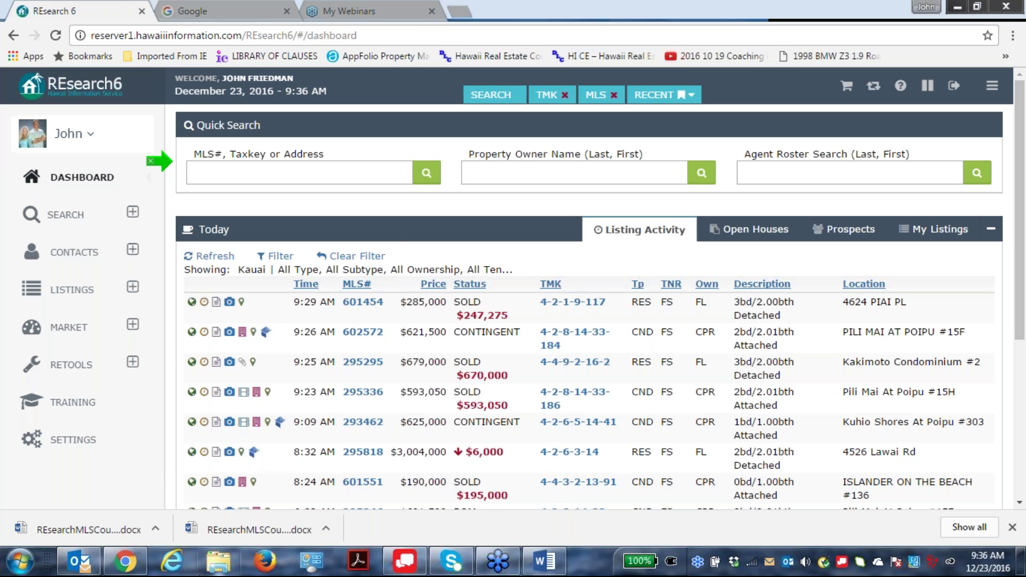
Bring the REsearchMLSCourseOutline Word document to the front from the taskbar preview.
{"action": "mouse_move", "coordinate": [80, 561]}
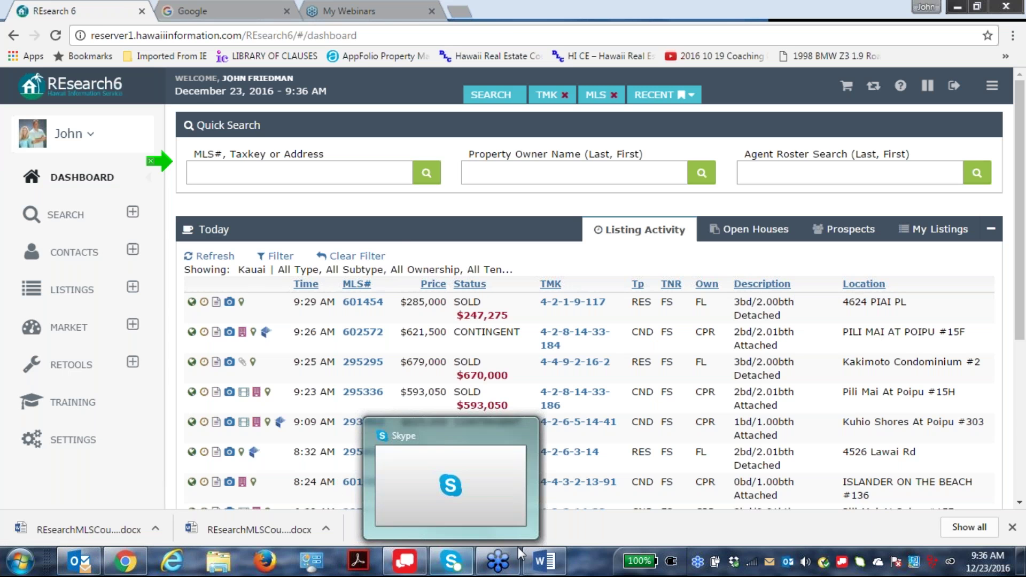
{"action": "mouse_move", "coordinate": [543, 561]}
{"action": "left_click", "coordinate": [544, 500]}
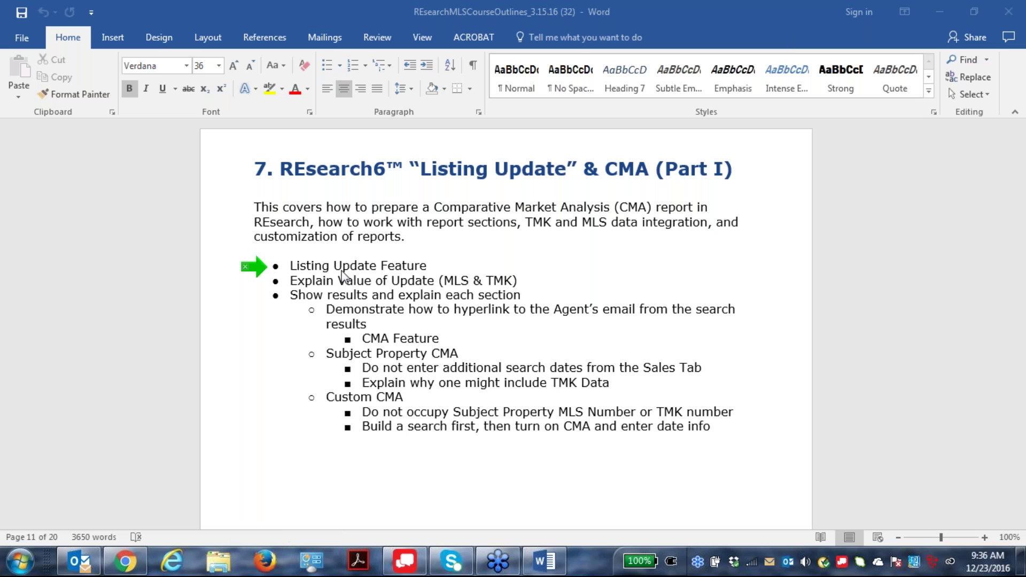
{"action": "left_click", "coordinate": [430, 269]}
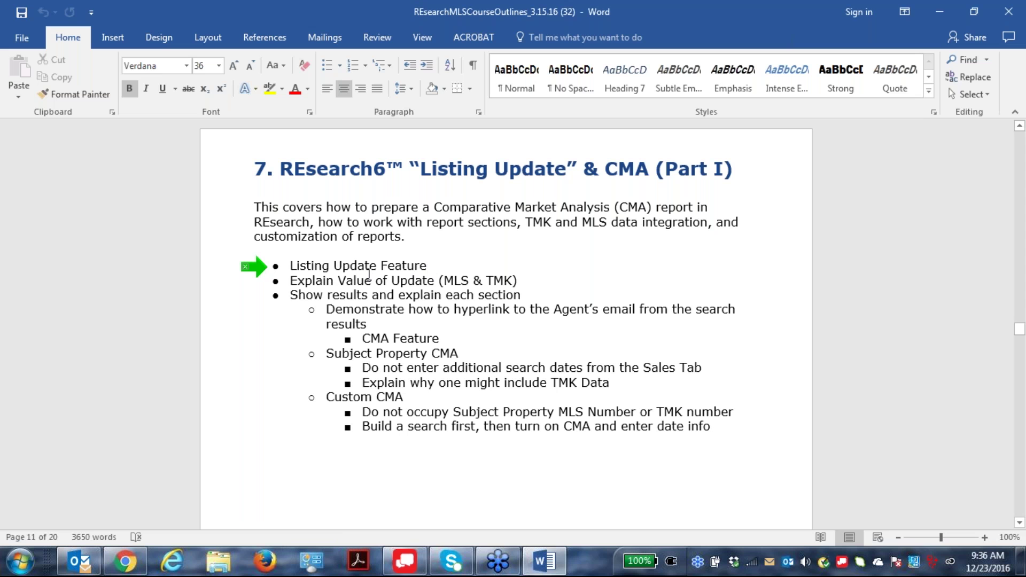
{"action": "left_click_drag", "start_coordinate": [432, 266], "coordinate": [290, 267]}
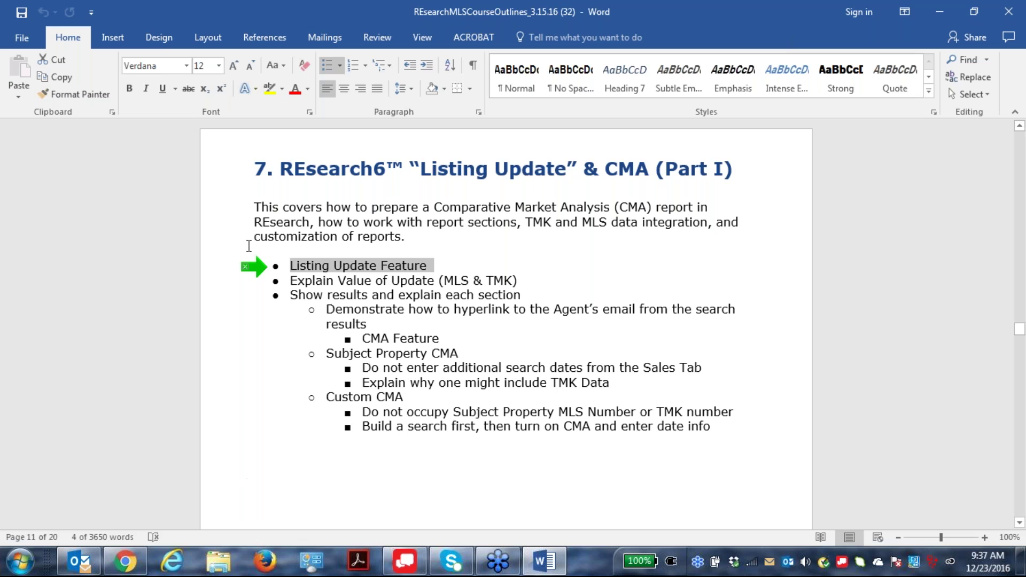
{"action": "left_click", "coordinate": [260, 271]}
{"action": "mouse_move", "coordinate": [257, 266]}
{"action": "left_mouse_down"}
{"action": "mouse_move", "coordinate": [269, 278]}
{"action": "mouse_move", "coordinate": [264, 290]}
{"action": "mouse_move", "coordinate": [258, 279]}
{"action": "left_mouse_up"}
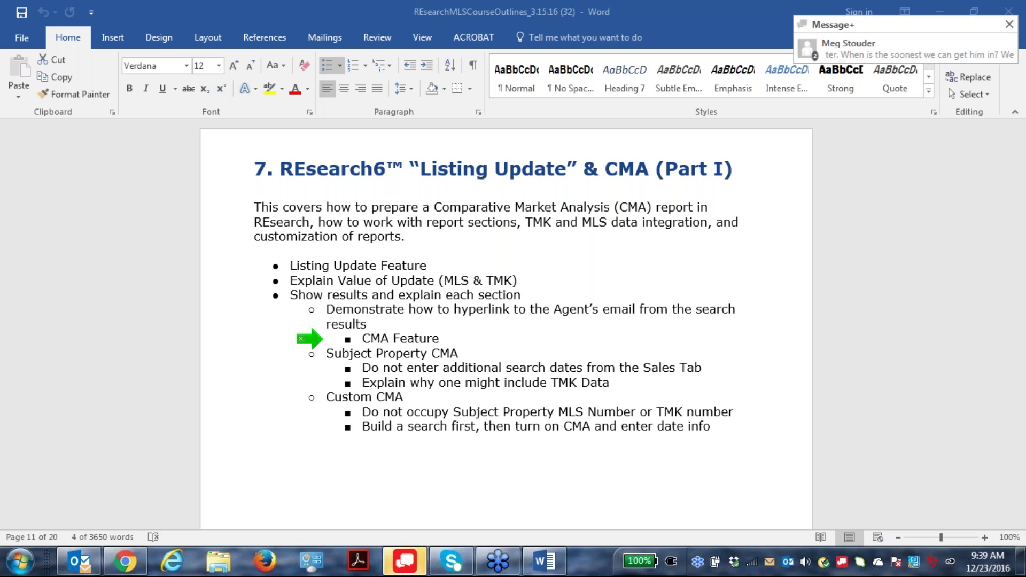
Close the Message+ chat notification covering the Word course outline.
{"action": "left_click", "coordinate": [1010, 24]}
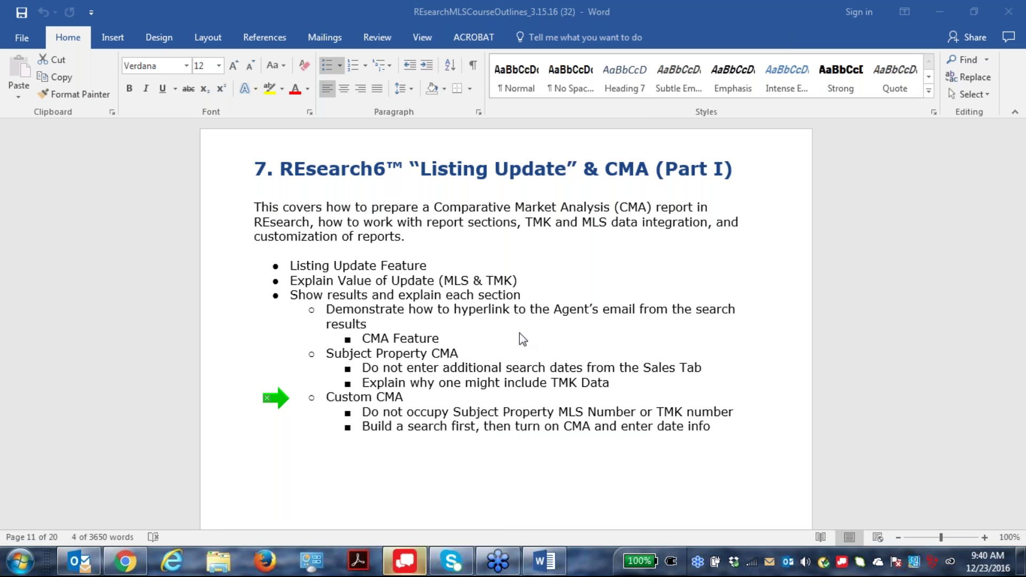
{"action": "mouse_move", "coordinate": [80, 572]}
{"action": "mouse_move", "coordinate": [126, 562]}
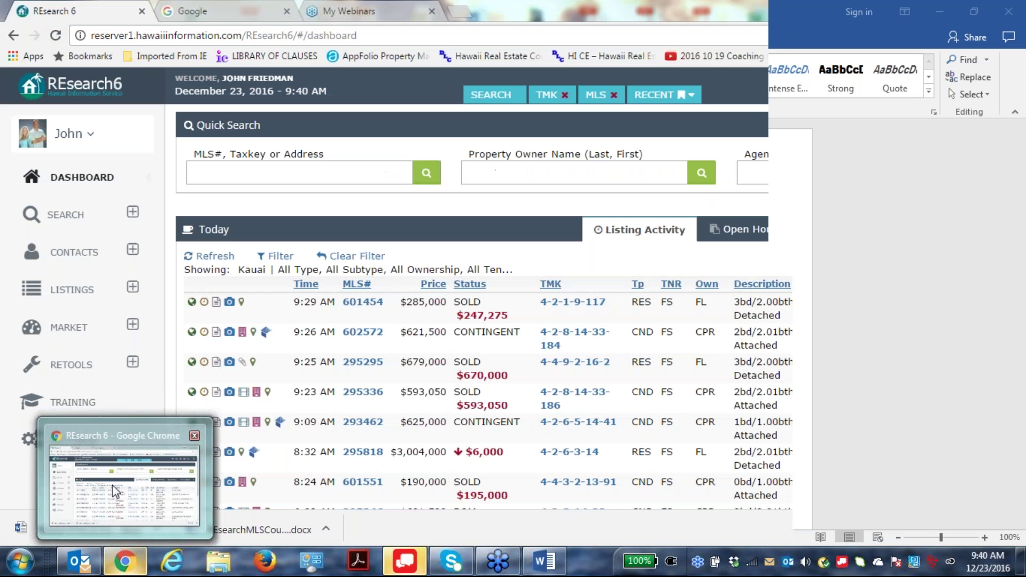
Return to the RESearch6 dashboard in Chrome and open the newest Message+ conversation.
{"action": "left_click", "coordinate": [112, 485]}
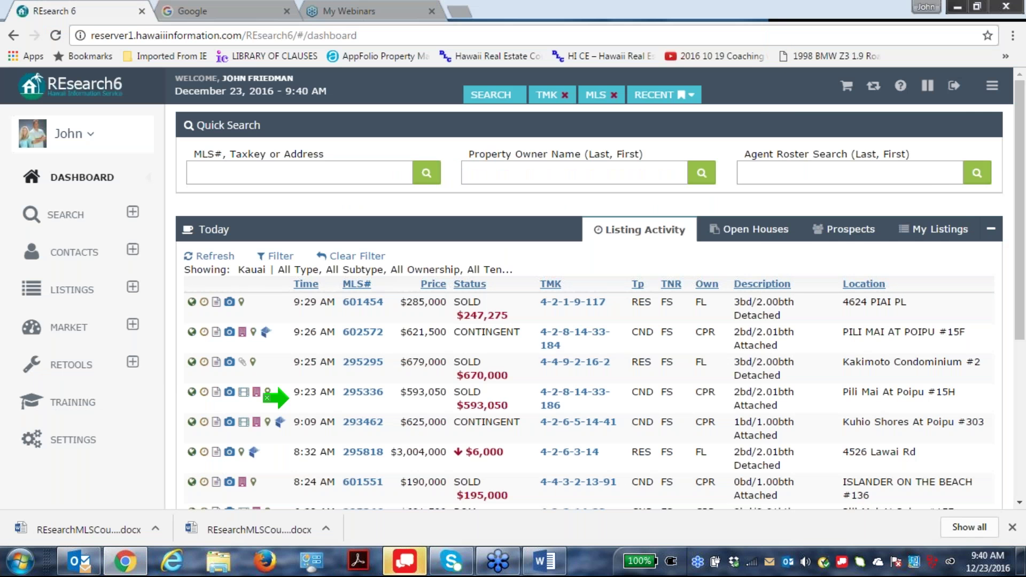
{"action": "left_click", "coordinate": [107, 107]}
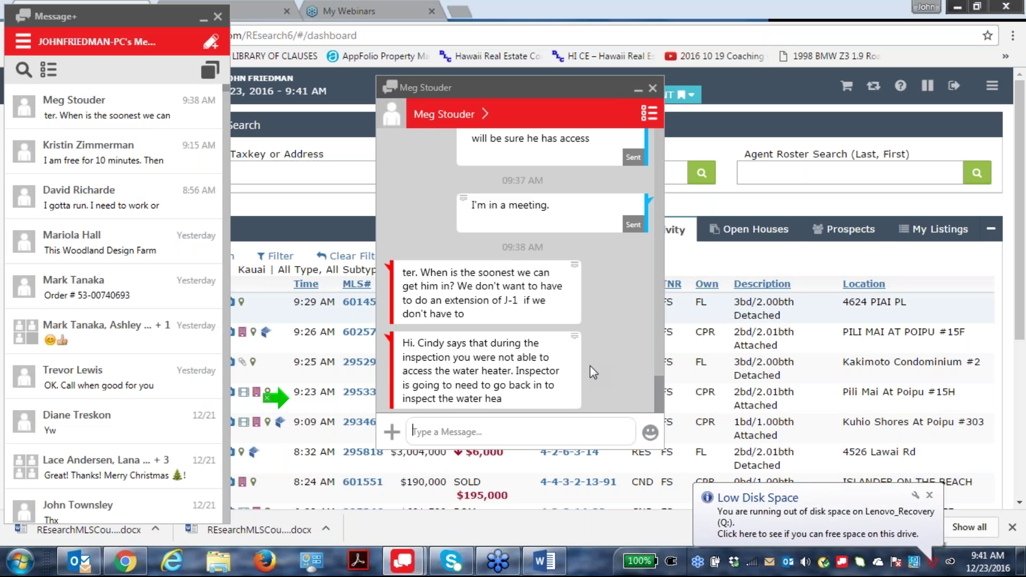
Read through the recent chat history, then close the Message+ conversation window.
{"action": "scroll", "coordinate": [589, 366], "scroll_direction": "up", "scroll_amount": 3}
{"action": "scroll", "coordinate": [590, 365], "scroll_direction": "up", "scroll_amount": 1}
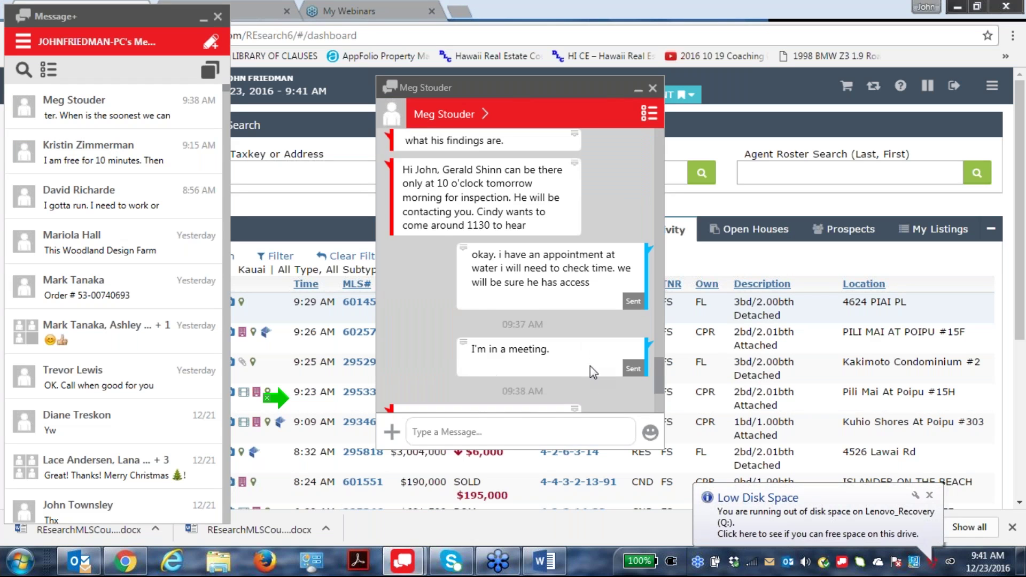
{"action": "scroll", "coordinate": [590, 366], "scroll_direction": "down", "scroll_amount": 3}
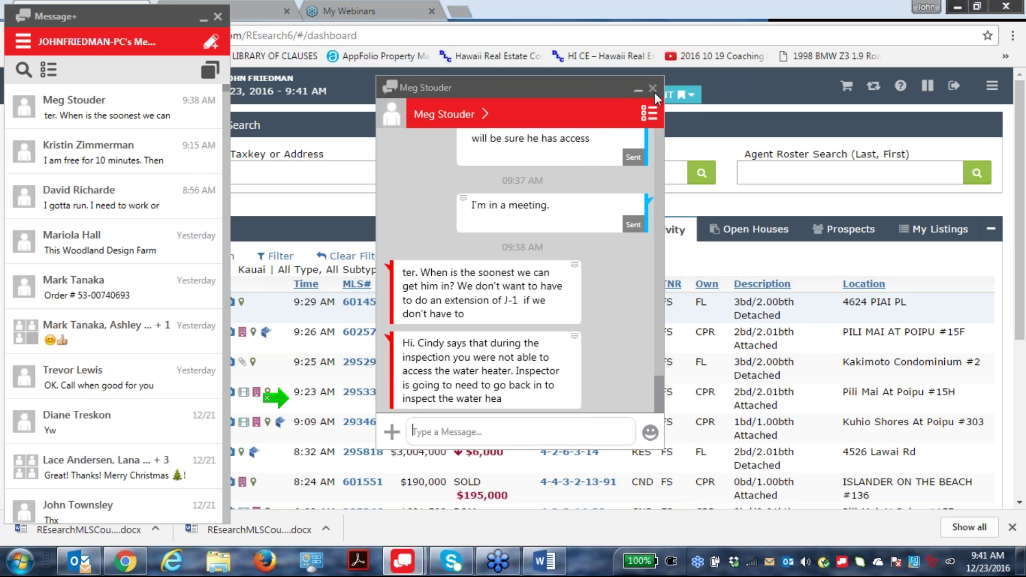
{"action": "left_click", "coordinate": [653, 88]}
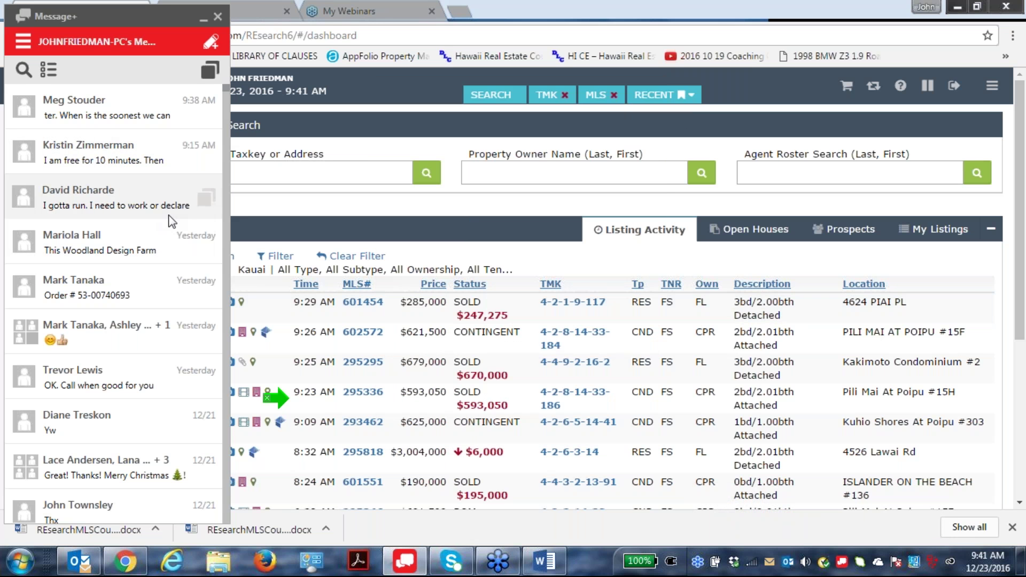
Minimize Message+ and show the My Listings tab in the expanded Today panel.
{"action": "left_click", "coordinate": [206, 17]}
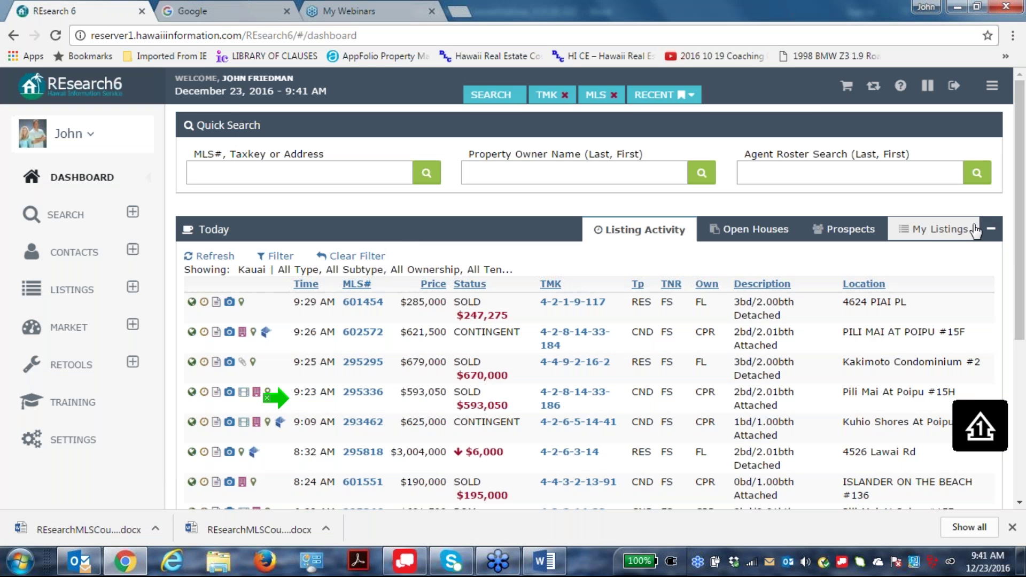
{"action": "left_click", "coordinate": [993, 231]}
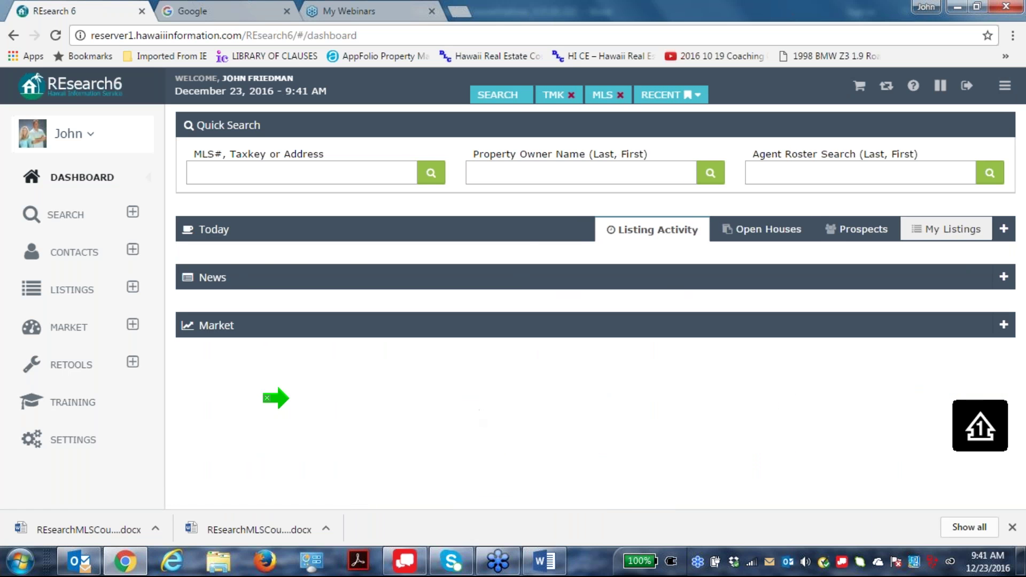
{"action": "left_click", "coordinate": [1003, 229]}
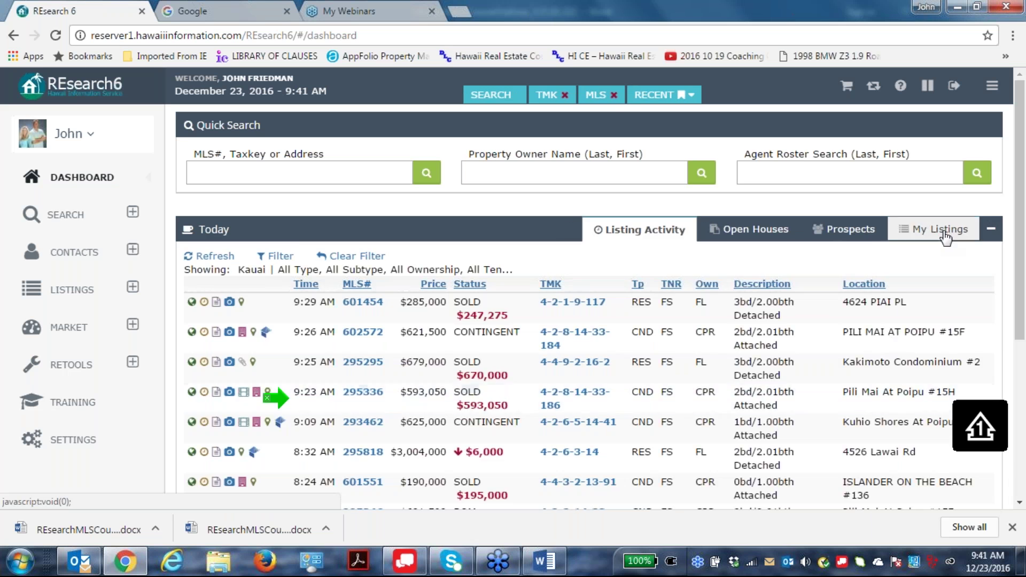
{"action": "left_click", "coordinate": [940, 230]}
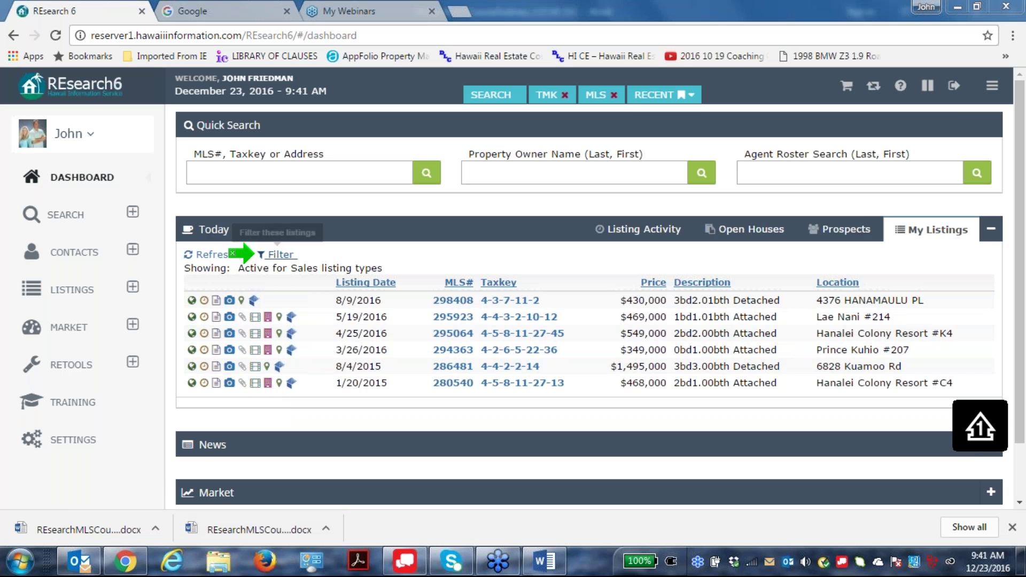
Filter My Listings to Expiring in 30 Days, showing Hanalei Colony Resort #C4.
{"action": "left_click", "coordinate": [278, 255]}
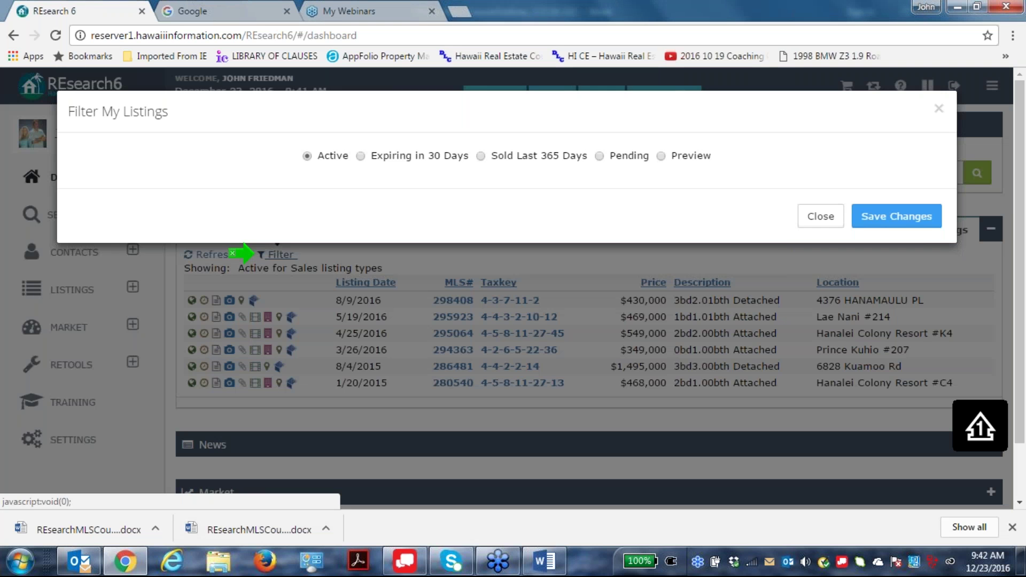
{"action": "left_click", "coordinate": [361, 156]}
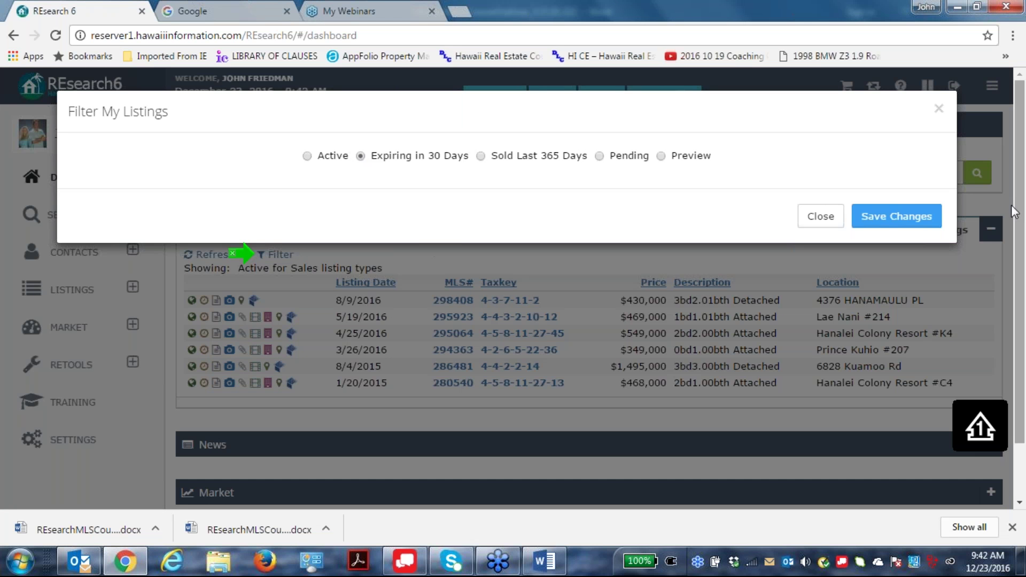
{"action": "left_click", "coordinate": [909, 215]}
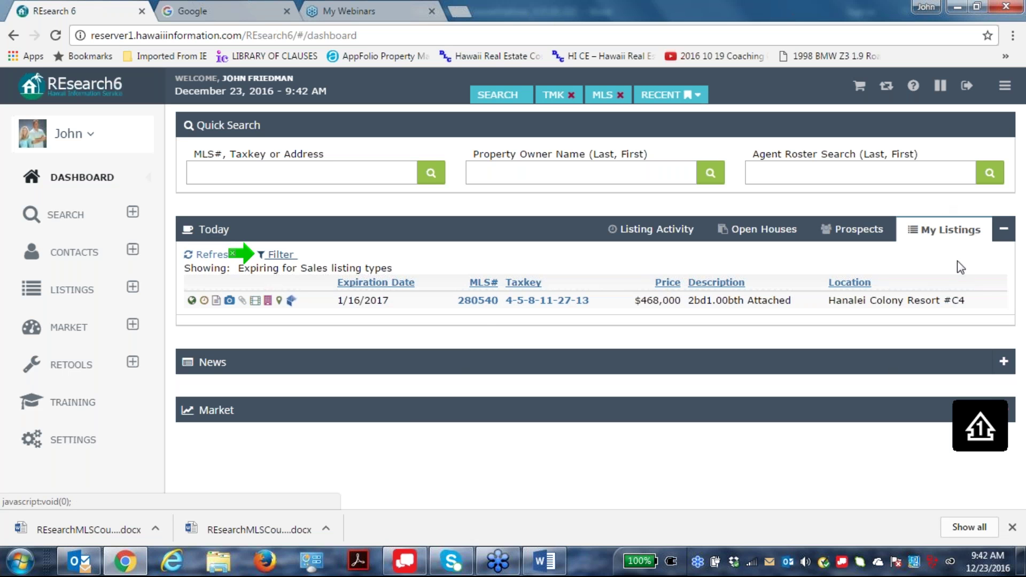
Filter My Listings to Sold Last 365 Days, listing seven sold properties.
{"action": "left_click", "coordinate": [280, 255]}
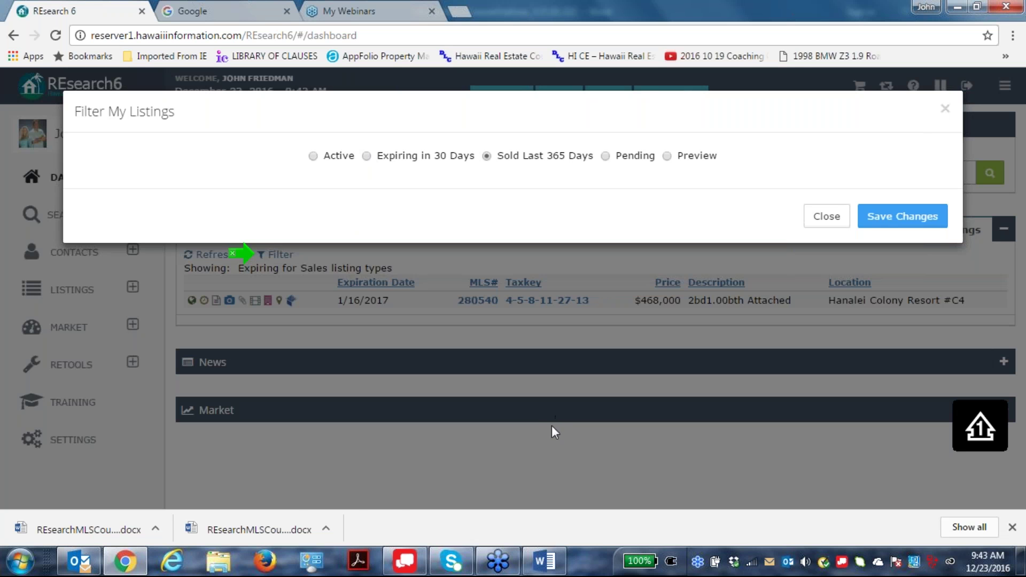
{"action": "left_click", "coordinate": [917, 219]}
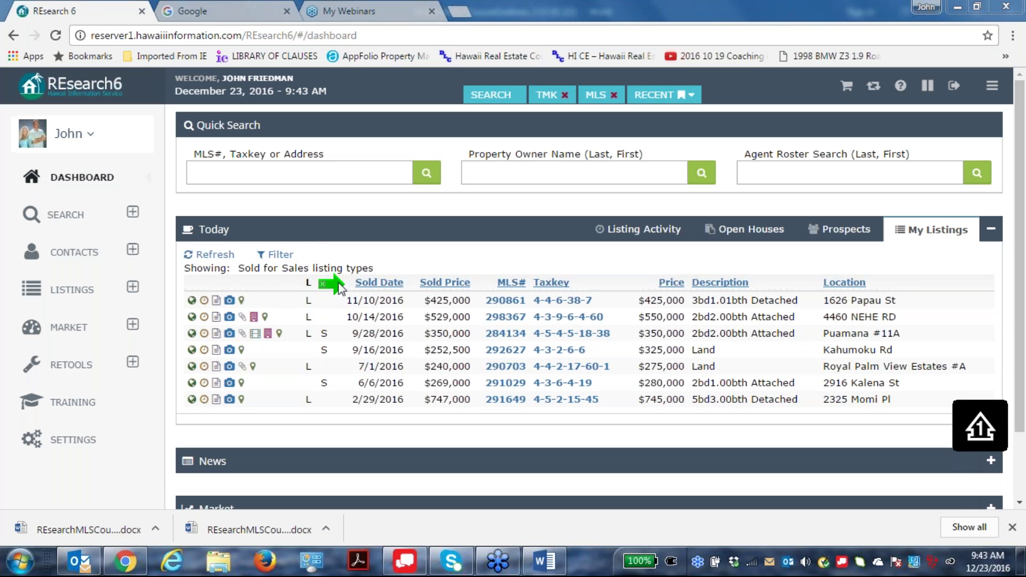
{"action": "left_click", "coordinate": [383, 283]}
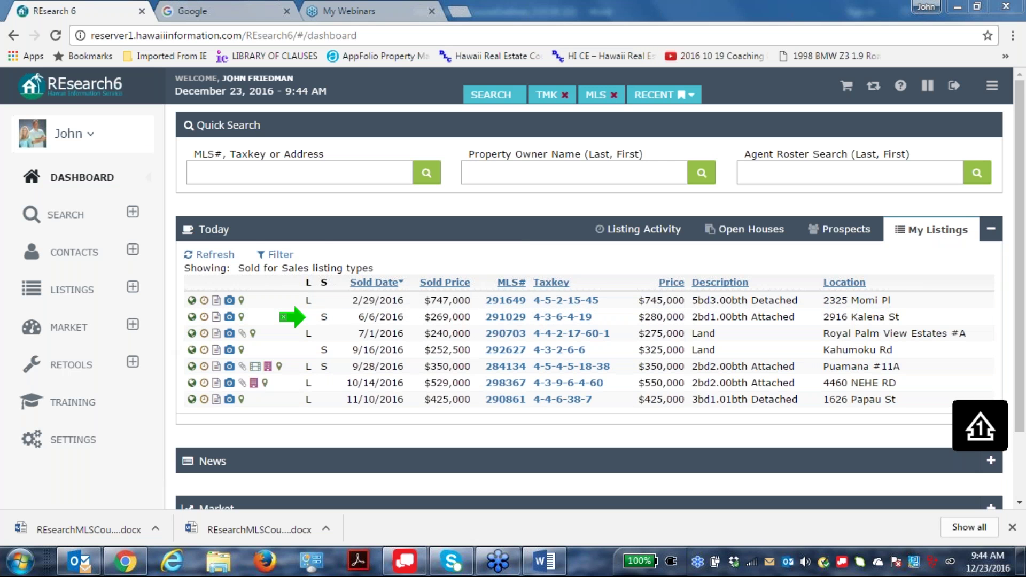
Set the My Listings filter to Active, showing six for-sale listings.
{"action": "left_click", "coordinate": [276, 255]}
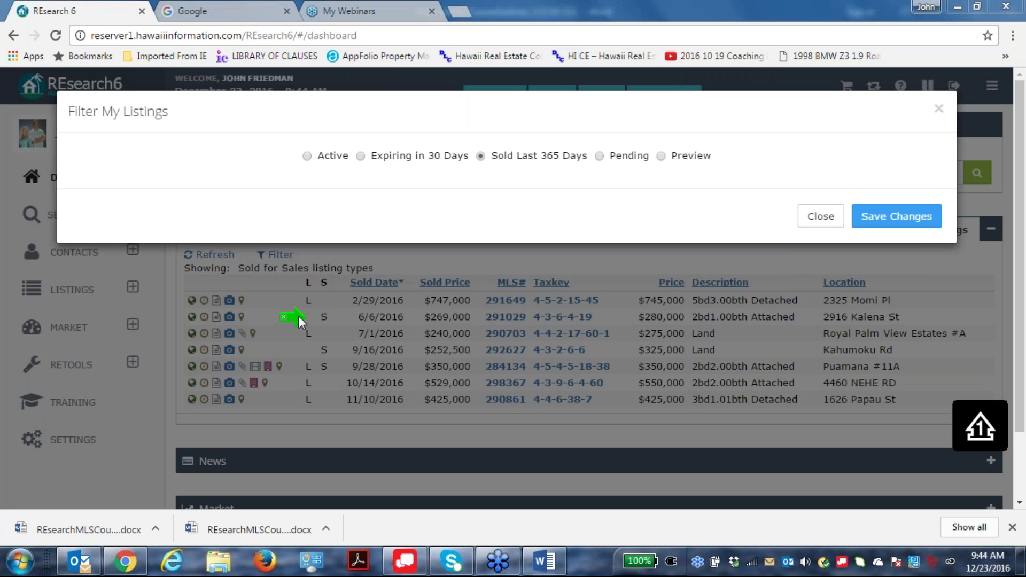
{"action": "left_click", "coordinate": [599, 156]}
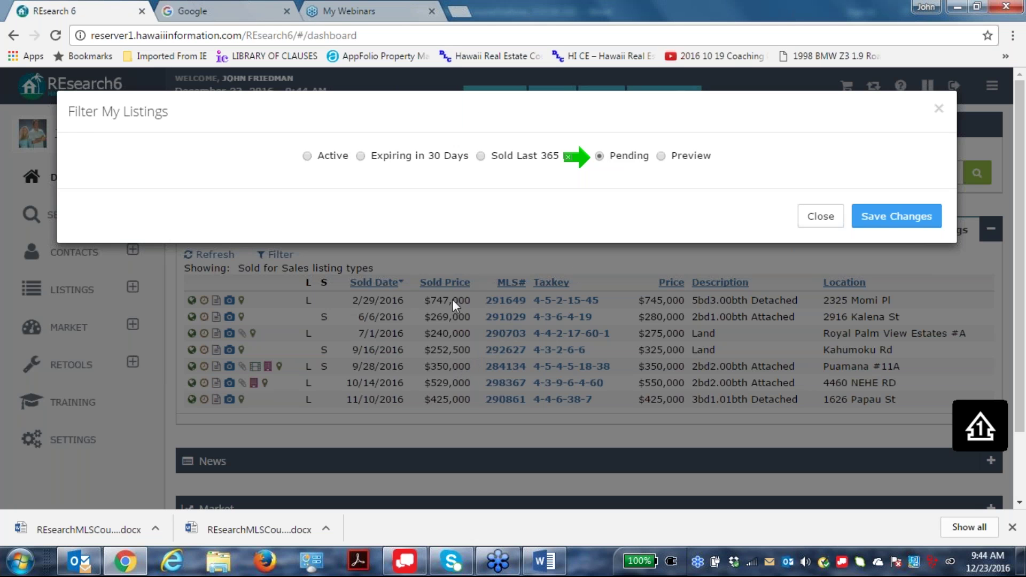
{"action": "left_click", "coordinate": [820, 216]}
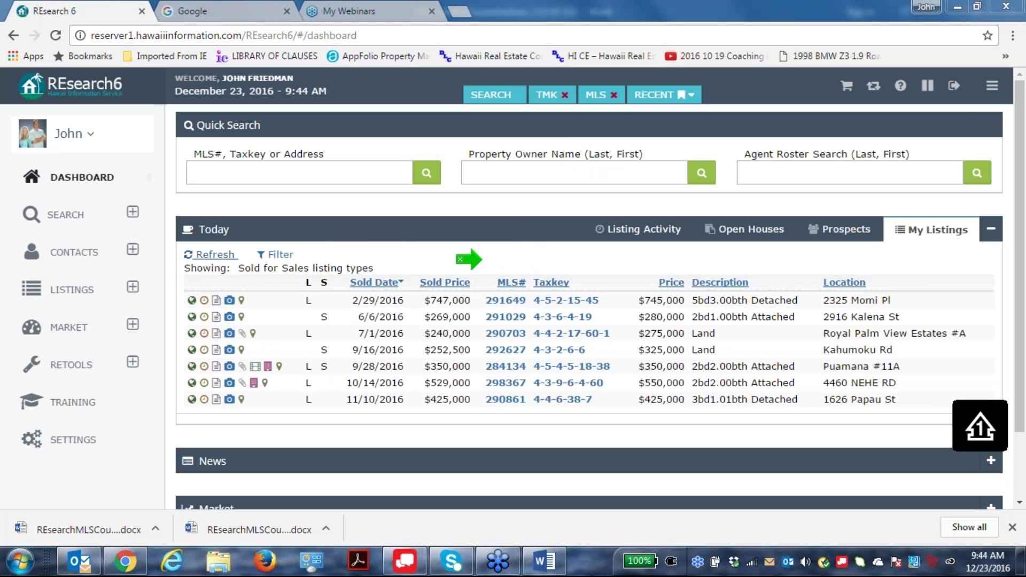
{"action": "left_click", "coordinate": [276, 256]}
{"action": "left_click", "coordinate": [307, 156]}
{"action": "left_click", "coordinate": [914, 220]}
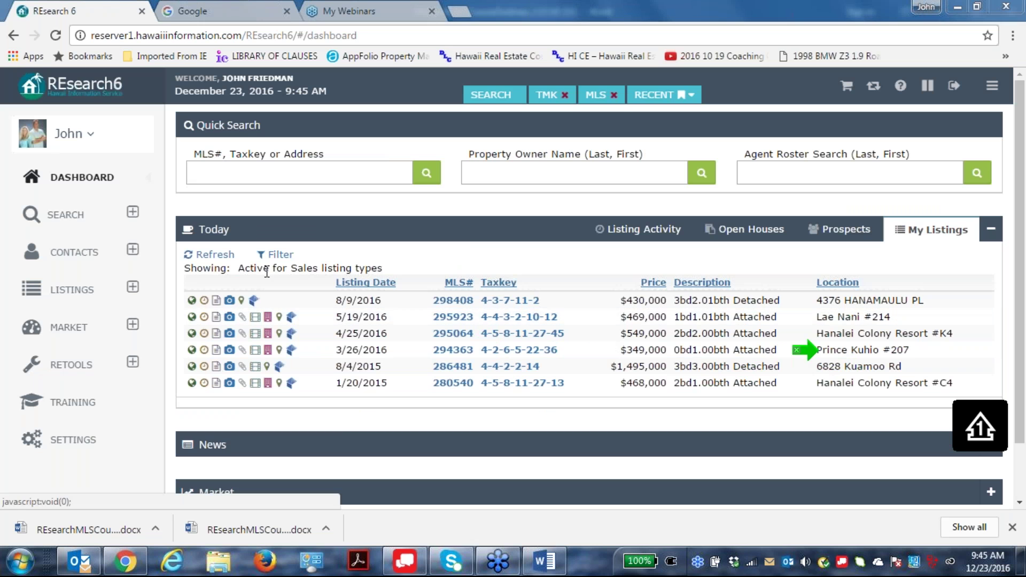
Apply the Pending filter to My Listings, which returns no matching records.
{"action": "left_click", "coordinate": [275, 255]}
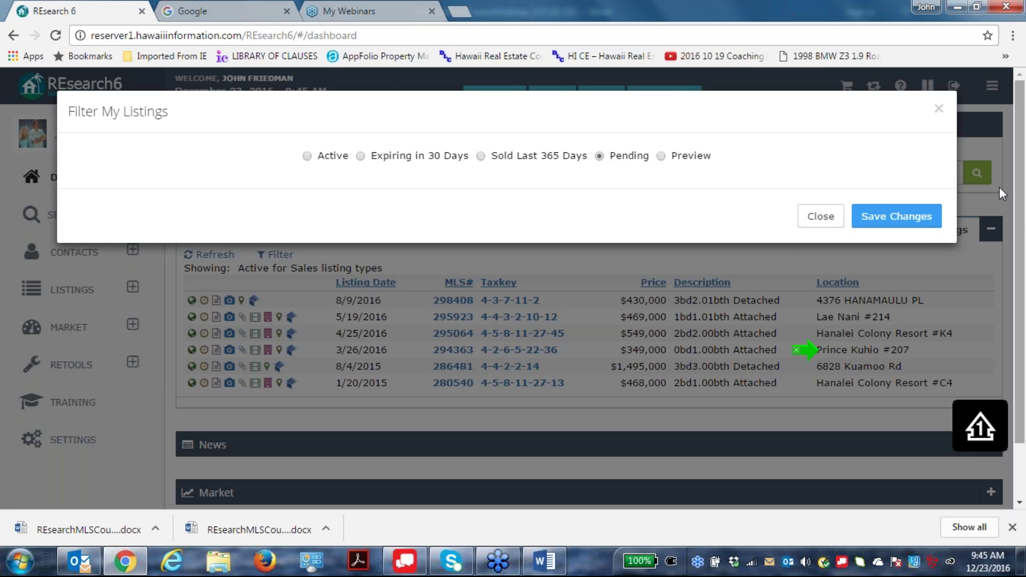
{"action": "left_click", "coordinate": [903, 219]}
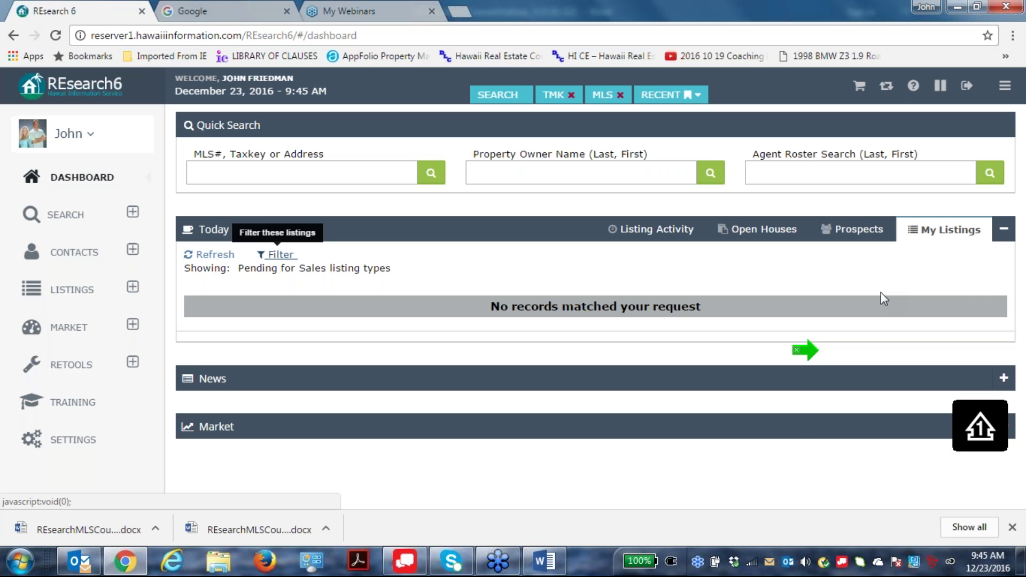
{"action": "right_click", "coordinate": [608, 274]}
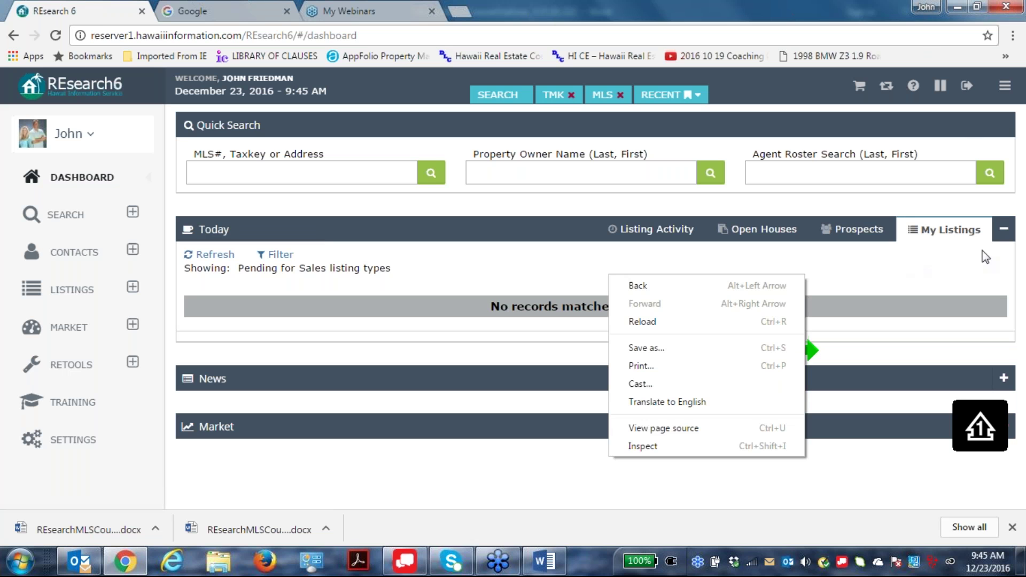
{"action": "left_click", "coordinate": [893, 317]}
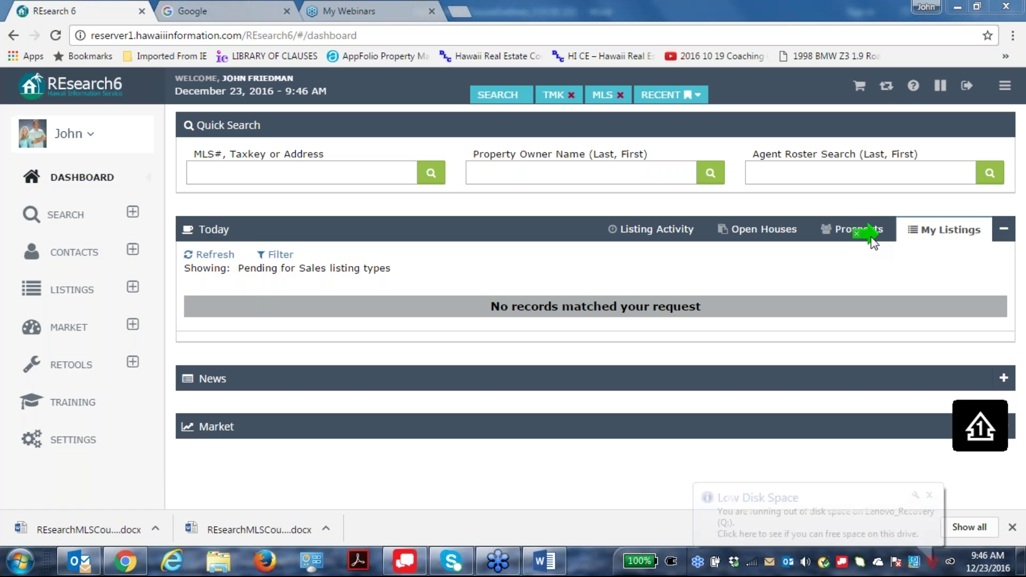
{"action": "left_click", "coordinate": [277, 255]}
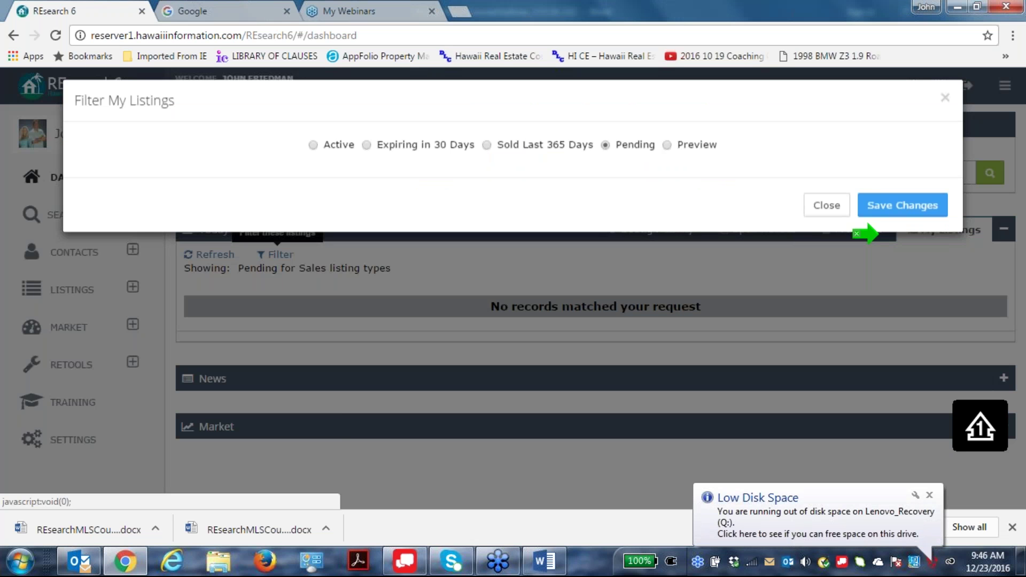
{"action": "left_click", "coordinate": [667, 155]}
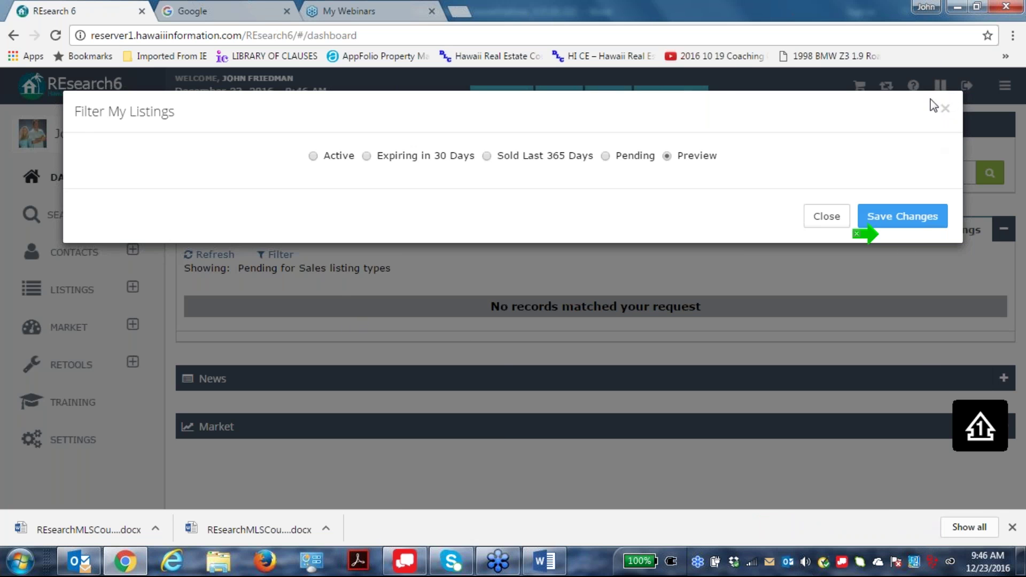
{"action": "left_click", "coordinate": [943, 108]}
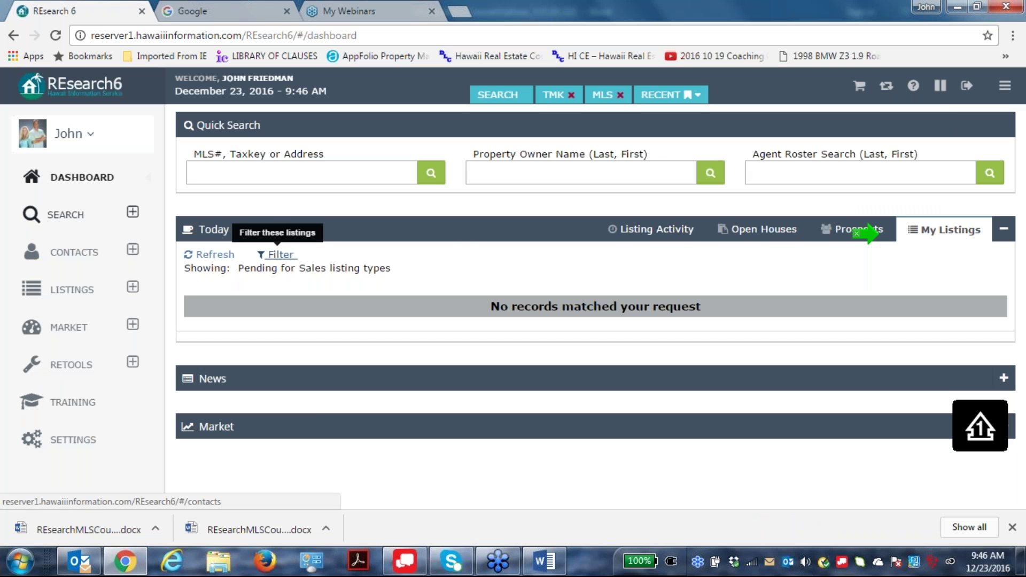
Search listings with Preview status and Taxkey 4, and count the 2 matches.
{"action": "left_click", "coordinate": [132, 212]}
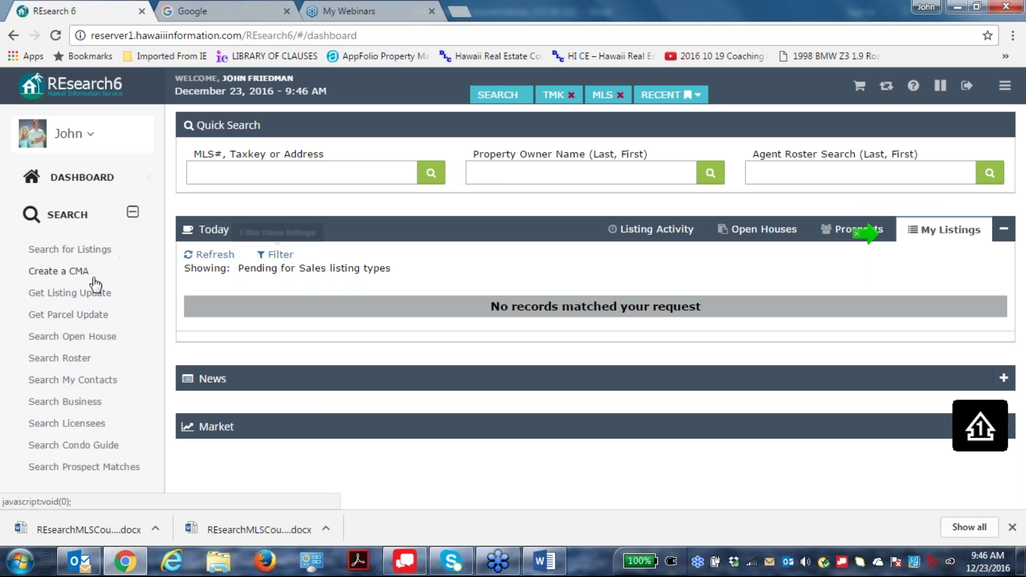
{"action": "left_click", "coordinate": [87, 249]}
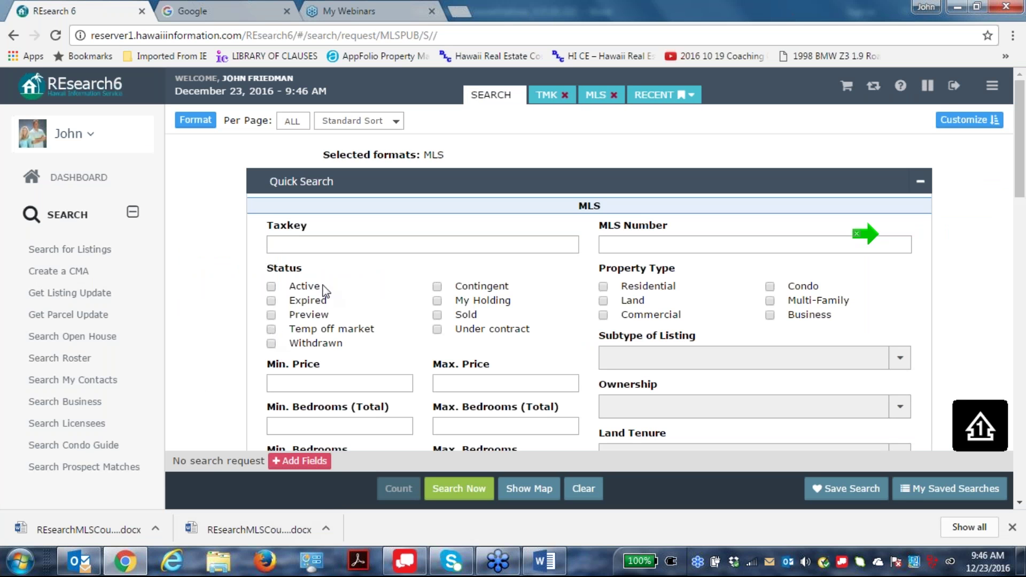
{"action": "left_click", "coordinate": [271, 314]}
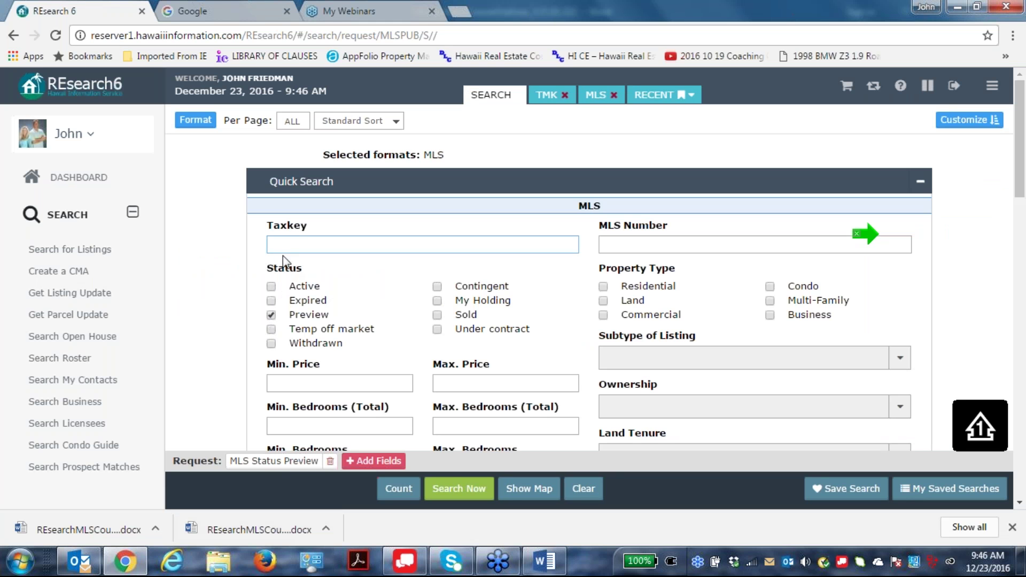
{"action": "type", "text": "4"}
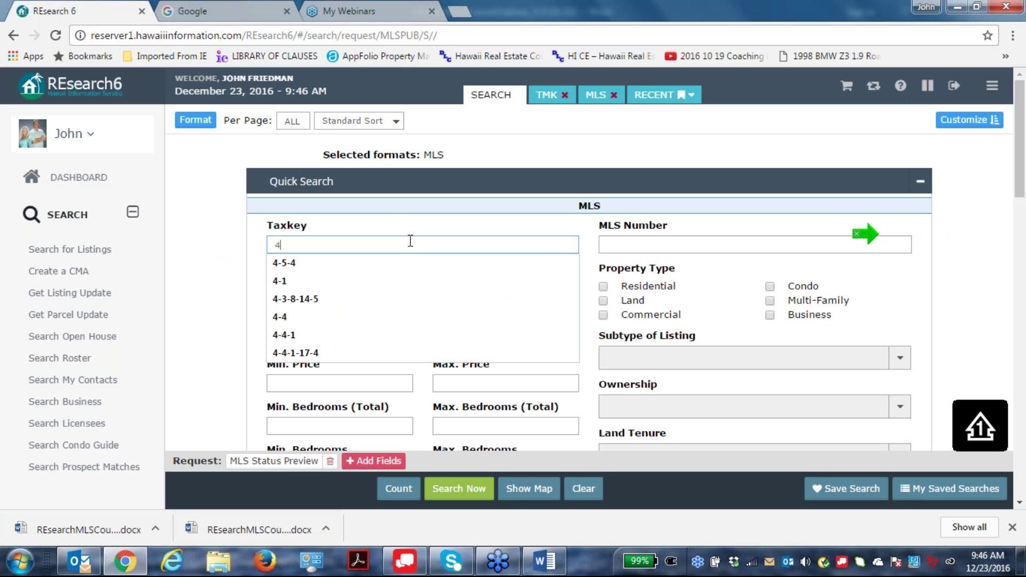
{"action": "left_click", "coordinate": [390, 228]}
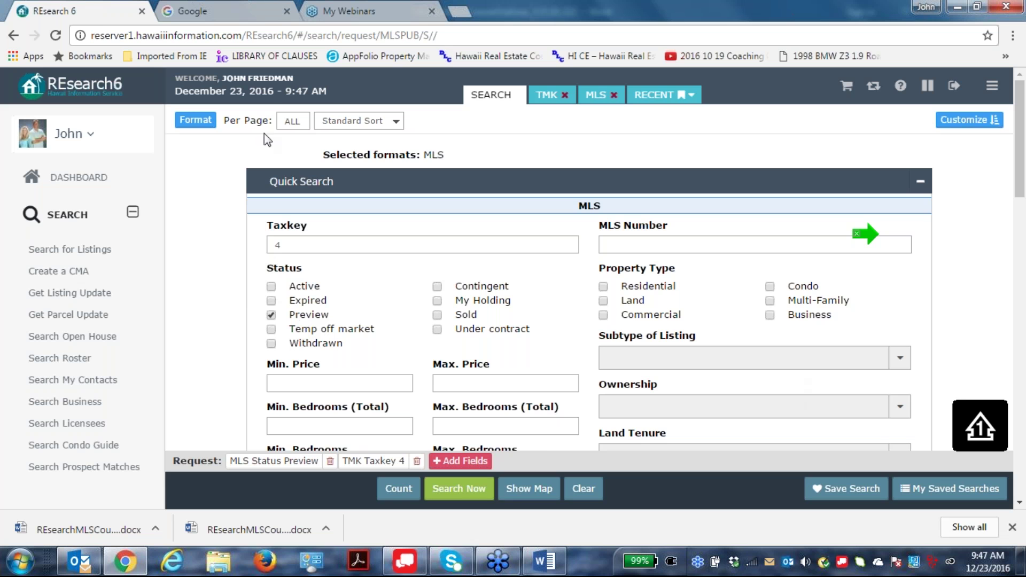
{"action": "left_click", "coordinate": [406, 499]}
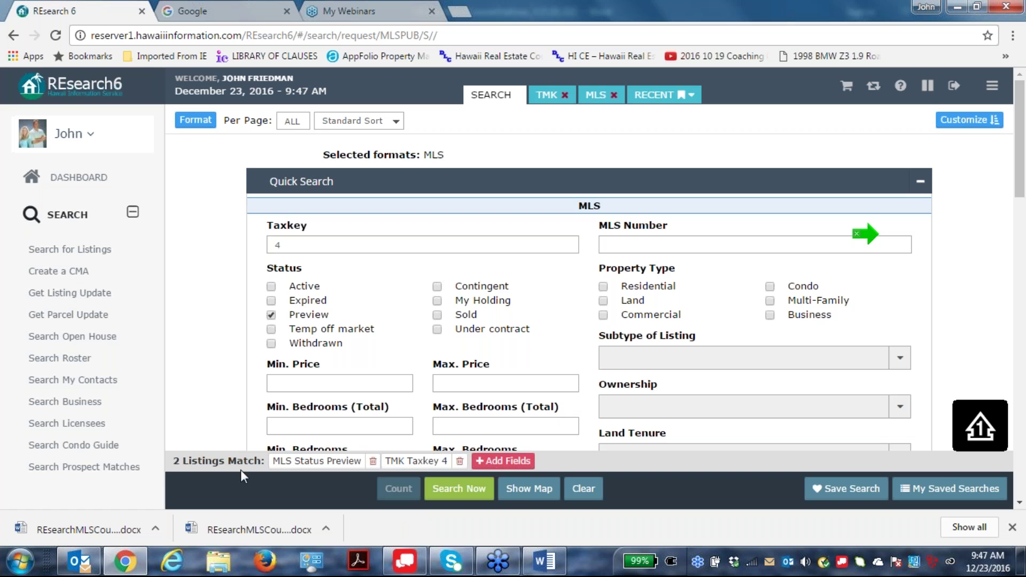
Run the Taxkey 4 Preview search, review listing 602239's details, then return to the results.
{"action": "left_click", "coordinate": [465, 488]}
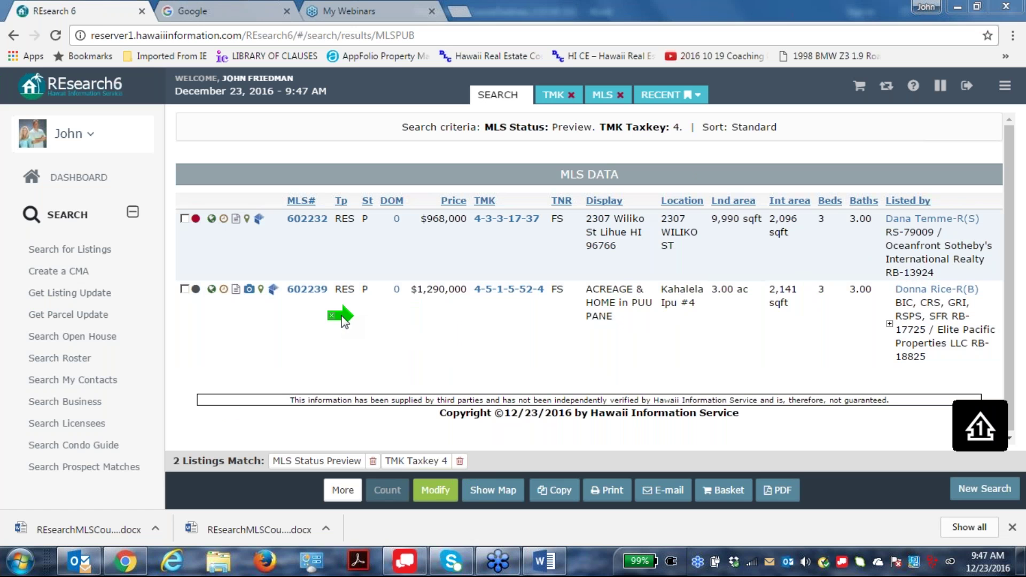
{"action": "left_click", "coordinate": [314, 290]}
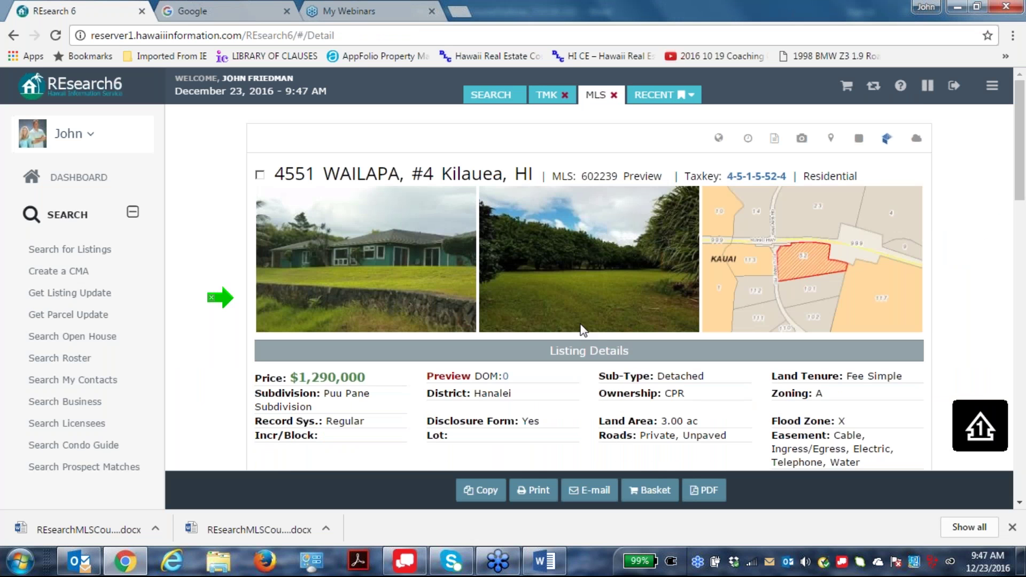
{"action": "scroll", "coordinate": [582, 327], "scroll_direction": "down", "scroll_amount": 7}
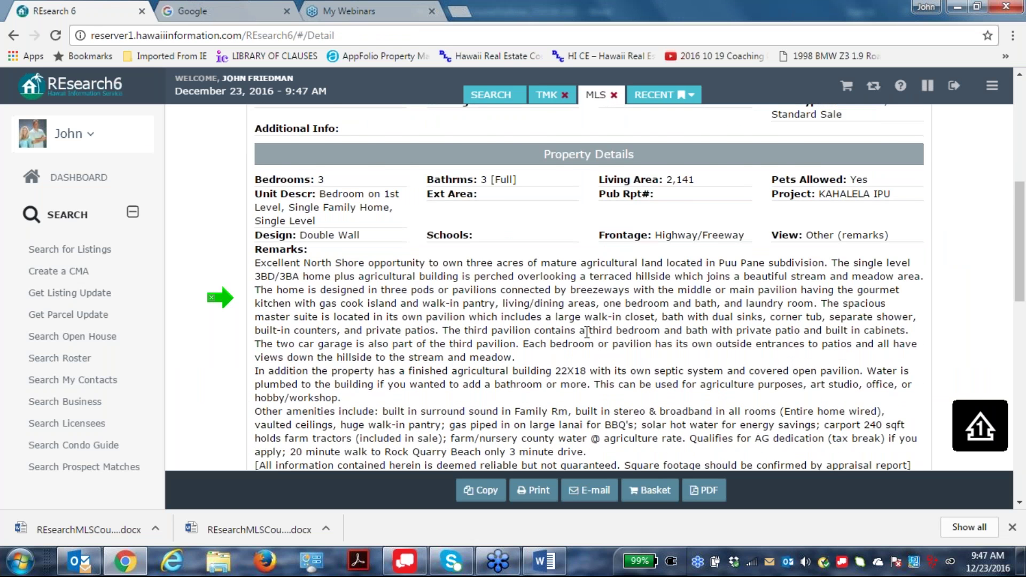
{"action": "scroll", "coordinate": [586, 332], "scroll_direction": "down", "scroll_amount": 5}
{"action": "scroll", "coordinate": [587, 337], "scroll_direction": "up", "scroll_amount": 13}
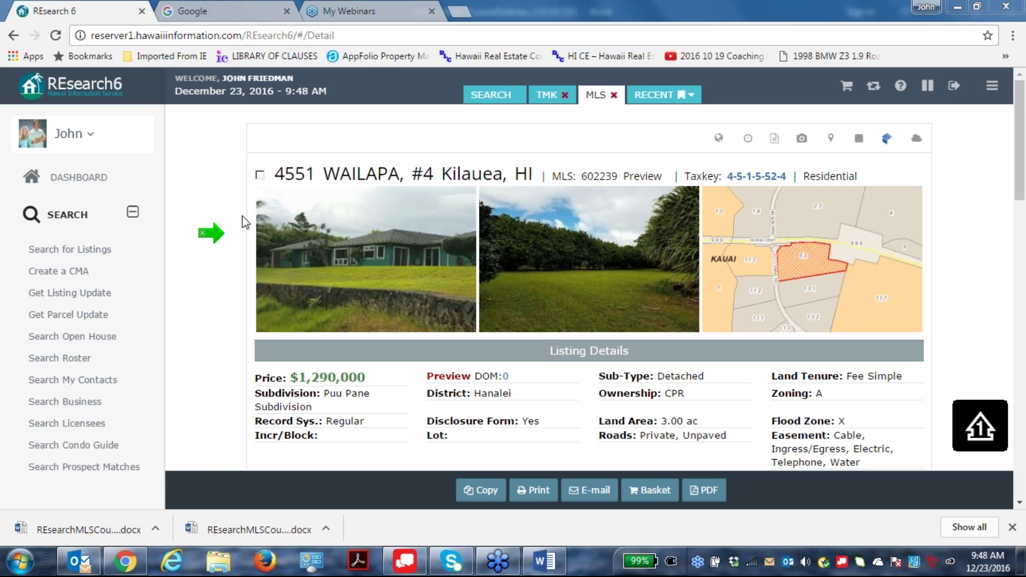
{"action": "left_click", "coordinate": [992, 86]}
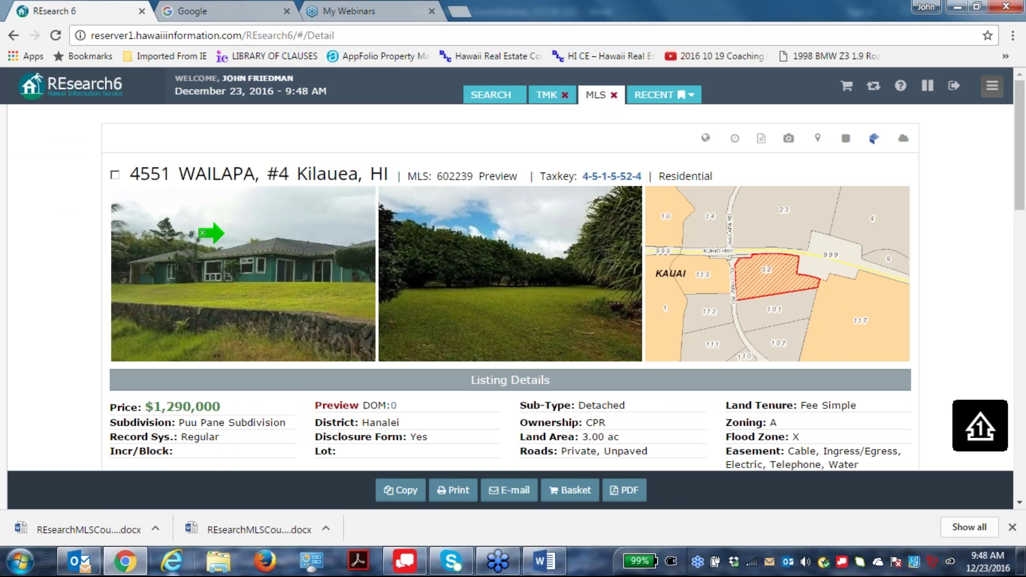
{"action": "left_click", "coordinate": [13, 36]}
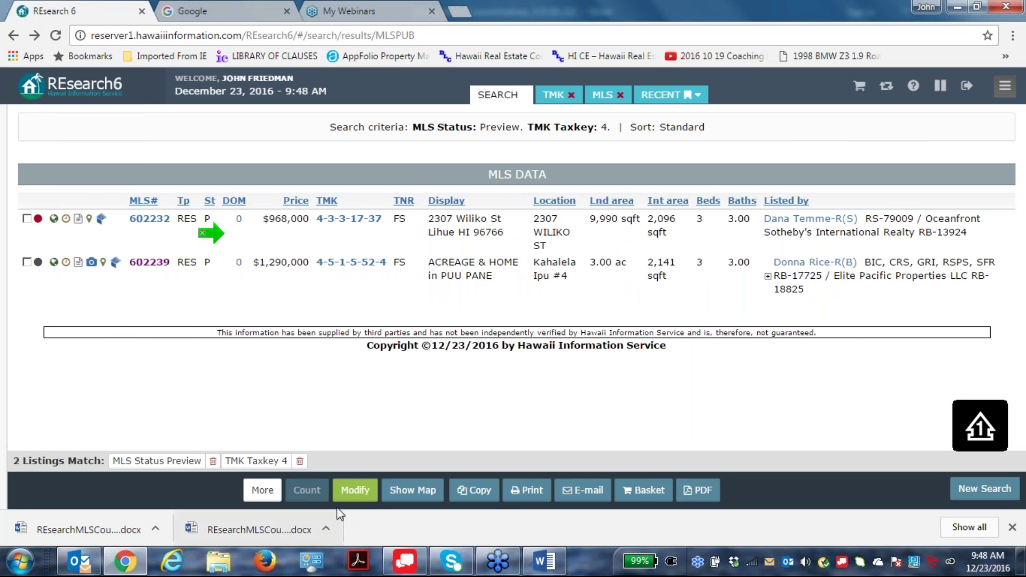
{"action": "left_click", "coordinate": [354, 490]}
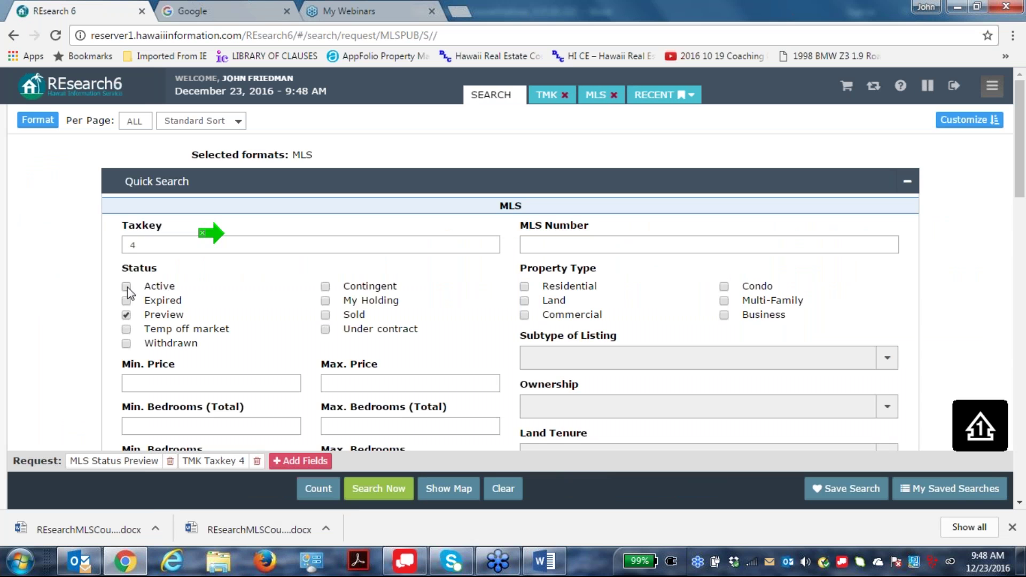
{"action": "left_click", "coordinate": [127, 286]}
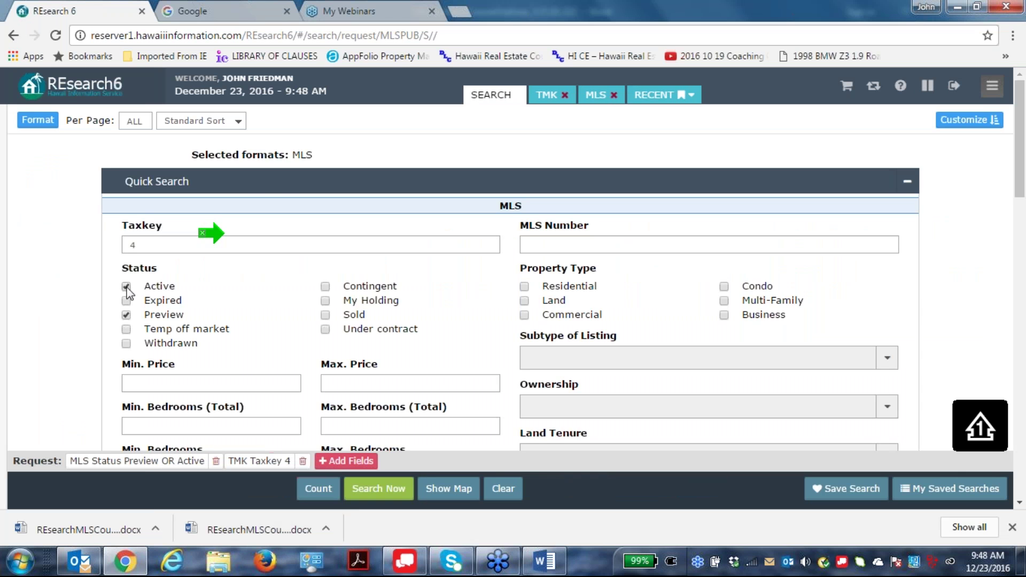
{"action": "left_click", "coordinate": [126, 316]}
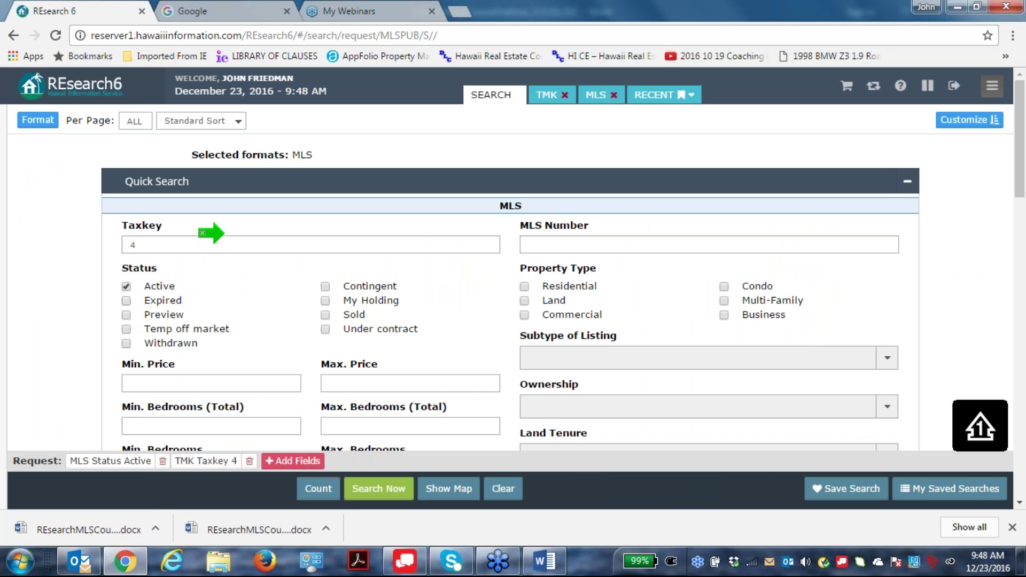
{"action": "left_click", "coordinate": [127, 287]}
{"action": "left_click", "coordinate": [163, 246]}
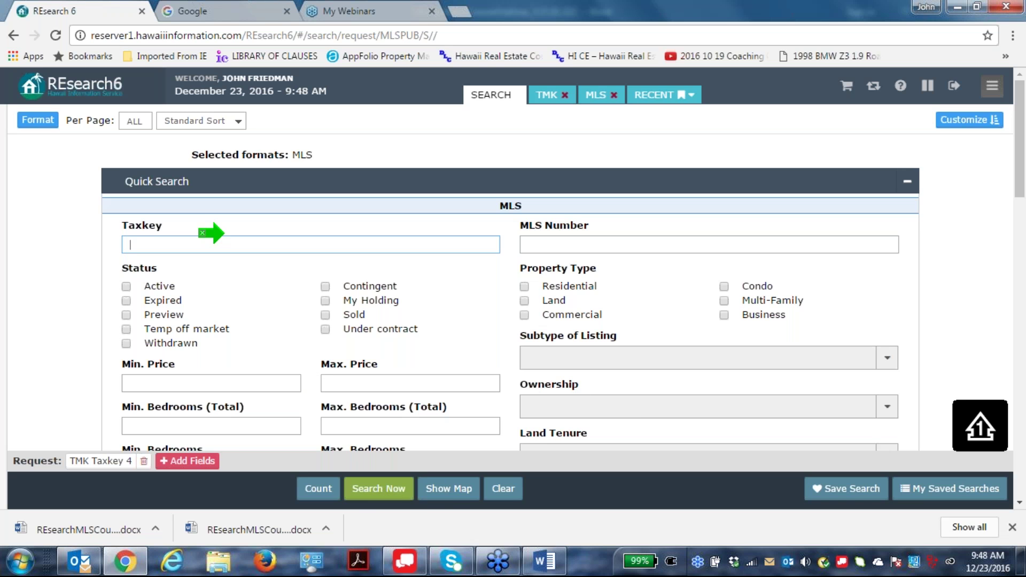
{"action": "left_click", "coordinate": [504, 488]}
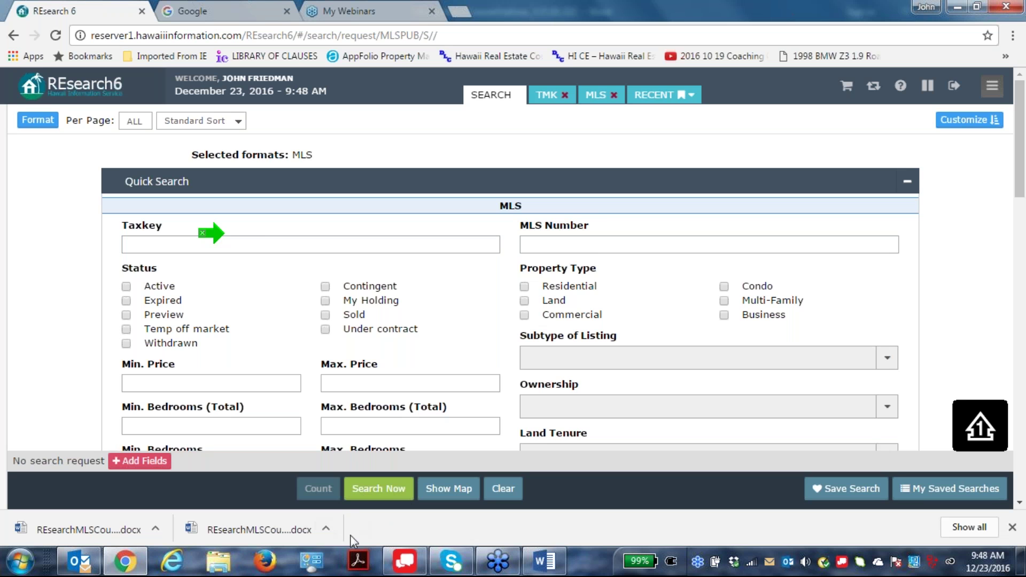
Toggle the side navigation menu to reach the Get Listing Update form.
{"action": "left_click", "coordinate": [992, 85]}
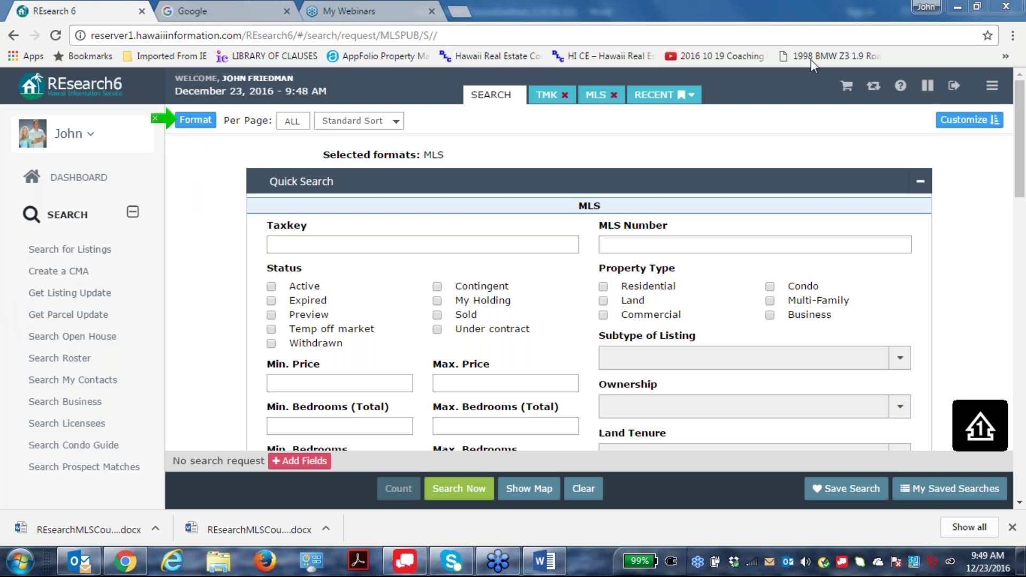
{"action": "left_click", "coordinate": [992, 85]}
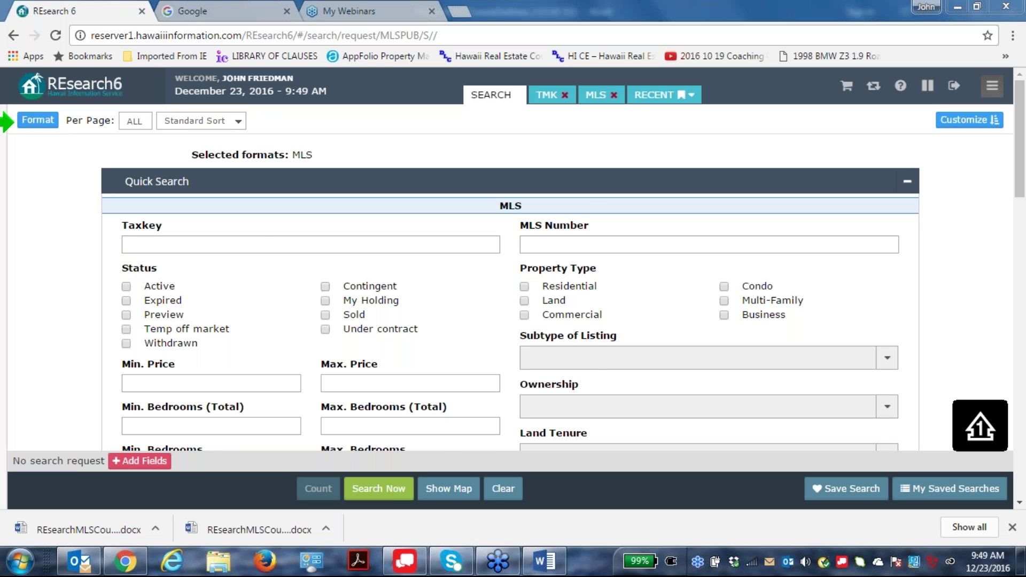
{"action": "left_click", "coordinate": [992, 87]}
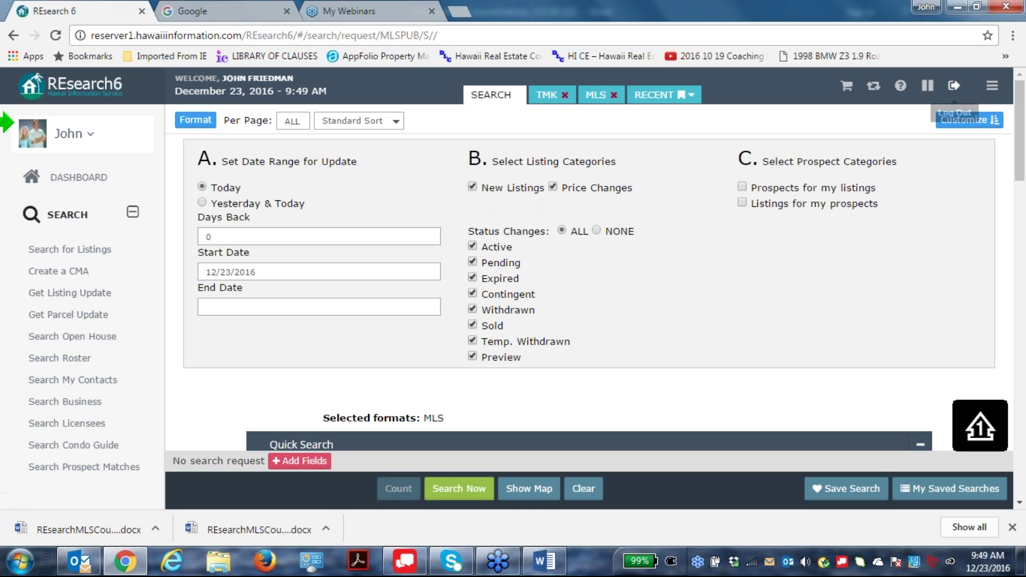
Tick Summary in the output formats so results come in MLS and Summary formats.
{"action": "left_click", "coordinate": [992, 86]}
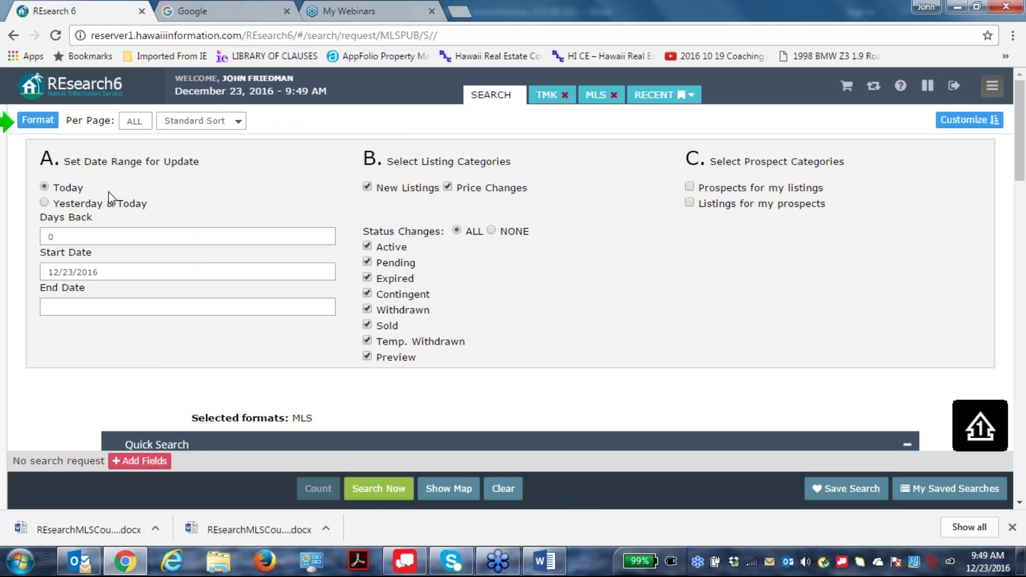
{"action": "left_click", "coordinate": [38, 122]}
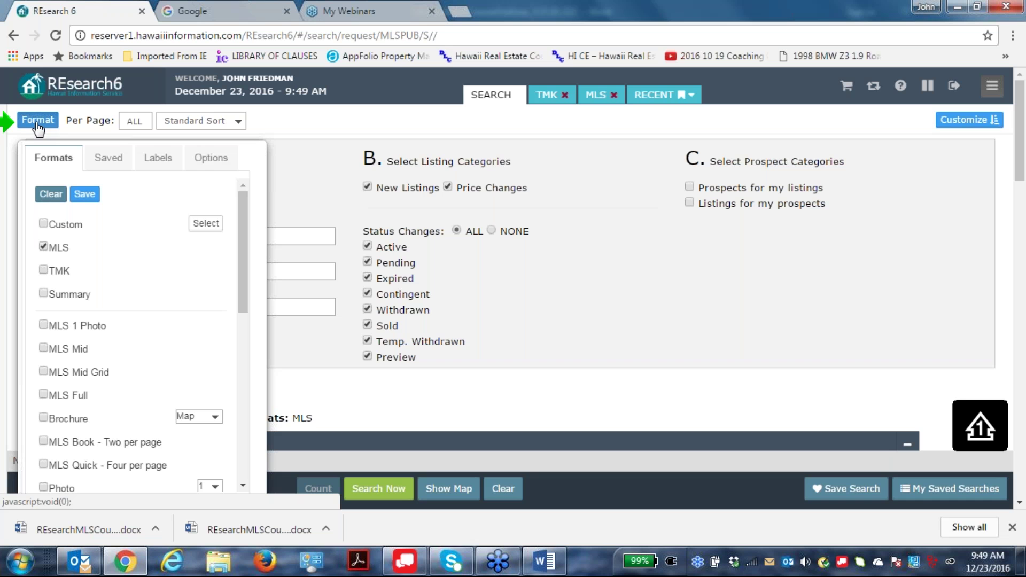
{"action": "left_click", "coordinate": [43, 294]}
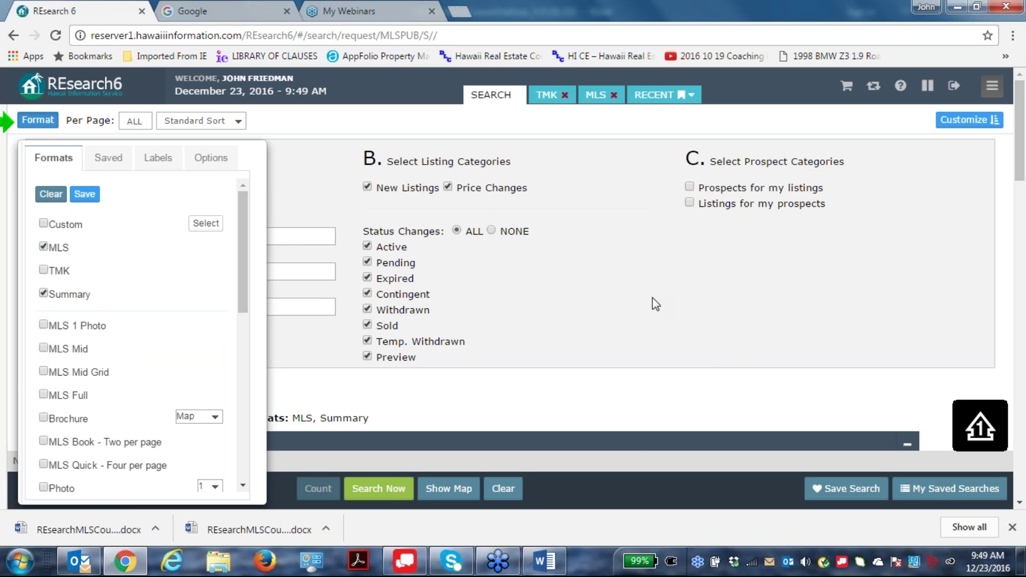
{"action": "left_click", "coordinate": [629, 270]}
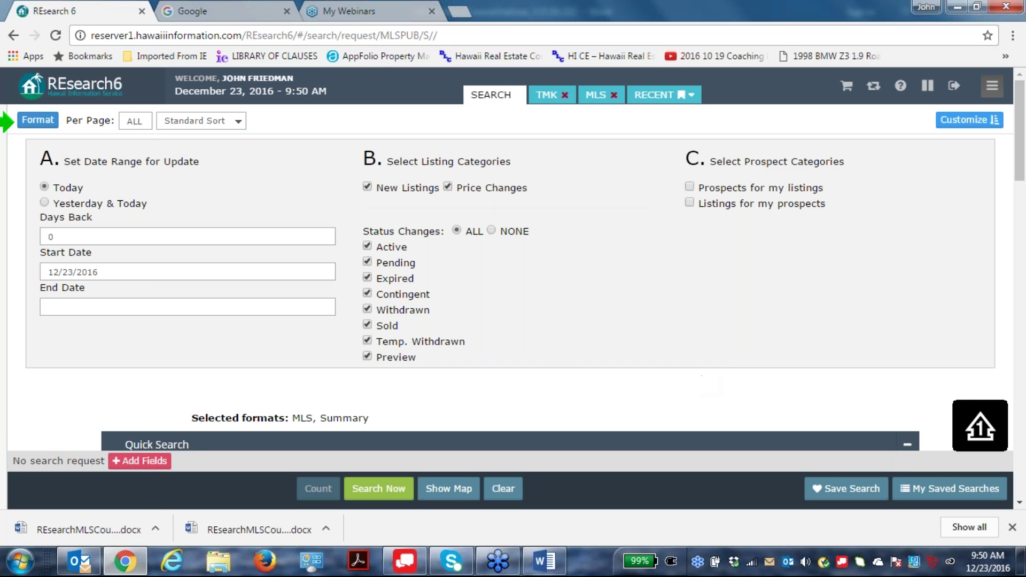
Enter 14 in Days Back so the listing update Start Date becomes 12/9/2016.
{"action": "mouse_move", "coordinate": [8, 133]}
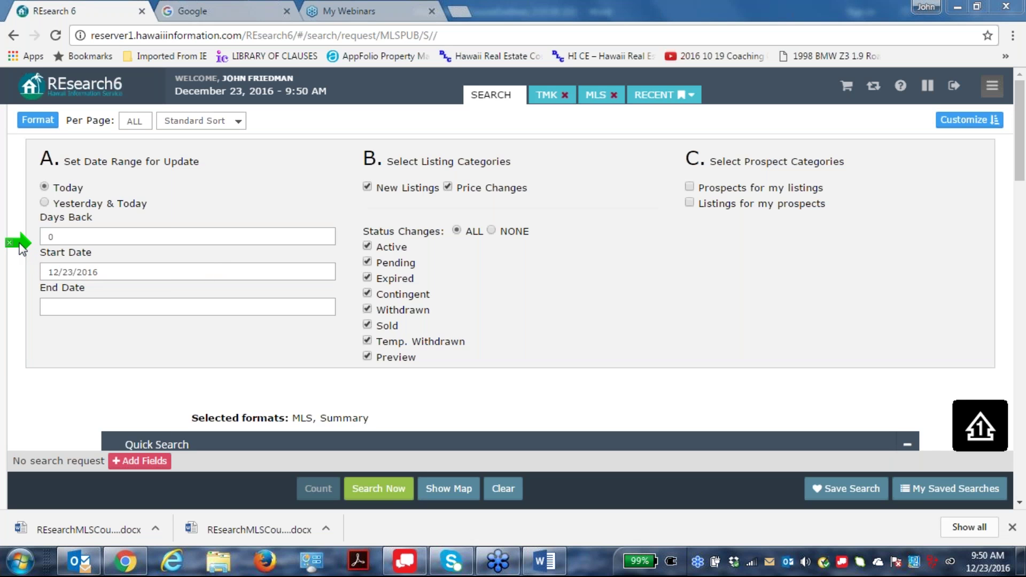
{"action": "double_click", "coordinate": [53, 236]}
{"action": "left_click_drag", "start_coordinate": [60, 230], "coordinate": [39, 239]}
{"action": "type", "text": "14"}
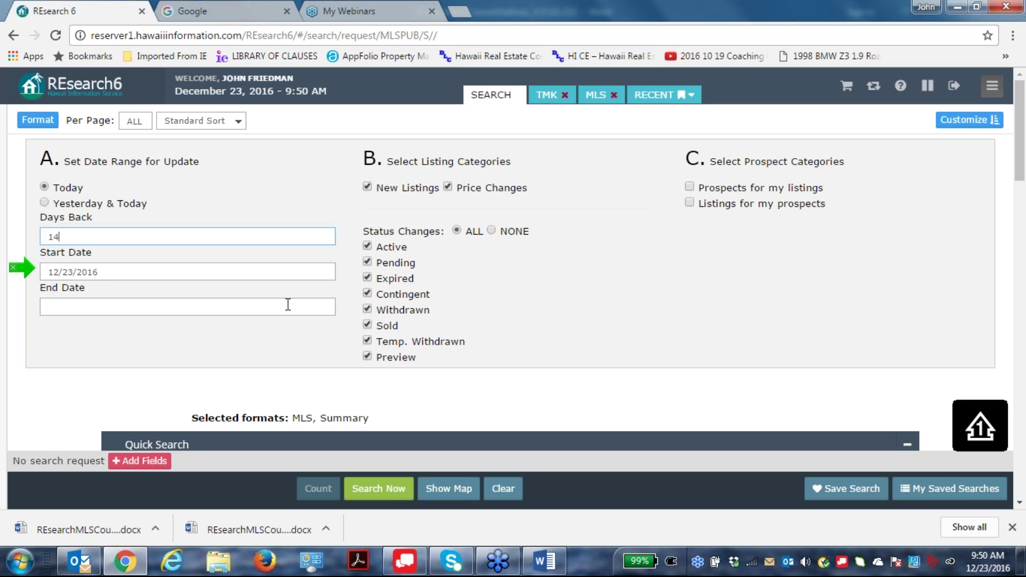
{"action": "key", "text": "Tab"}
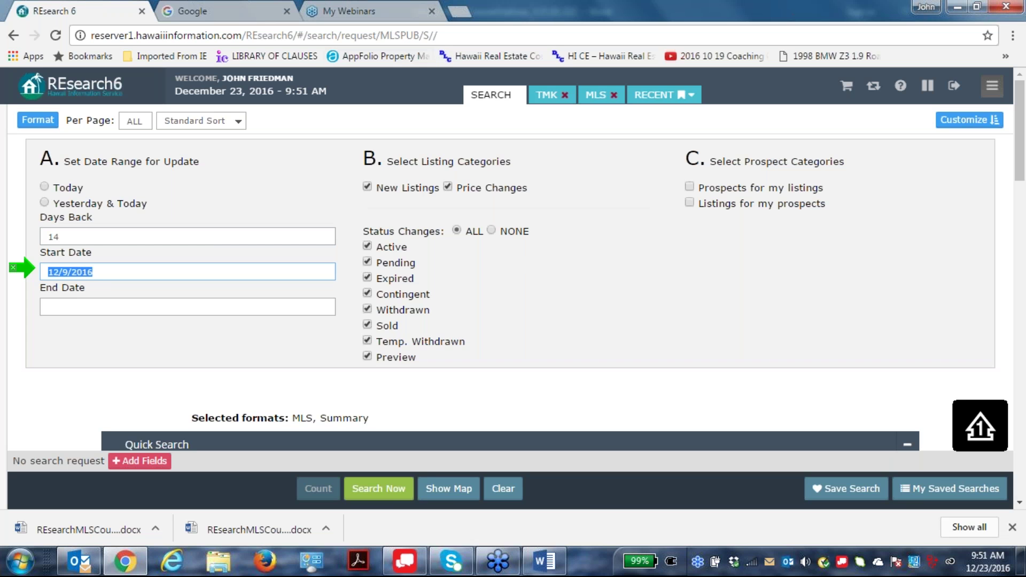
{"action": "left_click", "coordinate": [21, 270]}
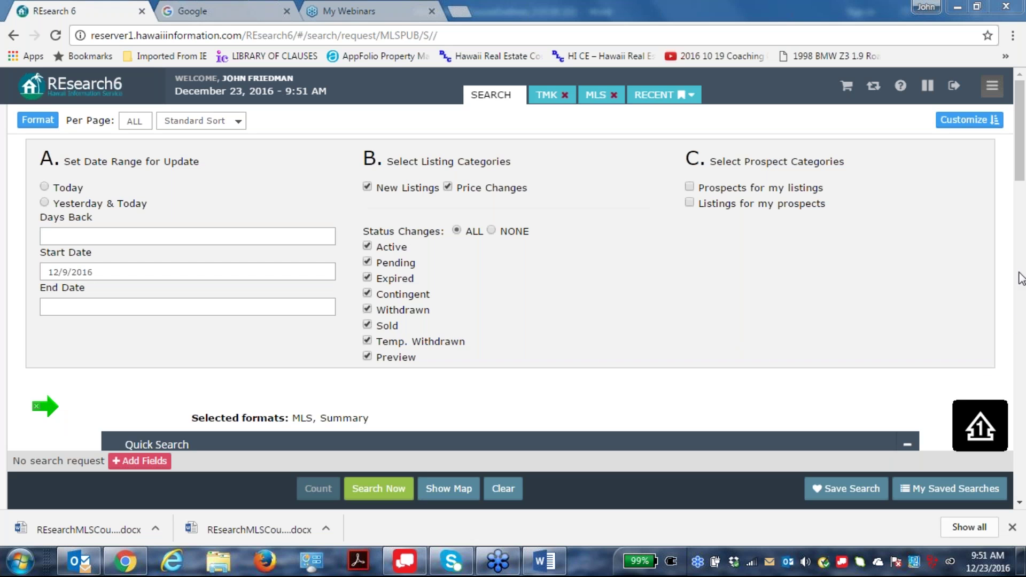
{"action": "scroll", "coordinate": [188, 289], "scroll_direction": "down", "scroll_amount": 5}
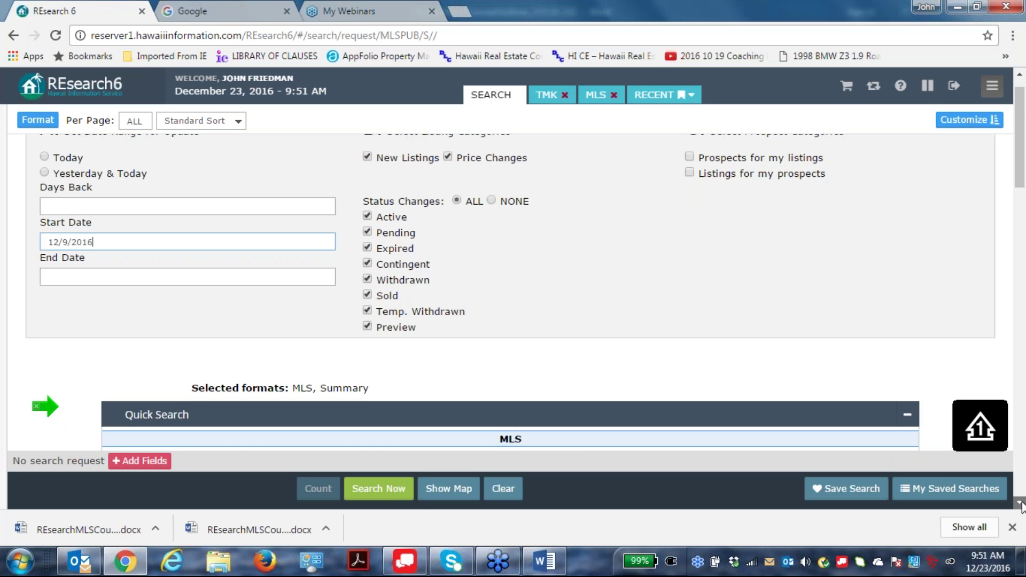
Enter 4 as the Taxkey search criterion.
{"action": "left_click", "coordinate": [159, 269]}
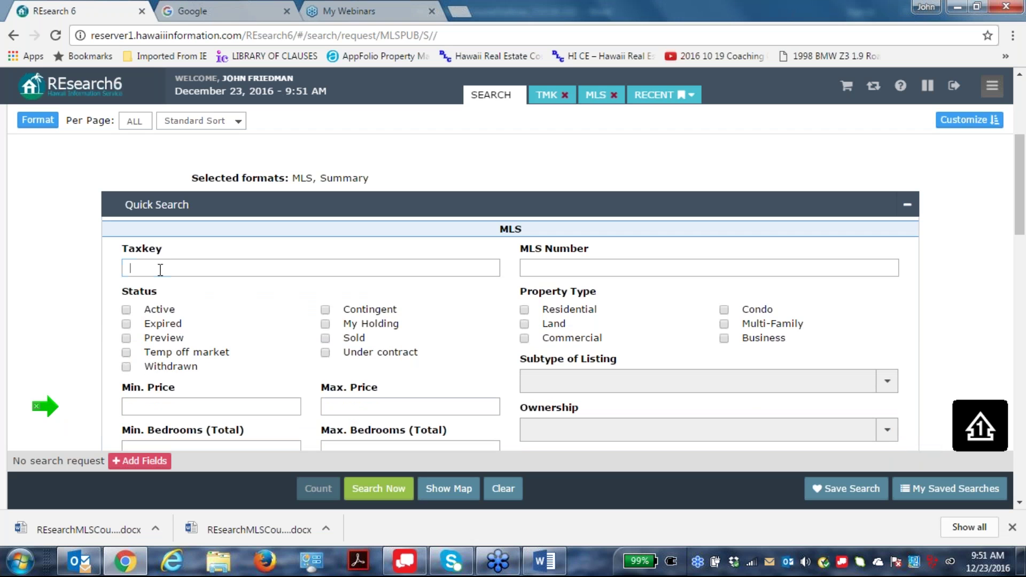
{"action": "type", "text": "4"}
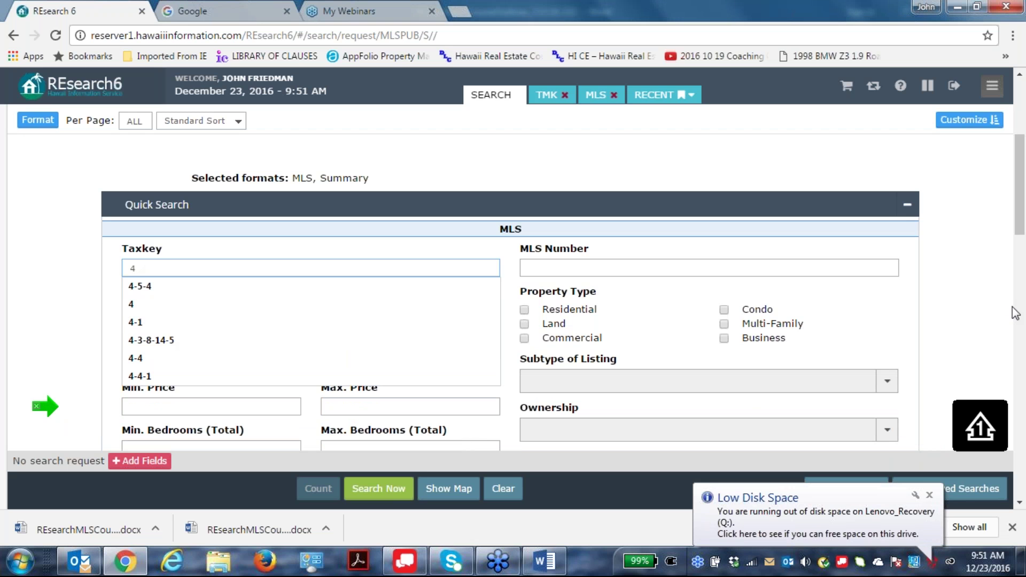
{"action": "left_click", "coordinate": [967, 303]}
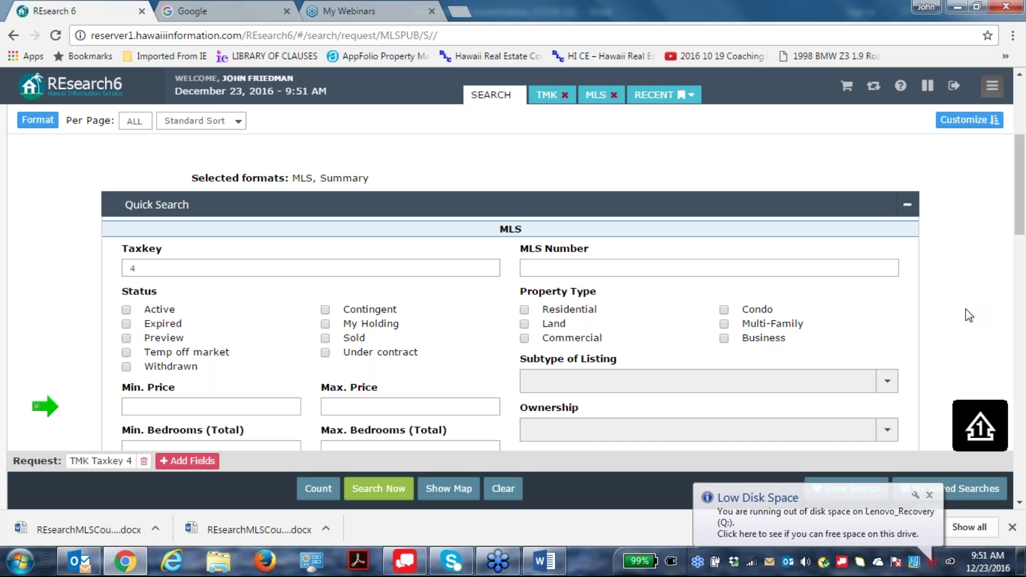
{"action": "scroll", "coordinate": [879, 265], "scroll_direction": "up", "scroll_amount": 1}
{"action": "scroll", "coordinate": [879, 266], "scroll_direction": "up", "scroll_amount": 2}
{"action": "scroll", "coordinate": [641, 278], "scroll_direction": "down", "scroll_amount": 2}
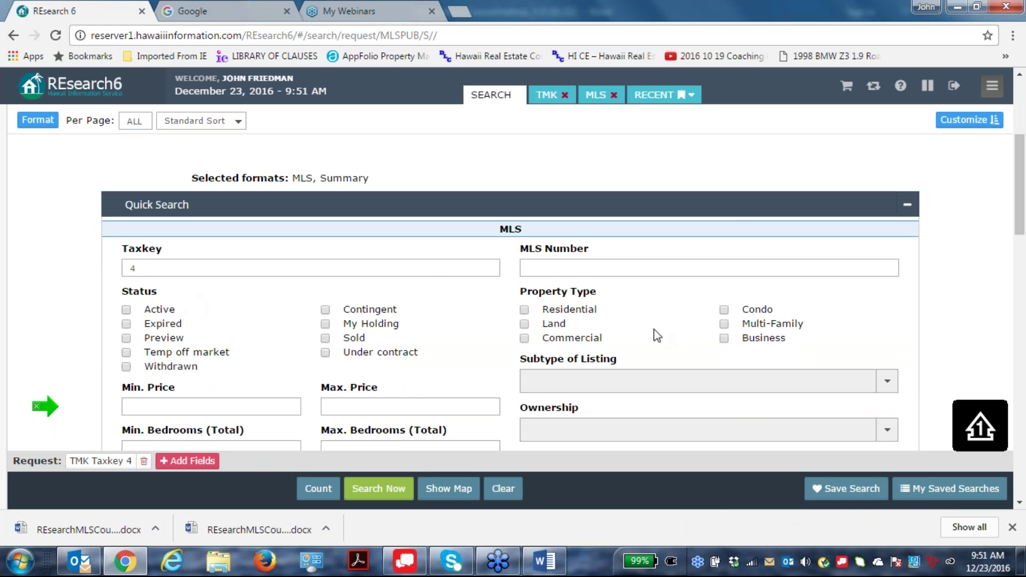
Extend the Taxkey to the range 4-4 to 4-5, then erase the entry.
{"action": "left_click", "coordinate": [136, 273]}
{"action": "type", "text": "-4"}
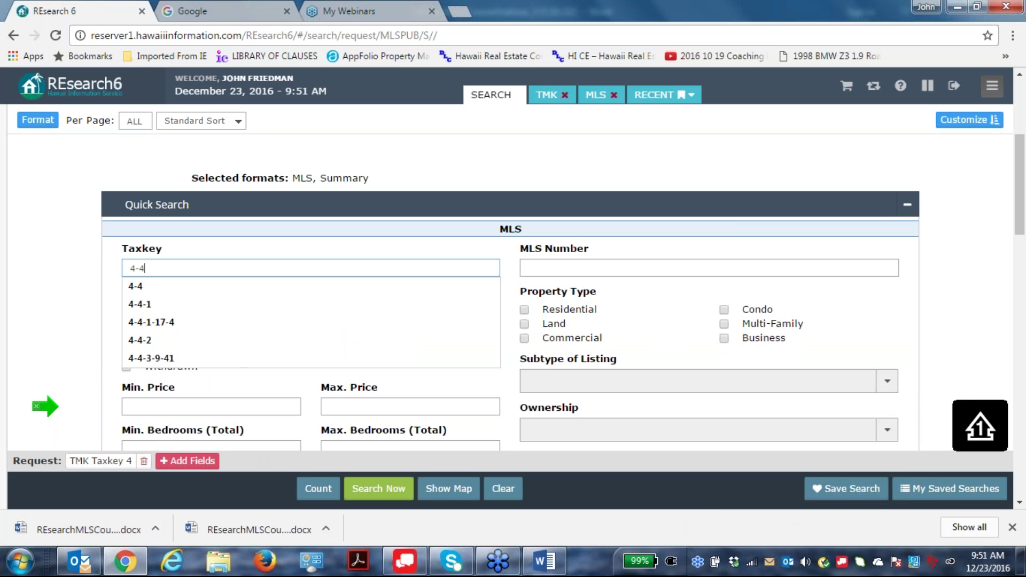
{"action": "type", "text": " to 4-5"}
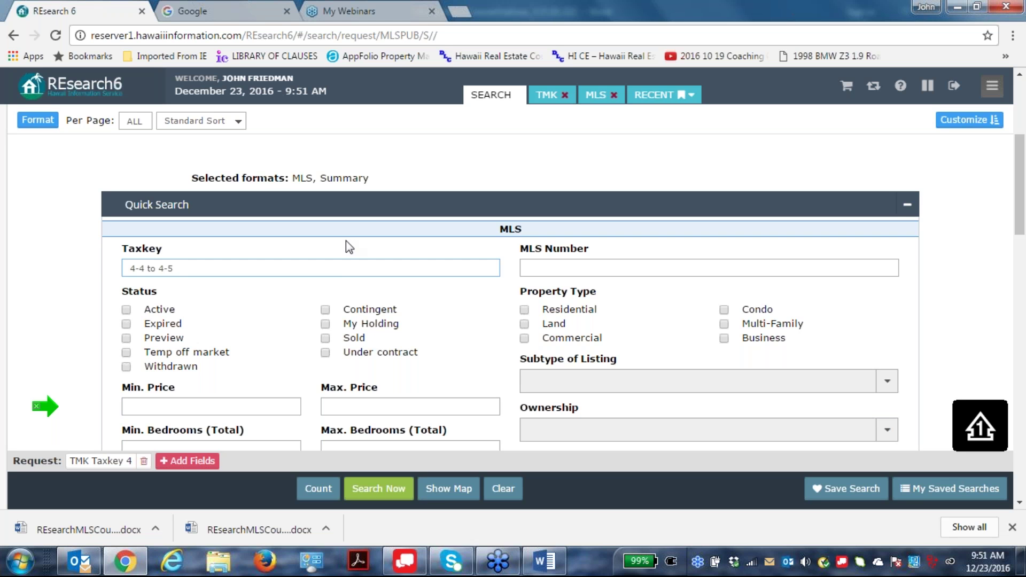
{"action": "double_click", "coordinate": [704, 286]}
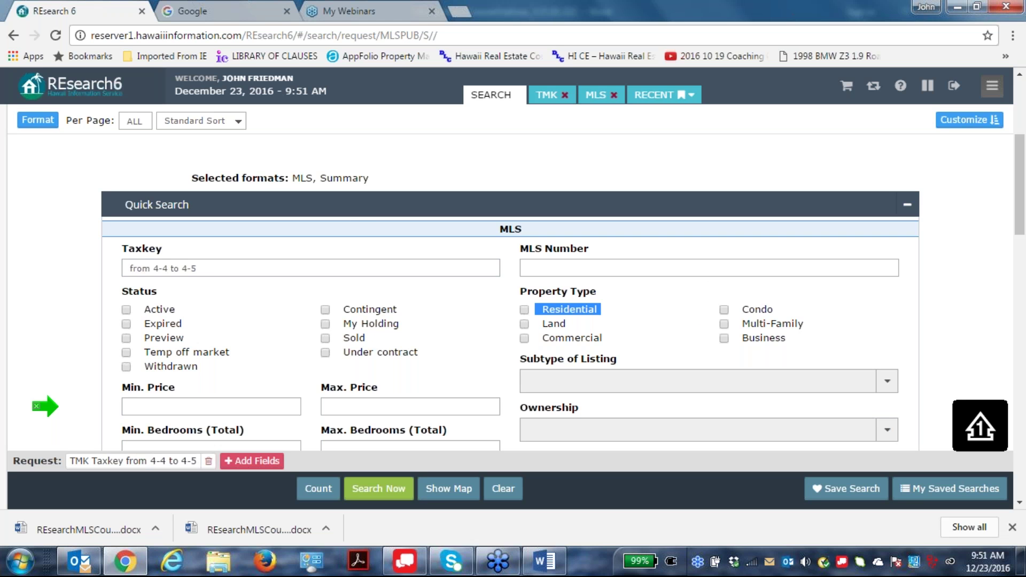
{"action": "triple_click", "coordinate": [201, 268]}
{"action": "mouse_move", "coordinate": [7, 291]}
{"action": "key", "text": "BackSpace"}
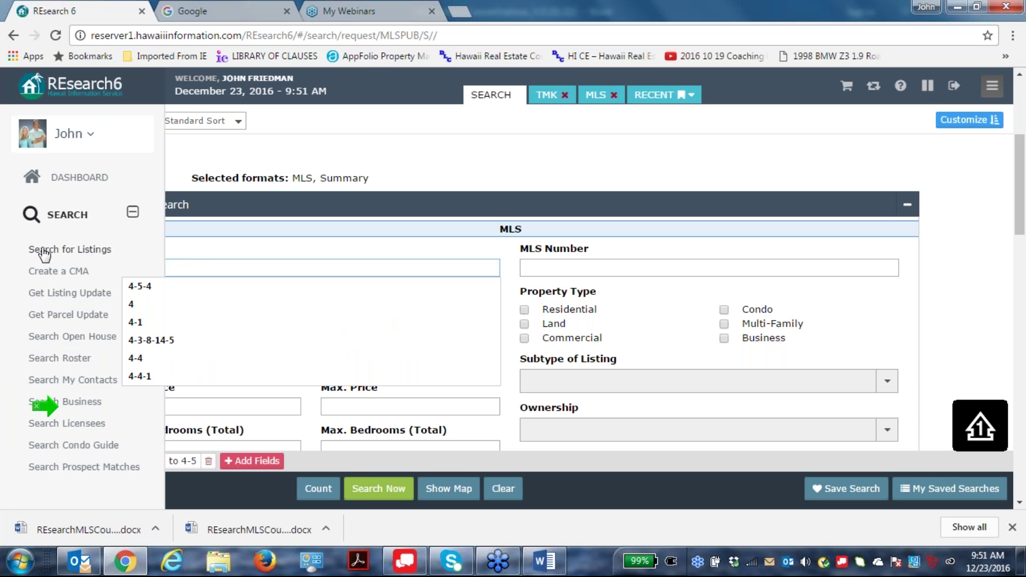
{"action": "left_click", "coordinate": [123, 304]}
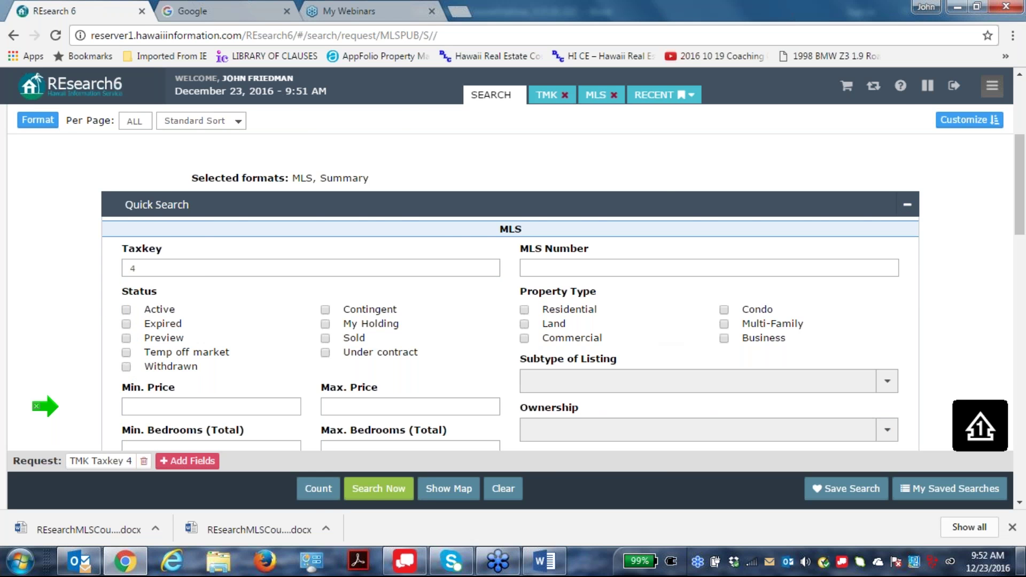
{"action": "mouse_move", "coordinate": [1023, 562]}
{"action": "scroll", "coordinate": [639, 409], "scroll_direction": "up", "scroll_amount": 3}
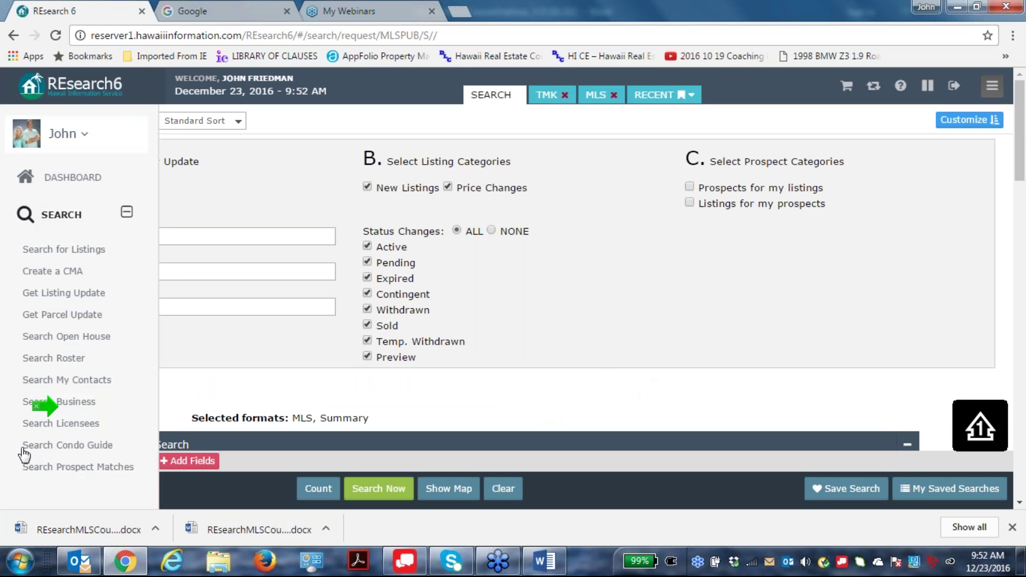
{"action": "left_click", "coordinate": [53, 236]}
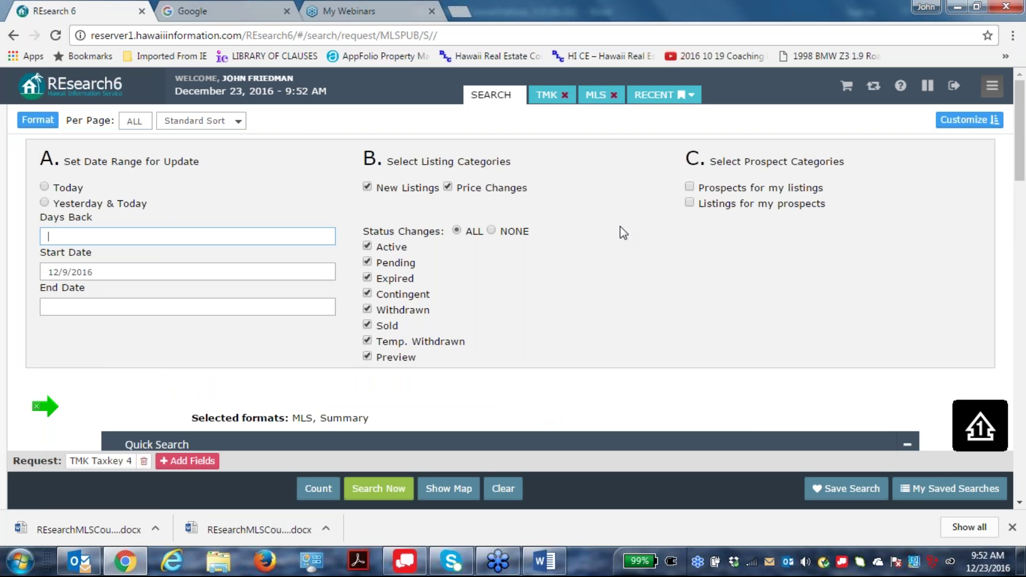
{"action": "scroll", "coordinate": [623, 235], "scroll_direction": "down", "scroll_amount": 4}
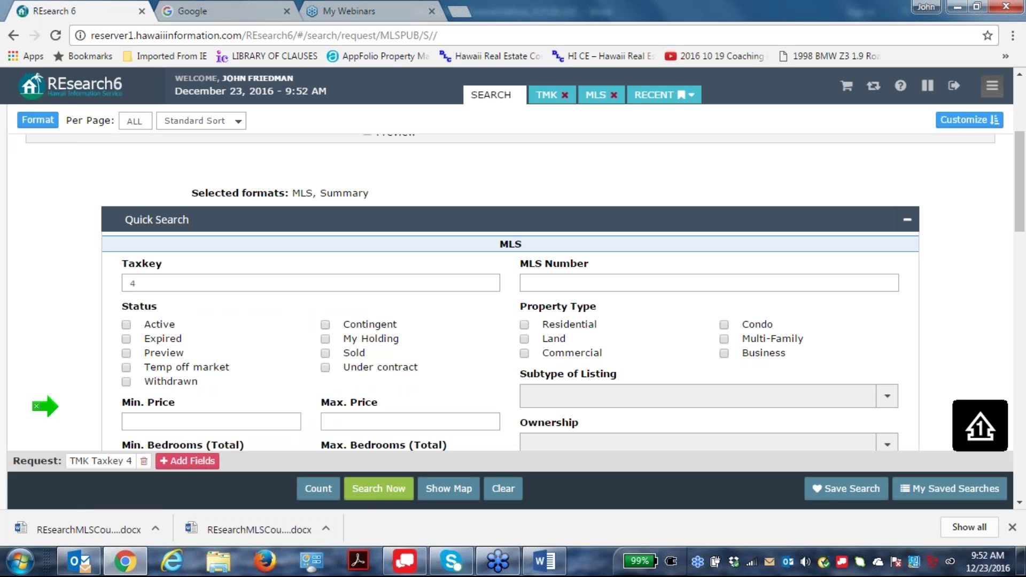
{"action": "scroll", "coordinate": [556, 308], "scroll_direction": "up", "scroll_amount": 4}
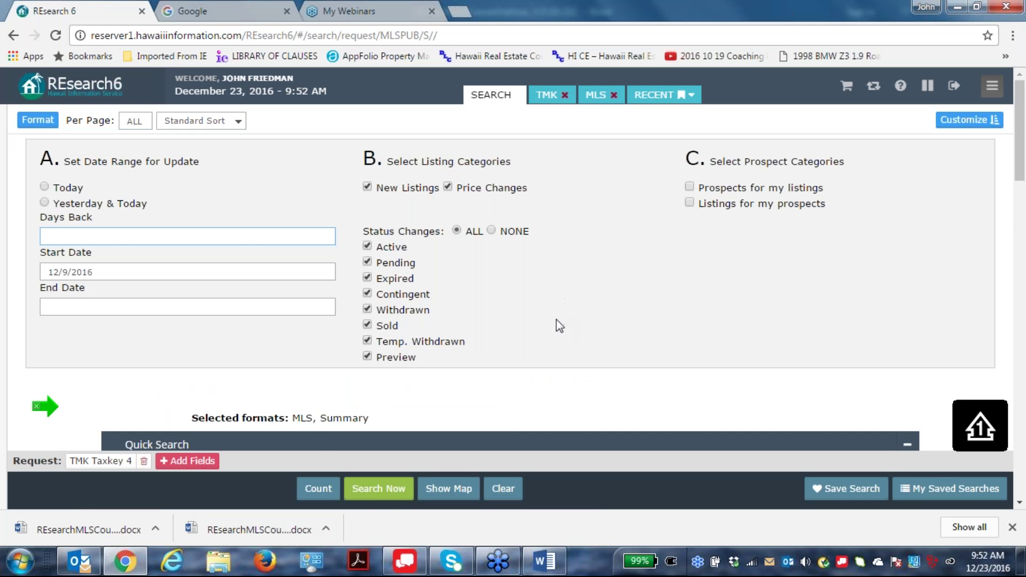
{"action": "left_click", "coordinate": [32, 120]}
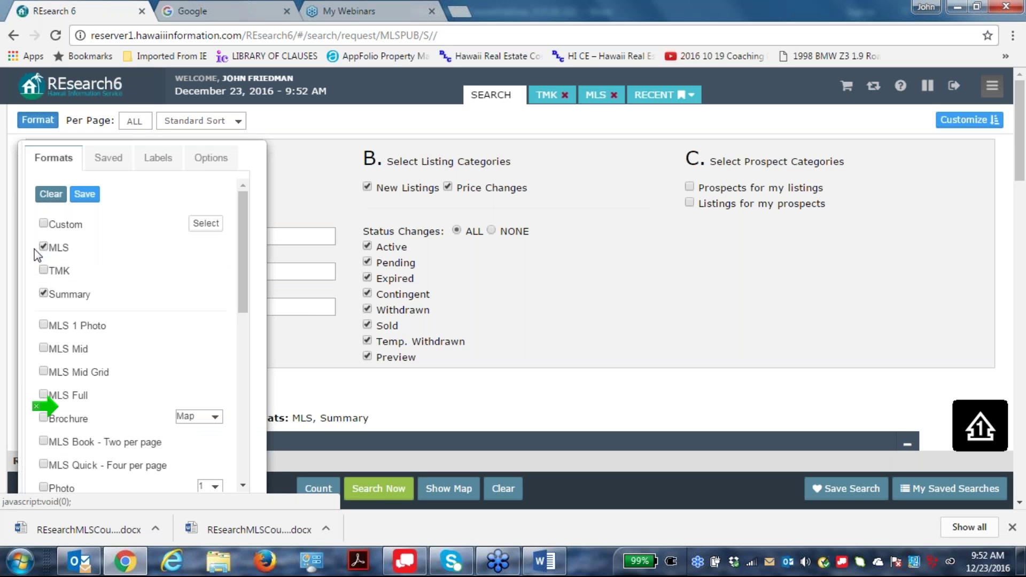
{"action": "left_click", "coordinate": [38, 120]}
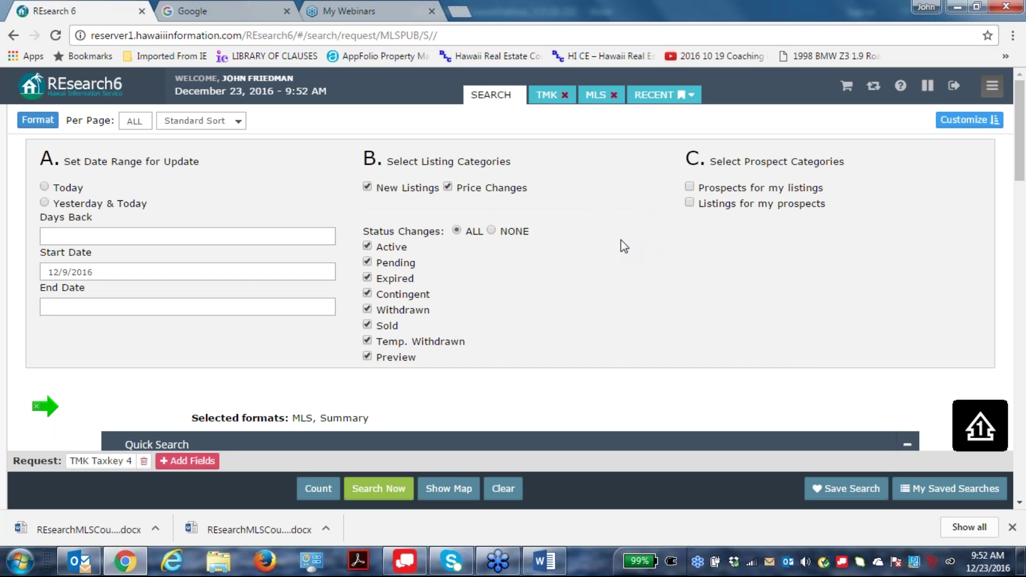
{"action": "scroll", "coordinate": [625, 250], "scroll_direction": "down", "scroll_amount": 3}
{"action": "scroll", "coordinate": [628, 251], "scroll_direction": "up", "scroll_amount": 3}
Run the hotsheet and check the criteria line for TMK Taxkey 4 since 12/9/2016.
{"action": "left_click", "coordinate": [375, 489]}
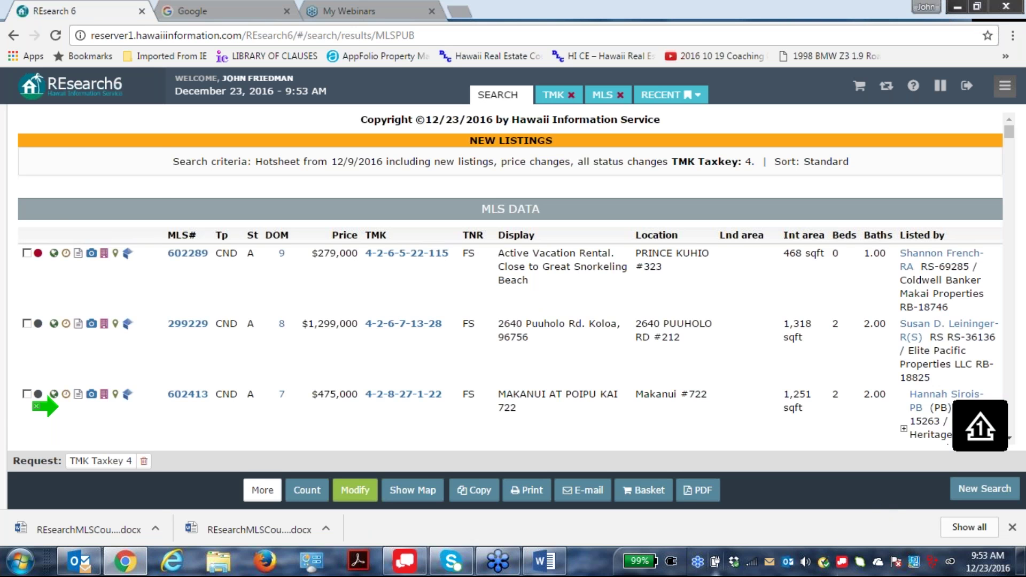
{"action": "mouse_move", "coordinate": [47, 408]}
{"action": "left_mouse_down"}
{"action": "mouse_move", "coordinate": [195, 175]}
{"action": "mouse_move", "coordinate": [220, 156]}
{"action": "mouse_move", "coordinate": [239, 160]}
{"action": "left_mouse_up"}
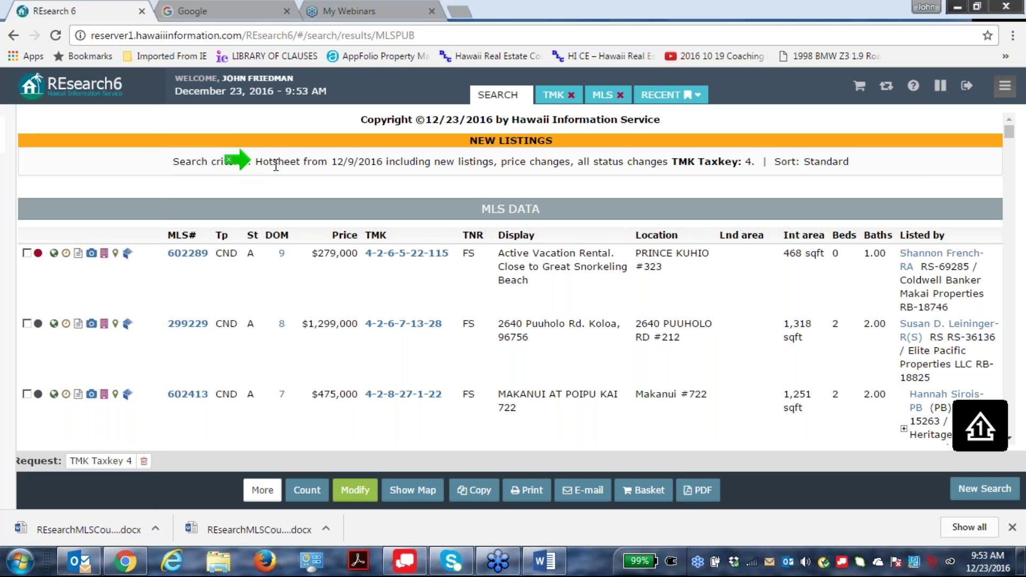
{"action": "mouse_move", "coordinate": [240, 160]}
{"action": "left_mouse_down"}
{"action": "mouse_move", "coordinate": [182, 163]}
{"action": "mouse_move", "coordinate": [759, 170]}
{"action": "left_mouse_up"}
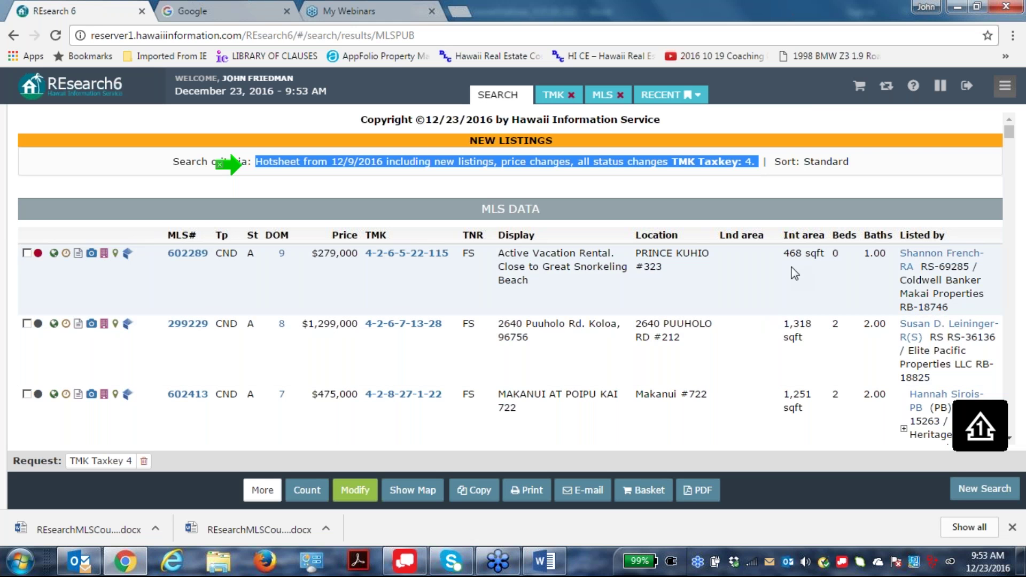
{"action": "left_click", "coordinate": [902, 161]}
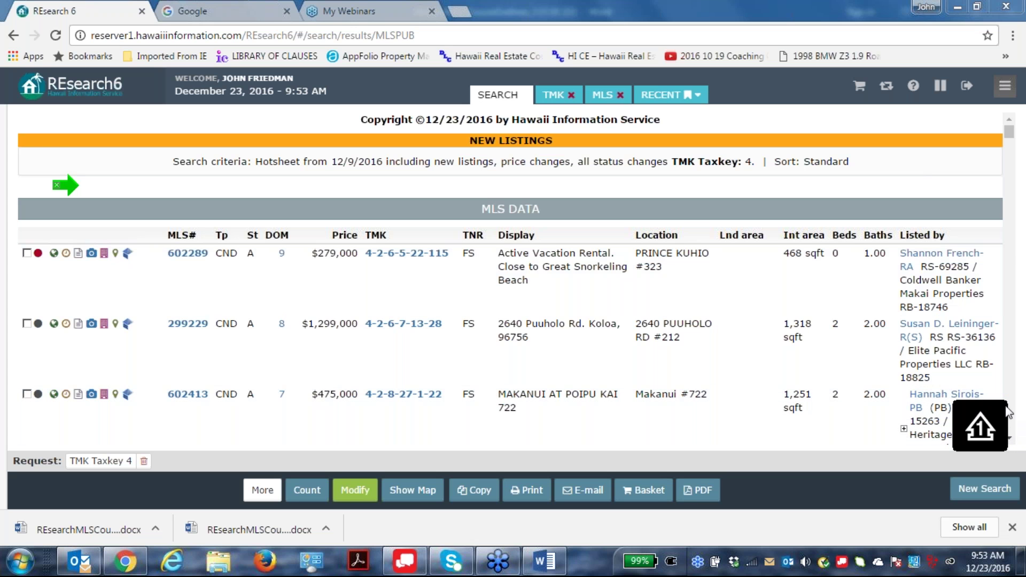
{"action": "left_click", "coordinate": [1010, 438]}
Scroll to the New Listings summary: 70 listings averaging $2,354,187 and 4 sales averaging $572,525.
{"action": "left_click", "coordinate": [1010, 439]}
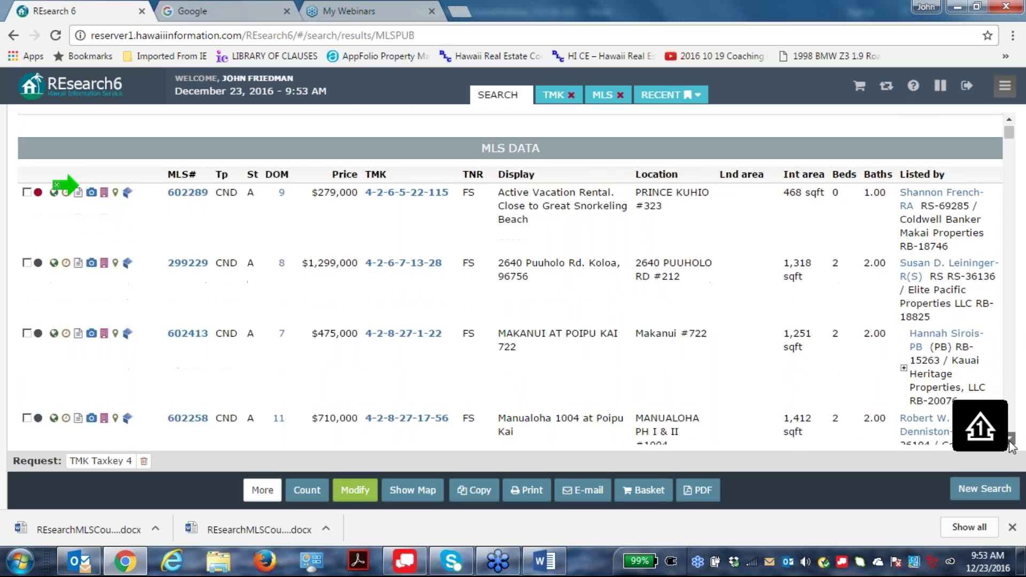
{"action": "scroll", "coordinate": [1010, 439], "scroll_direction": "down", "scroll_amount": 10}
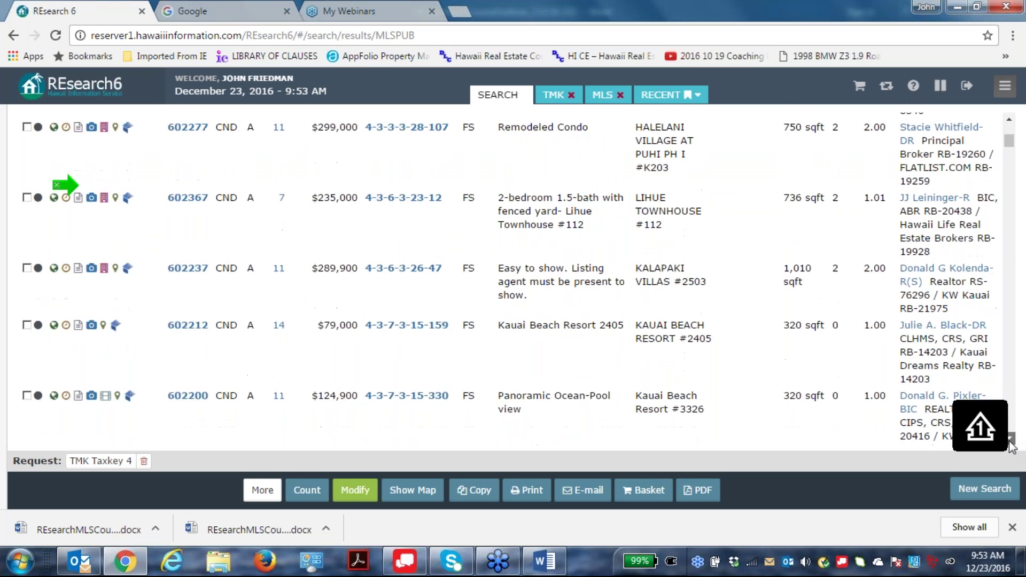
{"action": "scroll", "coordinate": [1011, 443], "scroll_direction": "down", "scroll_amount": 8}
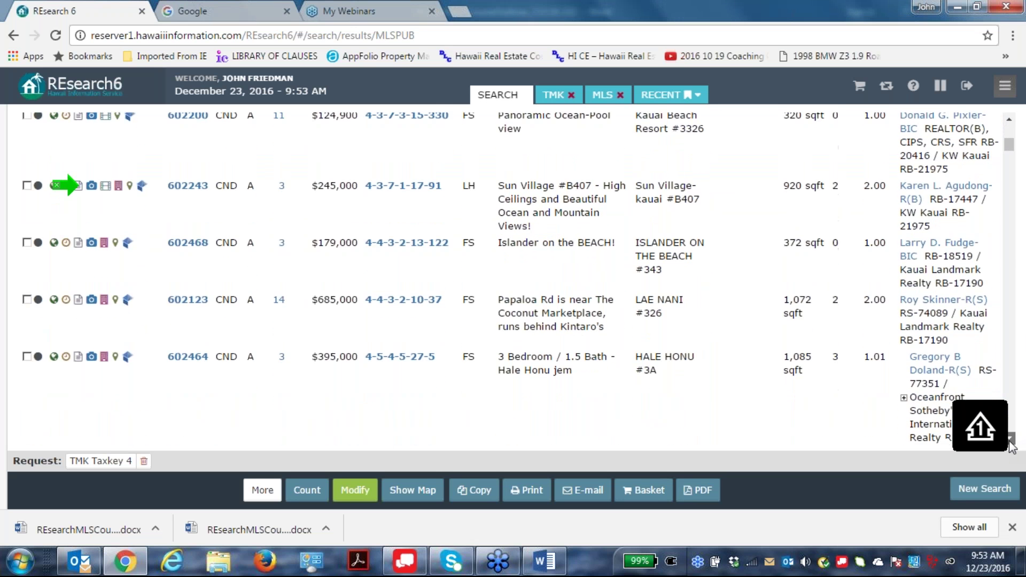
{"action": "scroll", "coordinate": [1011, 445], "scroll_direction": "down", "scroll_amount": 3}
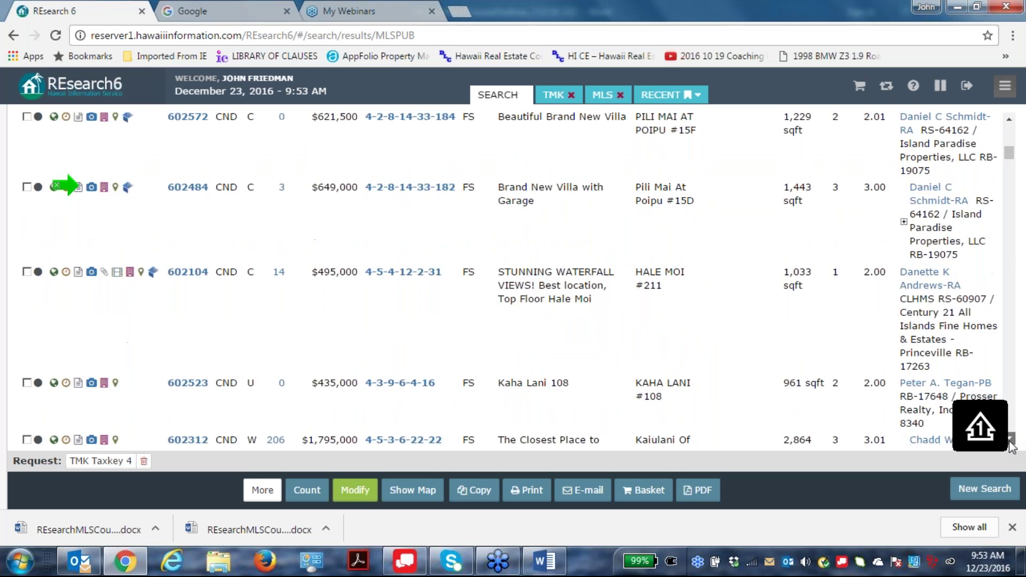
{"action": "scroll", "coordinate": [1011, 446], "scroll_direction": "down", "scroll_amount": 10}
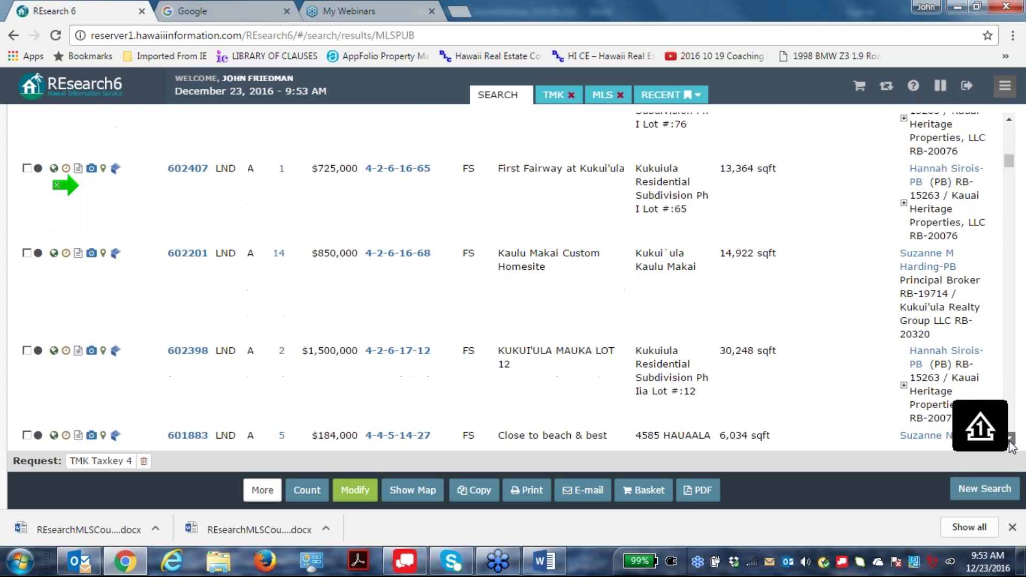
{"action": "scroll", "coordinate": [1011, 446], "scroll_direction": "down", "scroll_amount": 8}
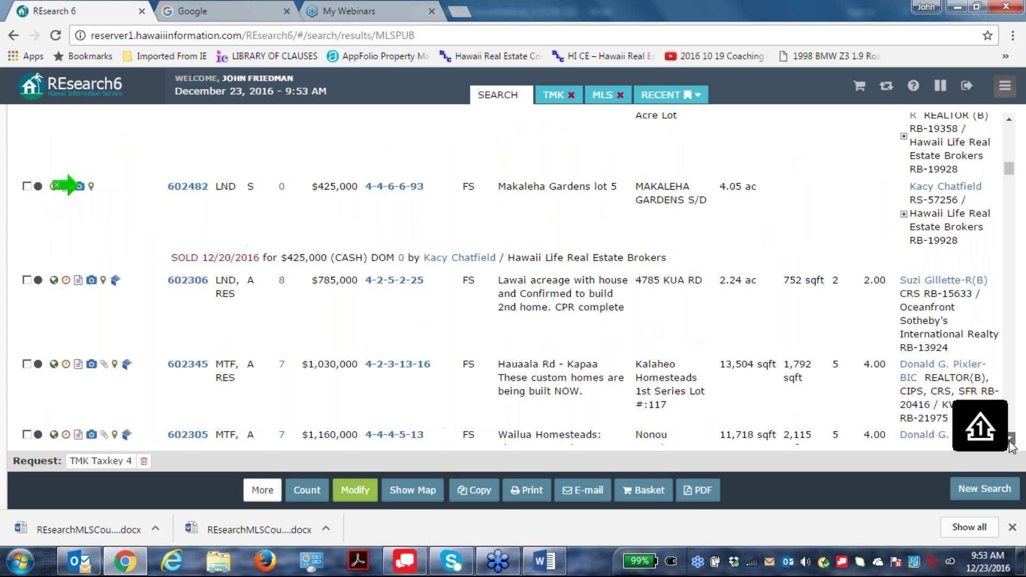
{"action": "scroll", "coordinate": [1011, 446], "scroll_direction": "down", "scroll_amount": 8}
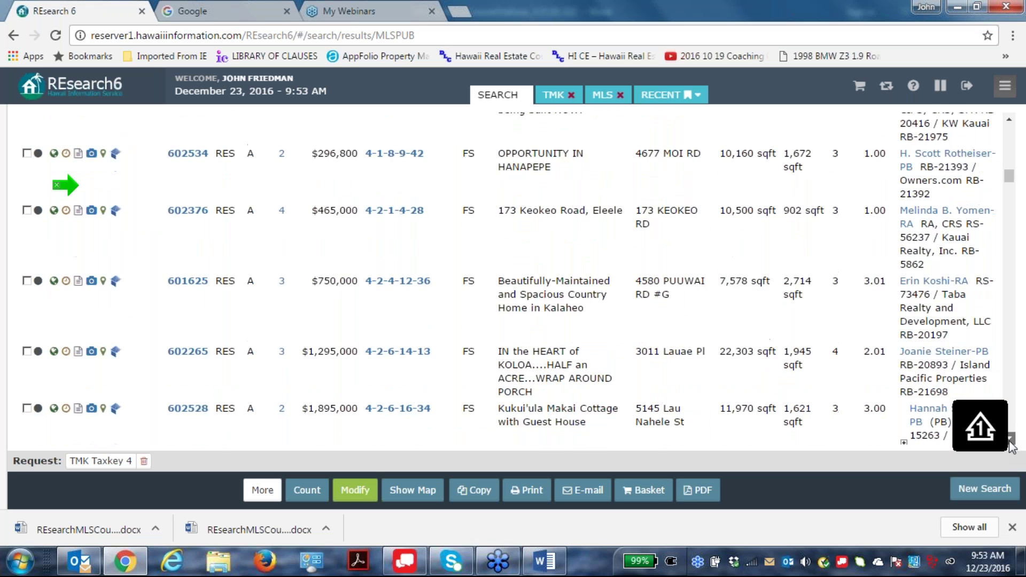
{"action": "scroll", "coordinate": [1011, 446], "scroll_direction": "down", "scroll_amount": 8}
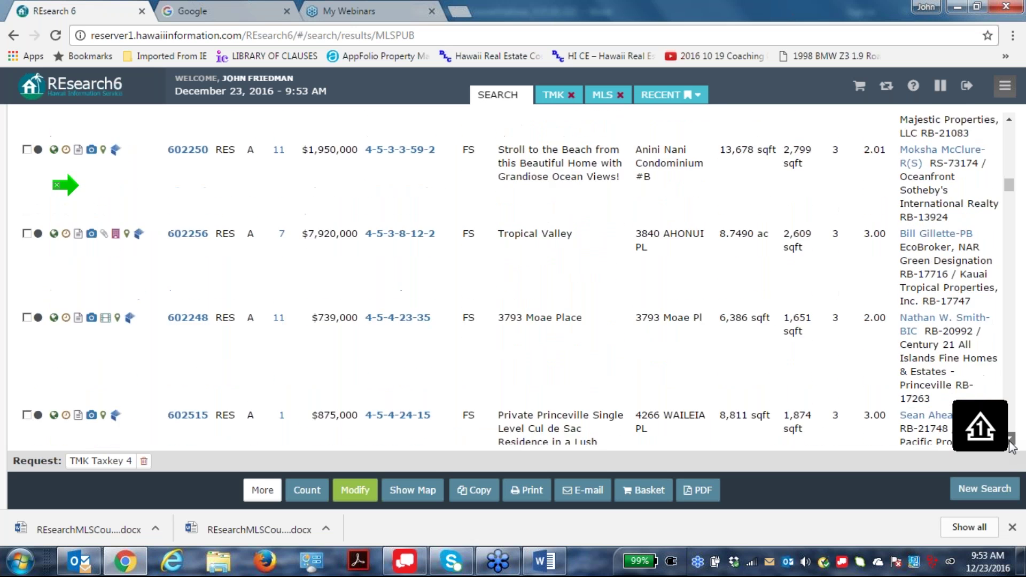
{"action": "scroll", "coordinate": [1011, 446], "scroll_direction": "down", "scroll_amount": 10}
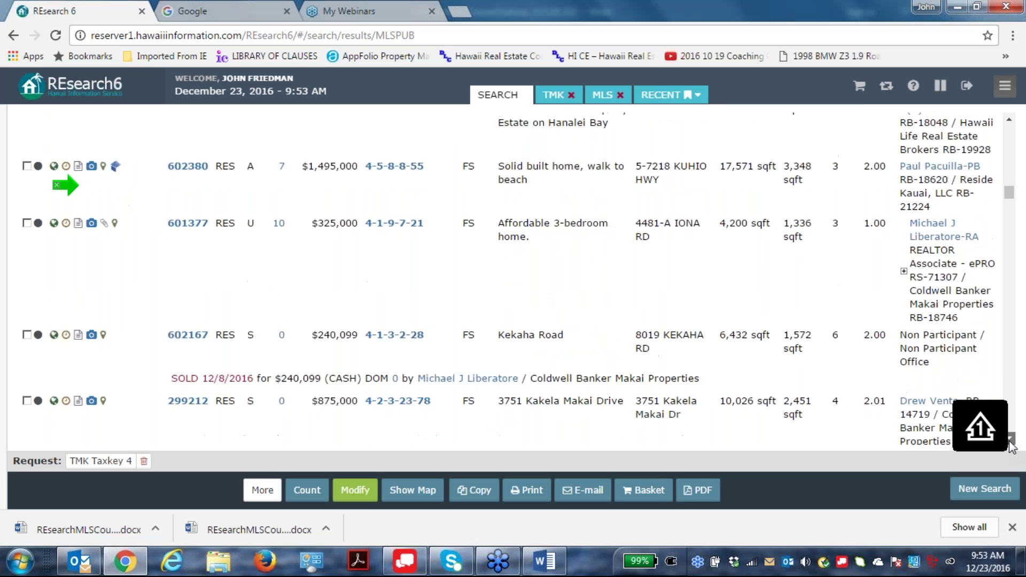
{"action": "scroll", "coordinate": [1011, 447], "scroll_direction": "down", "scroll_amount": 3}
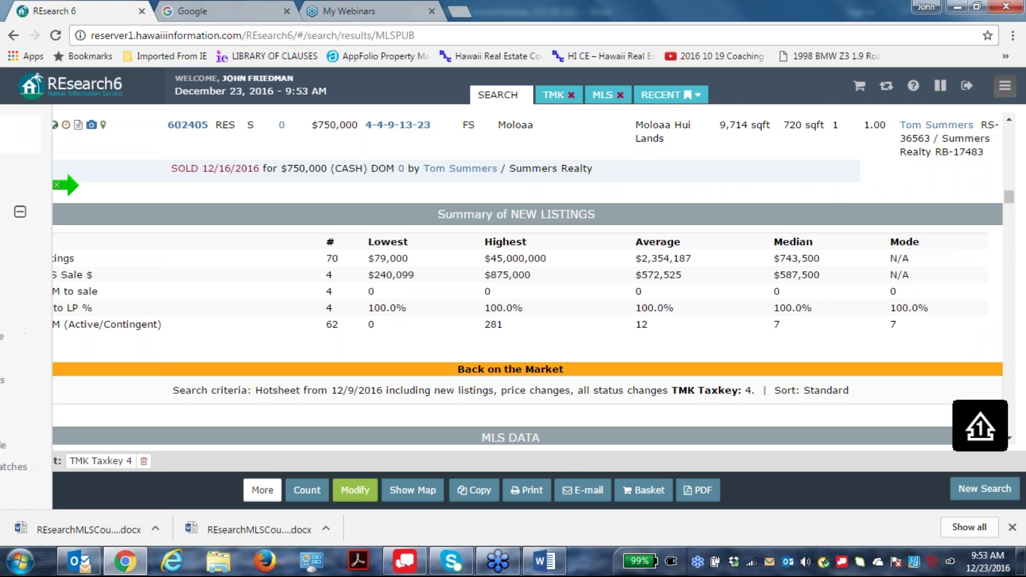
{"action": "mouse_move", "coordinate": [2, 230]}
Tick the checkbox beside the Summary of NEW LISTINGS header to highlight it.
{"action": "left_click", "coordinate": [26, 215]}
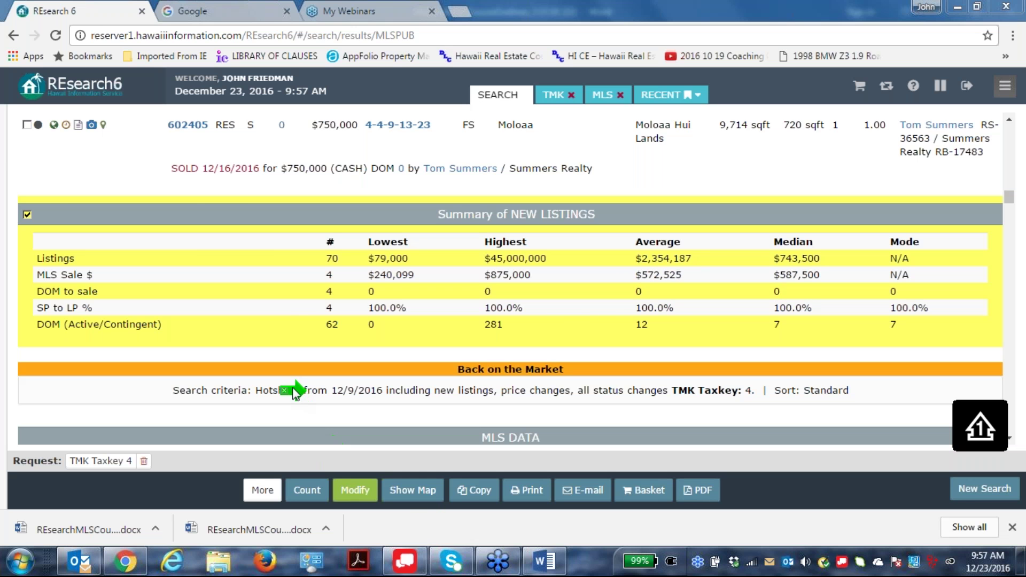
Modify the search to add Property Type Residential and re-run it.
{"action": "left_click", "coordinate": [351, 491]}
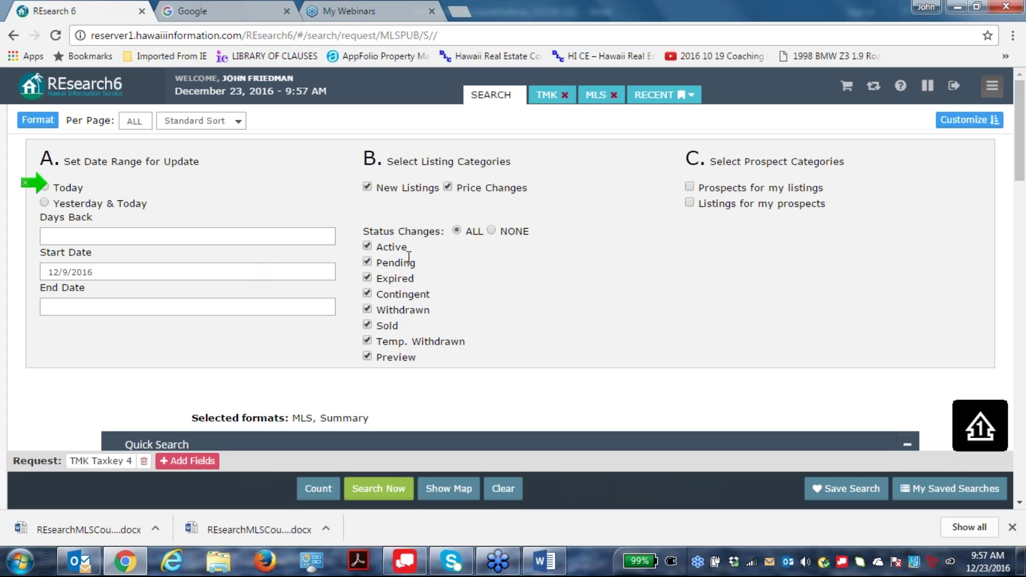
{"action": "scroll", "coordinate": [342, 376], "scroll_direction": "down", "scroll_amount": 5}
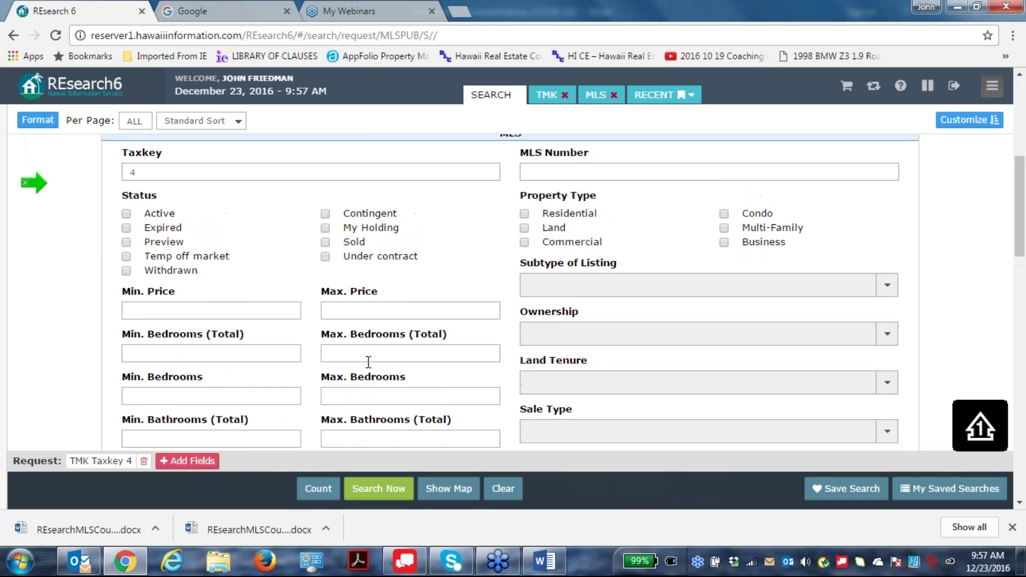
{"action": "left_click", "coordinate": [524, 324]}
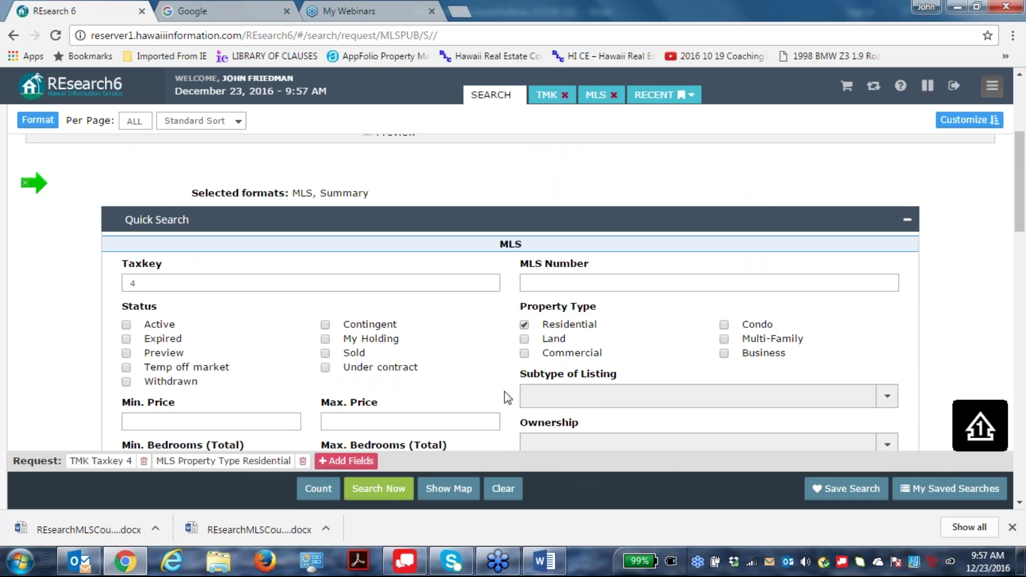
{"action": "left_click", "coordinate": [378, 489]}
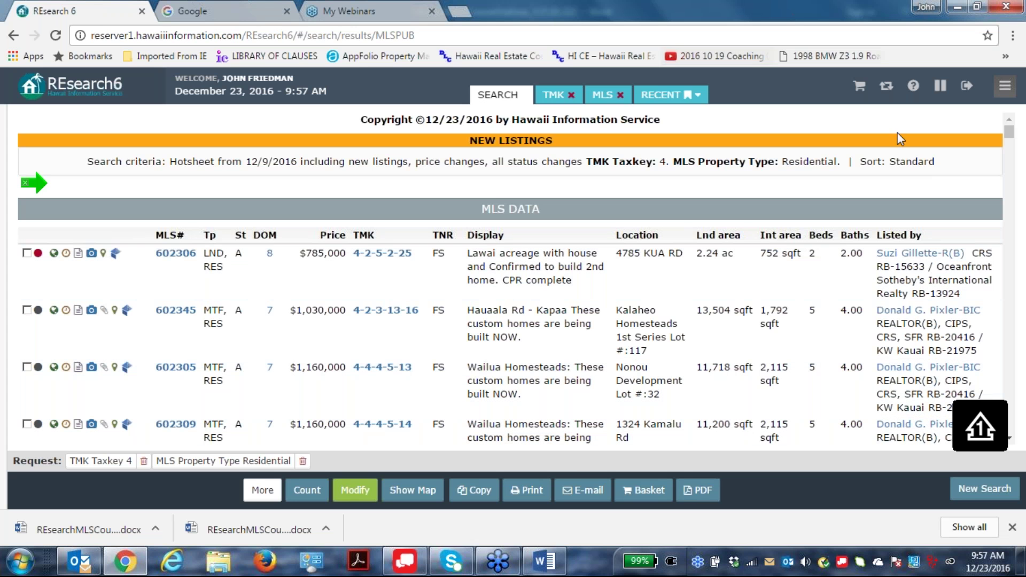
Scroll to the New Listings summary: 30 listings, 3 sales averaging $621,700, median $750,000.
{"action": "scroll", "coordinate": [587, 213], "scroll_direction": "down", "scroll_amount": 6}
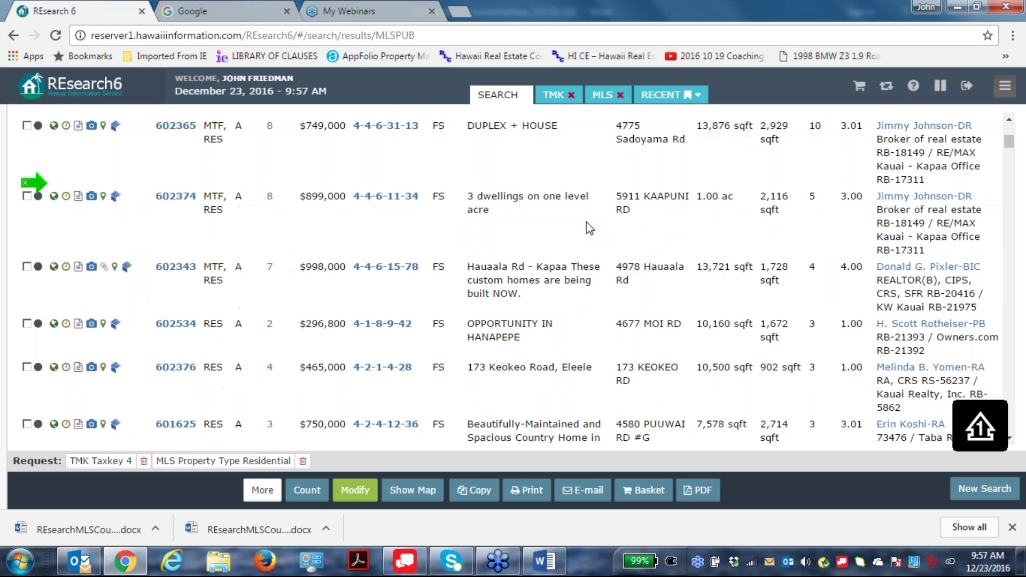
{"action": "scroll", "coordinate": [587, 225], "scroll_direction": "down", "scroll_amount": 9}
{"action": "scroll", "coordinate": [590, 243], "scroll_direction": "down", "scroll_amount": 7}
{"action": "scroll", "coordinate": [590, 243], "scroll_direction": "up", "scroll_amount": 2}
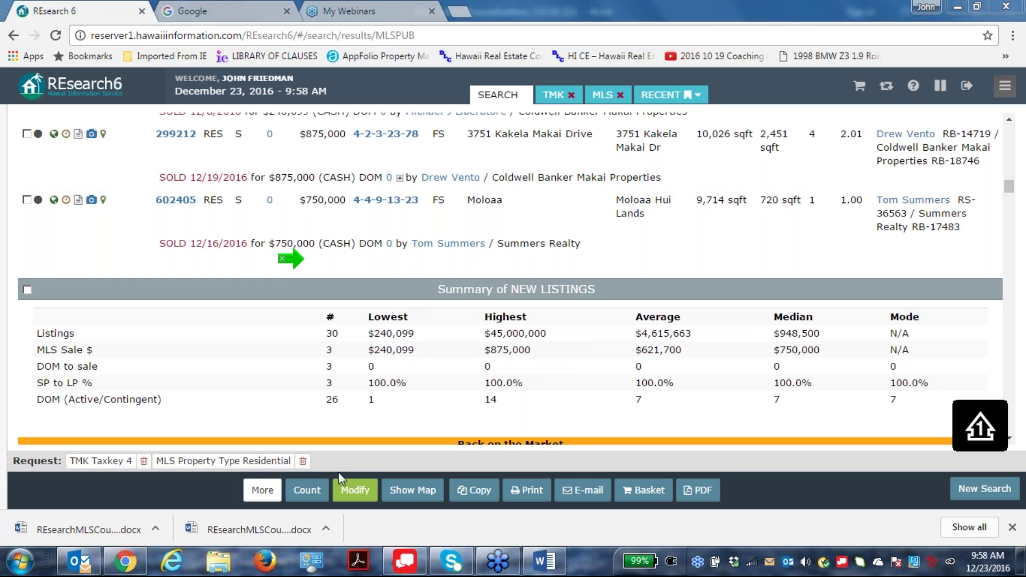
Extend the Taxkey to 4-4-6 and re-run the residential hotsheet search.
{"action": "left_click", "coordinate": [355, 490]}
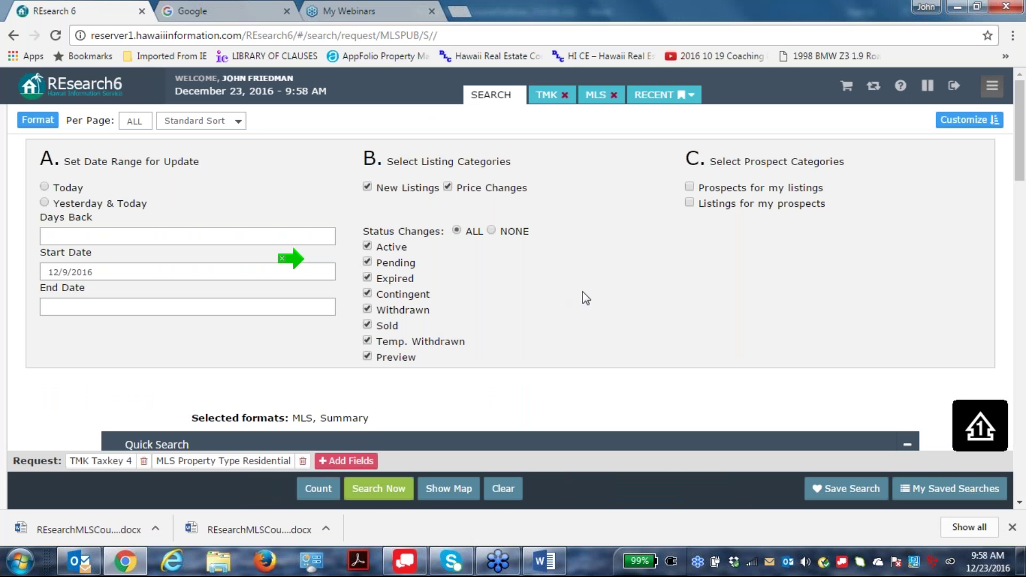
{"action": "scroll", "coordinate": [490, 294], "scroll_direction": "down", "scroll_amount": 4}
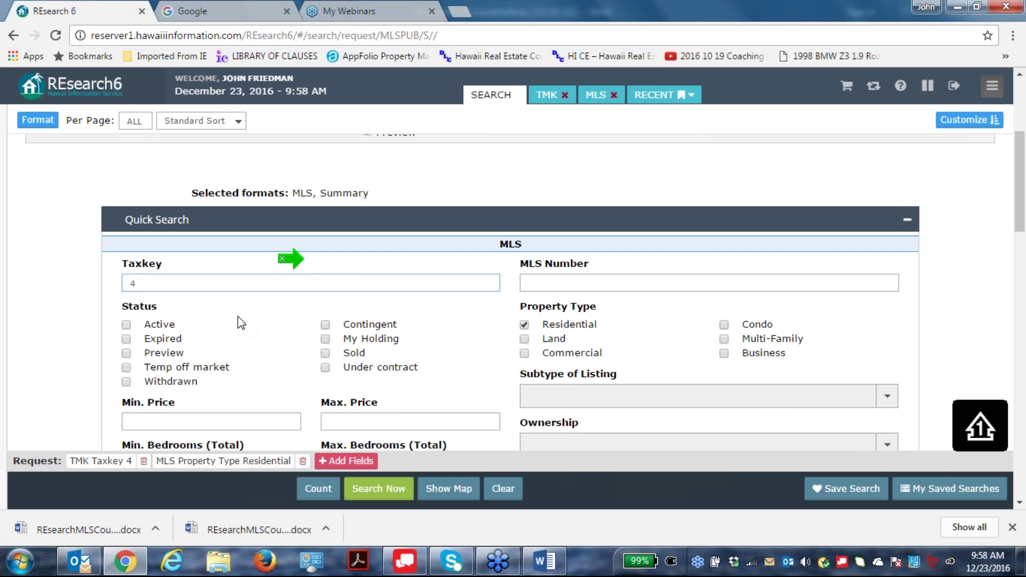
{"action": "type", "text": "-4-"}
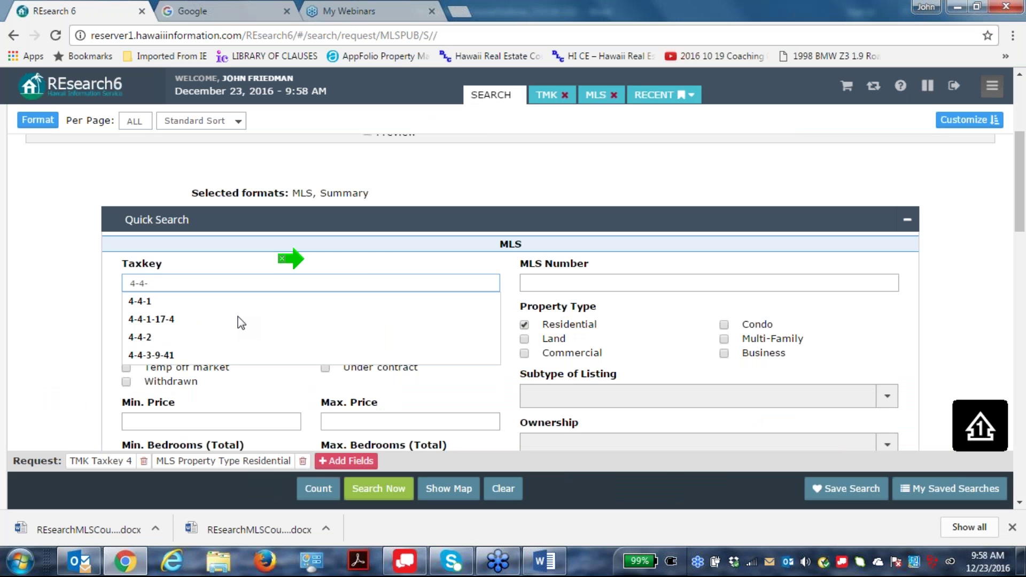
{"action": "type", "text": "6"}
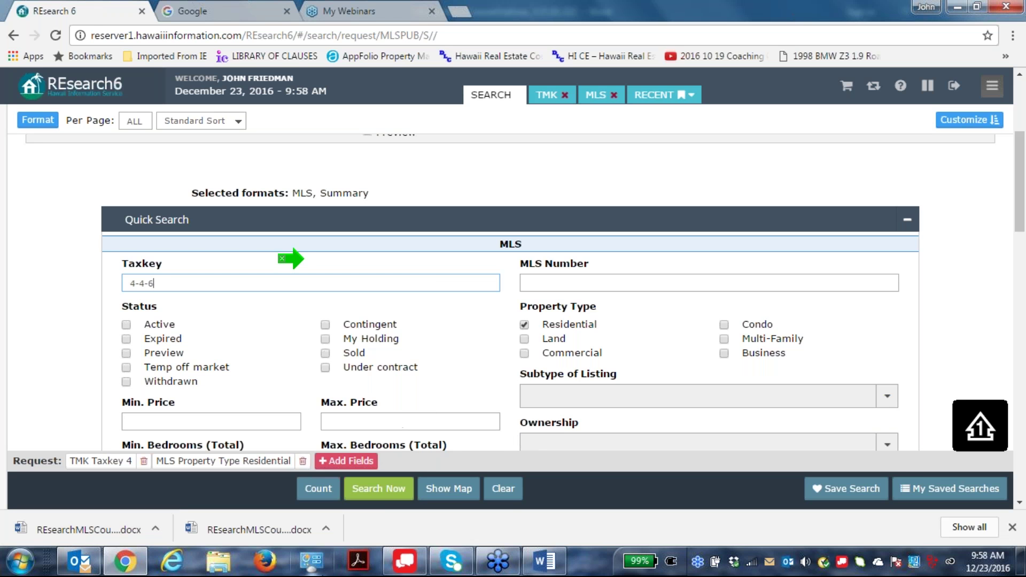
{"action": "left_click", "coordinate": [380, 487]}
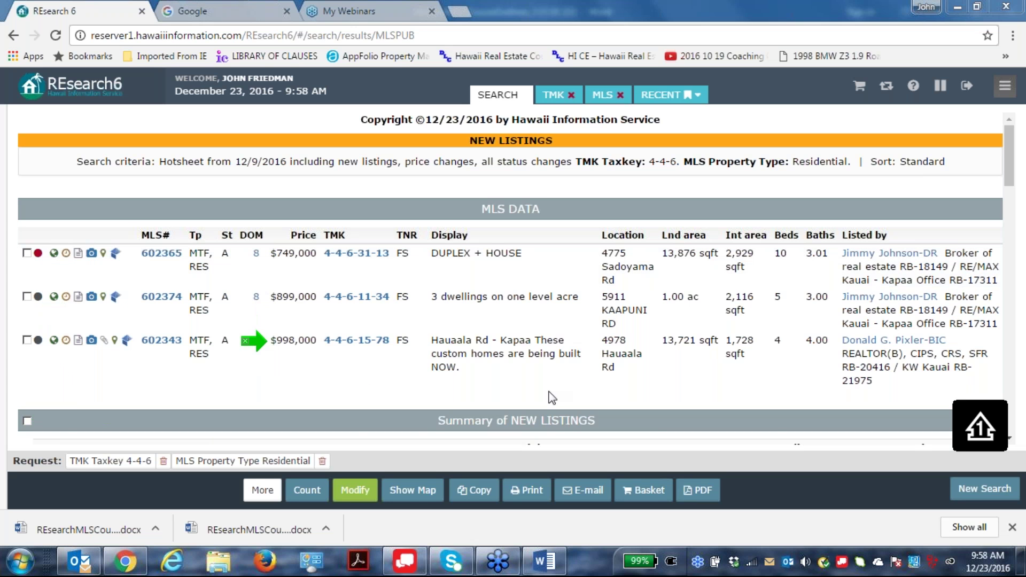
Scroll past the New Listings summary to Back on the Market listing 295708 at $900,000.
{"action": "scroll", "coordinate": [548, 396], "scroll_direction": "down", "scroll_amount": 1}
{"action": "scroll", "coordinate": [546, 393], "scroll_direction": "down", "scroll_amount": 4}
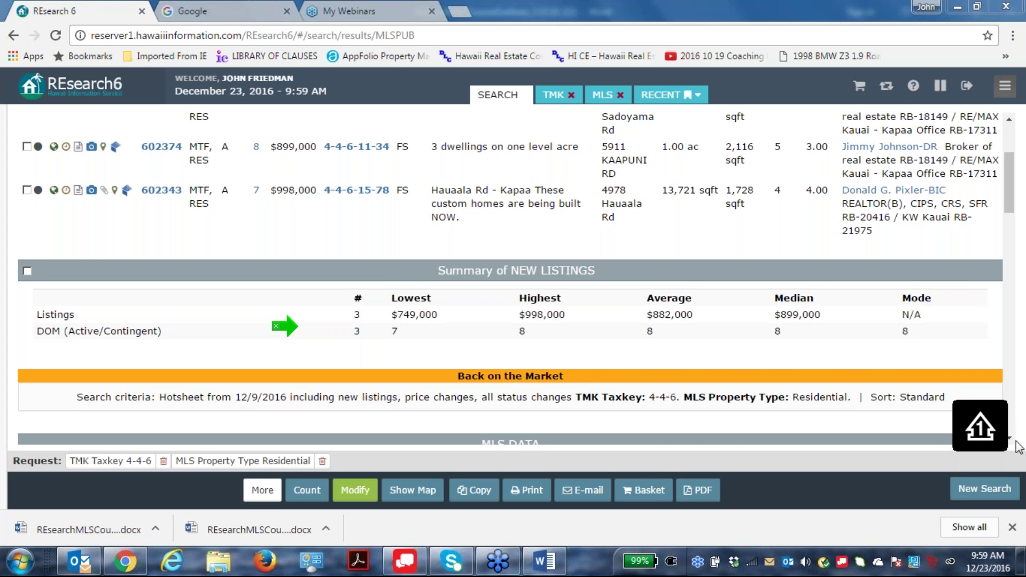
{"action": "scroll", "coordinate": [1011, 442], "scroll_direction": "down", "scroll_amount": 3}
{"action": "scroll", "coordinate": [1011, 443], "scroll_direction": "down", "scroll_amount": 5}
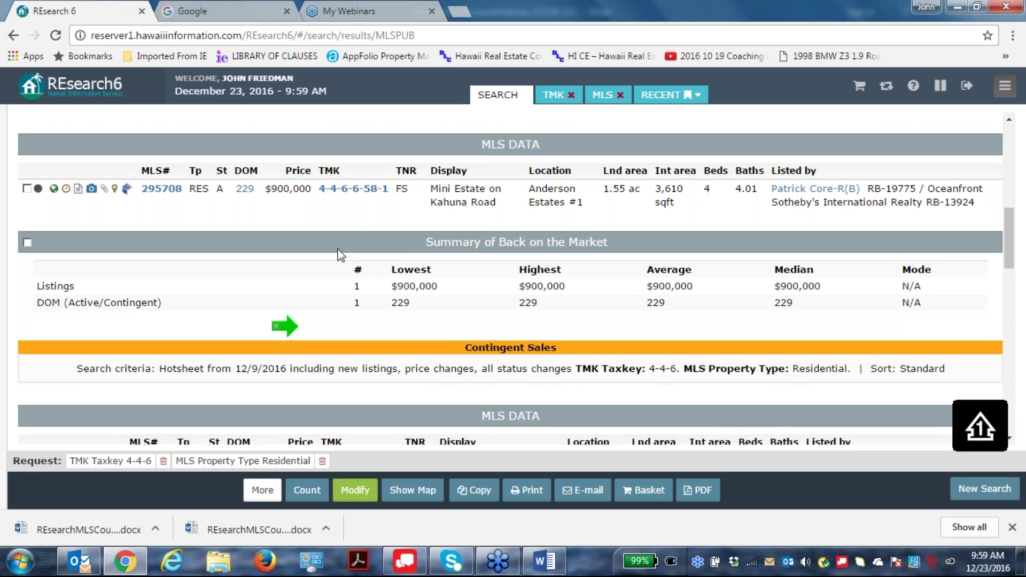
{"action": "scroll", "coordinate": [1012, 442], "scroll_direction": "up", "scroll_amount": 3}
{"action": "scroll", "coordinate": [273, 353], "scroll_direction": "down", "scroll_amount": 2}
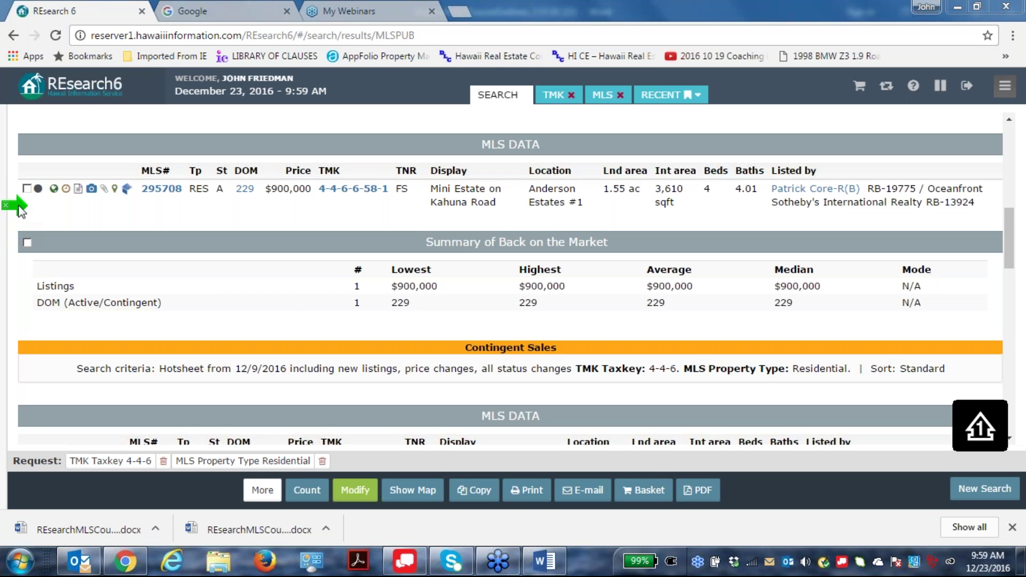
Select the 229 days-on-market value, then close the Chrome downloads bar.
{"action": "double_click", "coordinate": [243, 190]}
{"action": "left_click", "coordinate": [243, 191]}
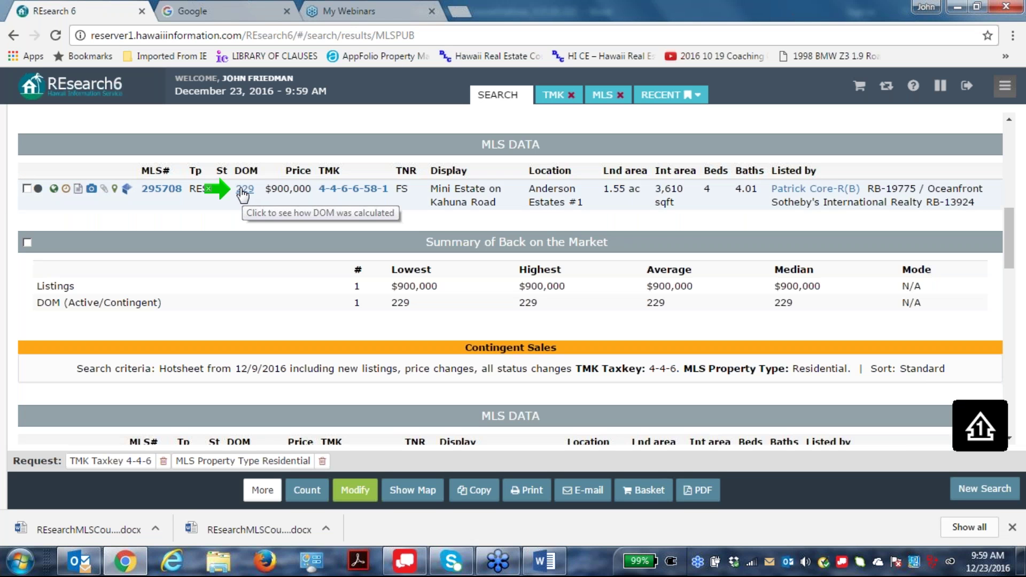
{"action": "left_click", "coordinate": [242, 191]}
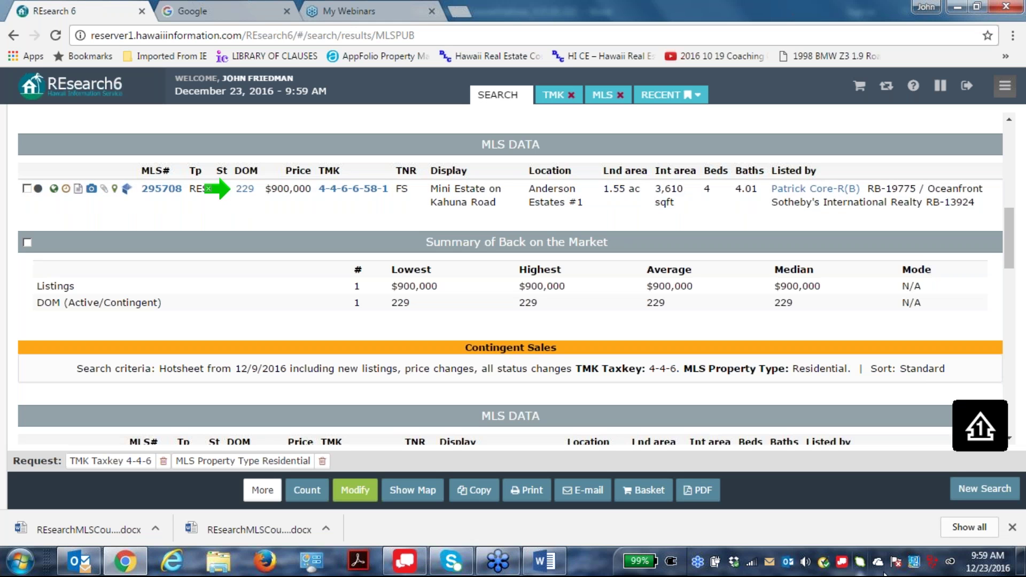
{"action": "left_click", "coordinate": [1012, 527]}
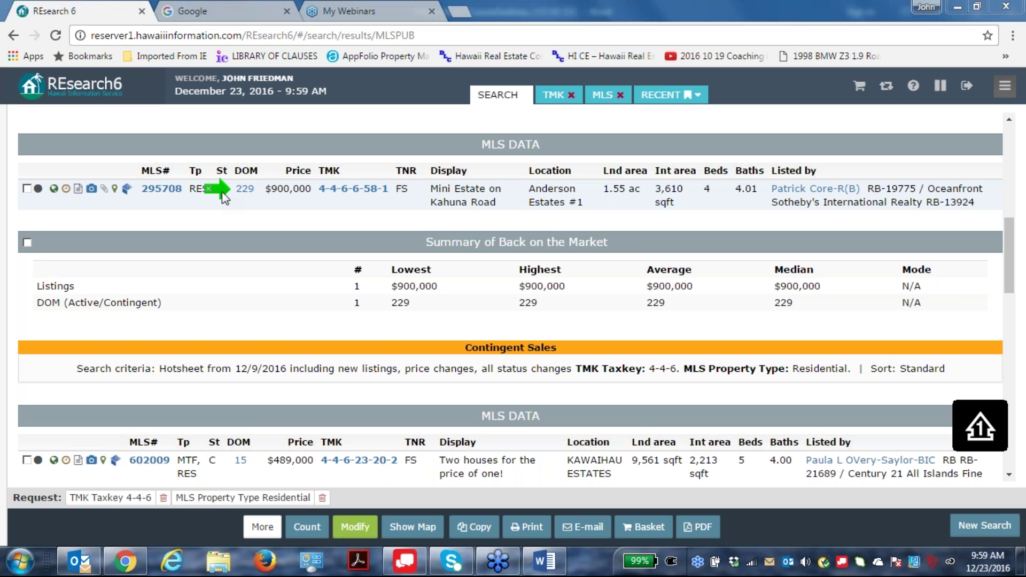
Open listing 295708's change history and scroll through the History table.
{"action": "left_click", "coordinate": [65, 190]}
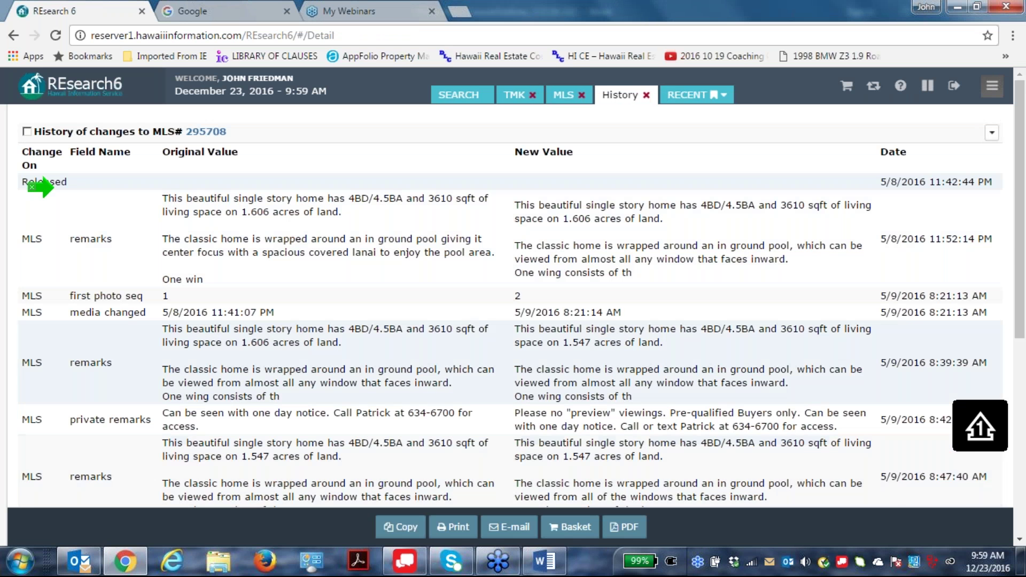
{"action": "scroll", "coordinate": [380, 497], "scroll_direction": "down", "scroll_amount": 1}
{"action": "scroll", "coordinate": [266, 449], "scroll_direction": "down", "scroll_amount": 5}
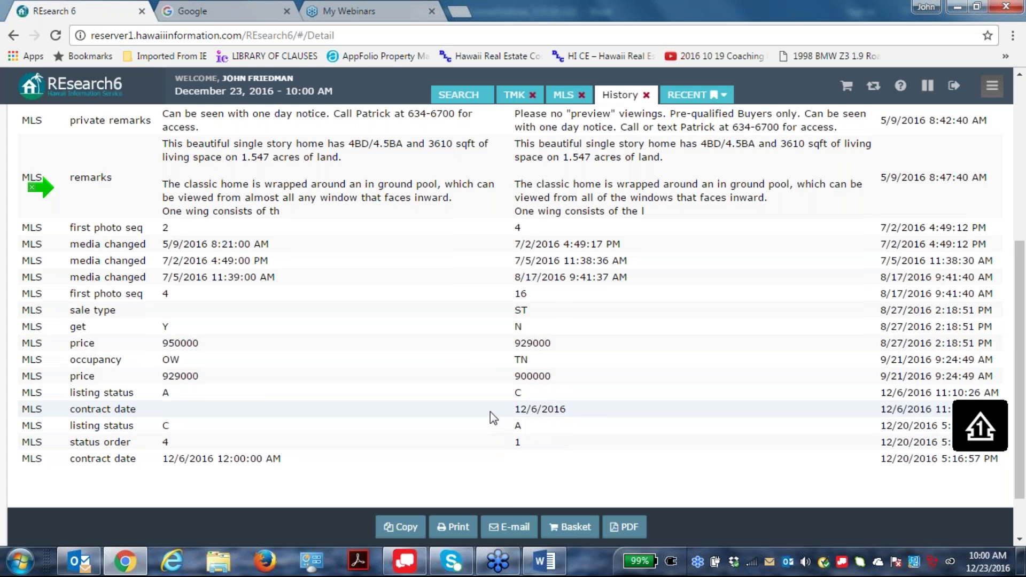
{"action": "scroll", "coordinate": [489, 413], "scroll_direction": "up", "scroll_amount": 5}
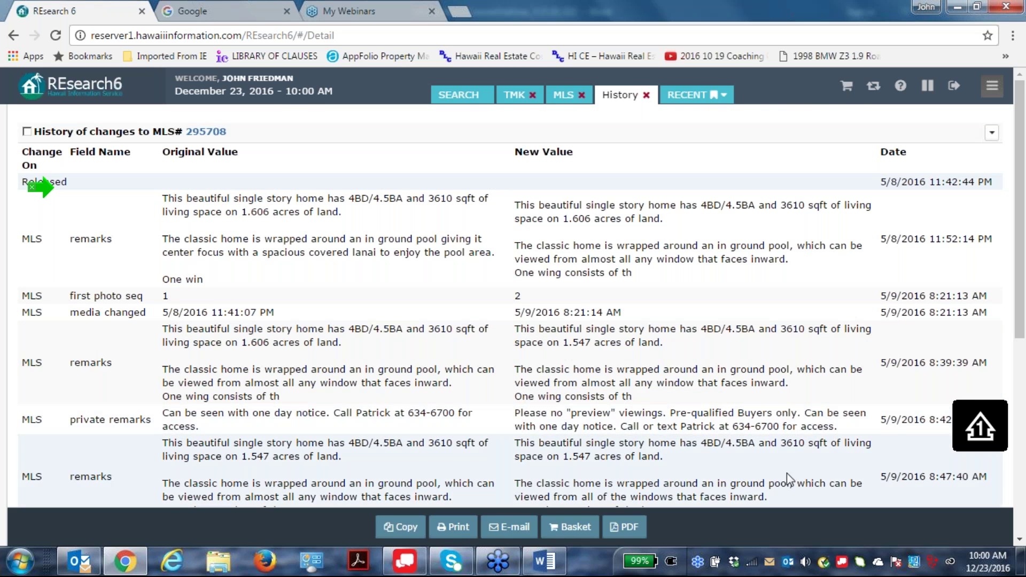
Highlight the contact details in the private remarks, then return to the hotsheet results.
{"action": "left_click_drag", "start_coordinate": [356, 413], "coordinate": [458, 414]}
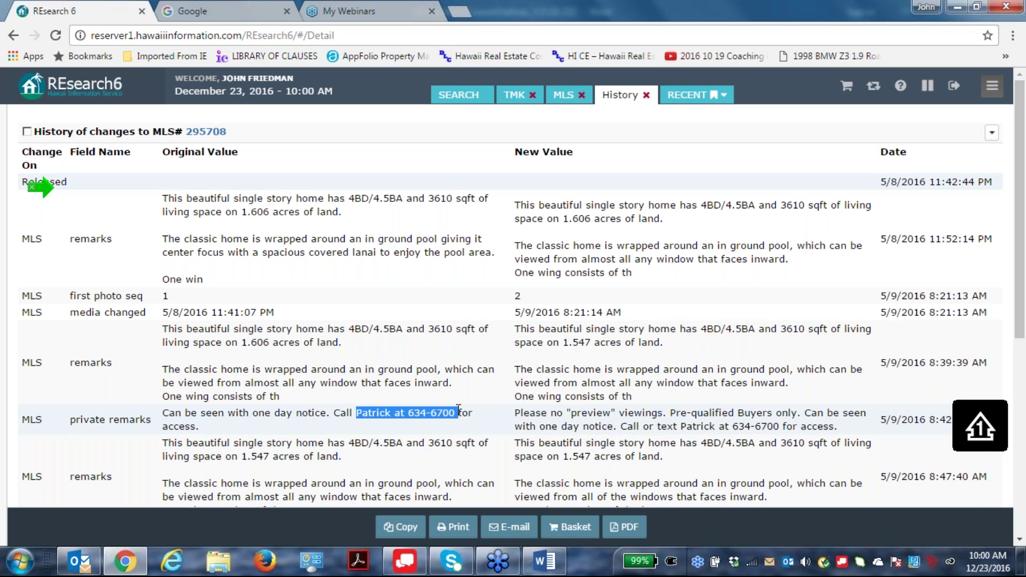
{"action": "left_click", "coordinate": [613, 183]}
{"action": "scroll", "coordinate": [593, 249], "scroll_direction": "down", "scroll_amount": 1}
{"action": "scroll", "coordinate": [593, 249], "scroll_direction": "down", "scroll_amount": 6}
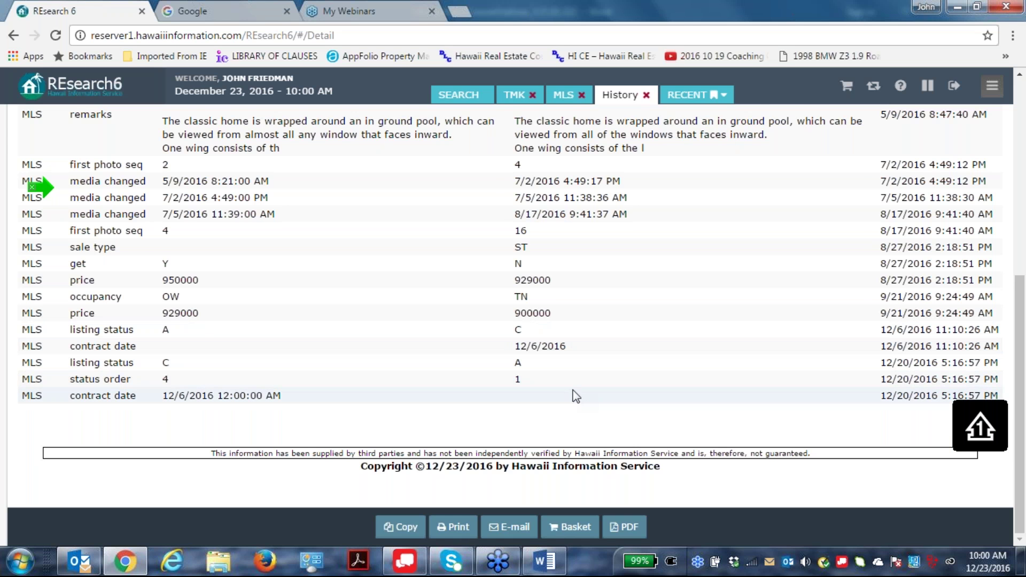
{"action": "scroll", "coordinate": [576, 396], "scroll_direction": "up", "scroll_amount": 1}
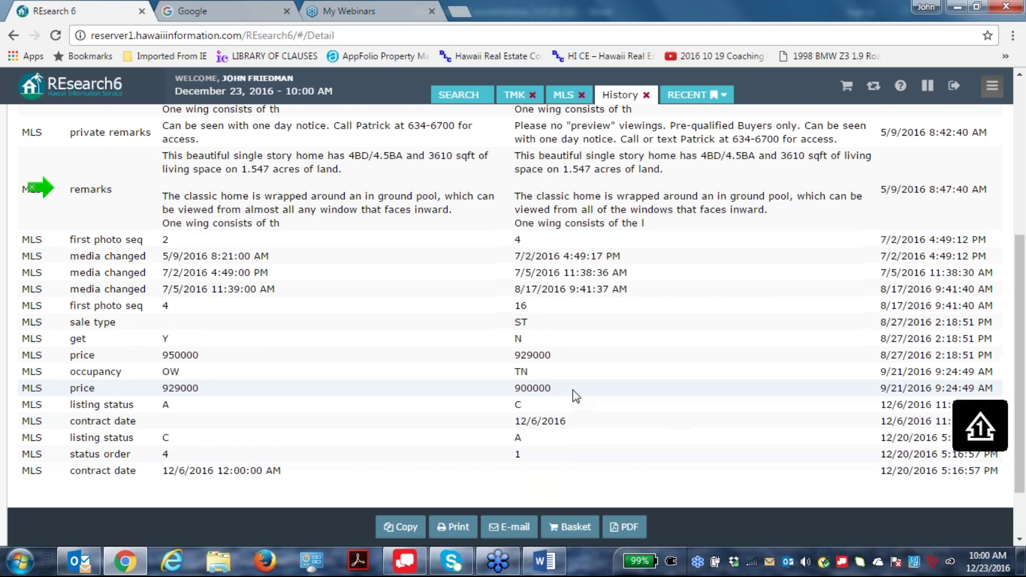
{"action": "left_click", "coordinate": [13, 36]}
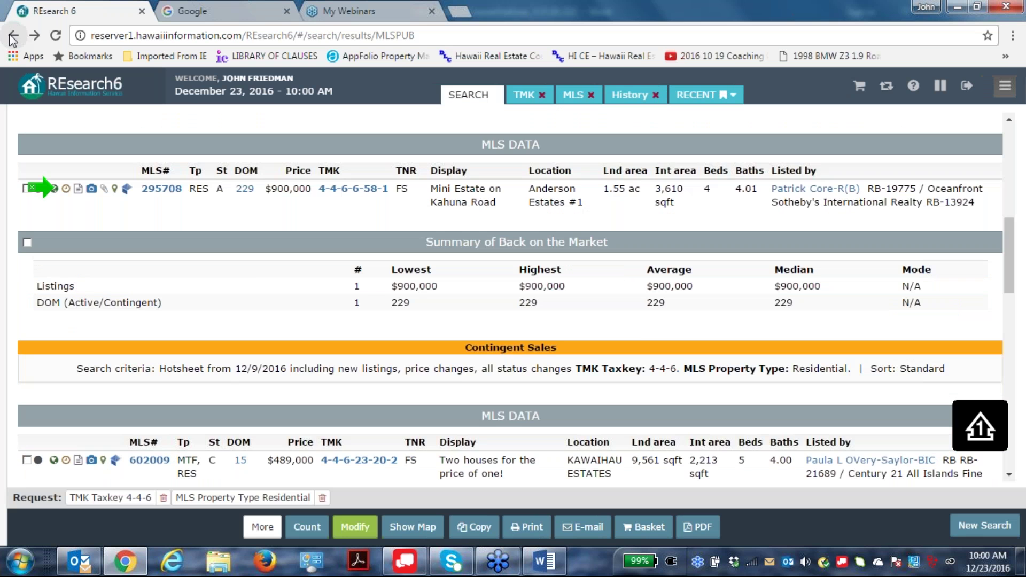
Scroll through the four Contingent Sales listings and their summary.
{"action": "scroll", "coordinate": [665, 270], "scroll_direction": "down", "scroll_amount": 4}
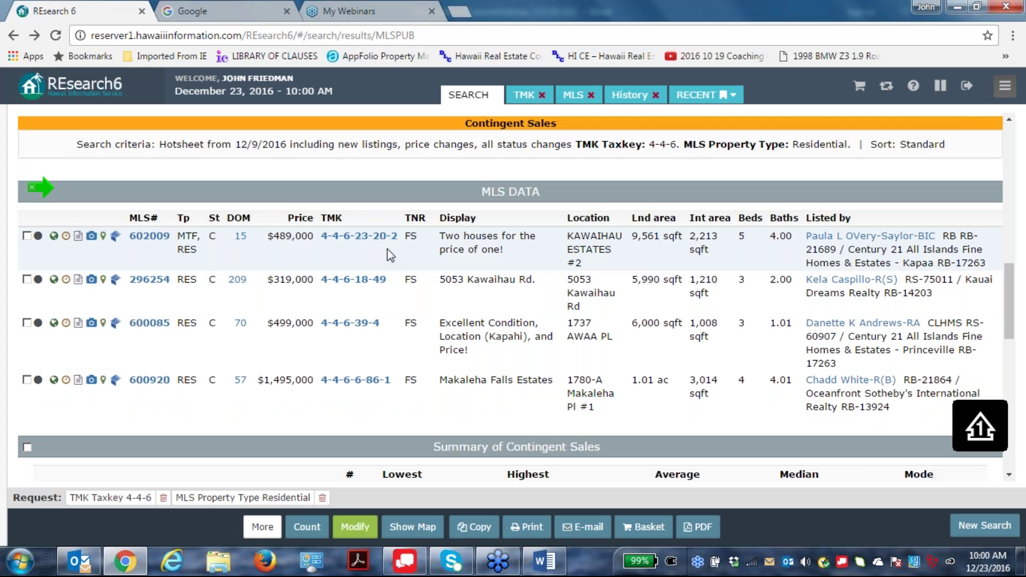
{"action": "scroll", "coordinate": [388, 249], "scroll_direction": "up", "scroll_amount": 1}
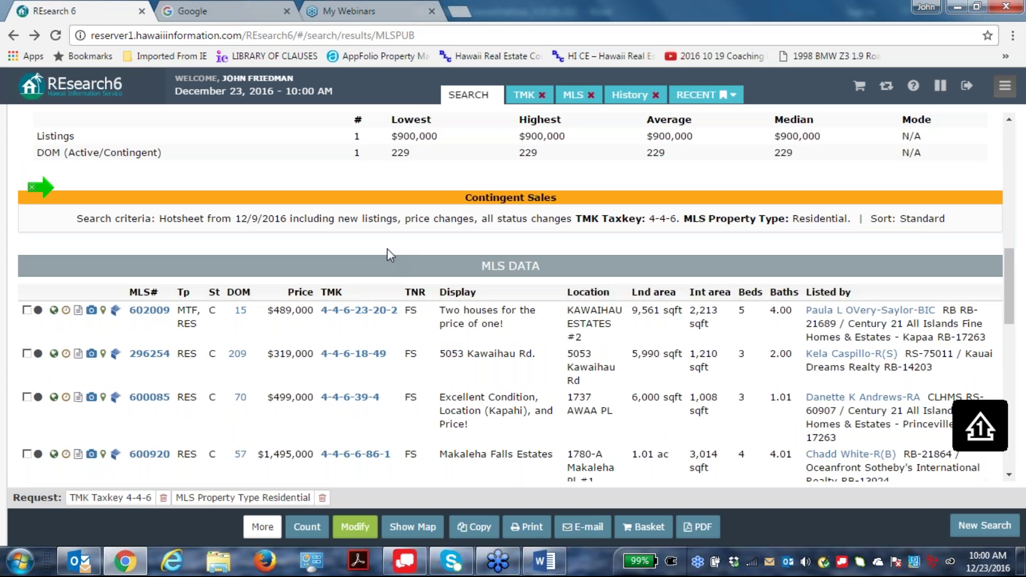
{"action": "scroll", "coordinate": [387, 248], "scroll_direction": "down", "scroll_amount": 1}
{"action": "scroll", "coordinate": [386, 248], "scroll_direction": "down", "scroll_amount": 1}
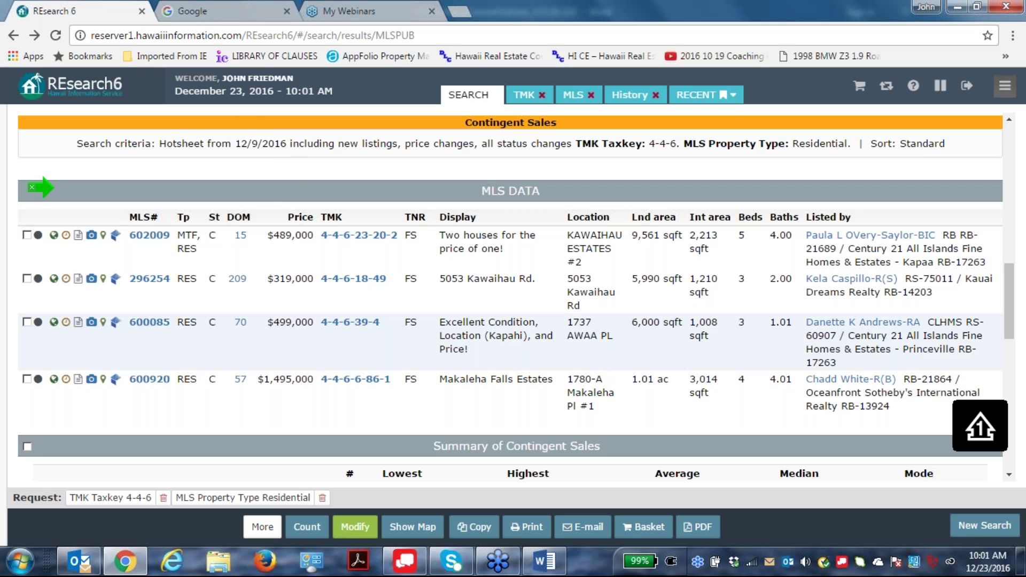
{"action": "scroll", "coordinate": [432, 337], "scroll_direction": "down", "scroll_amount": 1}
{"action": "scroll", "coordinate": [432, 338], "scroll_direction": "down", "scroll_amount": 4}
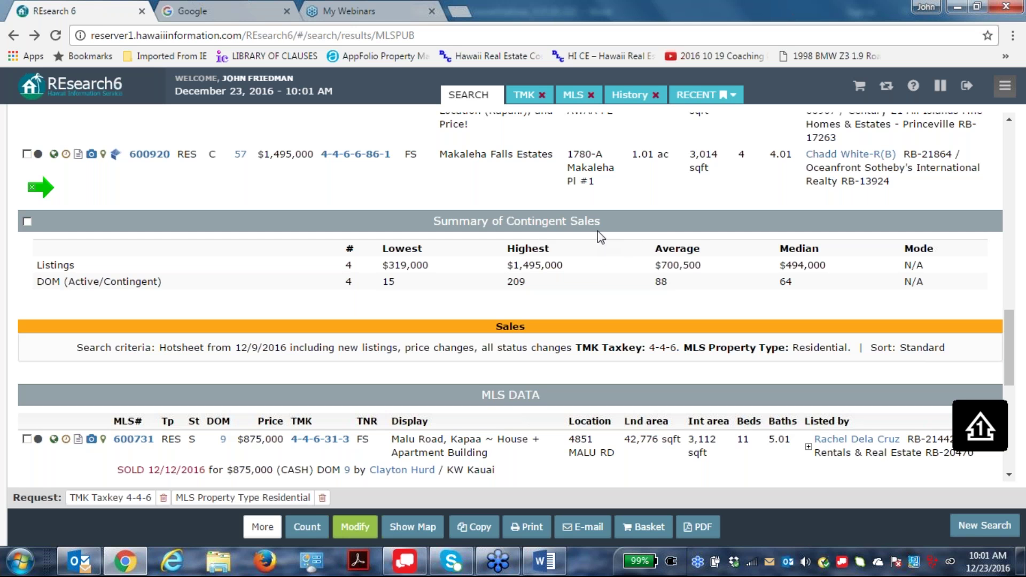
Scroll to the Sales section: MLS 600731 on Malu Road, sold 12/12/2016 for $875,000 cash.
{"action": "scroll", "coordinate": [562, 276], "scroll_direction": "down", "scroll_amount": 1}
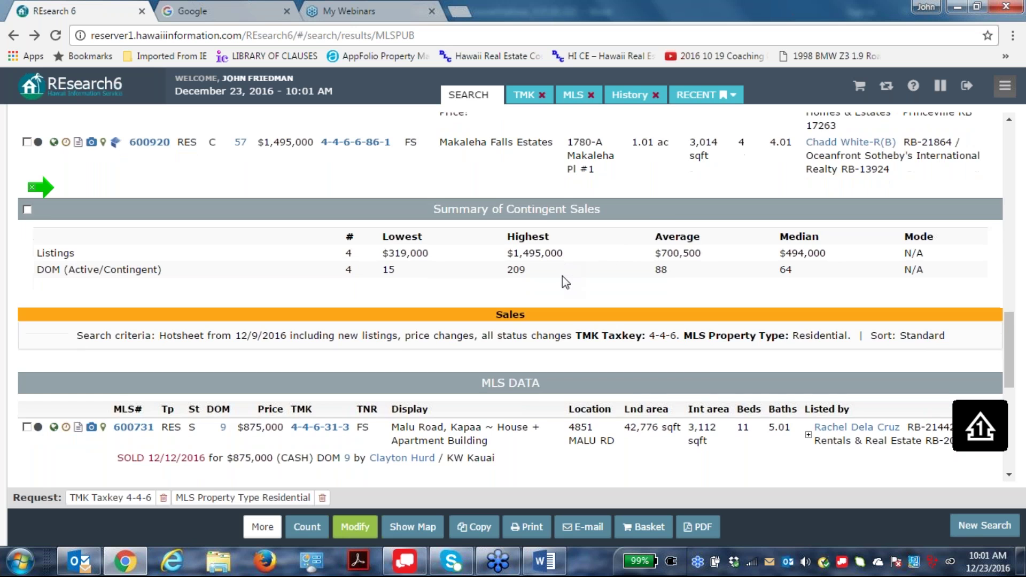
{"action": "scroll", "coordinate": [562, 276], "scroll_direction": "down", "scroll_amount": 1}
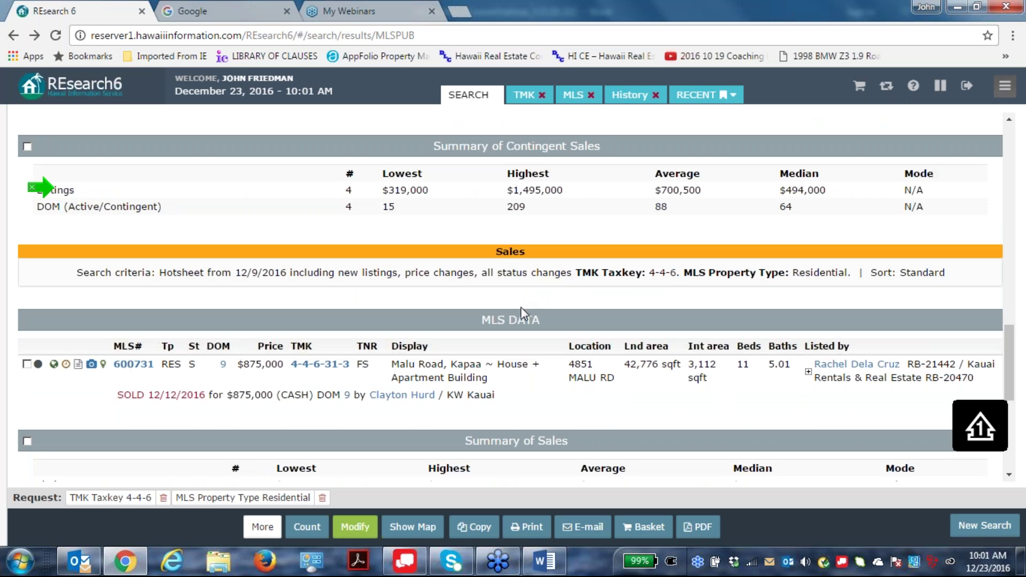
{"action": "scroll", "coordinate": [522, 311], "scroll_direction": "down", "scroll_amount": 2}
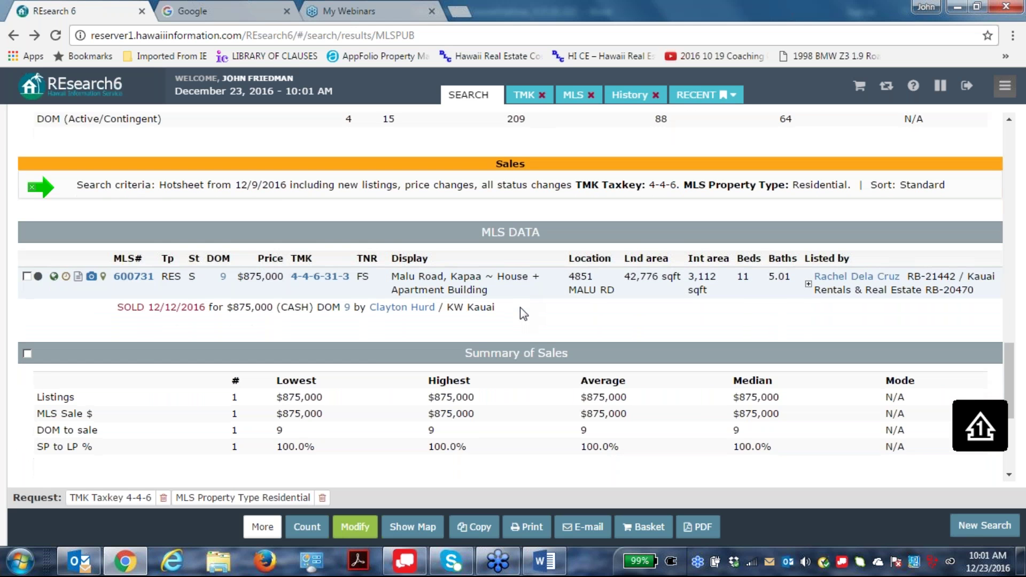
{"action": "scroll", "coordinate": [521, 312], "scroll_direction": "down", "scroll_amount": 2}
{"action": "scroll", "coordinate": [522, 313], "scroll_direction": "up", "scroll_amount": 1}
{"action": "scroll", "coordinate": [521, 316], "scroll_direction": "down", "scroll_amount": 1}
{"action": "scroll", "coordinate": [522, 319], "scroll_direction": "up", "scroll_amount": 1}
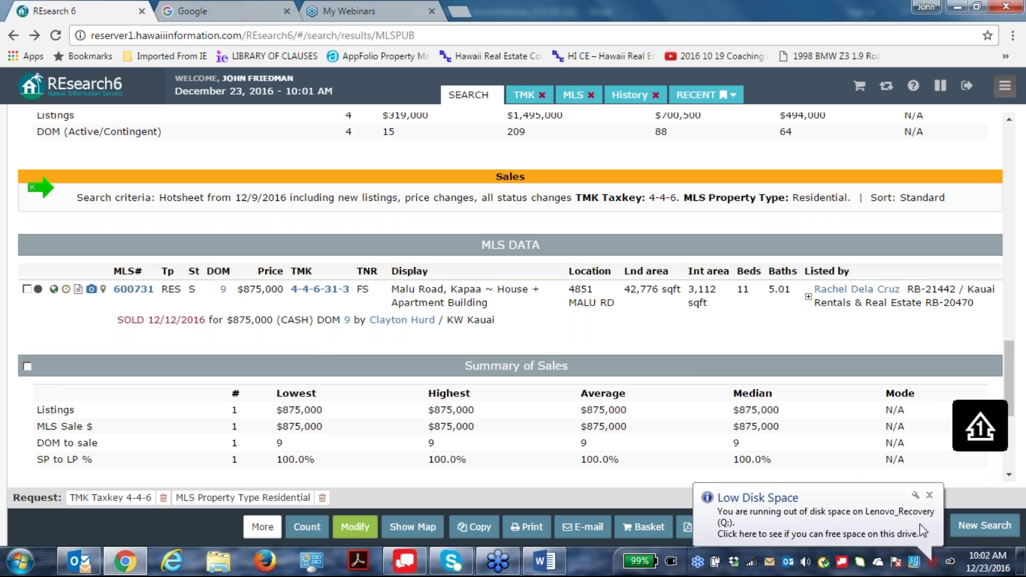
Close the Low Disk Space notification and scroll down through the remaining results.
{"action": "left_click", "coordinate": [930, 496]}
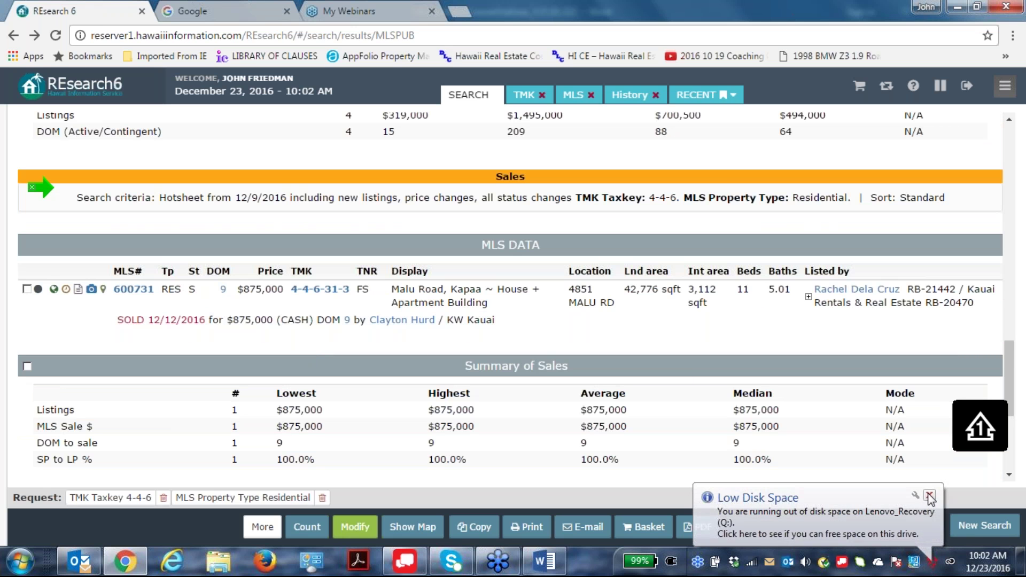
{"action": "left_click", "coordinate": [930, 496]}
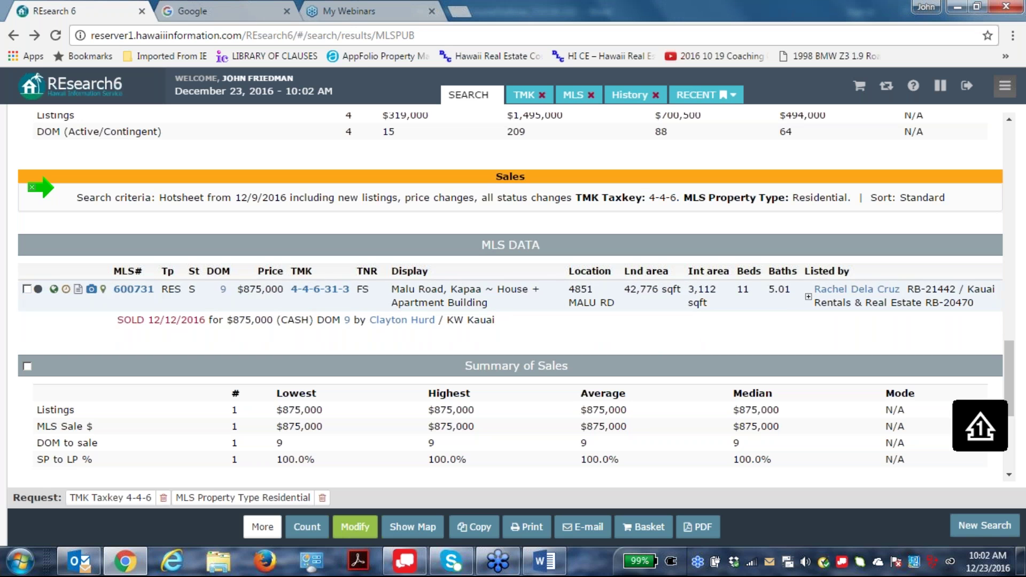
{"action": "scroll", "coordinate": [511, 288], "scroll_direction": "down", "scroll_amount": 1}
{"action": "scroll", "coordinate": [470, 365], "scroll_direction": "down", "scroll_amount": 1}
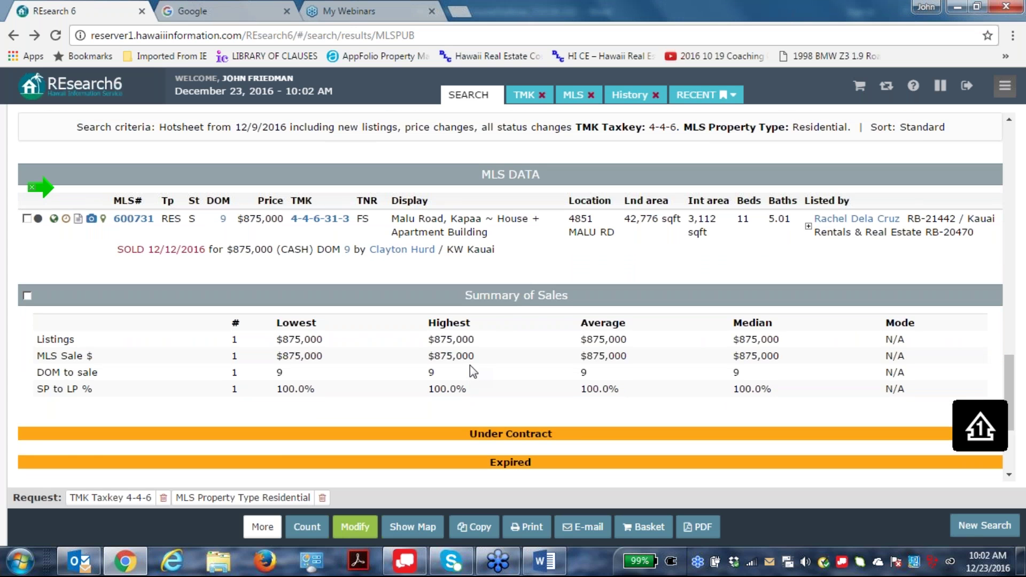
{"action": "scroll", "coordinate": [470, 364], "scroll_direction": "up", "scroll_amount": 1}
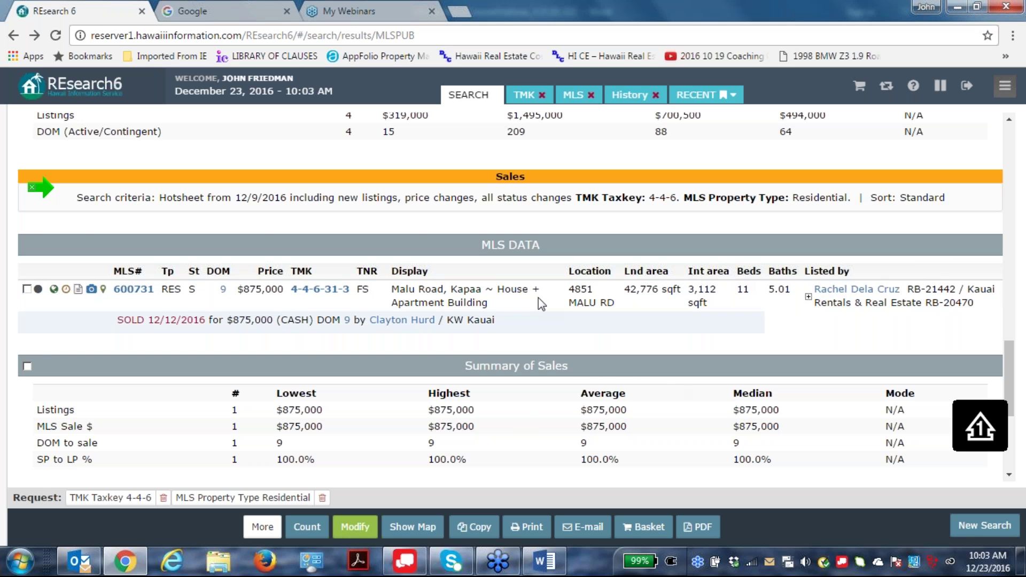
Return to New Listings: 602365, 602374, 602343 averaging $882,000, median $899,000.
{"action": "scroll", "coordinate": [511, 297], "scroll_direction": "down", "scroll_amount": 2}
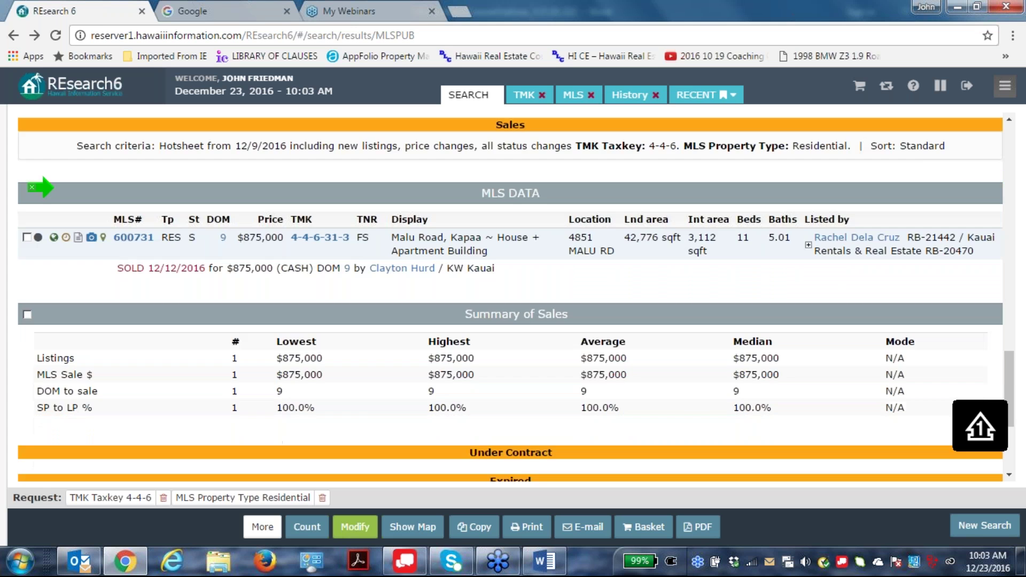
{"action": "scroll", "coordinate": [778, 327], "scroll_direction": "down", "scroll_amount": 5}
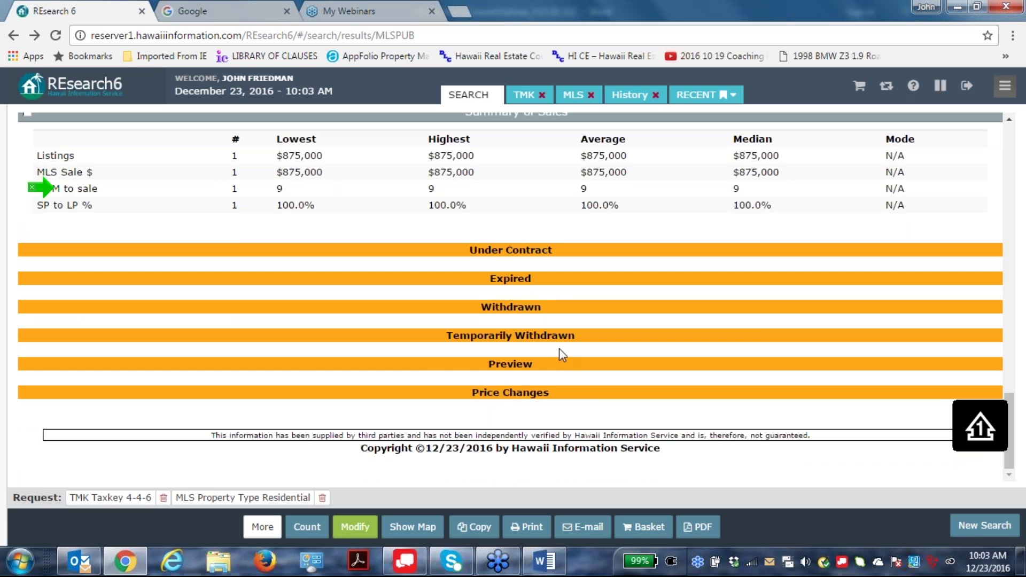
{"action": "scroll", "coordinate": [540, 354], "scroll_direction": "up", "scroll_amount": 15}
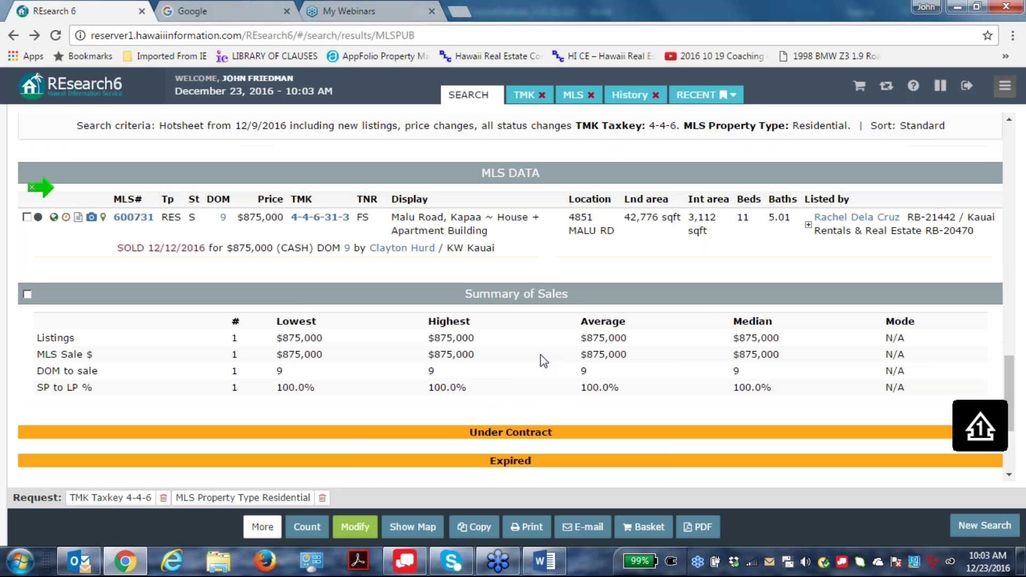
{"action": "scroll", "coordinate": [510, 294], "scroll_direction": "up", "scroll_amount": 5}
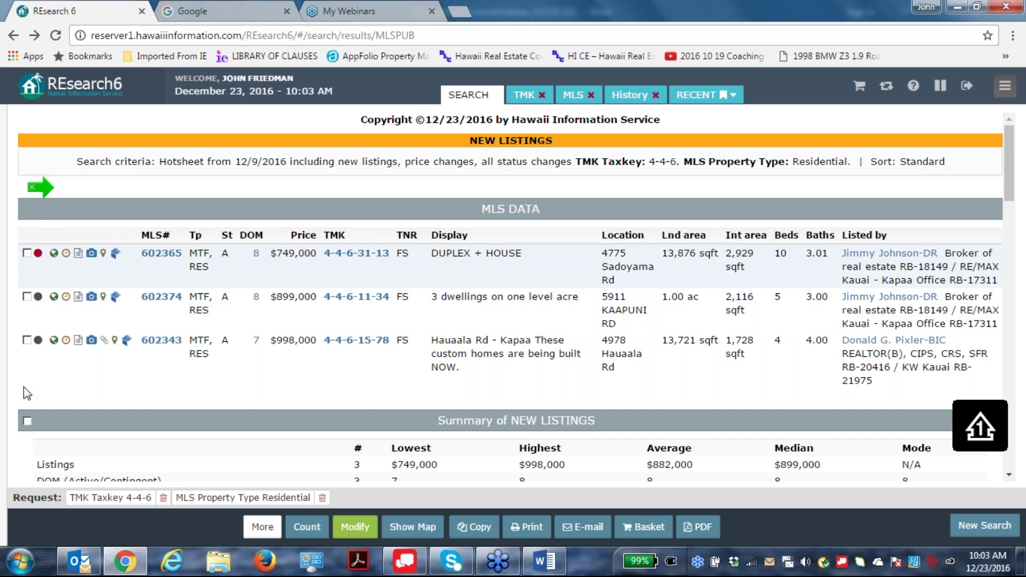
Change the Taxkey from 4-4-6 to 4-5-4 and run the hotsheet search again.
{"action": "left_click", "coordinate": [369, 530]}
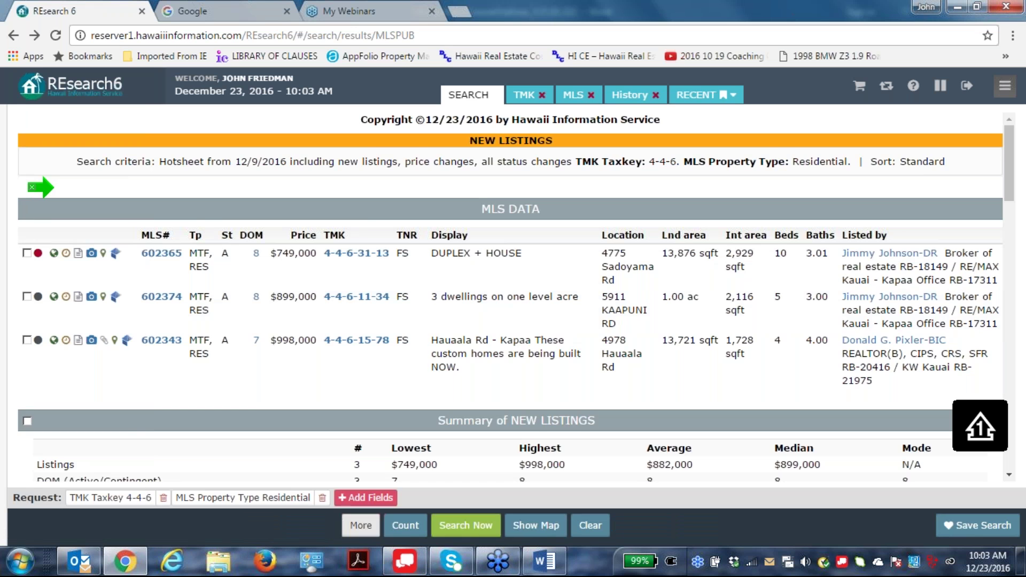
{"action": "key", "text": "BackSpace"}
{"action": "key", "text": "BackSpace"}
{"action": "key", "text": "BackSpace"}
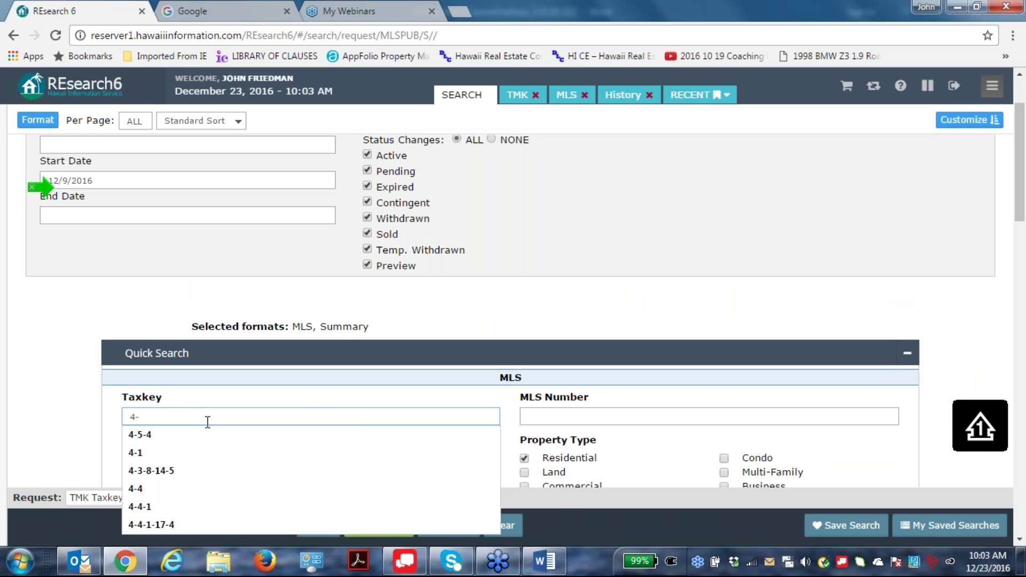
{"action": "left_click", "coordinate": [143, 442]}
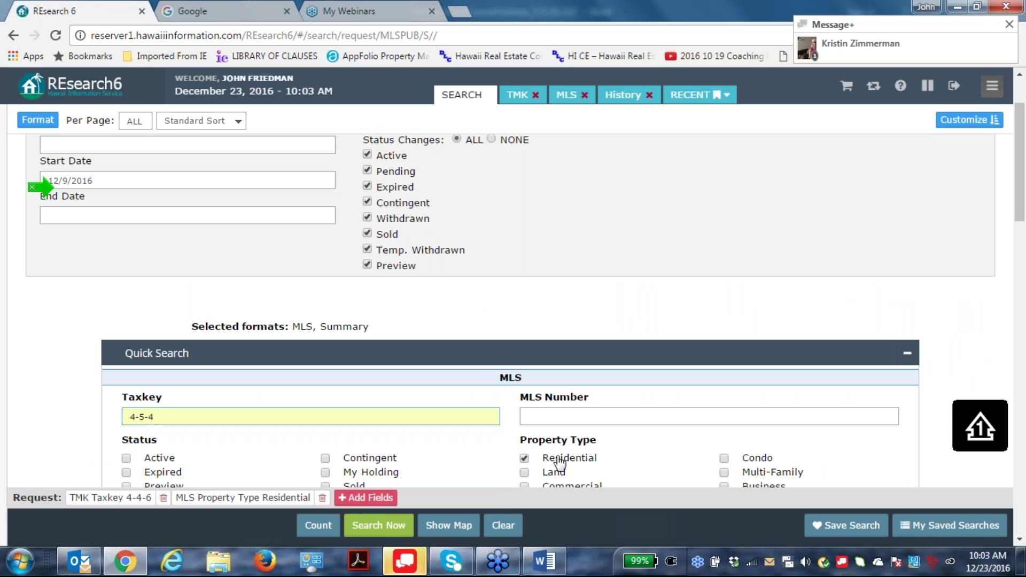
{"action": "left_click", "coordinate": [383, 525]}
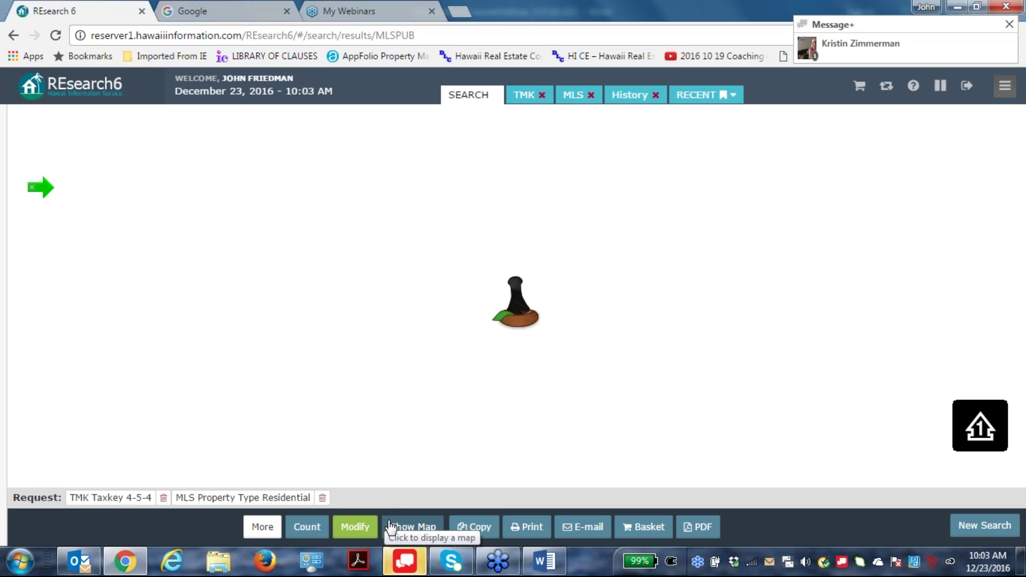
Scroll through New Listings and Back on the Market to the four Contingent Sales averaging $825,750.
{"action": "scroll", "coordinate": [441, 222], "scroll_direction": "down", "scroll_amount": 4}
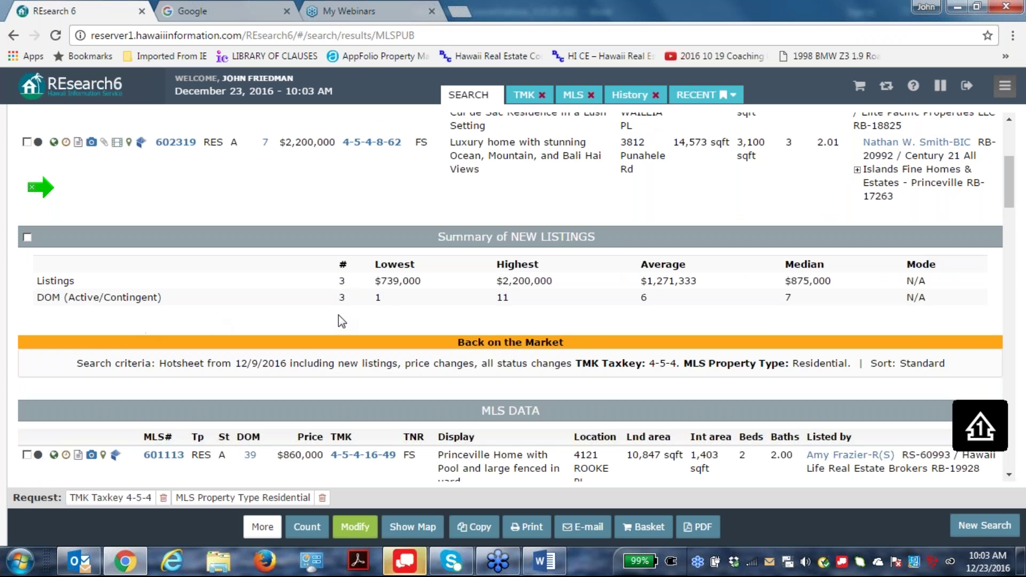
{"action": "scroll", "coordinate": [373, 310], "scroll_direction": "down", "scroll_amount": 1}
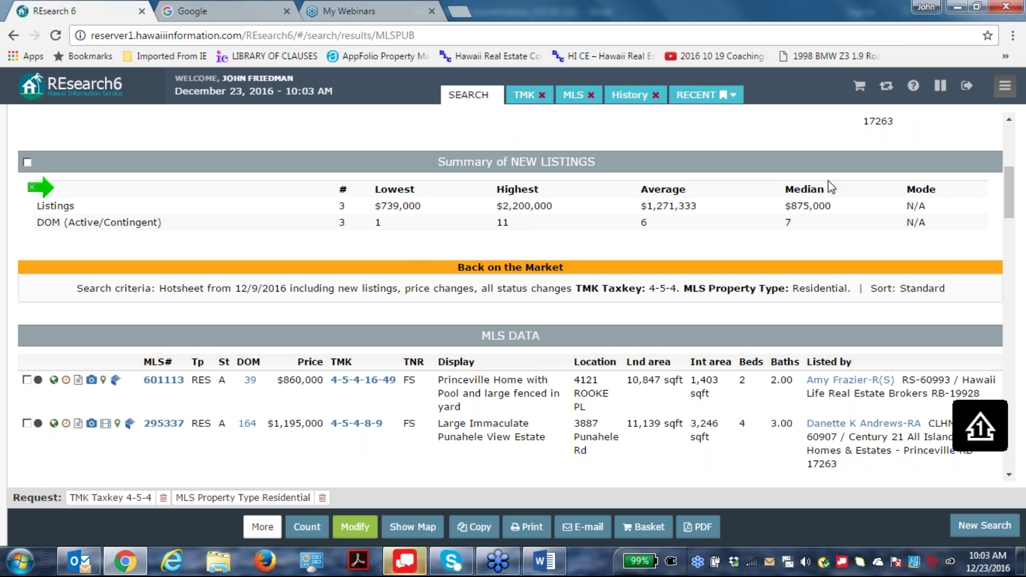
{"action": "scroll", "coordinate": [381, 355], "scroll_direction": "down", "scroll_amount": 1}
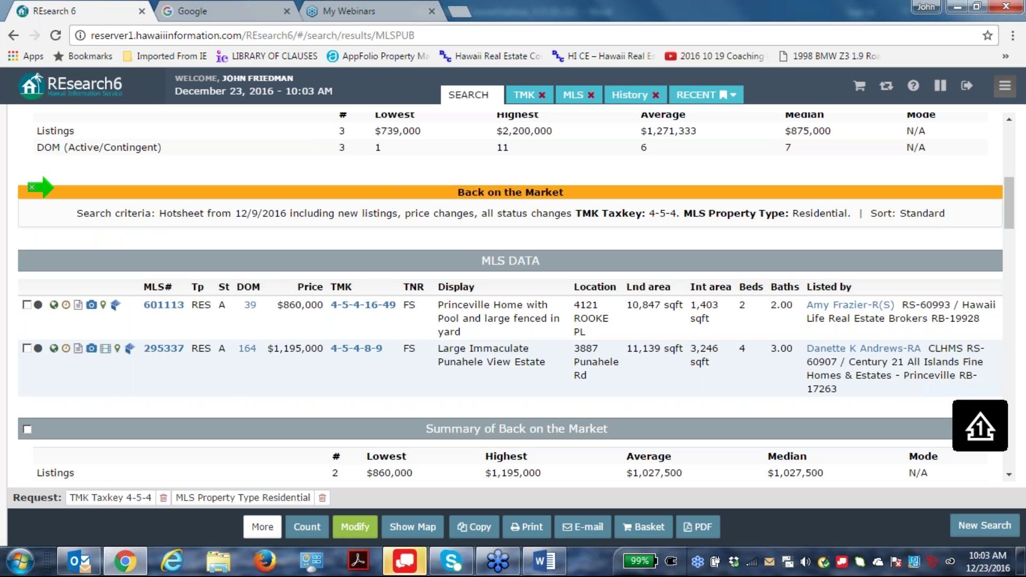
{"action": "scroll", "coordinate": [468, 330], "scroll_direction": "down", "scroll_amount": 4}
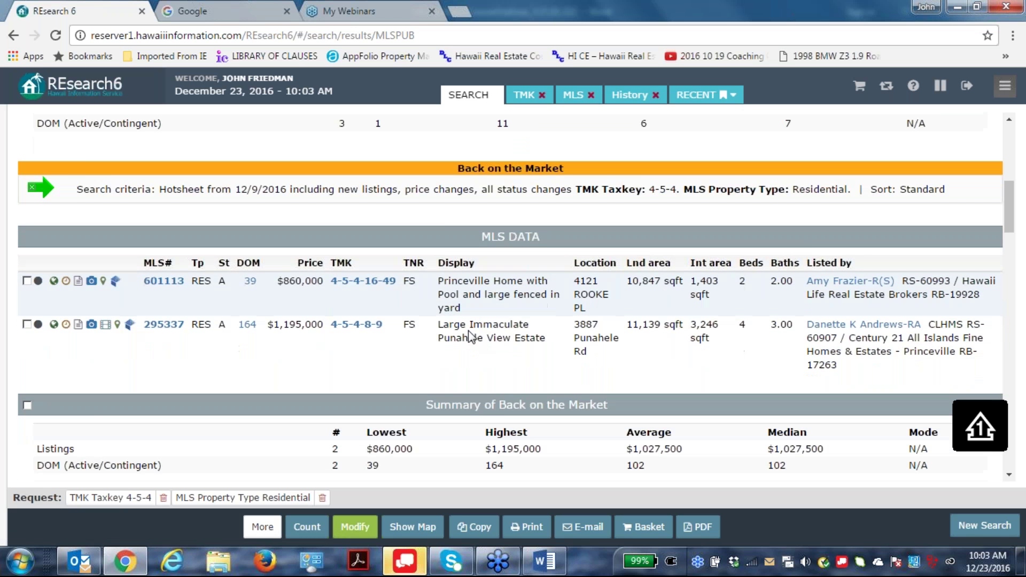
{"action": "scroll", "coordinate": [239, 312], "scroll_direction": "down", "scroll_amount": 2}
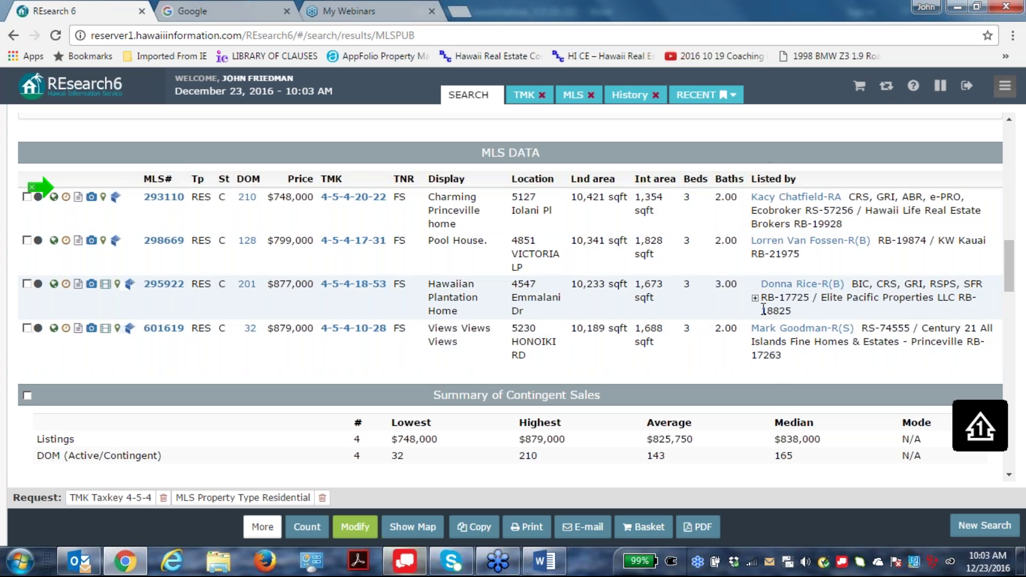
Scroll through Sales, Under Contract and Expired to Withdrawn: 295703 at $888,000, 296263 at $1,150,000.
{"action": "scroll", "coordinate": [747, 236], "scroll_direction": "down", "scroll_amount": 3}
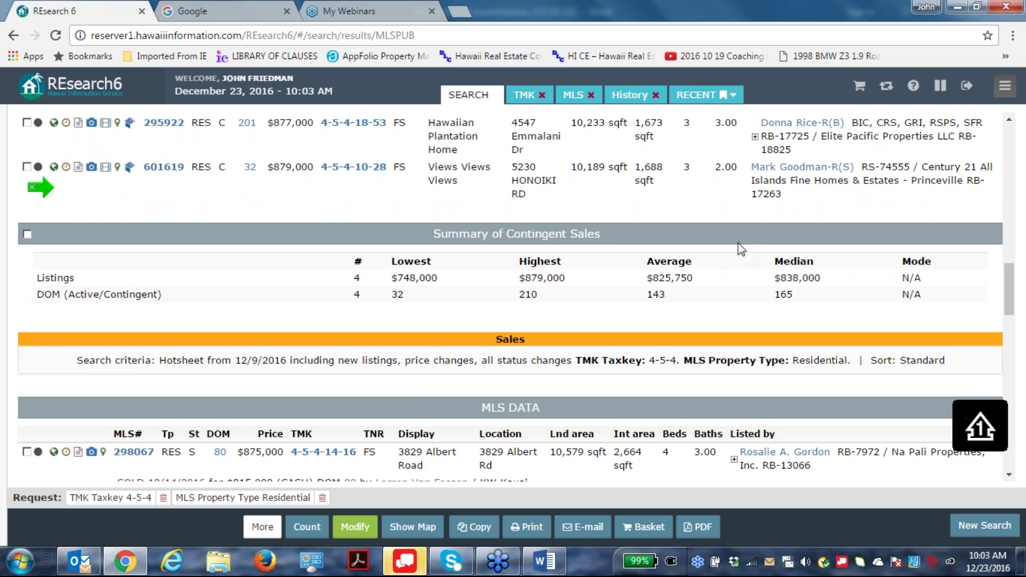
{"action": "scroll", "coordinate": [740, 249], "scroll_direction": "down", "scroll_amount": 3}
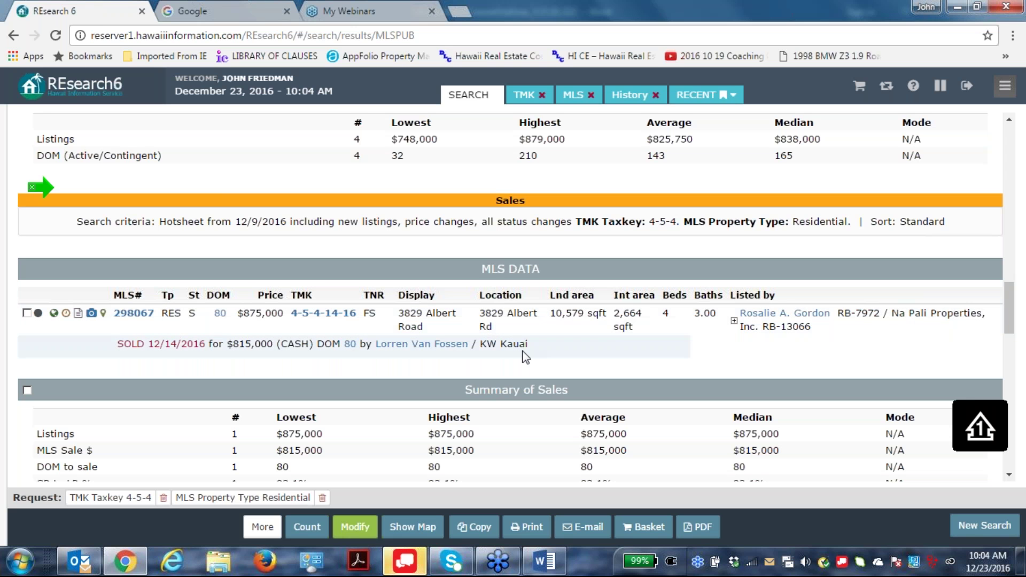
{"action": "scroll", "coordinate": [523, 351], "scroll_direction": "down", "scroll_amount": 1}
{"action": "scroll", "coordinate": [526, 357], "scroll_direction": "down", "scroll_amount": 1}
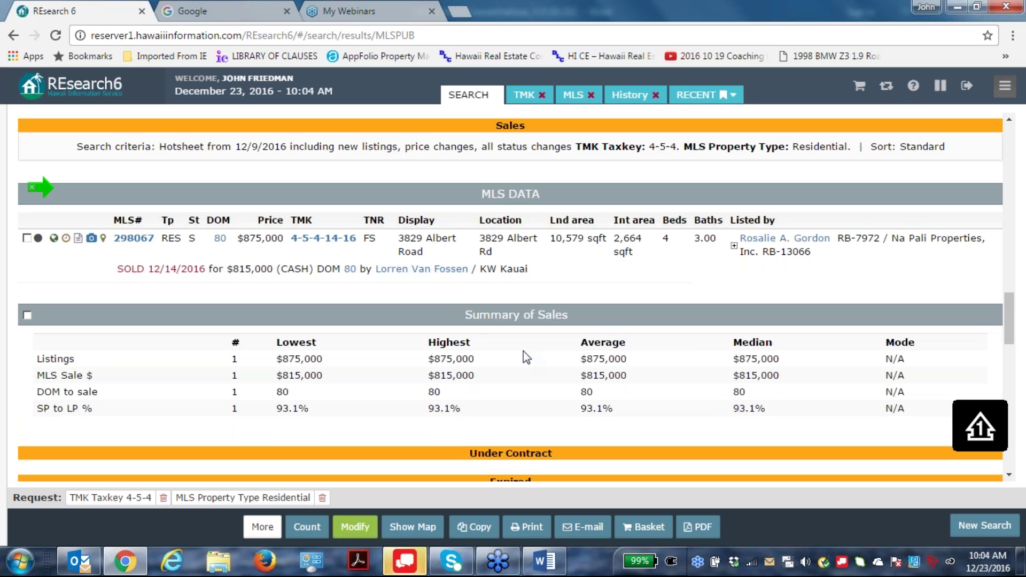
{"action": "scroll", "coordinate": [526, 357], "scroll_direction": "down", "scroll_amount": 1}
{"action": "scroll", "coordinate": [527, 357], "scroll_direction": "down", "scroll_amount": 3}
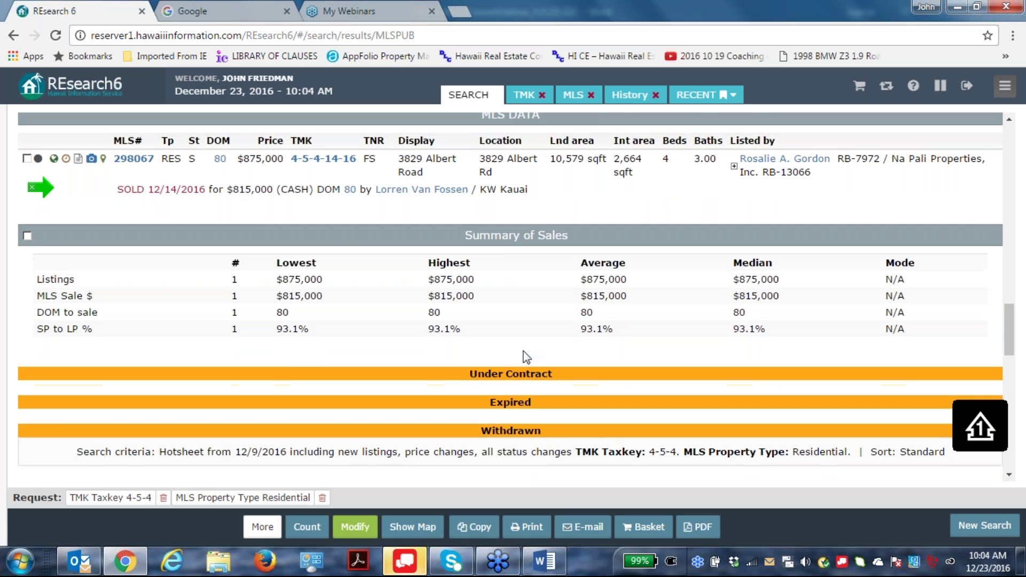
{"action": "scroll", "coordinate": [526, 357], "scroll_direction": "up", "scroll_amount": 3}
{"action": "scroll", "coordinate": [526, 357], "scroll_direction": "down", "scroll_amount": 2}
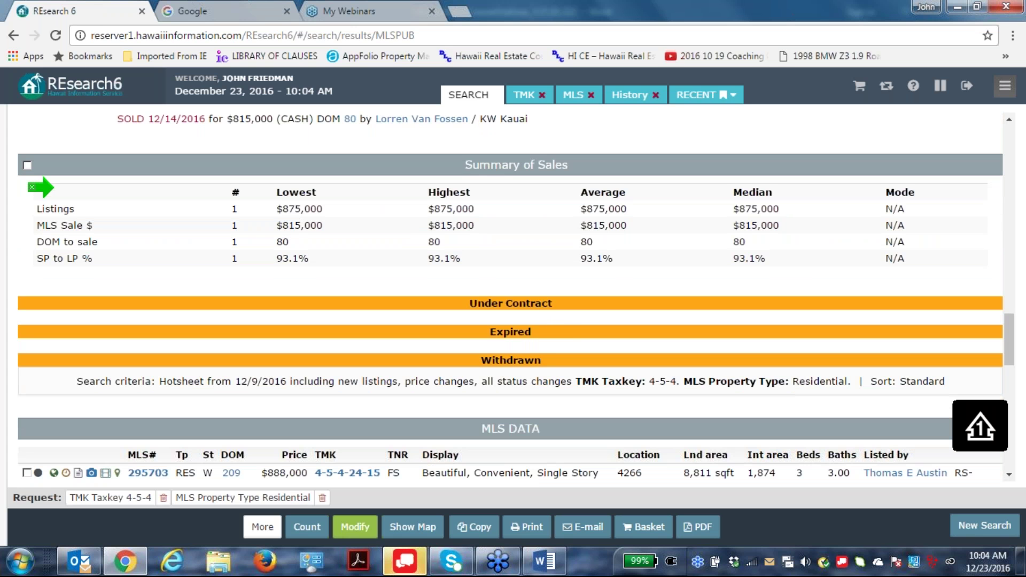
{"action": "scroll", "coordinate": [536, 381], "scroll_direction": "down", "scroll_amount": 3}
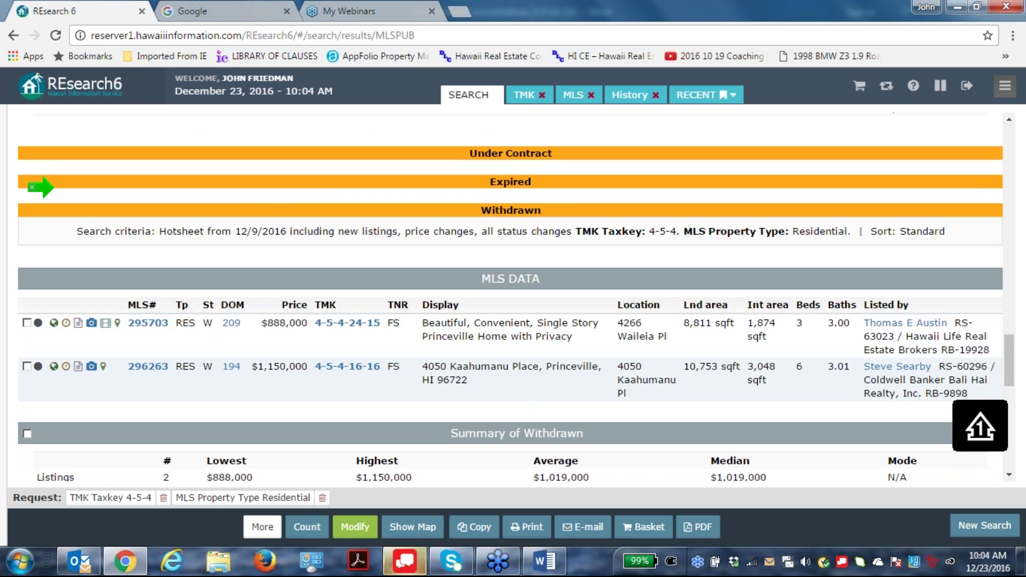
{"action": "scroll", "coordinate": [516, 324], "scroll_direction": "down", "scroll_amount": 1}
{"action": "scroll", "coordinate": [516, 323], "scroll_direction": "down", "scroll_amount": 1}
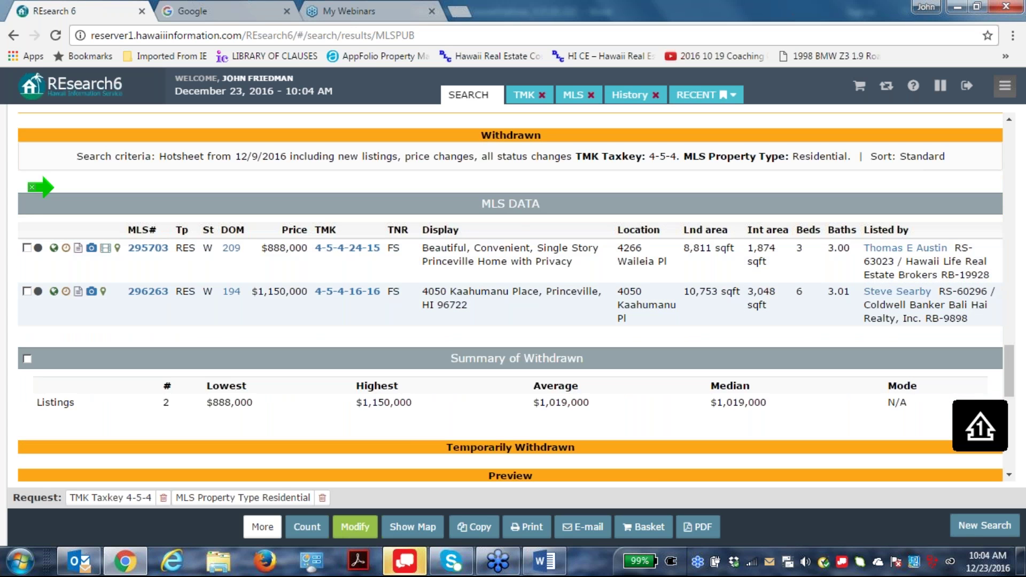
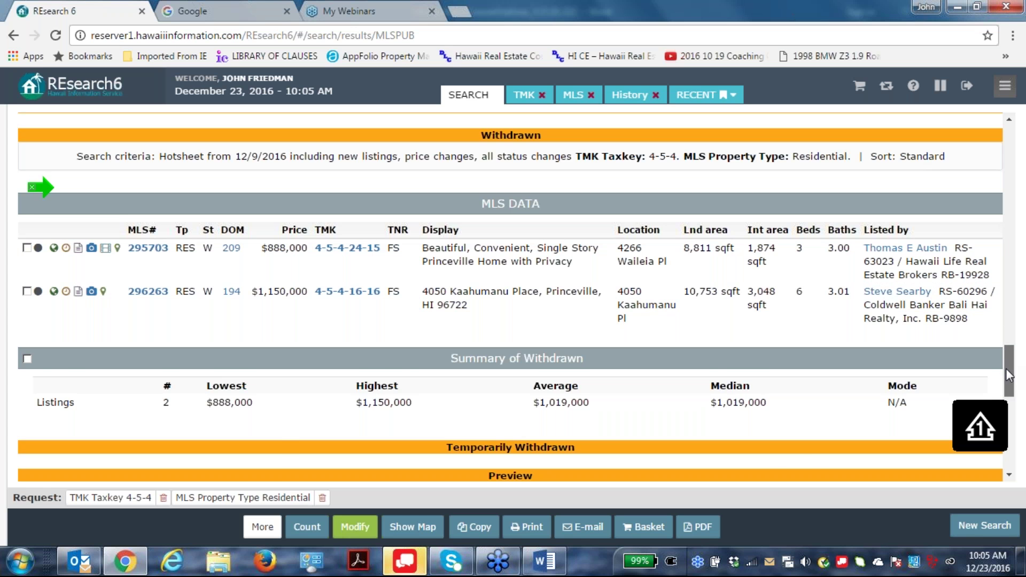
Scroll to Price Changes and open the listing history for new-construction MLS# 600392.
{"action": "left_click_drag", "start_coordinate": [1005, 367], "coordinate": [1005, 421]}
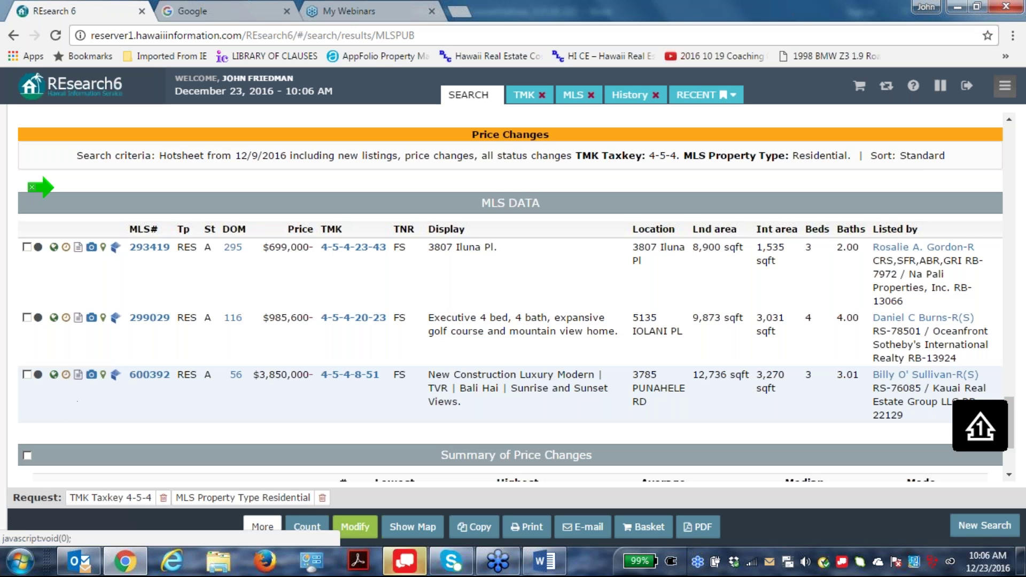
{"action": "left_click", "coordinate": [66, 376]}
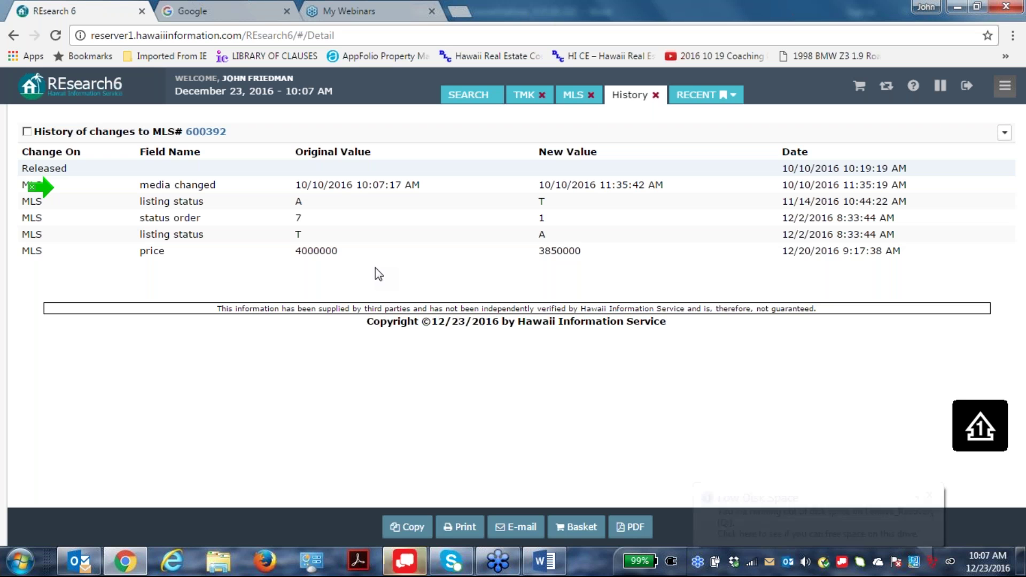
Close the Windows Low Disk Space balloon covering the 600392 History tab.
{"action": "left_click", "coordinate": [930, 494]}
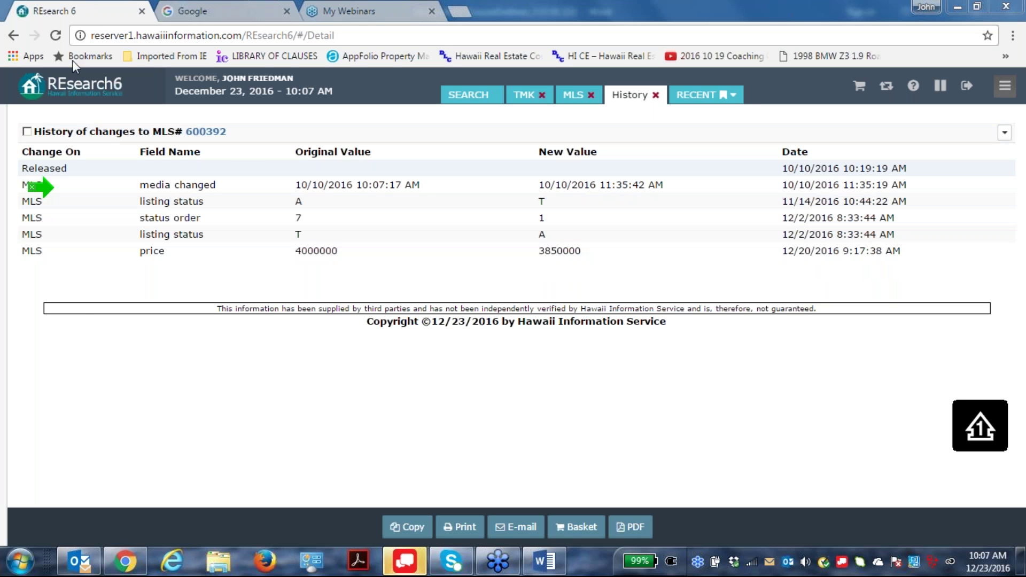
Go back to the 4-5-4 hotsheet, reopen its criteria with Modify, then switch to the Dashboard.
{"action": "left_click", "coordinate": [14, 35]}
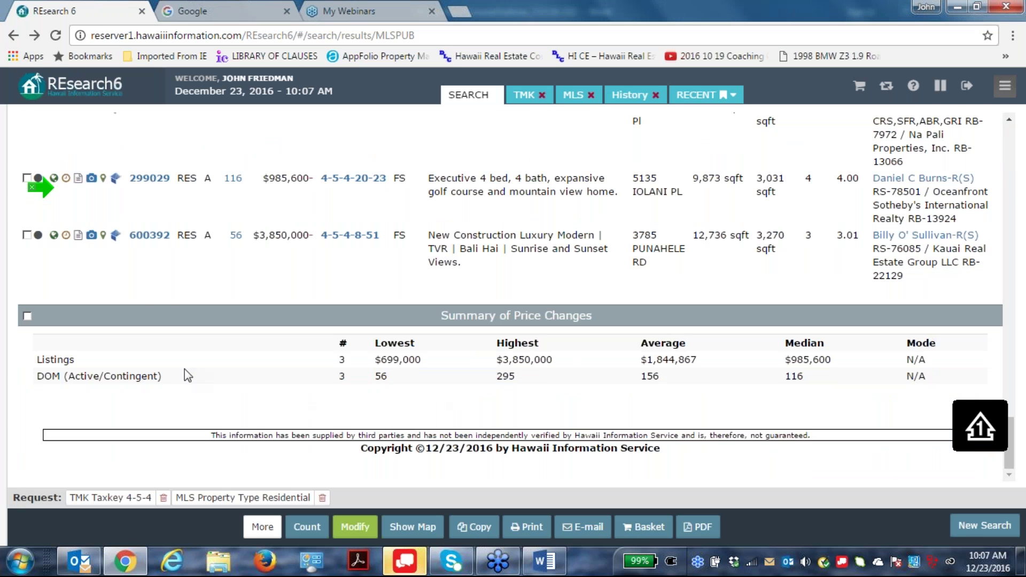
{"action": "left_click", "coordinate": [27, 316]}
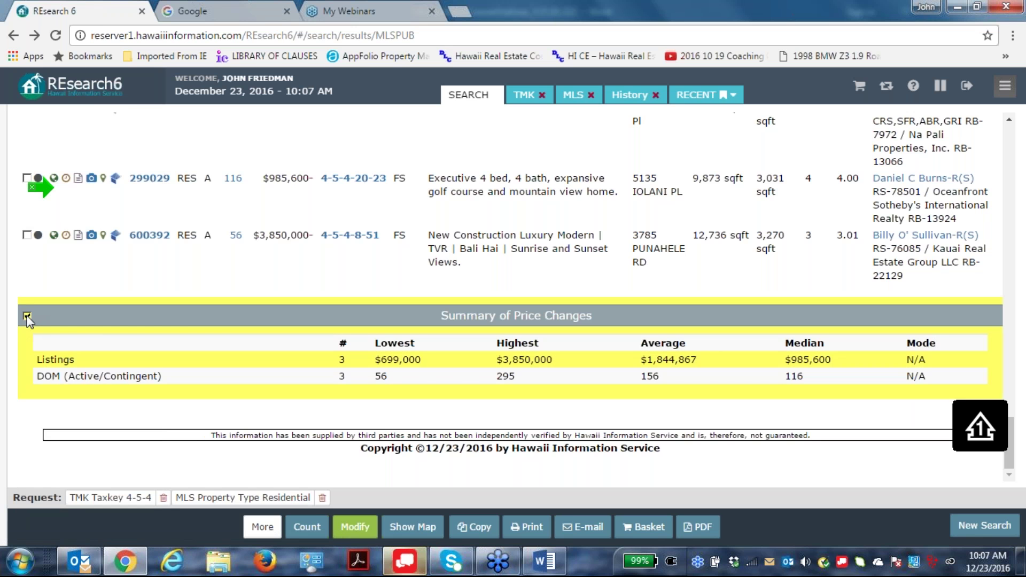
{"action": "left_click", "coordinate": [27, 316]}
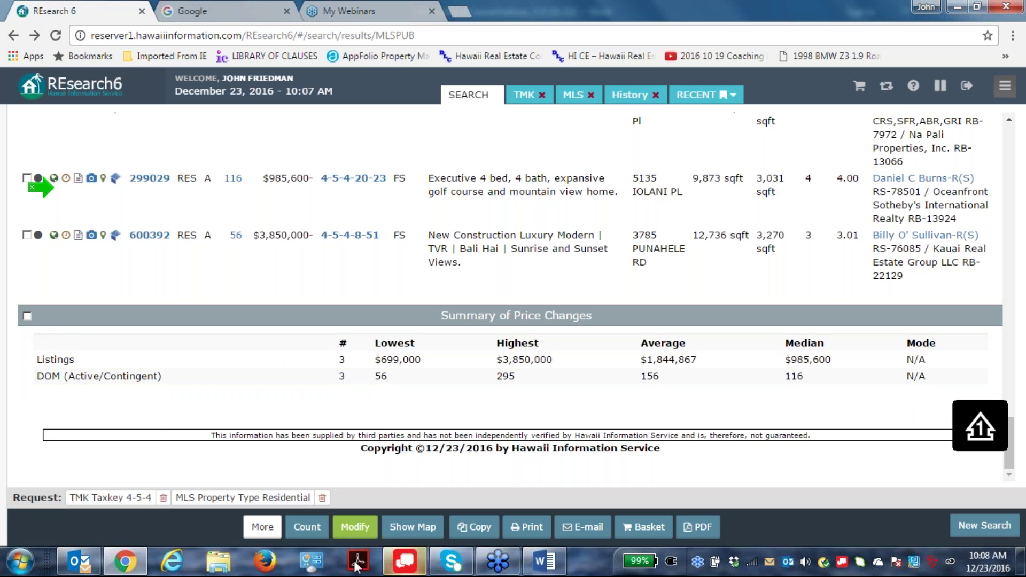
{"action": "left_click", "coordinate": [361, 528]}
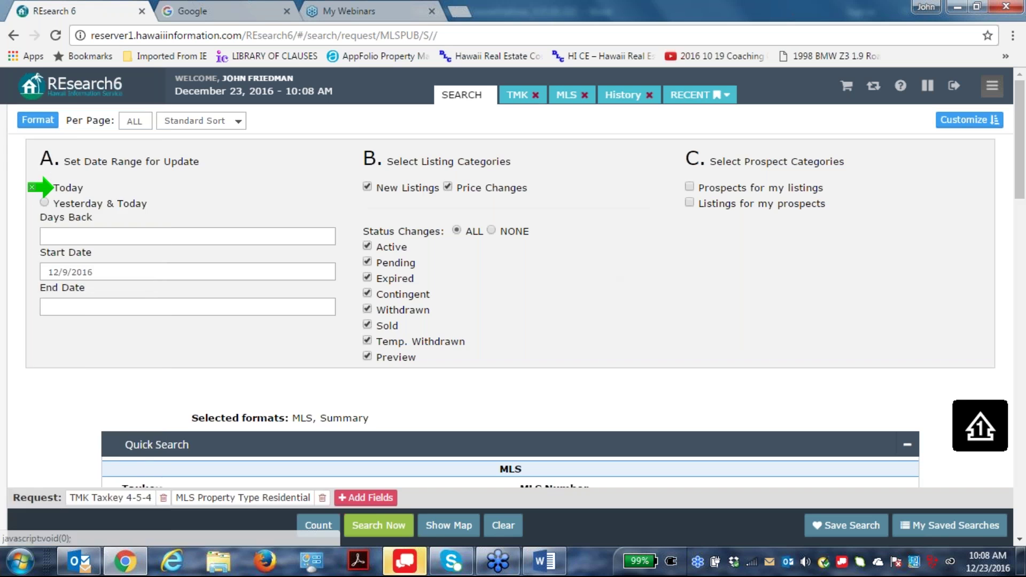
{"action": "mouse_move", "coordinate": [32, 176]}
{"action": "left_click", "coordinate": [63, 178]}
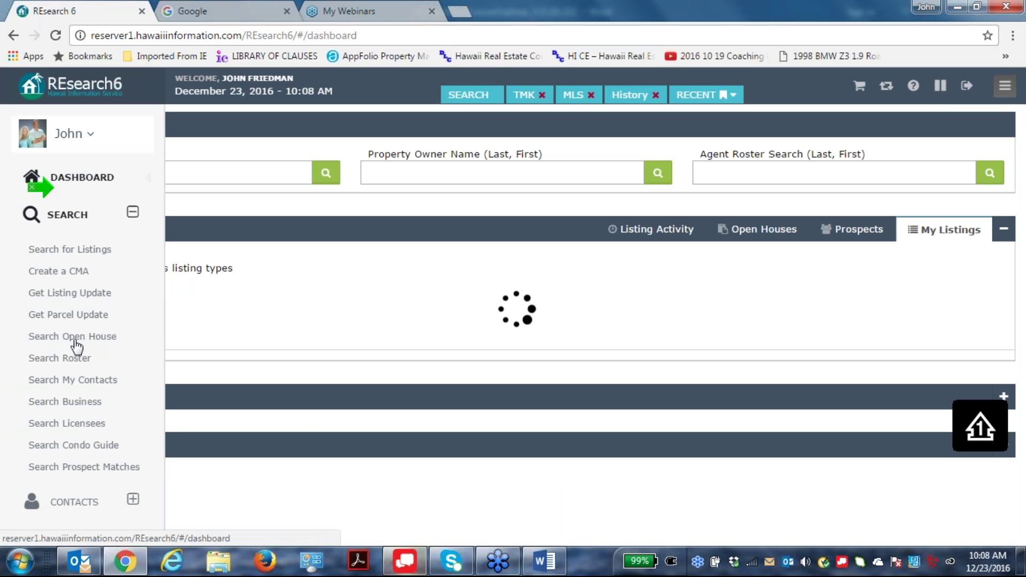
Run the Market Subdivisions List for Hawaii Island, sorted alphabetically, without parcel detail.
{"action": "scroll", "coordinate": [85, 250], "scroll_direction": "down", "scroll_amount": 3}
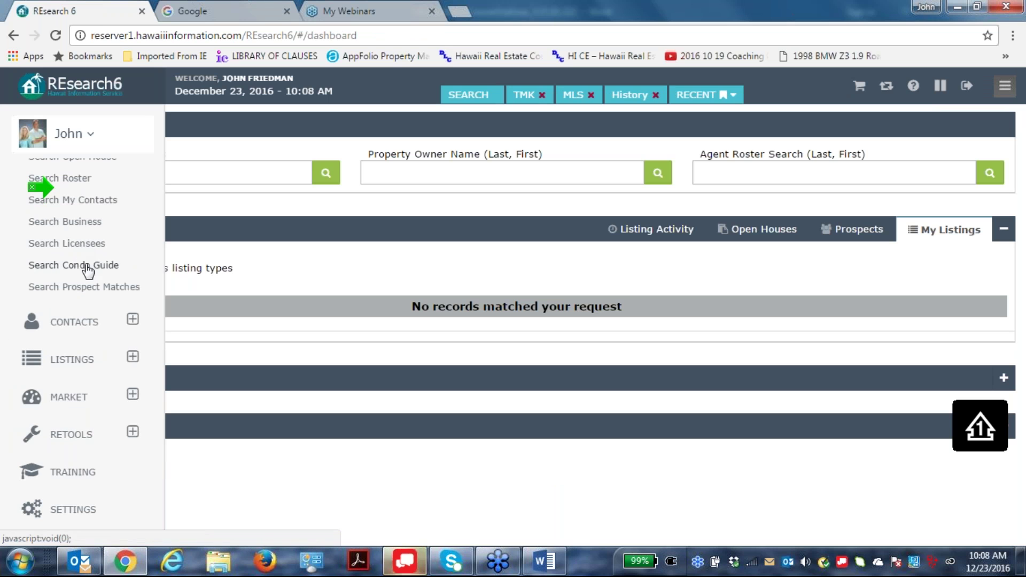
{"action": "left_click", "coordinate": [133, 396]}
{"action": "left_click", "coordinate": [87, 338]}
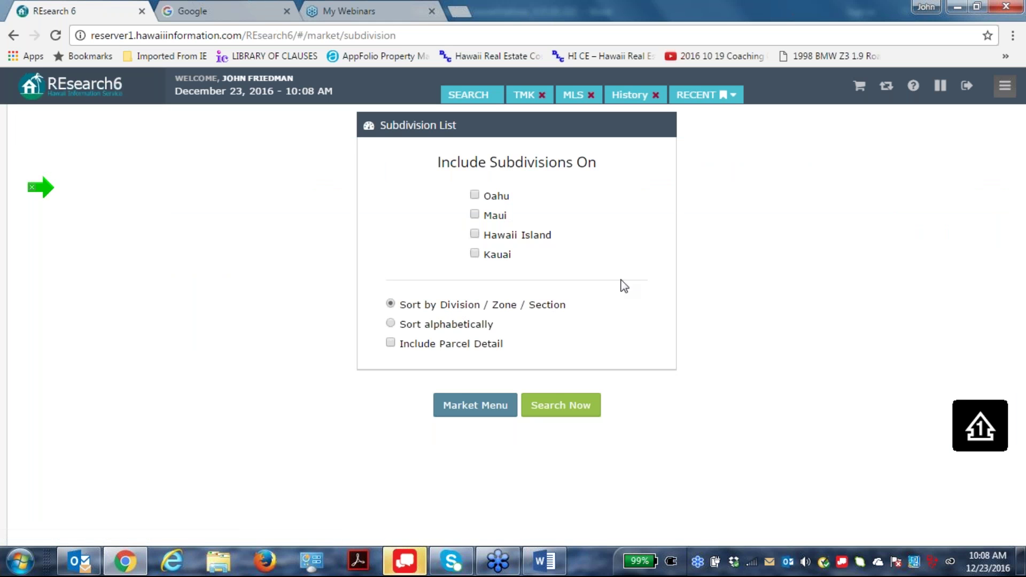
{"action": "left_click", "coordinate": [476, 236]}
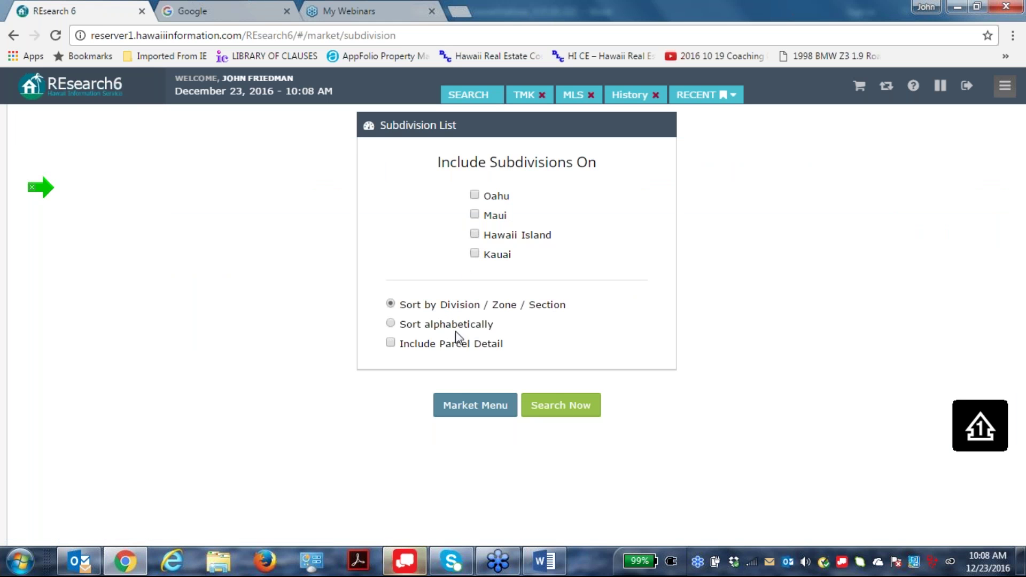
{"action": "left_click", "coordinate": [474, 235]}
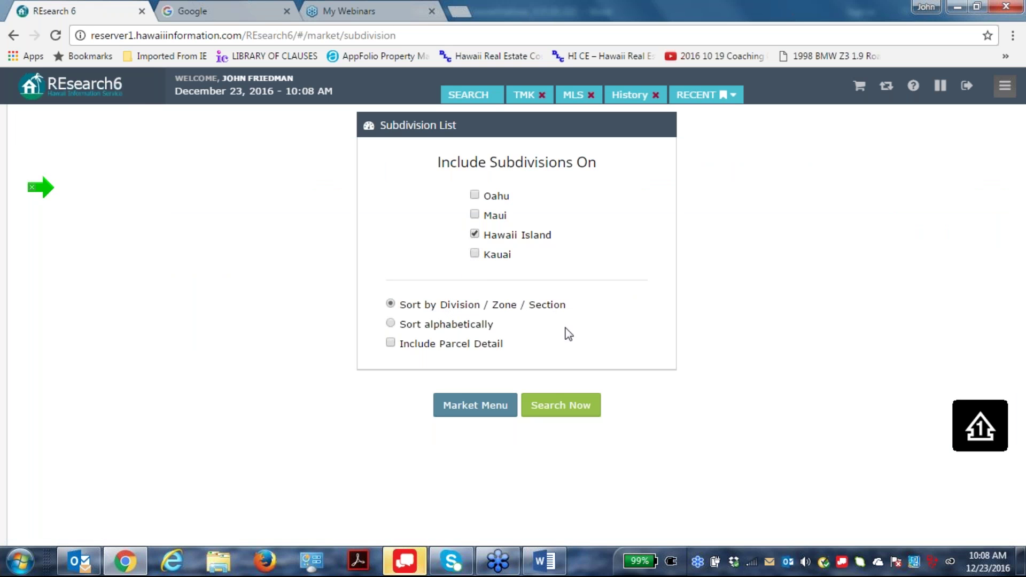
{"action": "left_click", "coordinate": [390, 342]}
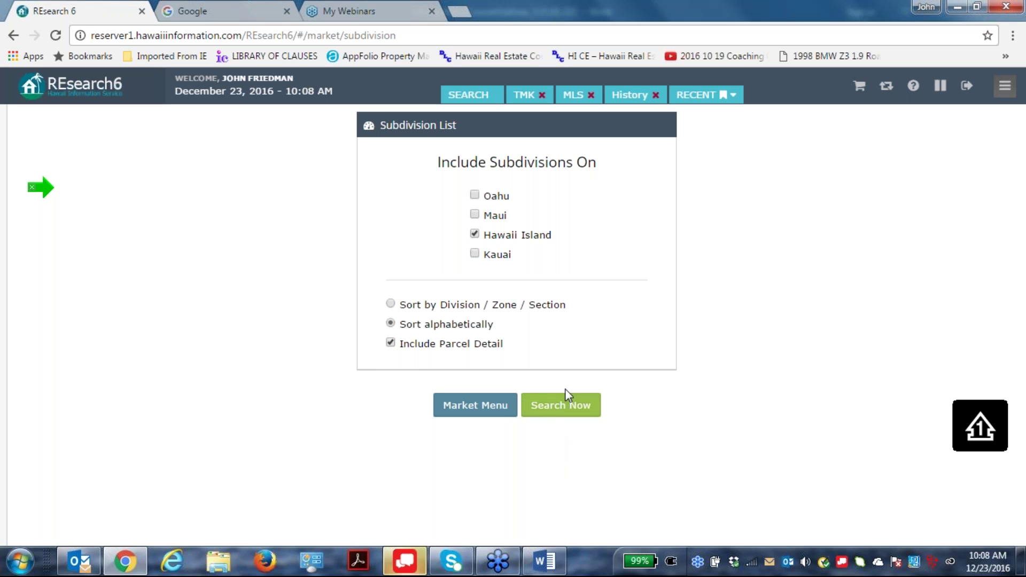
{"action": "left_click", "coordinate": [390, 343]}
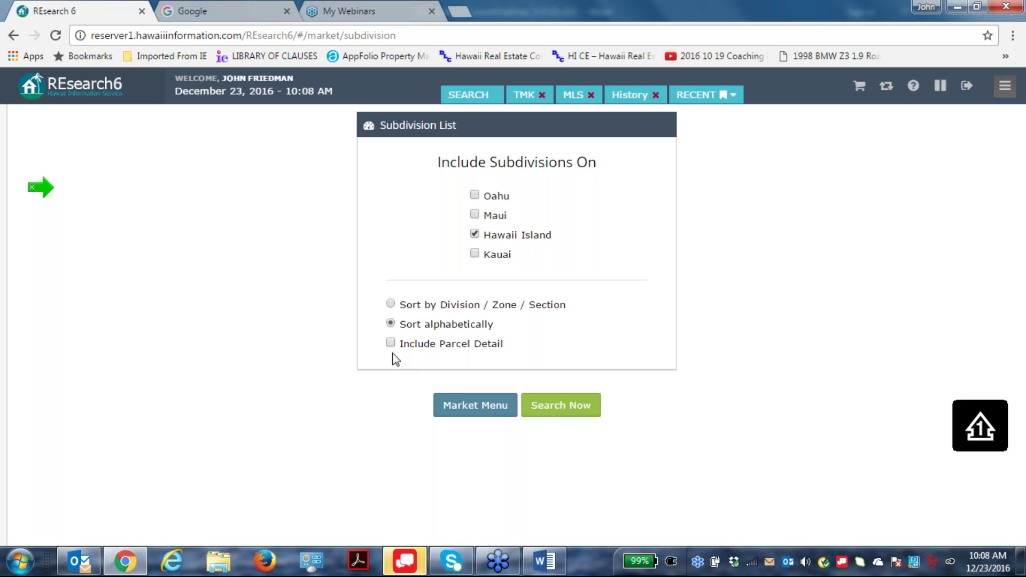
{"action": "left_click", "coordinate": [587, 416]}
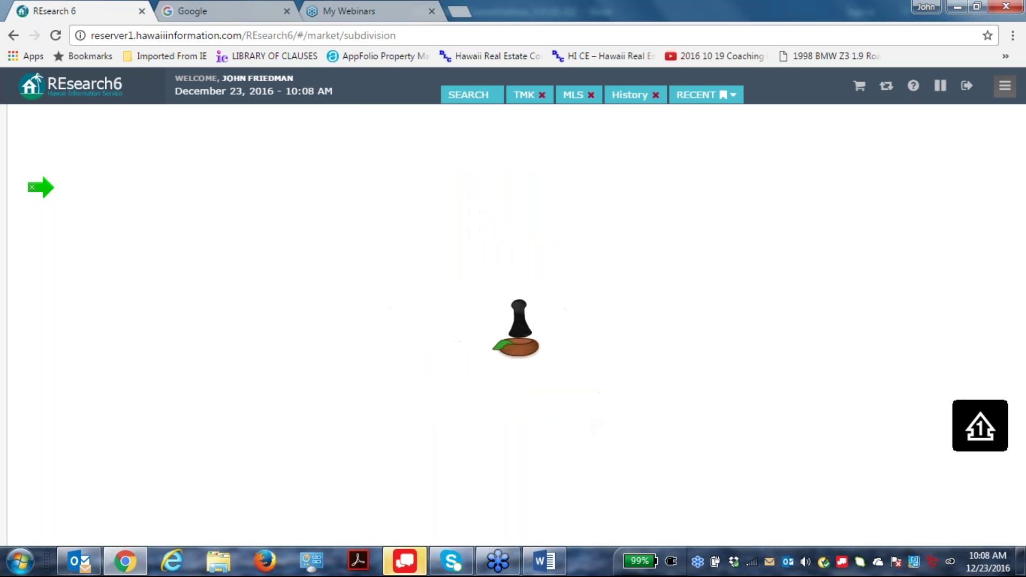
Scroll the report to the Kona entries and highlight Kona Ocean View Properties, TMK 3-7-2.
{"action": "scroll", "coordinate": [355, 367], "scroll_direction": "down", "scroll_amount": 3}
{"action": "scroll", "coordinate": [355, 366], "scroll_direction": "up", "scroll_amount": 2}
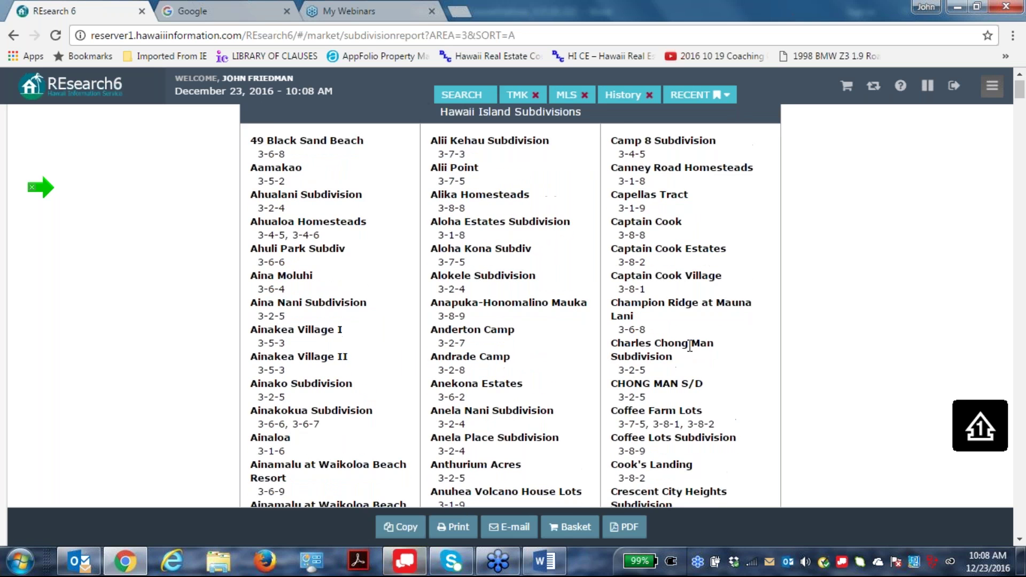
{"action": "scroll", "coordinate": [542, 379], "scroll_direction": "down", "scroll_amount": 20}
{"action": "scroll", "coordinate": [541, 379], "scroll_direction": "down", "scroll_amount": 15}
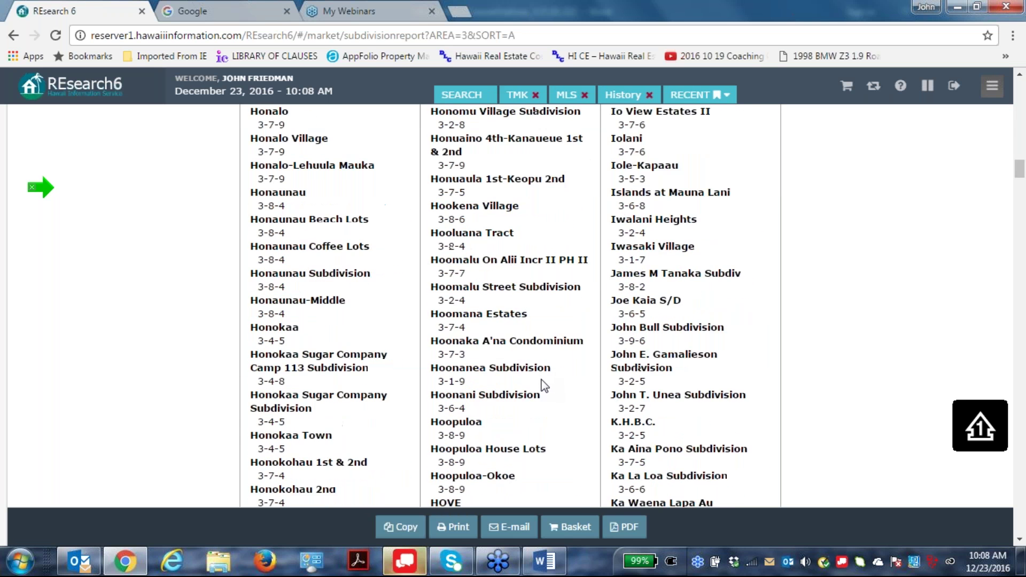
{"action": "scroll", "coordinate": [540, 386], "scroll_direction": "down", "scroll_amount": 10}
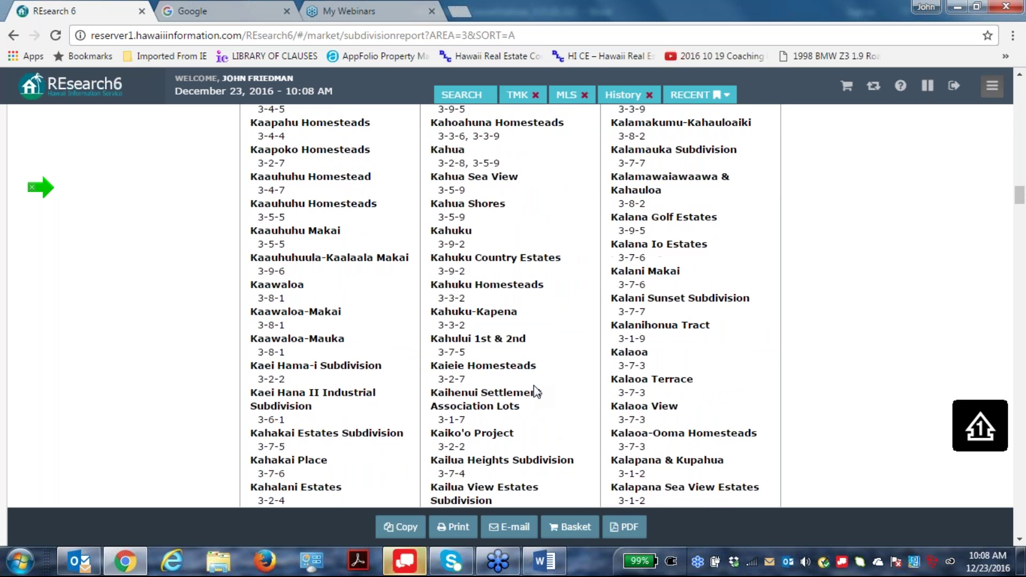
{"action": "scroll", "coordinate": [536, 391], "scroll_direction": "down", "scroll_amount": 2}
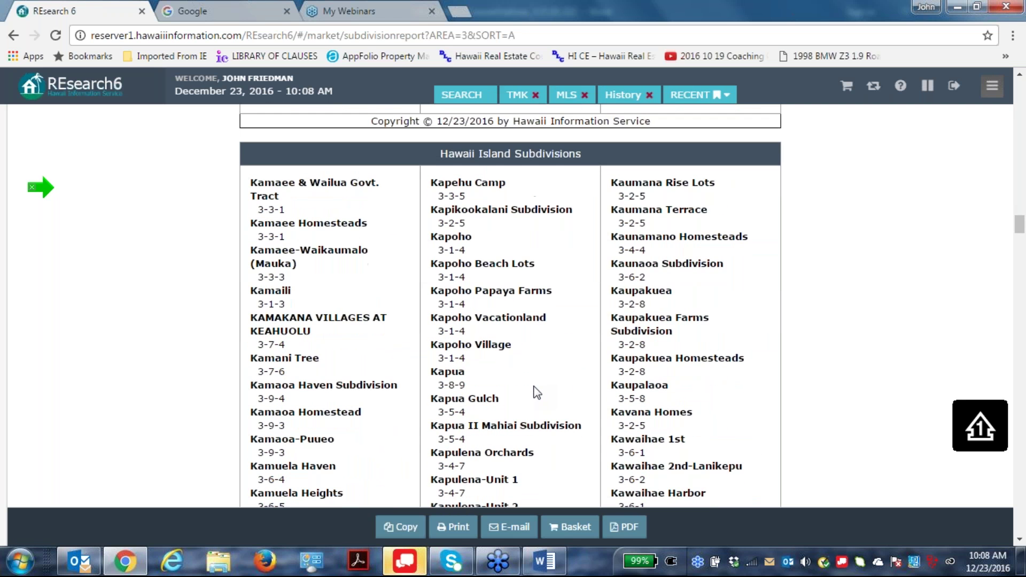
{"action": "scroll", "coordinate": [536, 392], "scroll_direction": "down", "scroll_amount": 14}
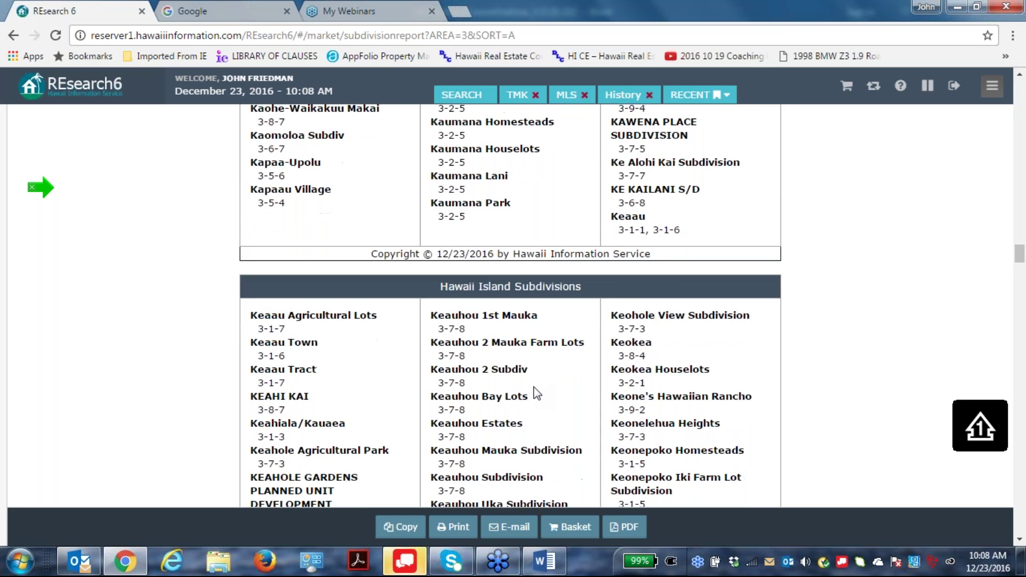
{"action": "scroll", "coordinate": [506, 305], "scroll_direction": "down", "scroll_amount": 7}
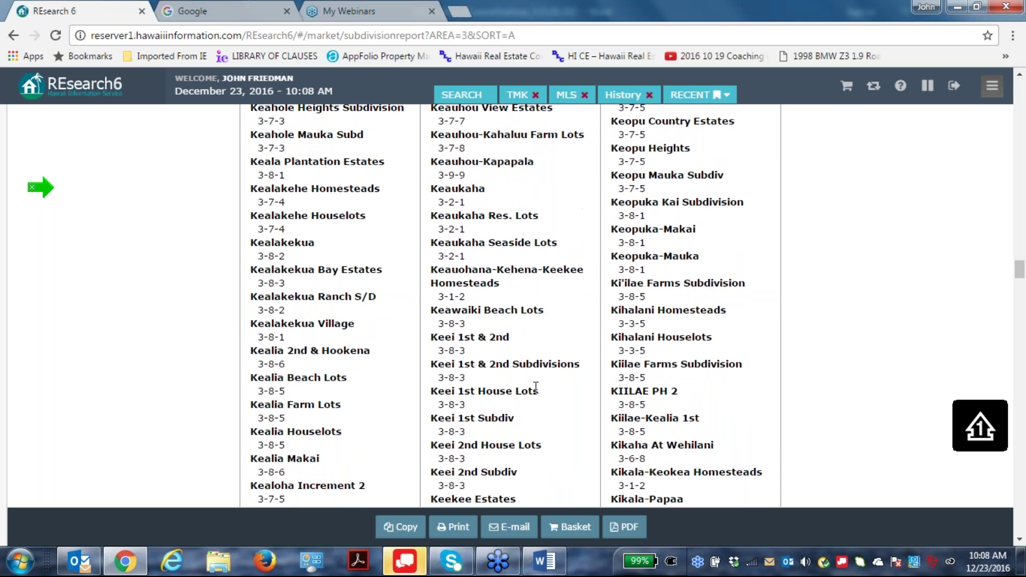
{"action": "scroll", "coordinate": [506, 304], "scroll_direction": "down", "scroll_amount": 15}
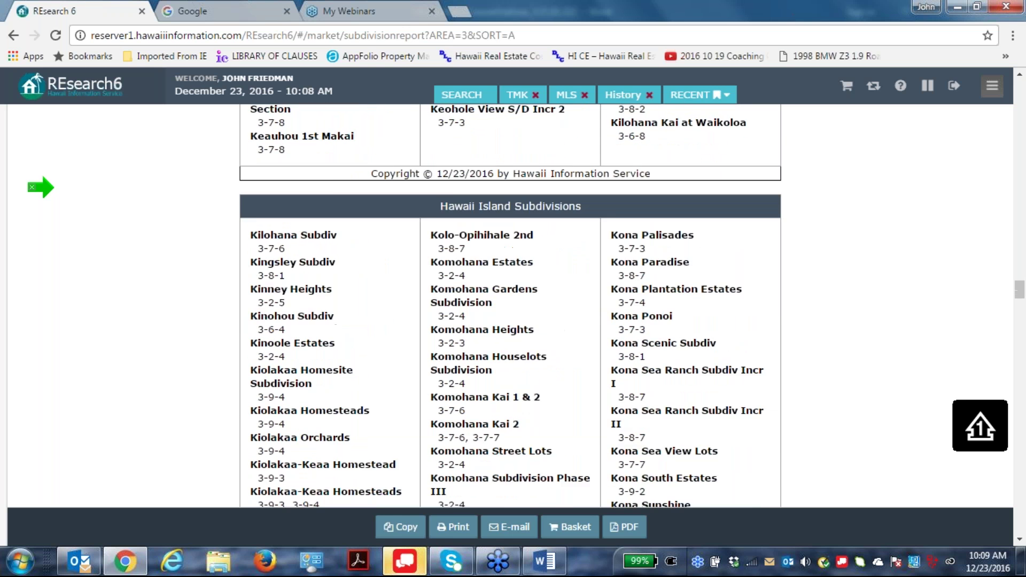
{"action": "scroll", "coordinate": [510, 305], "scroll_direction": "down", "scroll_amount": 6}
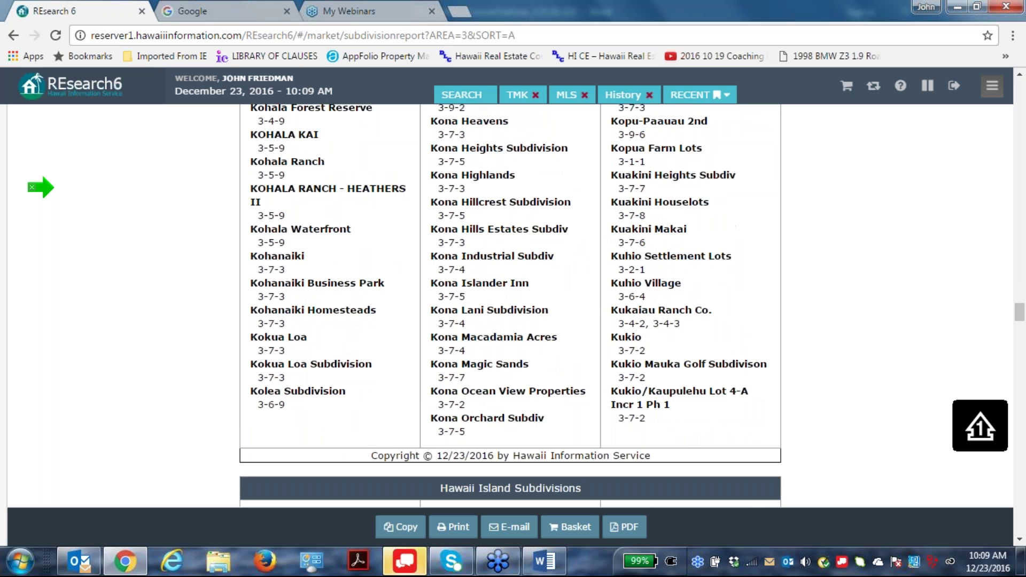
{"action": "left_click_drag", "start_coordinate": [431, 395], "coordinate": [577, 400]}
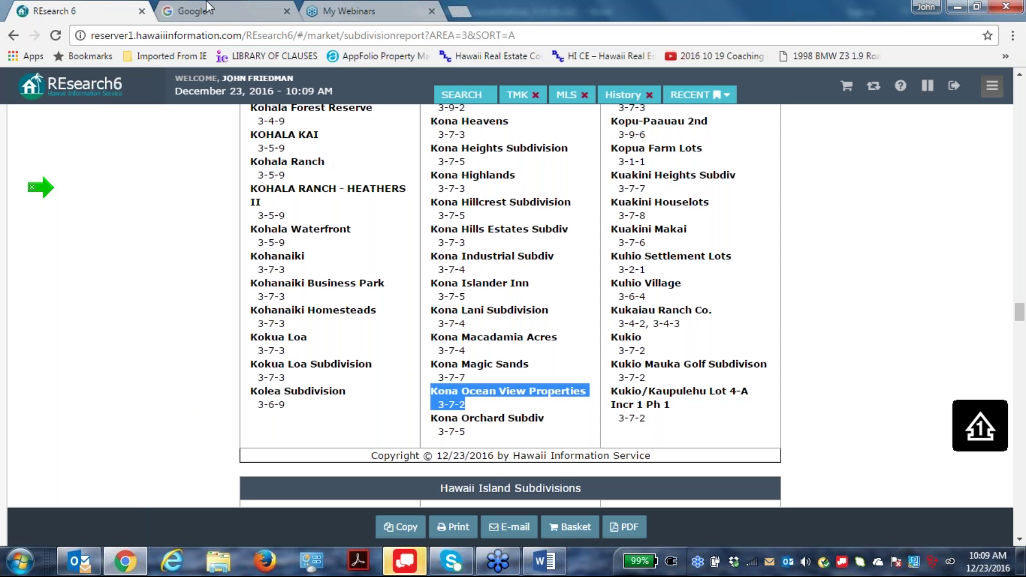
Rerun the Hawaii Island subdivision report with parcel detail and scroll to Kona Ocean View Properties.
{"action": "left_click", "coordinate": [14, 37]}
{"action": "left_click", "coordinate": [391, 342]}
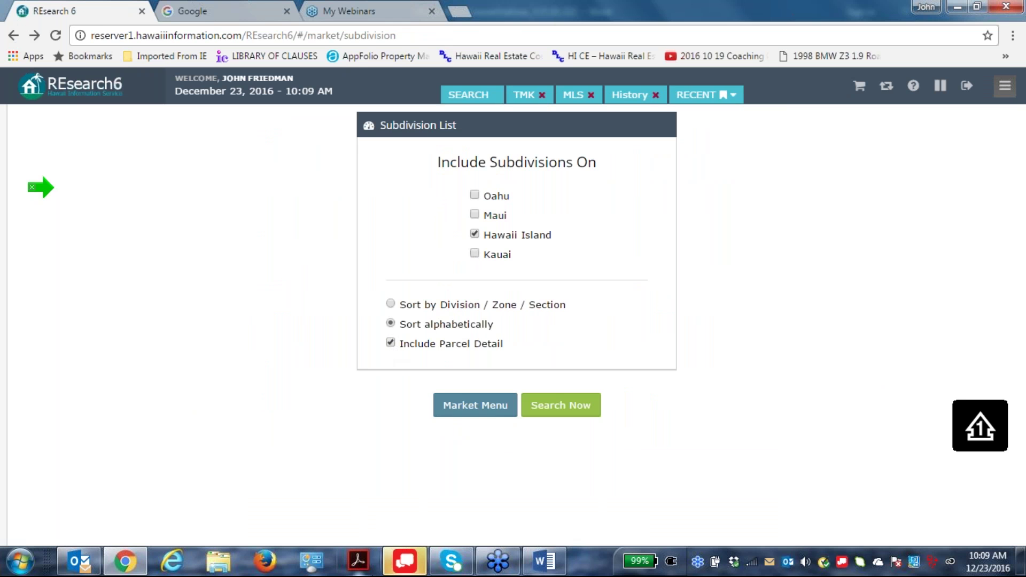
{"action": "left_click", "coordinate": [576, 407]}
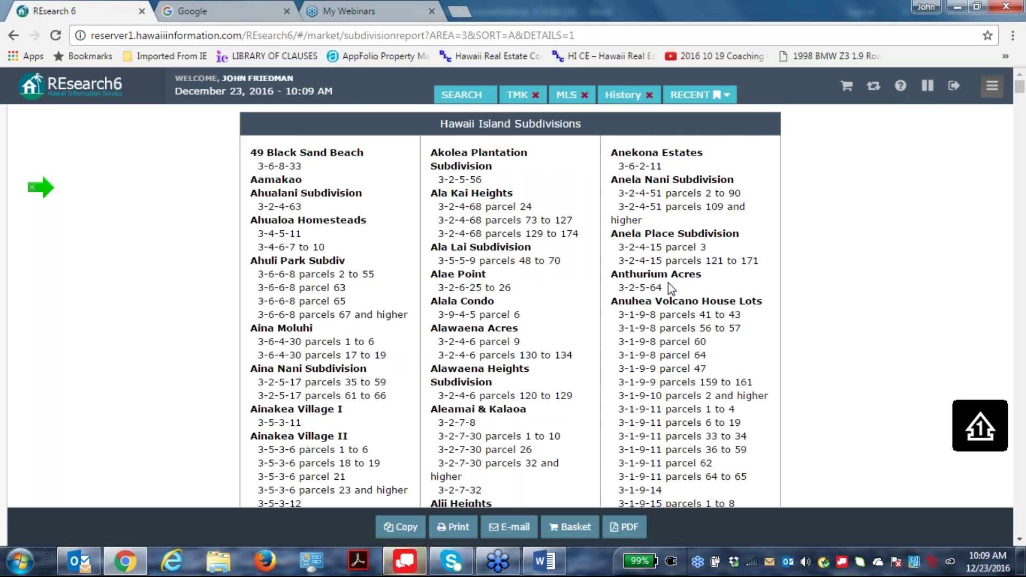
{"action": "scroll", "coordinate": [667, 283], "scroll_direction": "down", "scroll_amount": 20}
{"action": "scroll", "coordinate": [713, 320], "scroll_direction": "down", "scroll_amount": 20}
{"action": "scroll", "coordinate": [710, 327], "scroll_direction": "down", "scroll_amount": 20}
{"action": "scroll", "coordinate": [711, 327], "scroll_direction": "down", "scroll_amount": 20}
{"action": "scroll", "coordinate": [711, 327], "scroll_direction": "down", "scroll_amount": 6}
{"action": "scroll", "coordinate": [708, 320], "scroll_direction": "down", "scroll_amount": 15}
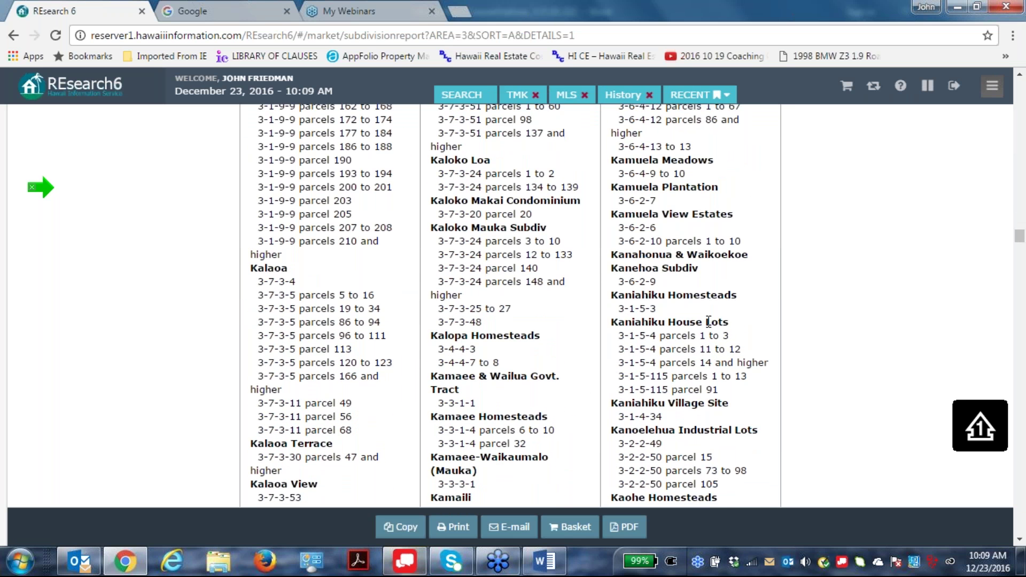
{"action": "scroll", "coordinate": [709, 321], "scroll_direction": "down", "scroll_amount": 15}
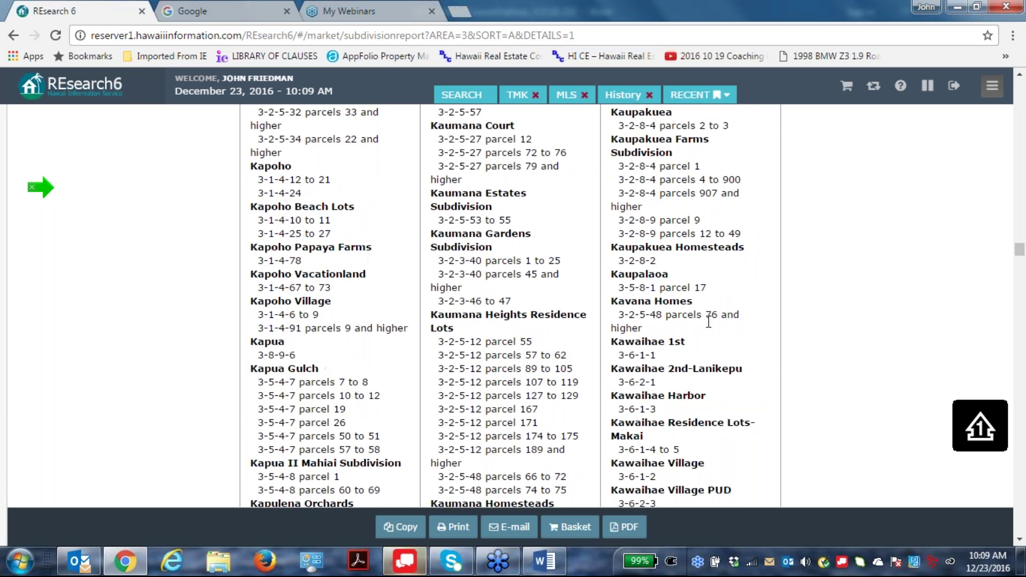
{"action": "scroll", "coordinate": [706, 322], "scroll_direction": "down", "scroll_amount": 15}
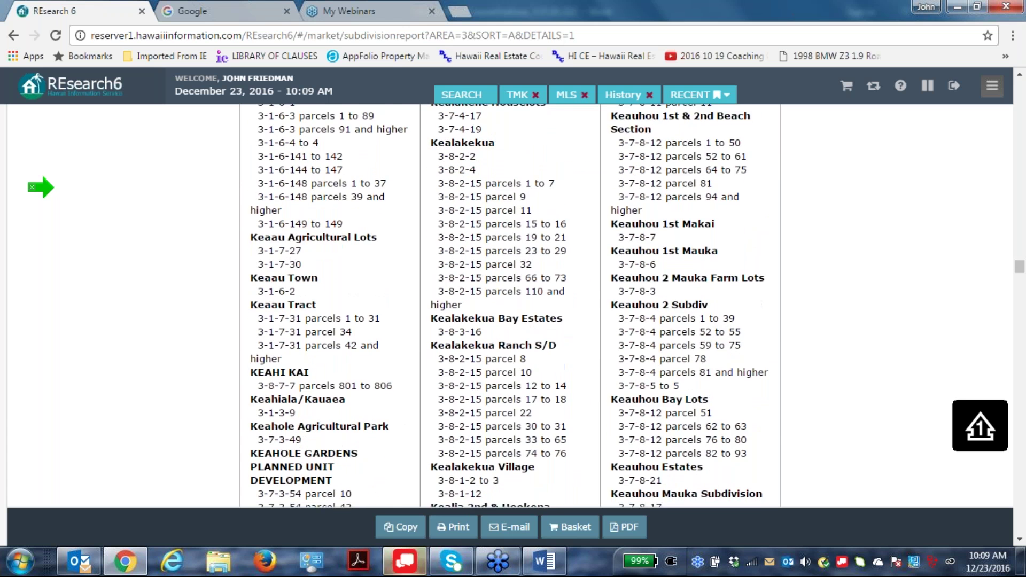
{"action": "scroll", "coordinate": [510, 304], "scroll_direction": "down", "scroll_amount": 15}
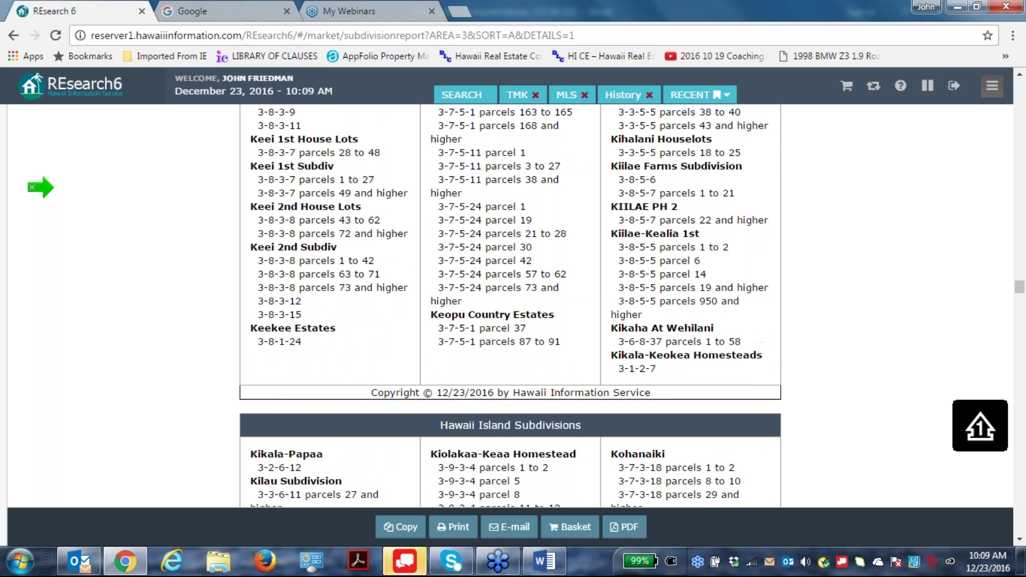
{"action": "scroll", "coordinate": [703, 321], "scroll_direction": "down", "scroll_amount": 3}
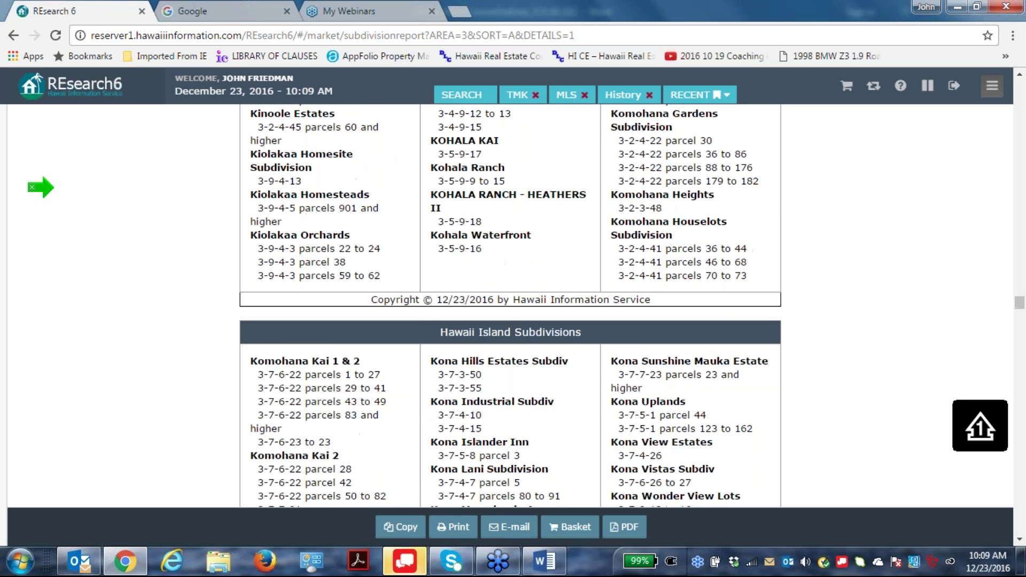
{"action": "scroll", "coordinate": [703, 321], "scroll_direction": "down", "scroll_amount": 6}
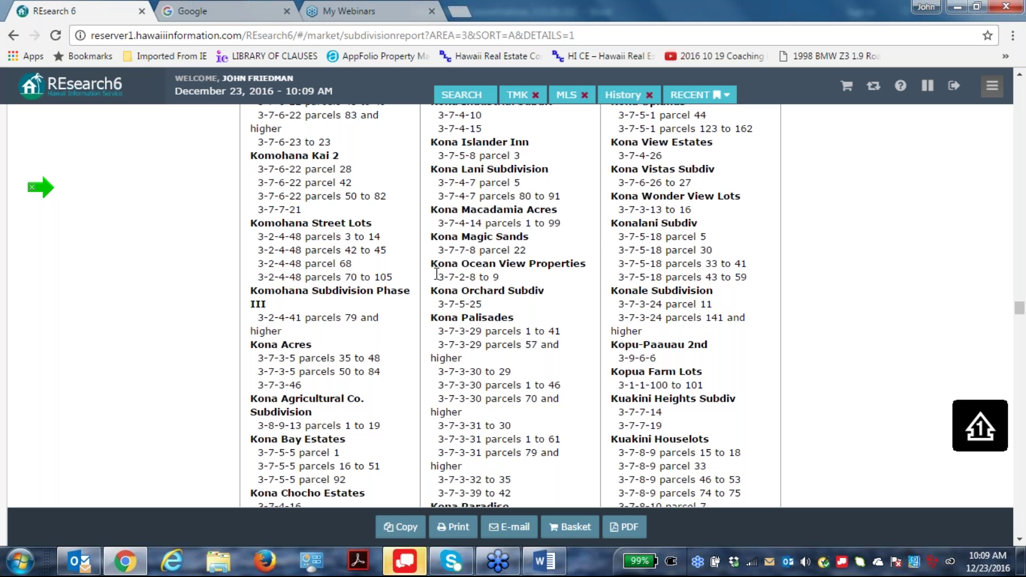
Copy the parcel range 3-7-2-8 to 9 and return to the subdivision list options.
{"action": "left_click_drag", "start_coordinate": [437, 279], "coordinate": [505, 277]}
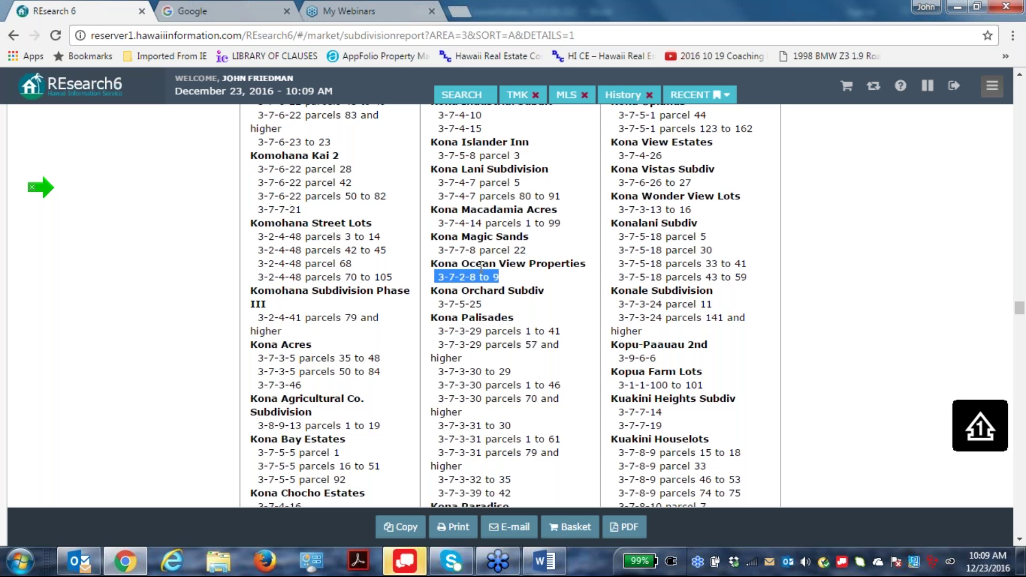
{"action": "right_click", "coordinate": [484, 278]}
{"action": "left_click", "coordinate": [519, 290]}
{"action": "left_click", "coordinate": [13, 35]}
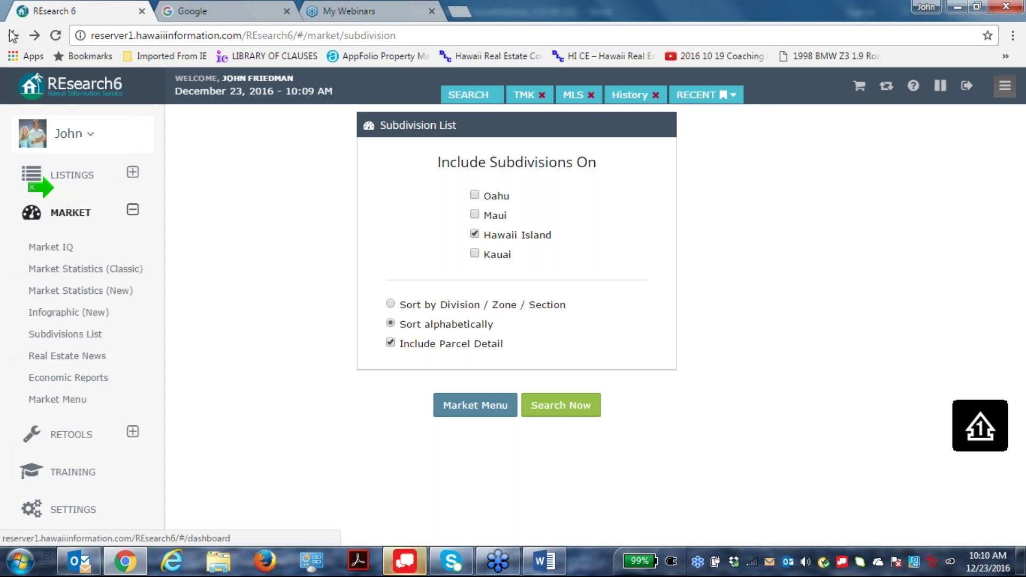
Open the MLS hotsheet search request and set Days Back to 180.
{"action": "left_click", "coordinate": [11, 37]}
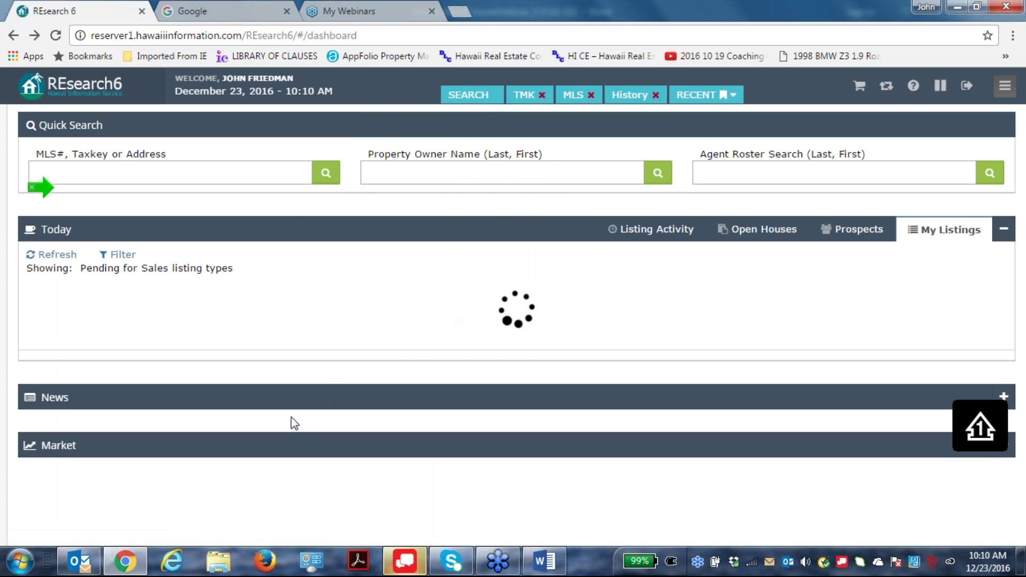
{"action": "left_click", "coordinate": [480, 96]}
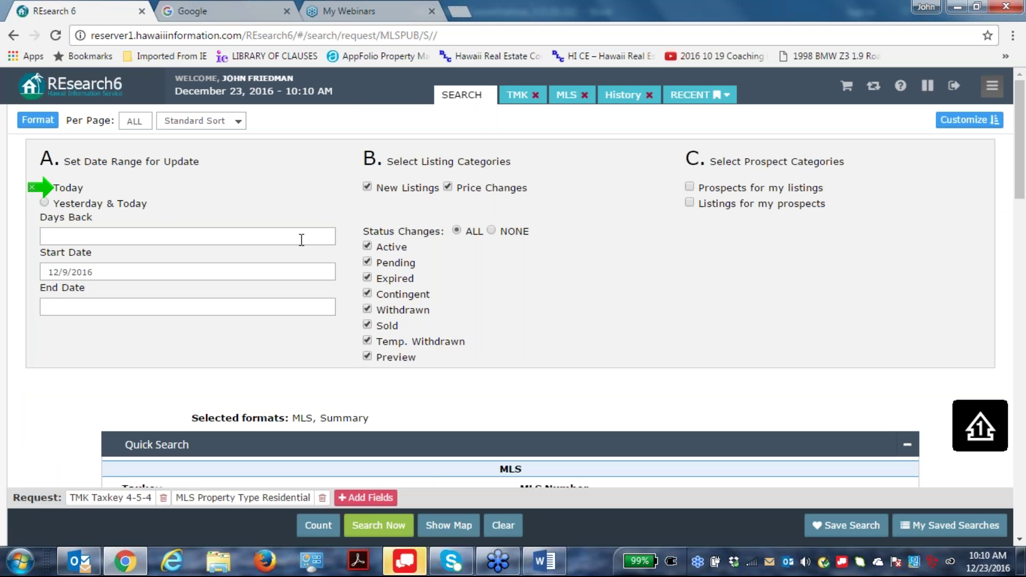
{"action": "scroll", "coordinate": [372, 282], "scroll_direction": "down", "scroll_amount": 3}
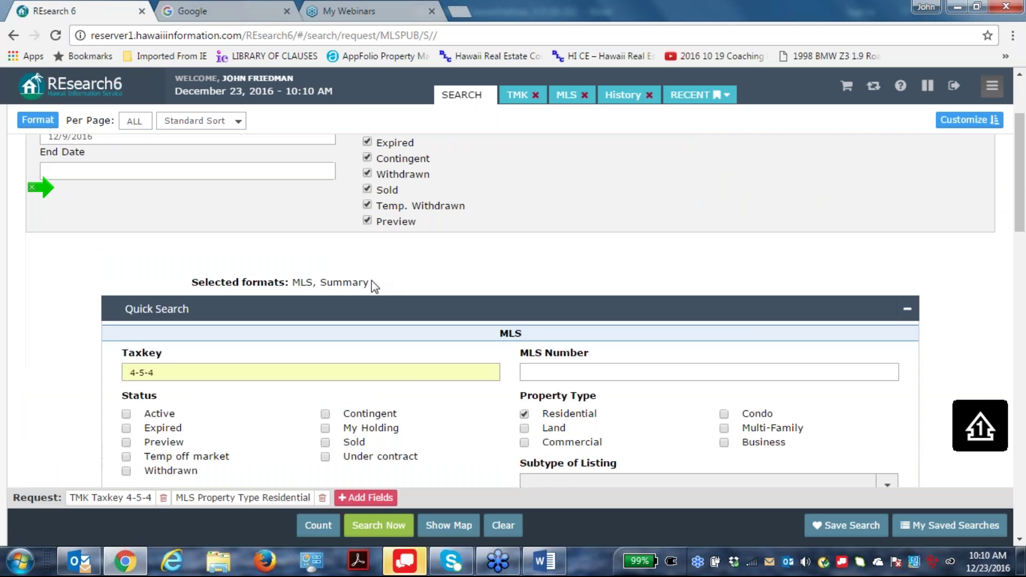
{"action": "scroll", "coordinate": [372, 281], "scroll_direction": "up", "scroll_amount": 3}
{"action": "mouse_move", "coordinate": [2, 222]}
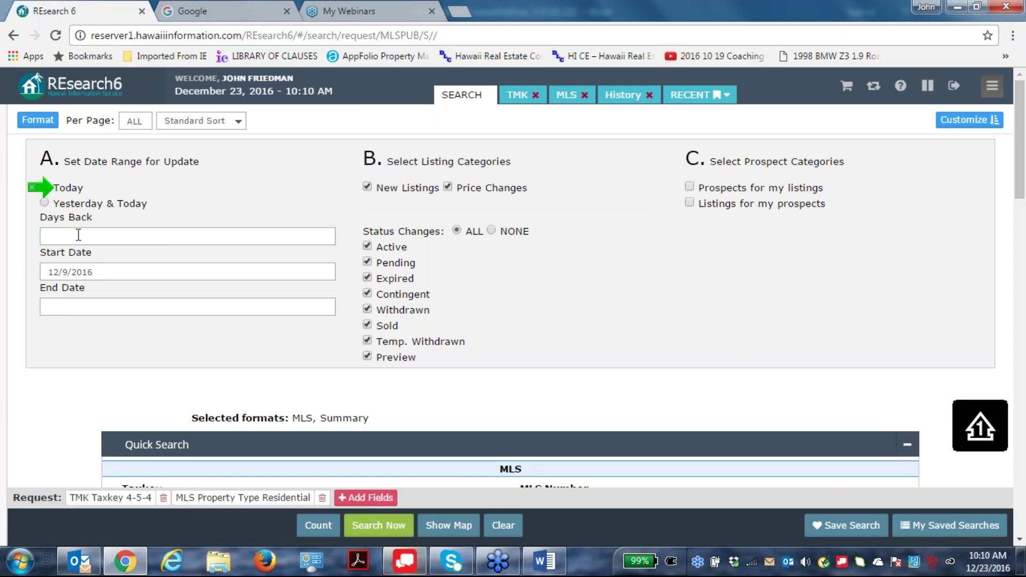
{"action": "left_click", "coordinate": [56, 240]}
{"action": "type", "text": "180"}
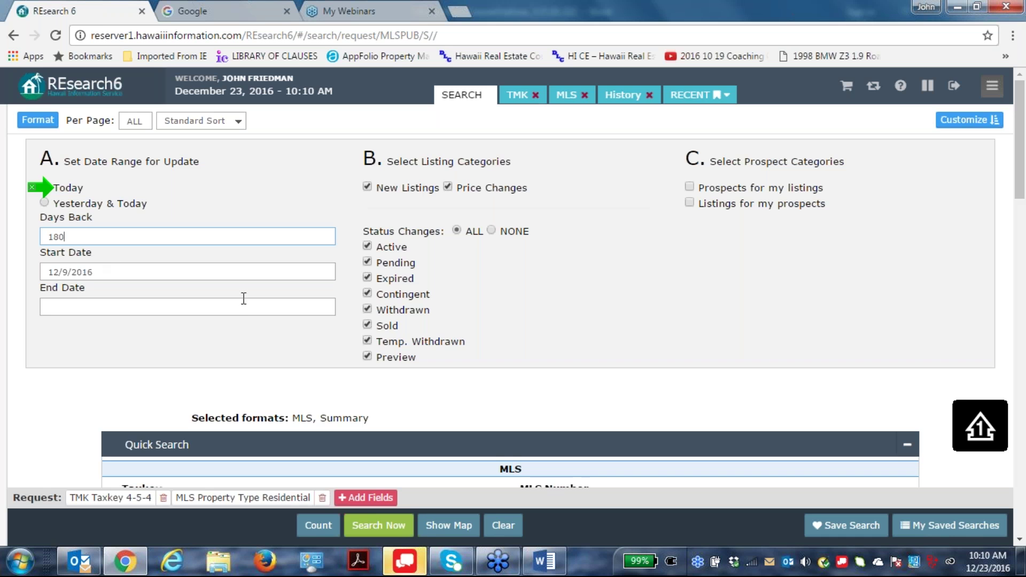
{"action": "left_click", "coordinate": [244, 306]}
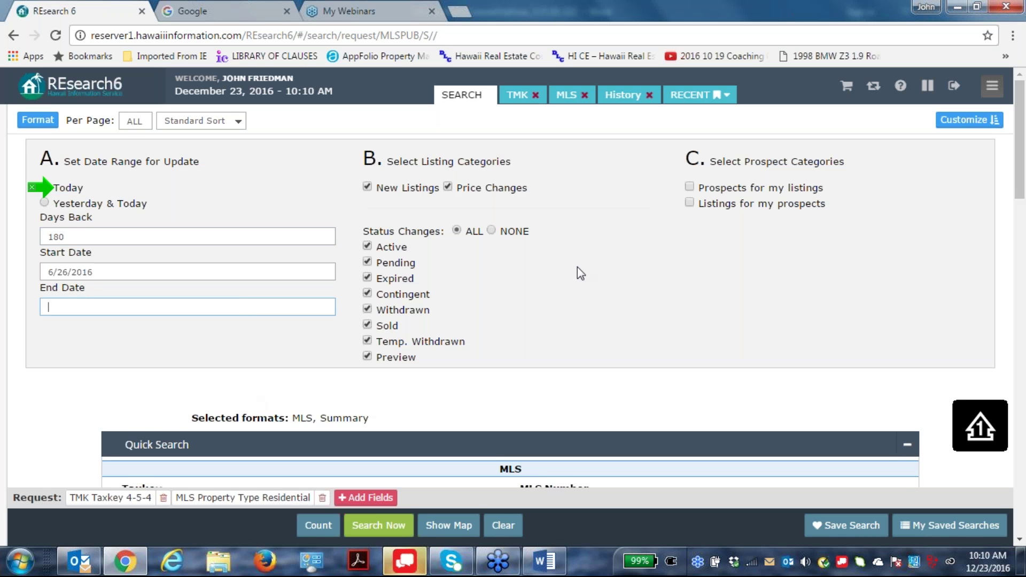
Replace taxkey 4-5-4 with the pasted range 3-7-2-8 to 3-7-2-9 and run the search.
{"action": "scroll", "coordinate": [576, 260], "scroll_direction": "down", "scroll_amount": 3}
{"action": "left_click_drag", "start_coordinate": [191, 363], "coordinate": [29, 349]}
{"action": "right_click", "coordinate": [151, 364]}
{"action": "left_click", "coordinate": [192, 215]}
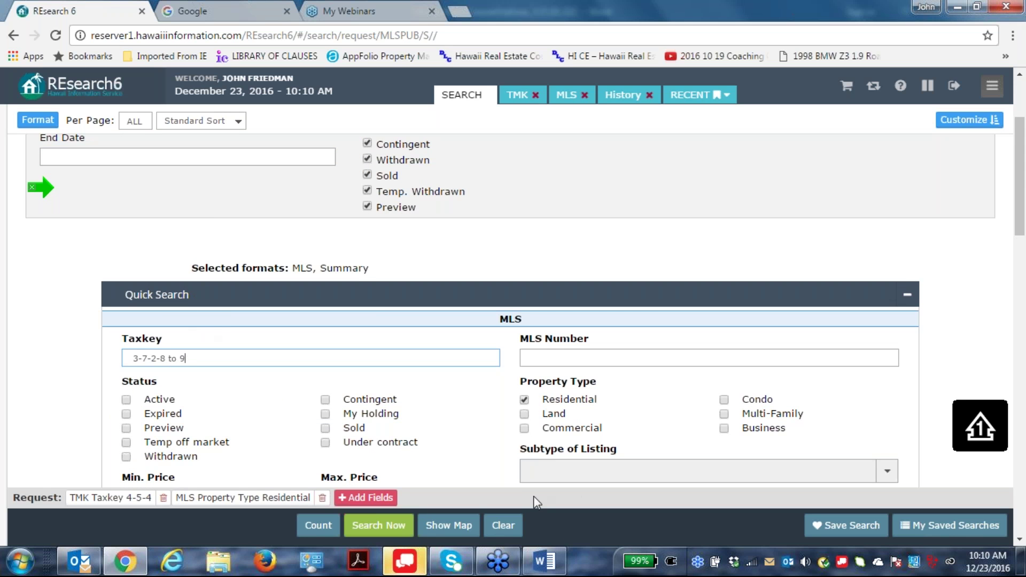
{"action": "left_click", "coordinate": [525, 399]}
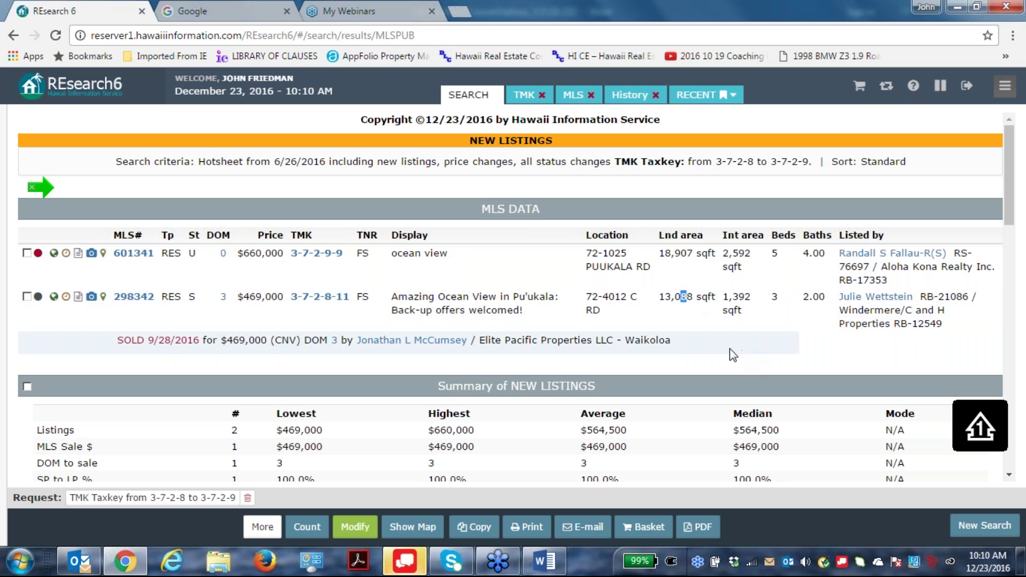
Scroll through New Listings, Sales and Under Contract for 3-7-2-8 to 9, then choose Modify.
{"action": "scroll", "coordinate": [552, 316], "scroll_direction": "down", "scroll_amount": 4}
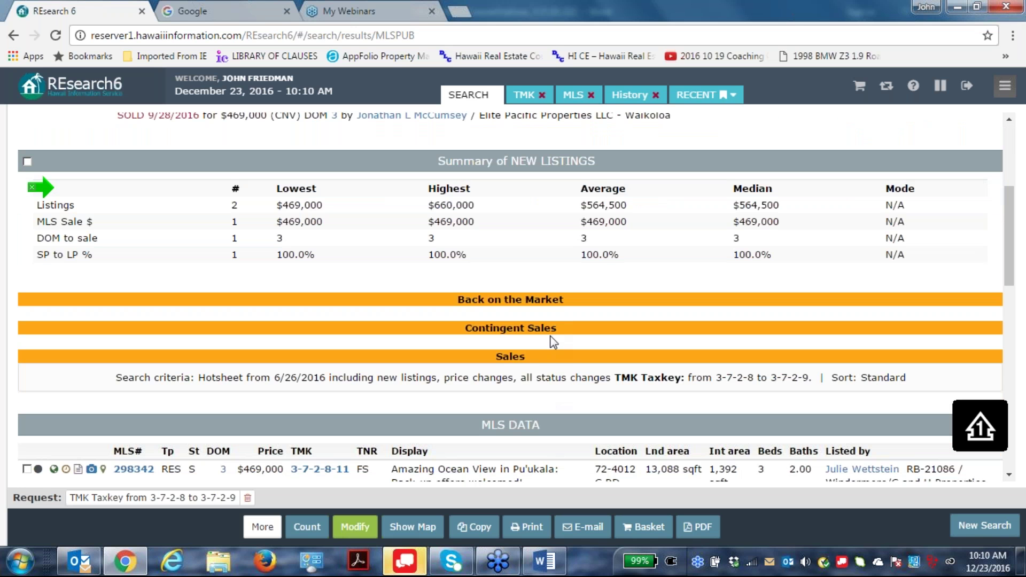
{"action": "scroll", "coordinate": [552, 340], "scroll_direction": "down", "scroll_amount": 3}
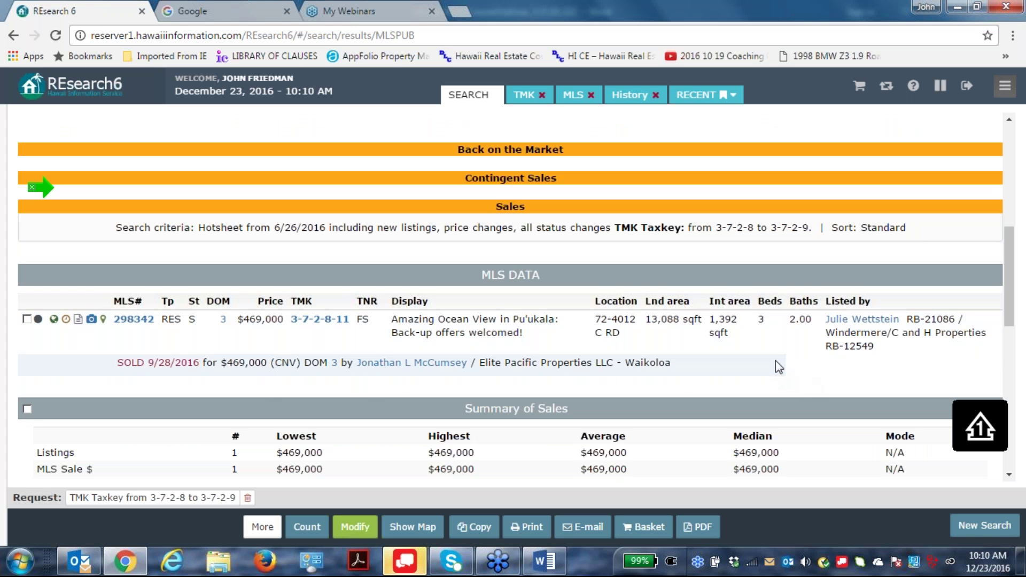
{"action": "scroll", "coordinate": [775, 358], "scroll_direction": "down", "scroll_amount": 5}
{"action": "scroll", "coordinate": [778, 360], "scroll_direction": "down", "scroll_amount": 2}
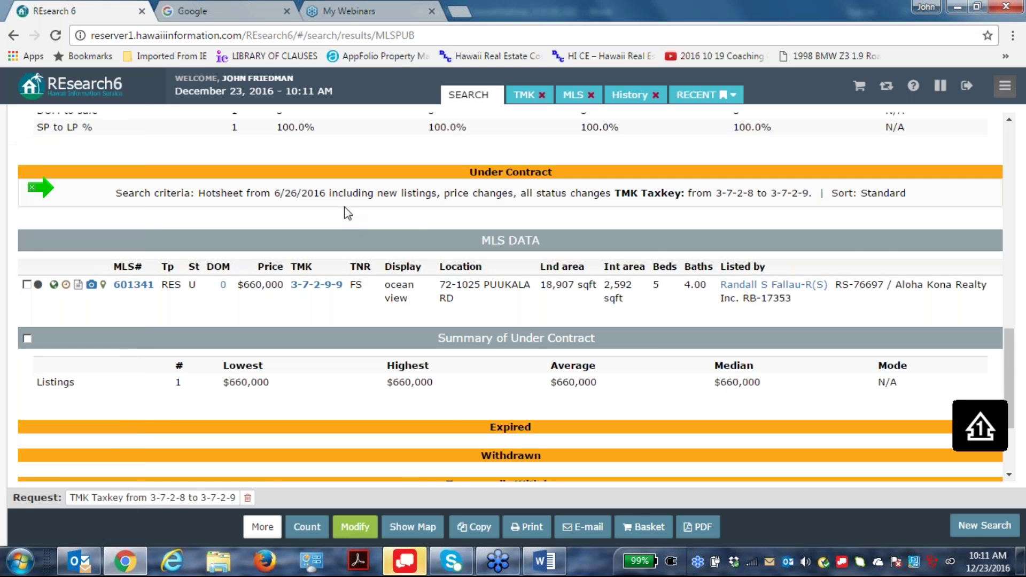
{"action": "scroll", "coordinate": [364, 293], "scroll_direction": "down", "scroll_amount": 1}
{"action": "scroll", "coordinate": [32, 187], "scroll_direction": "down", "scroll_amount": 2}
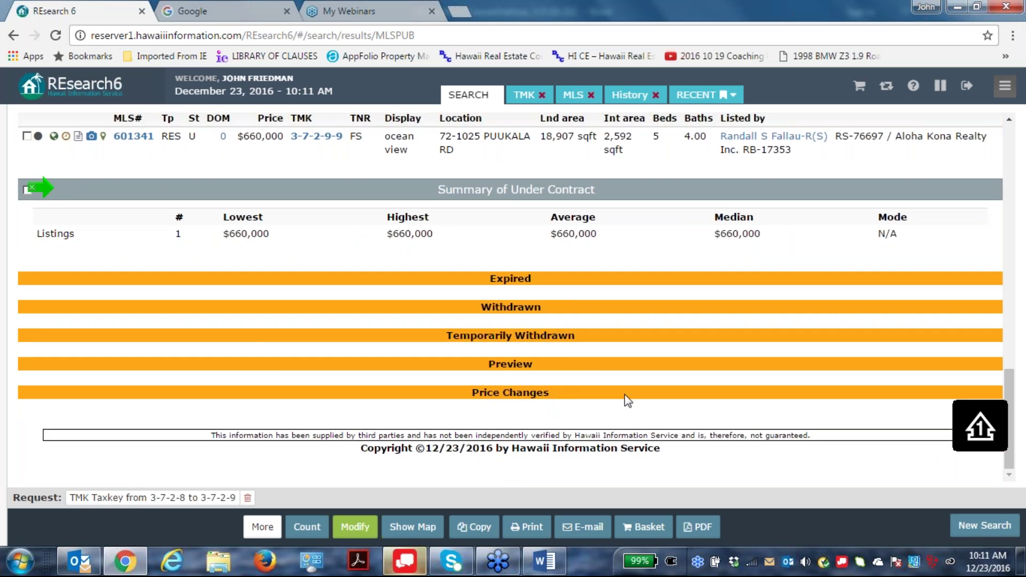
{"action": "scroll", "coordinate": [635, 381], "scroll_direction": "up", "scroll_amount": 10}
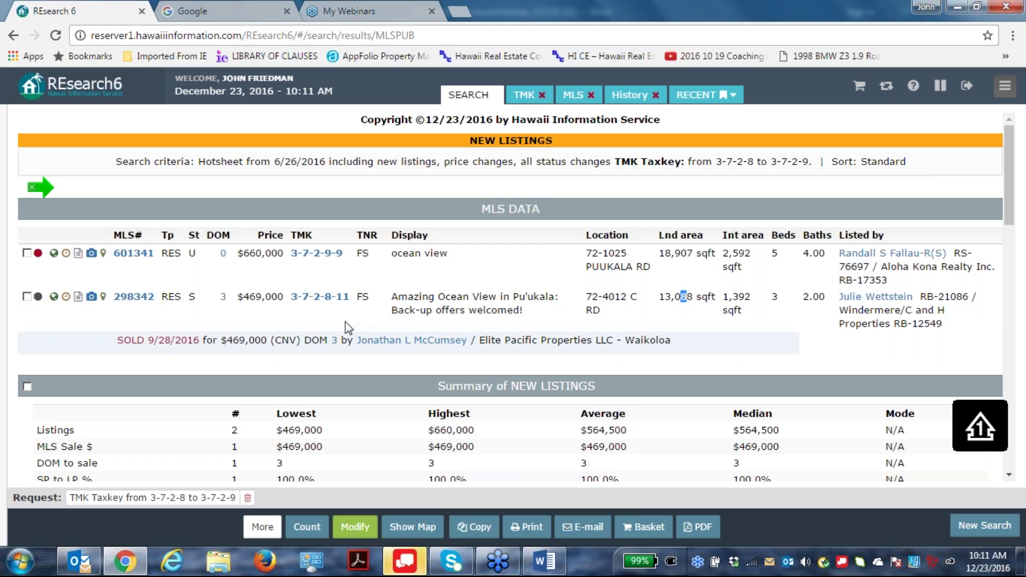
{"action": "left_click", "coordinate": [356, 528]}
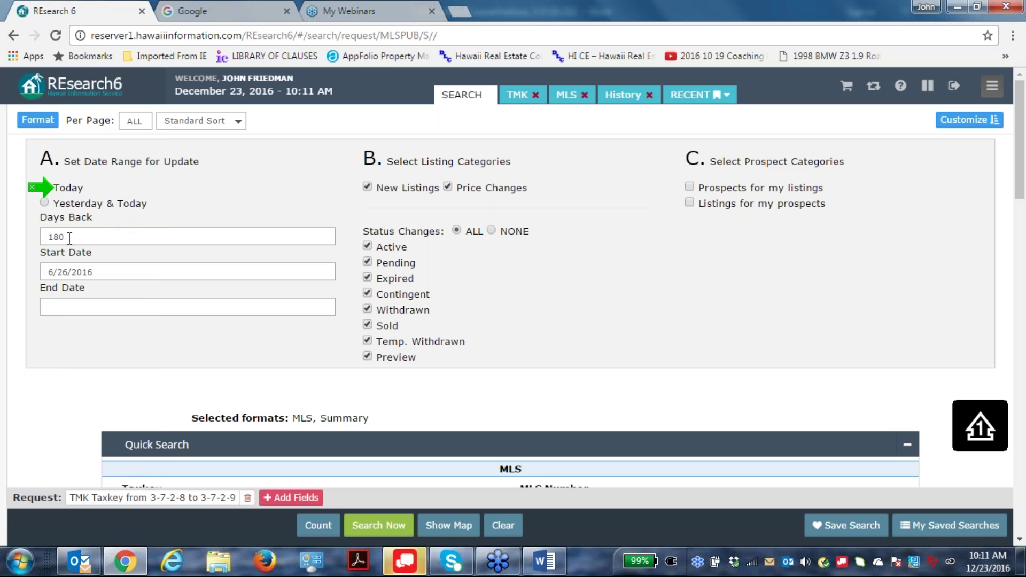
Clear Days Back and set the hotsheet period to 11/1/2016 through 11/30/2016.
{"action": "left_click_drag", "start_coordinate": [69, 238], "coordinate": [2, 235]}
{"action": "key", "text": "Tab"}
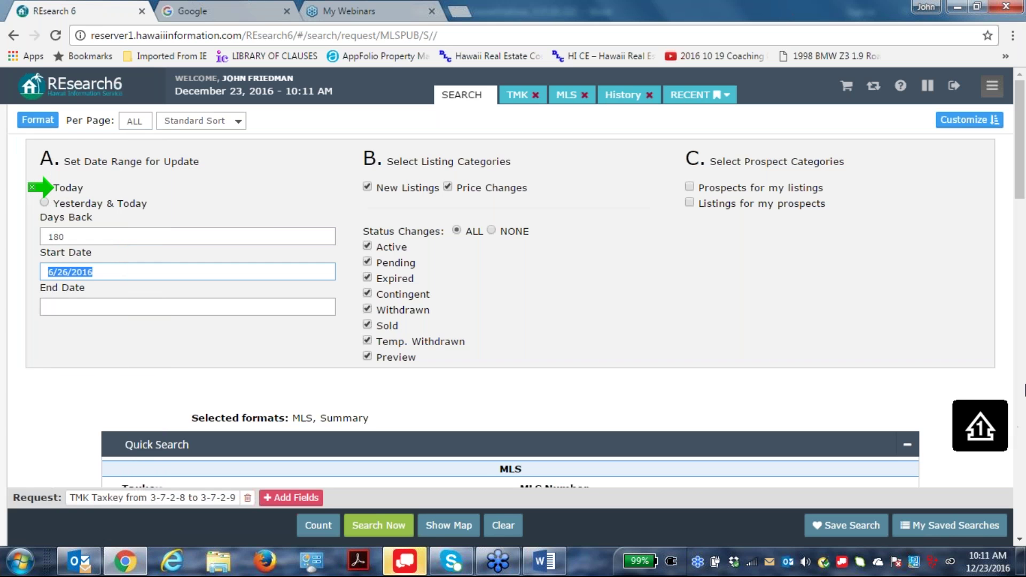
{"action": "type", "text": "11/1/"}
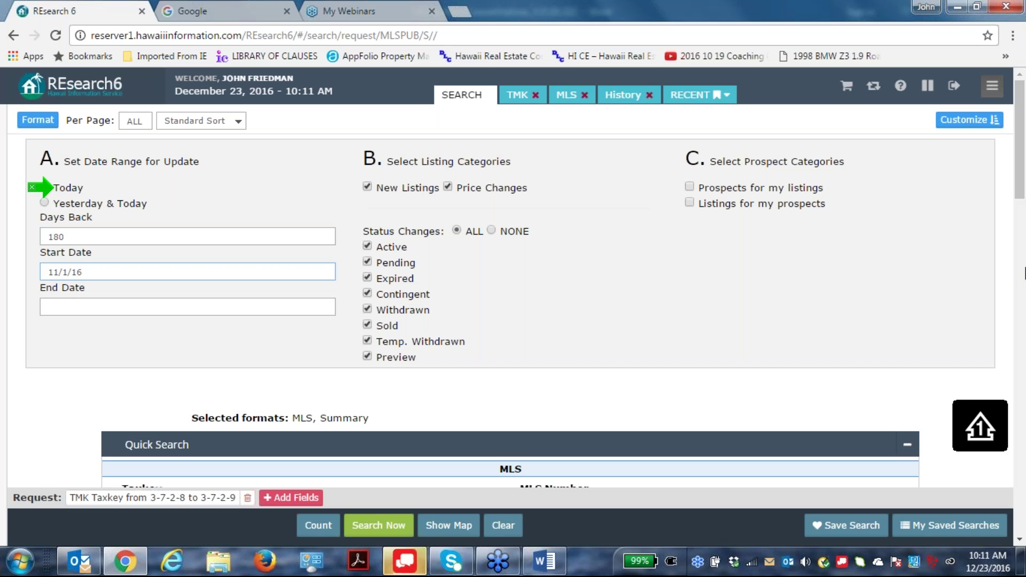
{"action": "left_click", "coordinate": [96, 313]}
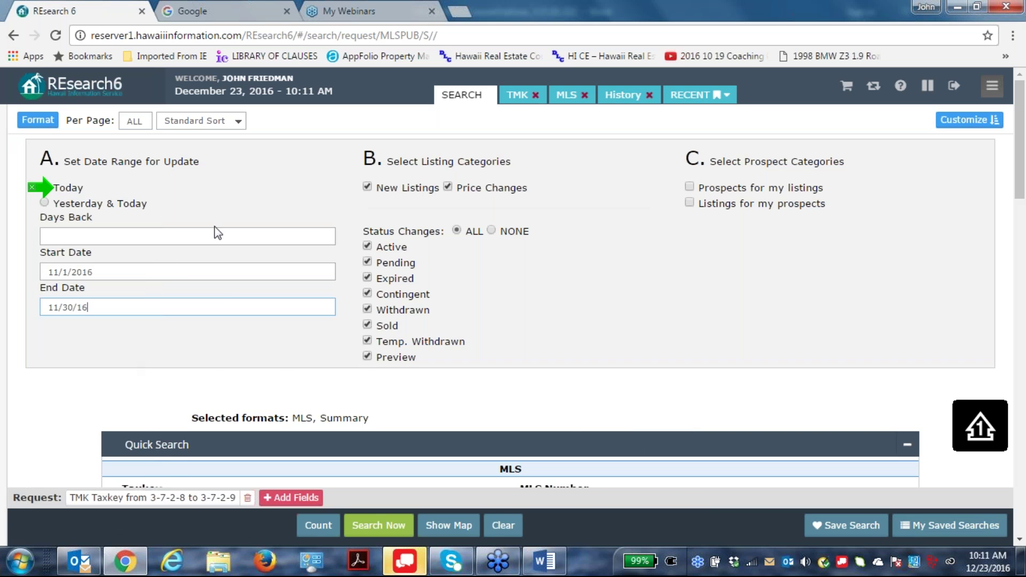
Replace the taxkey range 3-7-2-8 to 9 with 3-7 OR 3-8.
{"action": "scroll", "coordinate": [625, 239], "scroll_direction": "down", "scroll_amount": 3}
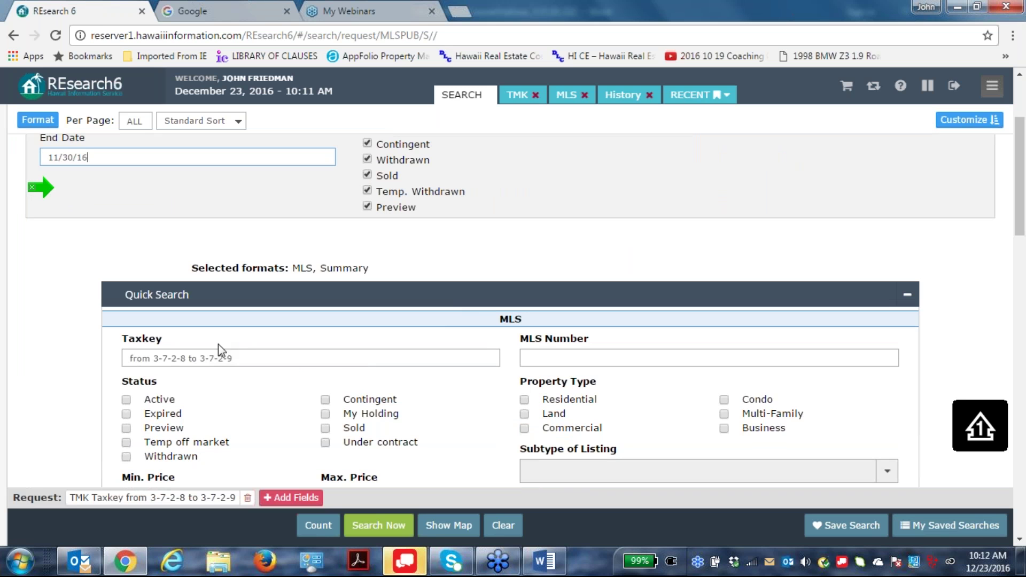
{"action": "left_click_drag", "start_coordinate": [236, 355], "coordinate": [114, 353]}
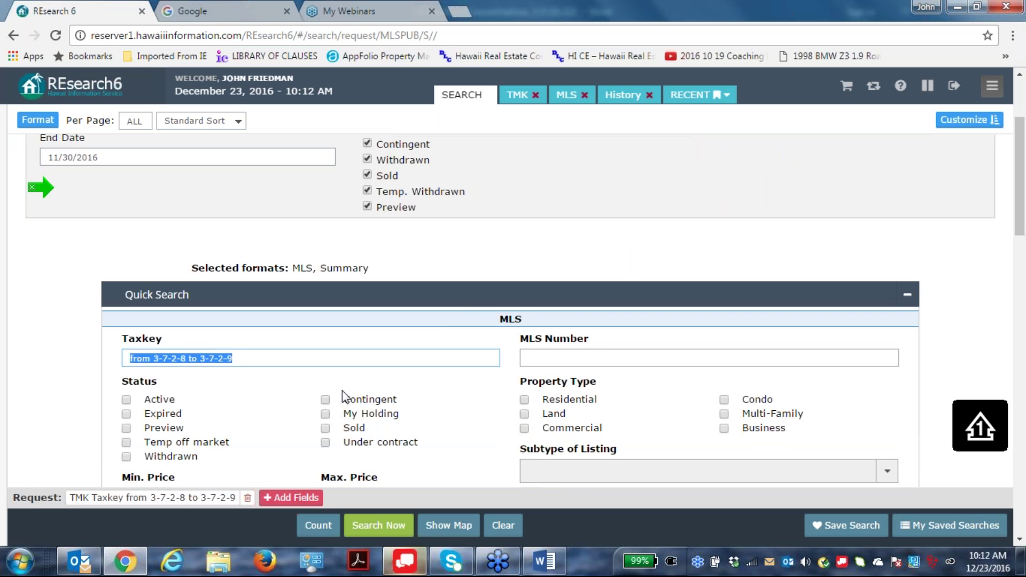
{"action": "key", "text": "BackSpace"}
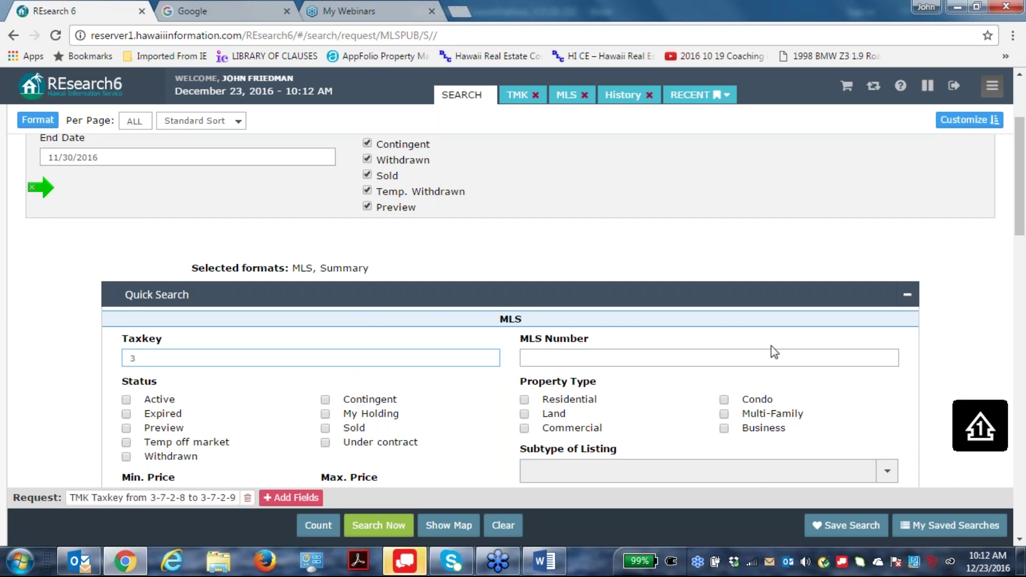
{"action": "left_click", "coordinate": [400, 347]}
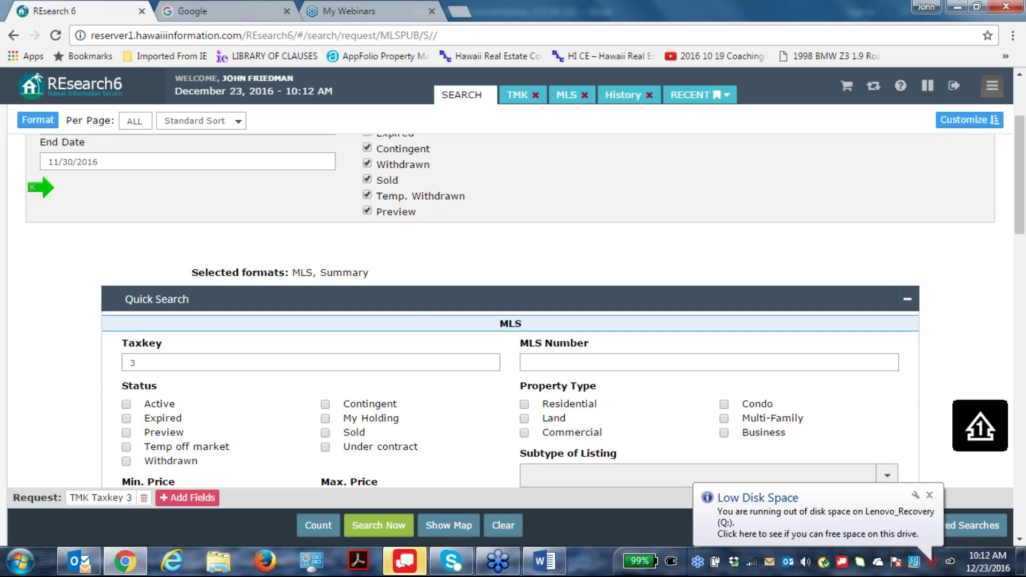
{"action": "scroll", "coordinate": [142, 223], "scroll_direction": "up", "scroll_amount": 1}
{"action": "scroll", "coordinate": [140, 218], "scroll_direction": "down", "scroll_amount": 2}
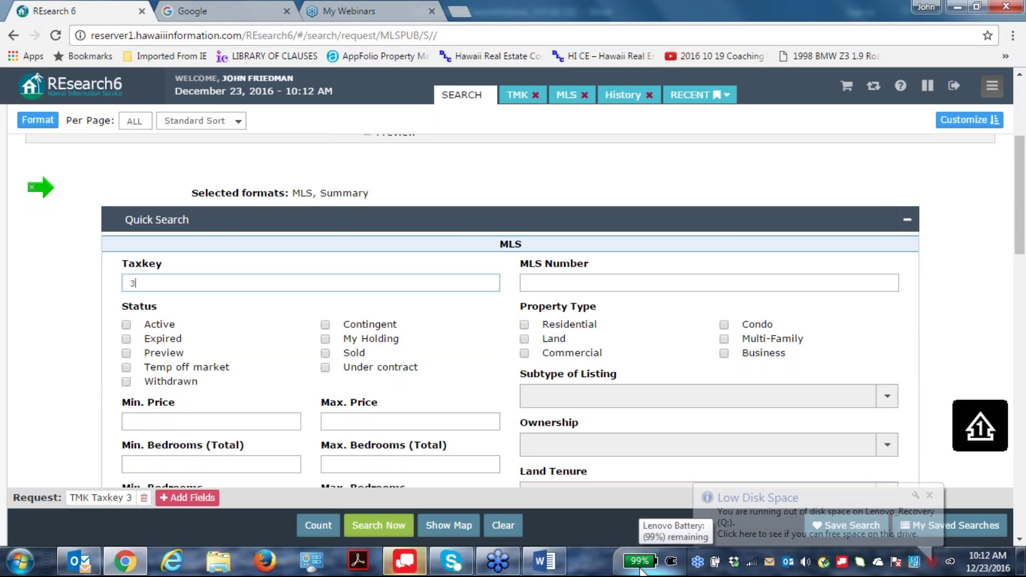
{"action": "type", "text": "-7,8"}
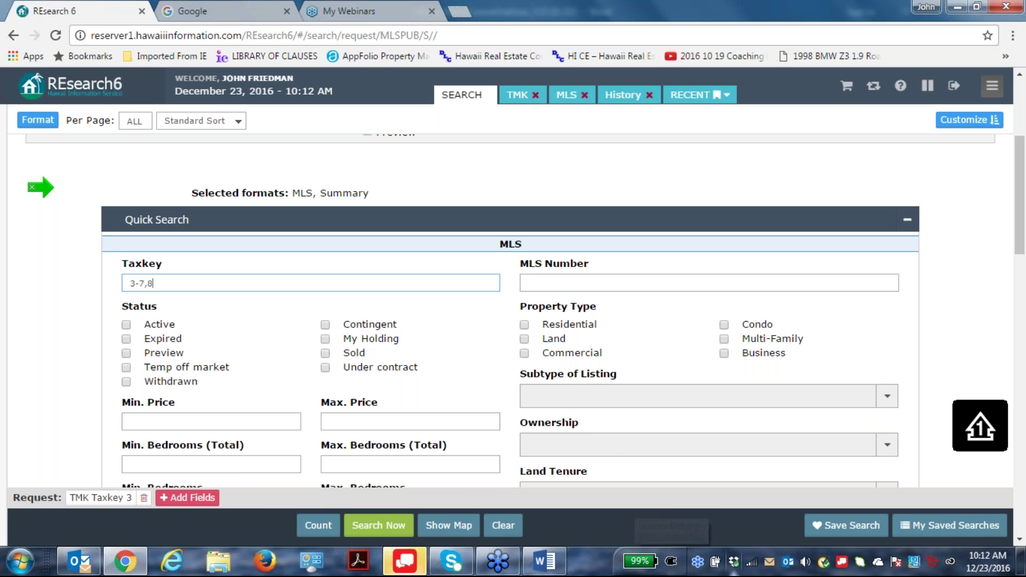
{"action": "left_click", "coordinate": [614, 465]}
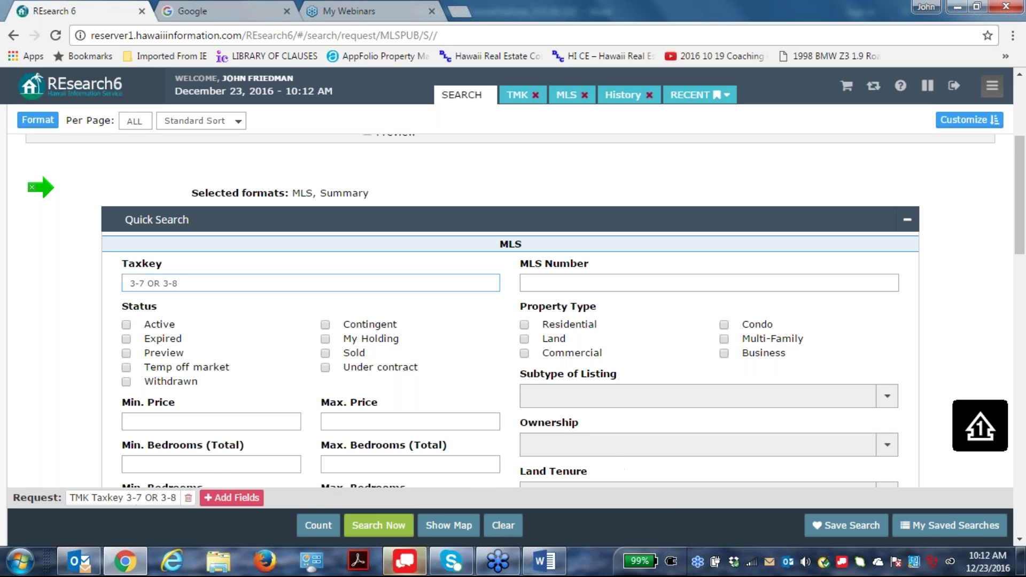
Run the November 3-7 OR 3-8 hotsheet and minimize the Message+ chat windows covering the results.
{"action": "left_click", "coordinate": [377, 526]}
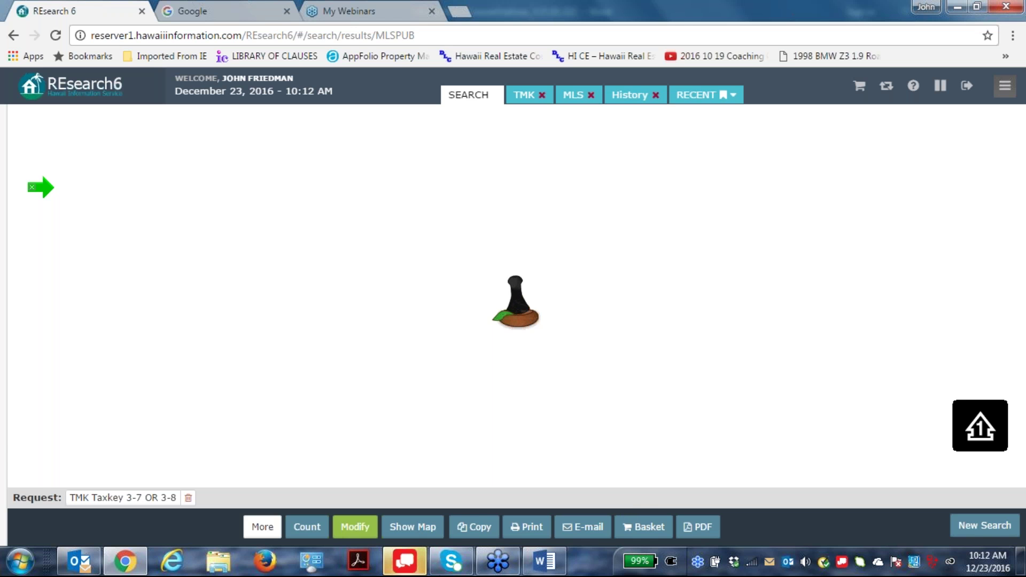
{"action": "left_click", "coordinate": [405, 561]}
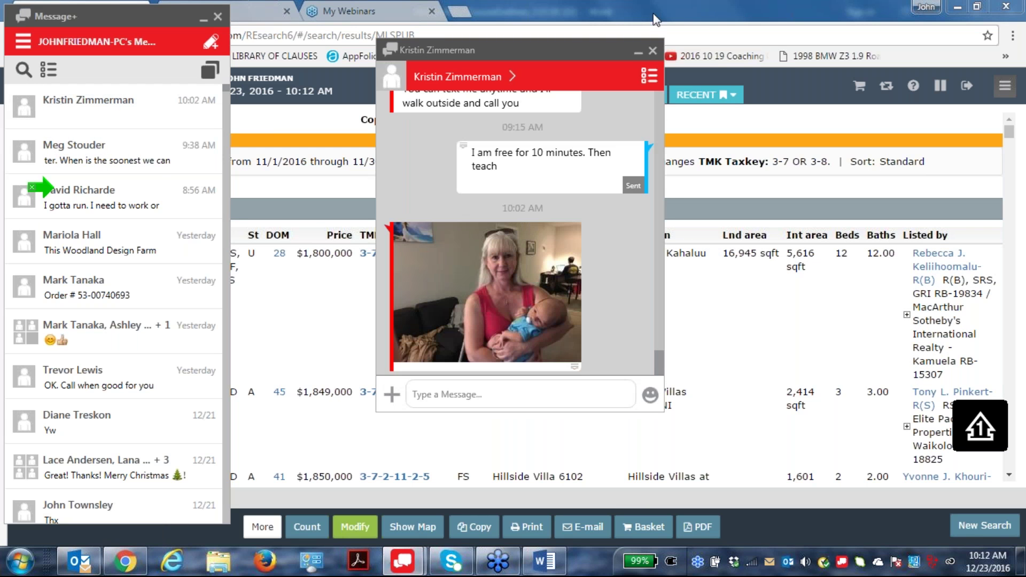
{"action": "left_click", "coordinate": [637, 52]}
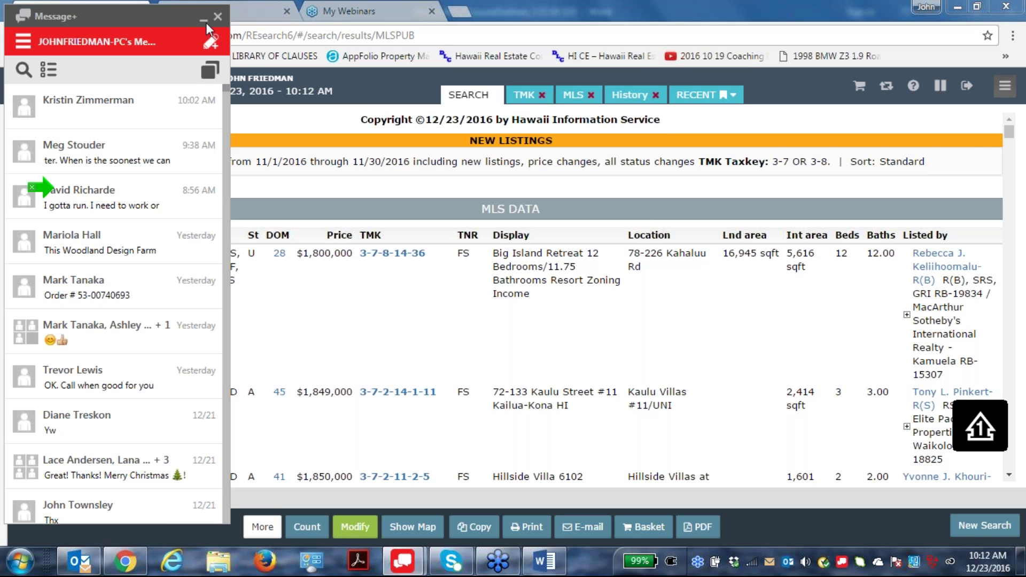
{"action": "left_click", "coordinate": [202, 19]}
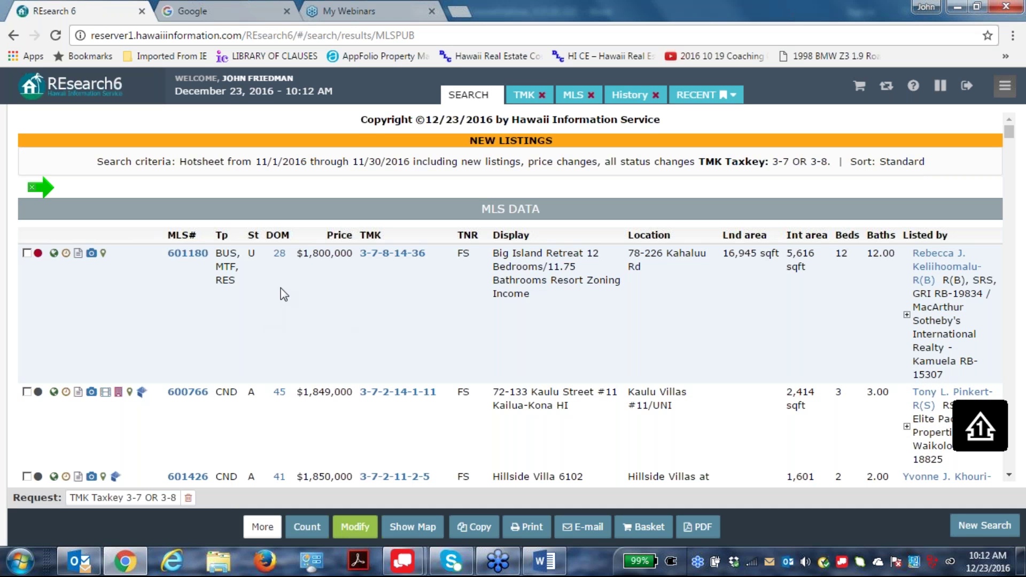
{"action": "scroll", "coordinate": [387, 332], "scroll_direction": "down", "scroll_amount": 1}
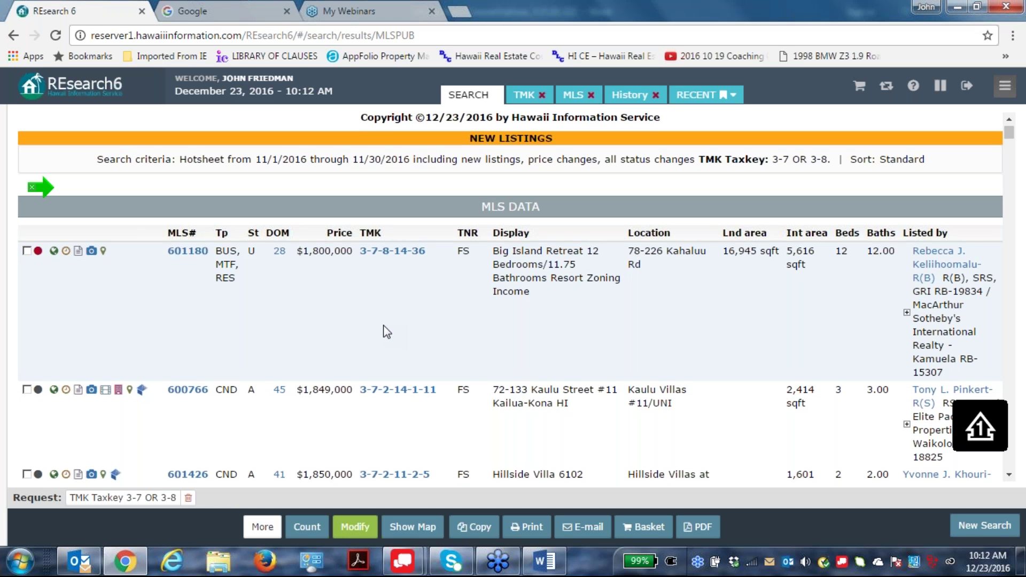
{"action": "scroll", "coordinate": [387, 332], "scroll_direction": "down", "scroll_amount": 2}
{"action": "scroll", "coordinate": [540, 245], "scroll_direction": "down", "scroll_amount": 1}
{"action": "scroll", "coordinate": [543, 251], "scroll_direction": "down", "scroll_amount": 10}
{"action": "scroll", "coordinate": [557, 300], "scroll_direction": "down", "scroll_amount": 12}
{"action": "scroll", "coordinate": [565, 312], "scroll_direction": "down", "scroll_amount": 12}
{"action": "scroll", "coordinate": [568, 313], "scroll_direction": "down", "scroll_amount": 12}
{"action": "scroll", "coordinate": [568, 311], "scroll_direction": "down", "scroll_amount": 12}
{"action": "scroll", "coordinate": [562, 309], "scroll_direction": "down", "scroll_amount": 12}
{"action": "scroll", "coordinate": [562, 331], "scroll_direction": "down", "scroll_amount": 12}
{"action": "scroll", "coordinate": [555, 321], "scroll_direction": "down", "scroll_amount": 12}
{"action": "scroll", "coordinate": [558, 331], "scroll_direction": "down", "scroll_amount": 12}
{"action": "scroll", "coordinate": [573, 348], "scroll_direction": "down", "scroll_amount": 12}
{"action": "scroll", "coordinate": [561, 329], "scroll_direction": "down", "scroll_amount": 12}
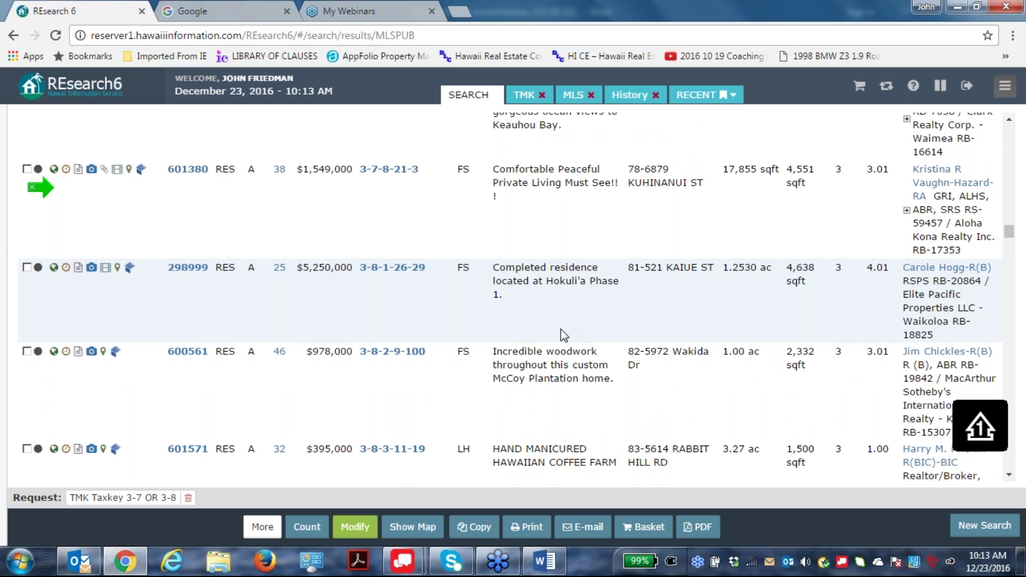
{"action": "scroll", "coordinate": [560, 329], "scroll_direction": "down", "scroll_amount": 12}
{"action": "scroll", "coordinate": [560, 331], "scroll_direction": "down", "scroll_amount": 12}
{"action": "scroll", "coordinate": [556, 325], "scroll_direction": "down", "scroll_amount": 10}
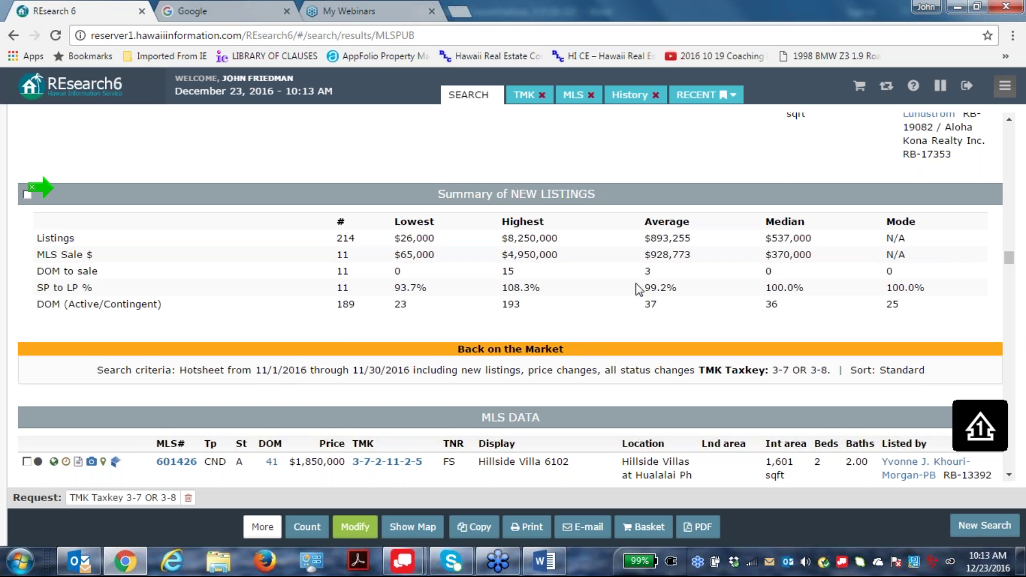
{"action": "scroll", "coordinate": [635, 288], "scroll_direction": "up", "scroll_amount": 4}
{"action": "scroll", "coordinate": [258, 275], "scroll_direction": "down", "scroll_amount": 3}
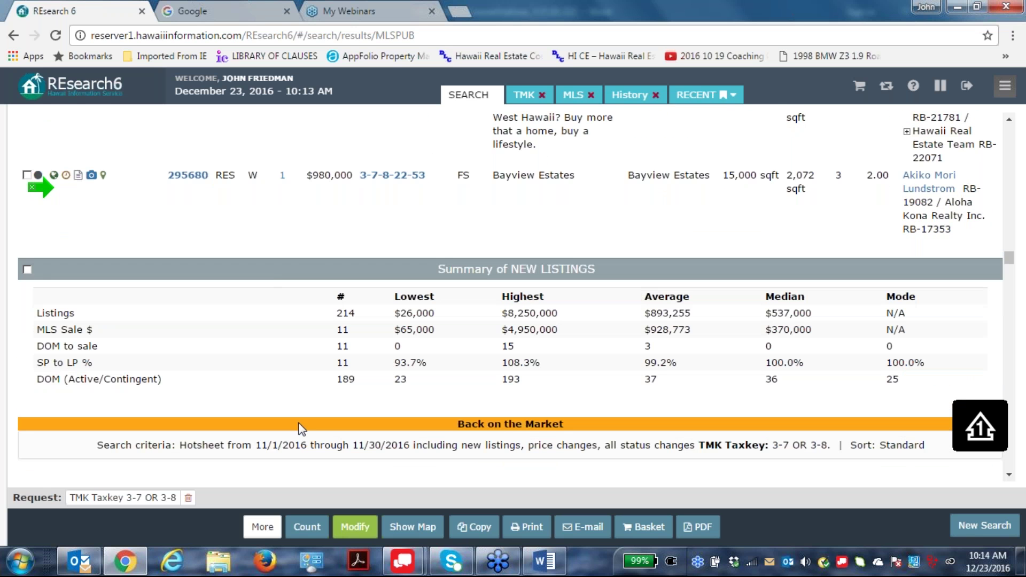
Change the start year to 2015 and rerun the hotsheet for 11/1/2015–11/30/2015.
{"action": "mouse_move", "coordinate": [88, 289]}
{"action": "left_click", "coordinate": [355, 526]}
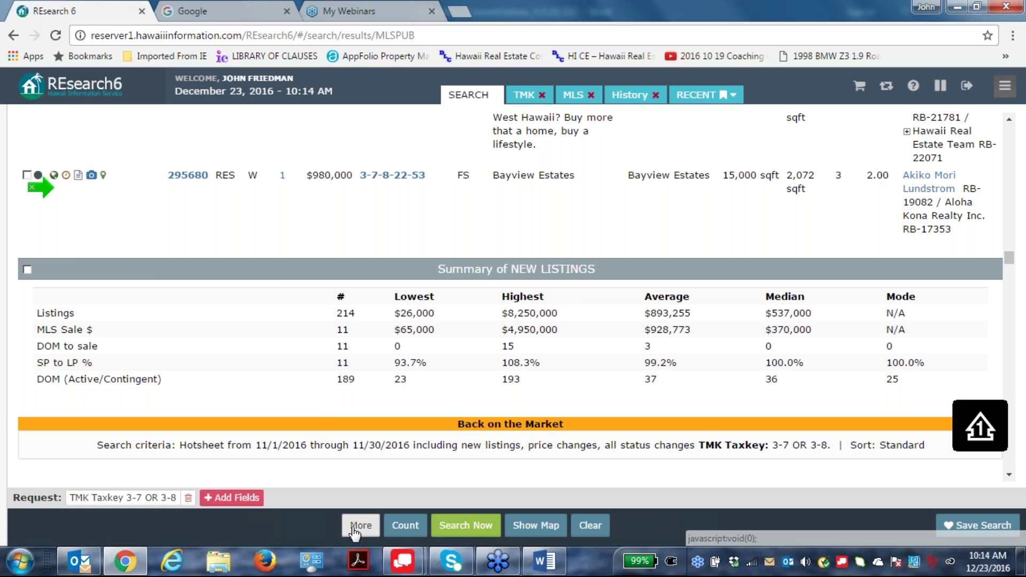
{"action": "scroll", "coordinate": [477, 373], "scroll_direction": "down", "scroll_amount": 1}
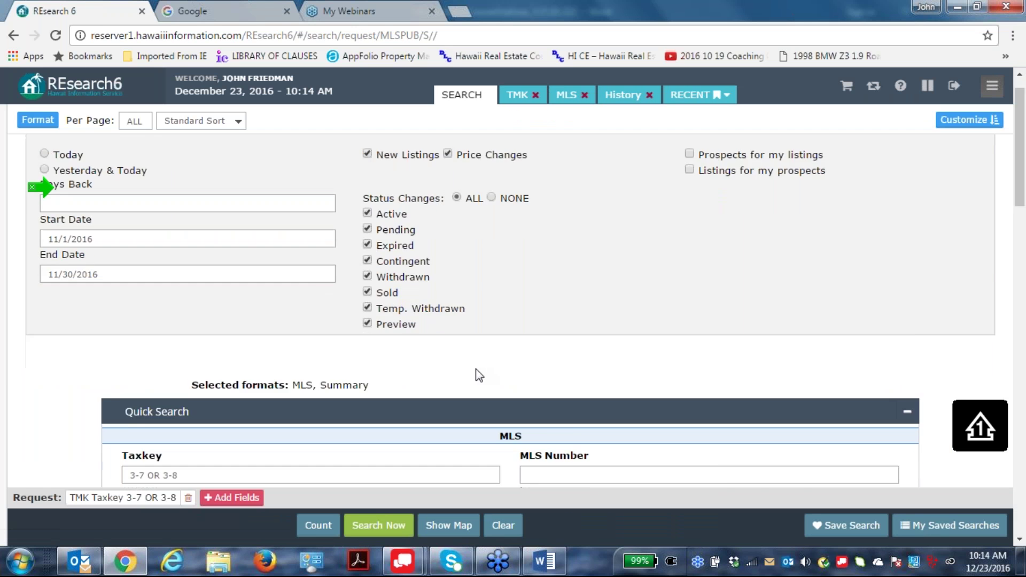
{"action": "scroll", "coordinate": [478, 373], "scroll_direction": "up", "scroll_amount": 1}
{"action": "mouse_move", "coordinate": [14, 282]}
{"action": "left_click", "coordinate": [91, 272]}
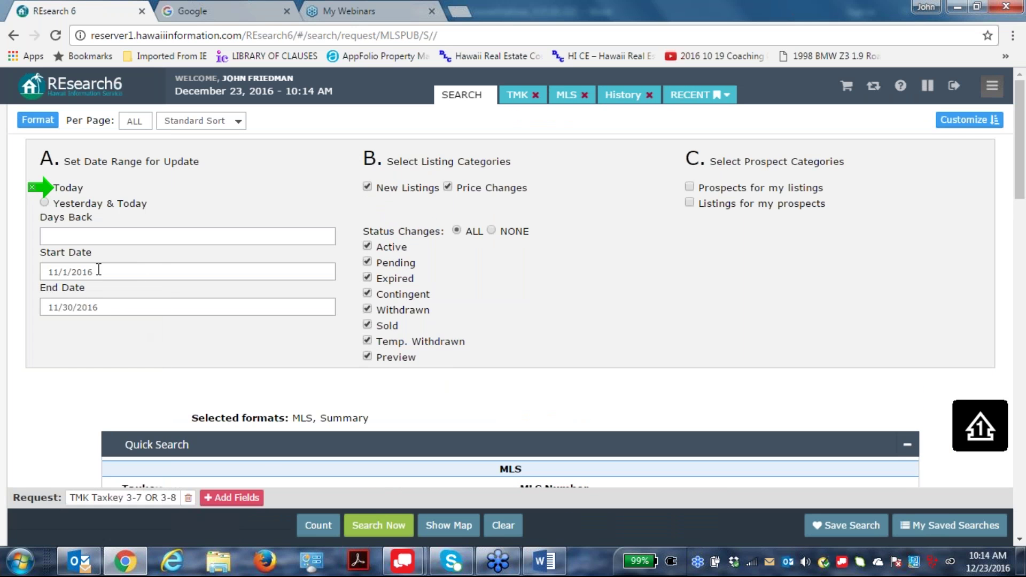
{"action": "key", "text": "BackSpace"}
{"action": "type", "text": "55"}
{"action": "left_click", "coordinate": [378, 525]}
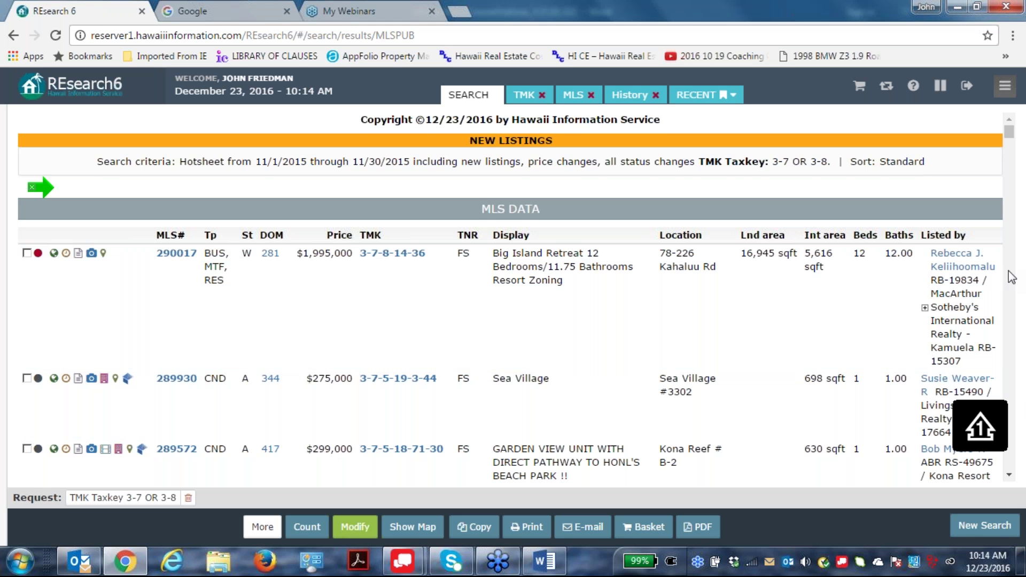
Scroll to the new-listings summary and mark the 395-day average active DOM across 146 listings.
{"action": "scroll", "coordinate": [881, 348], "scroll_direction": "down", "scroll_amount": 3}
{"action": "scroll", "coordinate": [887, 355], "scroll_direction": "down", "scroll_amount": 10}
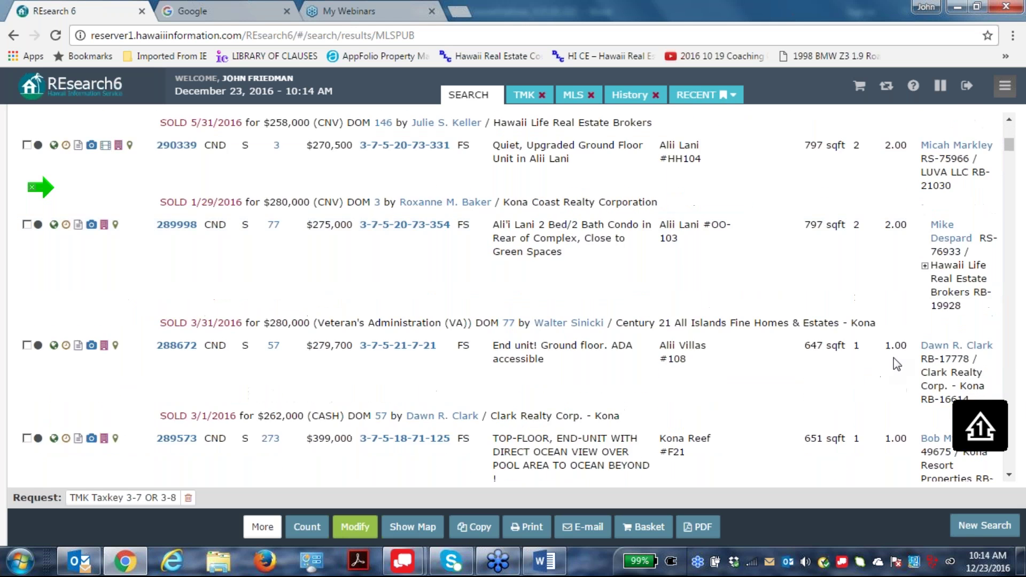
{"action": "scroll", "coordinate": [898, 361], "scroll_direction": "down", "scroll_amount": 10}
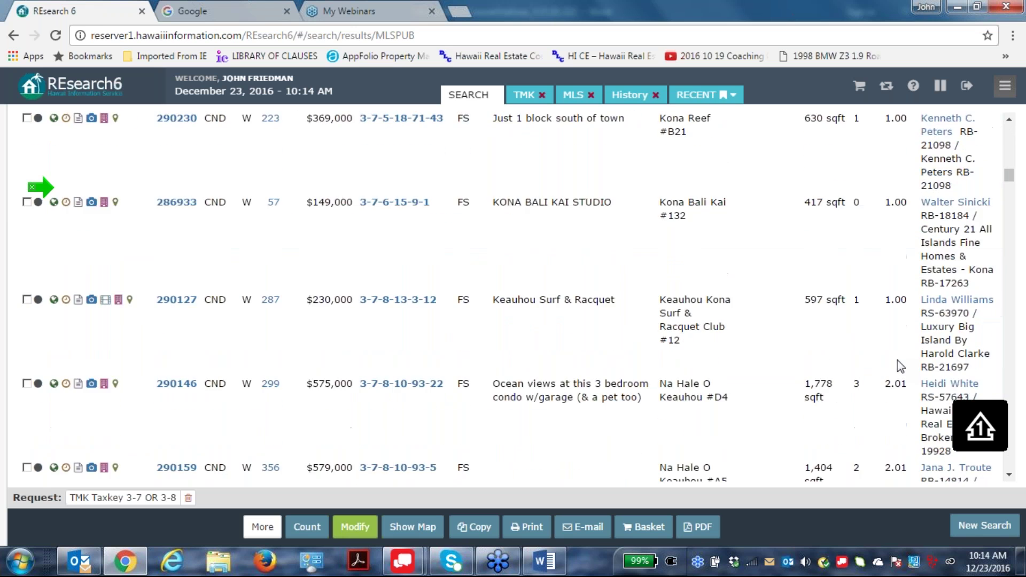
{"action": "scroll", "coordinate": [901, 347], "scroll_direction": "down", "scroll_amount": 10}
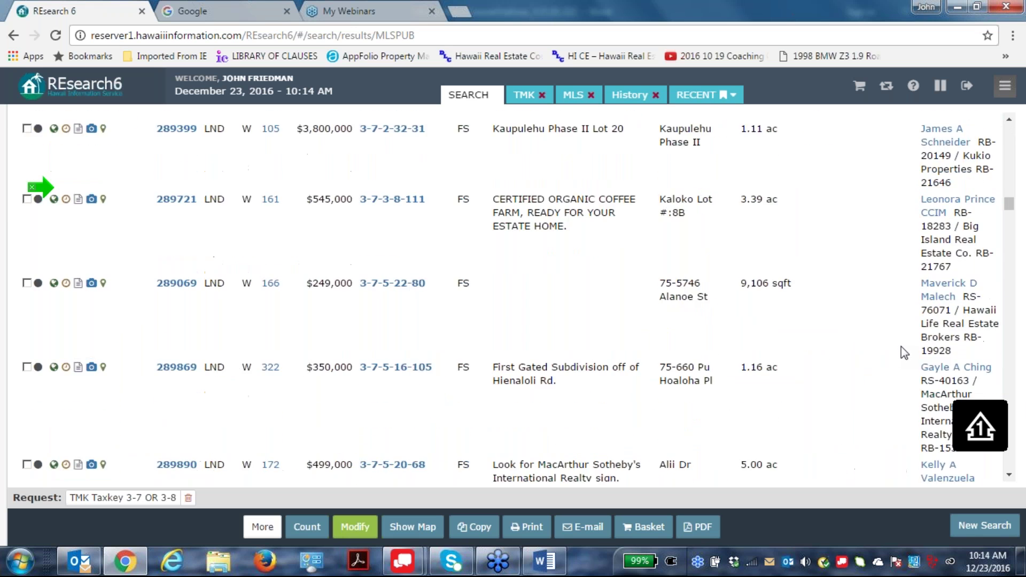
{"action": "scroll", "coordinate": [901, 352], "scroll_direction": "down", "scroll_amount": 10}
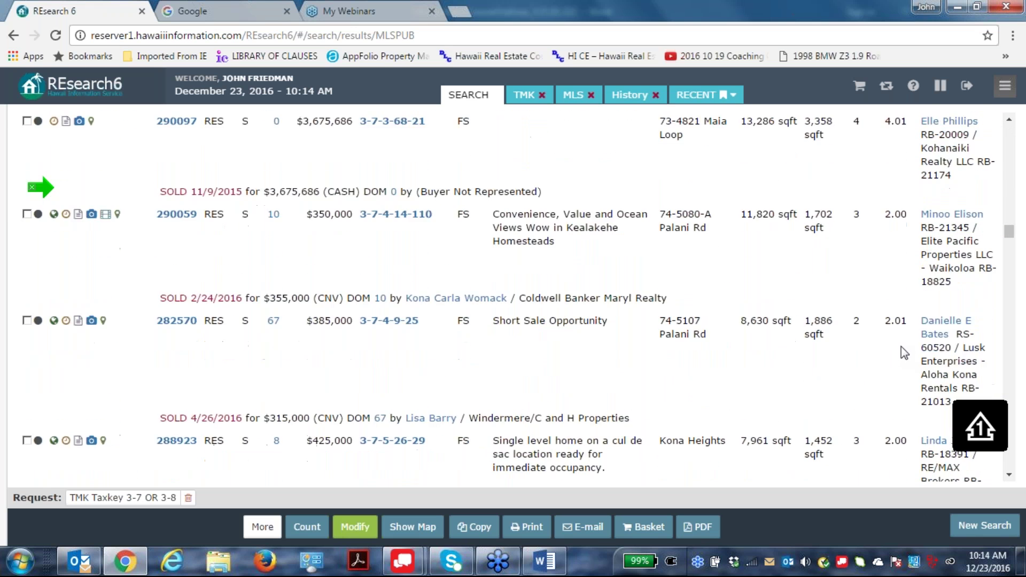
{"action": "scroll", "coordinate": [901, 350], "scroll_direction": "down", "scroll_amount": 10}
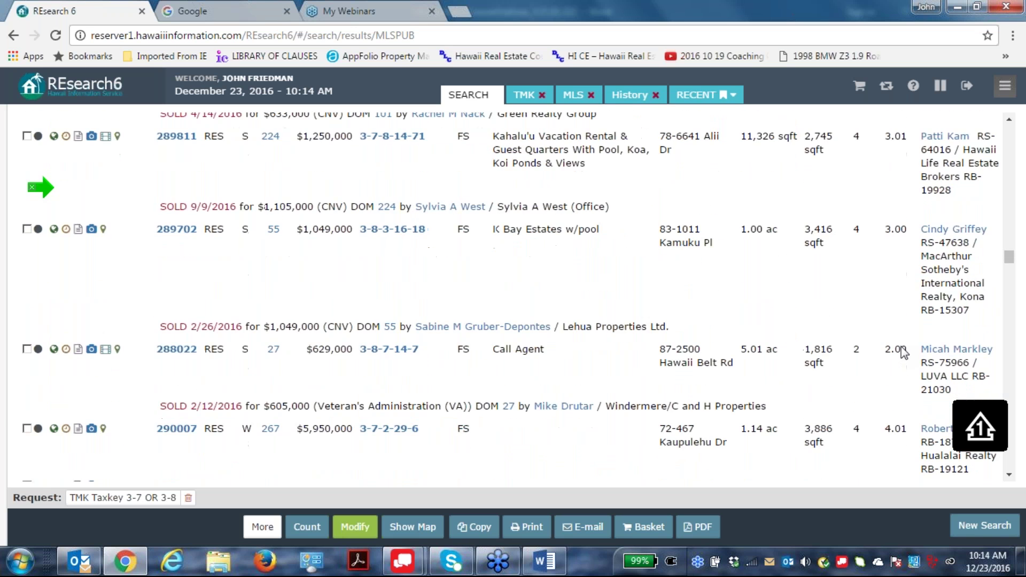
{"action": "scroll", "coordinate": [901, 350], "scroll_direction": "down", "scroll_amount": 10}
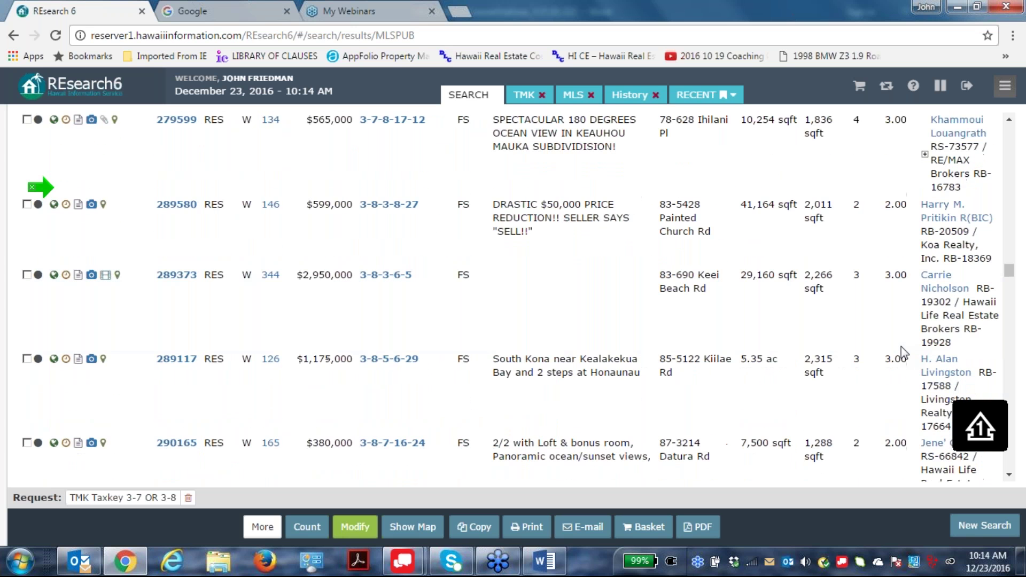
{"action": "scroll", "coordinate": [901, 346], "scroll_direction": "up", "scroll_amount": 1}
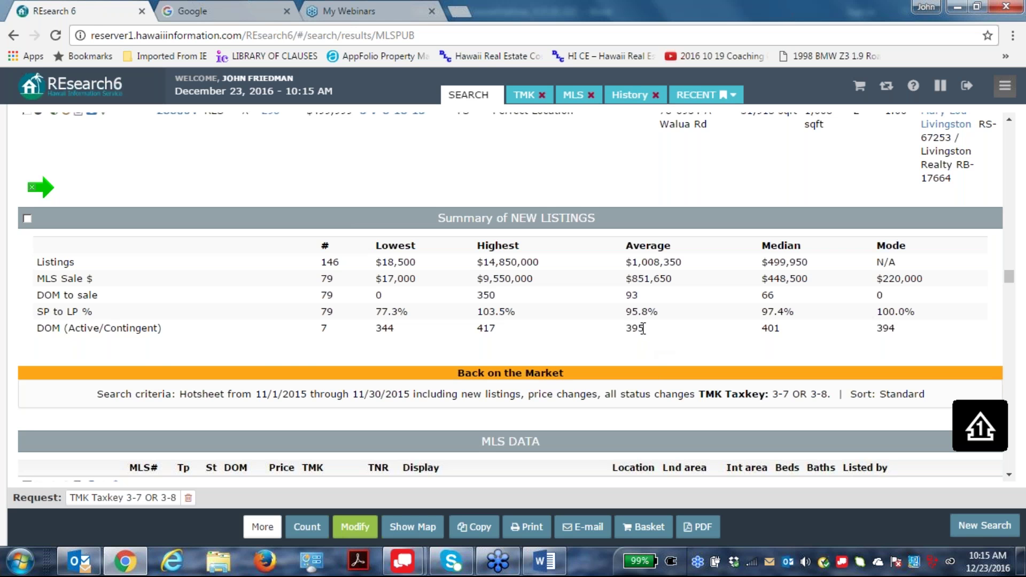
{"action": "double_click", "coordinate": [642, 328]}
Rerun the hotsheet search and return to its search criteria.
{"action": "left_click", "coordinate": [350, 527]}
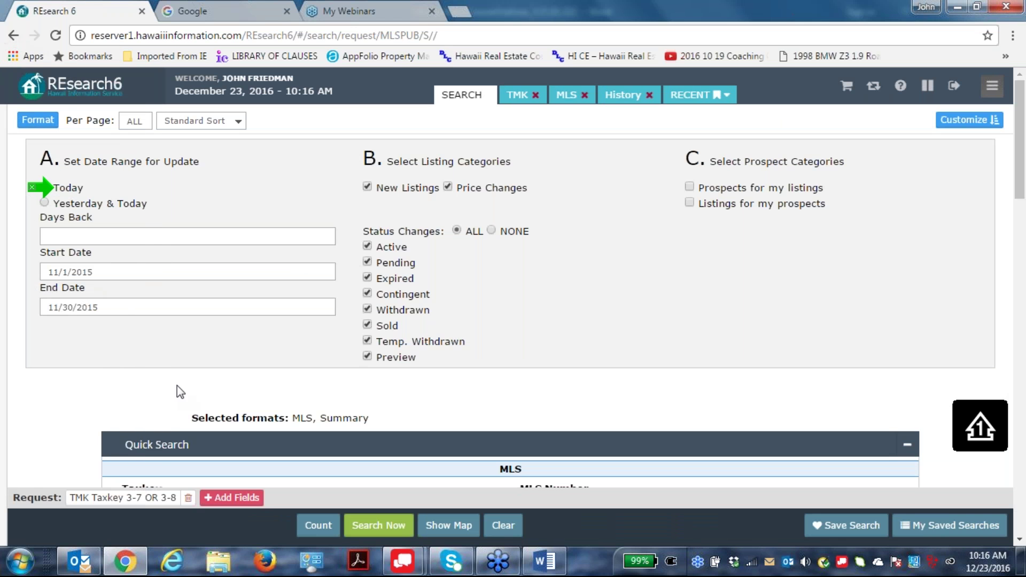
{"action": "left_click", "coordinate": [378, 525]}
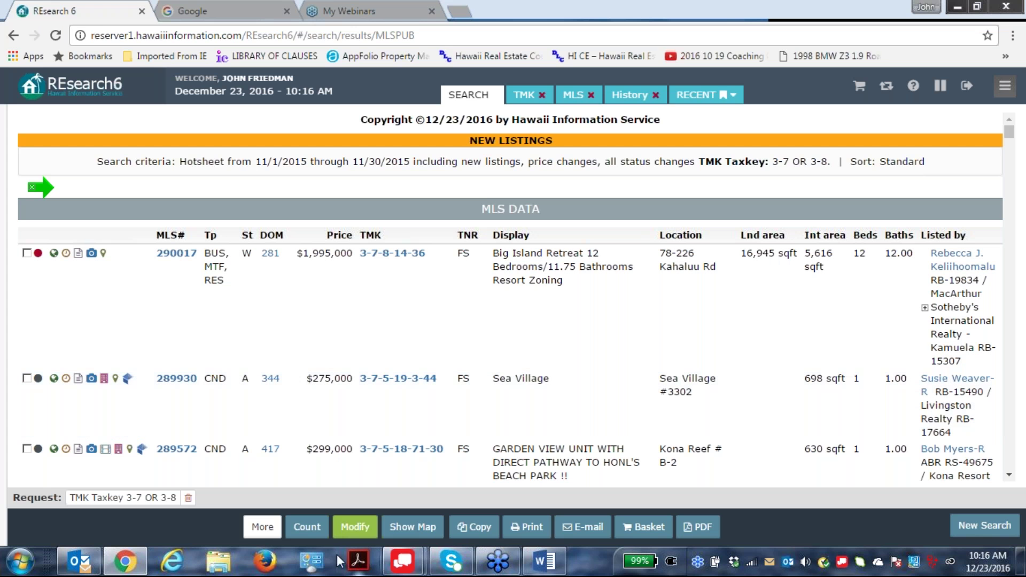
{"action": "left_click", "coordinate": [340, 529]}
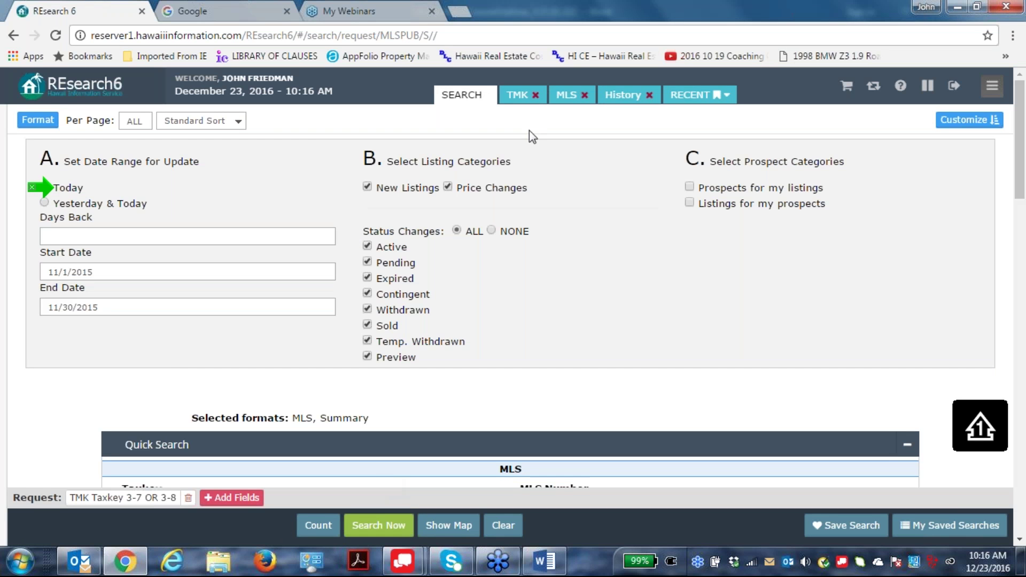
Clear the recent searches list and go back to the search request form.
{"action": "left_click", "coordinate": [716, 96]}
{"action": "left_click", "coordinate": [722, 214]}
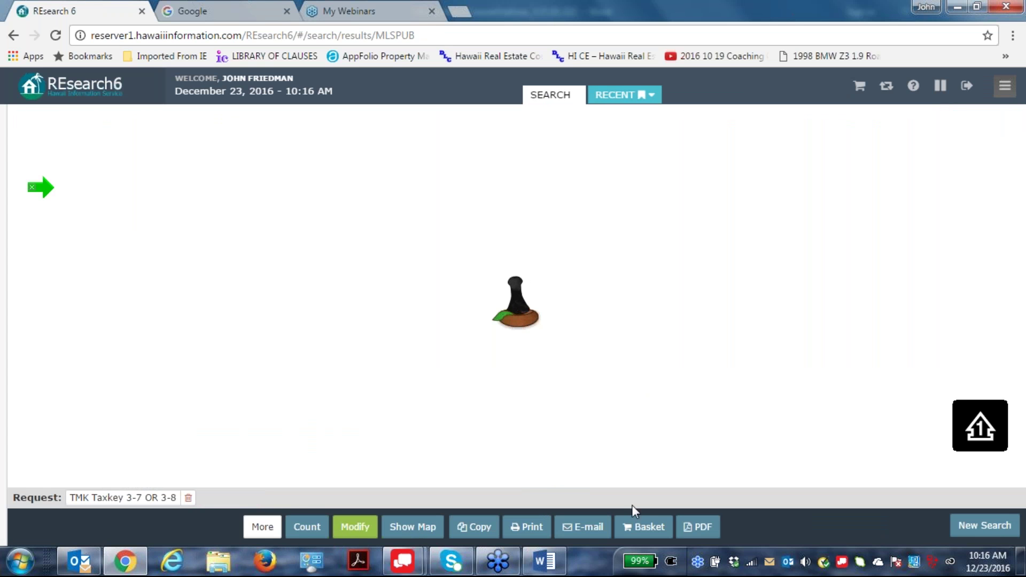
{"action": "left_click", "coordinate": [352, 532]}
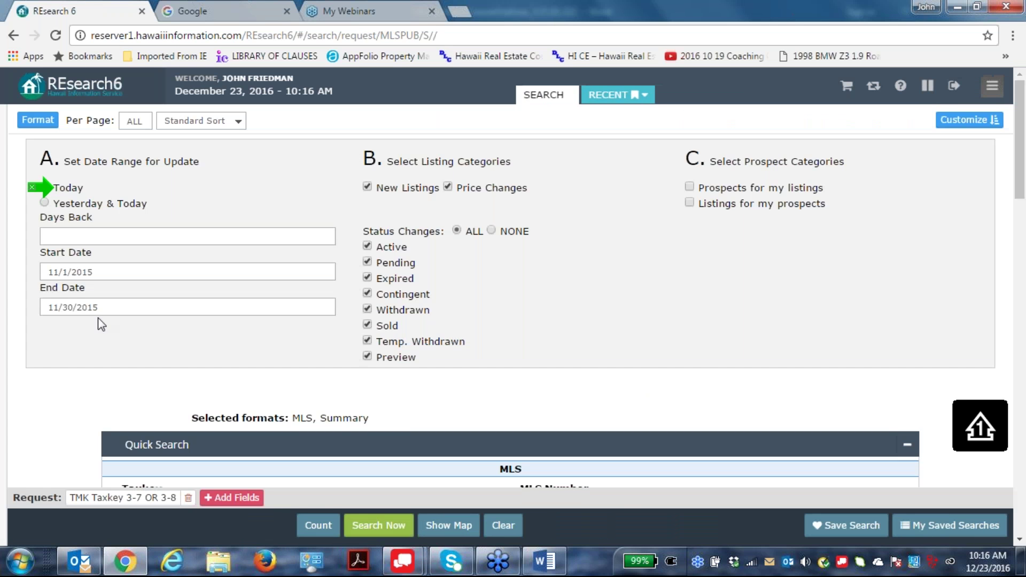
{"action": "left_click", "coordinate": [992, 85]}
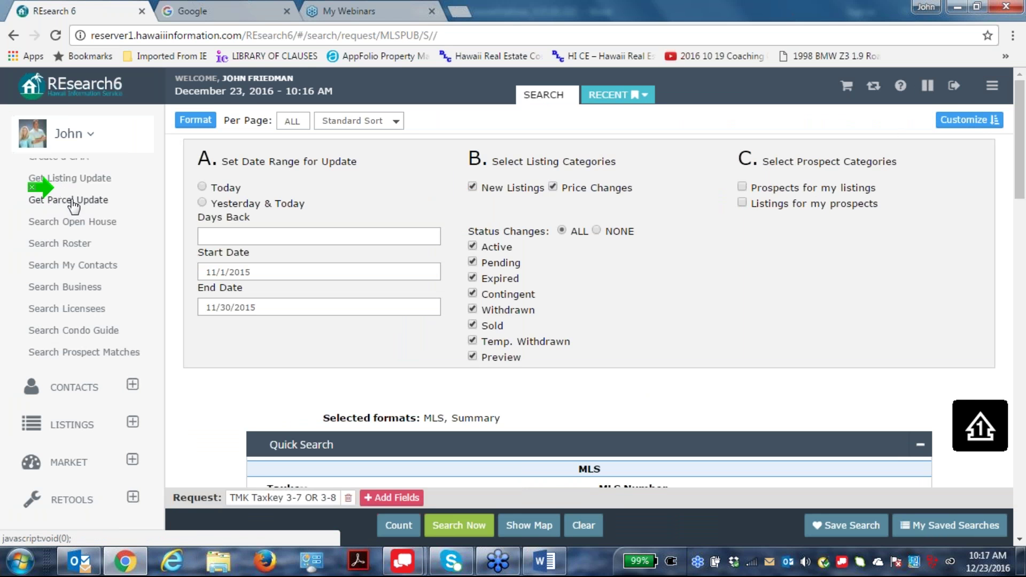
Start a parcel update limited to New Parcels, excluding Sale and General Changes.
{"action": "left_click", "coordinate": [71, 204]}
{"action": "left_click", "coordinate": [72, 203]}
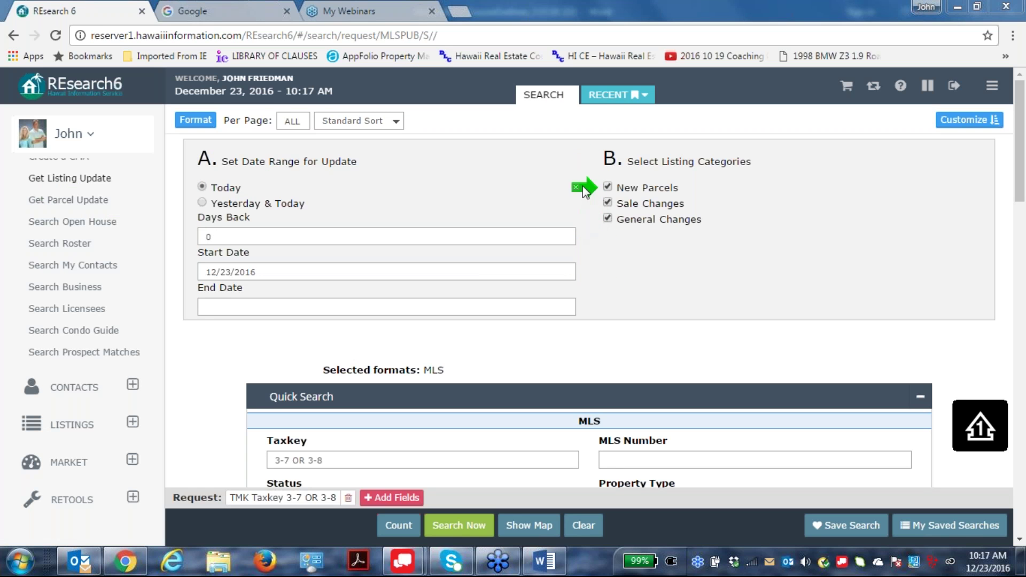
{"action": "left_click", "coordinate": [608, 219]}
{"action": "left_click", "coordinate": [608, 203]}
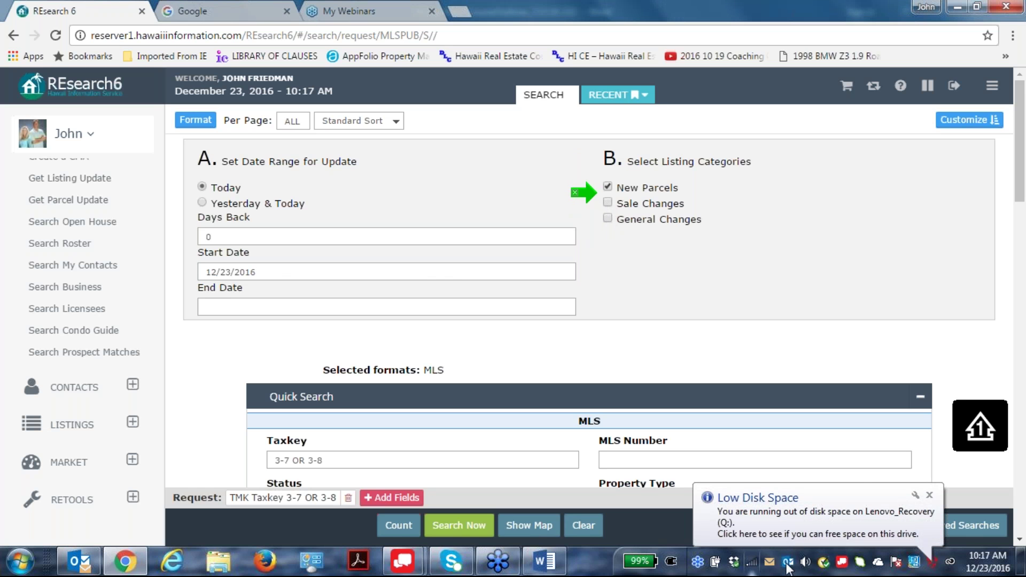
{"action": "left_click", "coordinate": [930, 495]}
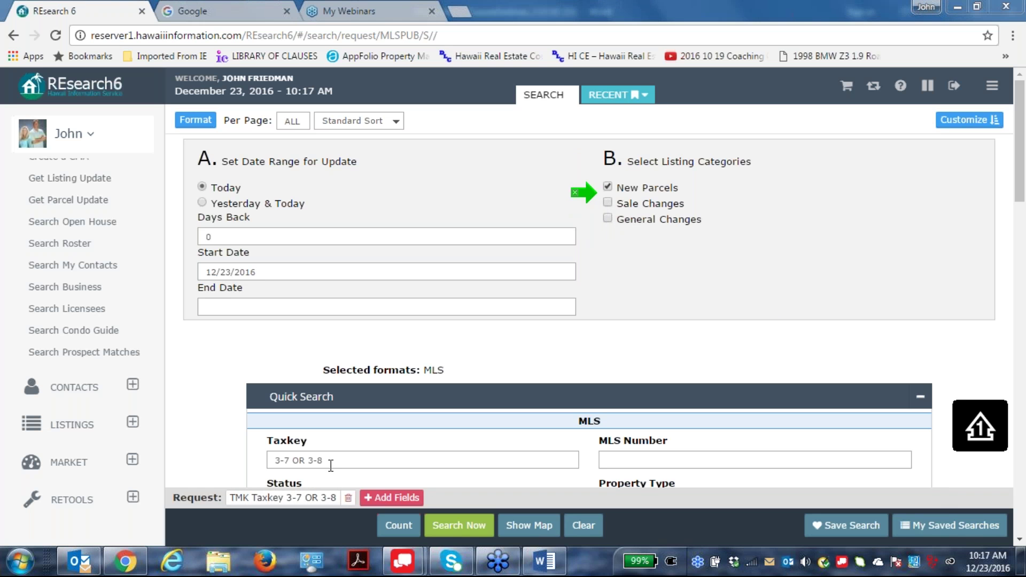
Replace the taxkey criteria with 4 and apply a 180-day range back from 6/26/2016.
{"action": "left_click_drag", "start_coordinate": [324, 460], "coordinate": [31, 462]}
{"action": "type", "text": "4"}
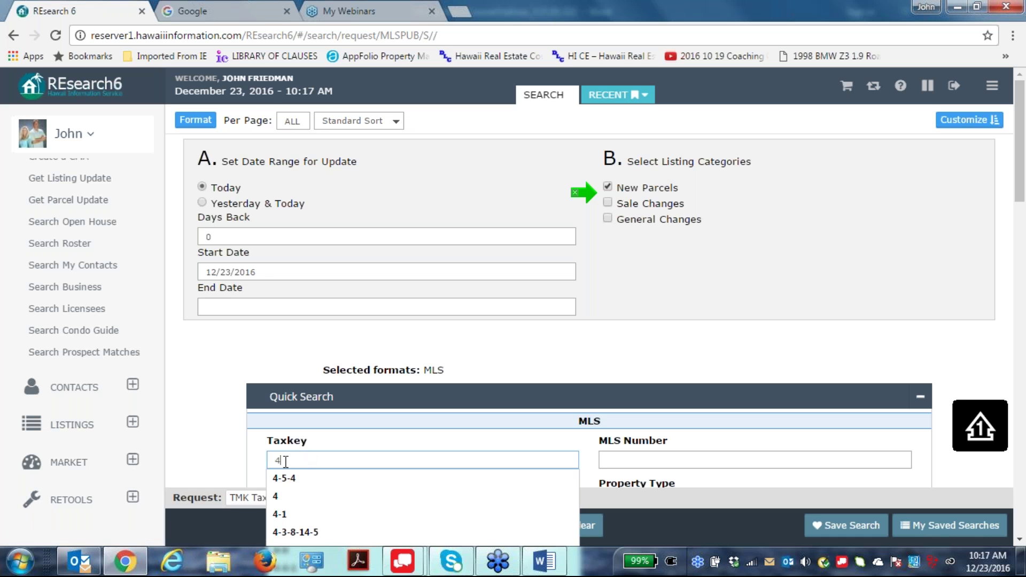
{"action": "left_click", "coordinate": [735, 278]}
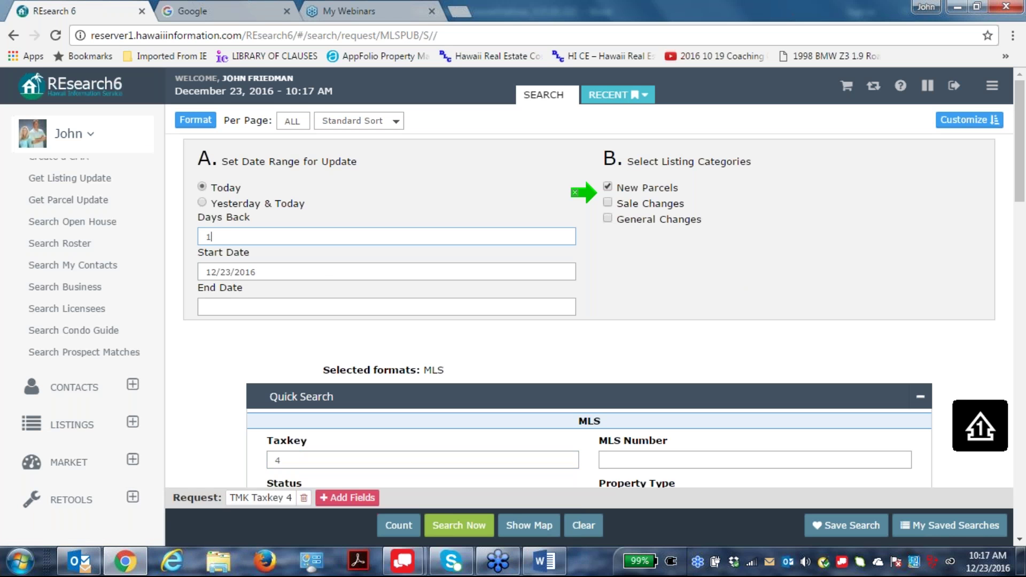
{"action": "left_click", "coordinate": [309, 261]}
{"action": "left_click", "coordinate": [988, 84]}
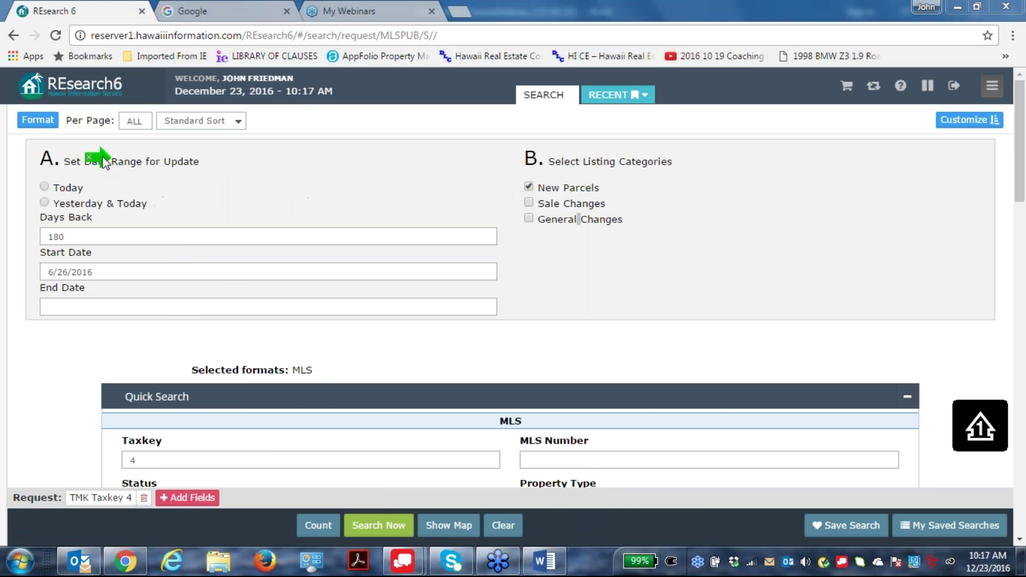
Switch output from MLS to TMK and Summary formats and run the new parcel search.
{"action": "left_click", "coordinate": [38, 120]}
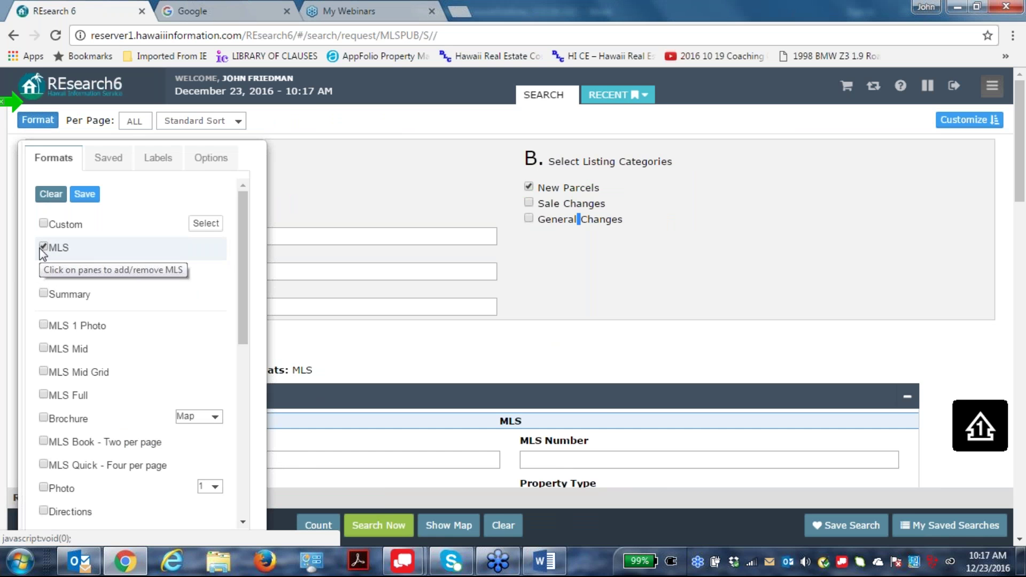
{"action": "left_click", "coordinate": [41, 248]}
{"action": "left_click", "coordinate": [43, 270]}
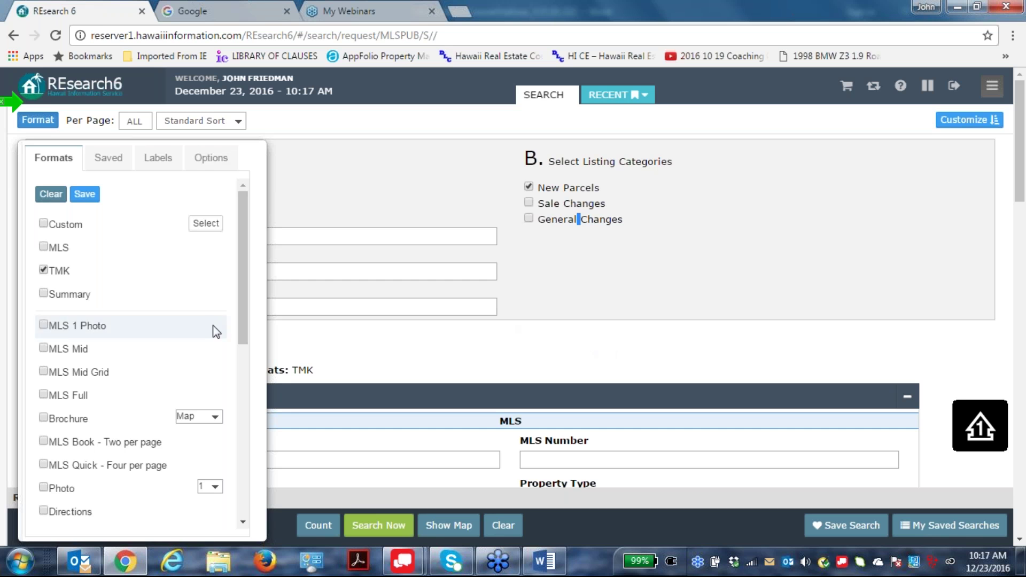
{"action": "left_click", "coordinate": [41, 296]}
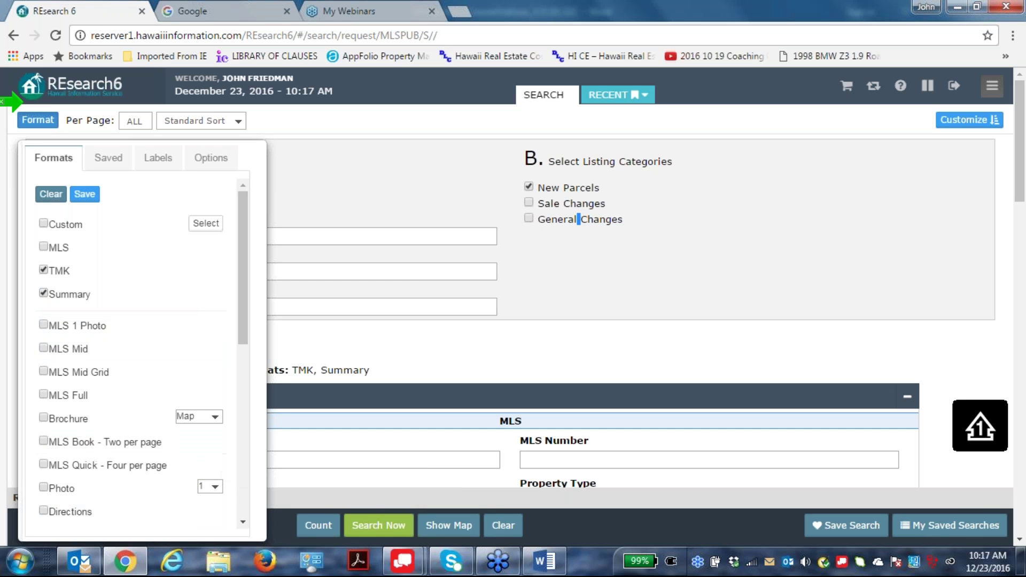
{"action": "left_click", "coordinate": [377, 527]}
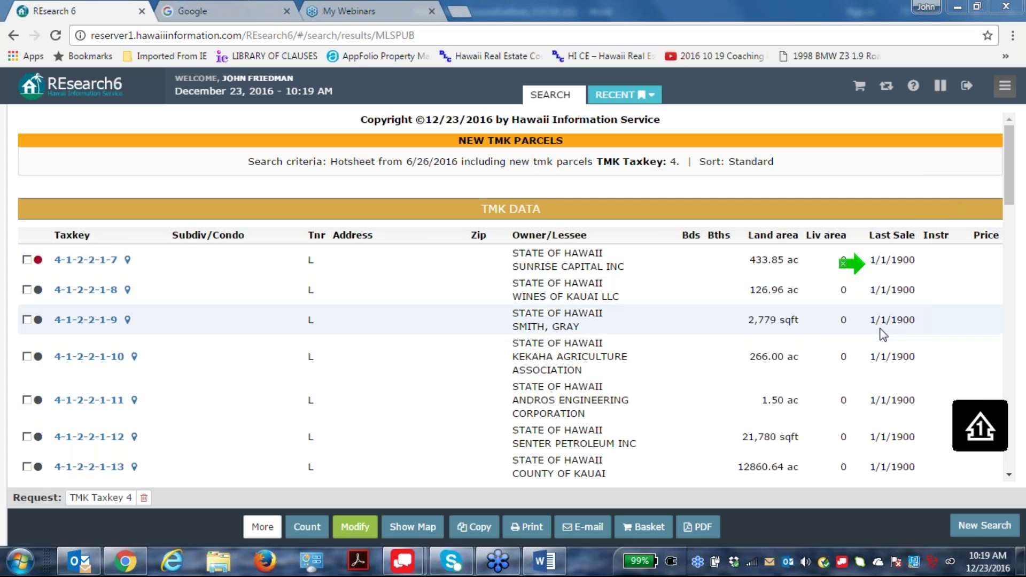
Scroll the taxkey 4 results to the Kainani Villas parcels 4-2-6-21-5-1 through 4-2-6-21-5-16.
{"action": "left_click", "coordinate": [1008, 474]}
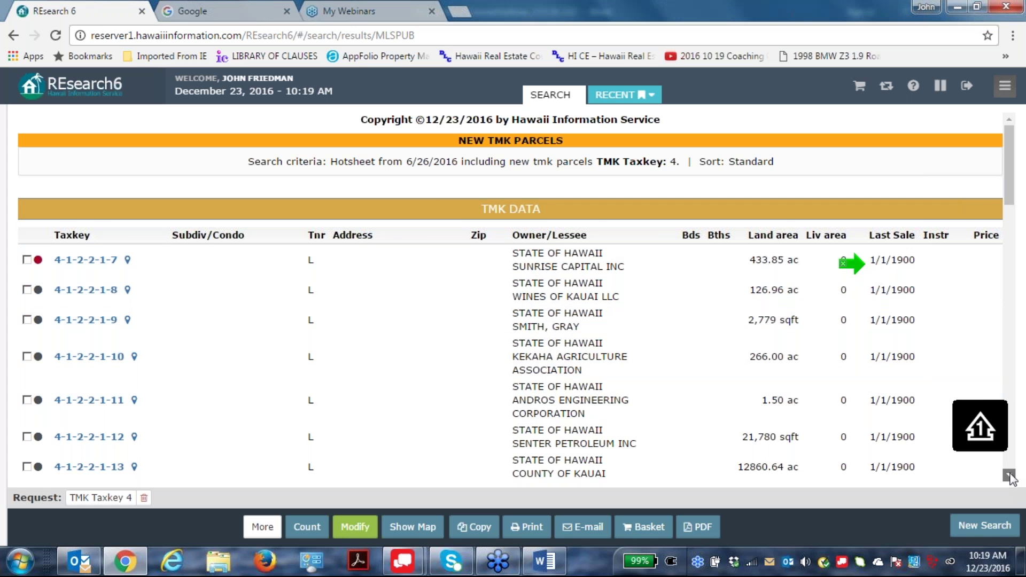
{"action": "left_click", "coordinate": [1009, 474]}
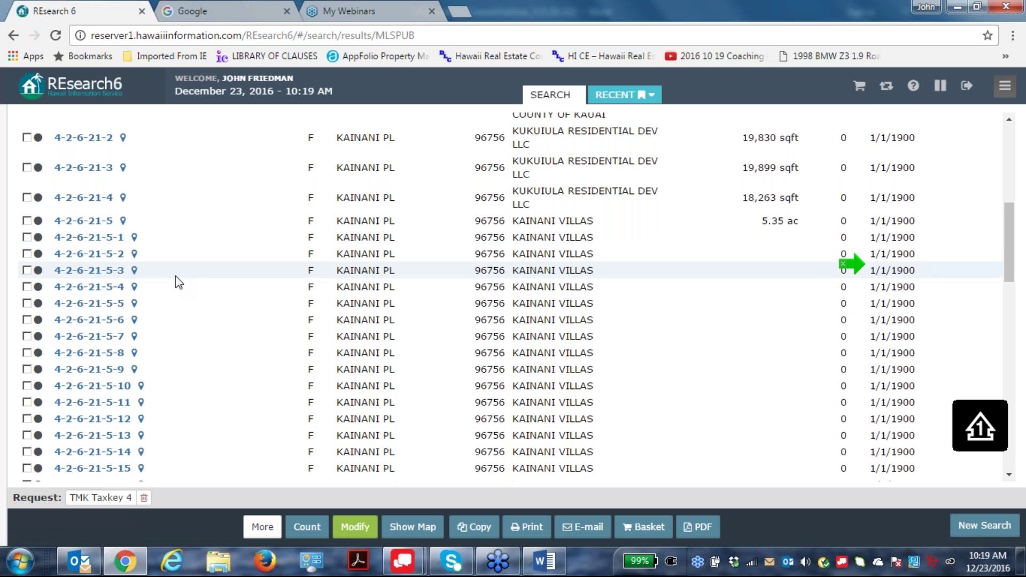
{"action": "scroll", "coordinate": [175, 276], "scroll_direction": "up", "scroll_amount": 1}
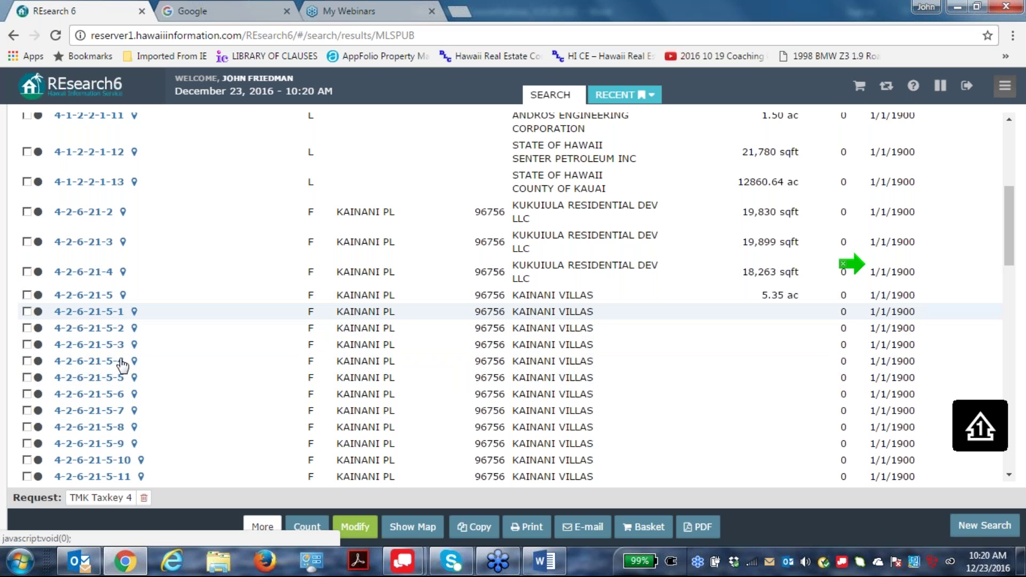
{"action": "scroll", "coordinate": [220, 384], "scroll_direction": "down", "scroll_amount": 7}
{"action": "scroll", "coordinate": [218, 386], "scroll_direction": "up", "scroll_amount": 3}
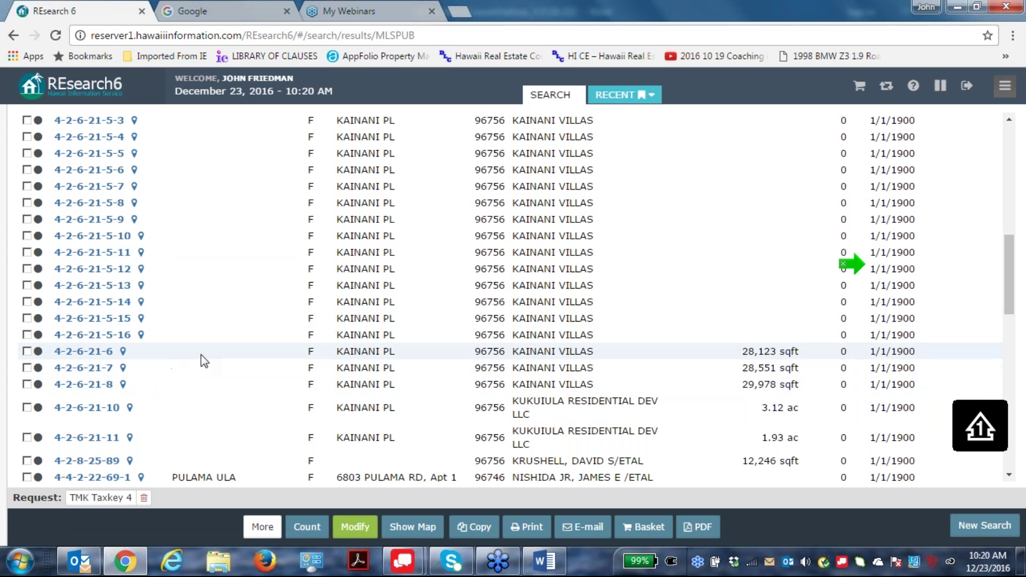
{"action": "scroll", "coordinate": [204, 361], "scroll_direction": "up", "scroll_amount": 1}
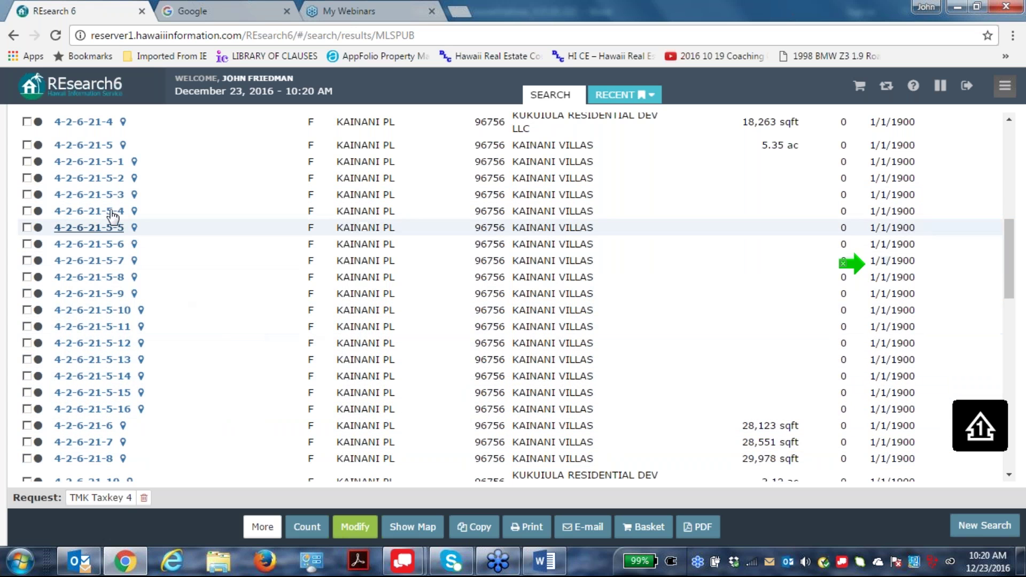
{"action": "left_click", "coordinate": [89, 245]}
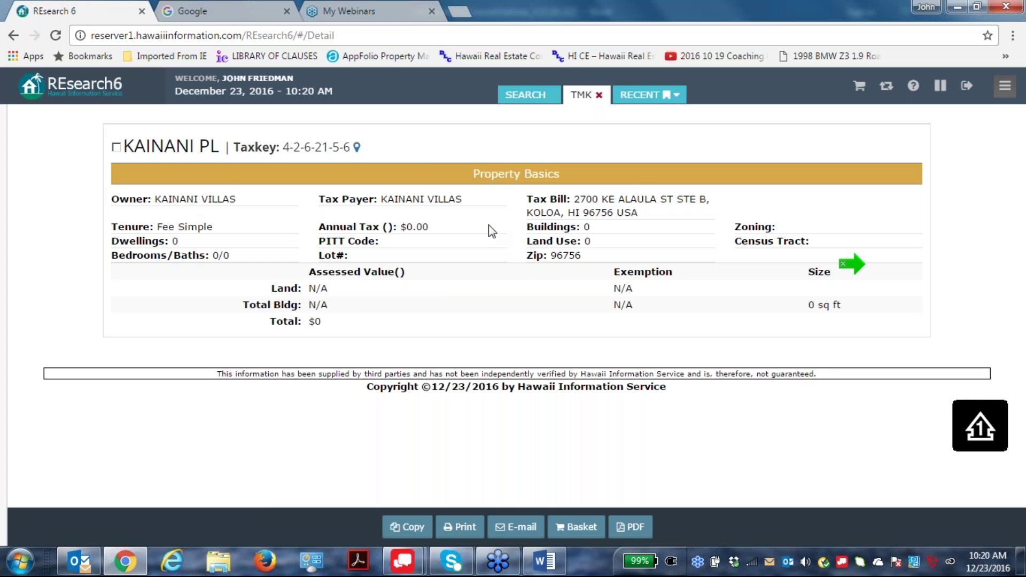
{"action": "left_click_drag", "start_coordinate": [571, 199], "coordinate": [640, 217]}
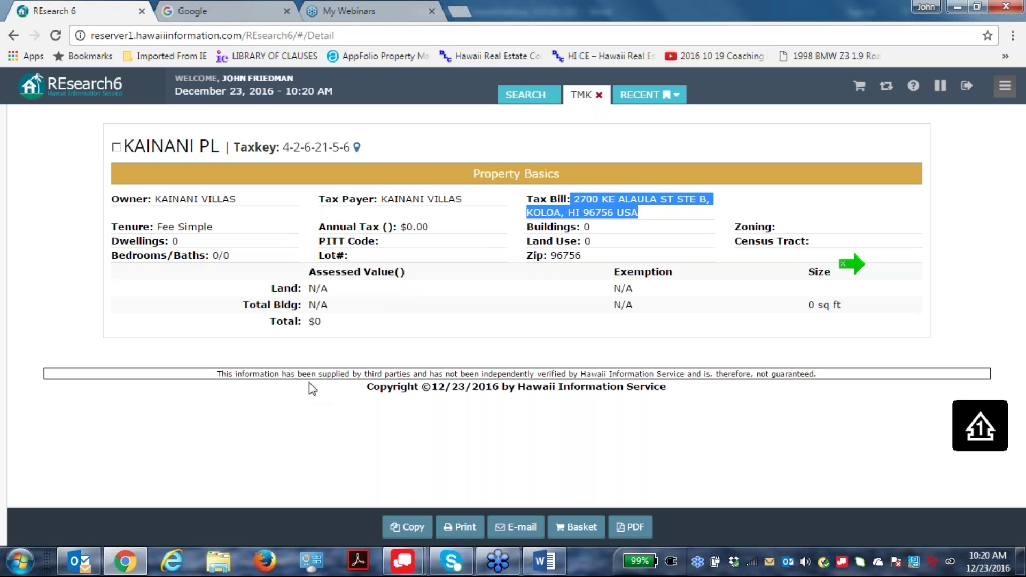
{"action": "left_click", "coordinate": [321, 357]}
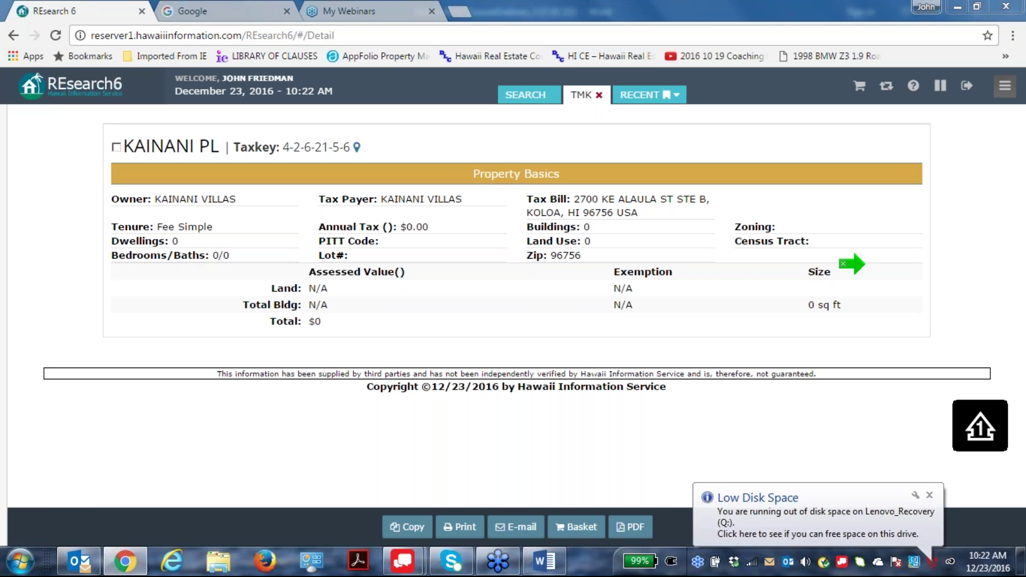
{"action": "left_click", "coordinate": [13, 34]}
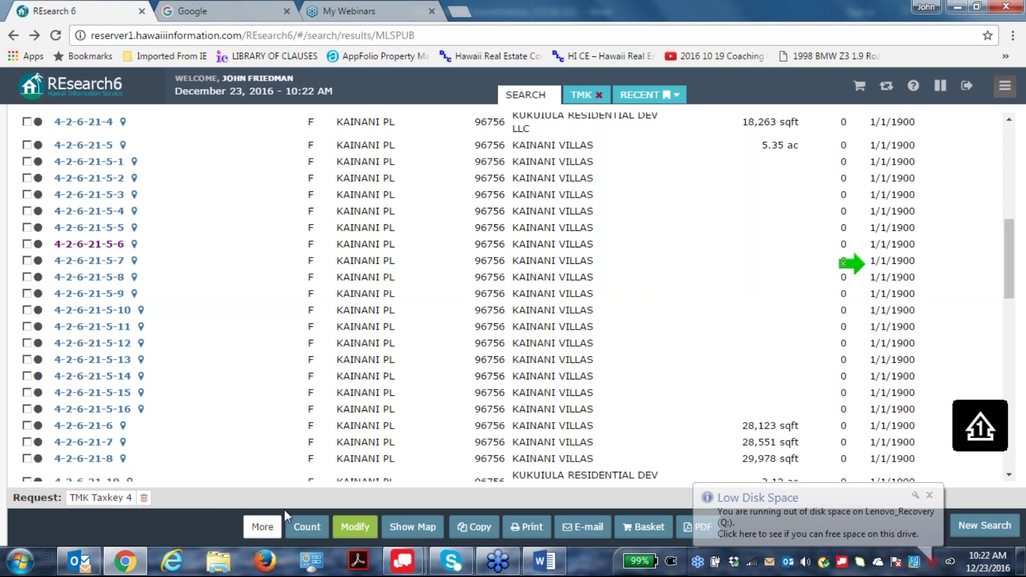
{"action": "scroll", "coordinate": [631, 342], "scroll_direction": "down", "scroll_amount": 3}
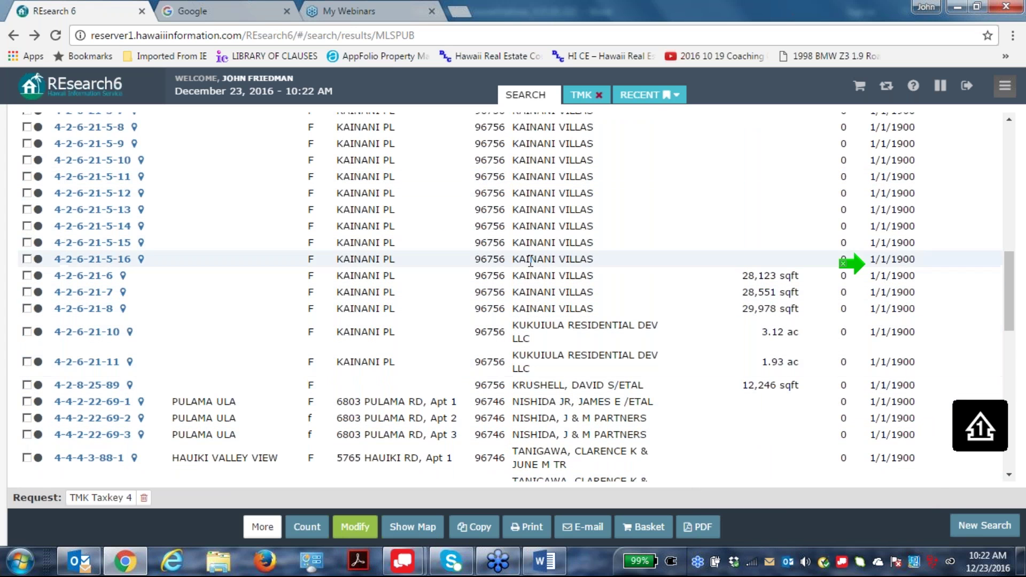
{"action": "scroll", "coordinate": [725, 435], "scroll_direction": "down", "scroll_amount": 3}
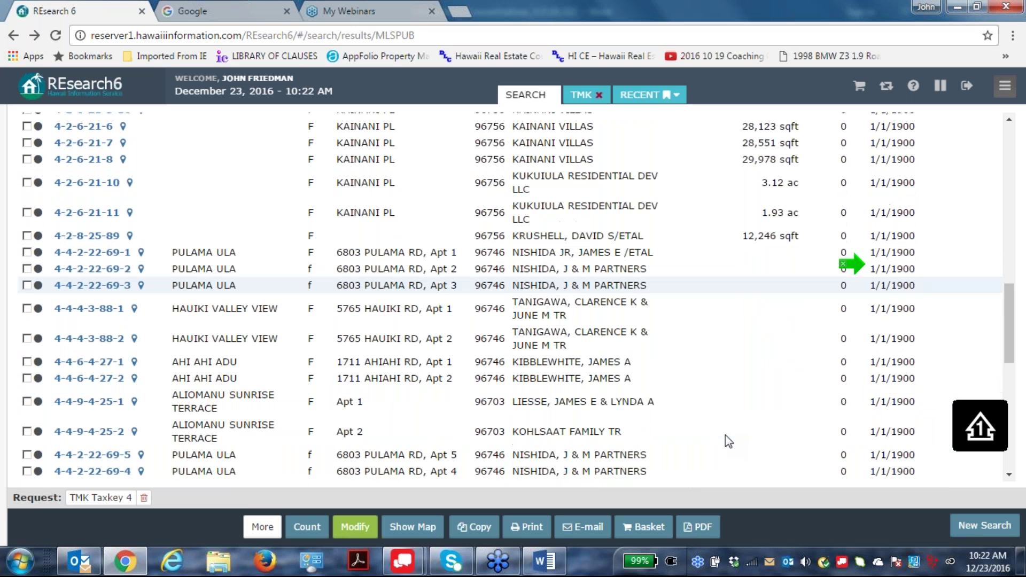
{"action": "left_click", "coordinate": [81, 253]}
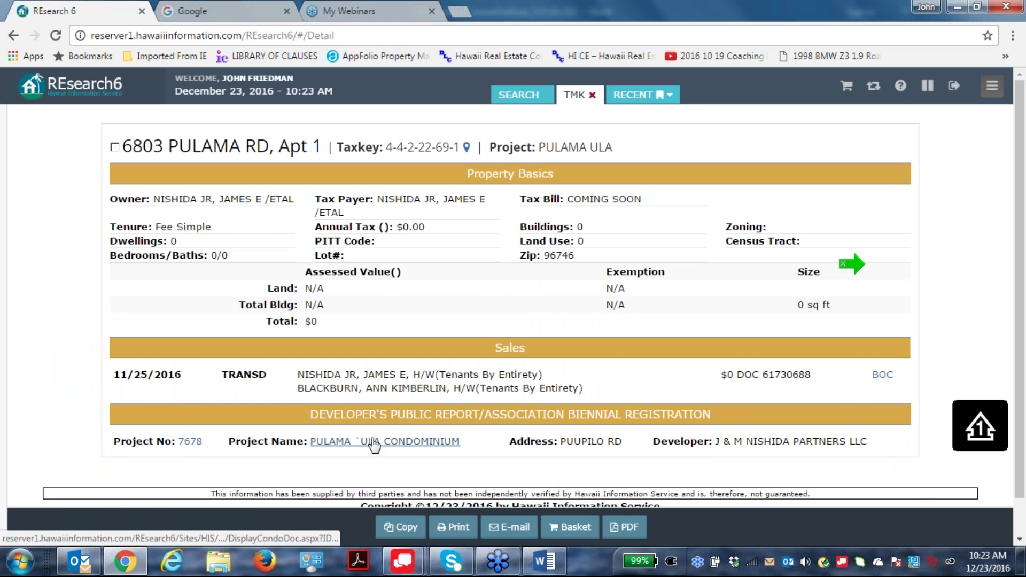
{"action": "left_click", "coordinate": [13, 35]}
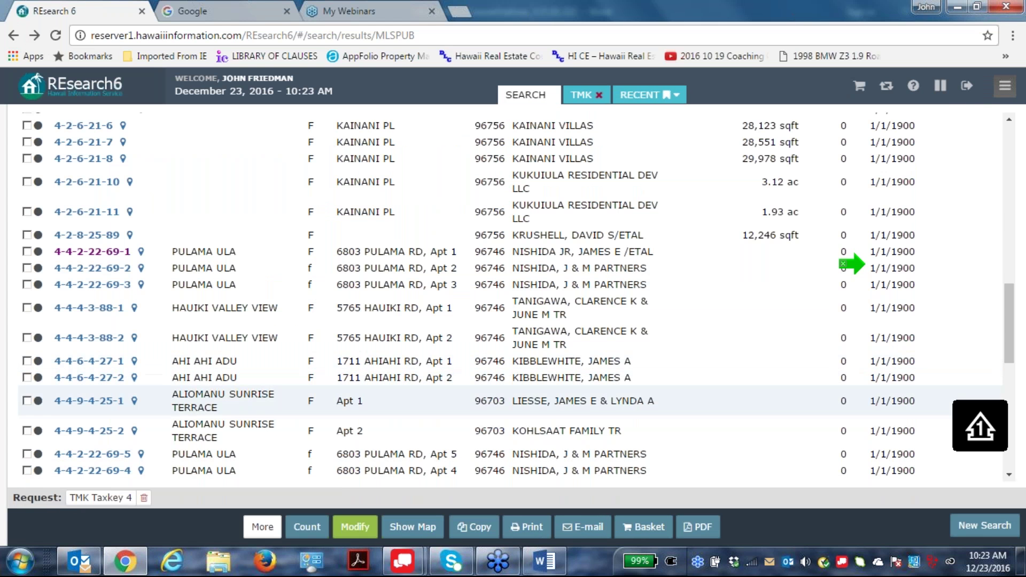
{"action": "scroll", "coordinate": [590, 421], "scroll_direction": "down", "scroll_amount": 1}
{"action": "scroll", "coordinate": [591, 421], "scroll_direction": "down", "scroll_amount": 1}
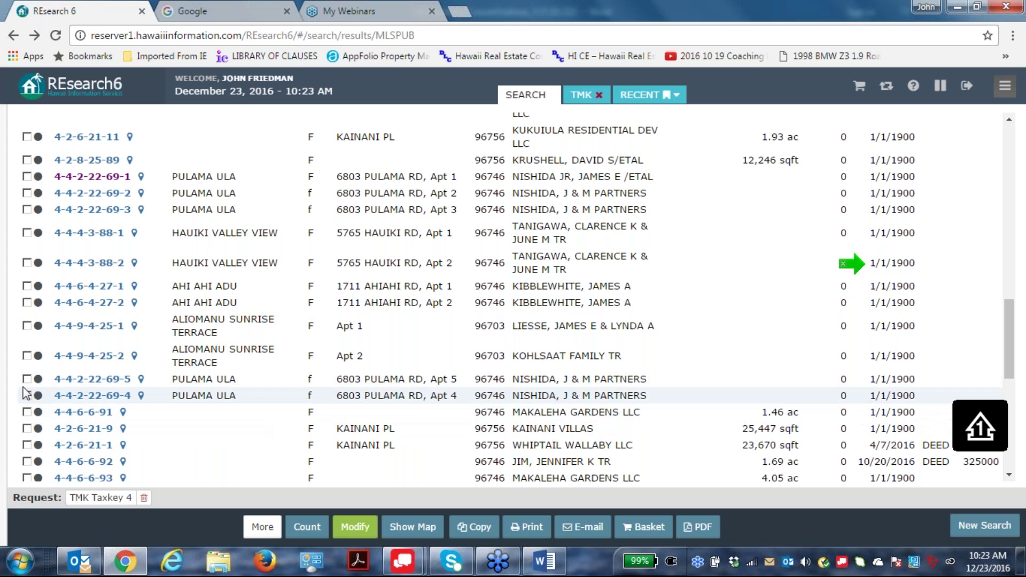
Open parcel 4-4-2-22-69-5 and follow its Project No 7678 link to DCCA.
{"action": "left_click", "coordinate": [91, 379]}
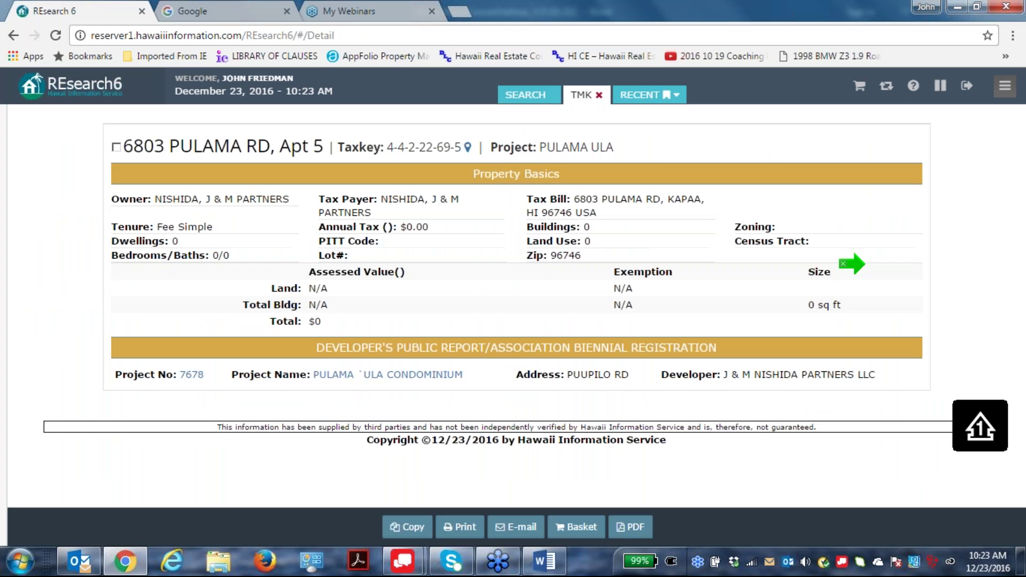
{"action": "left_click", "coordinate": [192, 375]}
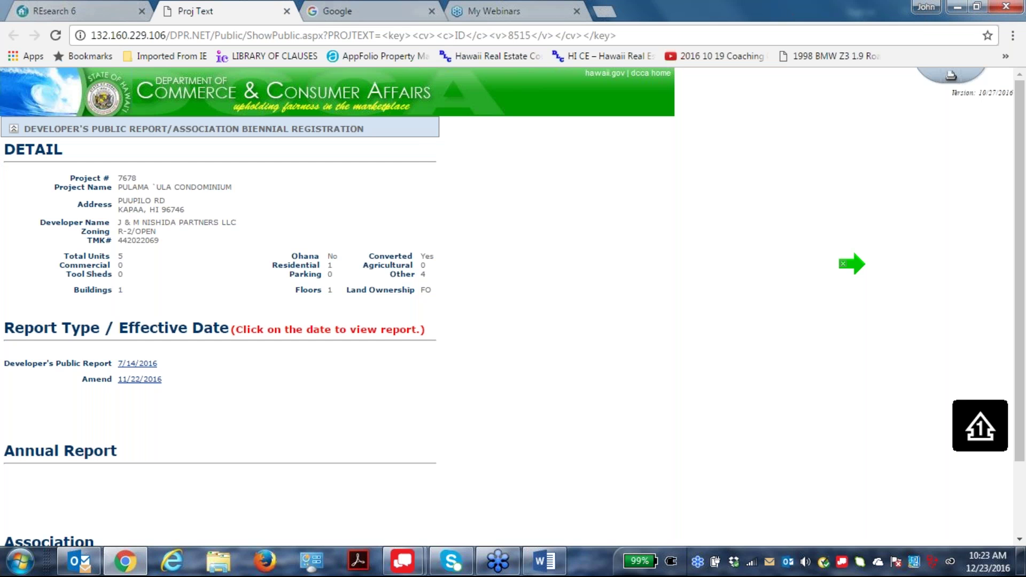
{"action": "left_click", "coordinate": [287, 11]}
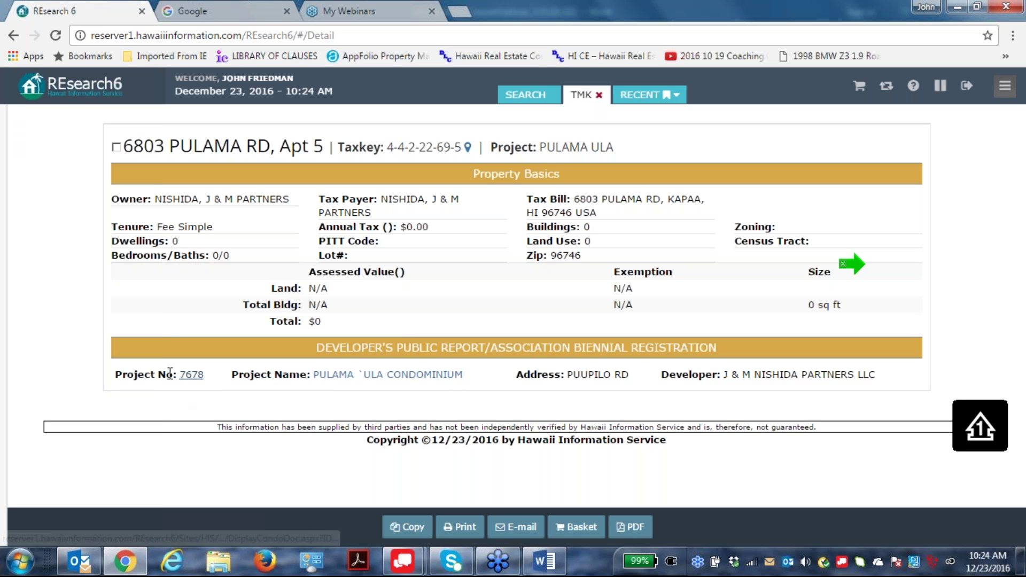
{"action": "left_click", "coordinate": [392, 376]}
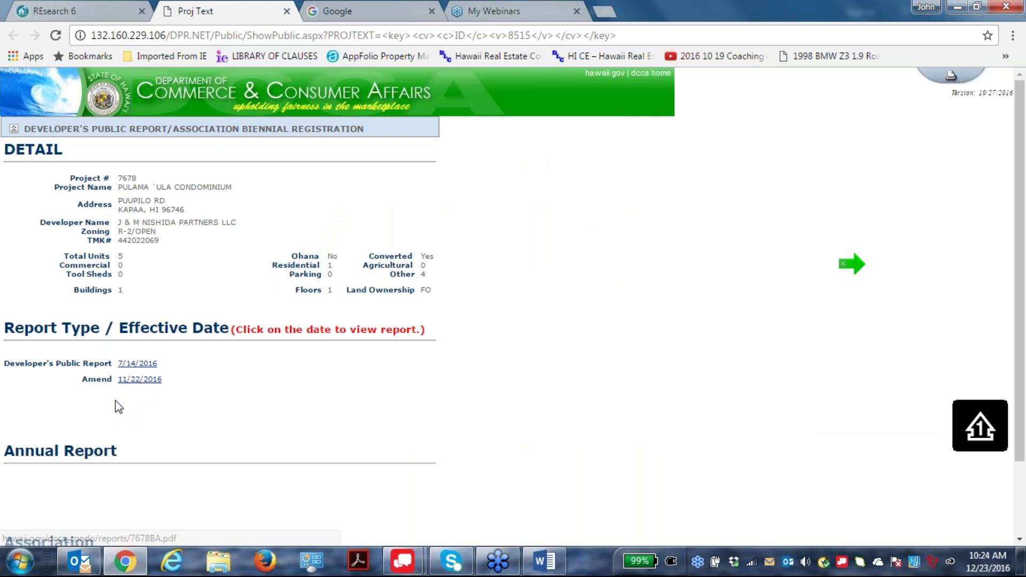
Open the 7/14/2016 public report PDF and scroll to page 14, Persons Connected with the Project.
{"action": "left_click", "coordinate": [137, 367]}
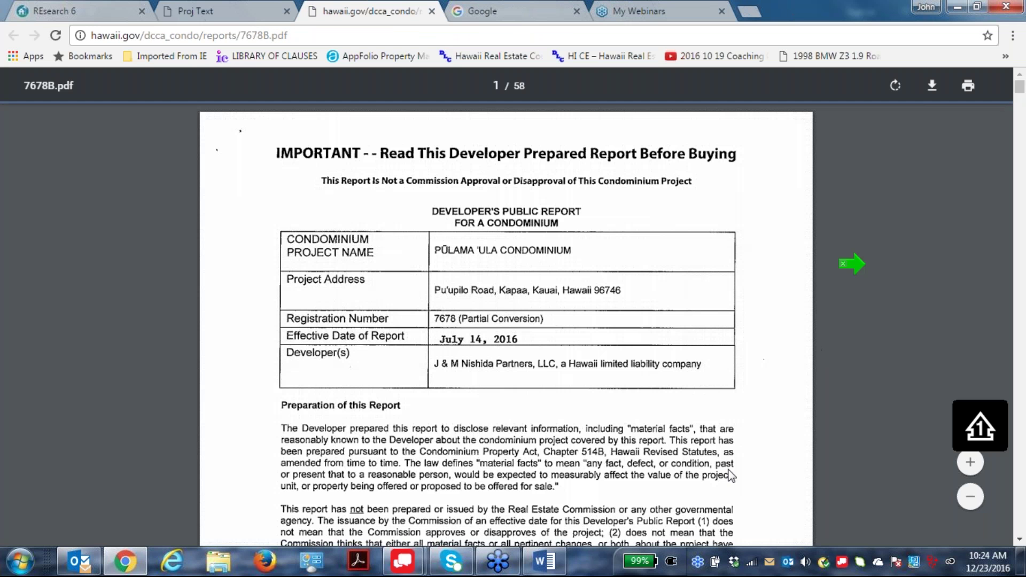
{"action": "scroll", "coordinate": [652, 382], "scroll_direction": "down", "scroll_amount": 3}
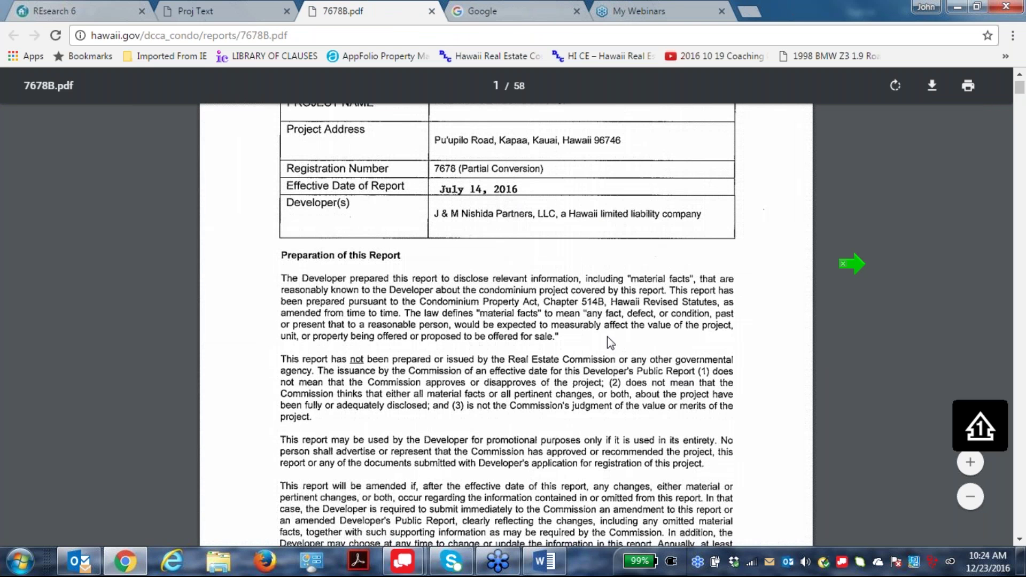
{"action": "scroll", "coordinate": [634, 358], "scroll_direction": "down", "scroll_amount": 1}
{"action": "scroll", "coordinate": [635, 358], "scroll_direction": "down", "scroll_amount": 15}
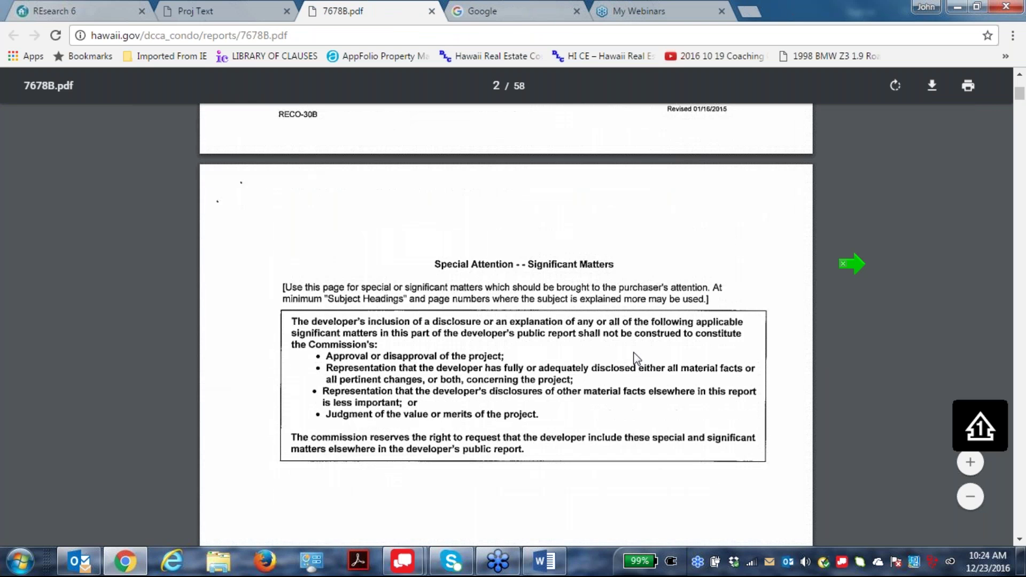
{"action": "scroll", "coordinate": [642, 372], "scroll_direction": "down", "scroll_amount": 8}
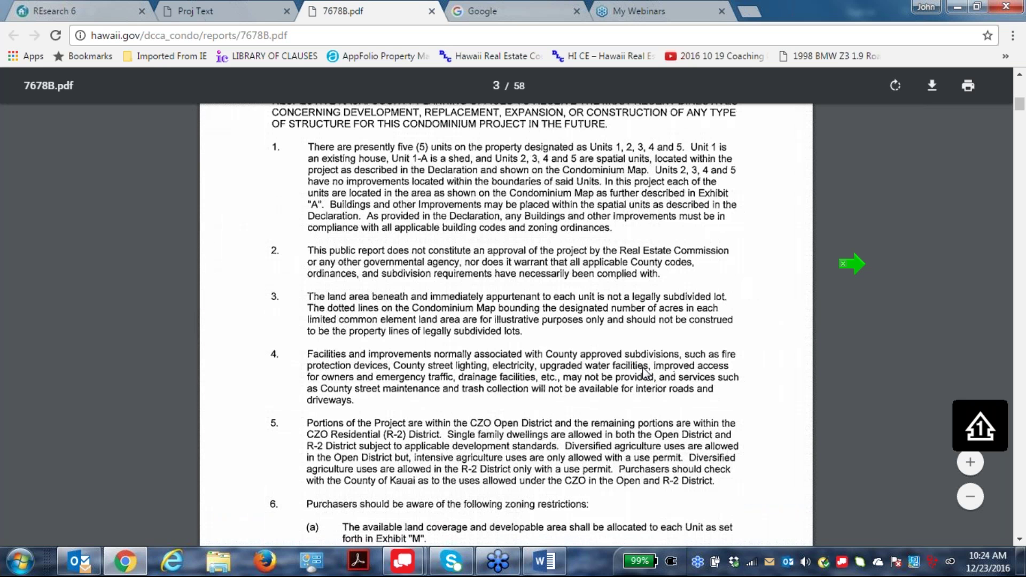
{"action": "scroll", "coordinate": [643, 367], "scroll_direction": "down", "scroll_amount": 20}
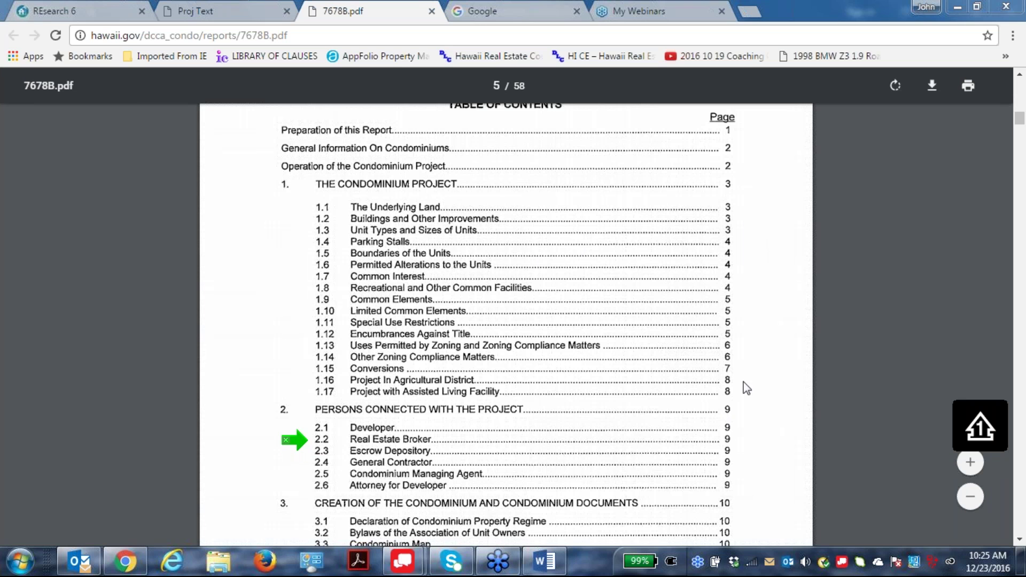
{"action": "scroll", "coordinate": [798, 299], "scroll_direction": "down", "scroll_amount": 1}
{"action": "scroll", "coordinate": [801, 288], "scroll_direction": "down", "scroll_amount": 20}
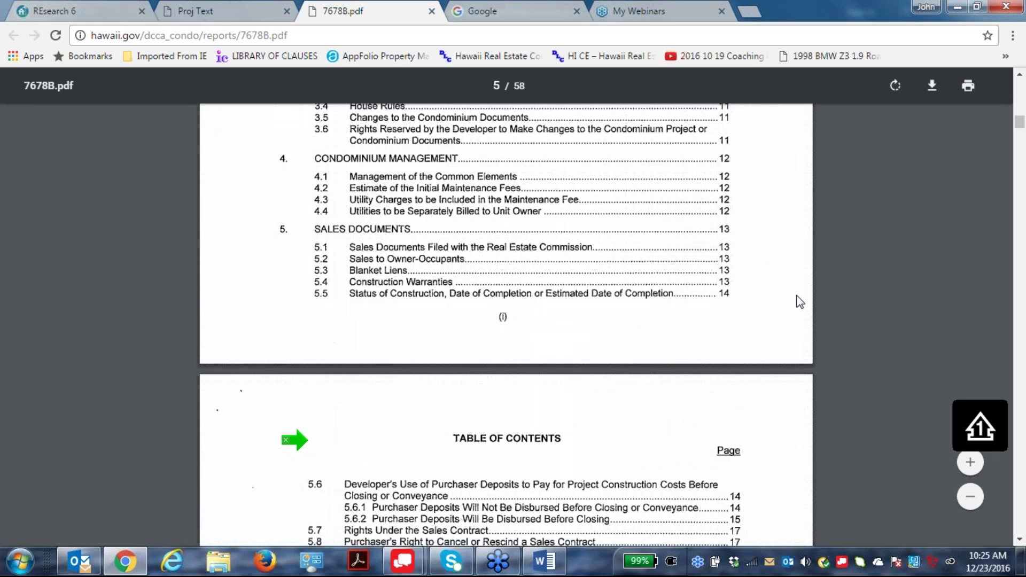
{"action": "scroll", "coordinate": [801, 336], "scroll_direction": "down", "scroll_amount": 20}
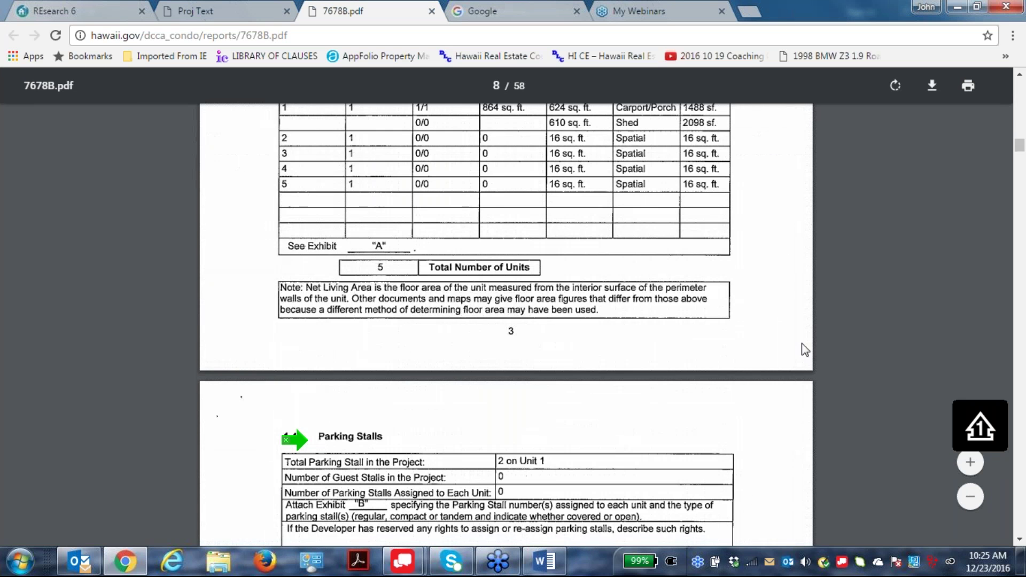
{"action": "scroll", "coordinate": [796, 334], "scroll_direction": "down", "scroll_amount": 10}
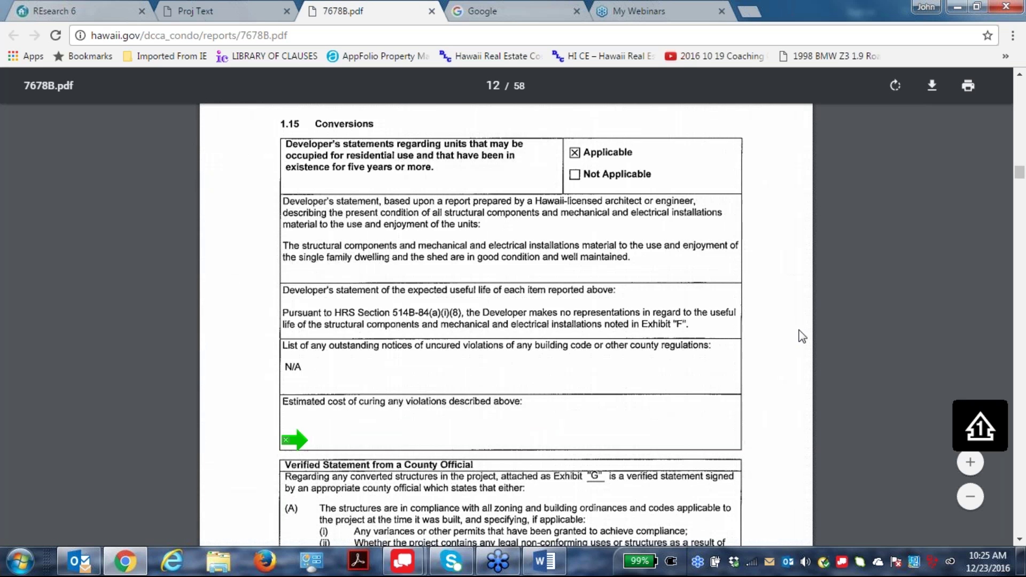
{"action": "scroll", "coordinate": [801, 336], "scroll_direction": "down", "scroll_amount": 20}
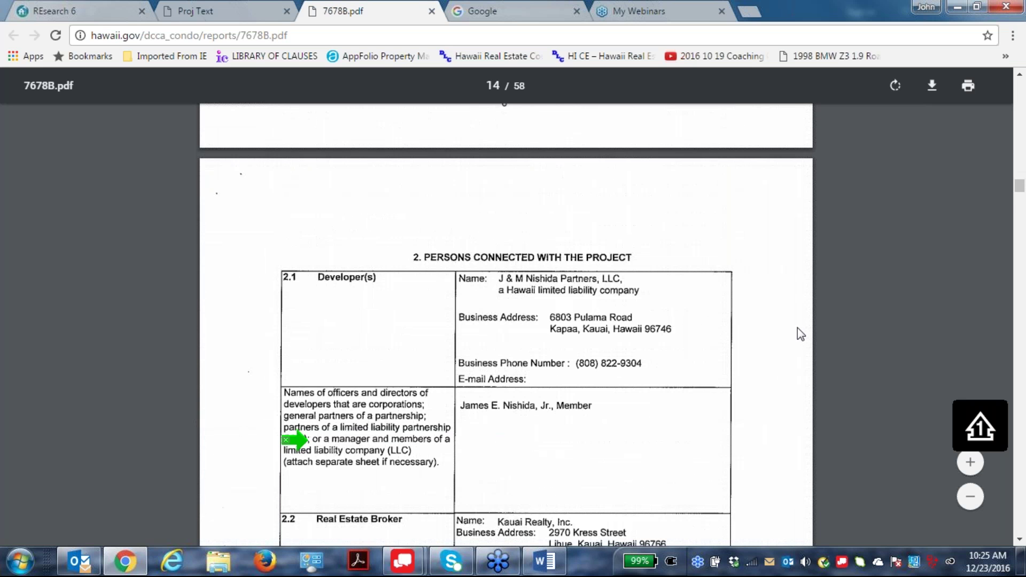
{"action": "scroll", "coordinate": [798, 329], "scroll_direction": "down", "scroll_amount": 2}
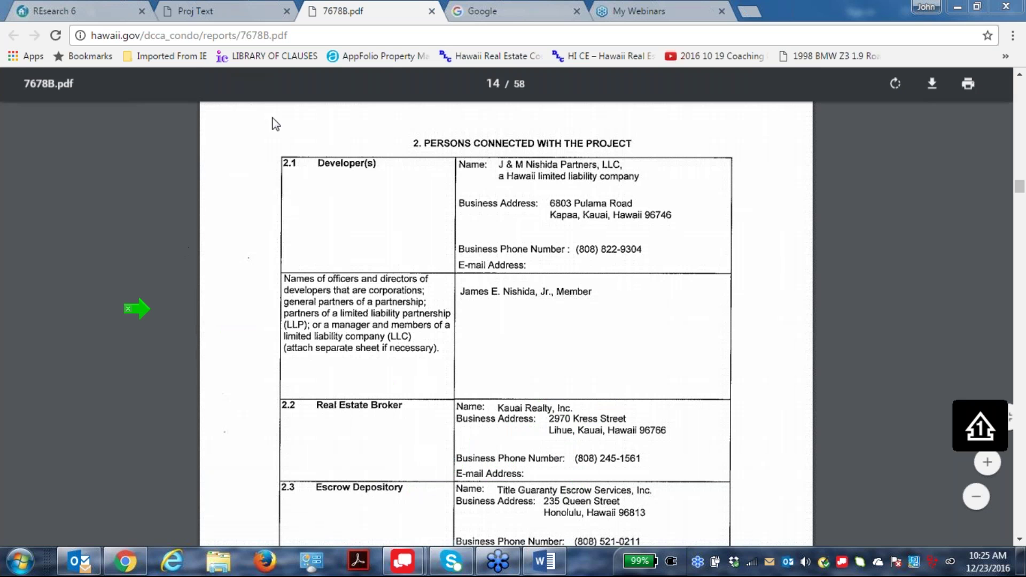
Close the report tabs and open project 7889's DCCA page from parcel 4-4-4-3-88-1.
{"action": "left_click", "coordinate": [432, 11]}
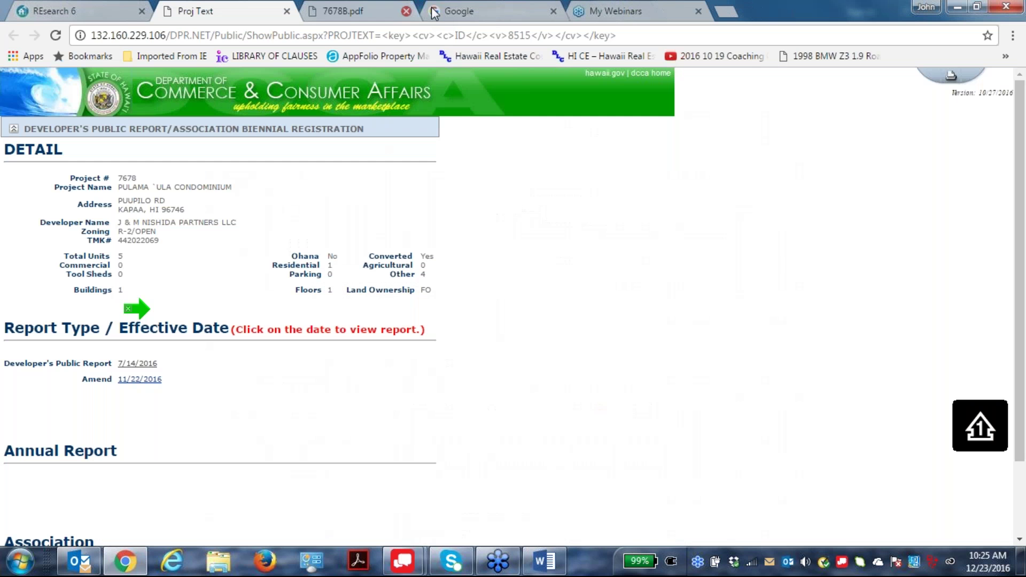
{"action": "left_click", "coordinate": [287, 11]}
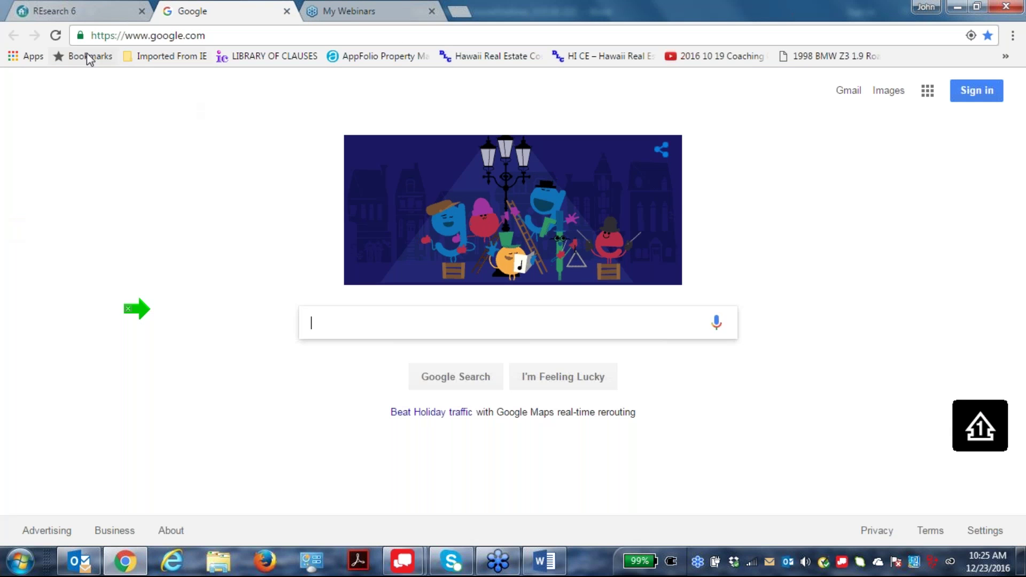
{"action": "left_click", "coordinate": [80, 11]}
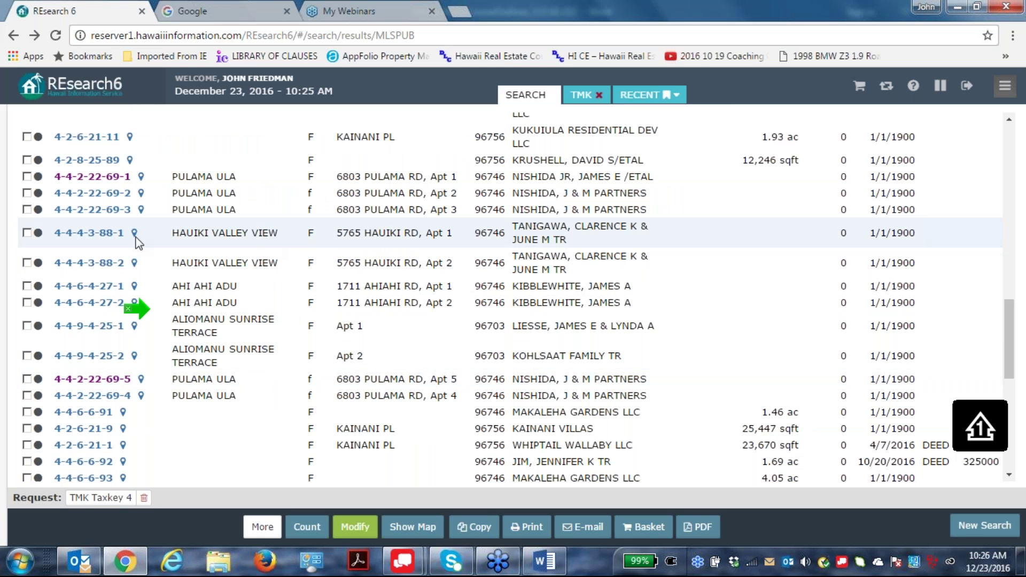
{"action": "left_click", "coordinate": [91, 234]}
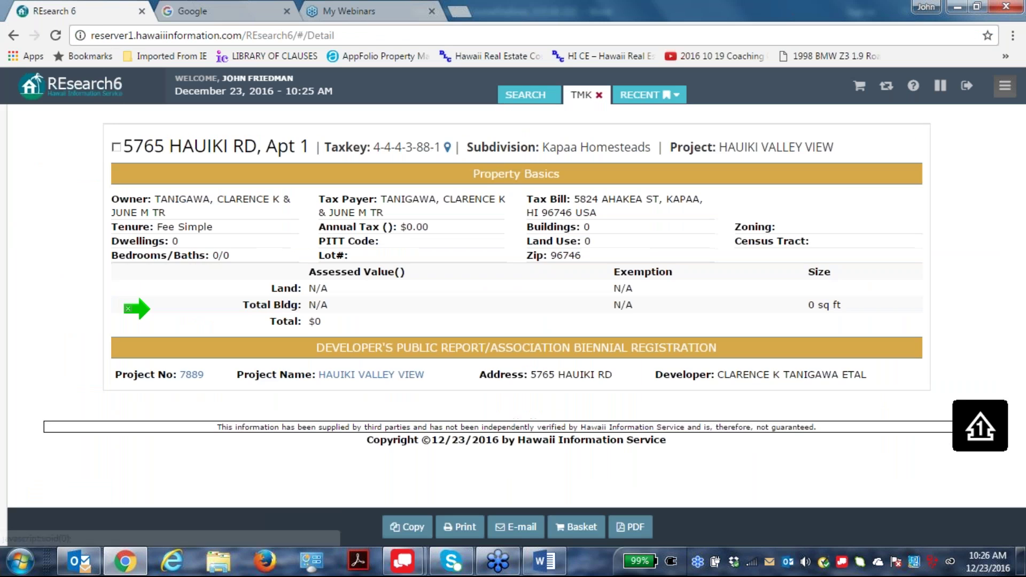
{"action": "left_click", "coordinate": [371, 375]}
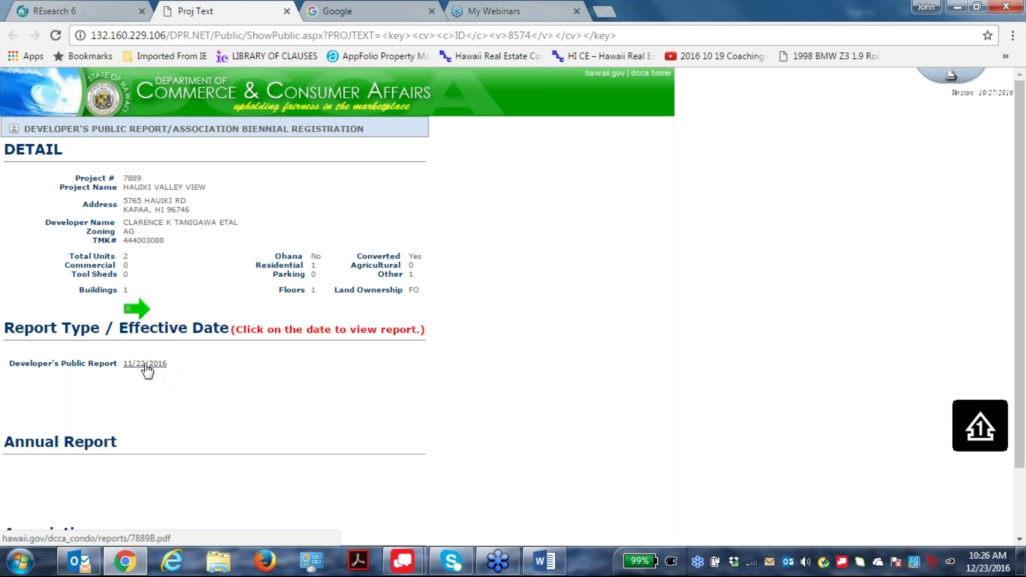
Open the 11/22/2016 developer's public report 7889B.pdf and skim its opening pages.
{"action": "left_click", "coordinate": [145, 364]}
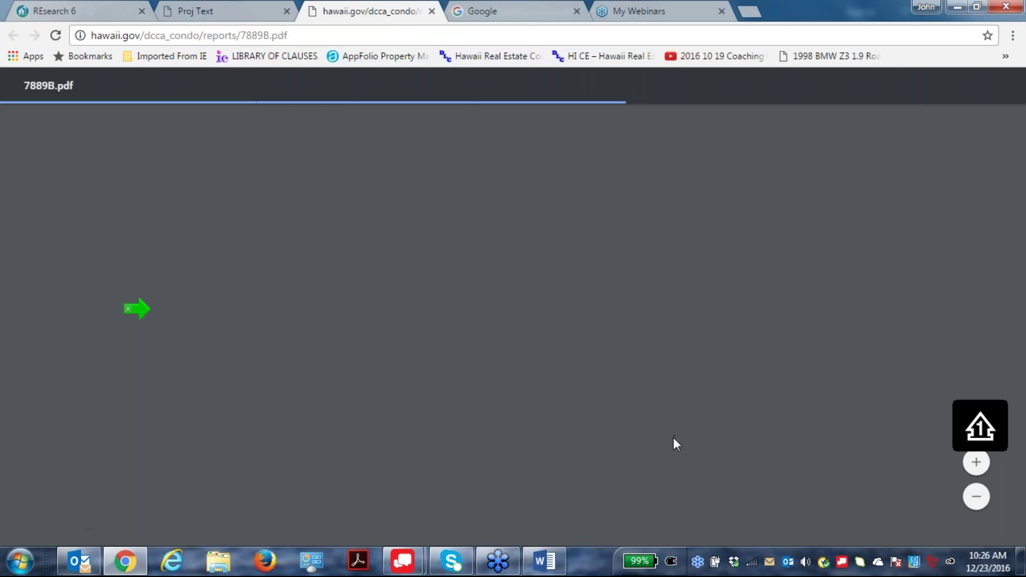
{"action": "scroll", "coordinate": [714, 346], "scroll_direction": "down", "scroll_amount": 5}
{"action": "scroll", "coordinate": [715, 346], "scroll_direction": "down", "scroll_amount": 20}
{"action": "scroll", "coordinate": [772, 351], "scroll_direction": "up", "scroll_amount": 4}
{"action": "scroll", "coordinate": [769, 359], "scroll_direction": "up", "scroll_amount": 1}
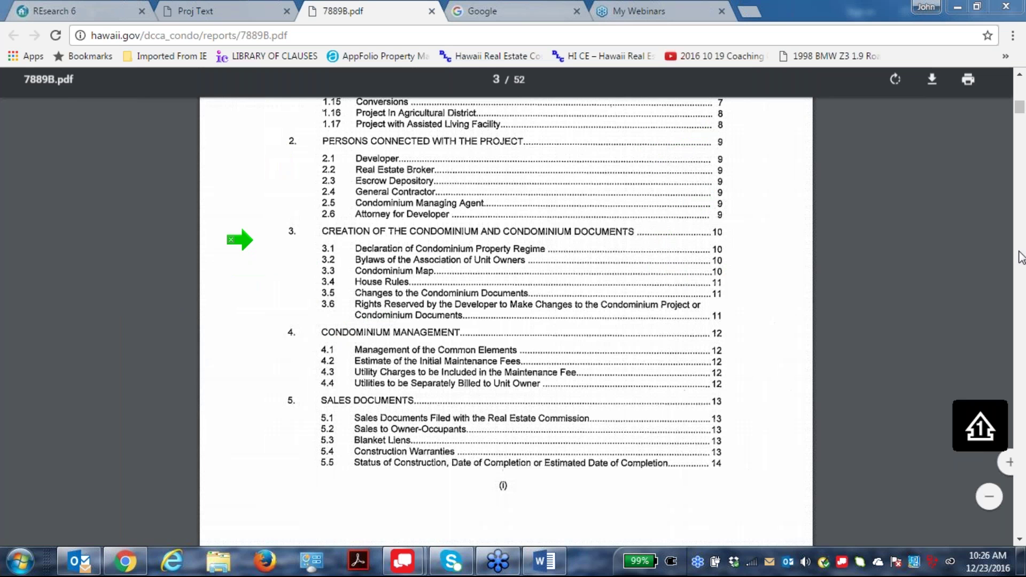
Read down to section 2.6's broker and escrow contacts, then close 7889B.pdf.
{"action": "left_click", "coordinate": [1019, 539]}
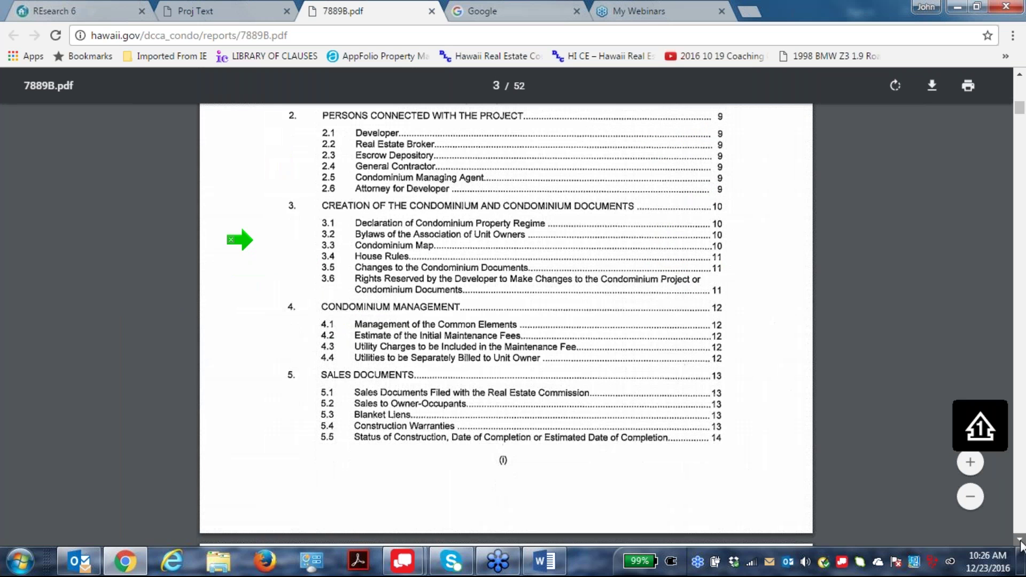
{"action": "scroll", "coordinate": [1020, 543], "scroll_direction": "down", "scroll_amount": 15}
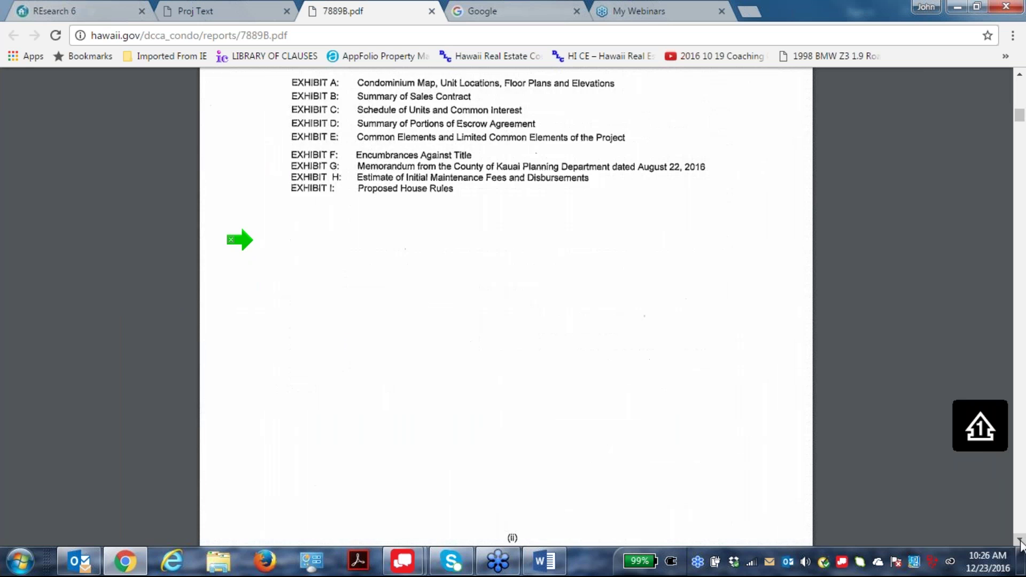
{"action": "scroll", "coordinate": [1021, 542], "scroll_direction": "down", "scroll_amount": 10}
{"action": "scroll", "coordinate": [1020, 542], "scroll_direction": "down", "scroll_amount": 15}
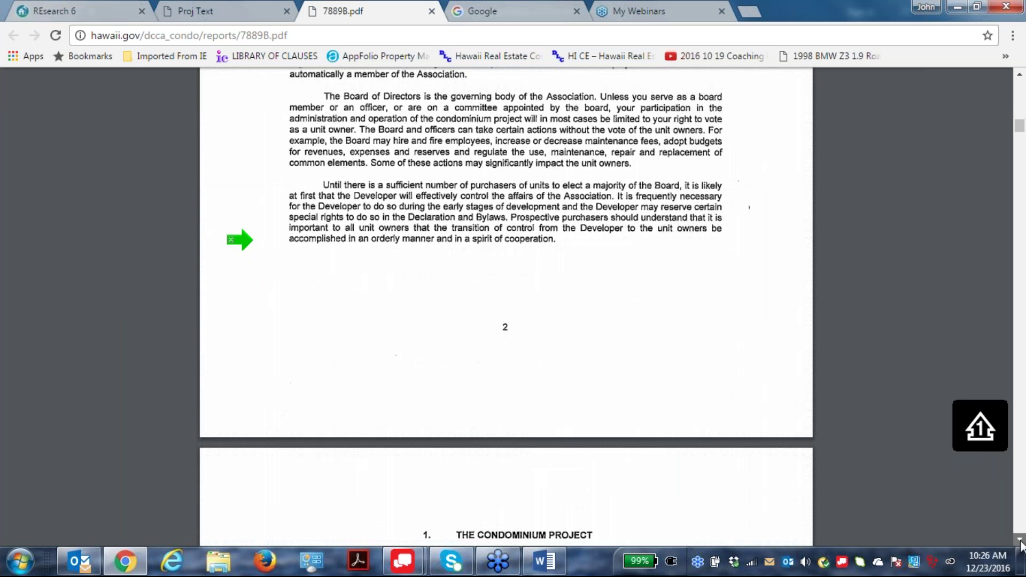
{"action": "scroll", "coordinate": [1020, 543], "scroll_direction": "down", "scroll_amount": 3}
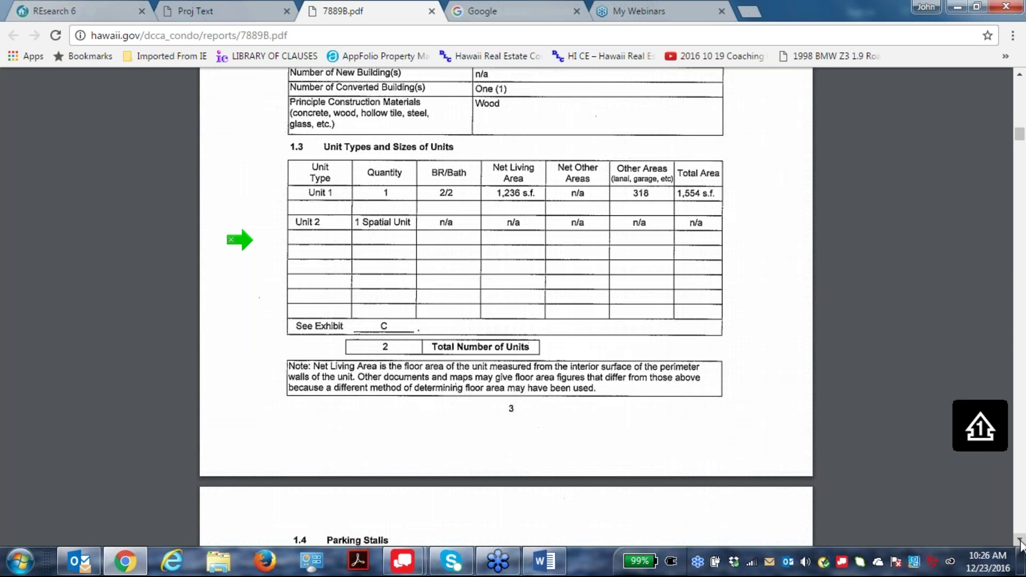
{"action": "scroll", "coordinate": [1020, 542], "scroll_direction": "down", "scroll_amount": 20}
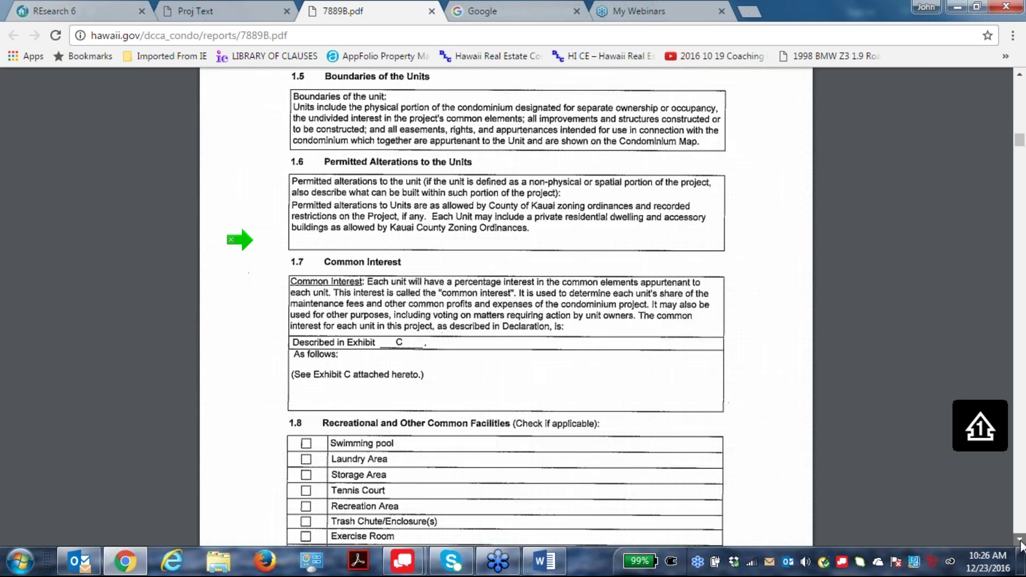
{"action": "scroll", "coordinate": [1020, 543], "scroll_direction": "down", "scroll_amount": 5}
{"action": "scroll", "coordinate": [1020, 542], "scroll_direction": "down", "scroll_amount": 12}
{"action": "scroll", "coordinate": [1021, 543], "scroll_direction": "down", "scroll_amount": 20}
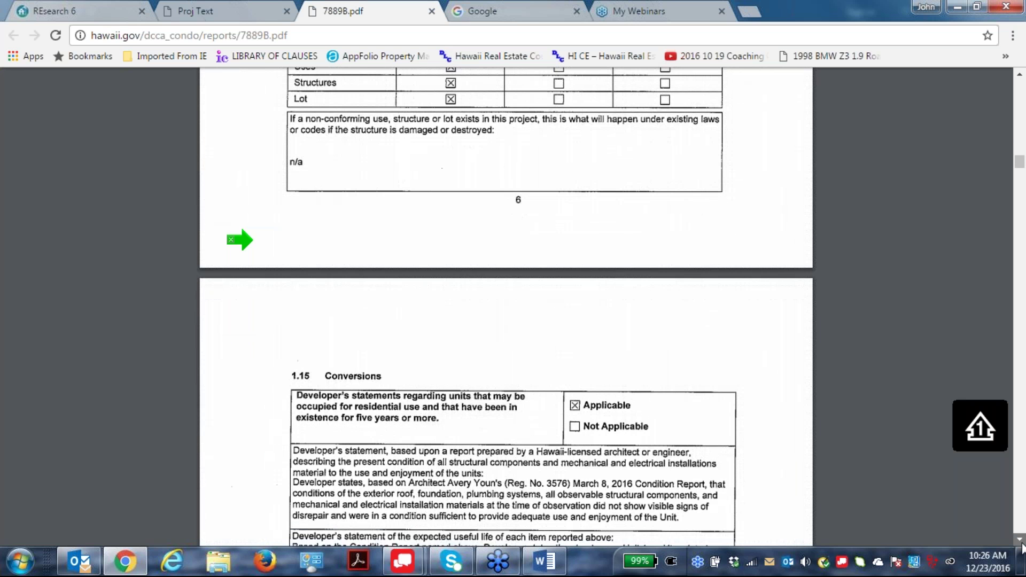
{"action": "scroll", "coordinate": [1020, 543], "scroll_direction": "down", "scroll_amount": 5}
{"action": "scroll", "coordinate": [1021, 546], "scroll_direction": "down", "scroll_amount": 12}
{"action": "scroll", "coordinate": [1021, 546], "scroll_direction": "down", "scroll_amount": 1}
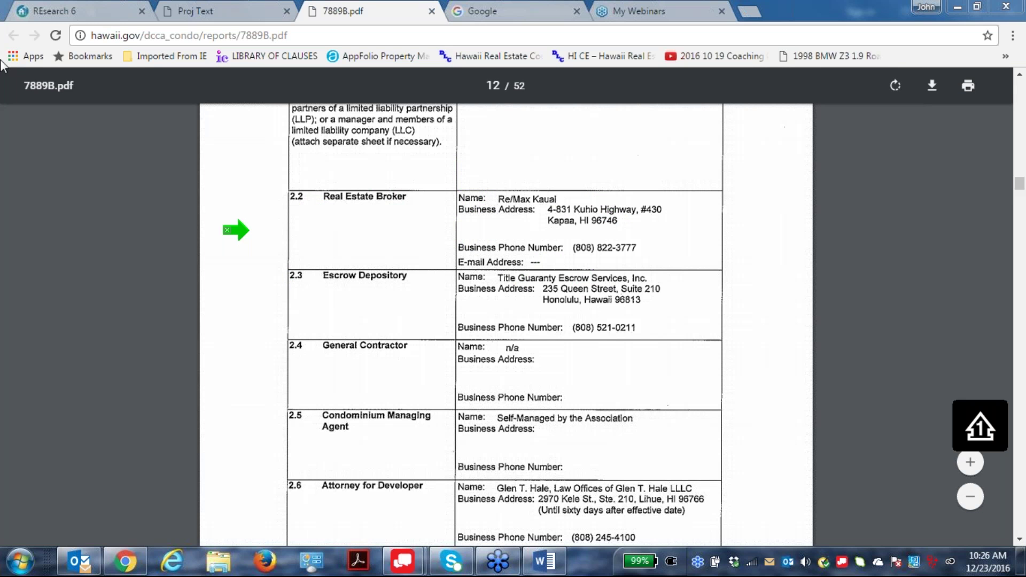
{"action": "left_click", "coordinate": [432, 10]}
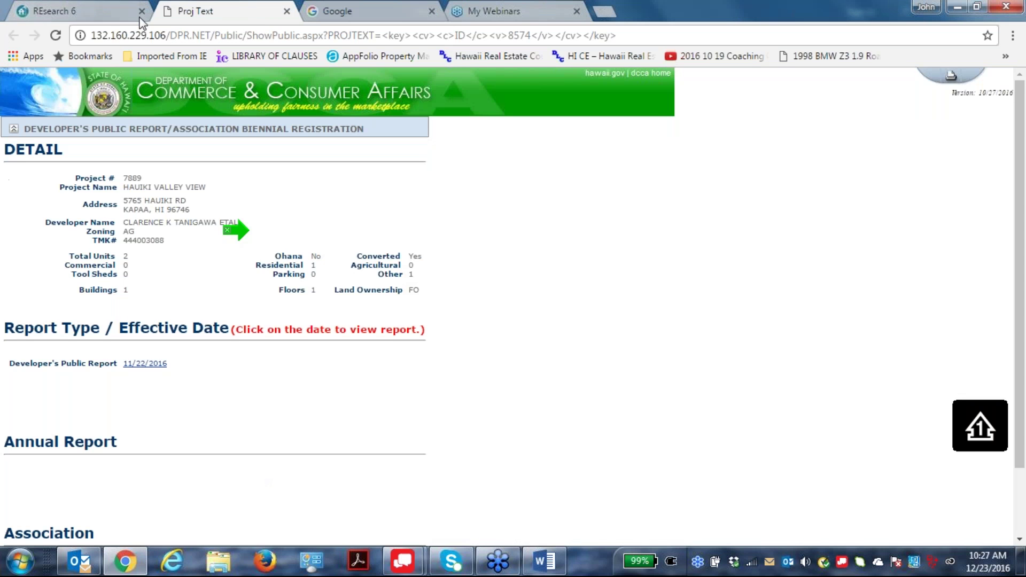
Close the DCCA project detail page and return to the new-parcel results list.
{"action": "left_click", "coordinate": [268, 16]}
{"action": "left_click", "coordinate": [237, 10]}
{"action": "left_click", "coordinate": [94, 12]}
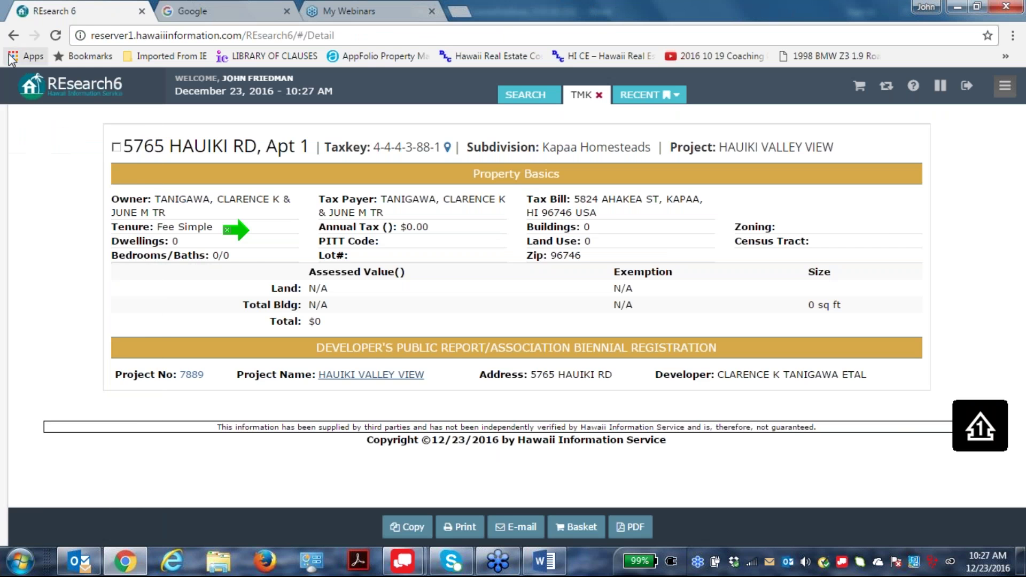
{"action": "left_click", "coordinate": [14, 35]}
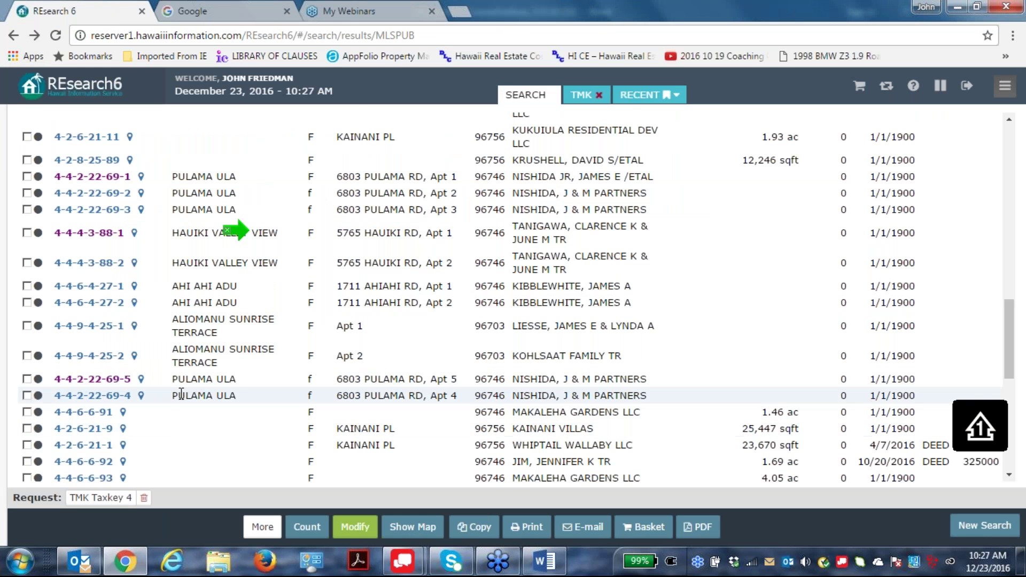
{"action": "scroll", "coordinate": [708, 352], "scroll_direction": "down", "scroll_amount": 2}
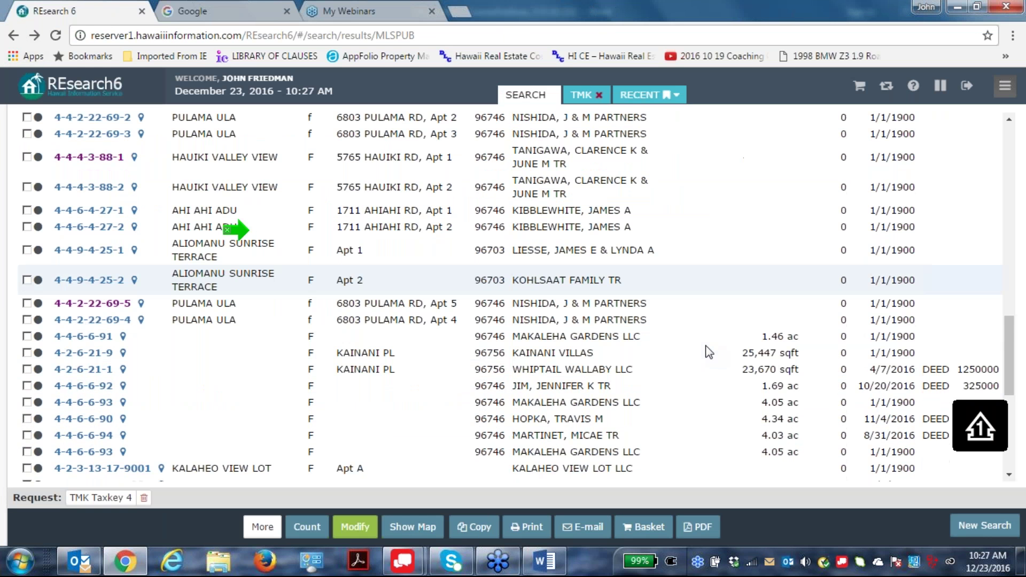
{"action": "scroll", "coordinate": [707, 352], "scroll_direction": "down", "scroll_amount": 4}
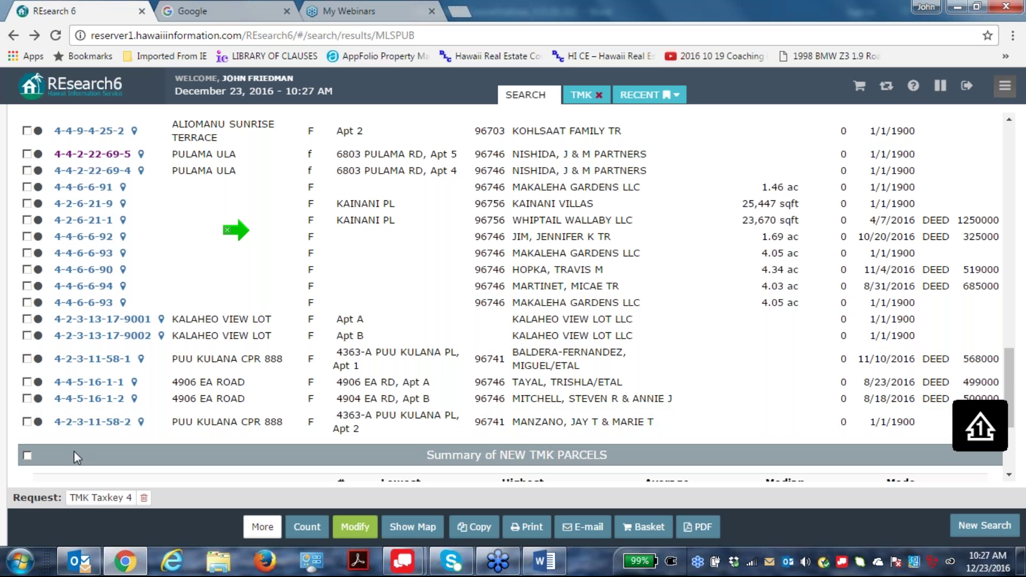
Check parcel 4-2-3-11-58-2's details, then go back and reopen the search criteria with Modify.
{"action": "left_click", "coordinate": [91, 421]}
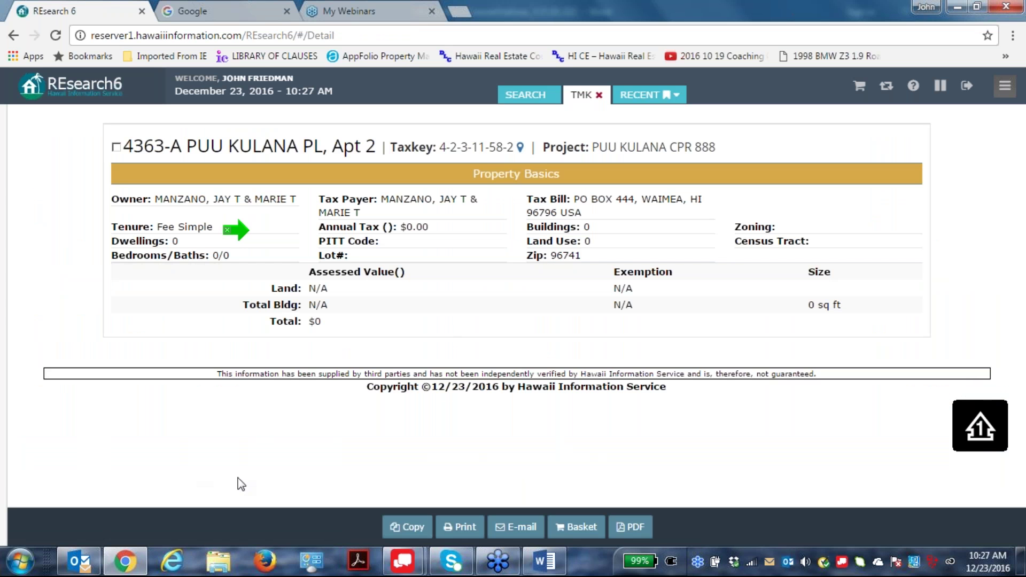
{"action": "mouse_move", "coordinate": [3, 288]}
{"action": "left_click", "coordinate": [13, 35]}
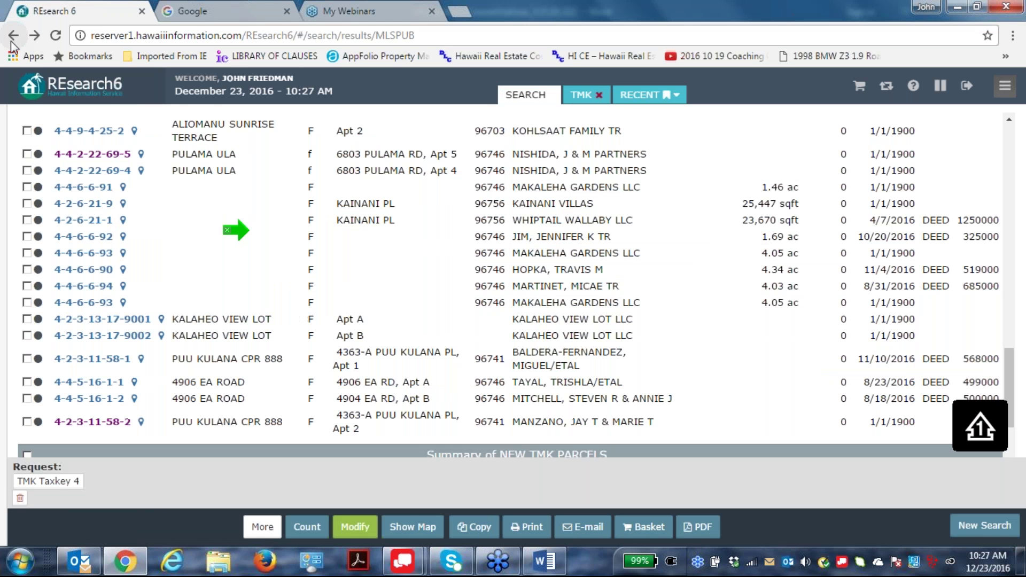
{"action": "scroll", "coordinate": [302, 420], "scroll_direction": "up", "scroll_amount": 15}
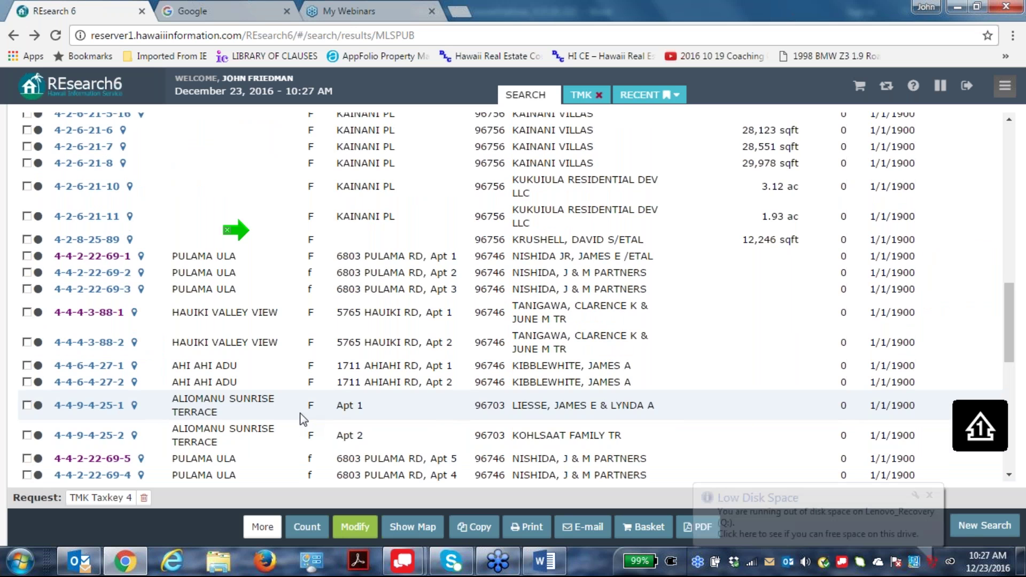
{"action": "scroll", "coordinate": [302, 419], "scroll_direction": "up", "scroll_amount": 6}
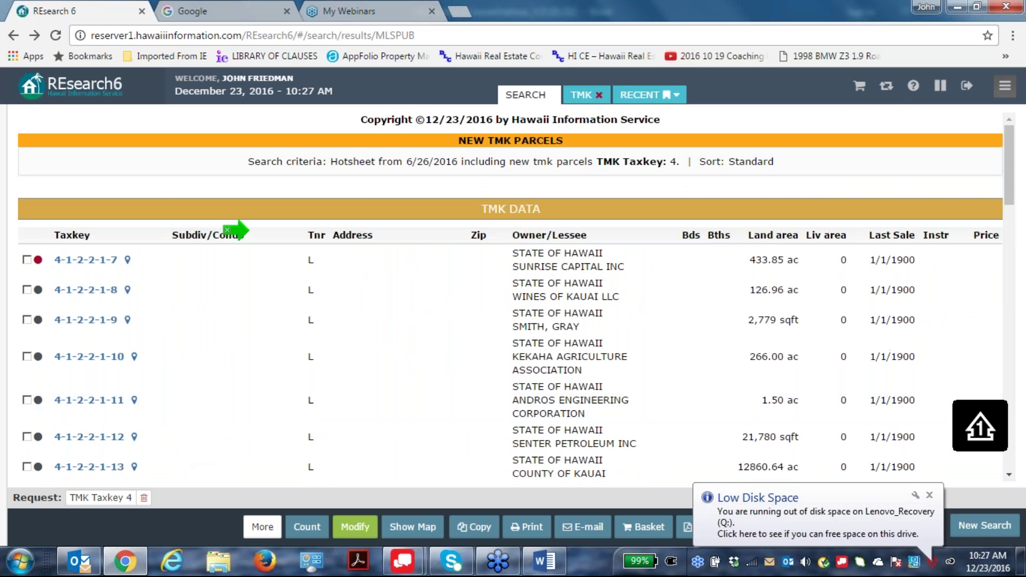
{"action": "left_click", "coordinate": [351, 526]}
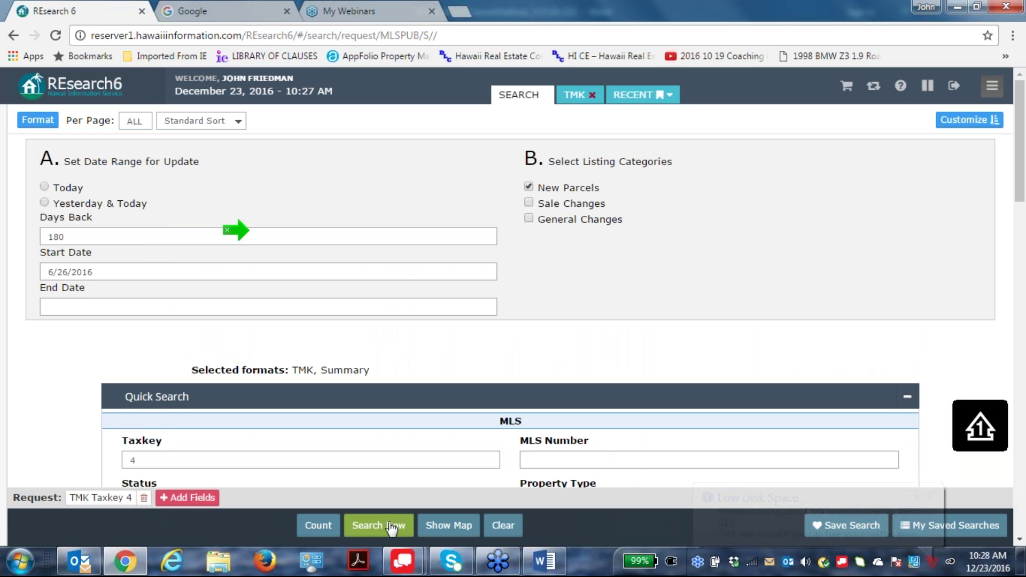
Add a No Active Listings criterion to the taxkey 4 new-parcel search and rerun it.
{"action": "mouse_move", "coordinate": [58, 398]}
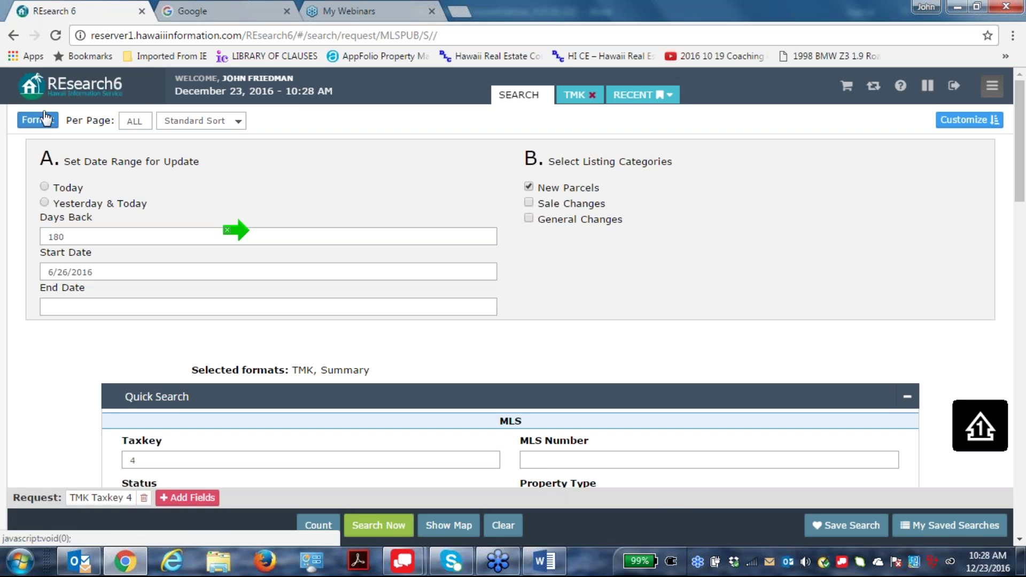
{"action": "left_click", "coordinate": [187, 498]}
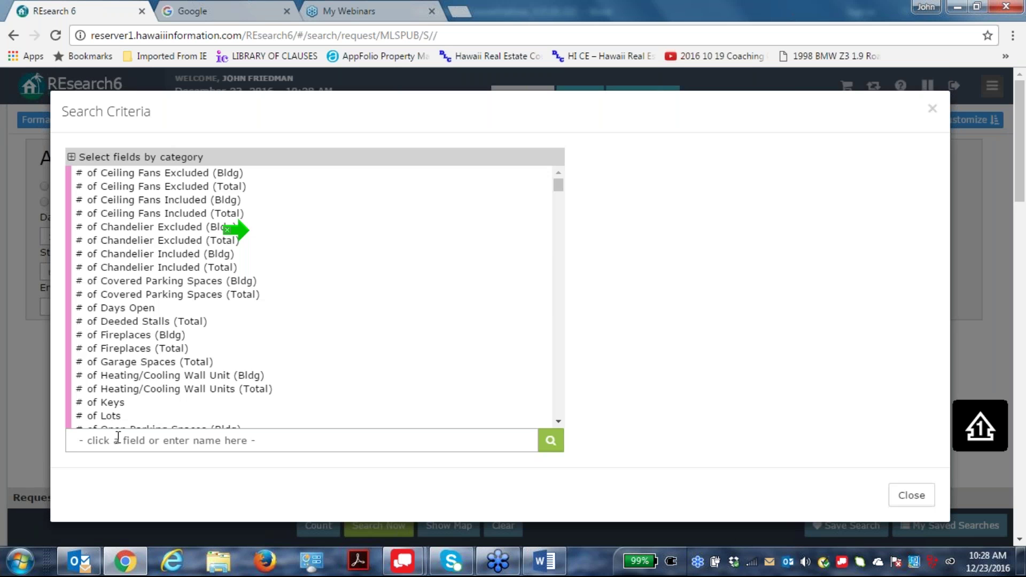
{"action": "left_click", "coordinate": [119, 437]}
{"action": "type", "text": "no"}
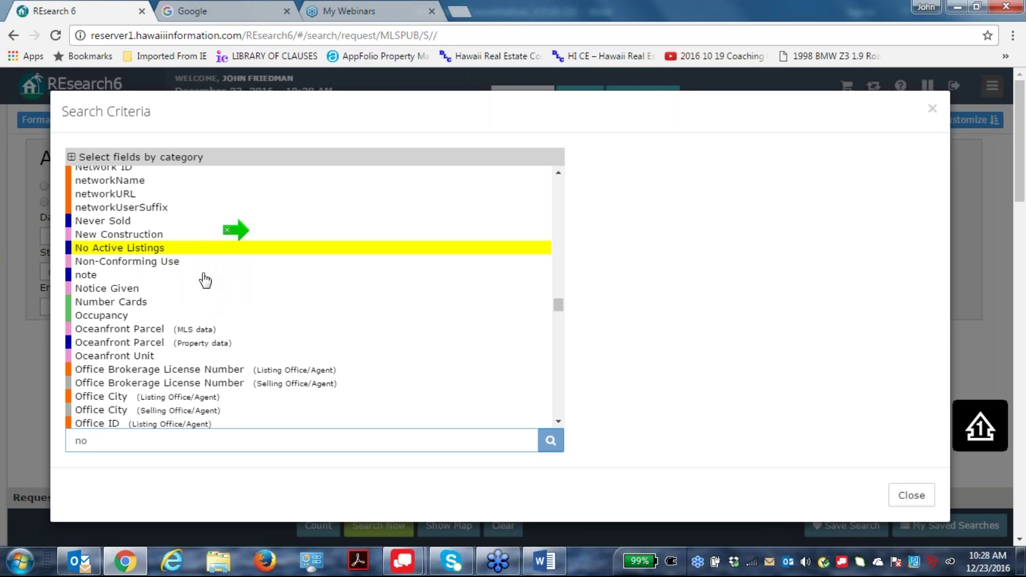
{"action": "left_click", "coordinate": [208, 250]}
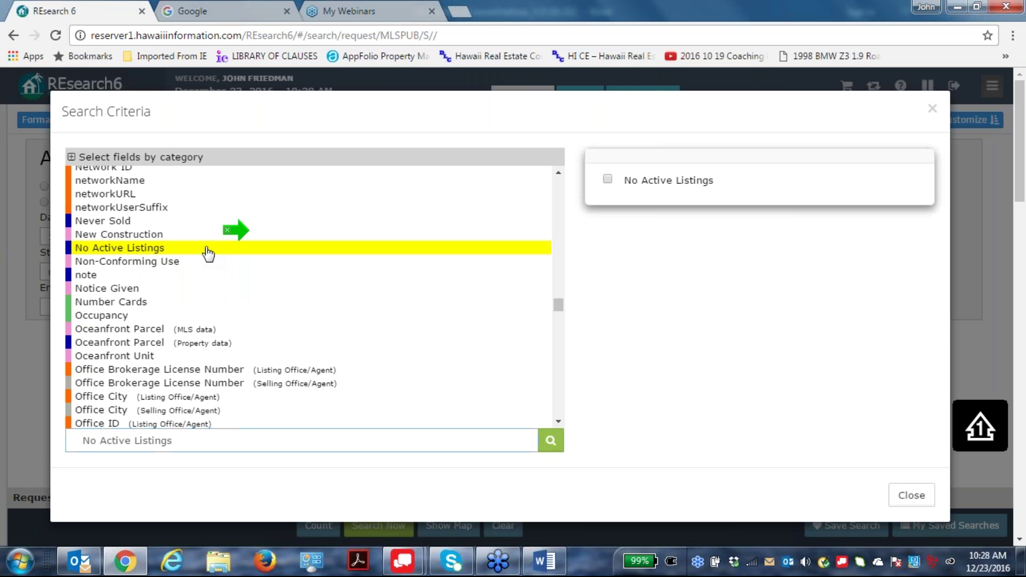
{"action": "left_click", "coordinate": [604, 180]}
{"action": "left_click", "coordinate": [913, 166]}
{"action": "left_click", "coordinate": [932, 109]}
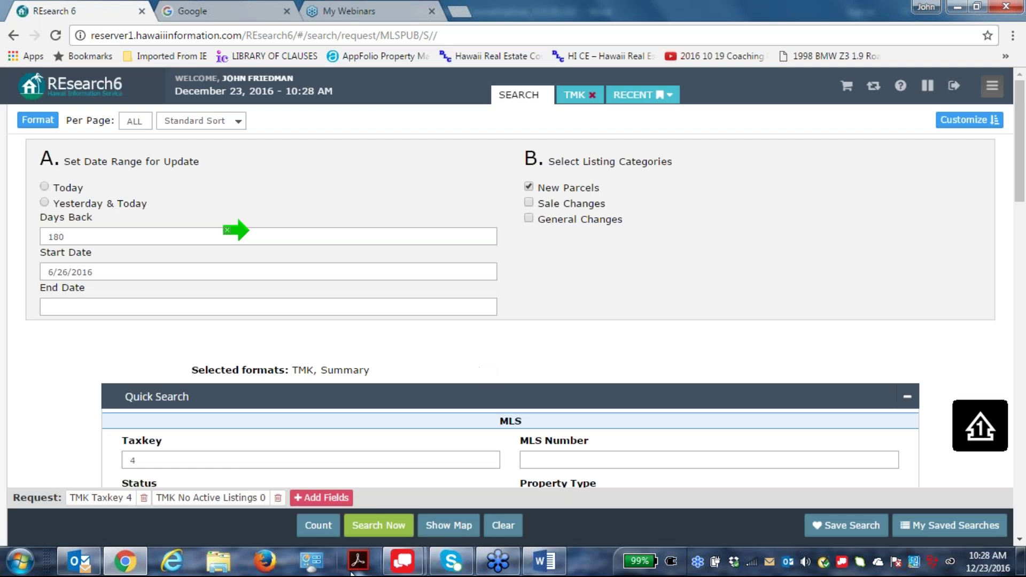
{"action": "left_click", "coordinate": [395, 527]}
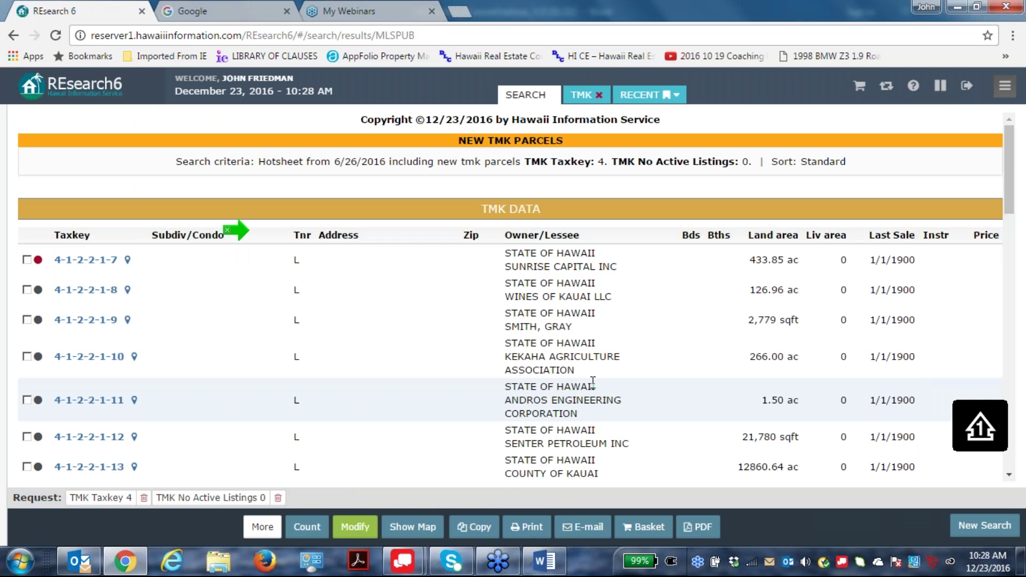
{"action": "scroll", "coordinate": [331, 293], "scroll_direction": "down", "scroll_amount": 7}
{"action": "scroll", "coordinate": [331, 292], "scroll_direction": "down", "scroll_amount": 4}
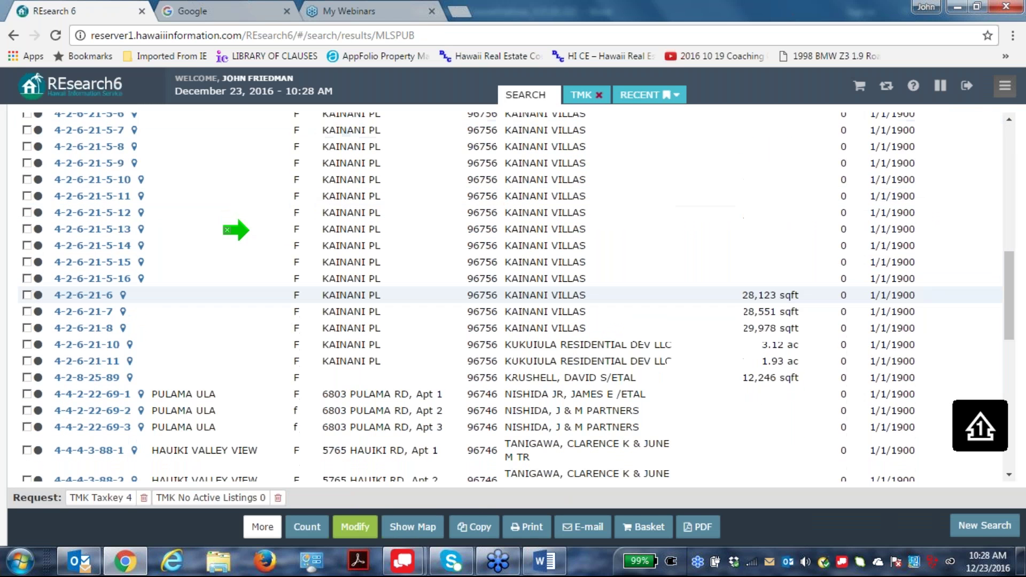
{"action": "scroll", "coordinate": [381, 277], "scroll_direction": "up", "scroll_amount": 4}
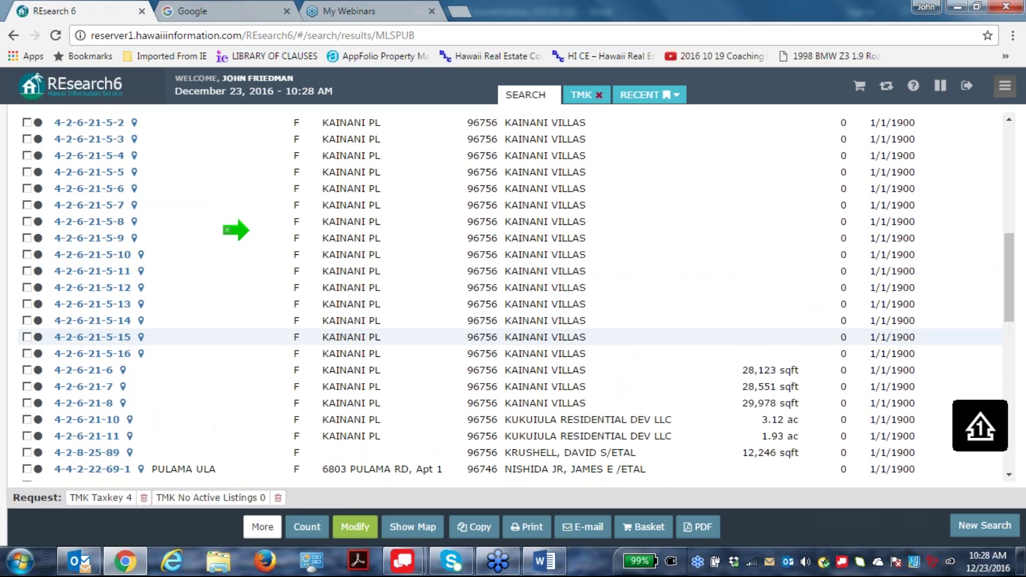
{"action": "scroll", "coordinate": [508, 256], "scroll_direction": "down", "scroll_amount": 1}
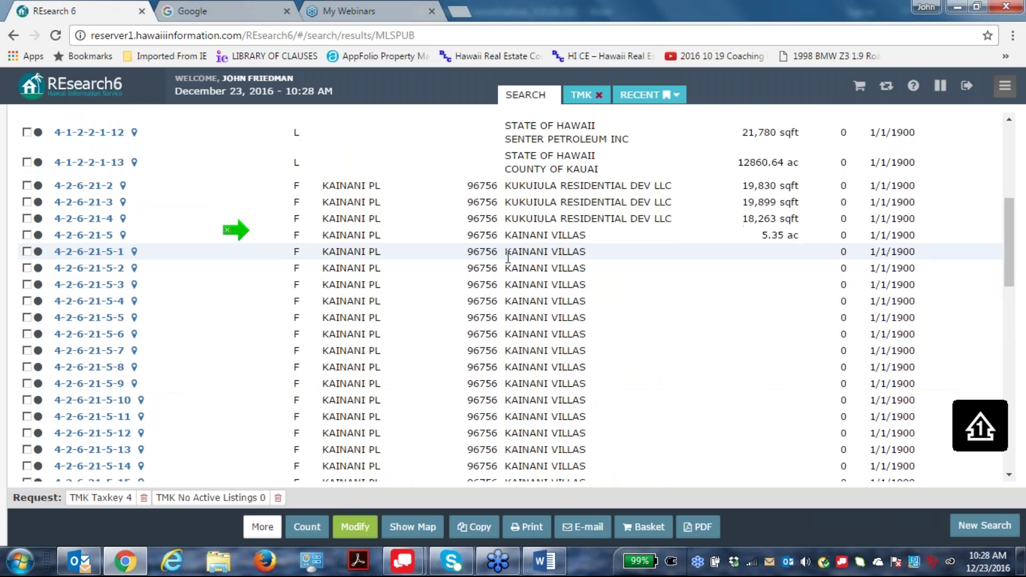
{"action": "scroll", "coordinate": [508, 257], "scroll_direction": "down", "scroll_amount": 4}
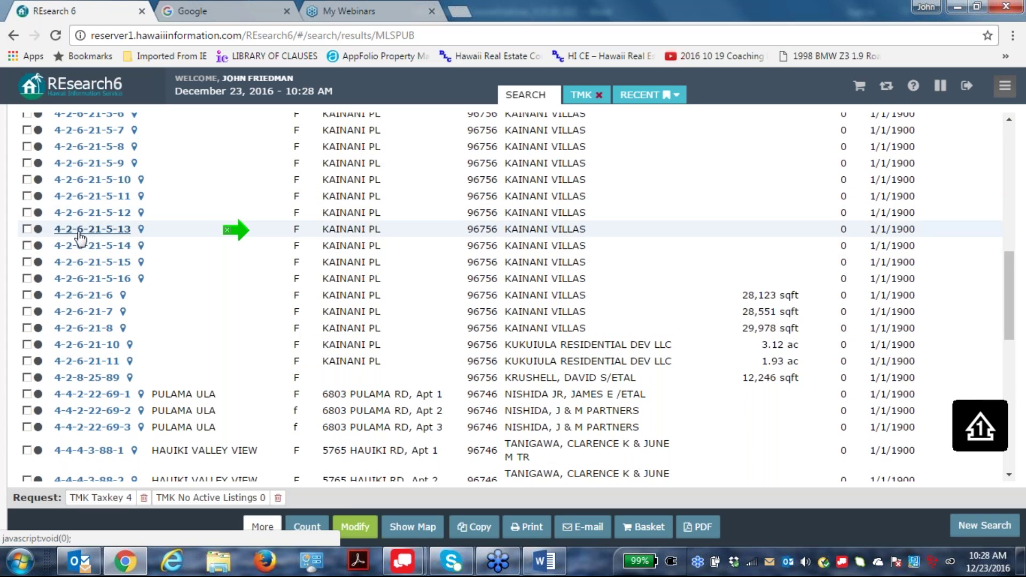
{"action": "left_click", "coordinate": [100, 233]}
{"action": "mouse_move", "coordinate": [1, 178]}
{"action": "left_click", "coordinate": [16, 36]}
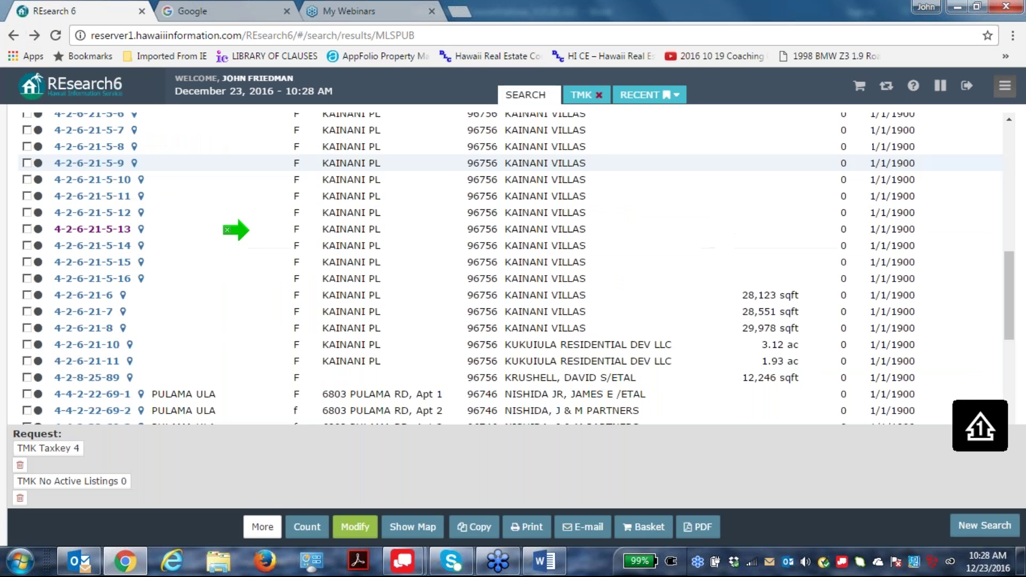
{"action": "scroll", "coordinate": [584, 441], "scroll_direction": "down", "scroll_amount": 2}
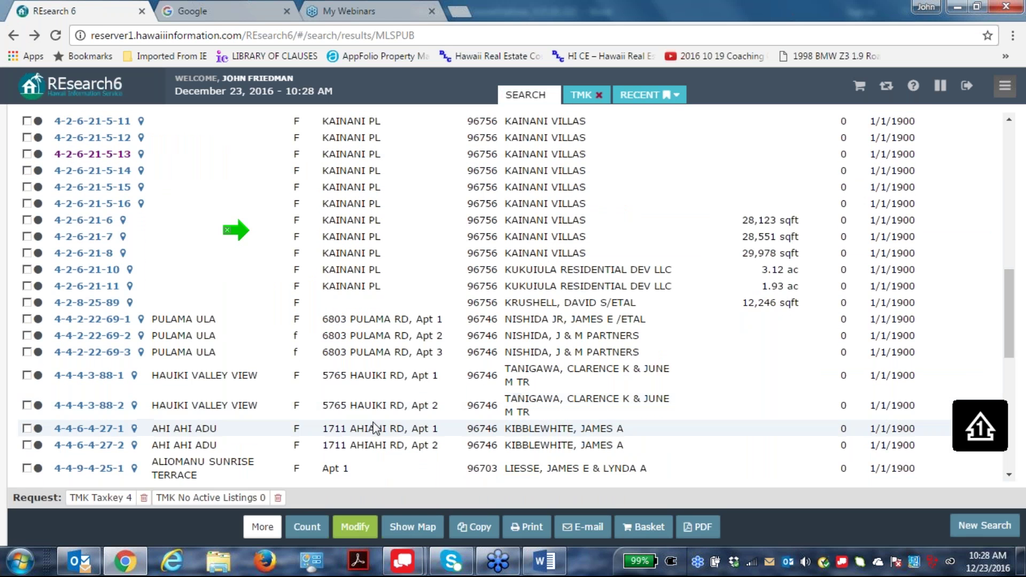
{"action": "scroll", "coordinate": [584, 441], "scroll_direction": "down", "scroll_amount": 2}
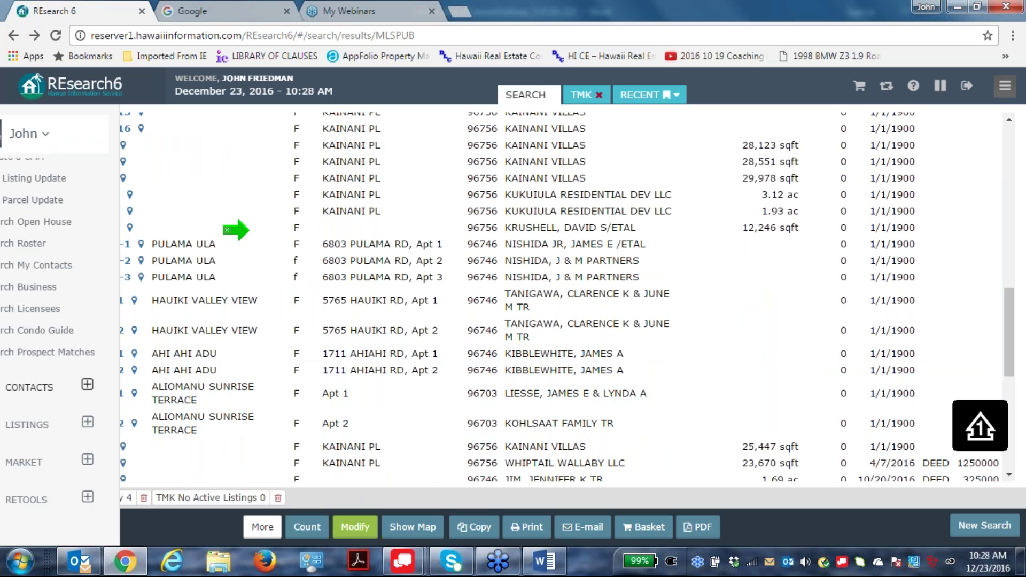
{"action": "left_click", "coordinate": [79, 353]}
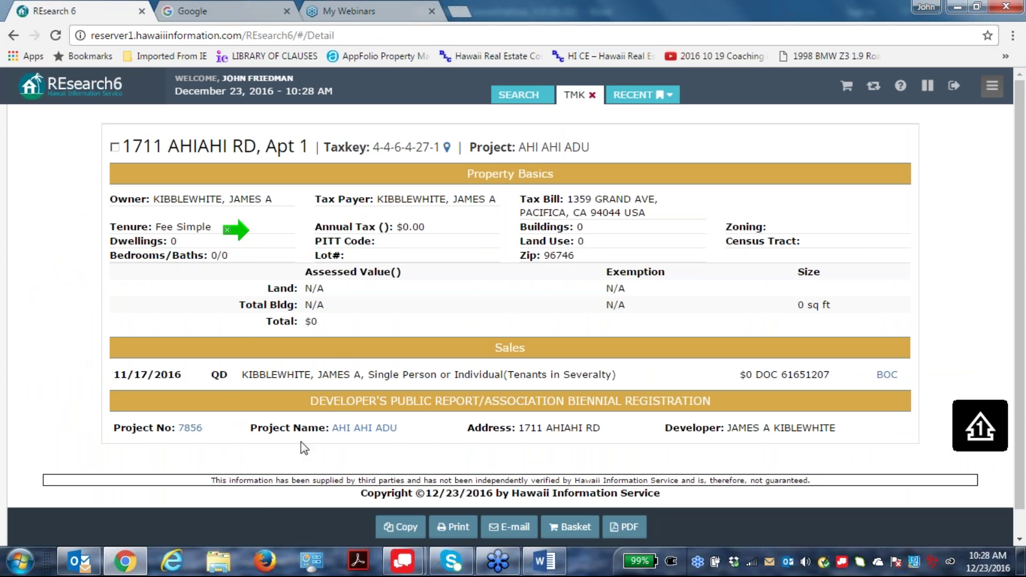
Open the AHI AHI ADU DCCA record and its 11/10/2016 developer's public report 7856B.pdf.
{"action": "left_click", "coordinate": [354, 430]}
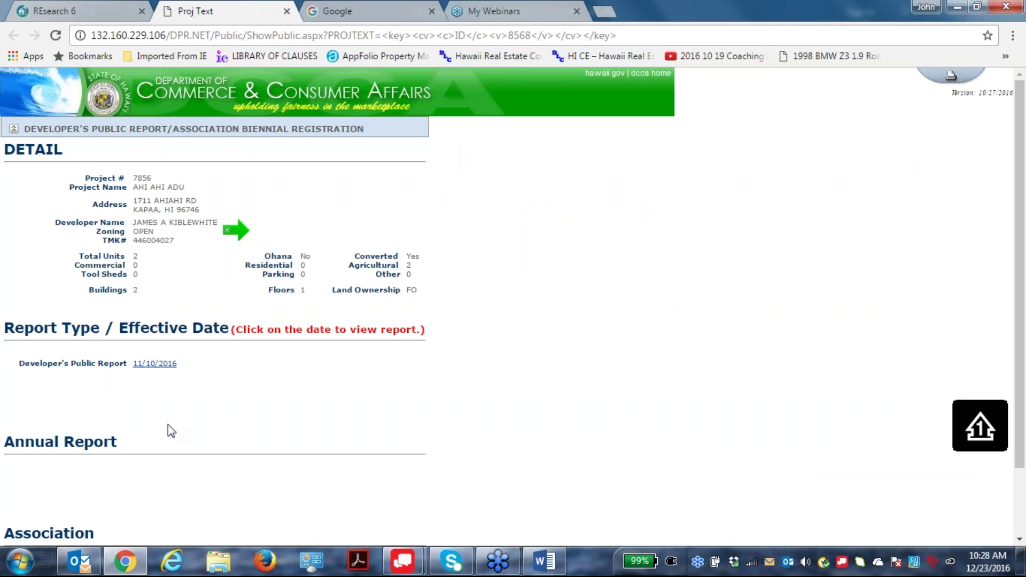
{"action": "left_click", "coordinate": [156, 363]}
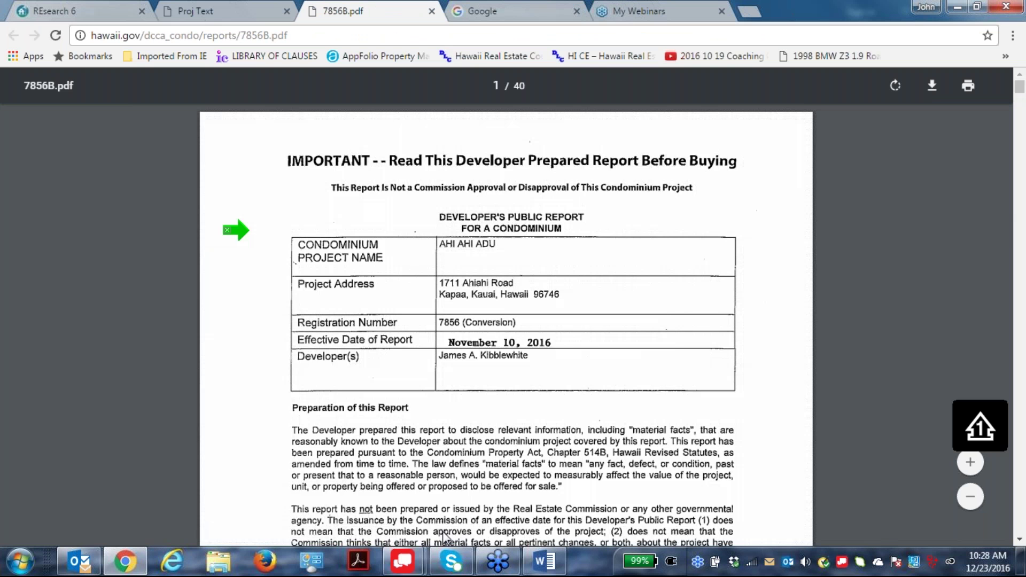
Look through 7856B.pdf pages 12–16 and back to page 13's broker, escrow and contractor table.
{"action": "scroll", "coordinate": [620, 382], "scroll_direction": "down", "scroll_amount": 15}
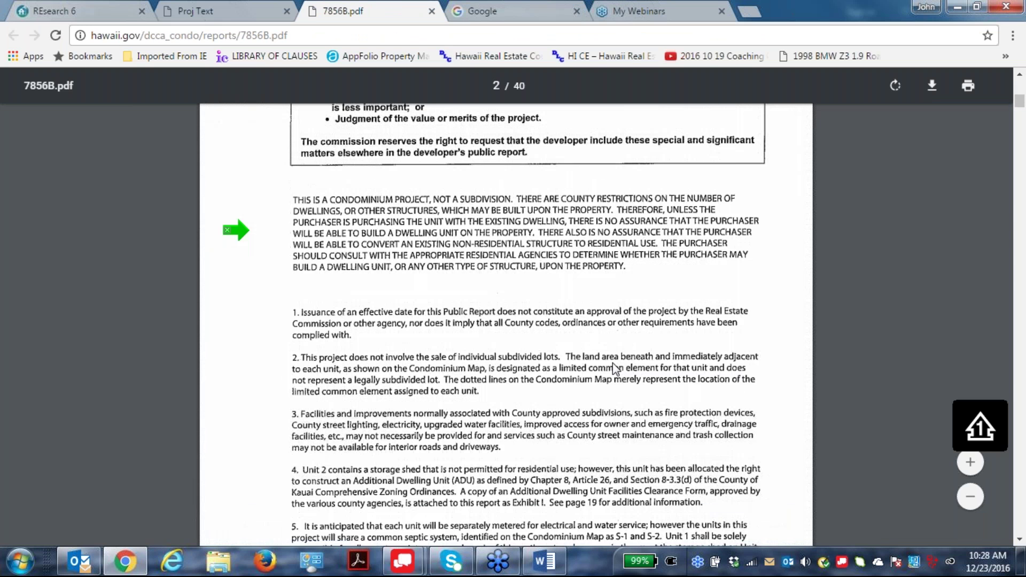
{"action": "scroll", "coordinate": [613, 364], "scroll_direction": "down", "scroll_amount": 20}
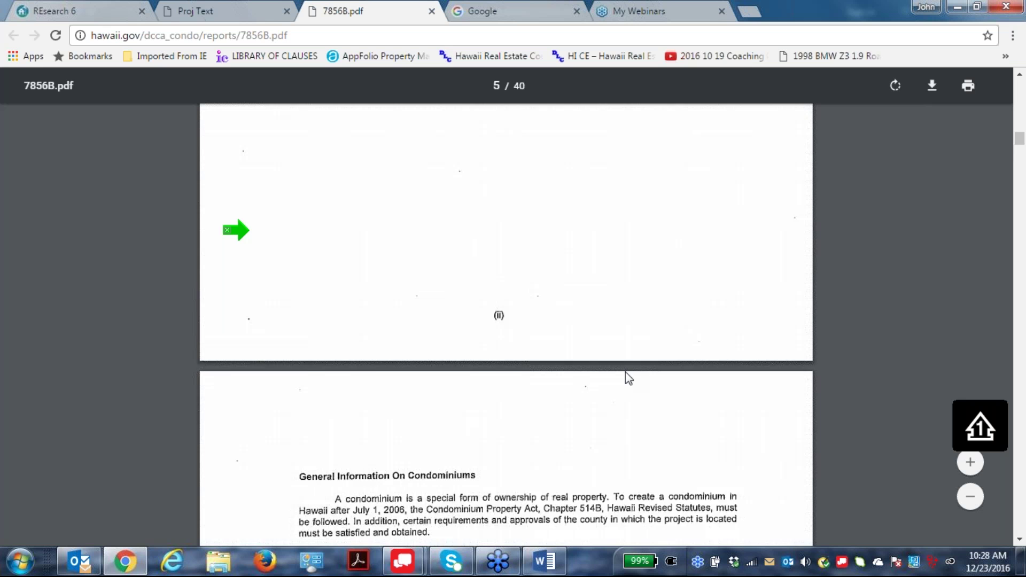
{"action": "scroll", "coordinate": [629, 378], "scroll_direction": "down", "scroll_amount": 20}
{"action": "scroll", "coordinate": [628, 387], "scroll_direction": "down", "scroll_amount": 20}
{"action": "scroll", "coordinate": [633, 396], "scroll_direction": "down", "scroll_amount": 4}
{"action": "scroll", "coordinate": [633, 397], "scroll_direction": "up", "scroll_amount": 11}
{"action": "scroll", "coordinate": [510, 325], "scroll_direction": "up", "scroll_amount": 15}
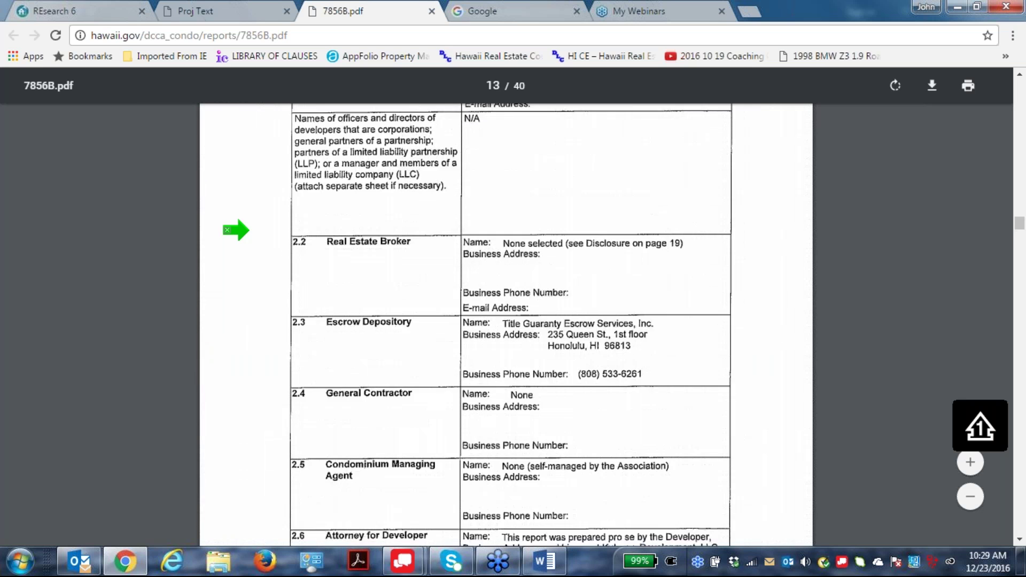
{"action": "scroll", "coordinate": [502, 451], "scroll_direction": "down", "scroll_amount": 20}
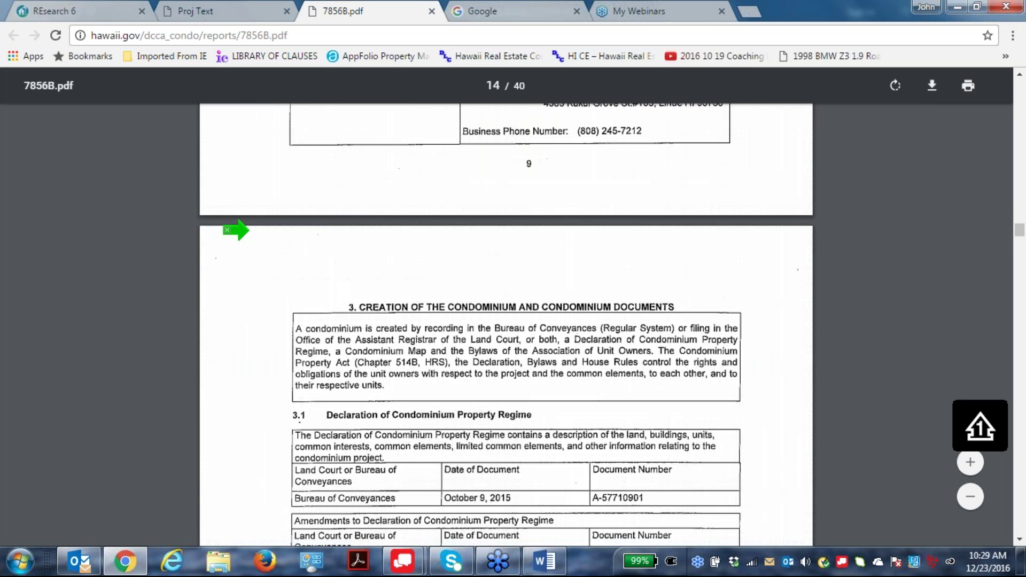
{"action": "scroll", "coordinate": [502, 452], "scroll_direction": "up", "scroll_amount": 10}
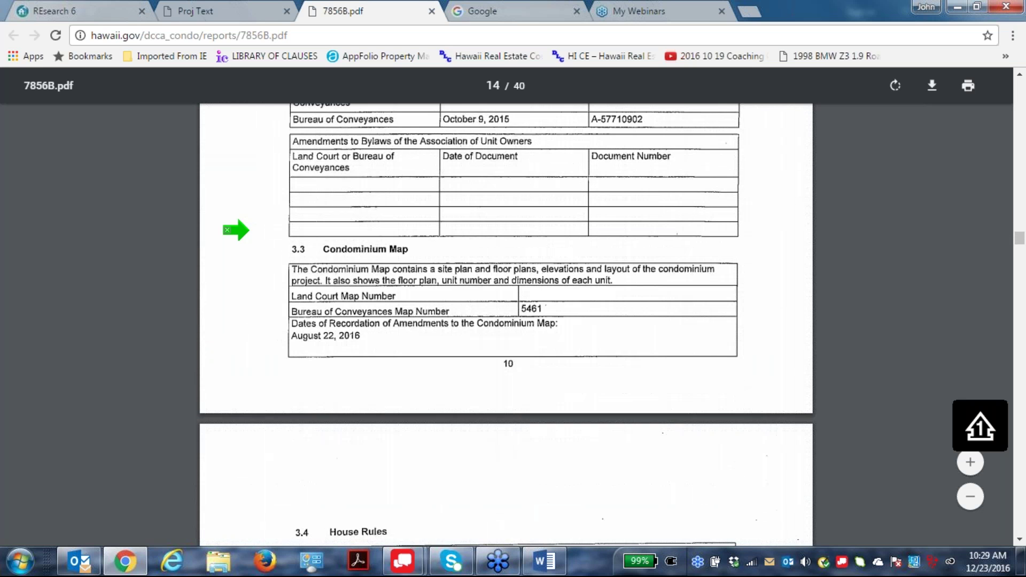
{"action": "scroll", "coordinate": [235, 230], "scroll_direction": "up", "scroll_amount": 4}
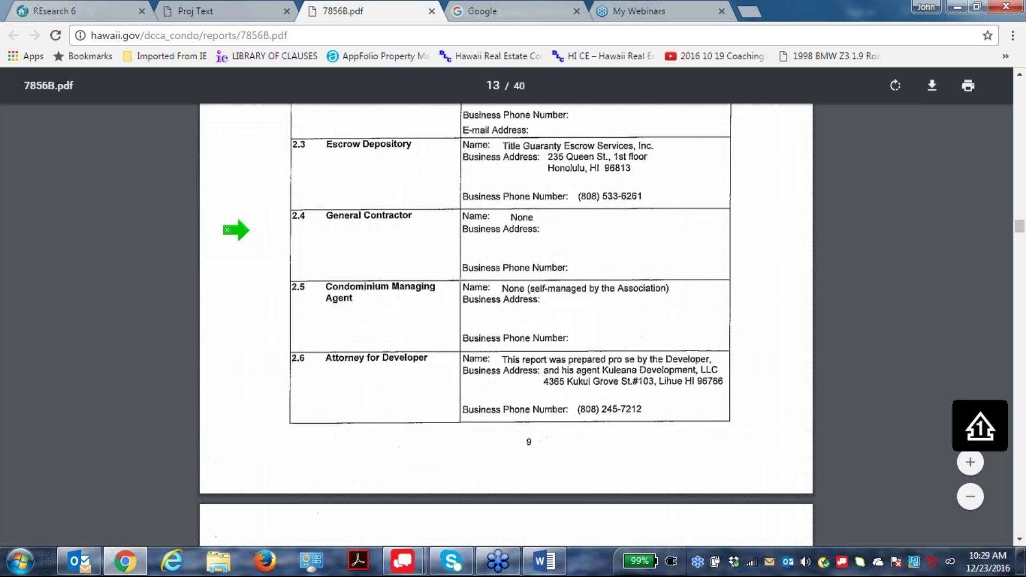
{"action": "scroll", "coordinate": [235, 230], "scroll_direction": "down", "scroll_amount": 12}
{"action": "scroll", "coordinate": [619, 434], "scroll_direction": "down", "scroll_amount": 20}
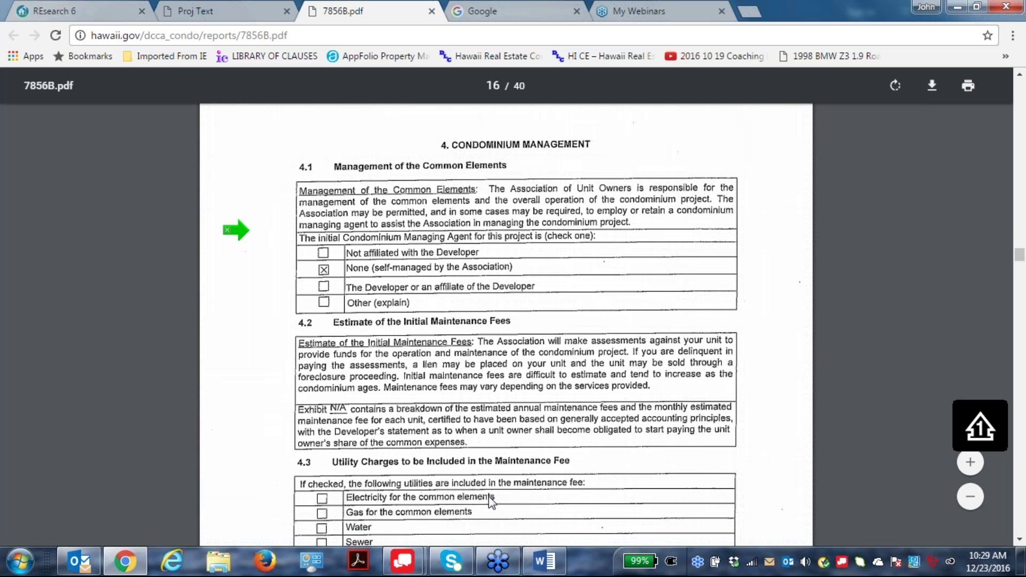
{"action": "scroll", "coordinate": [621, 441], "scroll_direction": "down", "scroll_amount": 5}
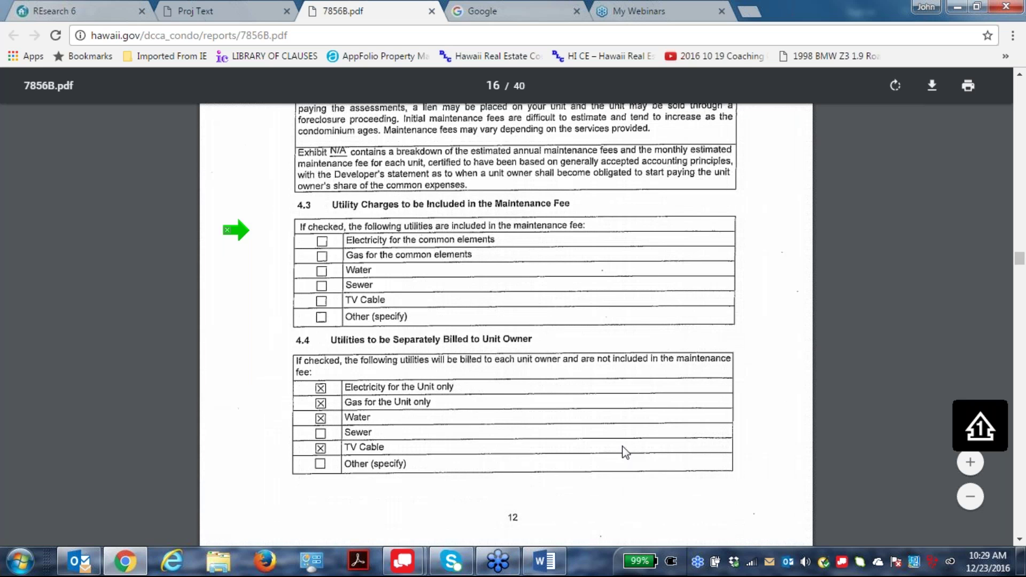
{"action": "scroll", "coordinate": [623, 447], "scroll_direction": "up", "scroll_amount": 12}
{"action": "scroll", "coordinate": [625, 448], "scroll_direction": "up", "scroll_amount": 10}
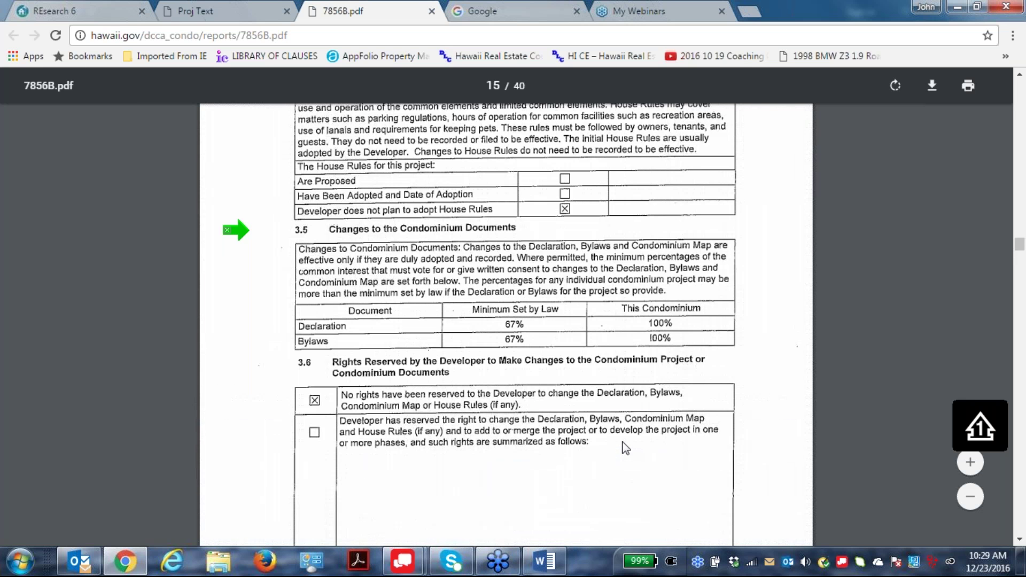
{"action": "scroll", "coordinate": [625, 448], "scroll_direction": "up", "scroll_amount": 10}
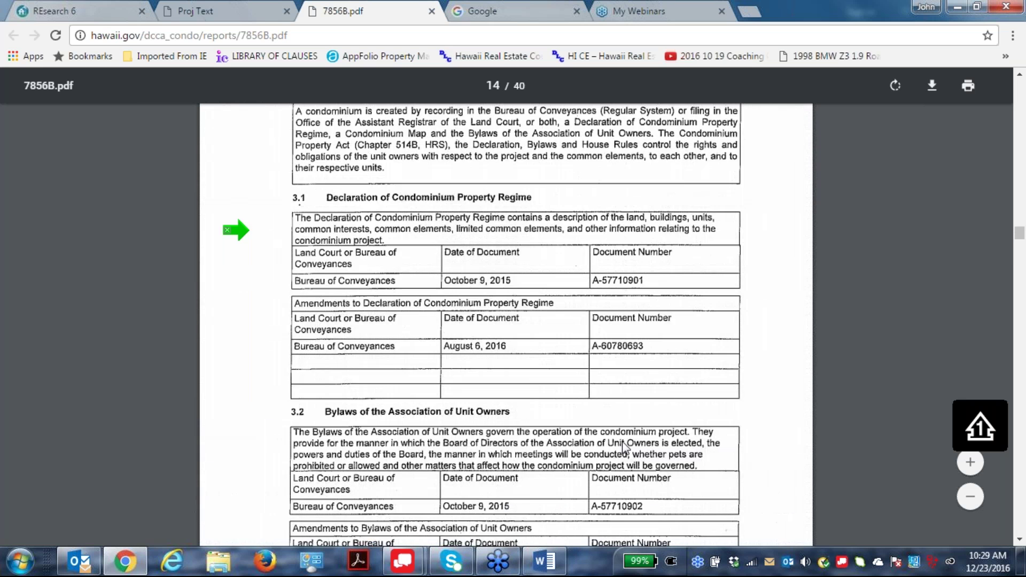
{"action": "scroll", "coordinate": [625, 448], "scroll_direction": "up", "scroll_amount": 2}
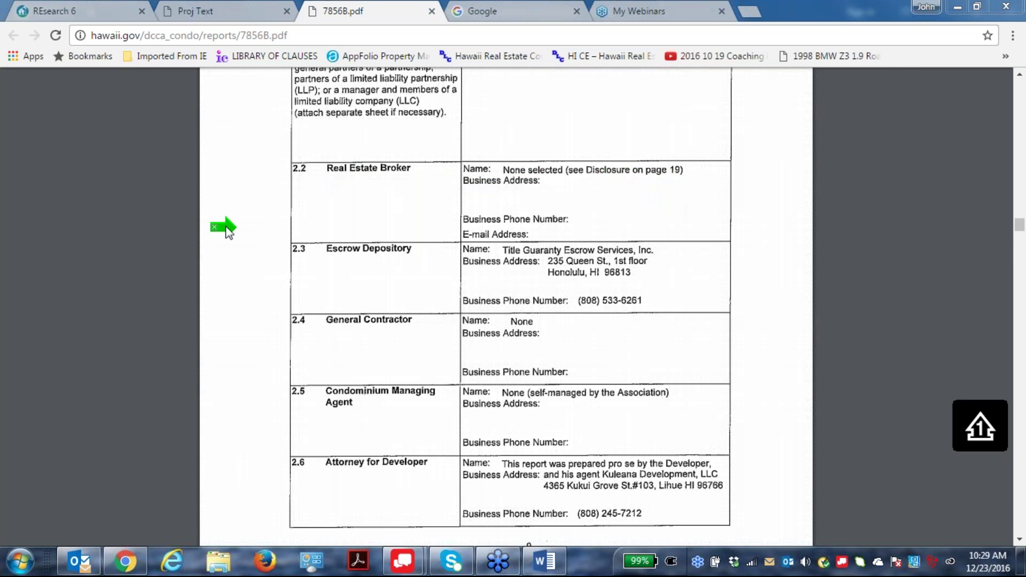
Refocus the PDF viewer and select its current page number for editing.
{"action": "left_click", "coordinate": [251, 275]}
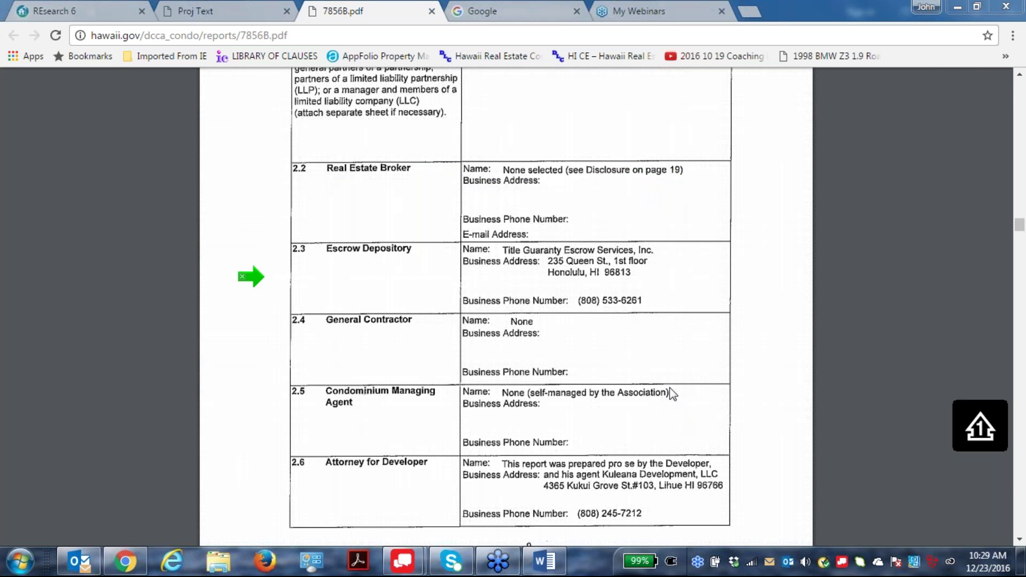
{"action": "left_click", "coordinate": [880, 364]}
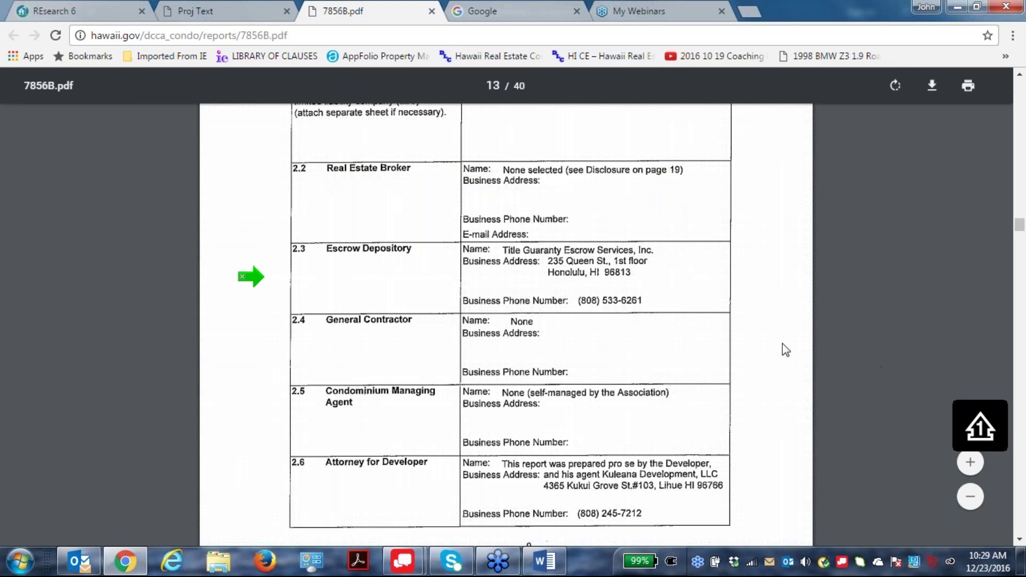
{"action": "left_click", "coordinate": [500, 86]}
Jump to page 23 and read down to the Non Selection of Real Estate Broker note.
{"action": "key", "text": "Return"}
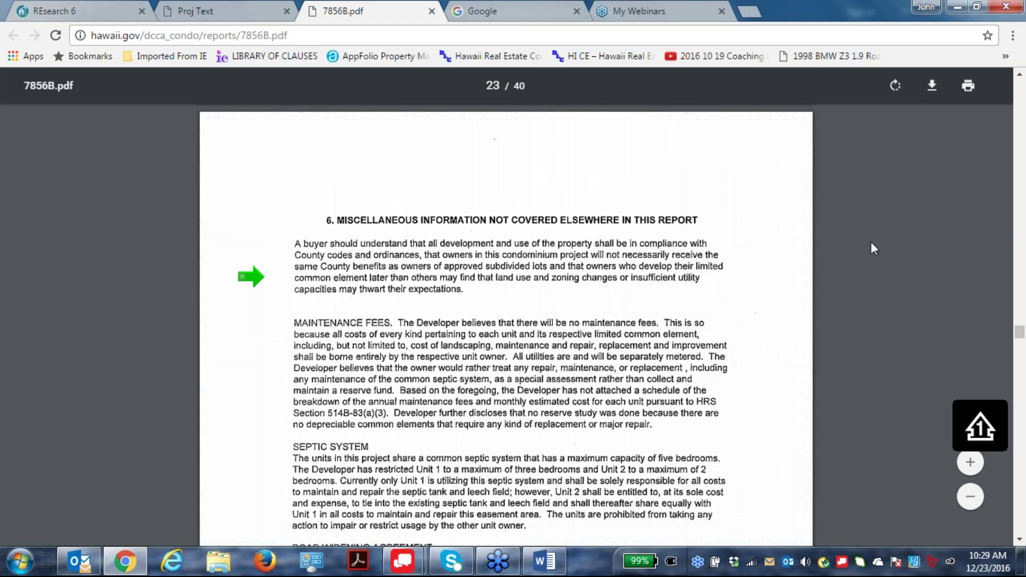
{"action": "scroll", "coordinate": [763, 376], "scroll_direction": "down", "scroll_amount": 3}
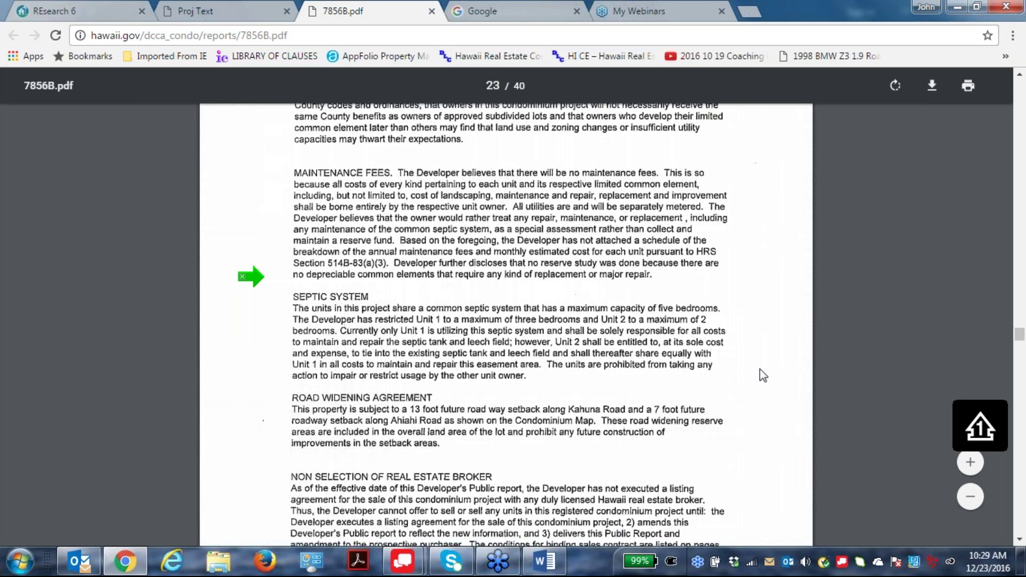
{"action": "scroll", "coordinate": [357, 313], "scroll_direction": "down", "scroll_amount": 3}
{"action": "scroll", "coordinate": [367, 313], "scroll_direction": "down", "scroll_amount": 1}
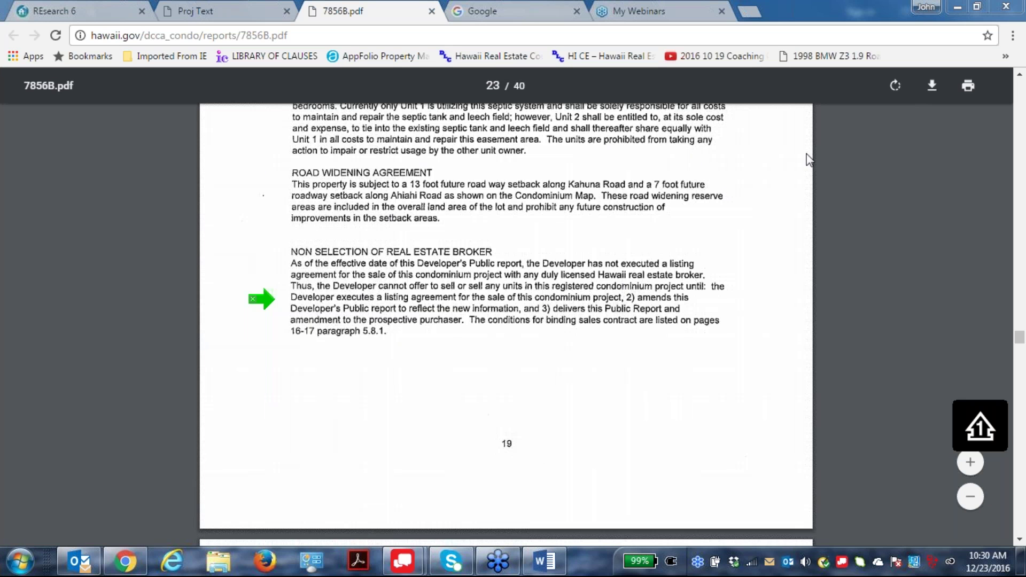
{"action": "left_click", "coordinate": [431, 11]}
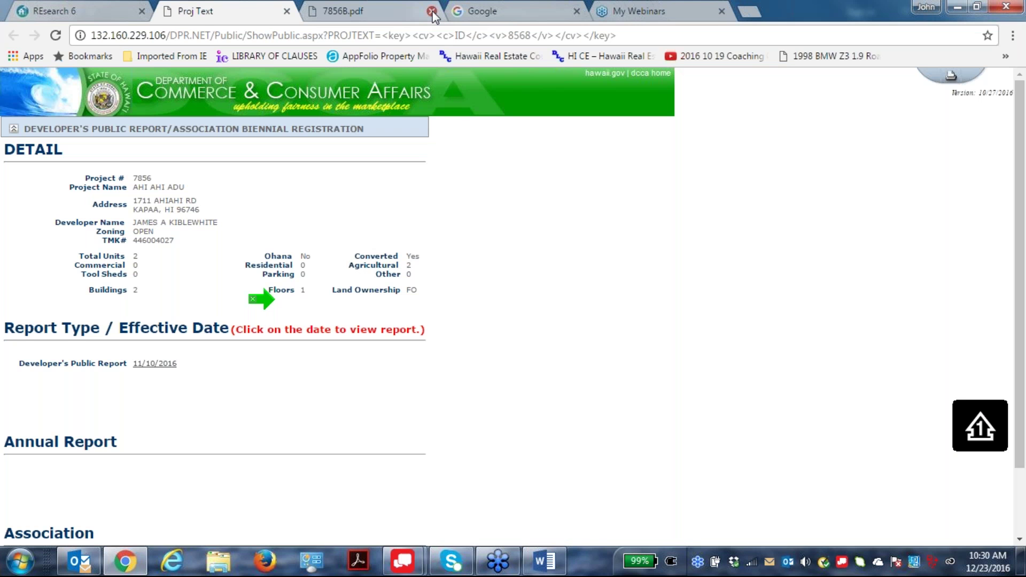
{"action": "left_click", "coordinate": [431, 11]}
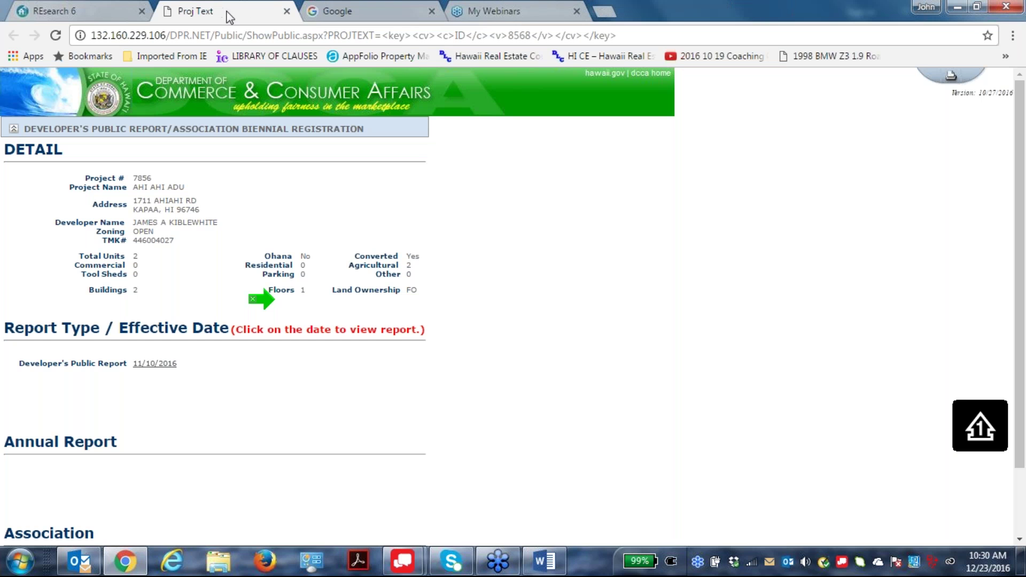
{"action": "left_click", "coordinate": [288, 11]}
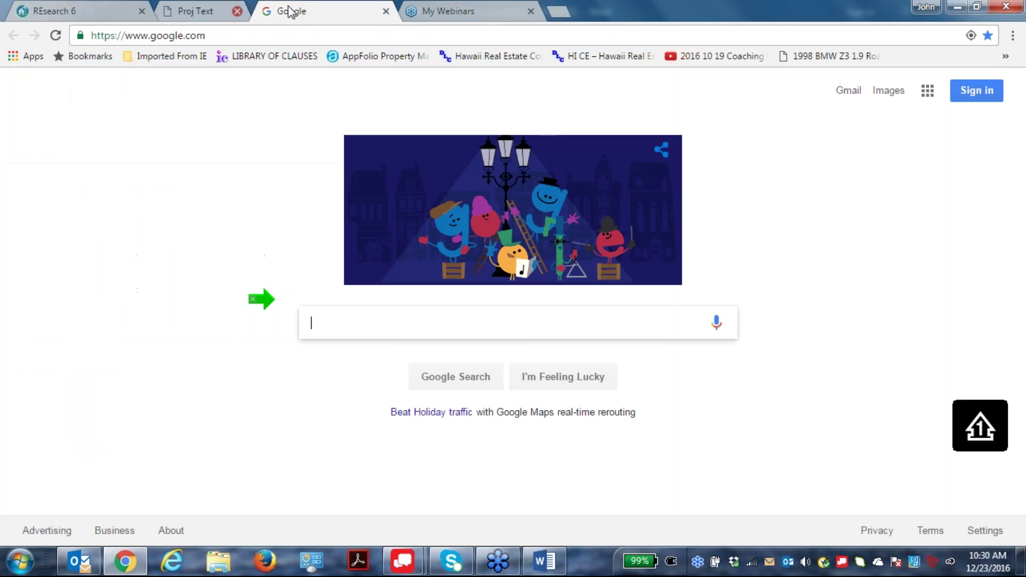
{"action": "left_click", "coordinate": [54, 8]}
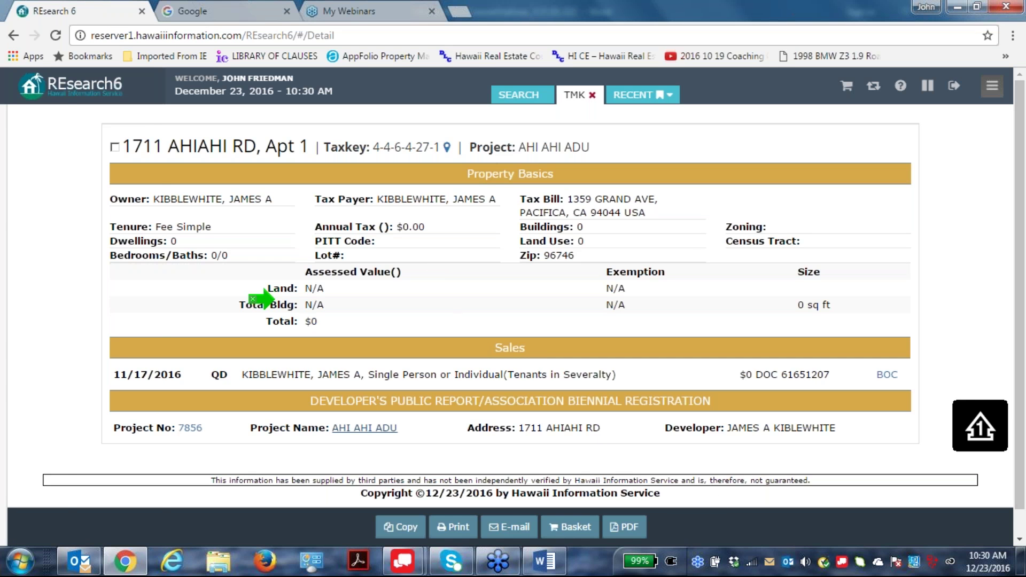
Go back to the filtered new TMK parcel results, look through them, then back to the search form.
{"action": "left_click", "coordinate": [13, 35]}
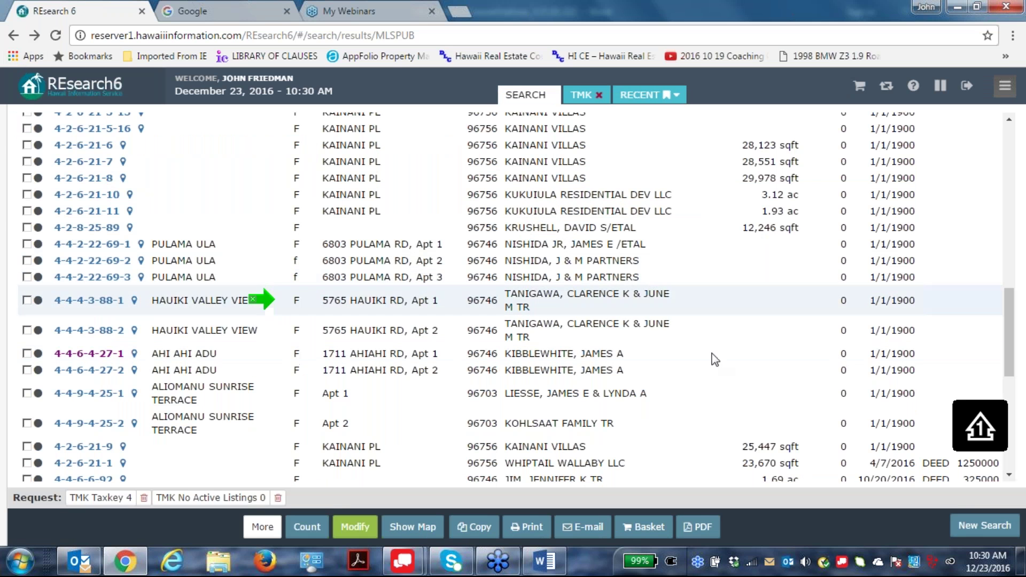
{"action": "scroll", "coordinate": [694, 332], "scroll_direction": "down", "scroll_amount": 1}
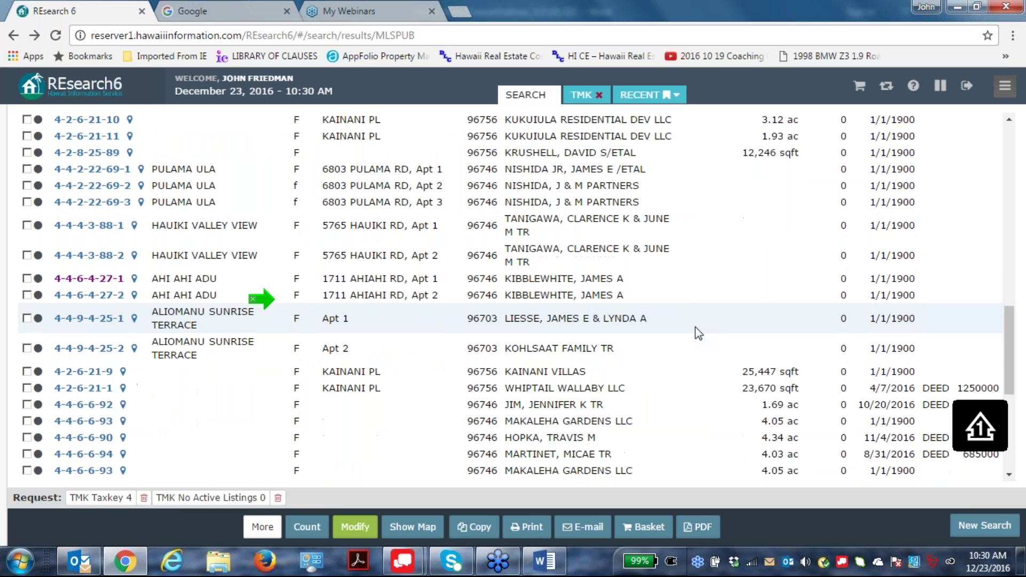
{"action": "scroll", "coordinate": [622, 310], "scroll_direction": "down", "scroll_amount": 4}
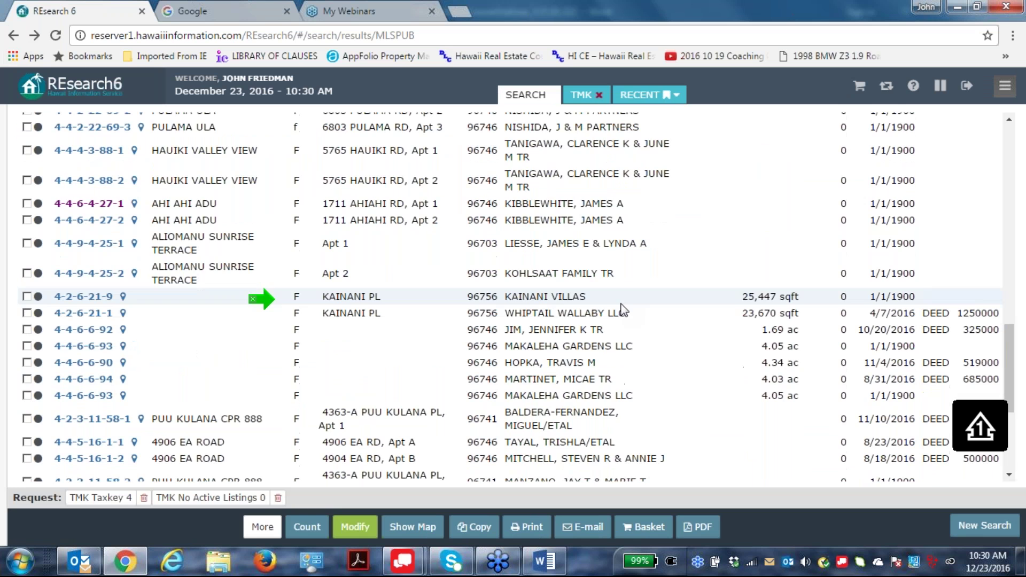
{"action": "scroll", "coordinate": [654, 380], "scroll_direction": "up", "scroll_amount": 10}
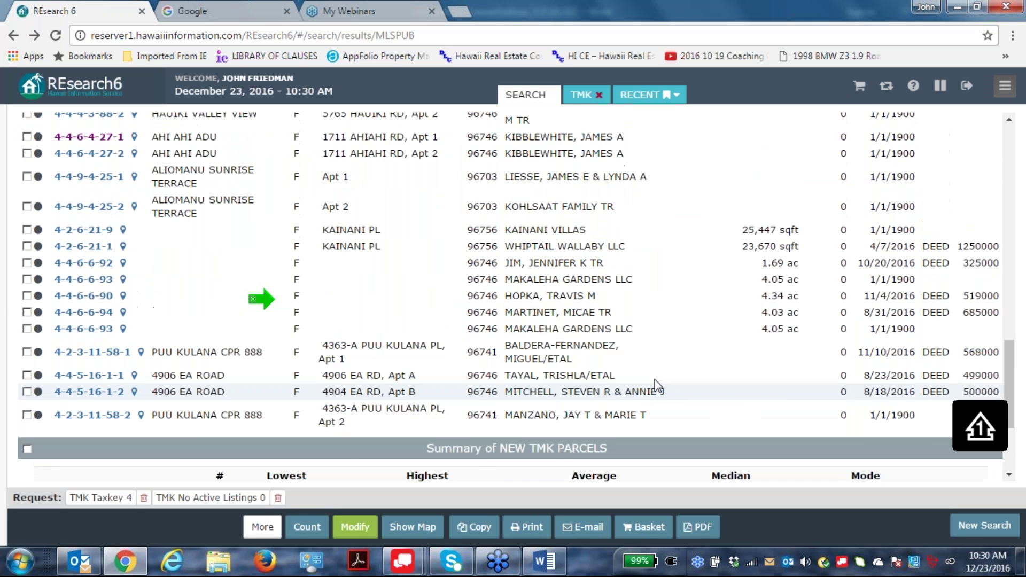
{"action": "scroll", "coordinate": [655, 380], "scroll_direction": "up", "scroll_amount": 5}
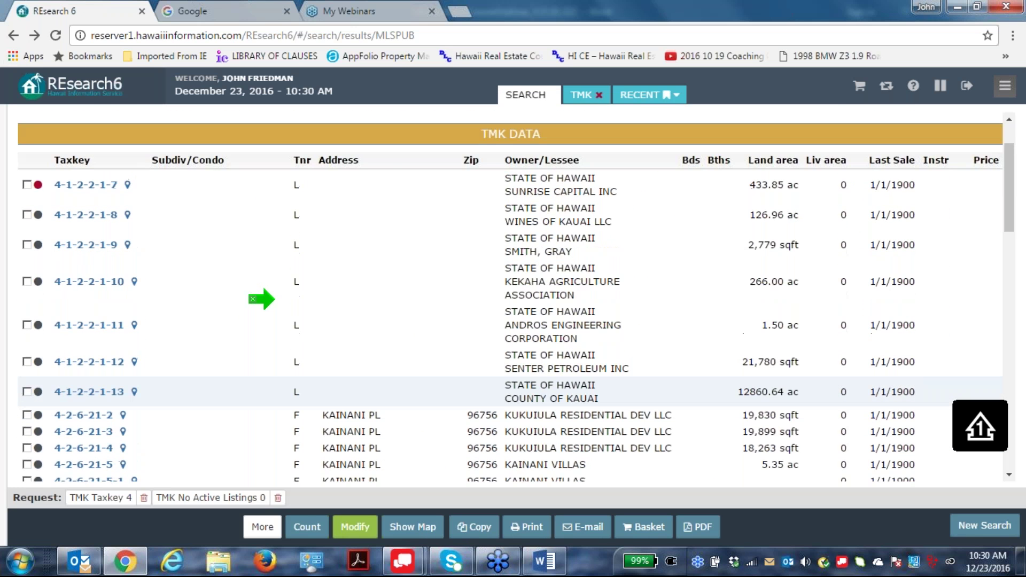
{"action": "scroll", "coordinate": [657, 383], "scroll_direction": "down", "scroll_amount": 6}
{"action": "scroll", "coordinate": [659, 388], "scroll_direction": "down", "scroll_amount": 2}
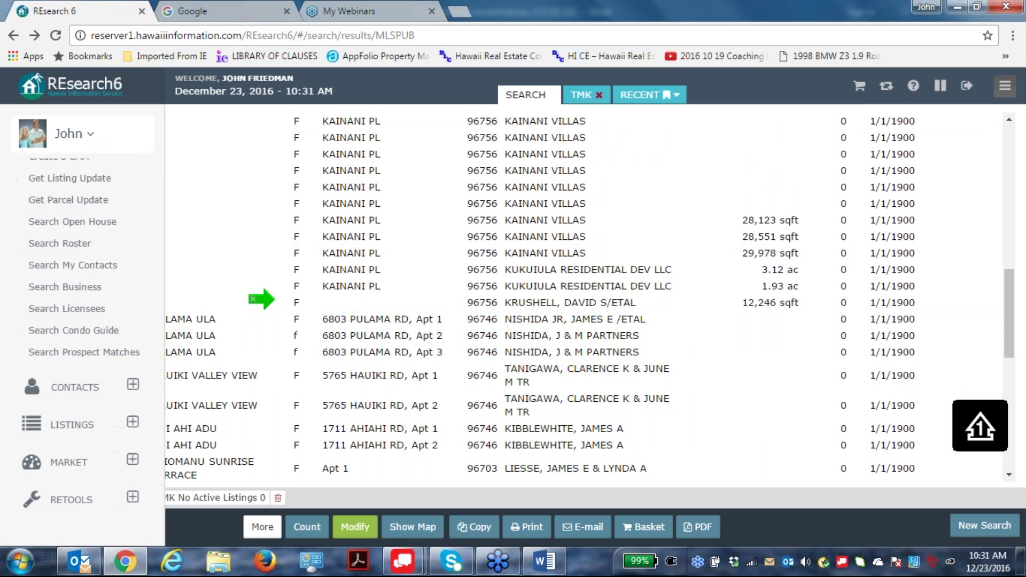
{"action": "left_click", "coordinate": [13, 35]}
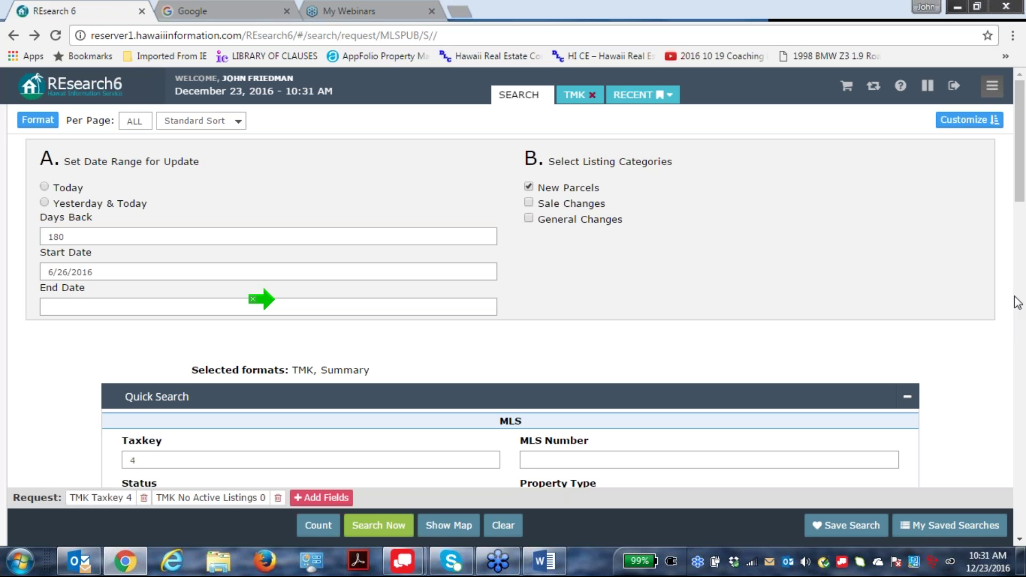
Briefly show the desktop, then return to the RESearch6 search request form.
{"action": "left_click", "coordinate": [1022, 566]}
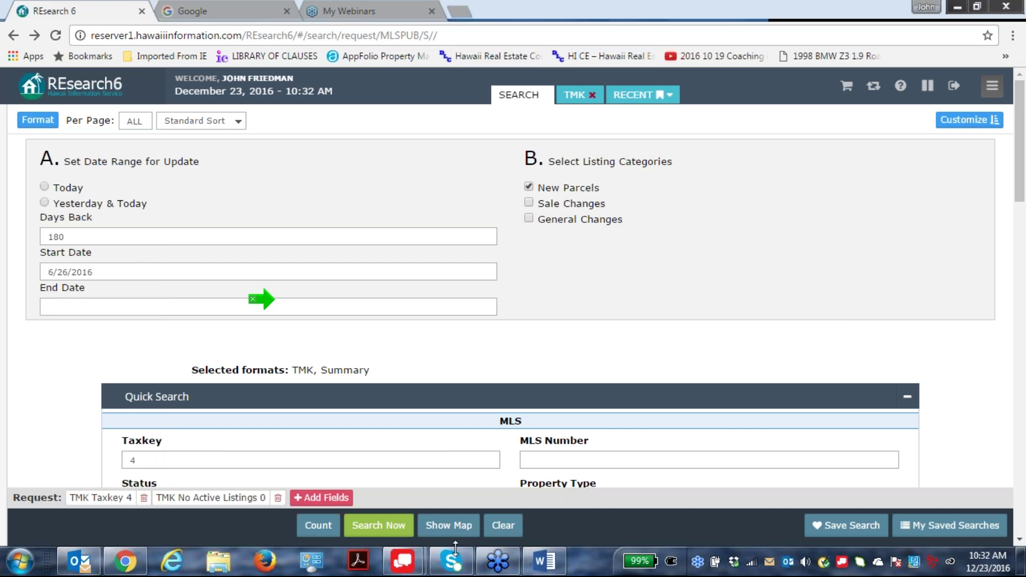
{"action": "mouse_move", "coordinate": [456, 566]}
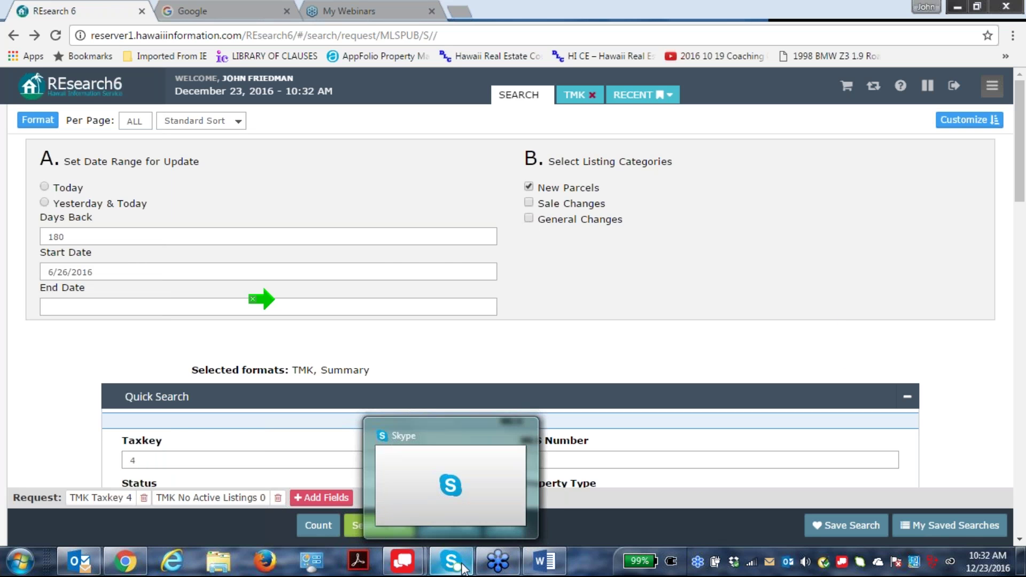
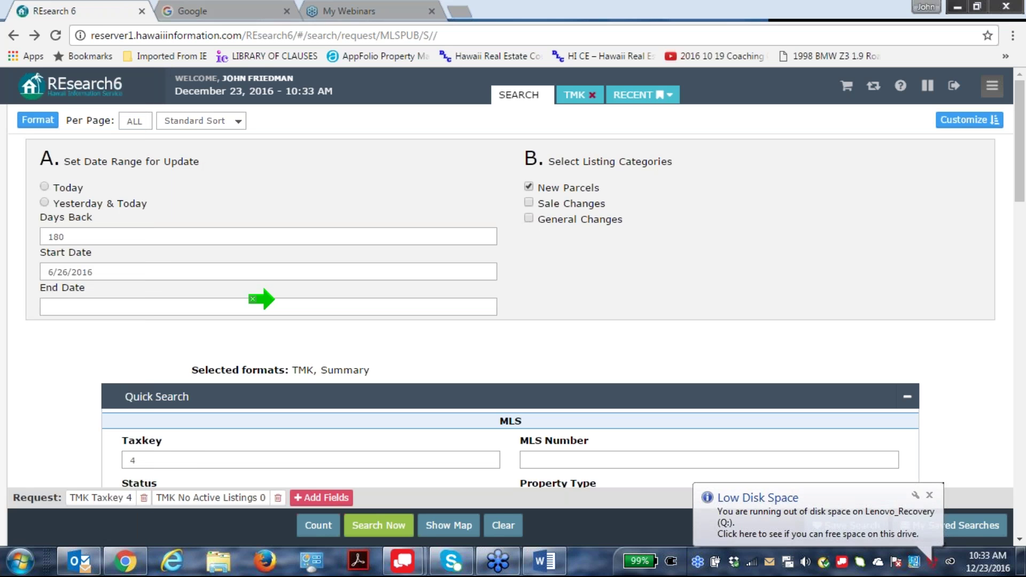
Search the Windows Start menu for 'chart'.
{"action": "left_click", "coordinate": [22, 556]}
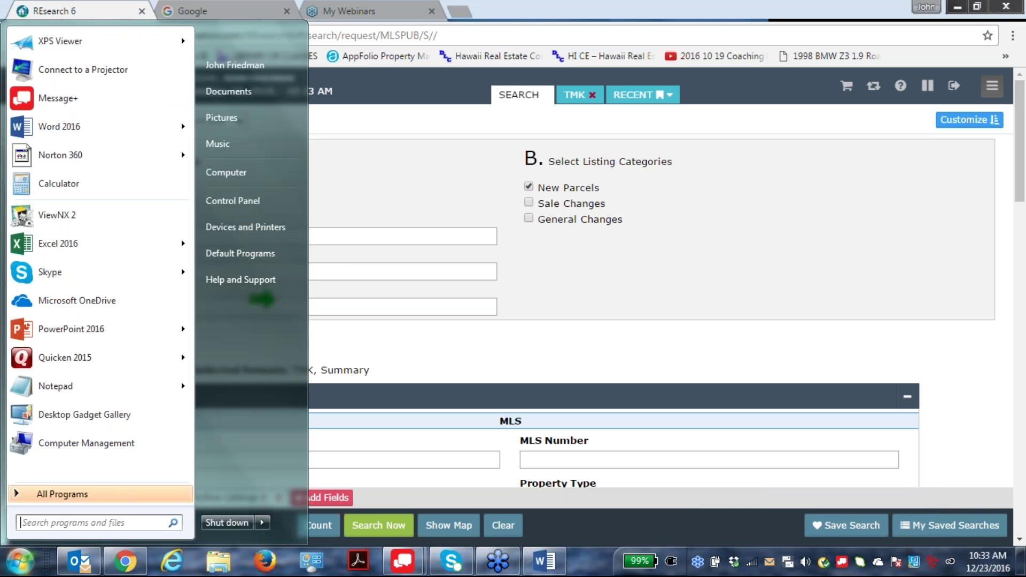
{"action": "type", "text": "chart"}
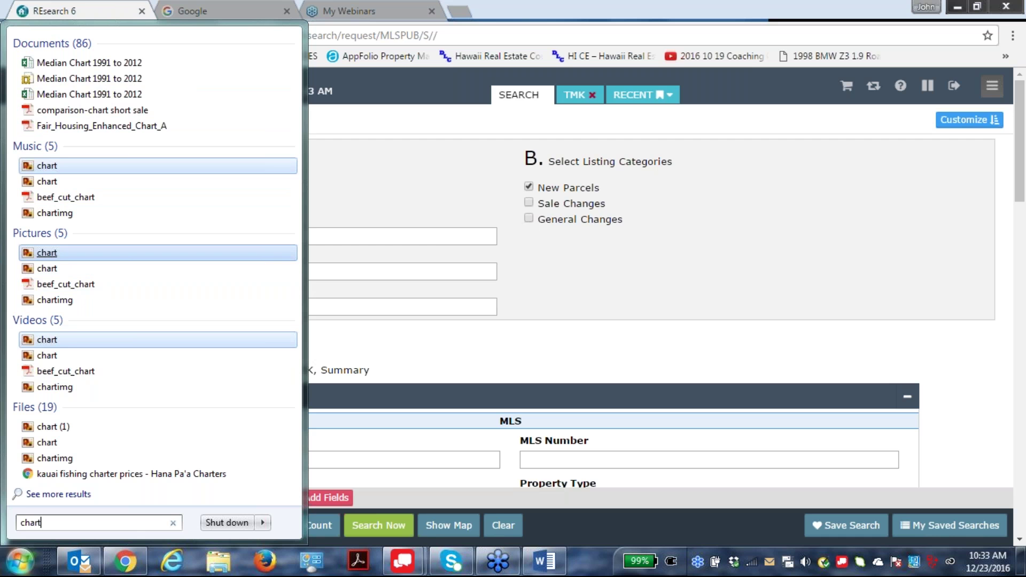
Open the Median Chart 1991 to 2012 workbook and scroll through the Kauai Median Home Price chart.
{"action": "left_click", "coordinate": [78, 95]}
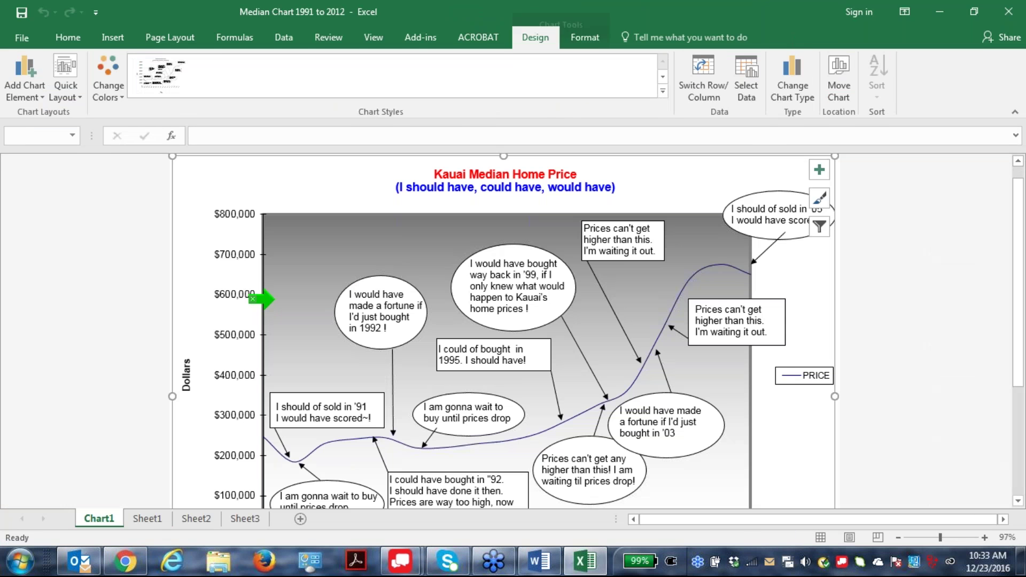
{"action": "key", "text": "shift"}
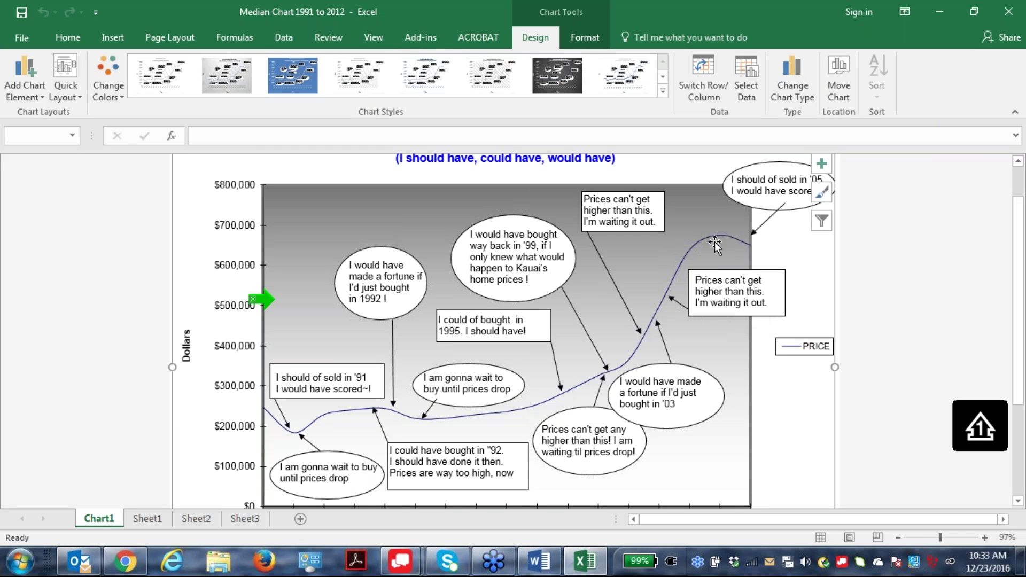
{"action": "scroll", "coordinate": [751, 334], "scroll_direction": "down", "scroll_amount": 1}
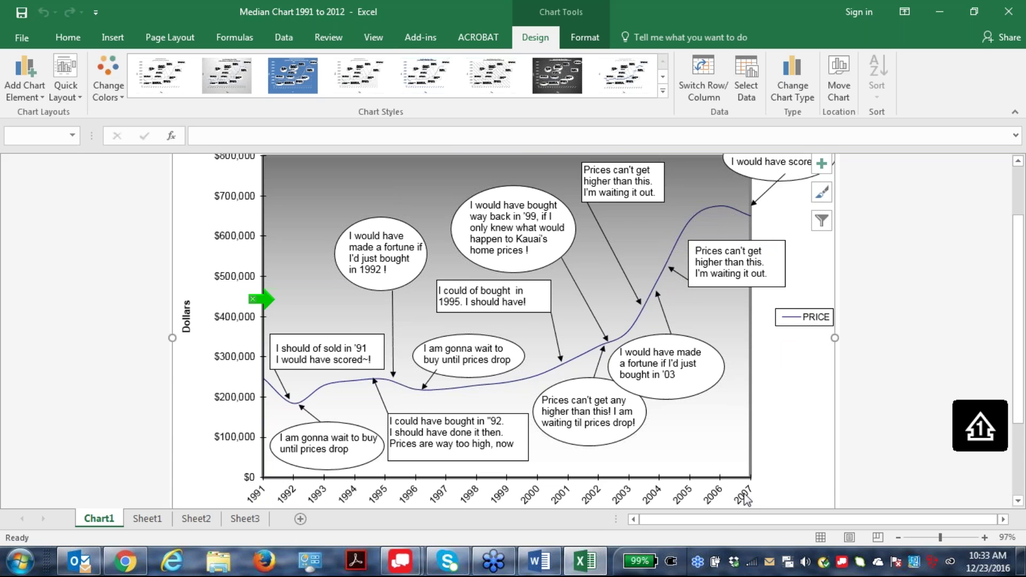
{"action": "scroll", "coordinate": [762, 435], "scroll_direction": "down", "scroll_amount": 4}
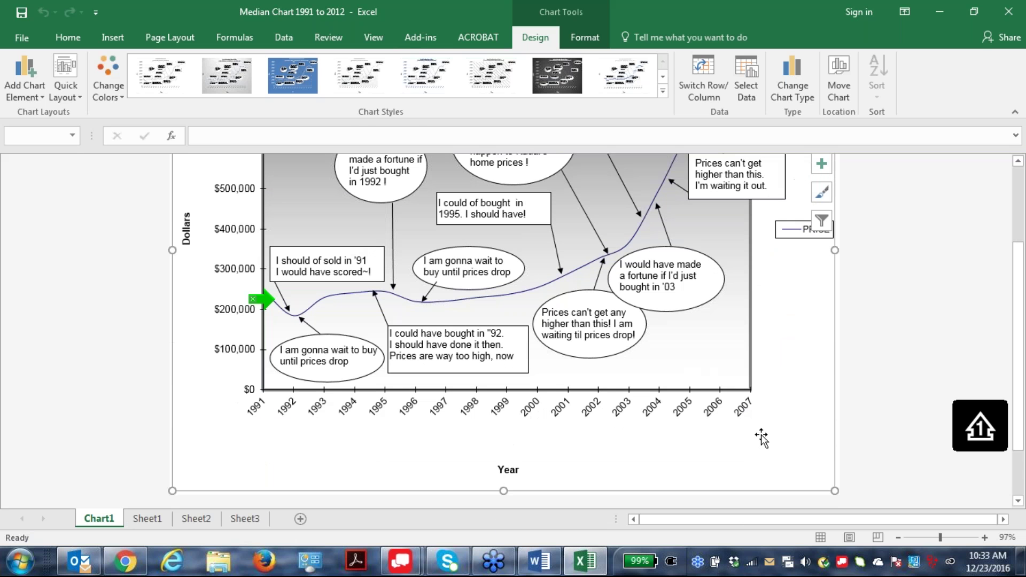
{"action": "scroll", "coordinate": [762, 436], "scroll_direction": "up", "scroll_amount": 1}
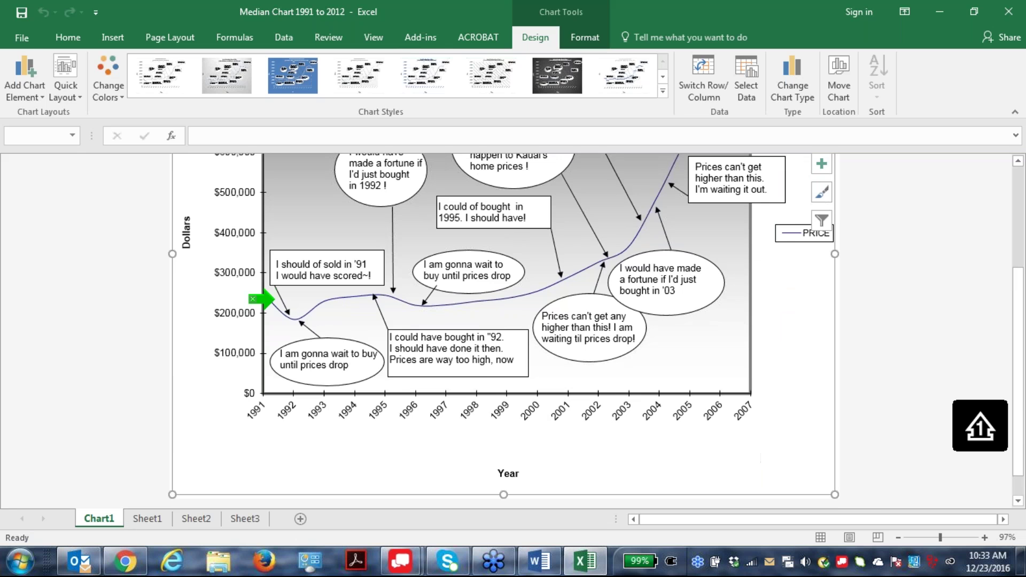
Check the Sheet1, Sheet2 and Sheet3 data, return to Chart1, then close Excel.
{"action": "left_click", "coordinate": [145, 519]}
{"action": "left_click", "coordinate": [191, 519]}
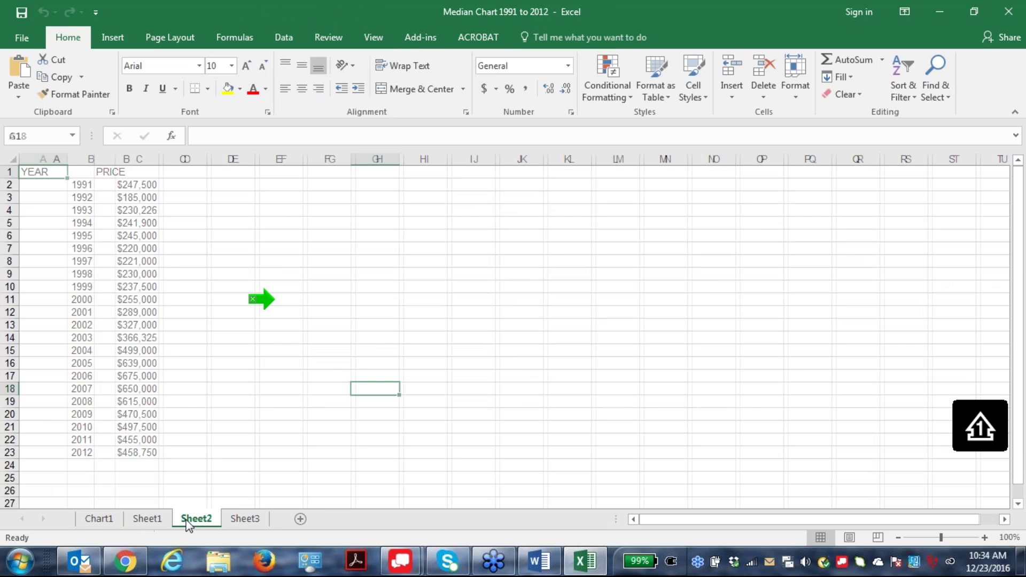
{"action": "left_click", "coordinate": [233, 522]}
{"action": "left_click", "coordinate": [100, 520]}
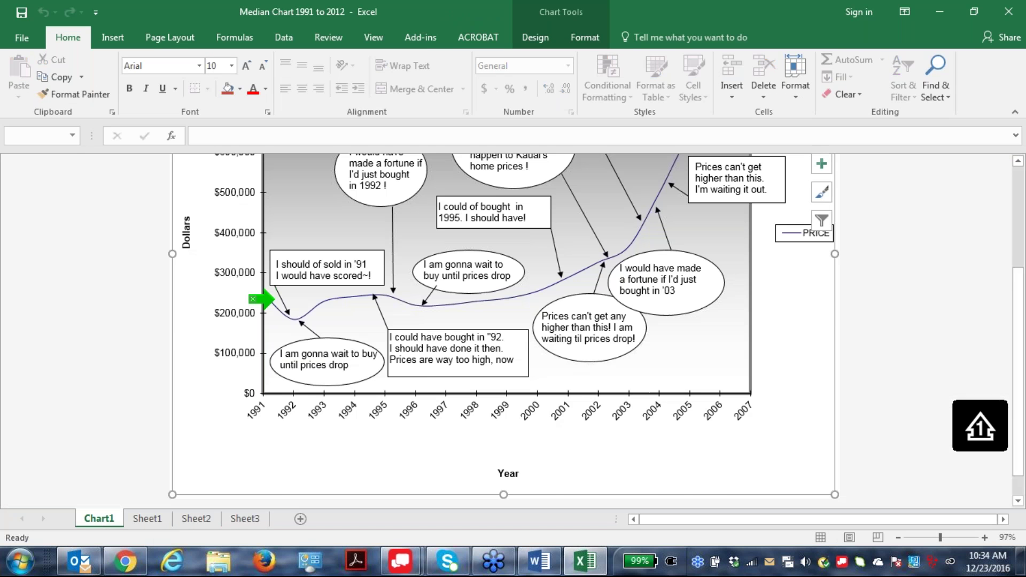
{"action": "scroll", "coordinate": [3, 258], "scroll_direction": "up", "scroll_amount": 2}
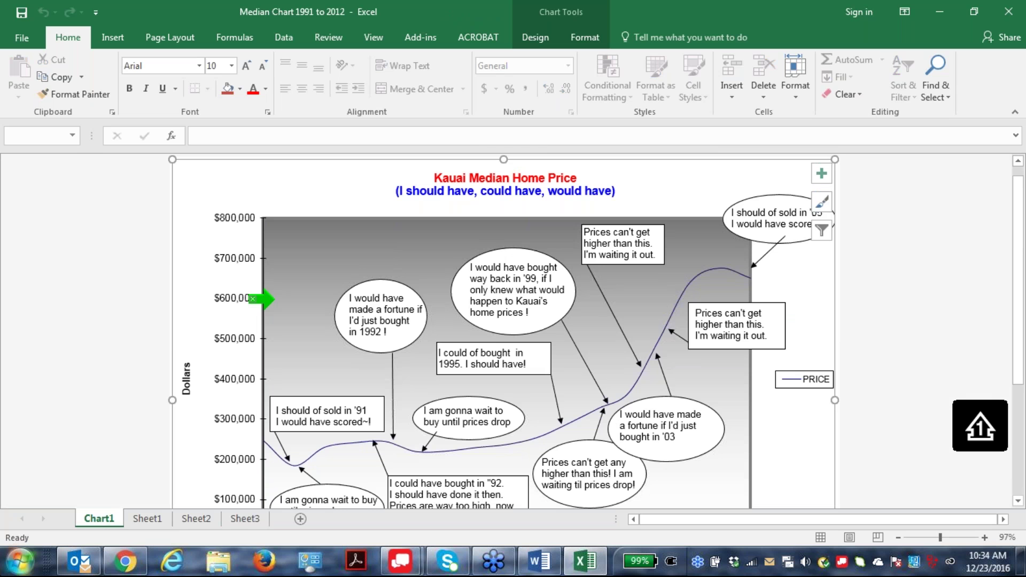
{"action": "left_click", "coordinate": [1008, 8]}
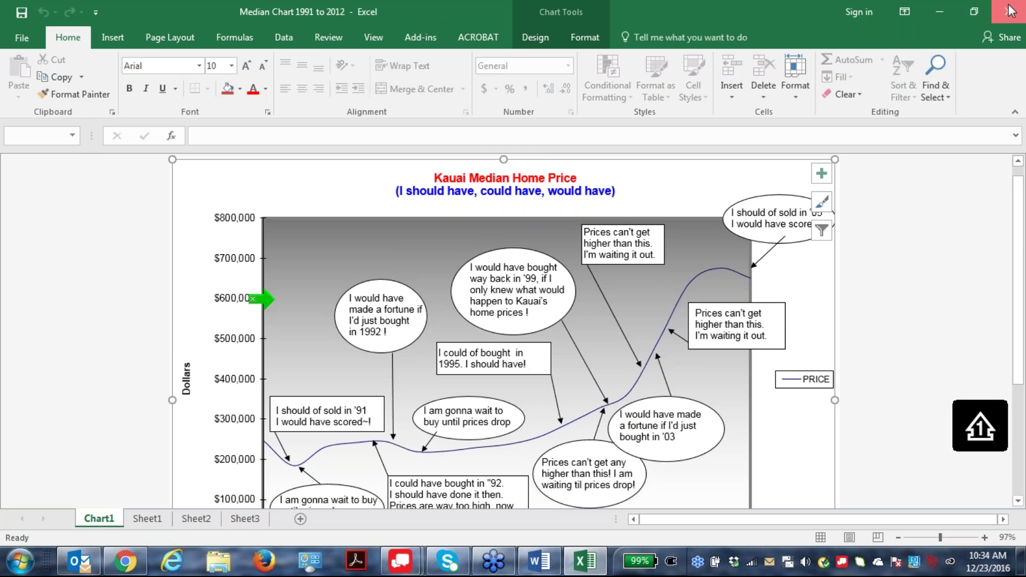
{"action": "left_click", "coordinate": [7, 571]}
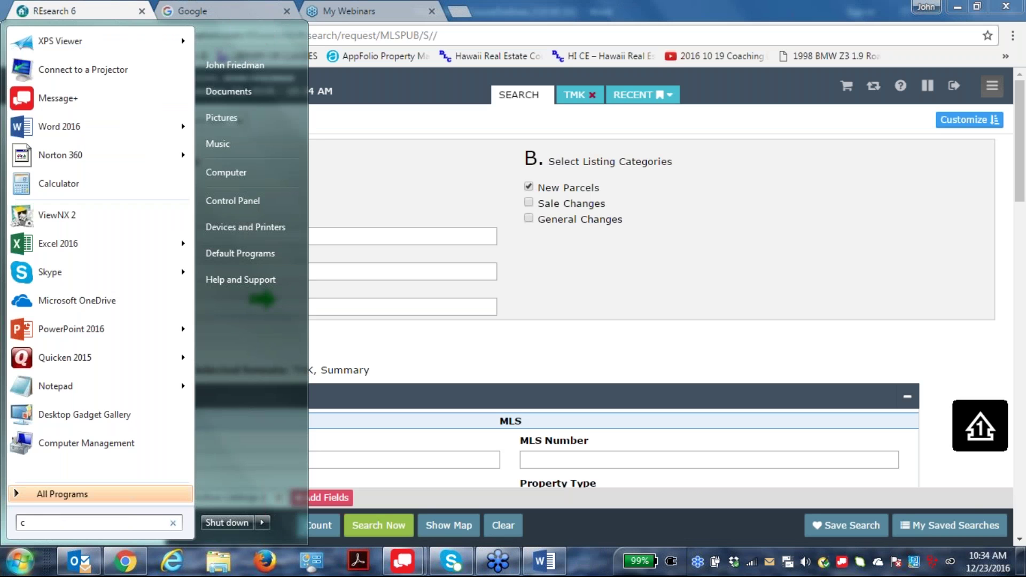
Search 'chart' and open Median.pdf from the Excel charts > Charts folder.
{"action": "type", "text": "chart"}
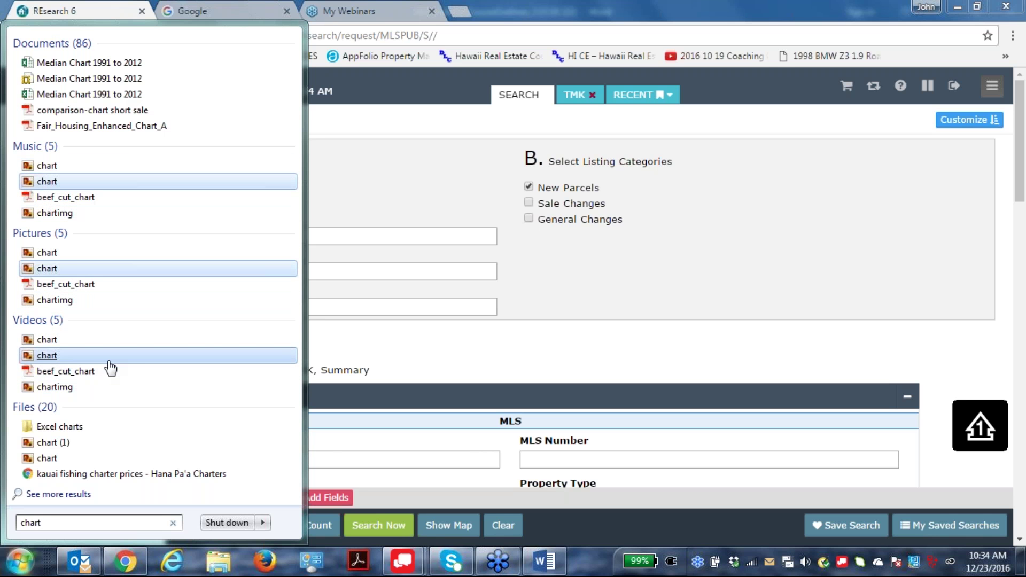
{"action": "left_click", "coordinate": [72, 430]}
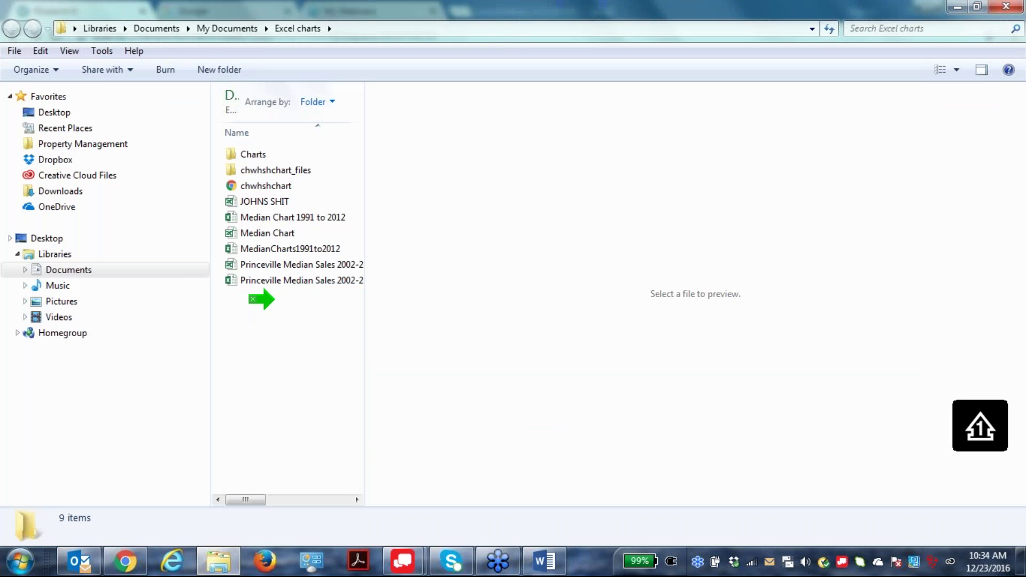
{"action": "left_click", "coordinate": [249, 151]}
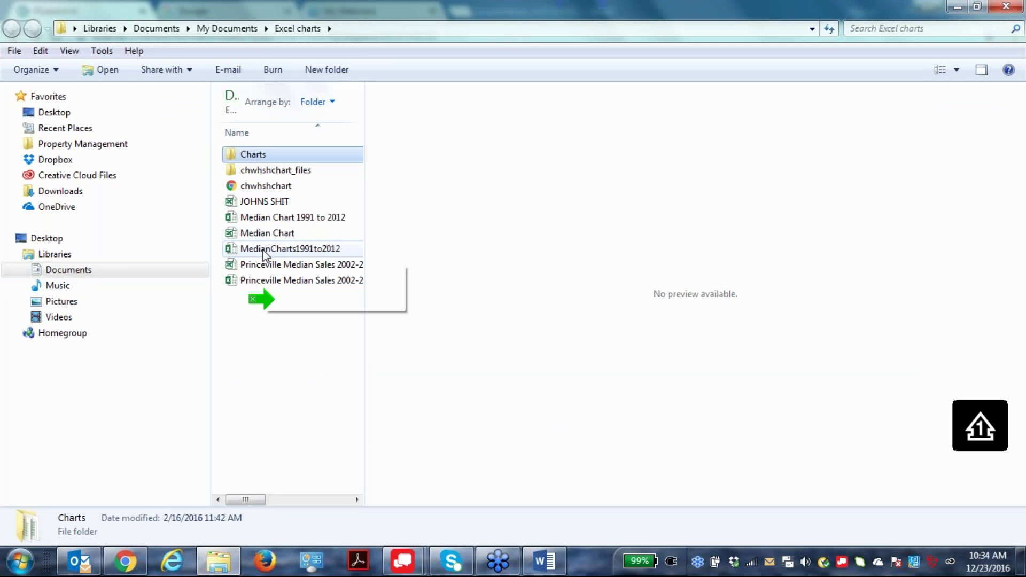
{"action": "double_click", "coordinate": [263, 157]}
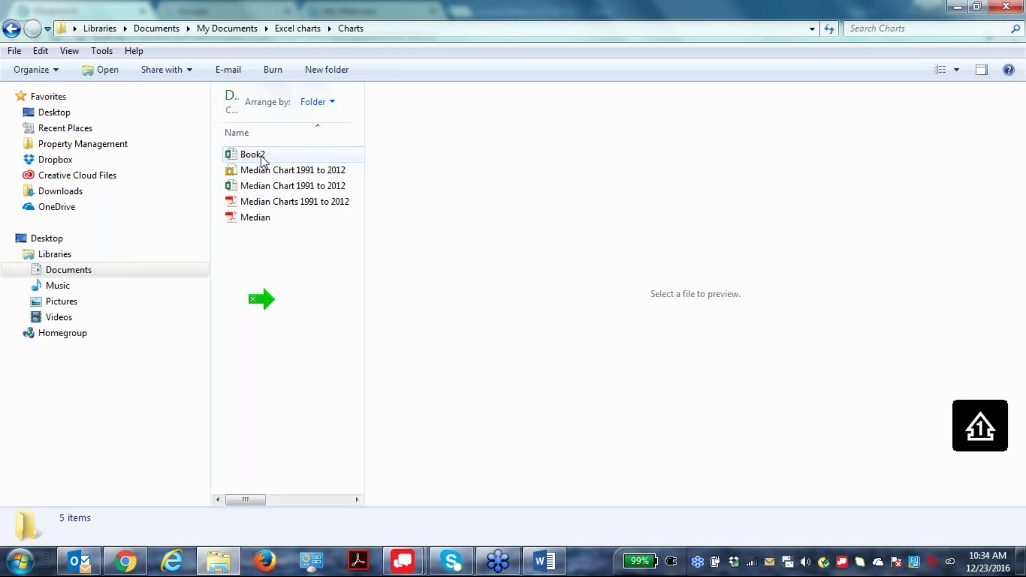
{"action": "left_click", "coordinate": [245, 218]}
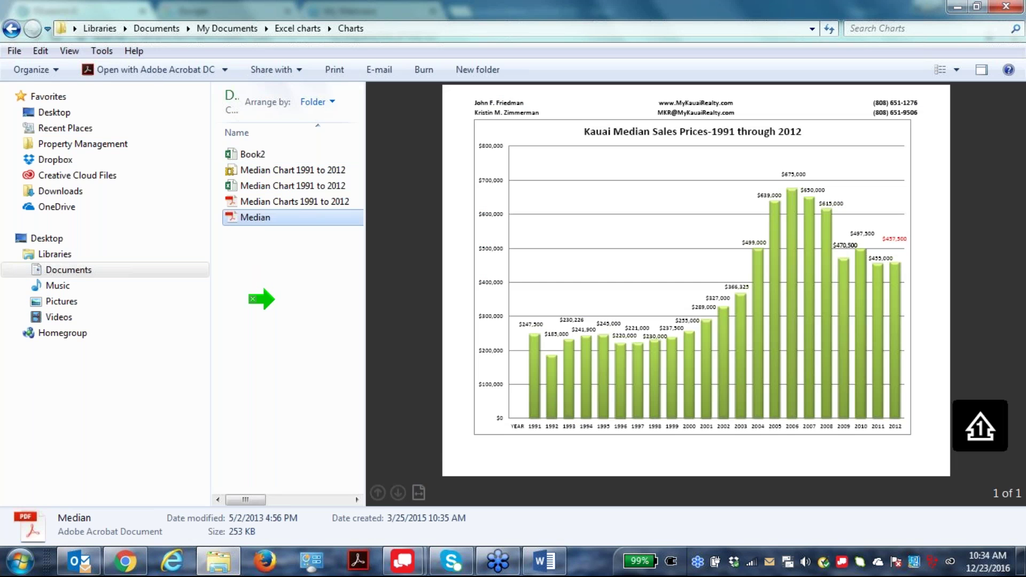
{"action": "double_click", "coordinate": [278, 223]}
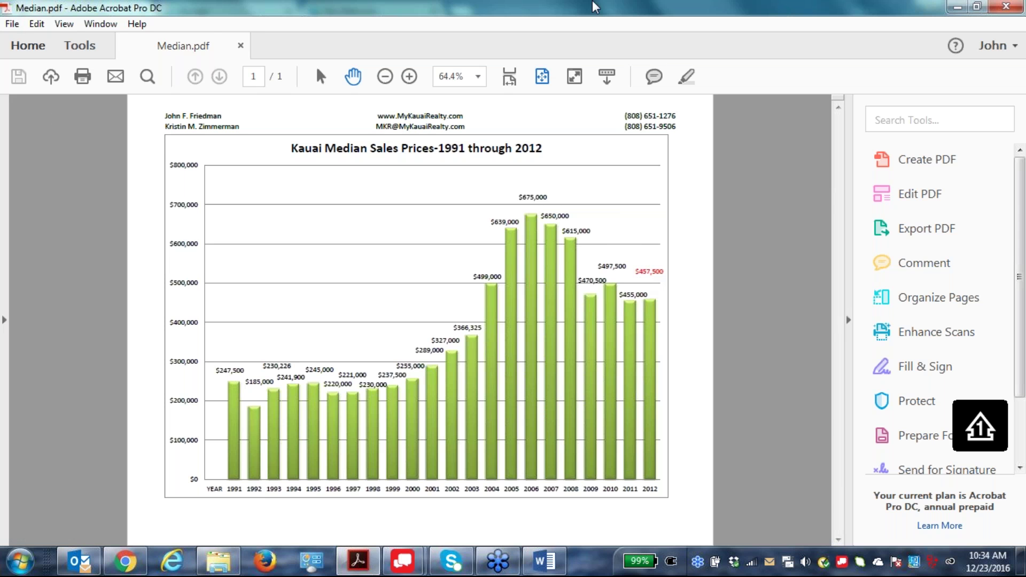
Close Median.pdf, view Median Charts 1991 to 2012.pdf, then select the Median Chart 1991 to 2012 workbook.
{"action": "left_click", "coordinate": [1006, 7]}
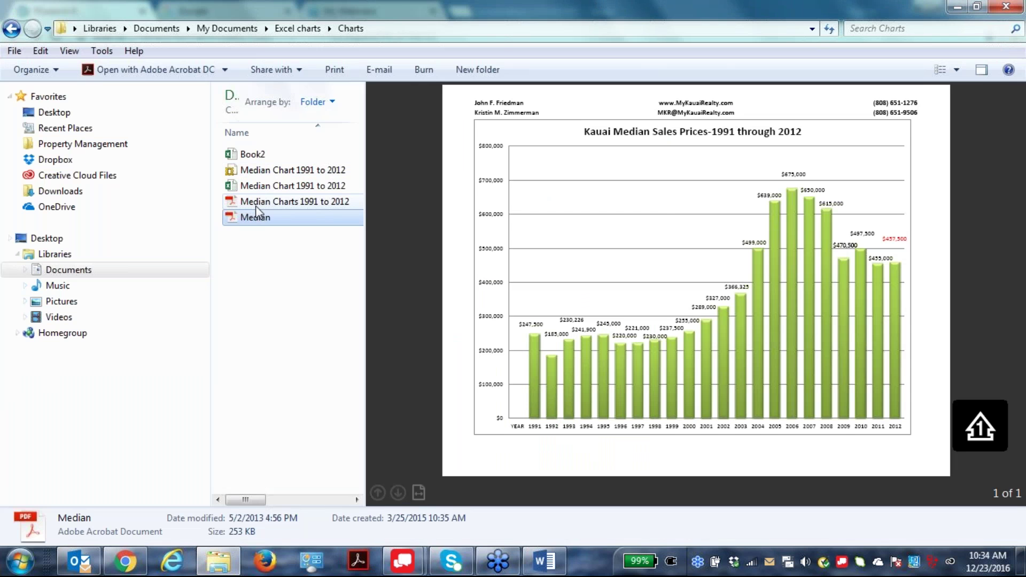
{"action": "left_click", "coordinate": [257, 201]}
{"action": "double_click", "coordinate": [257, 202]}
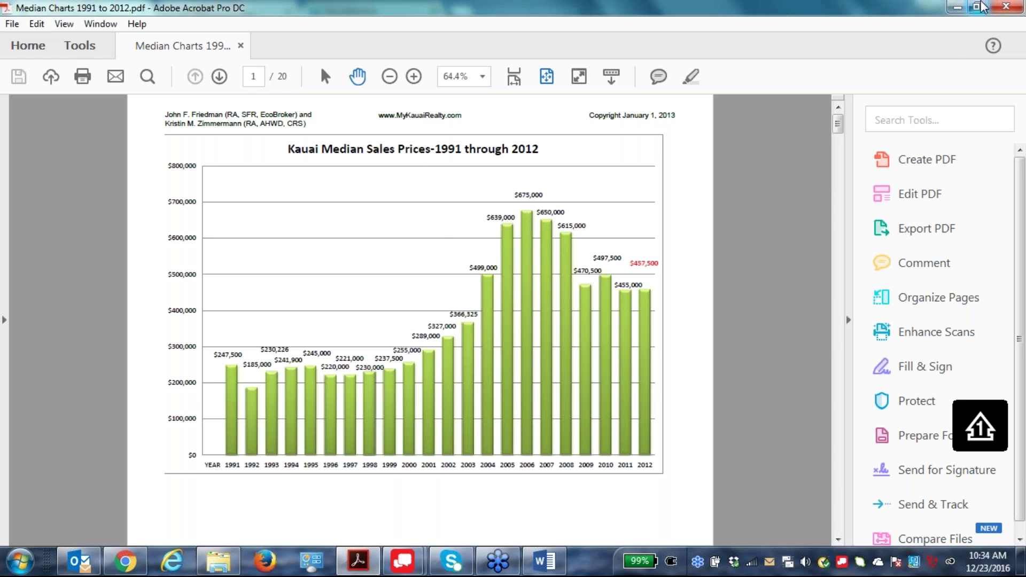
{"action": "left_click", "coordinate": [1004, 6]}
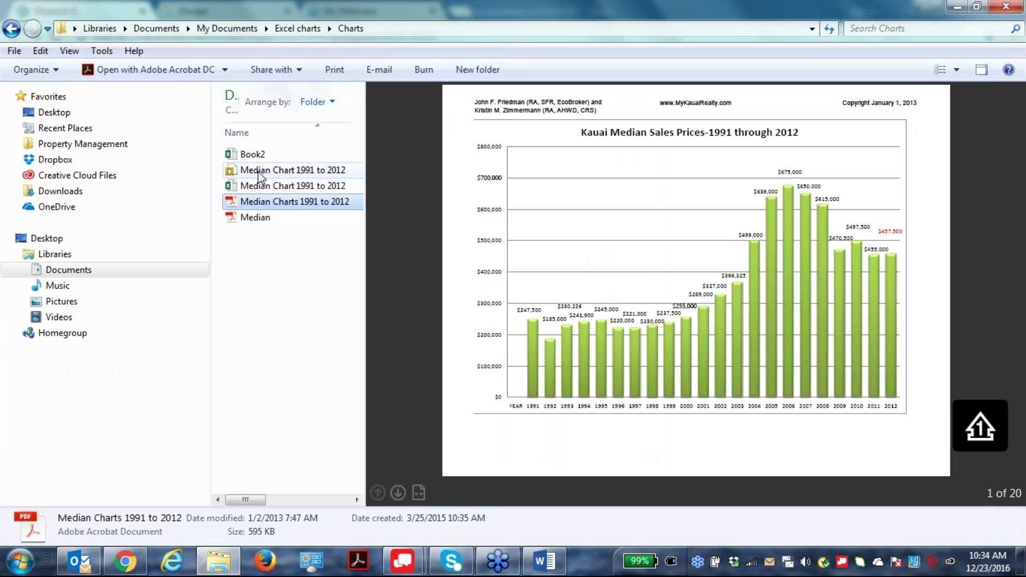
{"action": "left_click", "coordinate": [259, 186]}
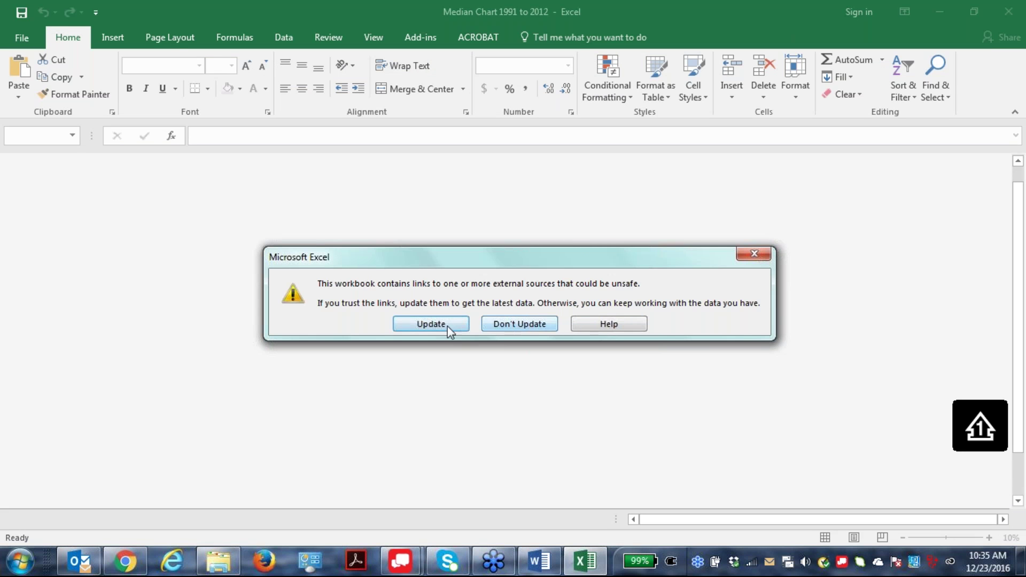
Open the workbook without updating links and view the Kauai # (2) through Koloa chart sheets.
{"action": "left_click", "coordinate": [530, 327]}
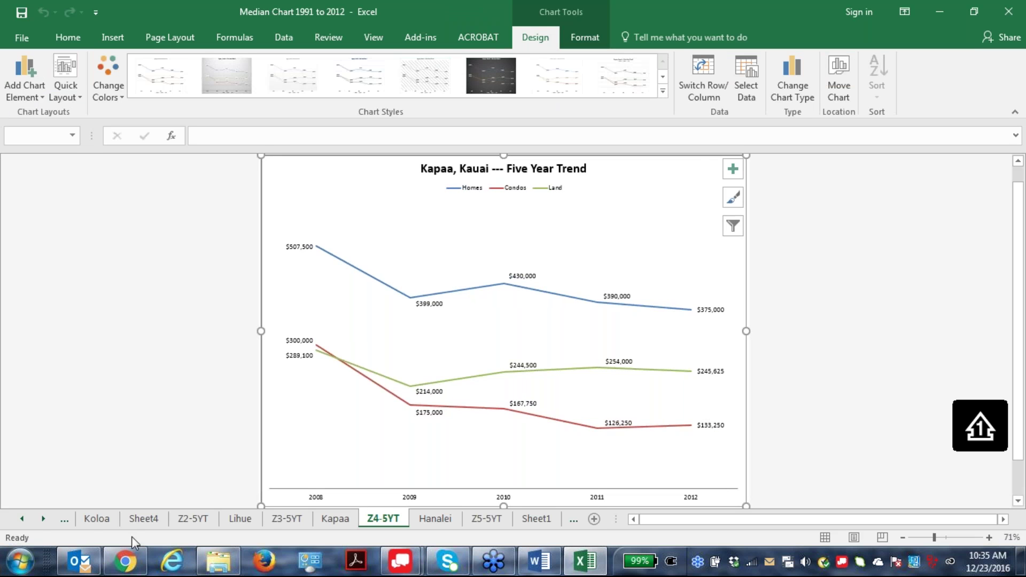
{"action": "left_click", "coordinate": [22, 518]}
{"action": "left_click", "coordinate": [22, 518]}
{"action": "left_click", "coordinate": [22, 518]}
{"action": "left_click", "coordinate": [118, 521]}
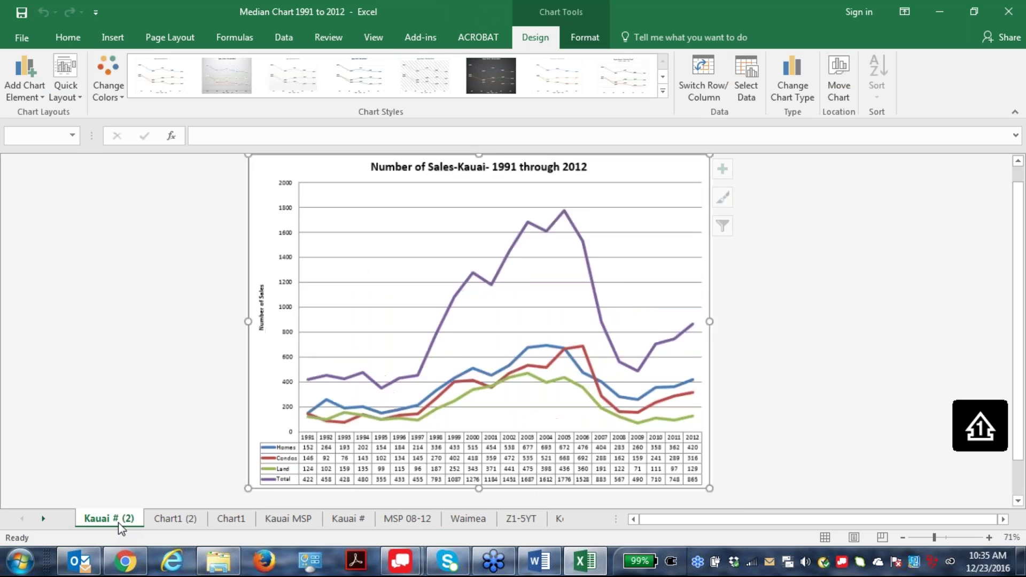
{"action": "left_click", "coordinate": [169, 521]}
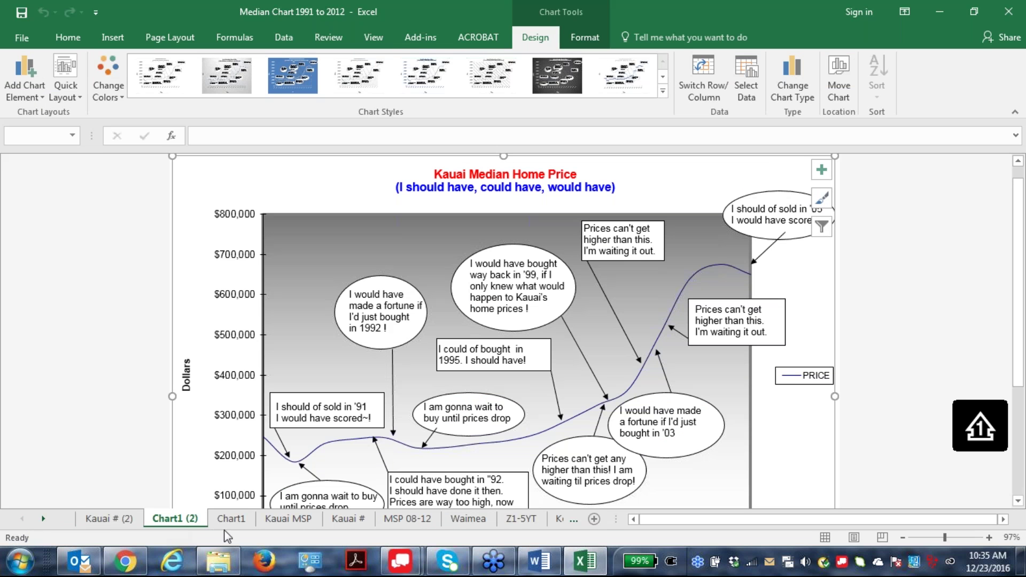
{"action": "left_click", "coordinate": [225, 527]}
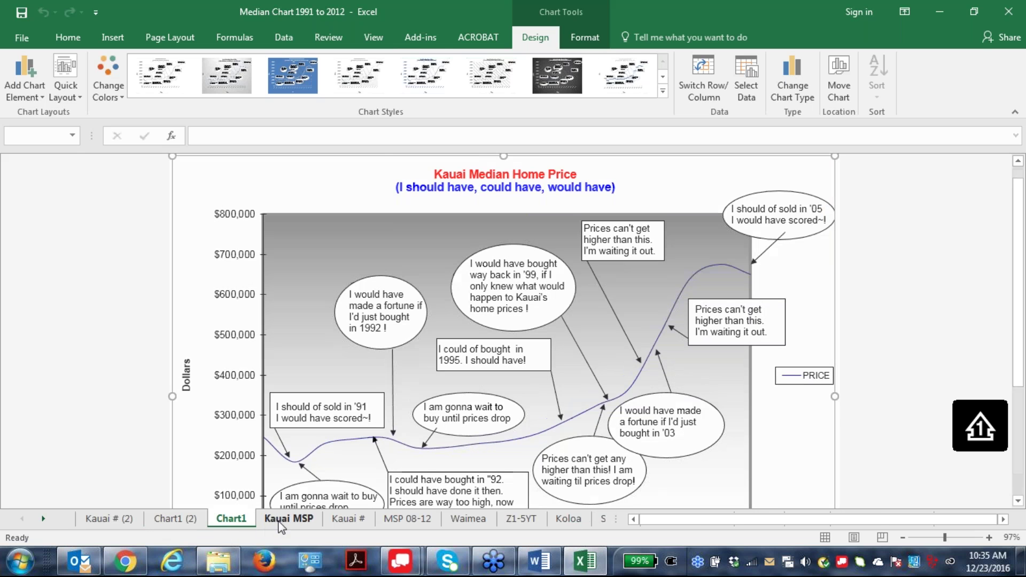
{"action": "left_click", "coordinate": [280, 522]}
{"action": "left_click", "coordinate": [348, 519]}
{"action": "left_click", "coordinate": [412, 525]}
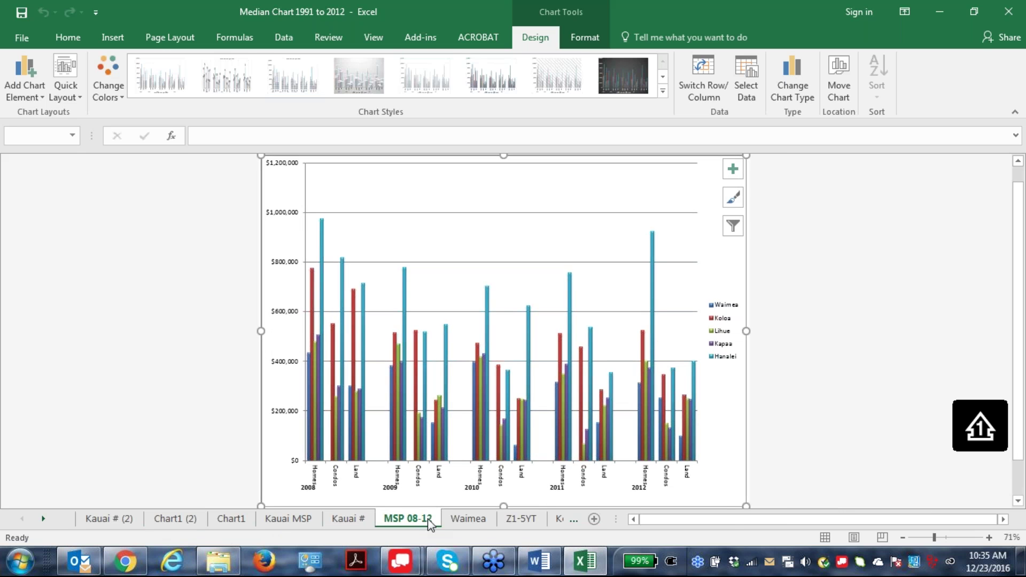
{"action": "left_click", "coordinate": [468, 520]}
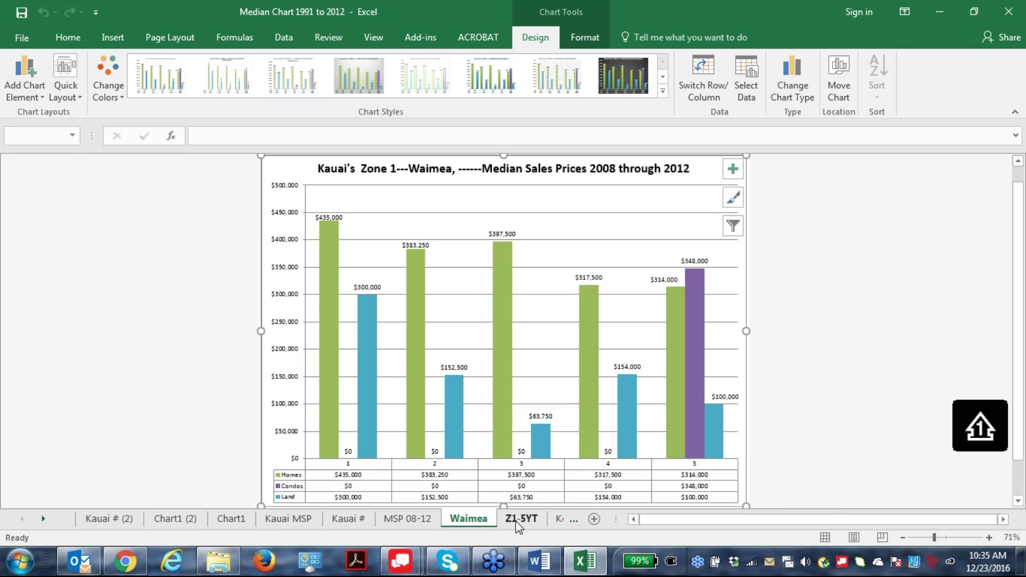
{"action": "left_click", "coordinate": [518, 525]}
{"action": "left_click", "coordinate": [557, 523]}
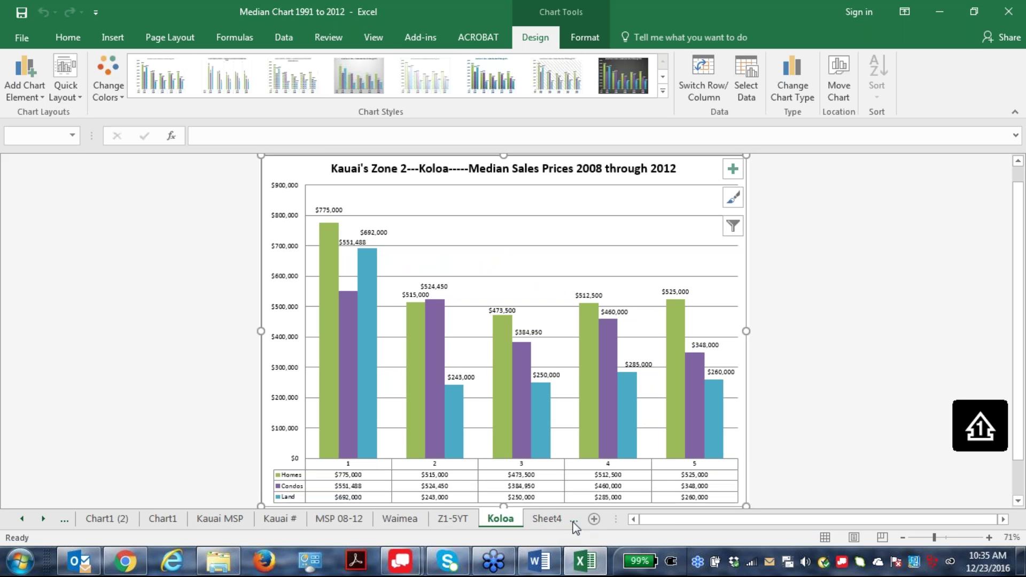
Add a blank worksheet, then browse back through the chart sheets to Kauai # (2).
{"action": "left_click", "coordinate": [593, 519]}
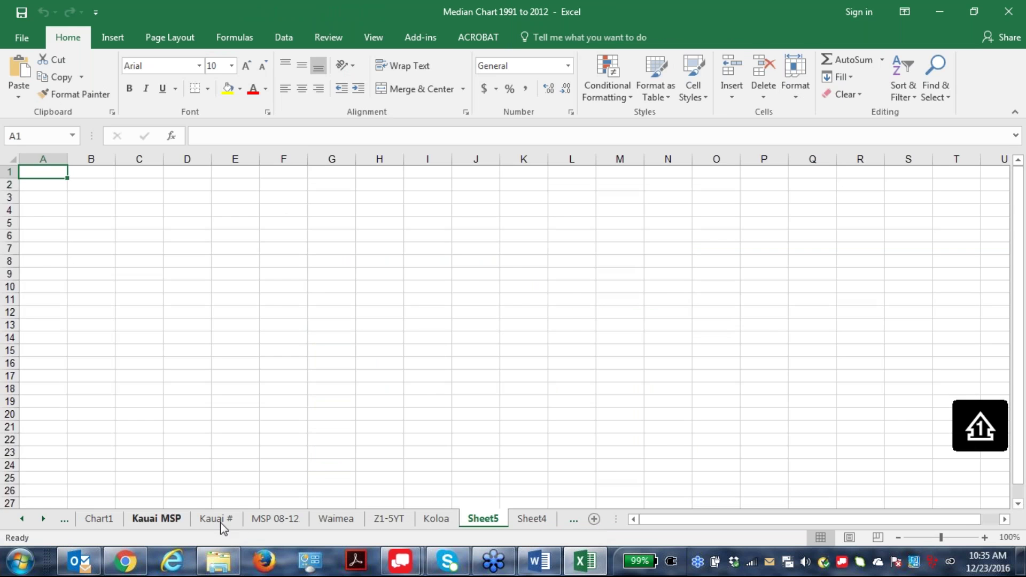
{"action": "left_click", "coordinate": [269, 521]}
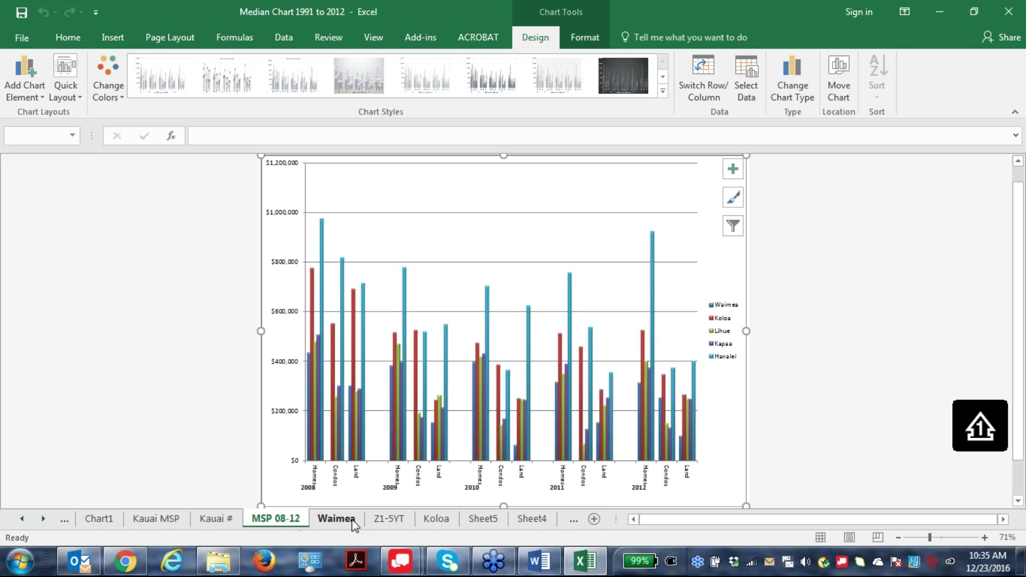
{"action": "left_click", "coordinate": [532, 521]}
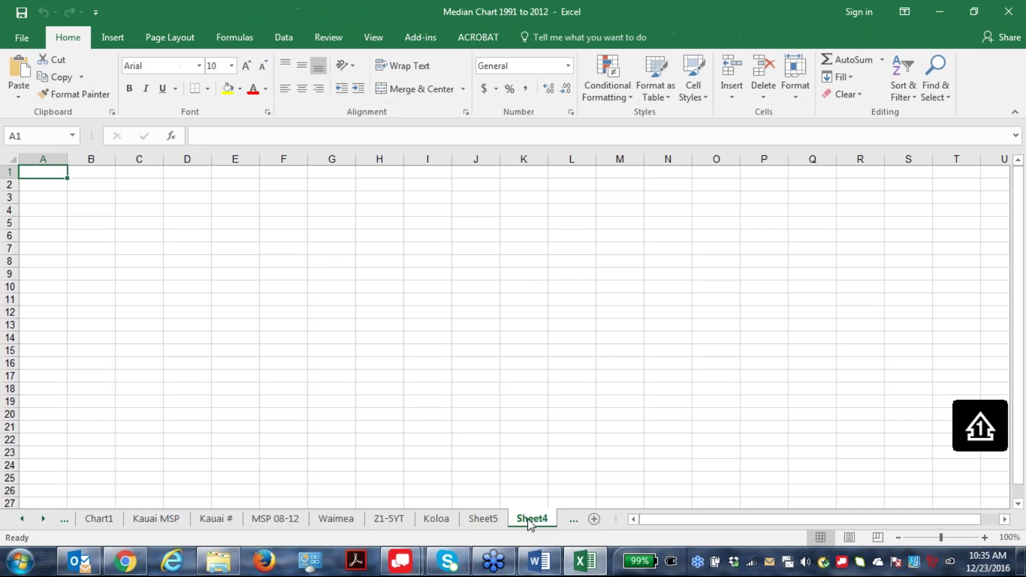
{"action": "left_click", "coordinate": [438, 521]}
{"action": "left_click", "coordinate": [482, 521]}
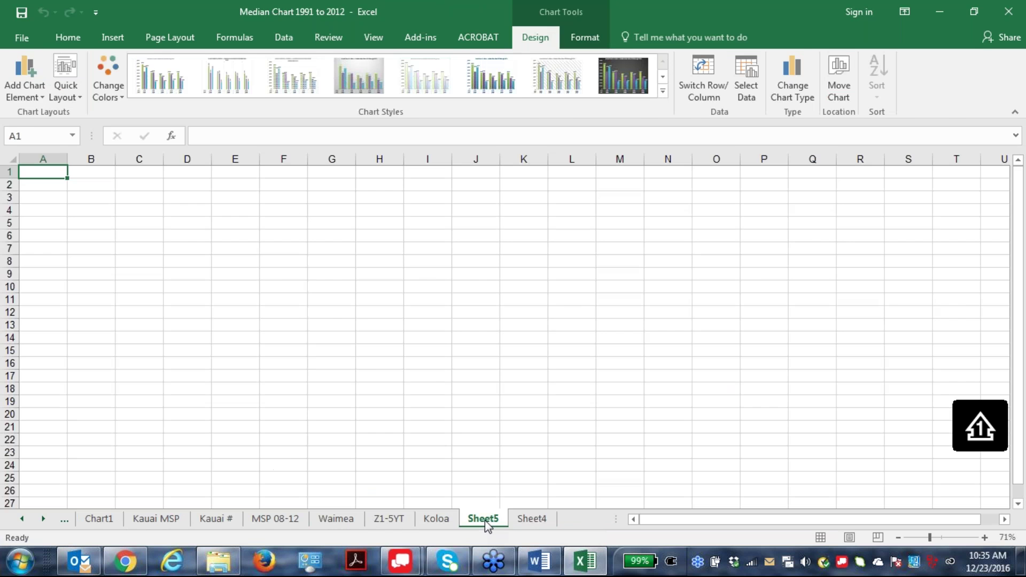
{"action": "left_click", "coordinate": [430, 521]}
{"action": "left_click", "coordinate": [386, 521]}
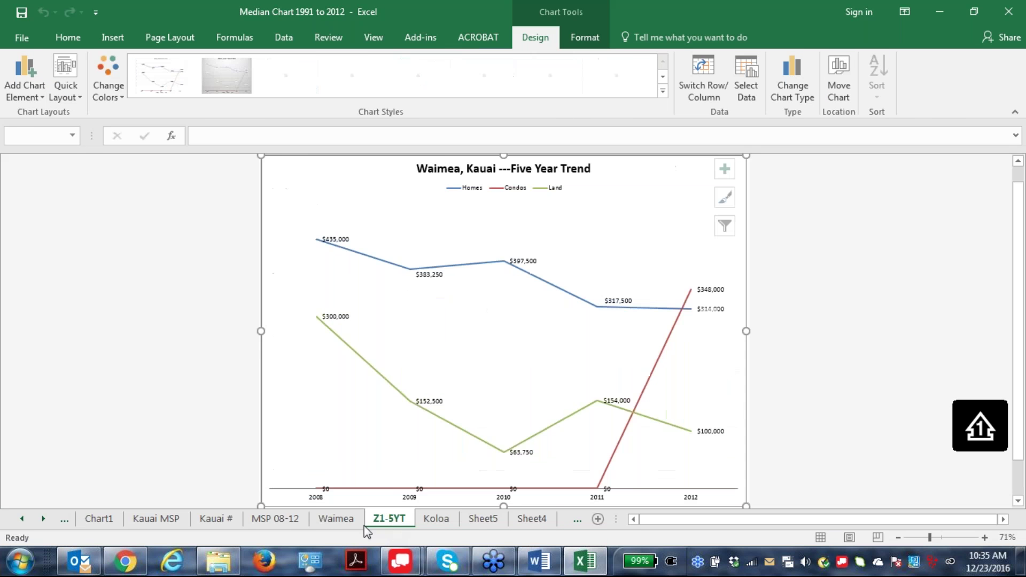
{"action": "left_click", "coordinate": [281, 521]}
{"action": "left_click", "coordinate": [215, 521]}
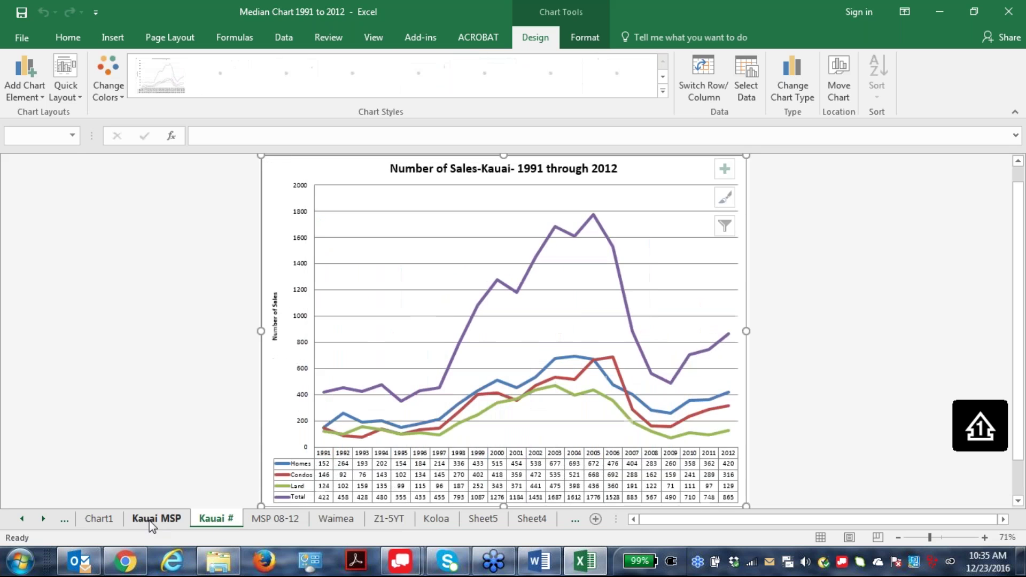
{"action": "left_click", "coordinate": [153, 520]}
{"action": "left_click", "coordinate": [107, 521]}
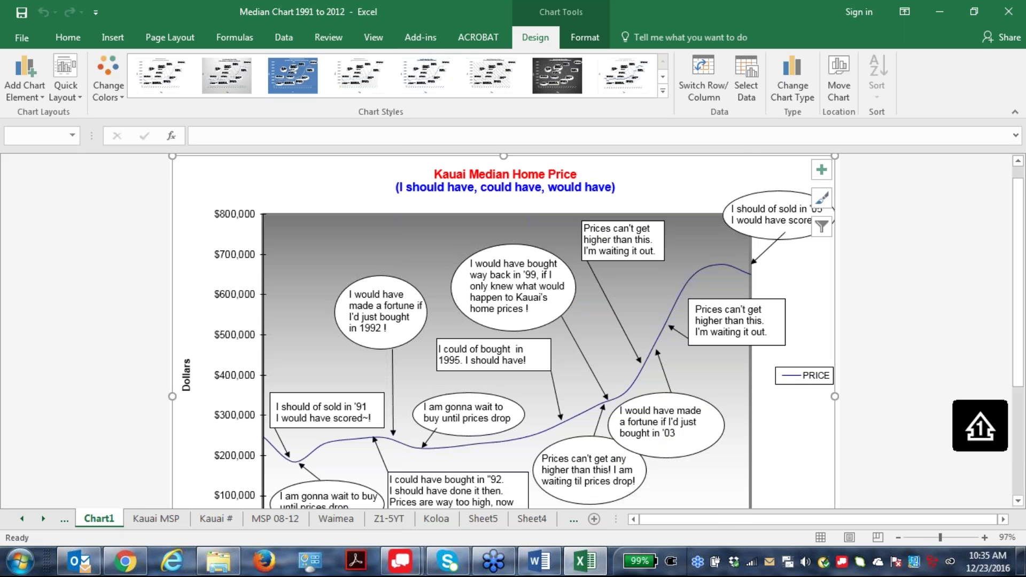
{"action": "scroll", "coordinate": [685, 483], "scroll_direction": "up", "scroll_amount": 2}
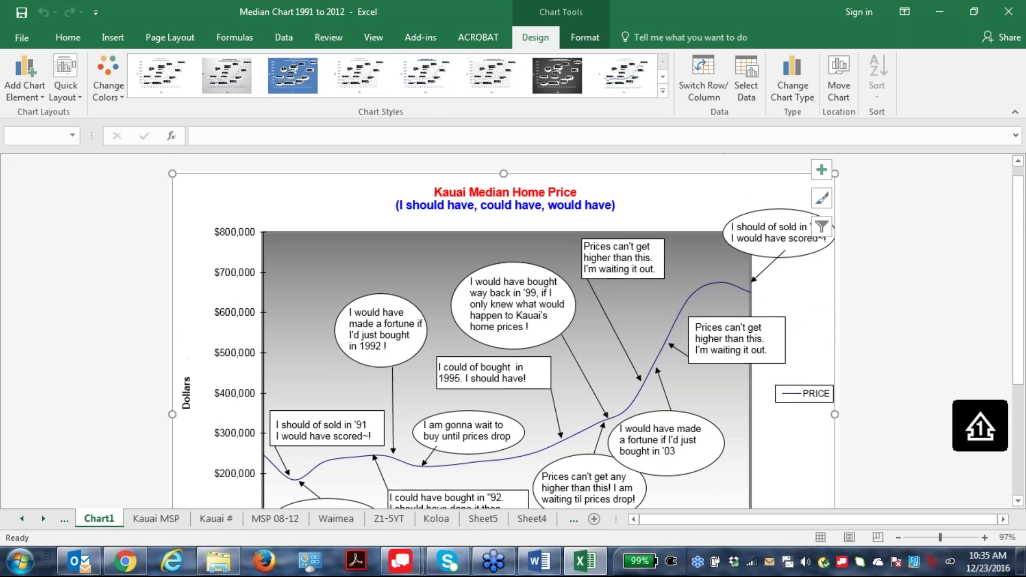
{"action": "left_click", "coordinate": [21, 519]}
{"action": "left_click", "coordinate": [21, 518]}
{"action": "left_click", "coordinate": [109, 518]}
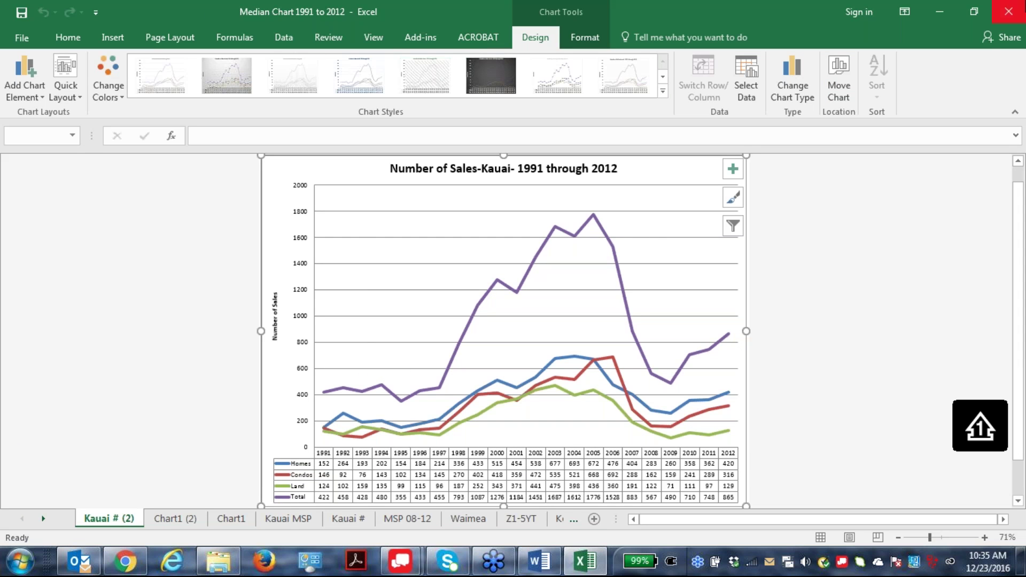
Close the workbook without saving, view Book2's Kauai median sales price chart, then close it.
{"action": "left_click", "coordinate": [1009, 15]}
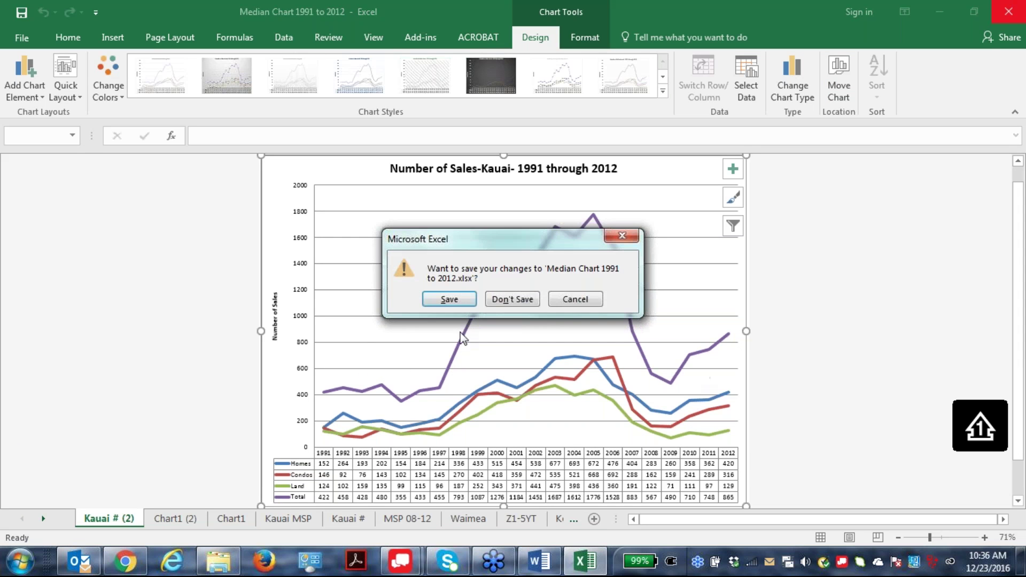
{"action": "left_click", "coordinate": [526, 299]}
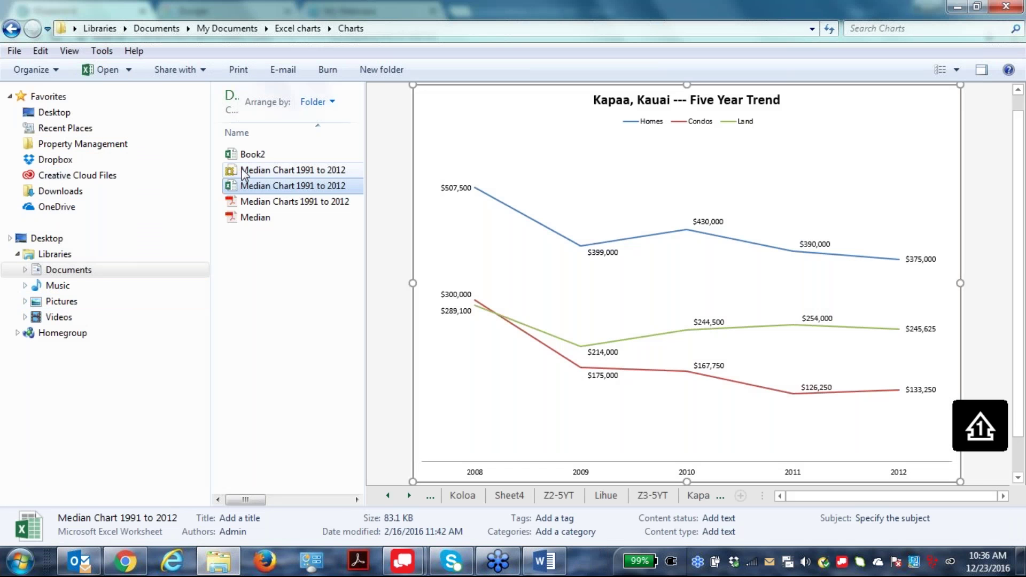
{"action": "left_click", "coordinate": [247, 157]}
{"action": "double_click", "coordinate": [246, 157]}
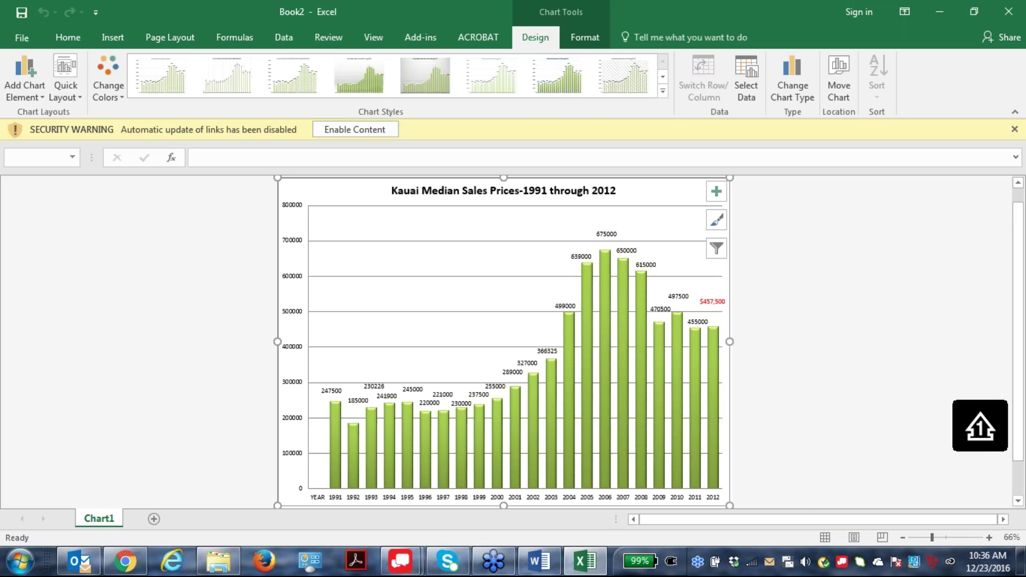
{"action": "scroll", "coordinate": [395, 466], "scroll_direction": "down", "scroll_amount": 2}
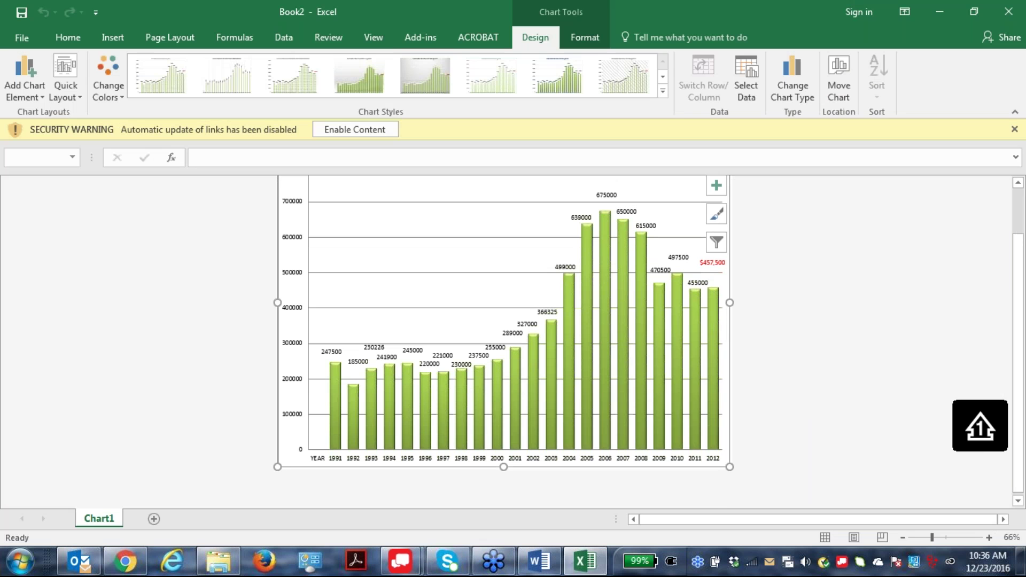
{"action": "scroll", "coordinate": [335, 481], "scroll_direction": "up", "scroll_amount": 3}
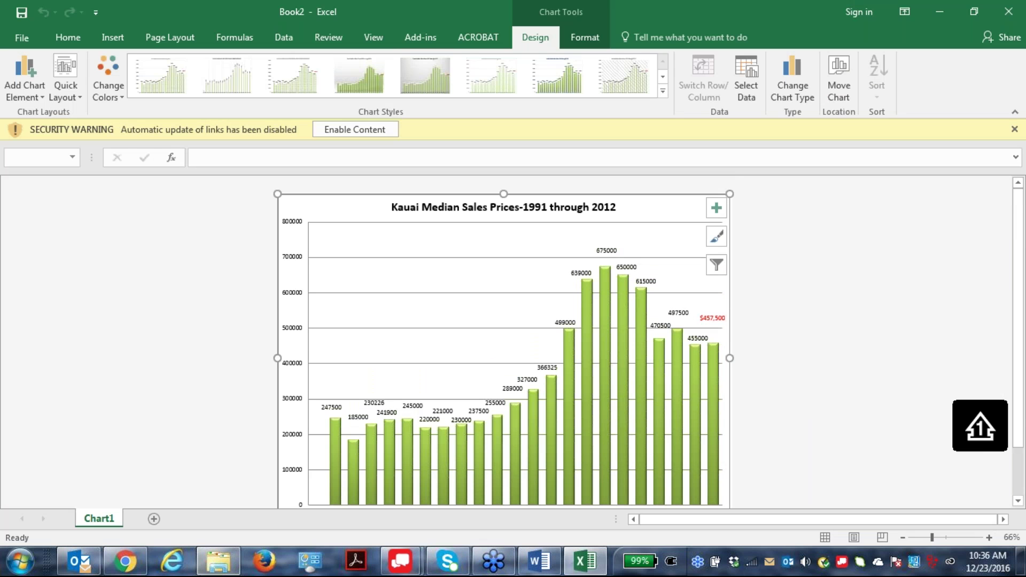
{"action": "left_click", "coordinate": [1008, 12]}
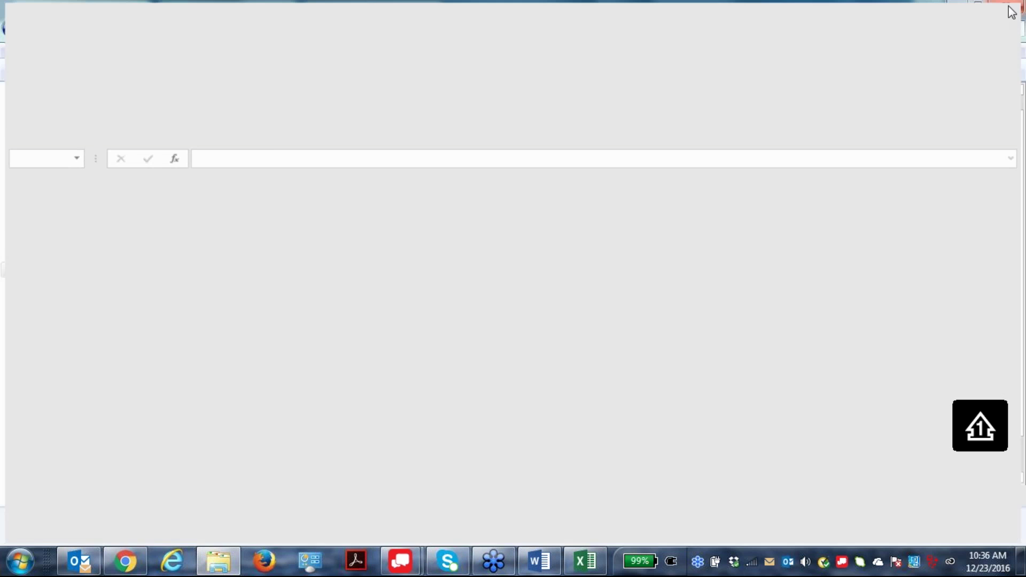
Go back to the Excel charts folder and close Explorer to return to REsearch6.
{"action": "left_click", "coordinate": [12, 28]}
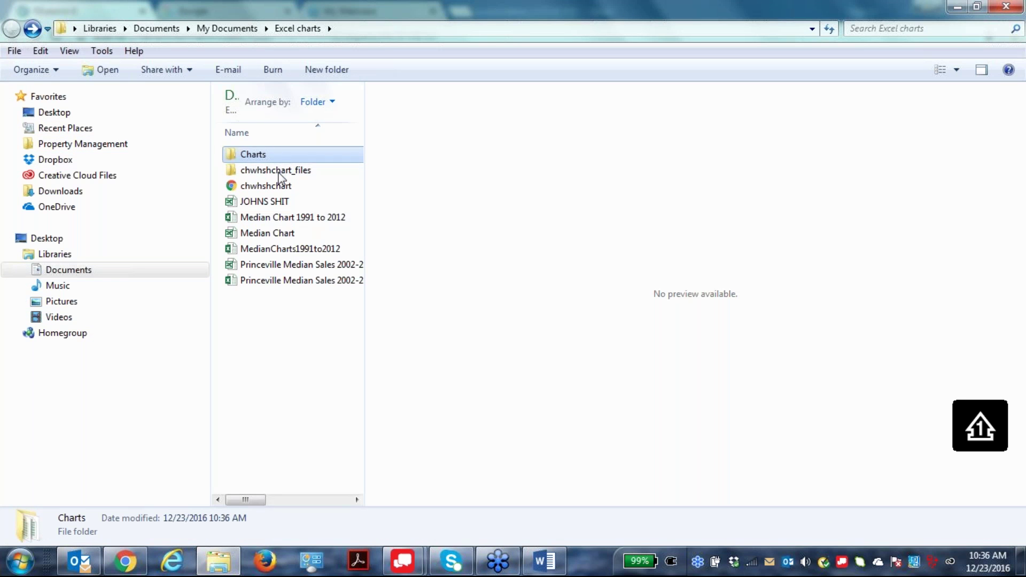
{"action": "left_click", "coordinate": [1007, 7]}
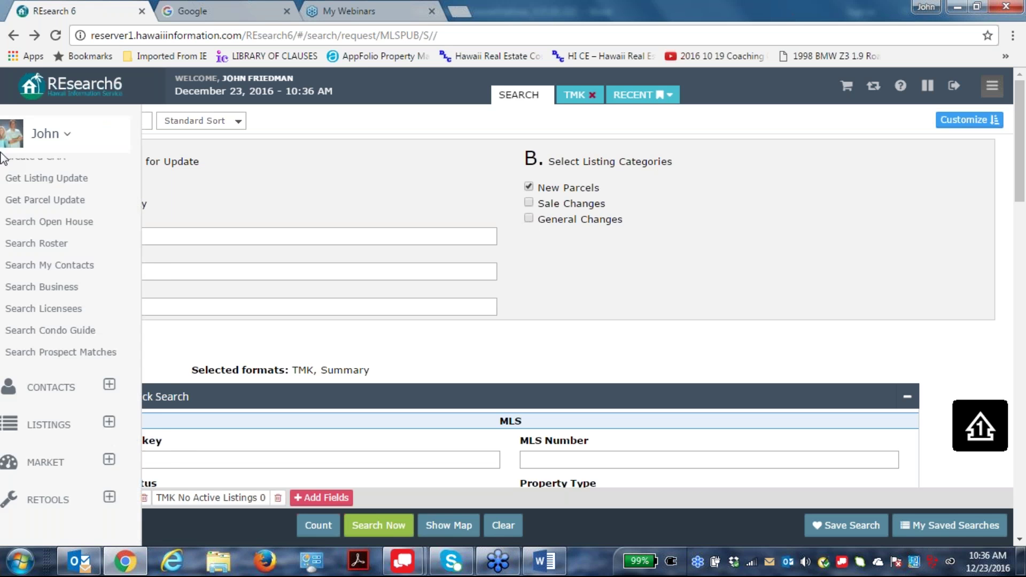
Start a new CMA and remove the TMK No Active Listings and TMK Taxkey 4 requests.
{"action": "mouse_move", "coordinate": [18, 231]}
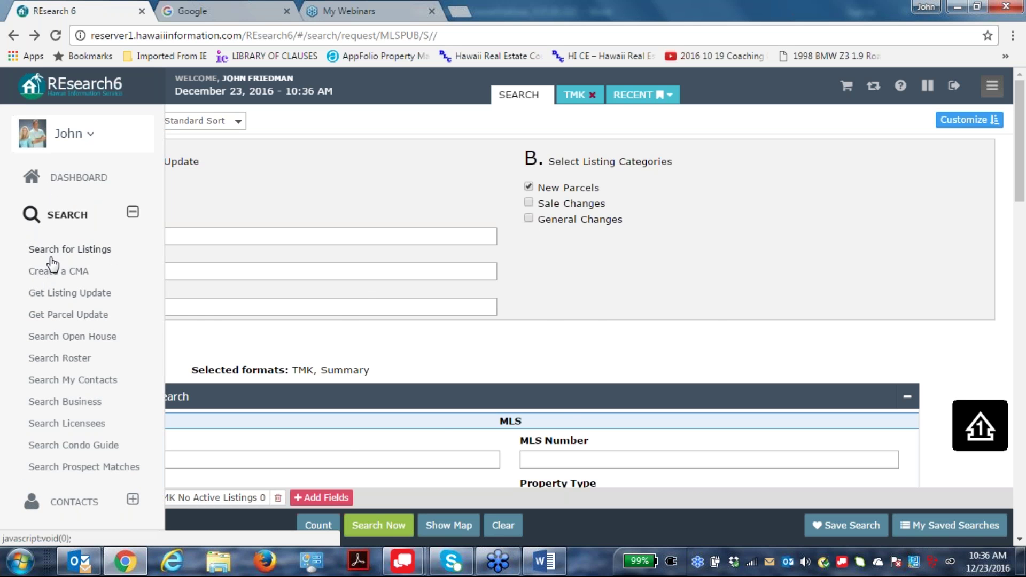
{"action": "left_click", "coordinate": [49, 272]}
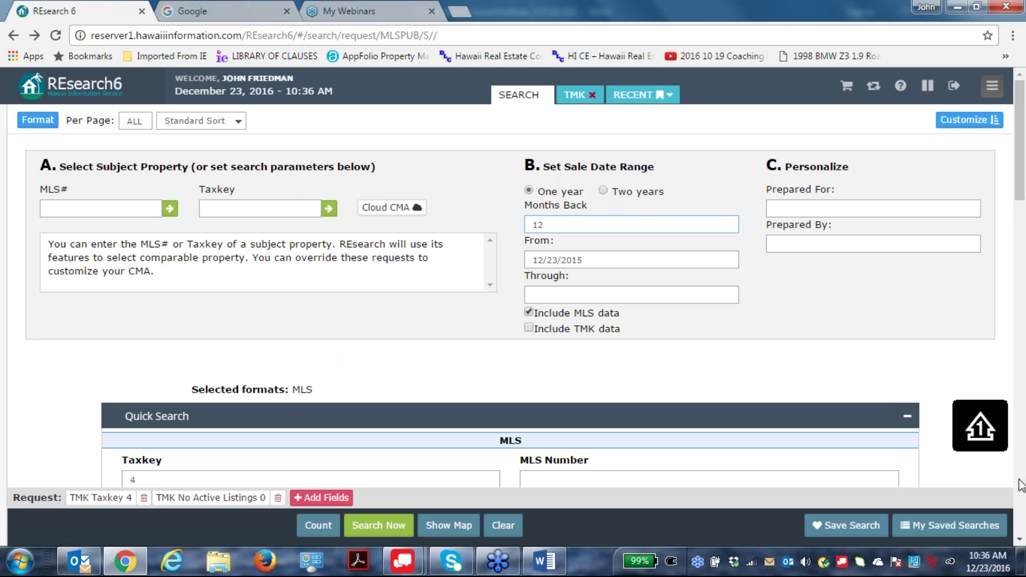
{"action": "left_click", "coordinate": [278, 499]}
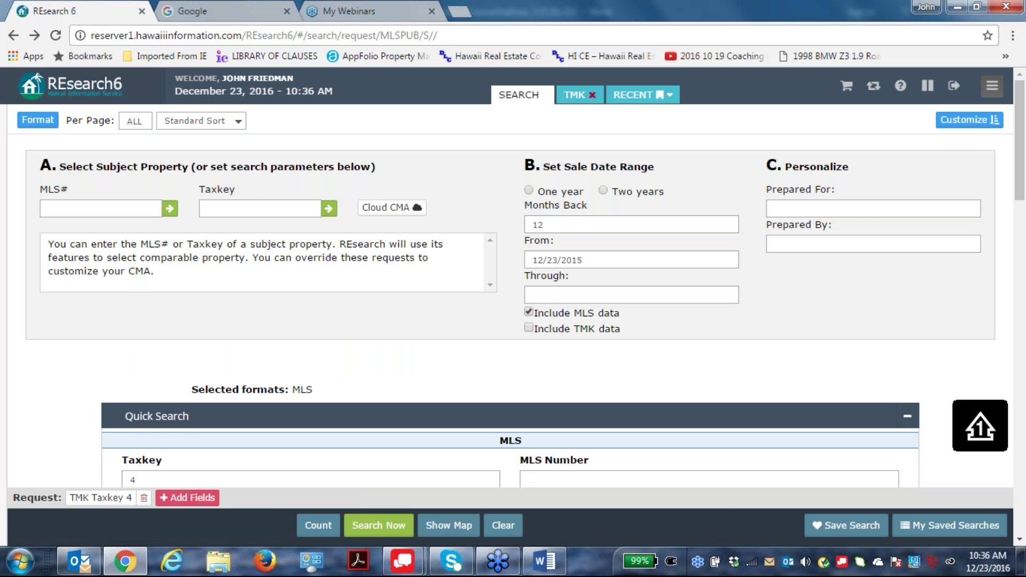
{"action": "left_click", "coordinate": [141, 499]}
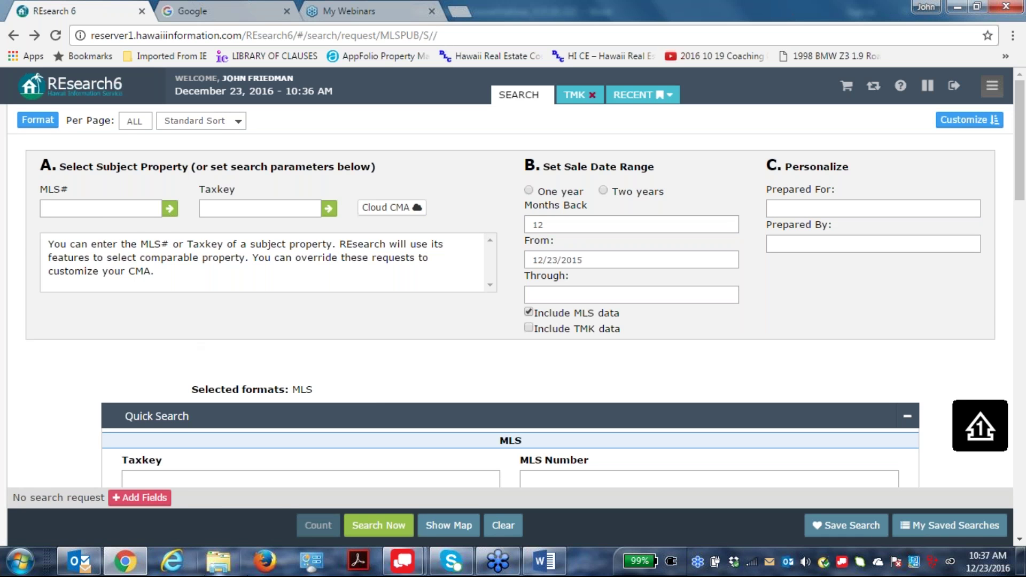
Open the REsearch6 site navigation menu.
{"action": "mouse_move", "coordinate": [2, 249]}
{"action": "mouse_move", "coordinate": [875, 270]}
{"action": "left_click", "coordinate": [22, 187]}
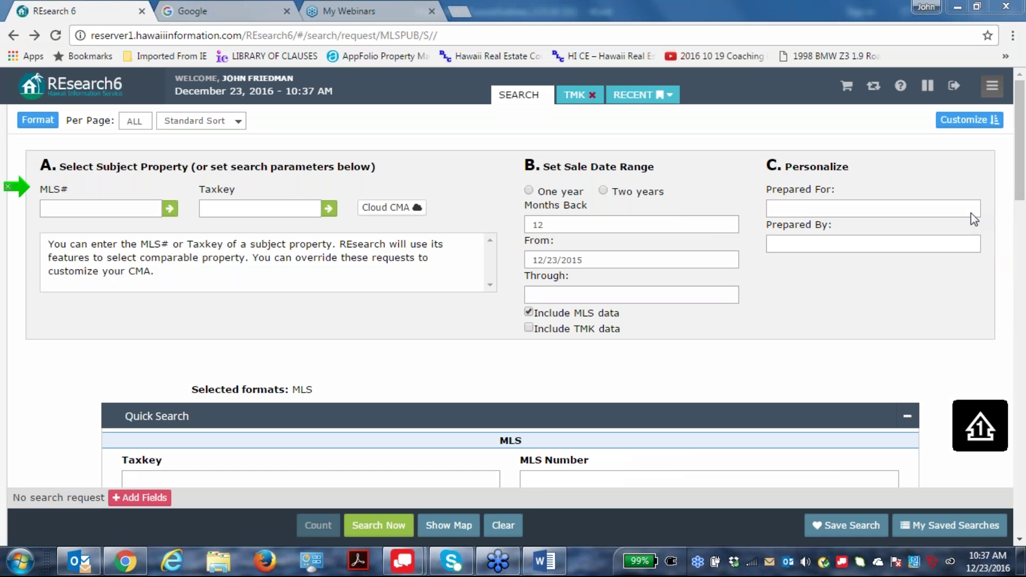
{"action": "mouse_move", "coordinate": [452, 561]}
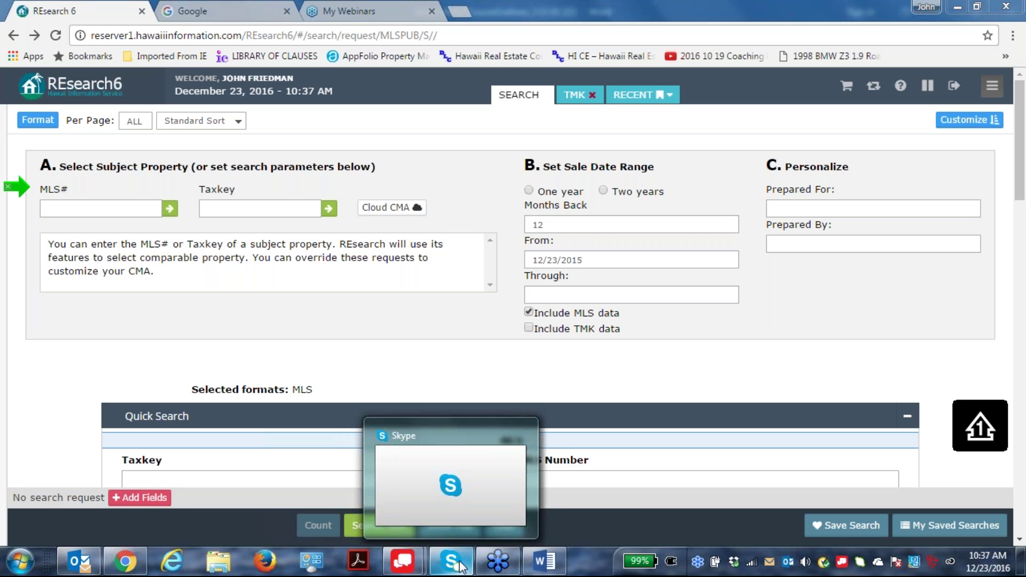
{"action": "left_click", "coordinate": [16, 186]}
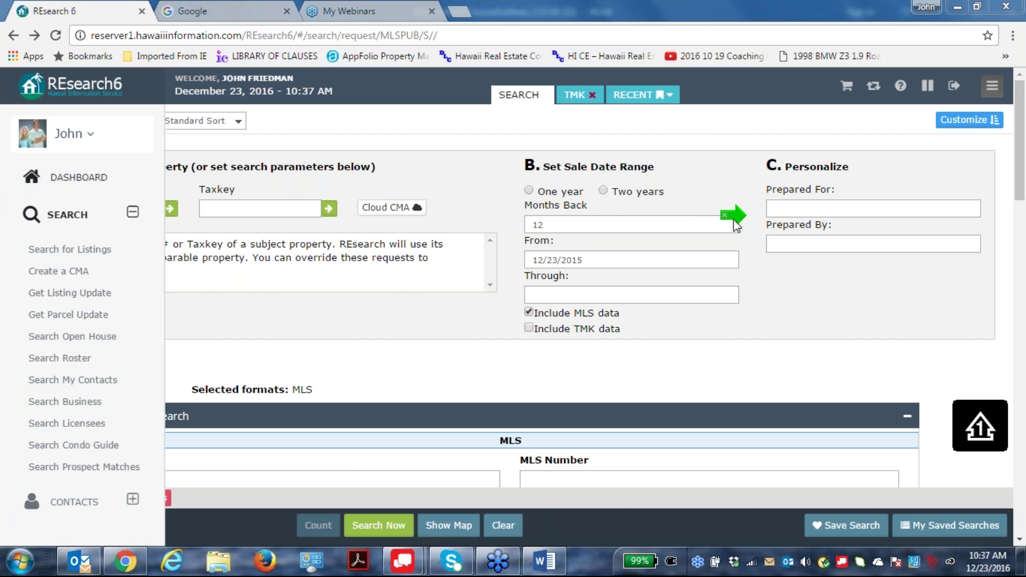
Enter the agent's name, Realtor(S), SFR, EcoBroker, Kauai Realty Inc. and office phone as preparer.
{"action": "left_click", "coordinate": [767, 247]}
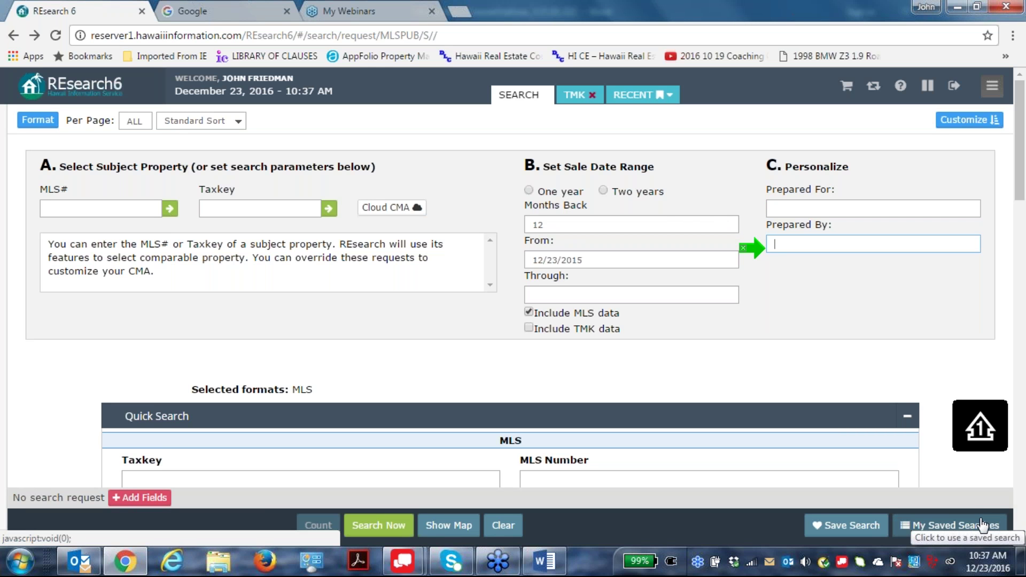
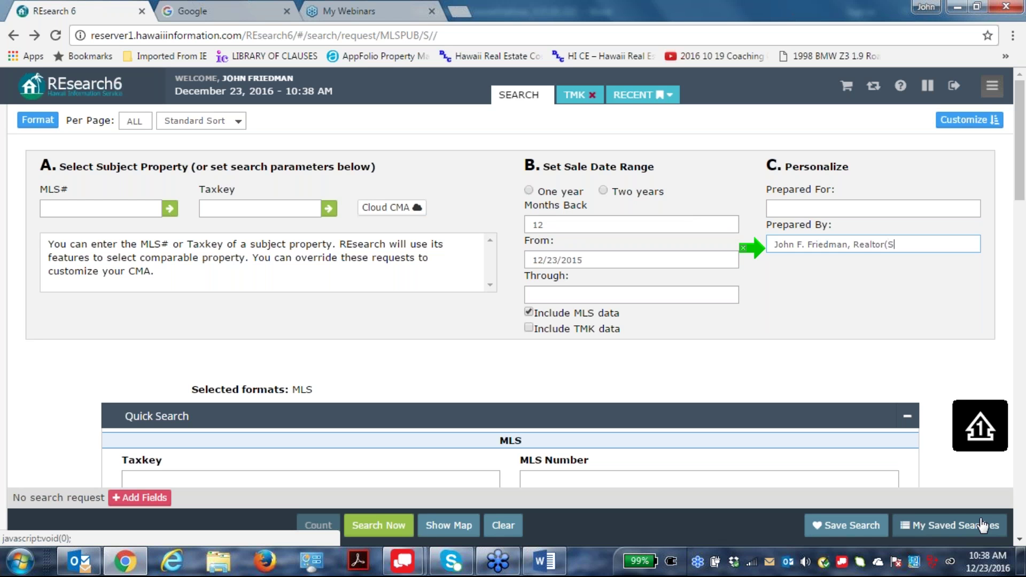
{"action": "type", "text": "), SFR, EcoBroker"}
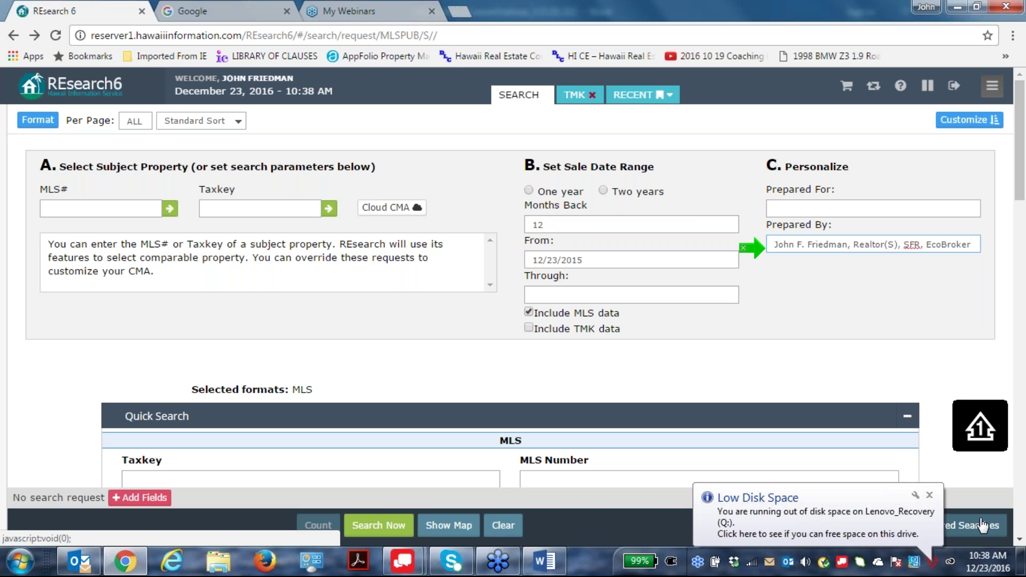
{"action": "type", "text": "- "}
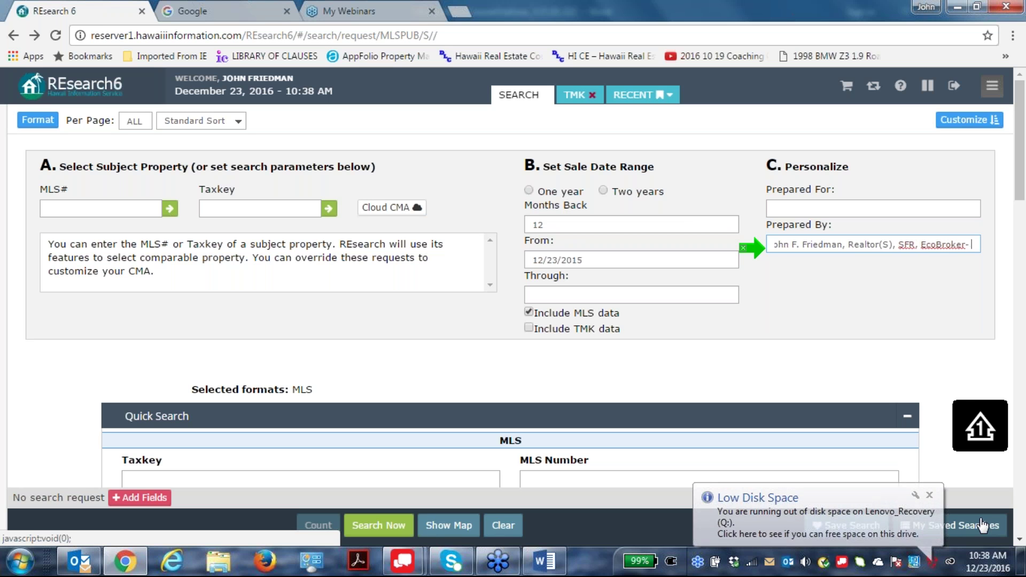
{"action": "type", "text": "Kauai"}
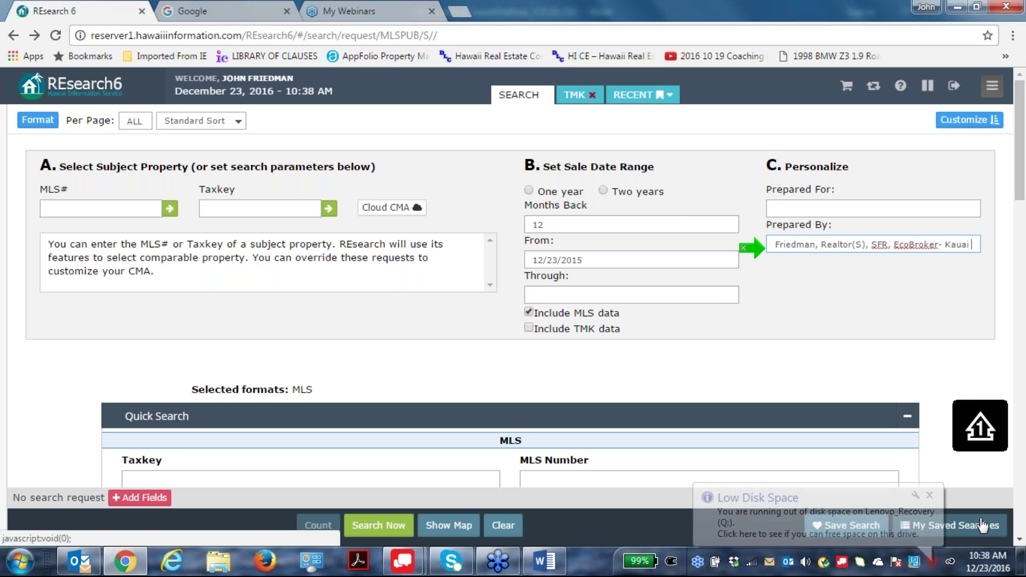
{"action": "type", "text": " Realty"}
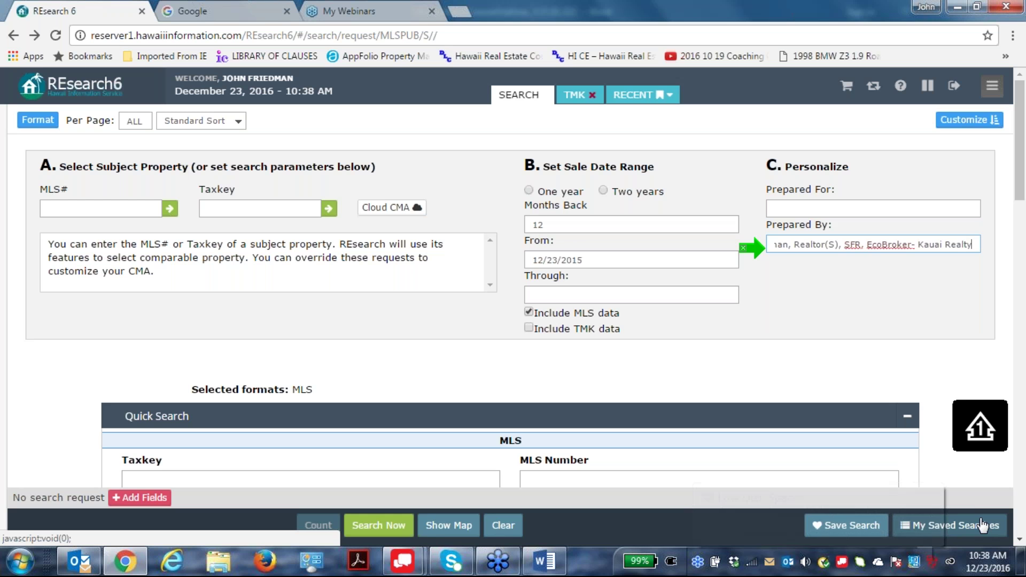
{"action": "type", "text": ", inC"}
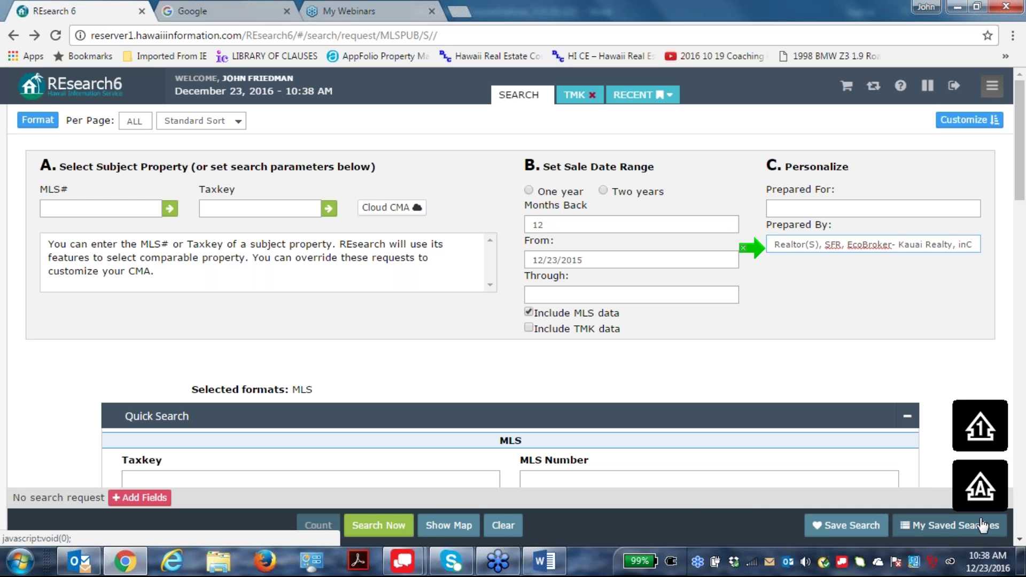
{"action": "key", "text": "BackSpace"}
{"action": "key", "text": "BackSpace"}
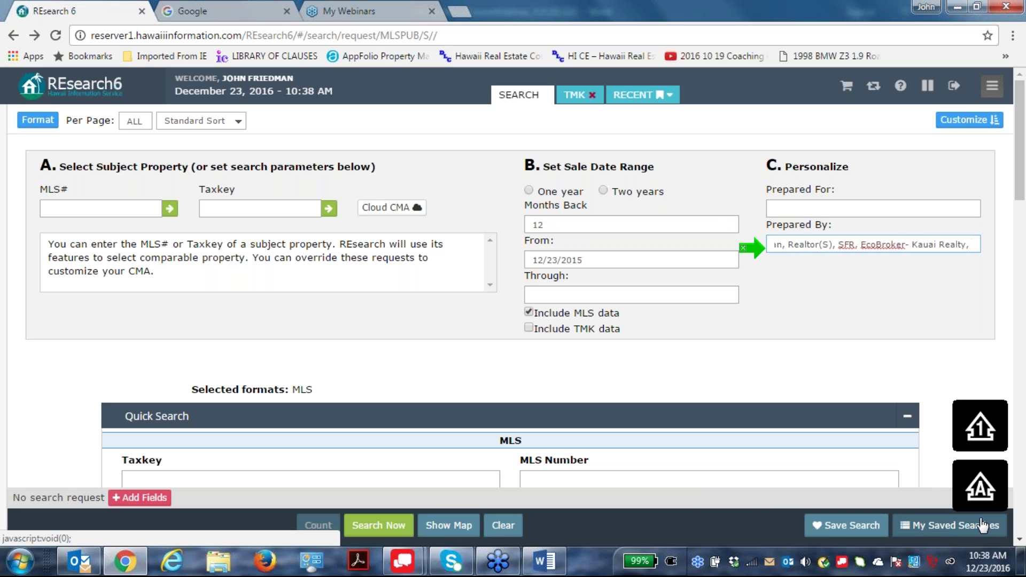
{"action": "type", "text": "I"}
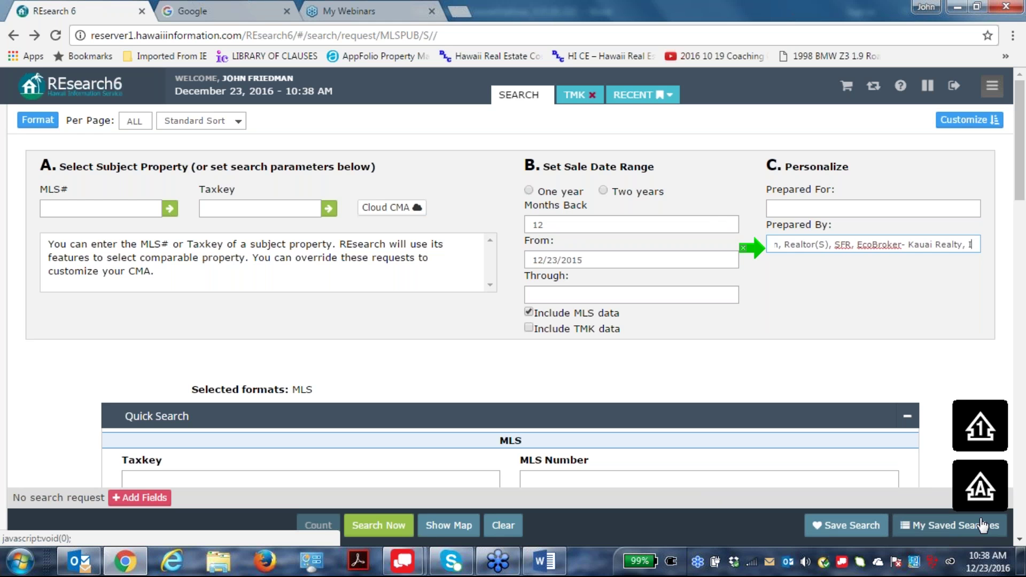
{"action": "type", "text": "n"}
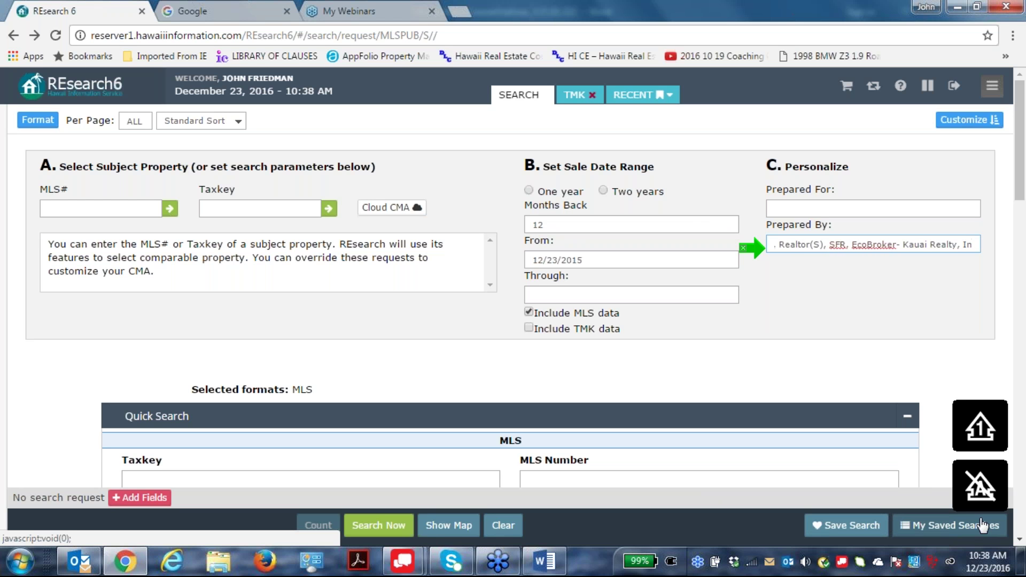
{"action": "type", "text": "c."}
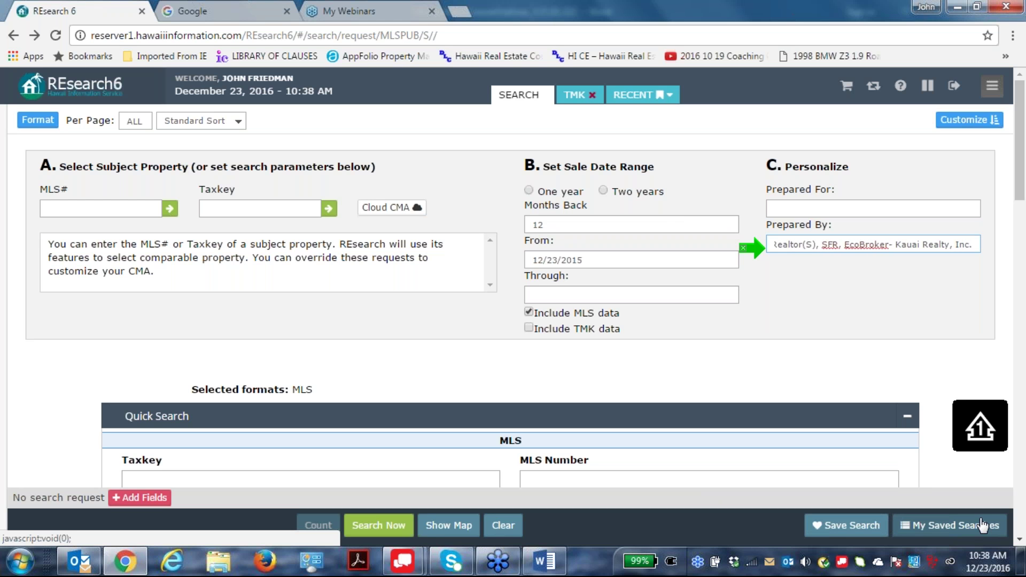
{"action": "type", "text": "-"}
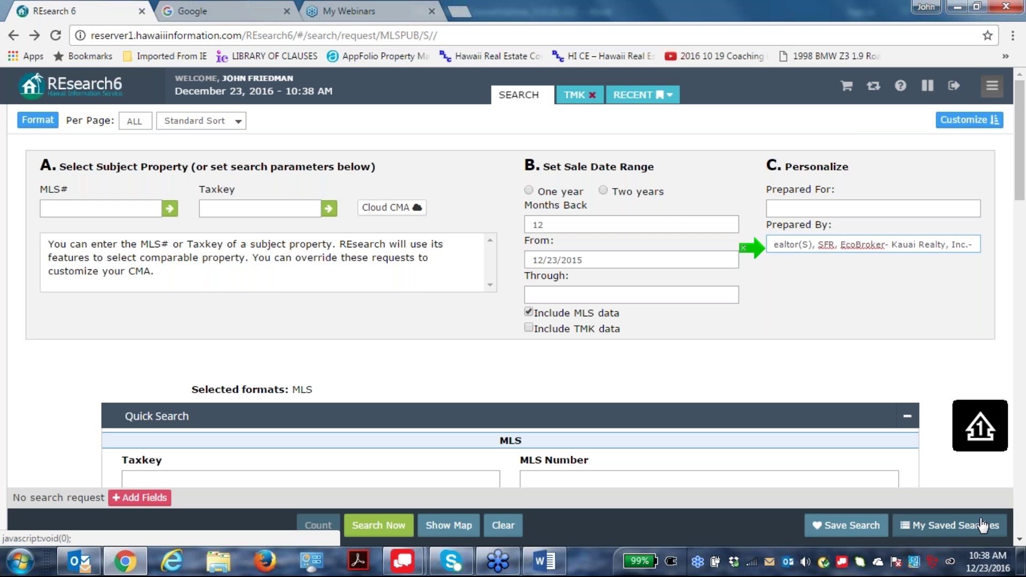
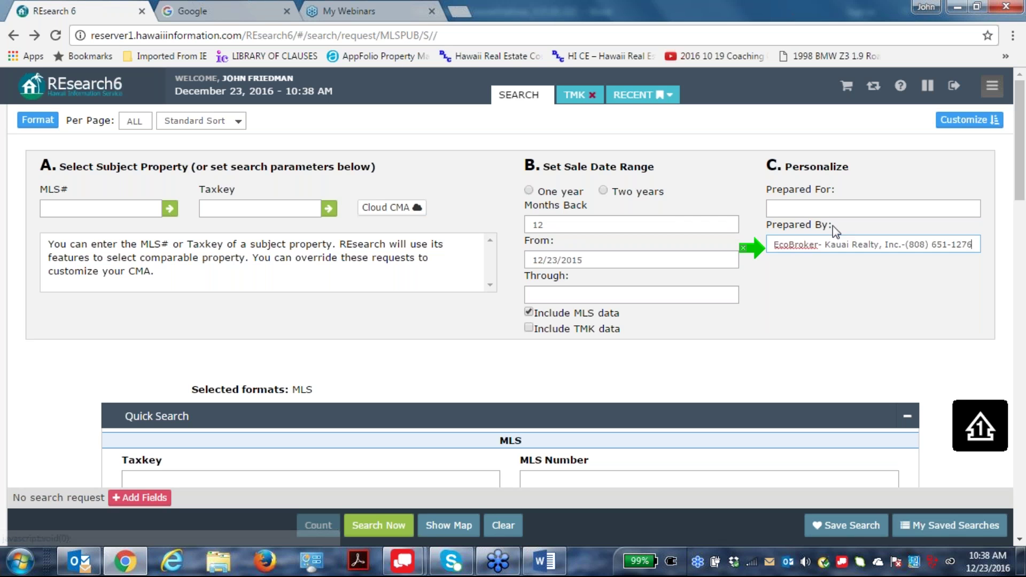
Enter the client's name in Prepared For, clear the form, and re-enter the client's name.
{"action": "left_click", "coordinate": [788, 209]}
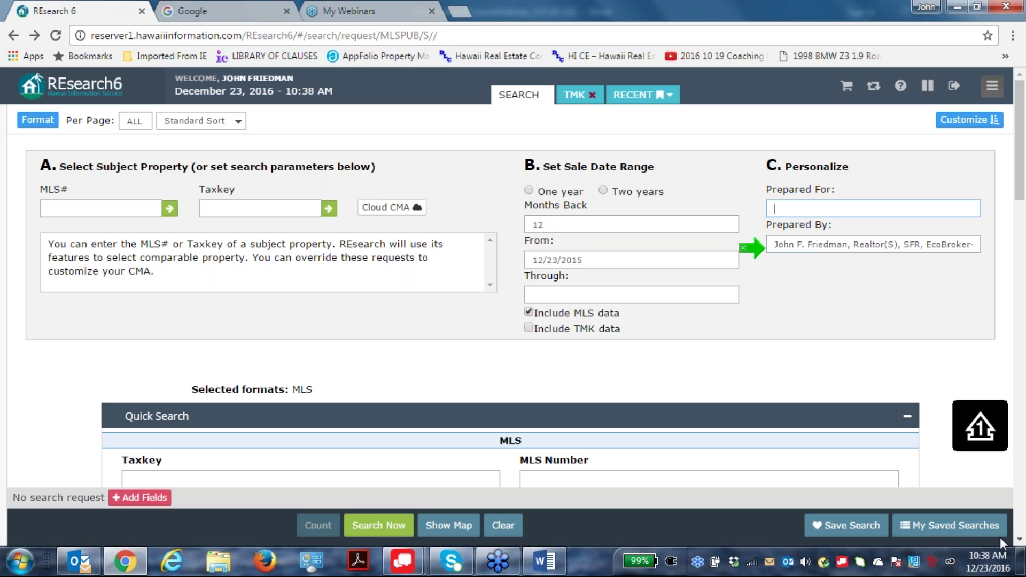
{"action": "type", "text": "Daddy B. Bucks"}
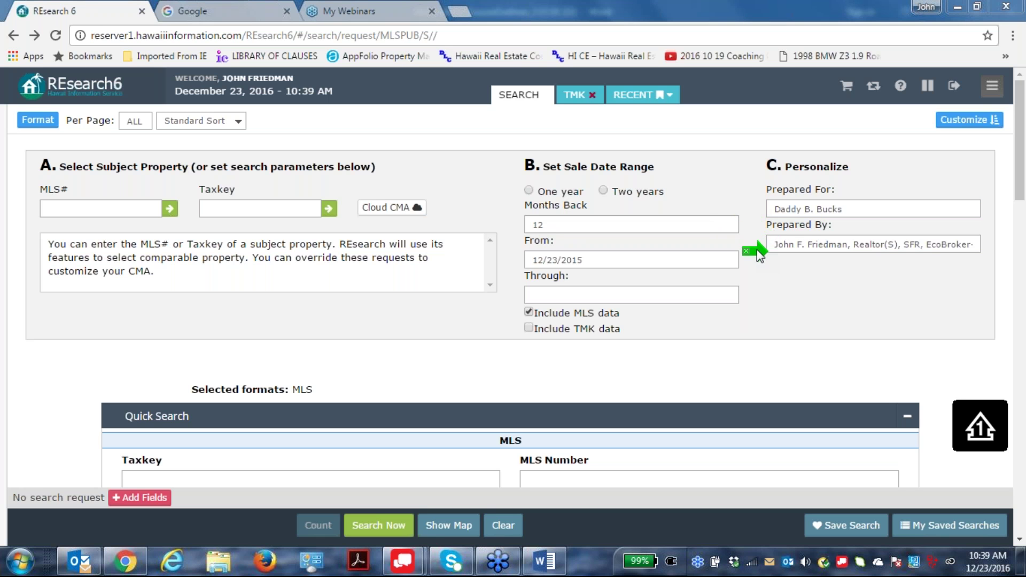
{"action": "left_click", "coordinate": [511, 531]}
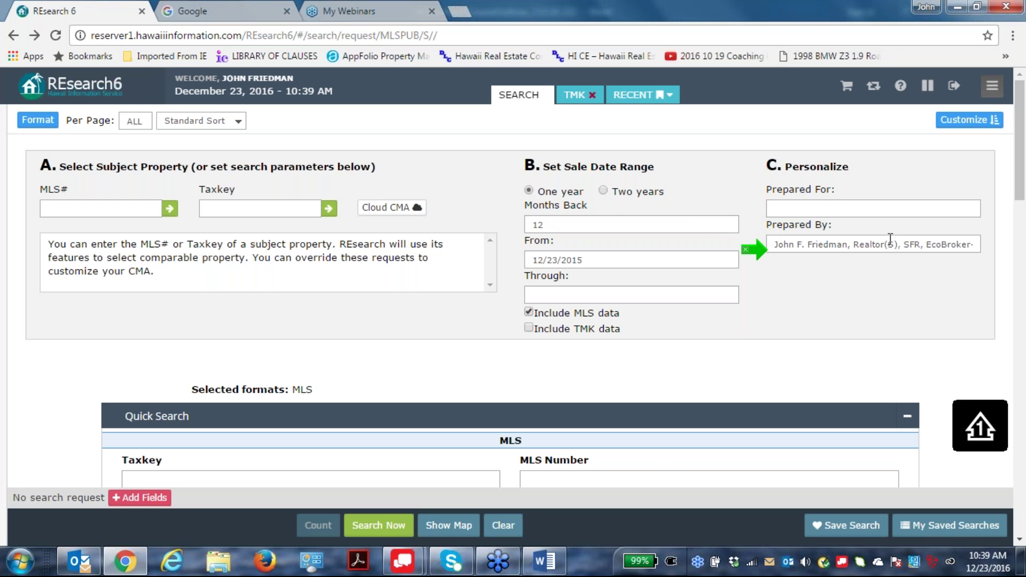
{"action": "left_click", "coordinate": [772, 210]}
{"action": "left_click", "coordinate": [801, 325]}
{"action": "mouse_move", "coordinate": [67, 447]}
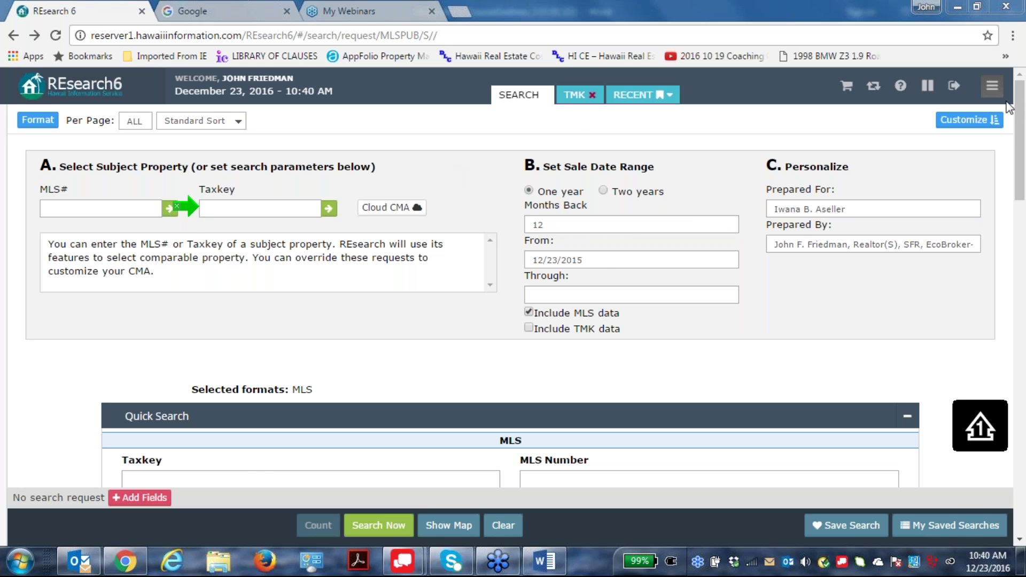
Find listing 293462 in the Dashboard's Kauai listing activity and copy its MLS number.
{"action": "left_click", "coordinate": [990, 86]}
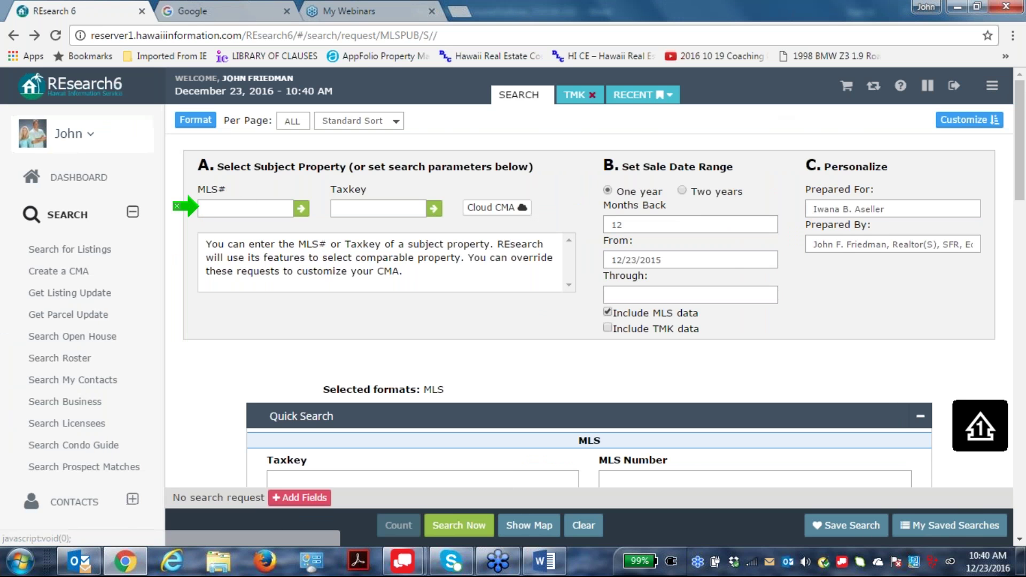
{"action": "left_click", "coordinate": [68, 177]}
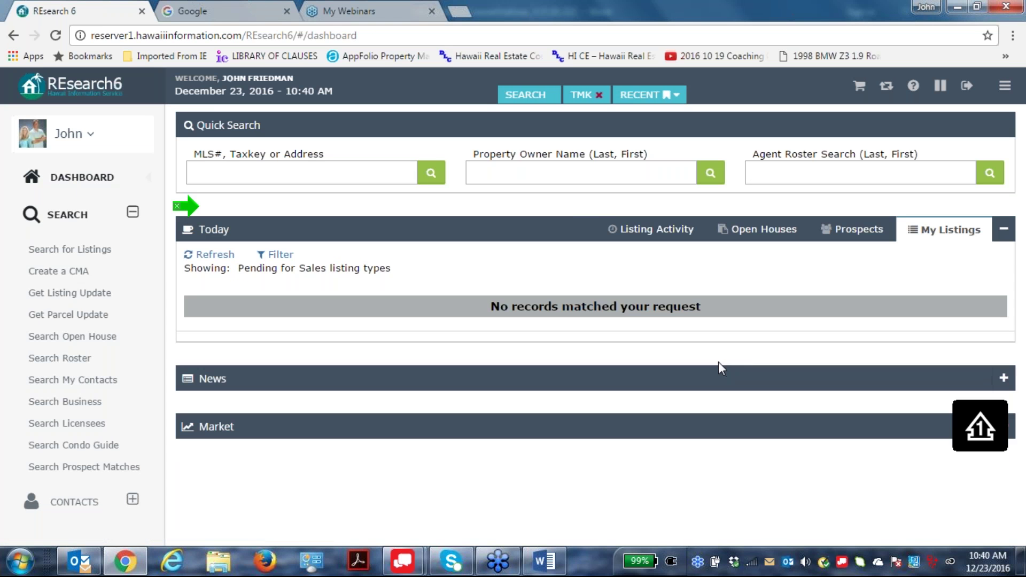
{"action": "left_click", "coordinate": [653, 229]}
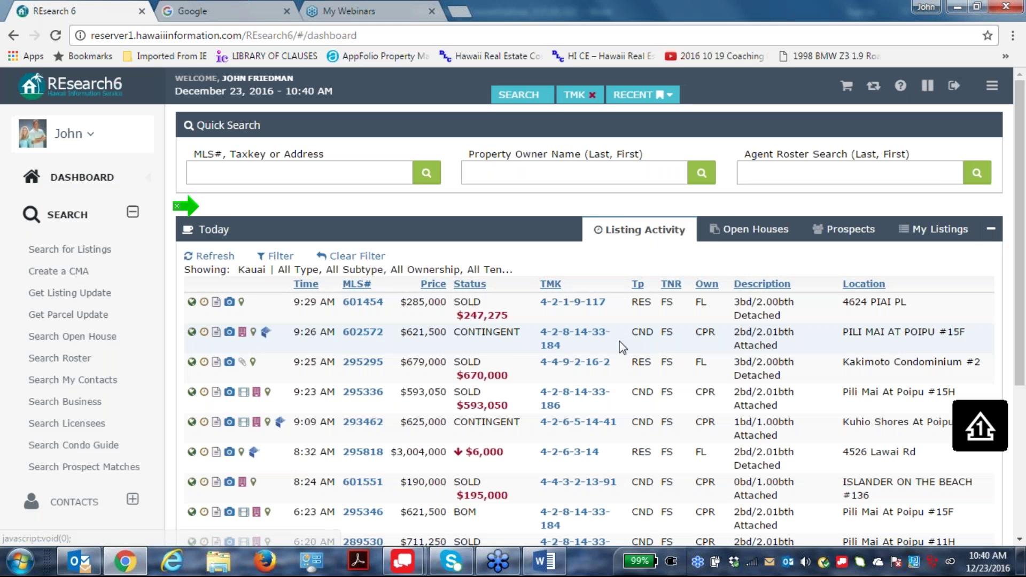
{"action": "scroll", "coordinate": [857, 339], "scroll_direction": "down", "scroll_amount": 3}
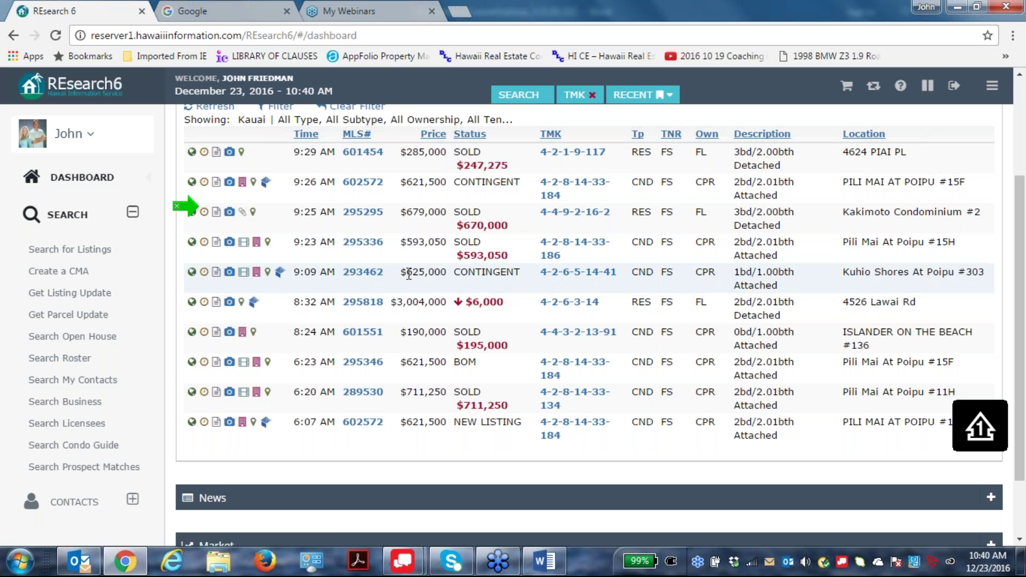
{"action": "left_click", "coordinate": [362, 274]}
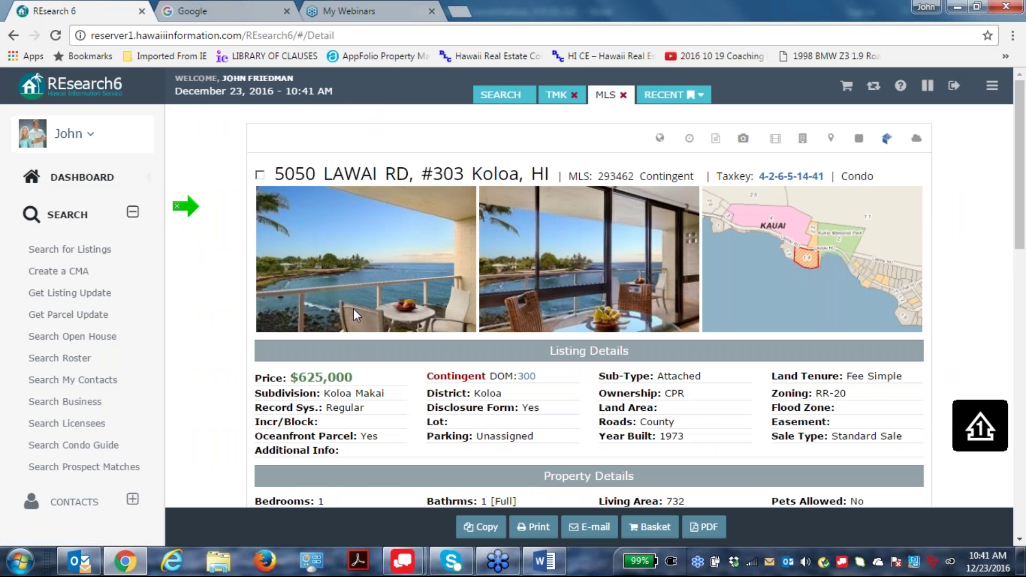
{"action": "left_click_drag", "start_coordinate": [632, 176], "coordinate": [598, 180]}
{"action": "right_click", "coordinate": [608, 175]}
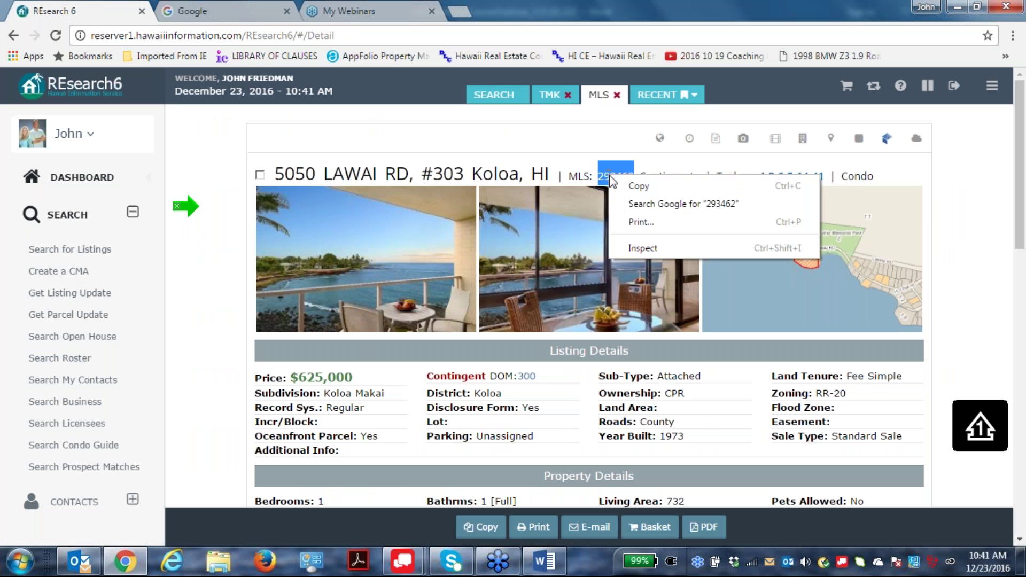
{"action": "left_click", "coordinate": [643, 189]}
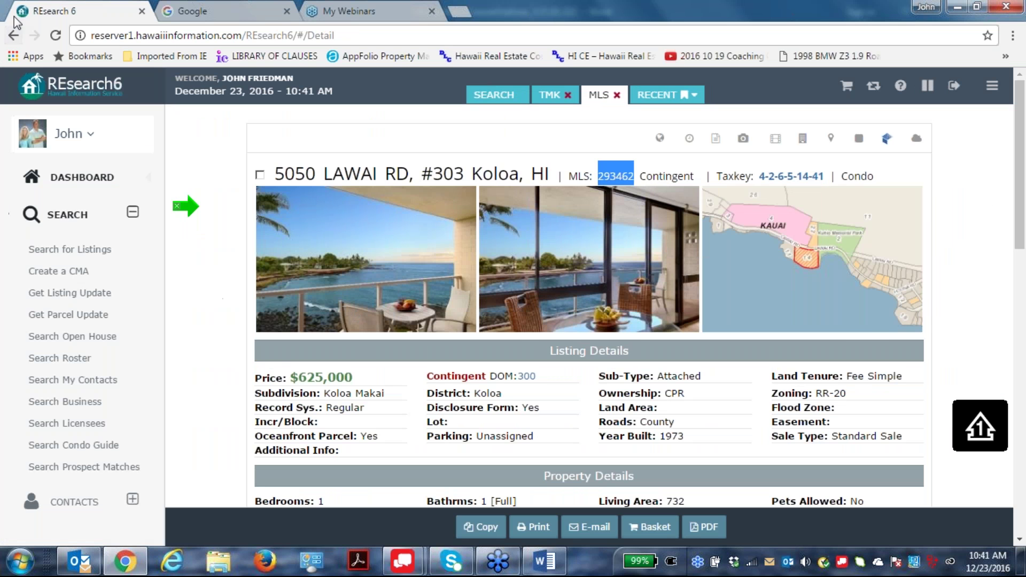
Create a new CMA with 293462 pasted as the subject MLS#.
{"action": "left_click", "coordinate": [14, 36]}
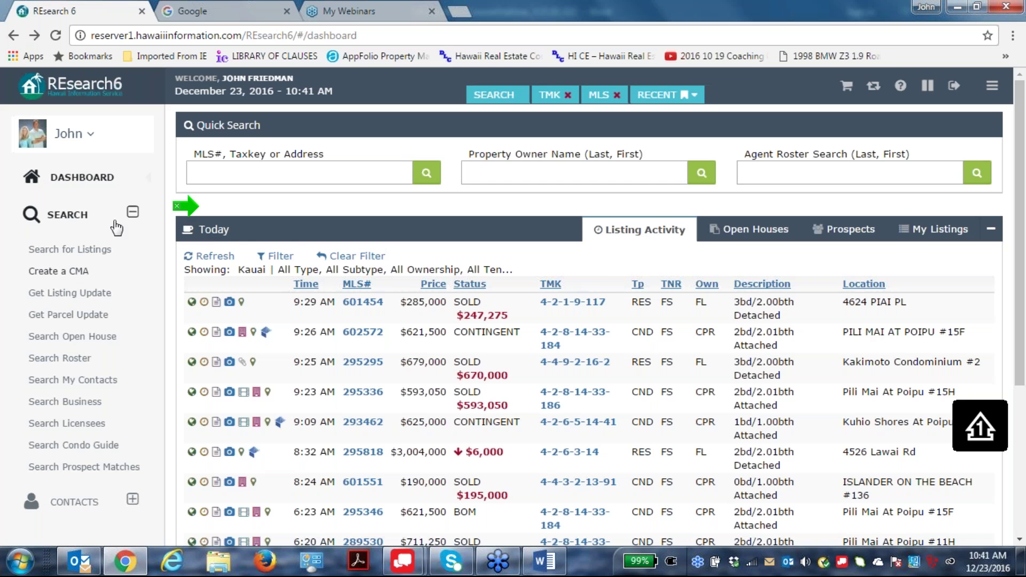
{"action": "left_click", "coordinate": [63, 273]}
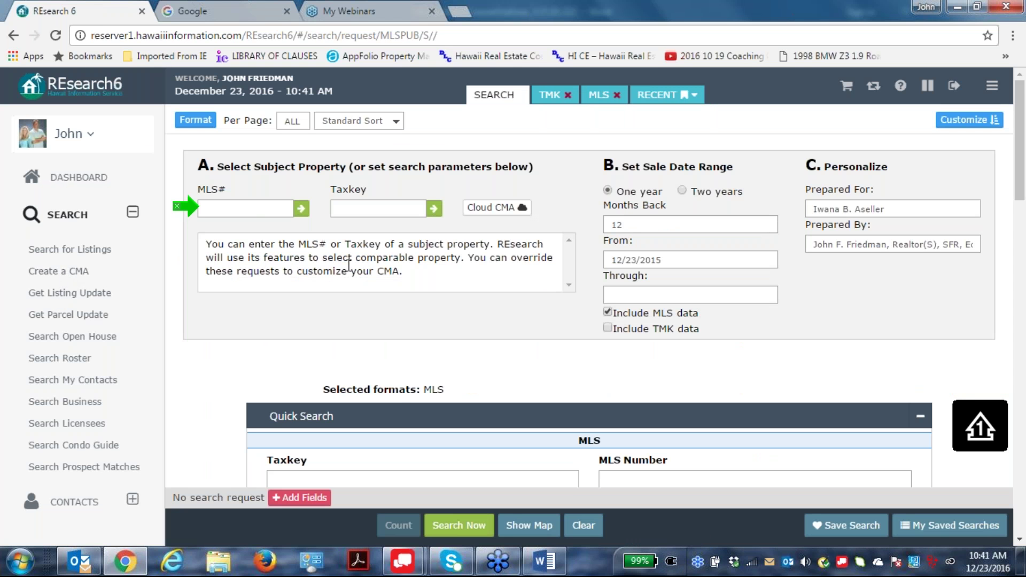
{"action": "right_click", "coordinate": [229, 204]}
{"action": "left_click", "coordinate": [274, 296]}
{"action": "mouse_move", "coordinate": [396, 569]}
Add Summary alongside MLS in the report formats and run the Kuhio Shores CMA search.
{"action": "left_click_drag", "start_coordinate": [209, 245], "coordinate": [510, 243]}
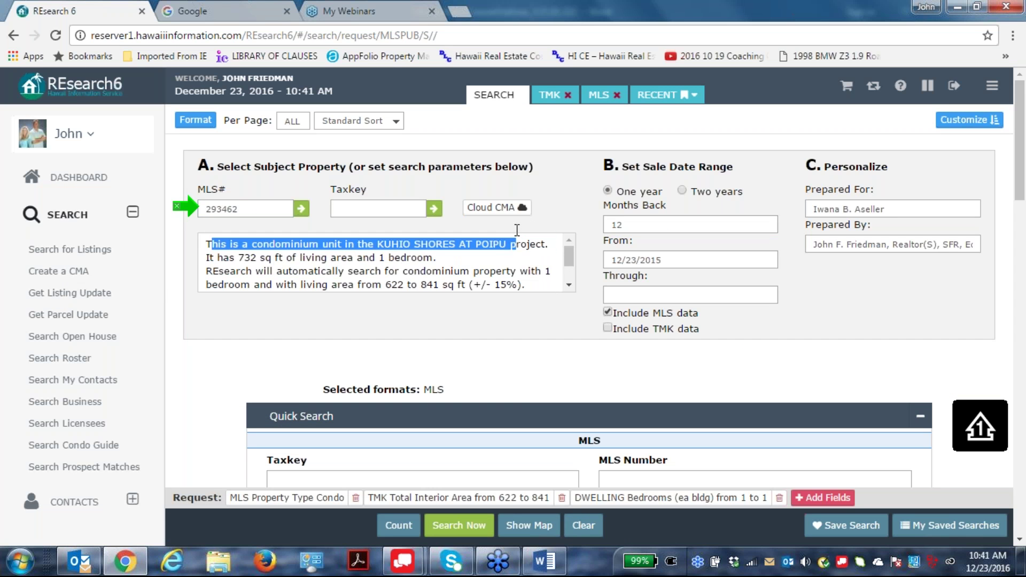
{"action": "left_click", "coordinate": [547, 367]}
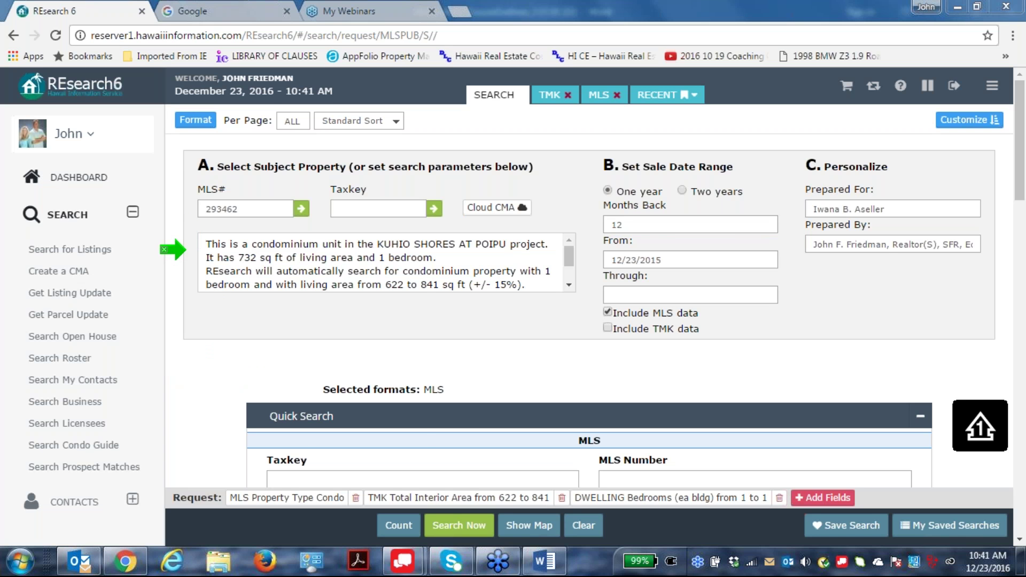
{"action": "left_click", "coordinate": [193, 123]}
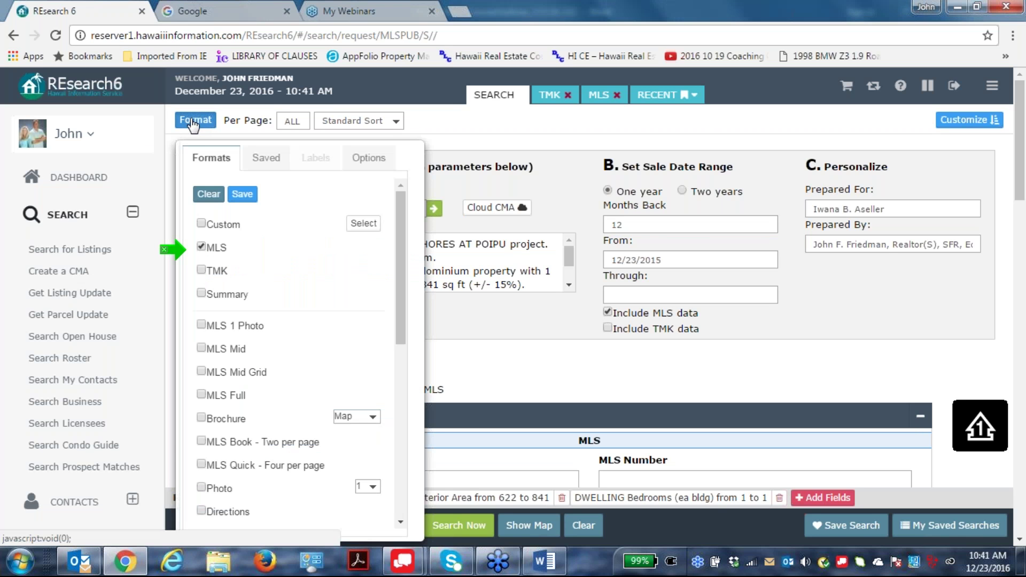
{"action": "left_click", "coordinate": [201, 293]}
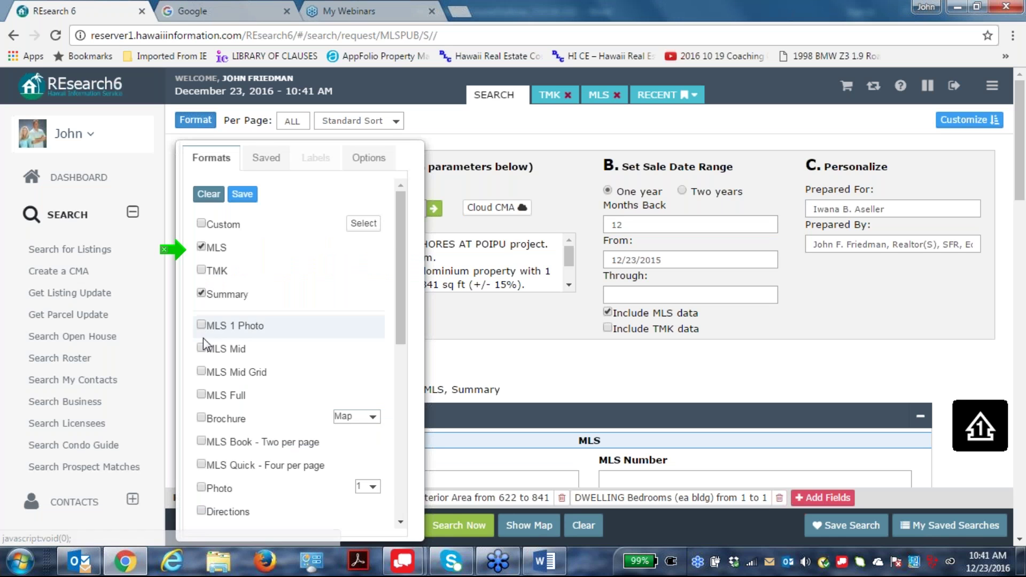
{"action": "left_click", "coordinate": [571, 370]}
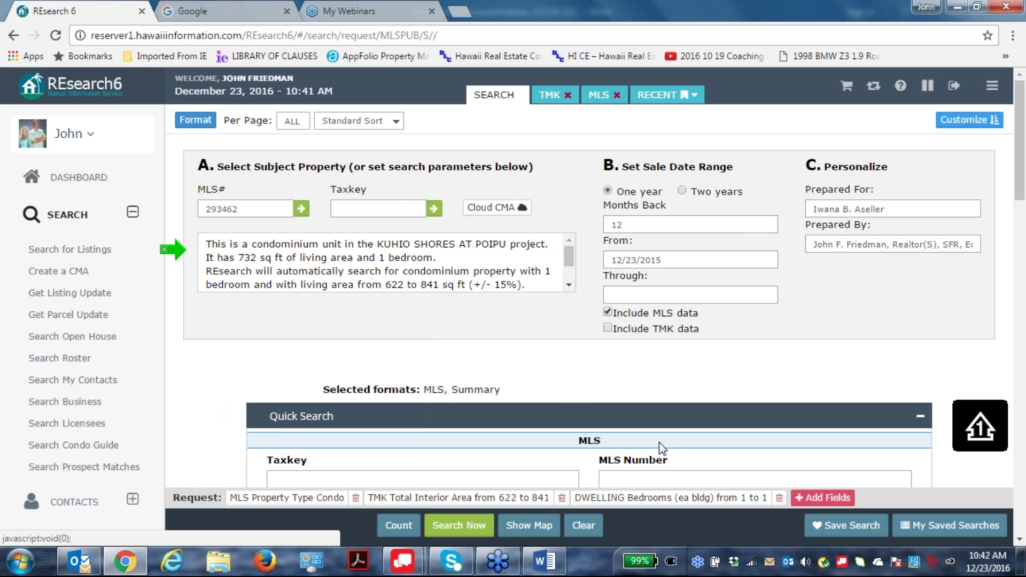
{"action": "left_click", "coordinate": [464, 526]}
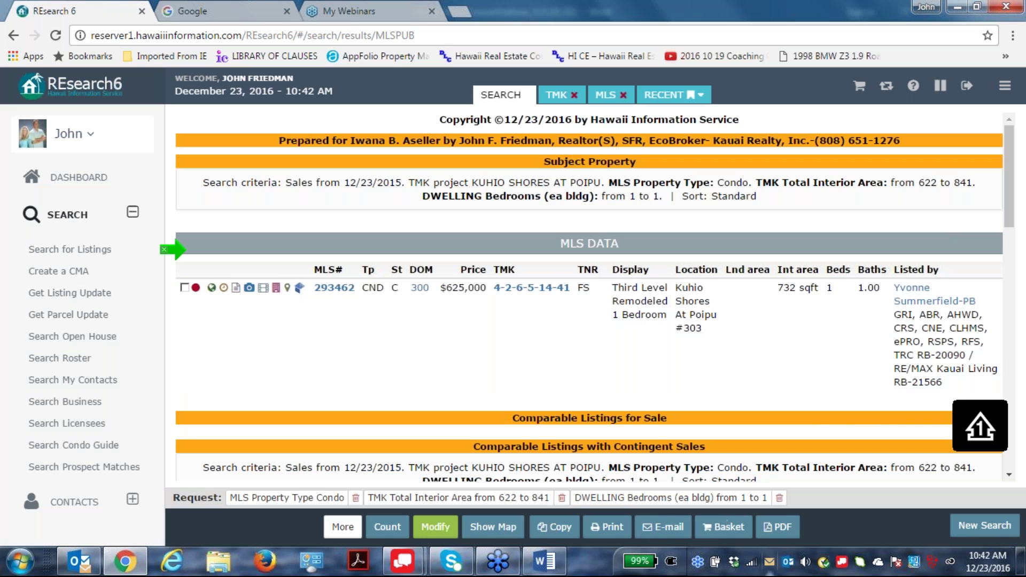
{"action": "left_click", "coordinate": [662, 527]}
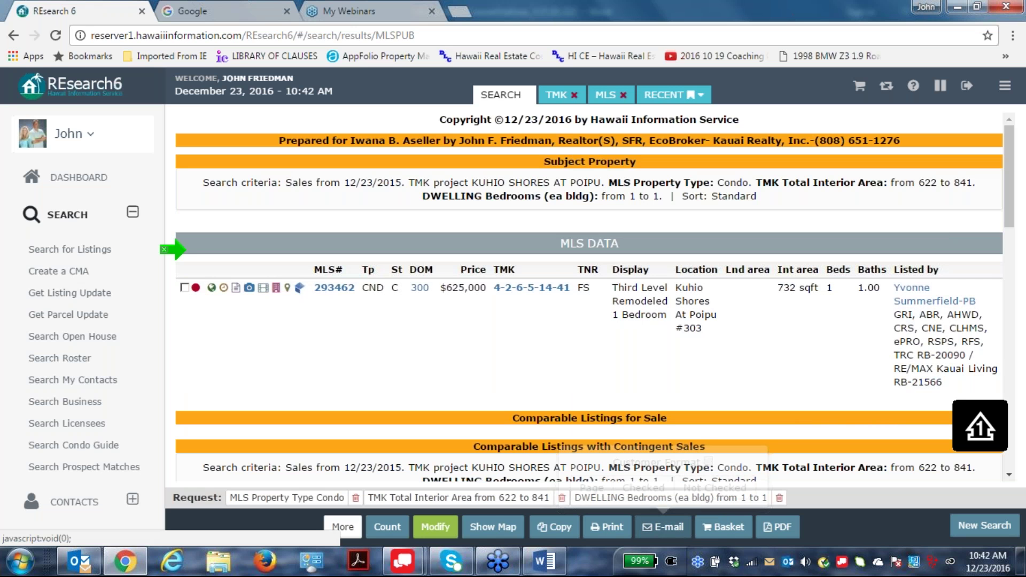
{"action": "left_click", "coordinate": [707, 460]}
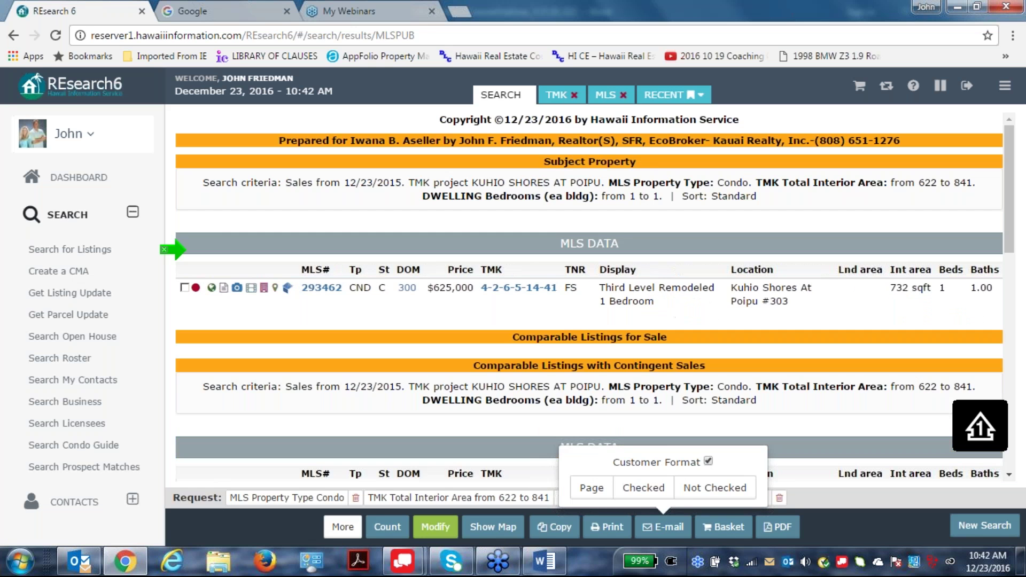
{"action": "left_click", "coordinate": [708, 460]}
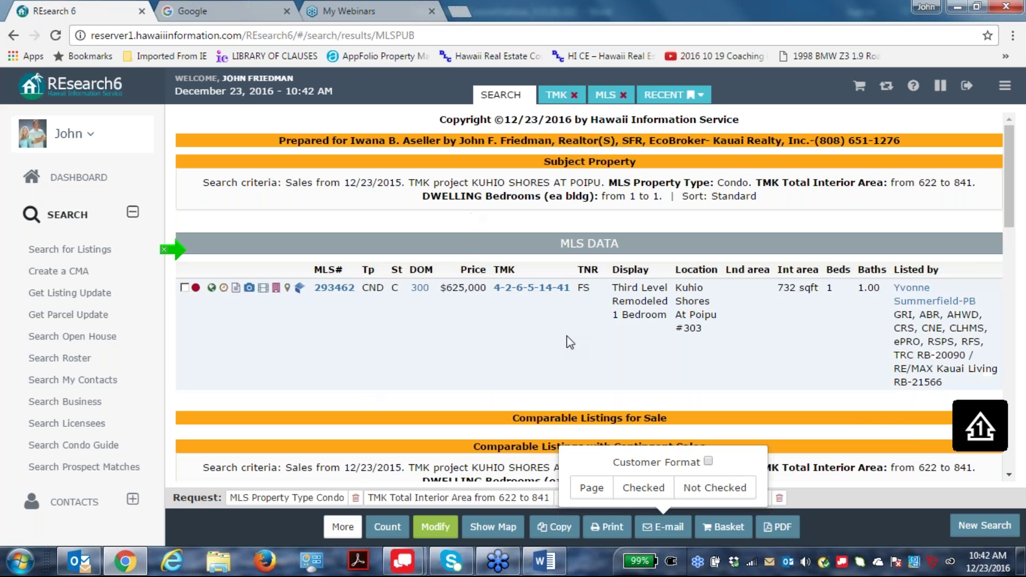
{"action": "scroll", "coordinate": [502, 296], "scroll_direction": "down", "scroll_amount": 3}
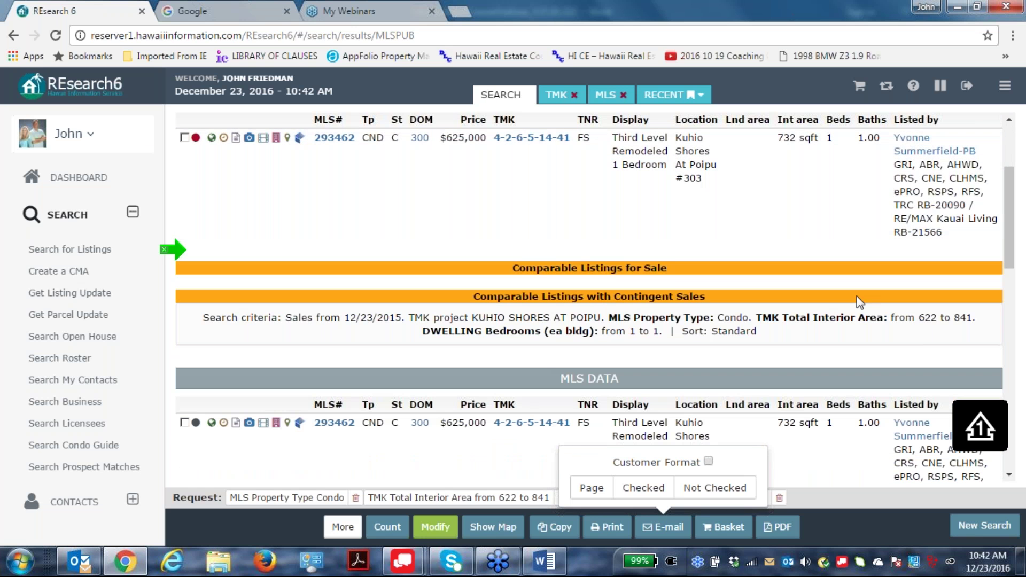
{"action": "scroll", "coordinate": [671, 323], "scroll_direction": "down", "scroll_amount": 3}
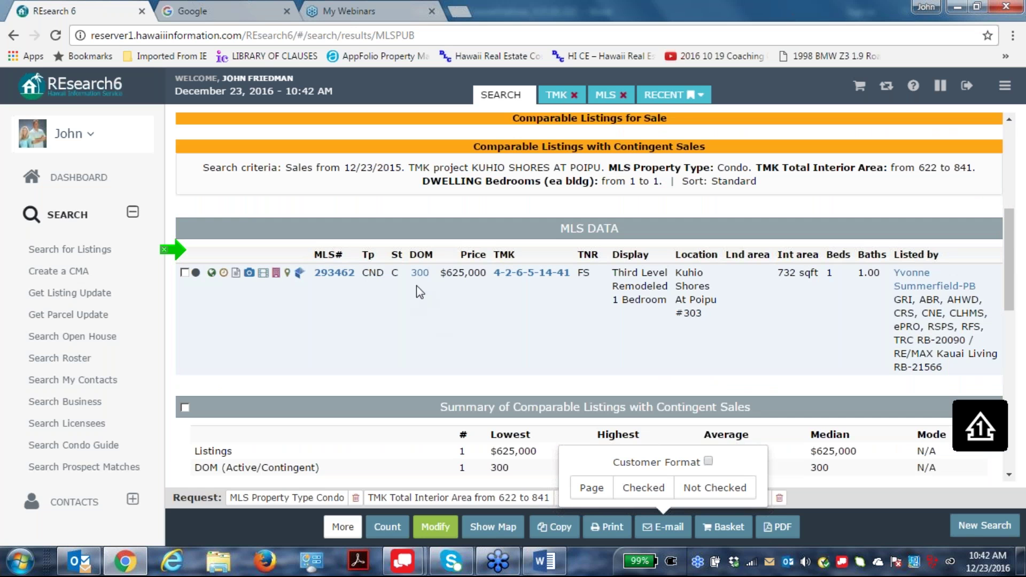
{"action": "scroll", "coordinate": [505, 272], "scroll_direction": "down", "scroll_amount": 3}
{"action": "scroll", "coordinate": [606, 283], "scroll_direction": "down", "scroll_amount": 3}
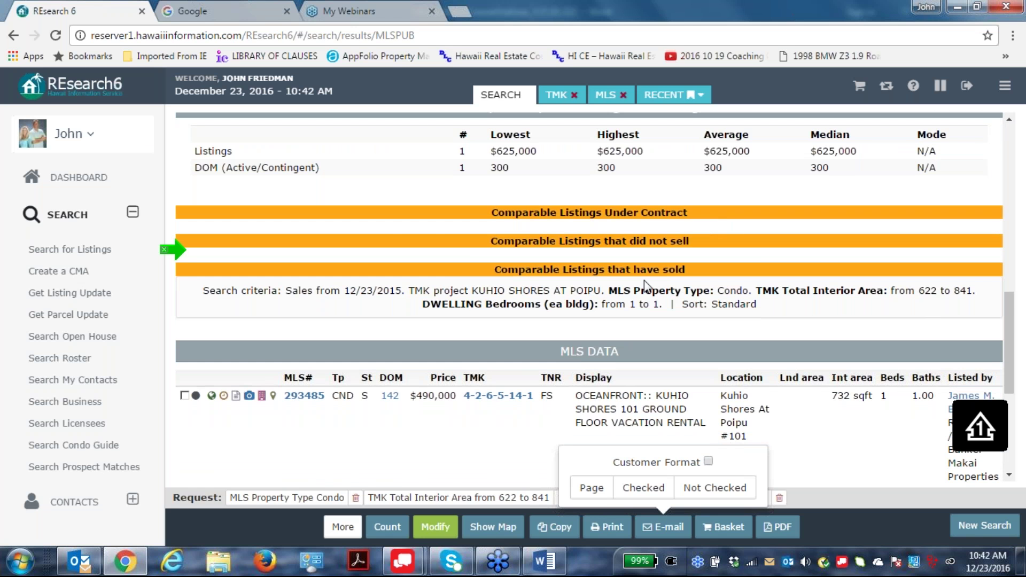
{"action": "scroll", "coordinate": [816, 253], "scroll_direction": "down", "scroll_amount": 1}
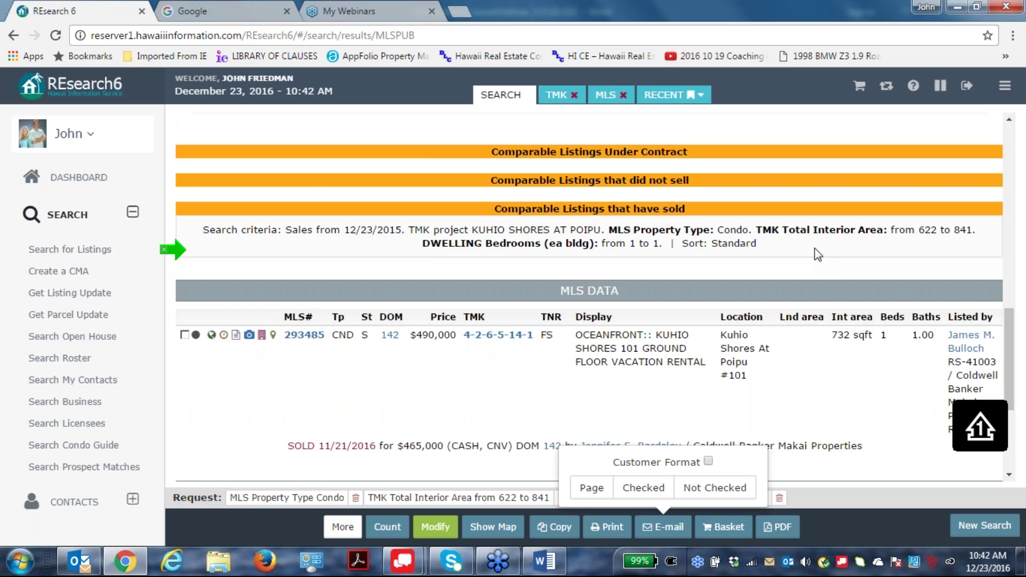
{"action": "scroll", "coordinate": [814, 248], "scroll_direction": "down", "scroll_amount": 2}
{"action": "scroll", "coordinate": [811, 315], "scroll_direction": "down", "scroll_amount": 1}
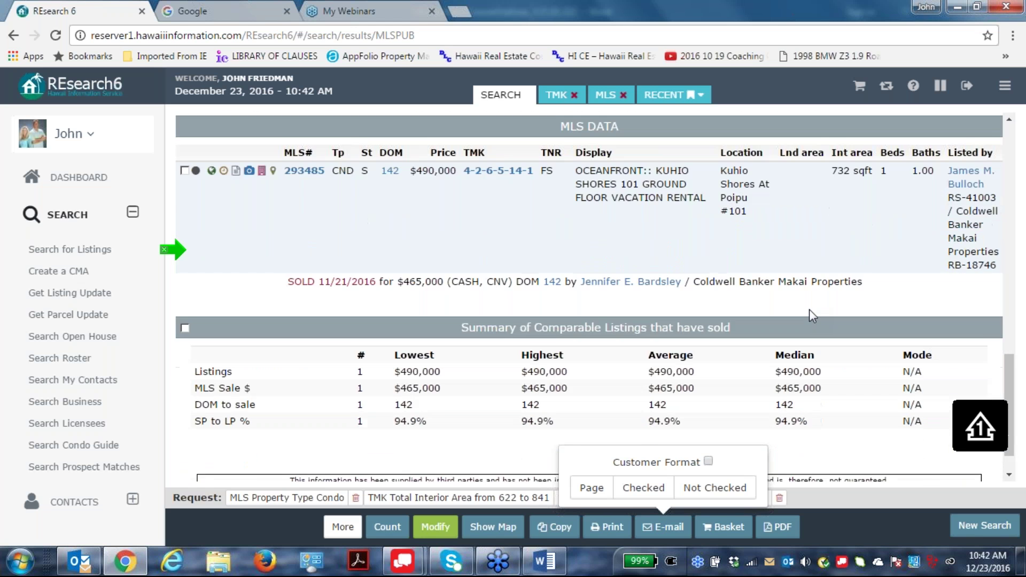
{"action": "scroll", "coordinate": [810, 312], "scroll_direction": "up", "scroll_amount": 1}
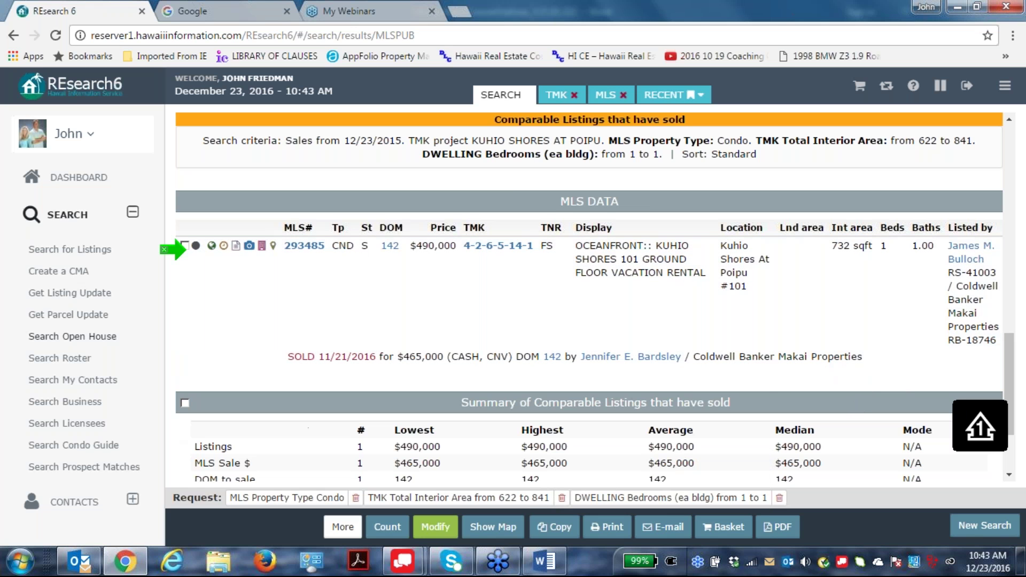
{"action": "left_click", "coordinate": [435, 529]}
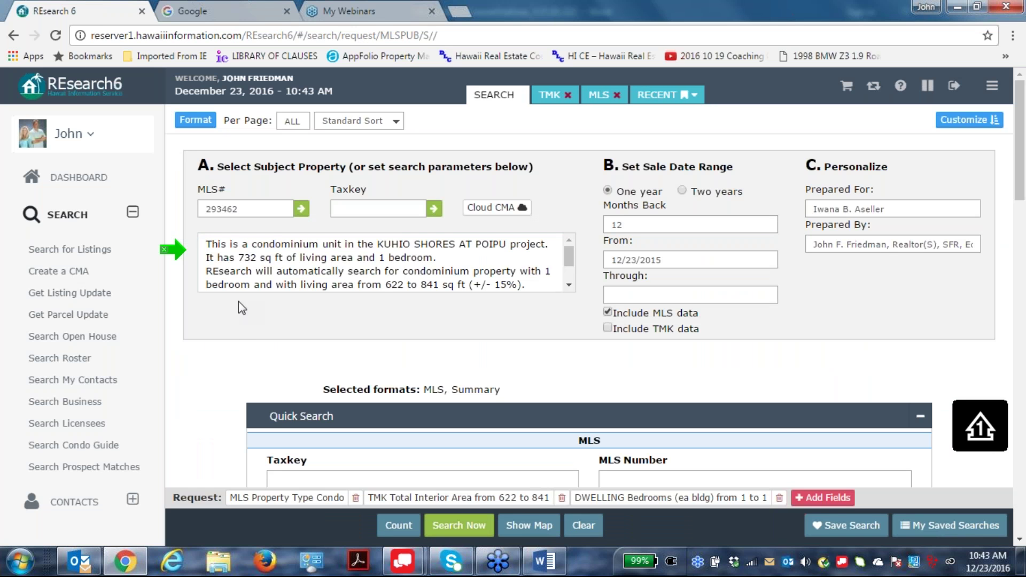
{"action": "scroll", "coordinate": [568, 252], "scroll_direction": "down", "scroll_amount": 2}
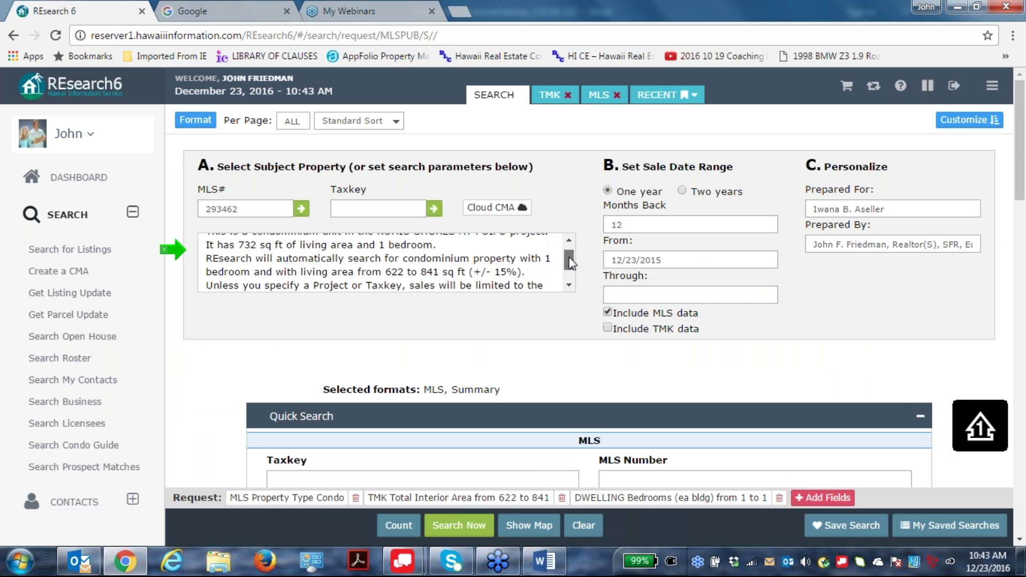
{"action": "left_click_drag", "start_coordinate": [206, 262], "coordinate": [529, 273]}
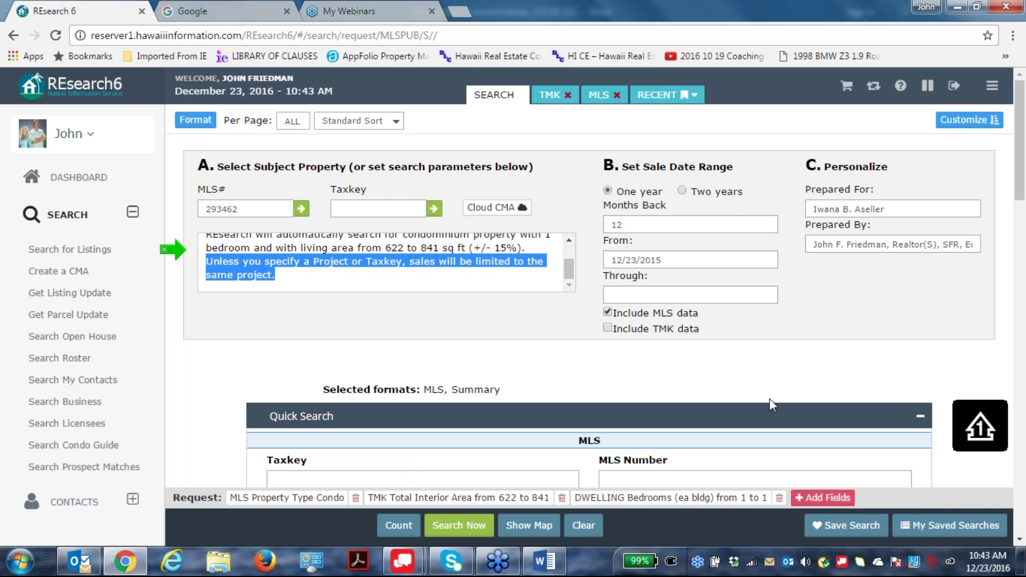
{"action": "triple_click", "coordinate": [779, 382]}
{"action": "left_click", "coordinate": [459, 526]}
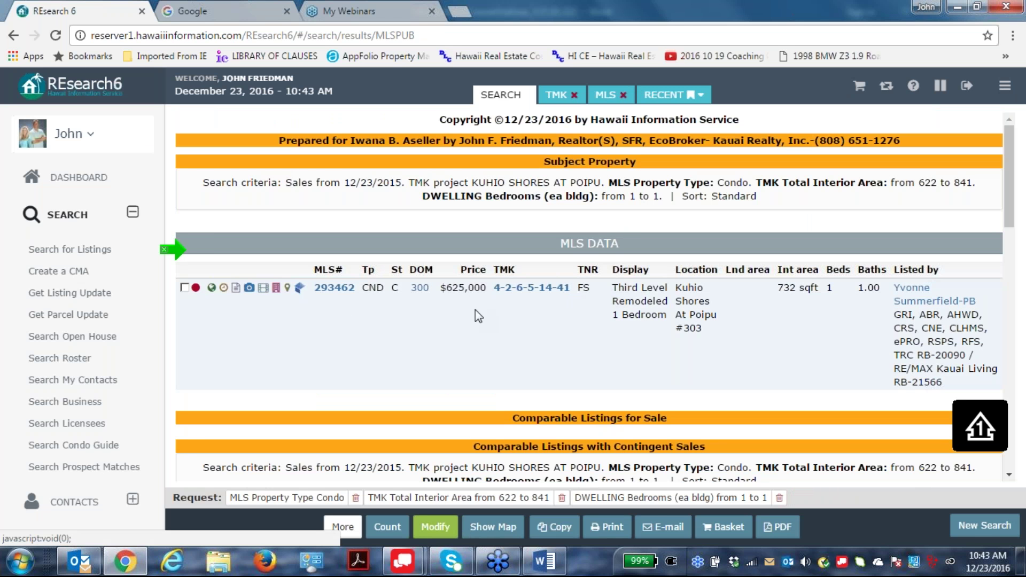
{"action": "left_click", "coordinate": [539, 297]}
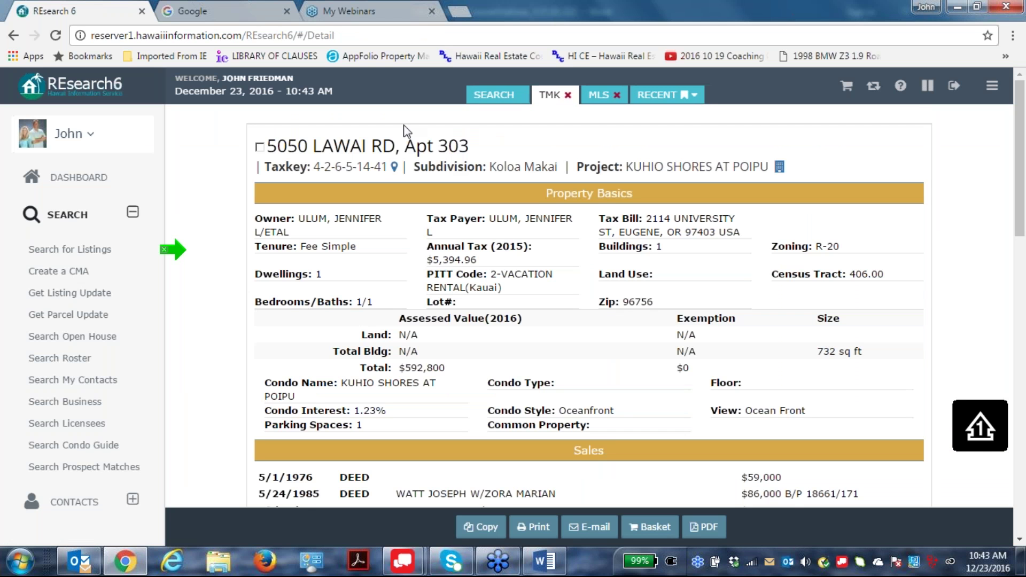
{"action": "left_click_drag", "start_coordinate": [388, 164], "coordinate": [311, 172]}
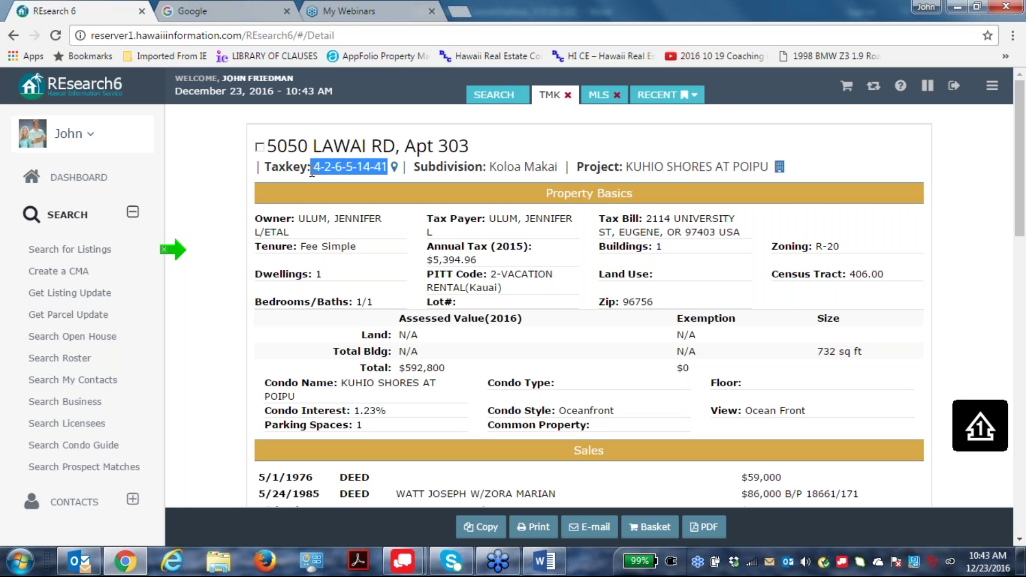
{"action": "right_click", "coordinate": [348, 165]}
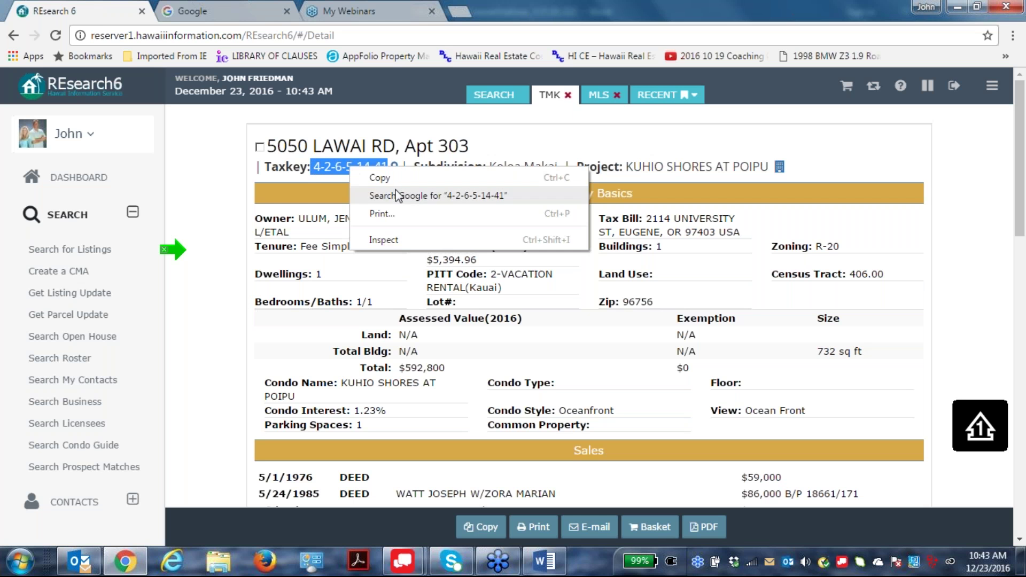
{"action": "left_click", "coordinate": [374, 175]}
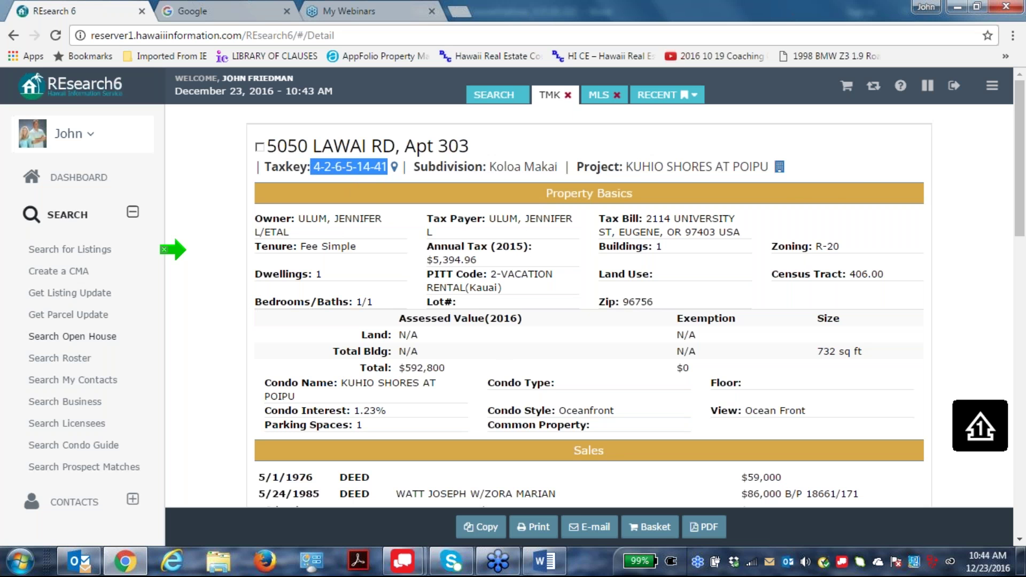
Return to the CMA search form and delete the MLS number 293462.
{"action": "left_click", "coordinate": [494, 96]}
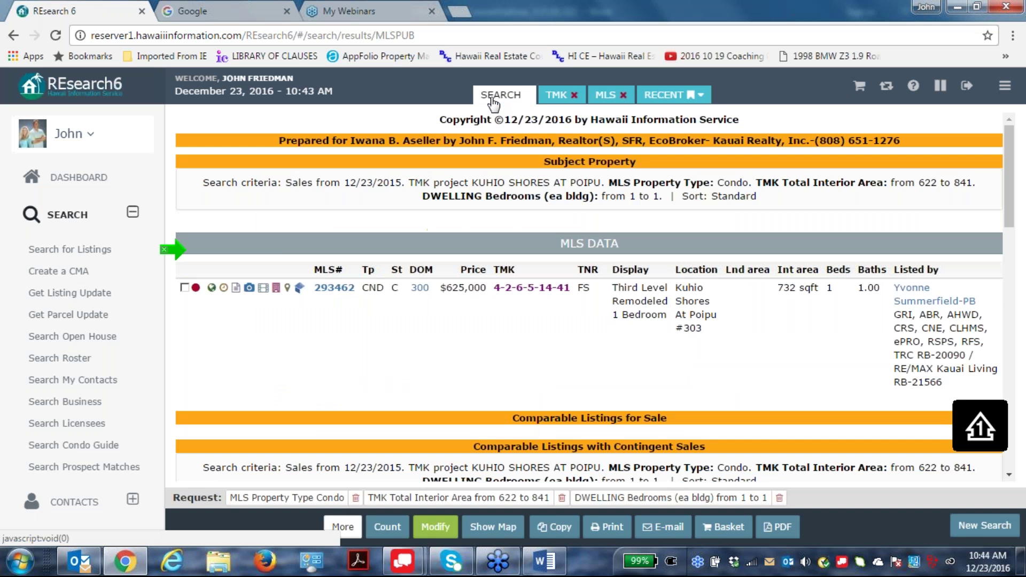
{"action": "left_click", "coordinate": [435, 526]}
{"action": "left_click_drag", "start_coordinate": [239, 207], "coordinate": [2, 191]}
{"action": "key", "text": "BackSpace"}
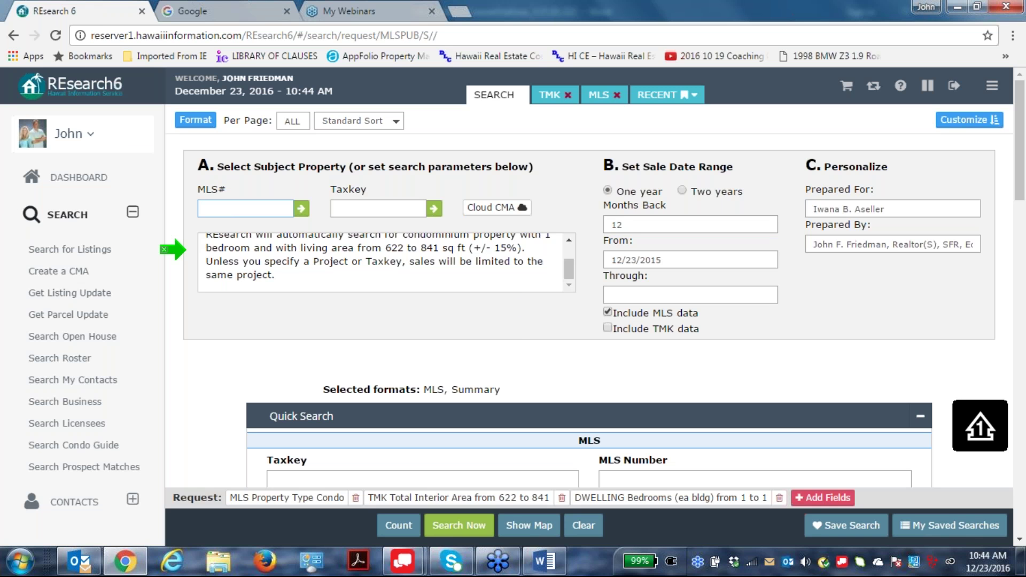
Paste taxkey 4-2-6-5-14-41 into the Taxkey field and rerun the CMA.
{"action": "left_click", "coordinate": [344, 208]}
{"action": "right_click", "coordinate": [343, 203]}
{"action": "left_click", "coordinate": [385, 299]}
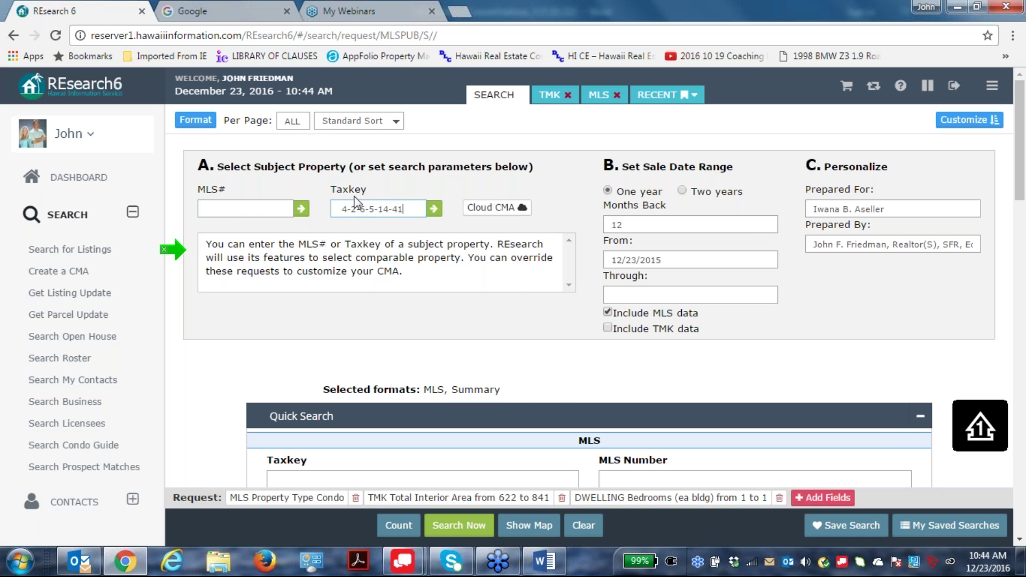
{"action": "left_click", "coordinate": [454, 527]}
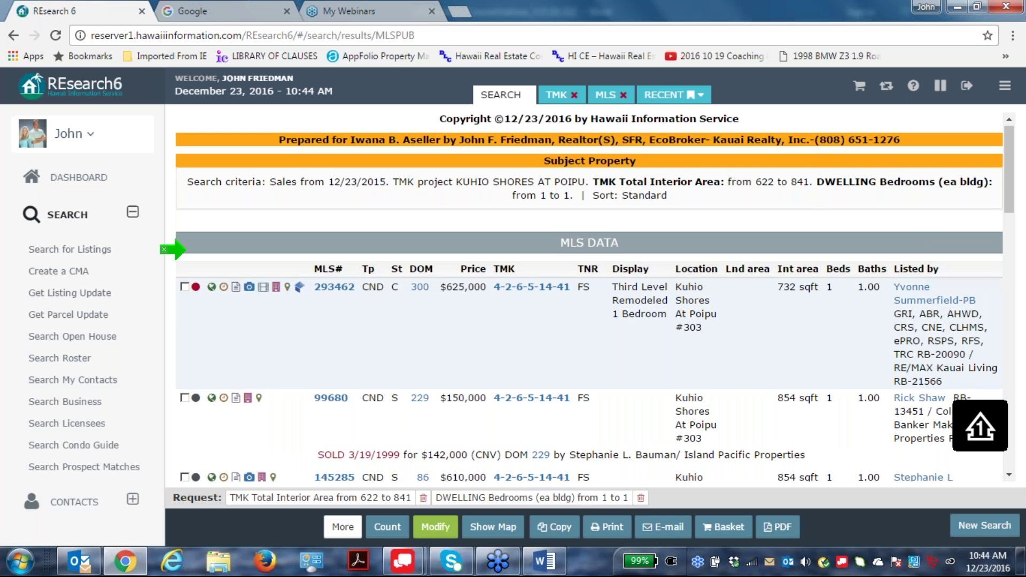
Review the returned listings, including earlier unit #303 sales such as MLS 99680 at $142,000.
{"action": "scroll", "coordinate": [587, 299], "scroll_direction": "down", "scroll_amount": 3}
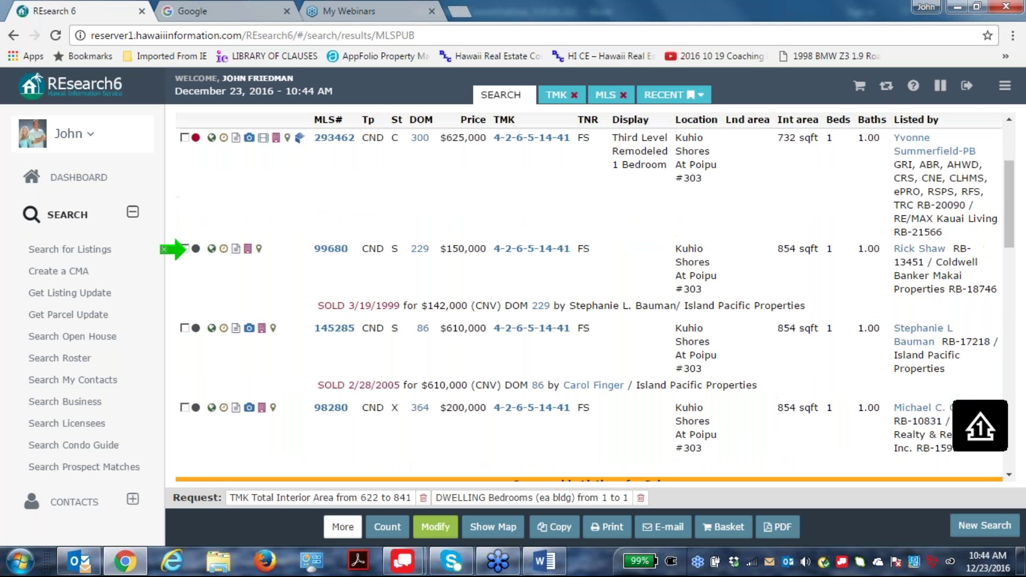
{"action": "scroll", "coordinate": [928, 372], "scroll_direction": "down", "scroll_amount": 2}
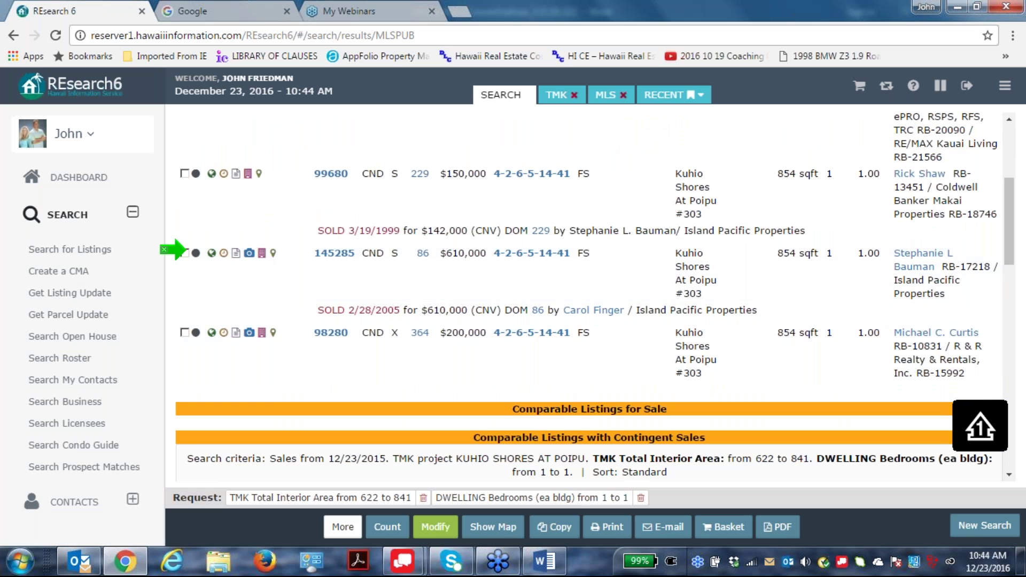
{"action": "scroll", "coordinate": [811, 313], "scroll_direction": "up", "scroll_amount": 4}
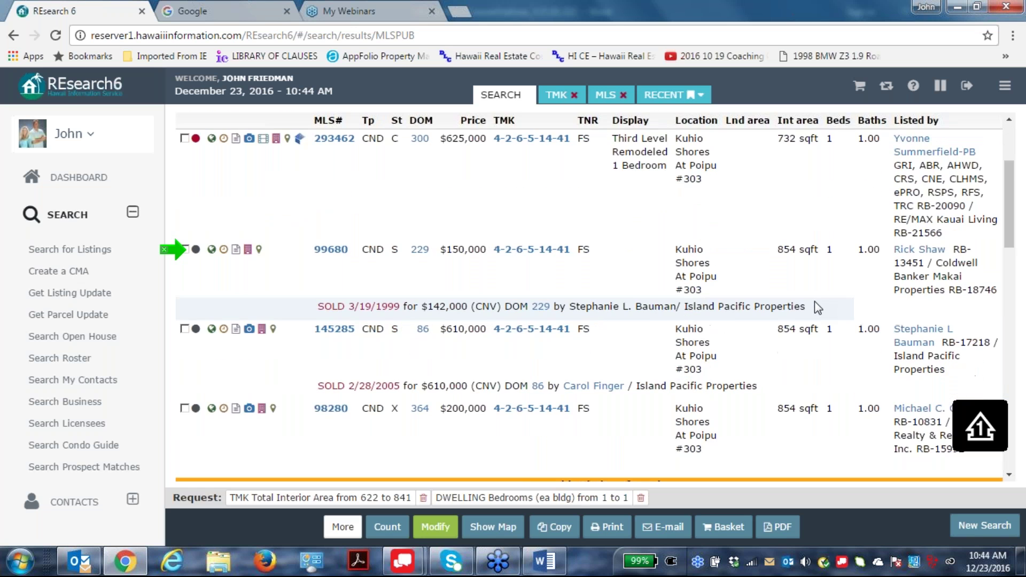
{"action": "scroll", "coordinate": [814, 301], "scroll_direction": "up", "scroll_amount": 2}
{"action": "scroll", "coordinate": [814, 301], "scroll_direction": "down", "scroll_amount": 8}
{"action": "scroll", "coordinate": [814, 301], "scroll_direction": "up", "scroll_amount": 1}
{"action": "scroll", "coordinate": [814, 301], "scroll_direction": "up", "scroll_amount": 4}
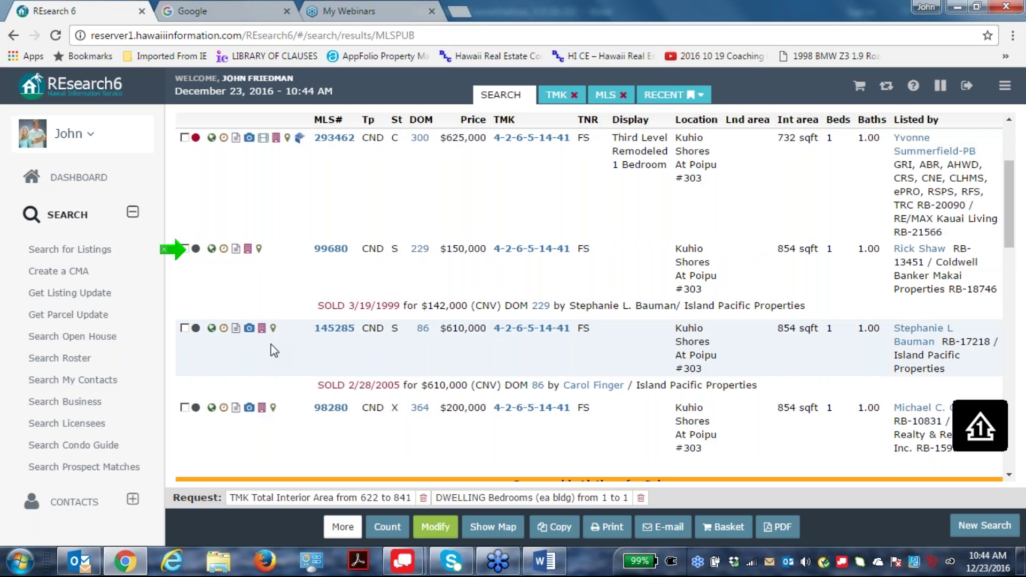
{"action": "scroll", "coordinate": [881, 337], "scroll_direction": "down", "scroll_amount": 4}
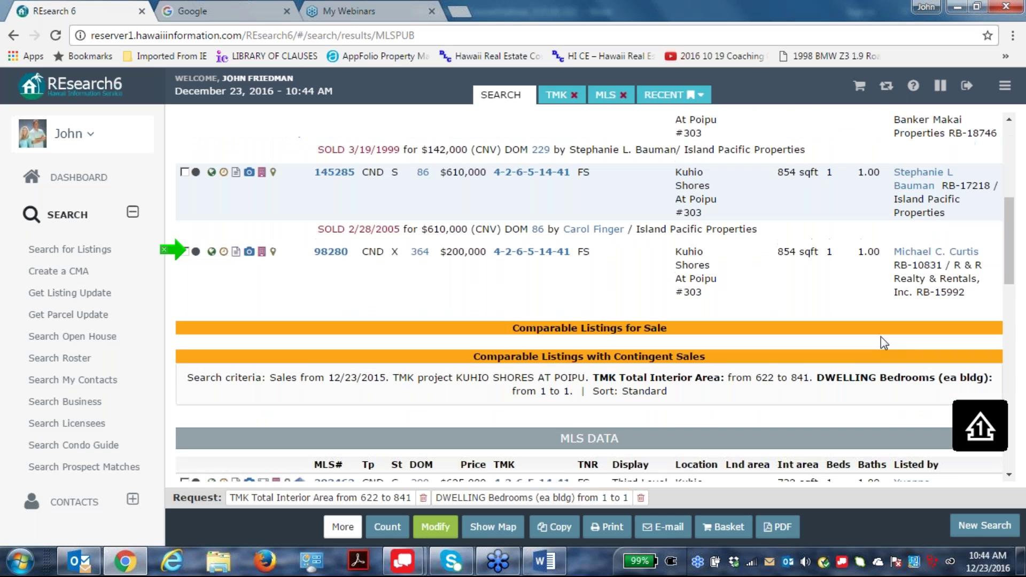
{"action": "scroll", "coordinate": [880, 337], "scroll_direction": "up", "scroll_amount": 4}
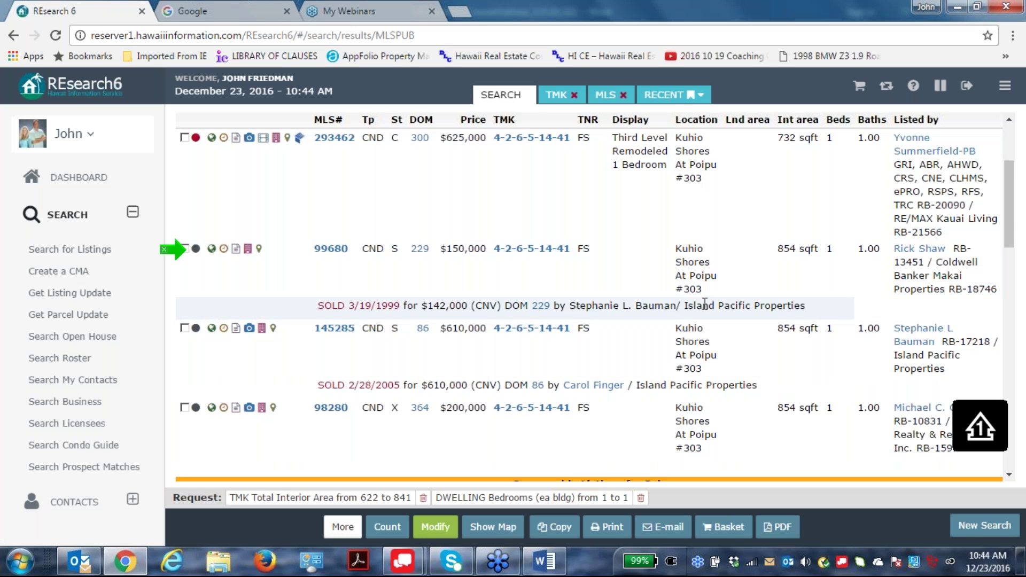
{"action": "scroll", "coordinate": [793, 407], "scroll_direction": "up", "scroll_amount": 3}
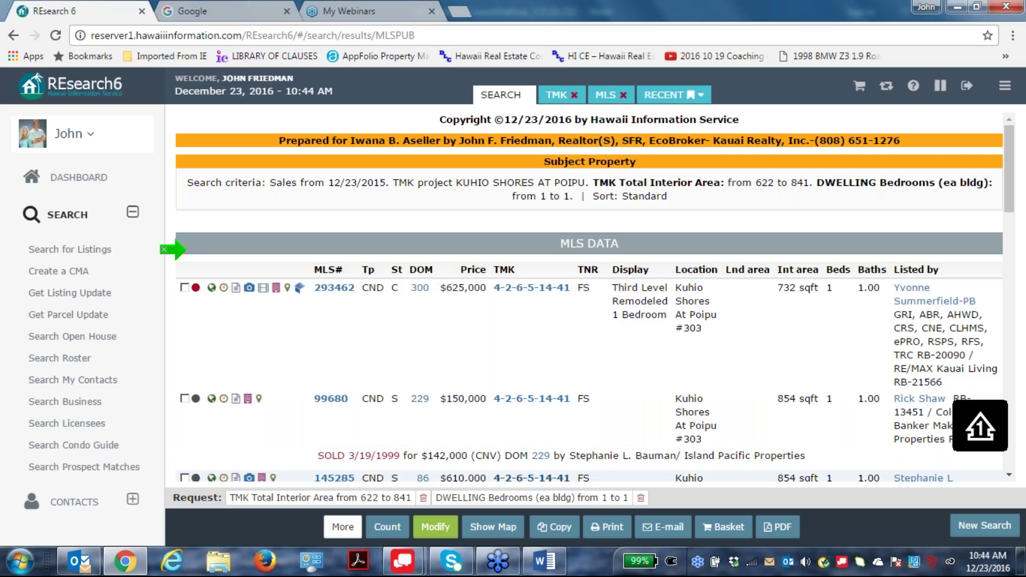
{"action": "scroll", "coordinate": [588, 475], "scroll_direction": "down", "scroll_amount": 2}
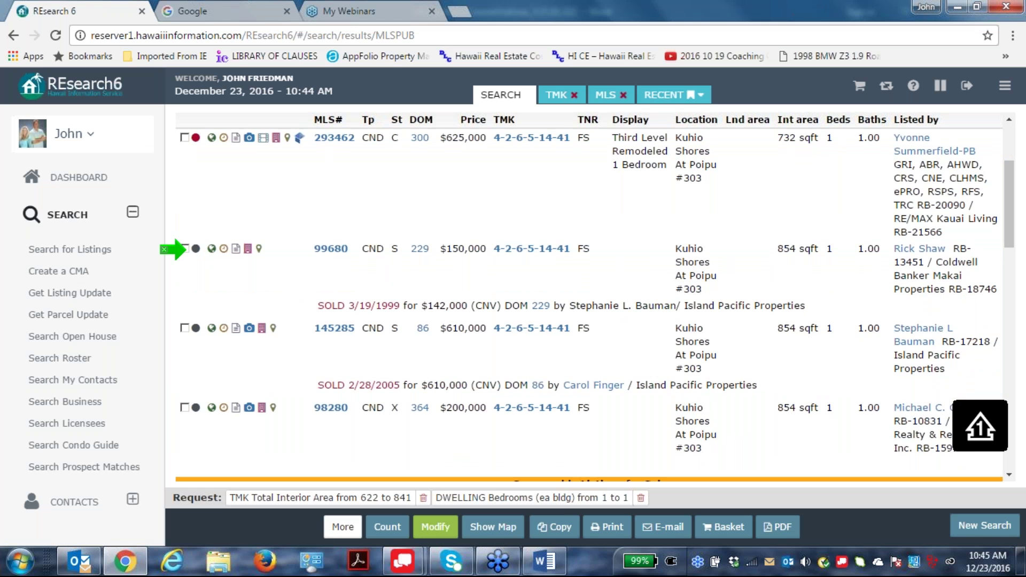
{"action": "scroll", "coordinate": [596, 440], "scroll_direction": "down", "scroll_amount": 8}
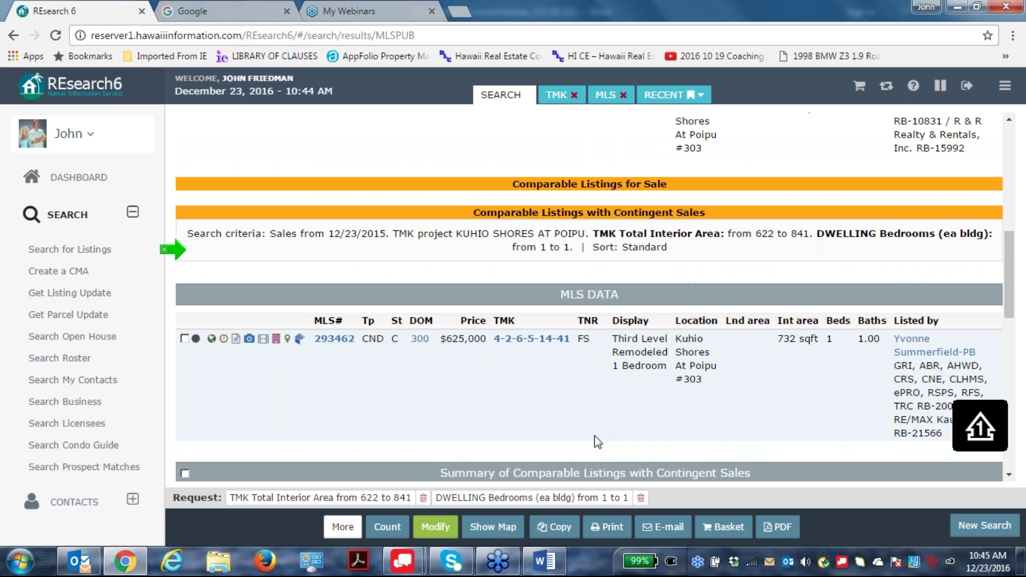
{"action": "scroll", "coordinate": [594, 399], "scroll_direction": "up", "scroll_amount": 10}
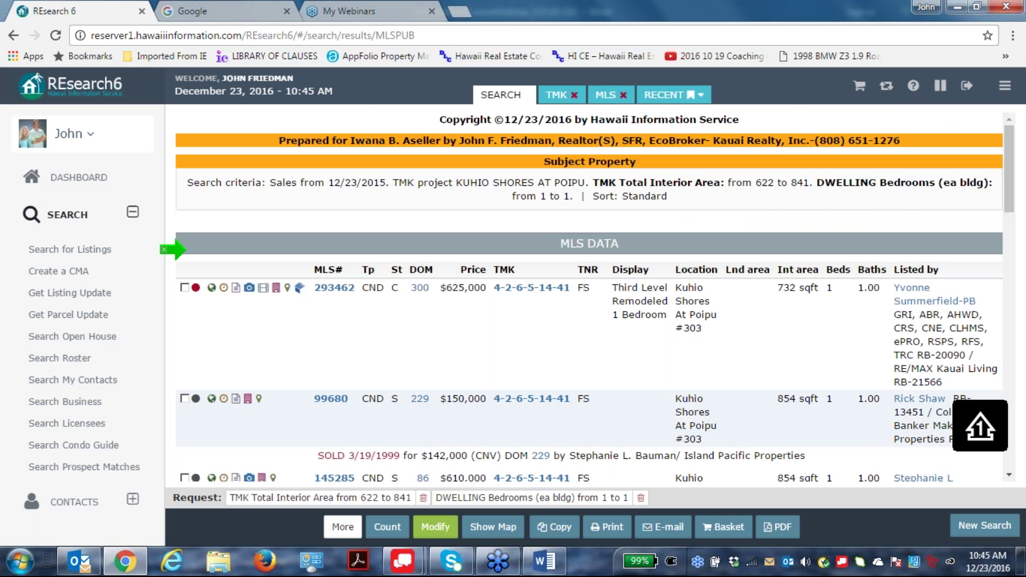
Paste the copied taxkey into the Taxkey field, trim its last character, and commit it.
{"action": "left_click", "coordinate": [435, 527]}
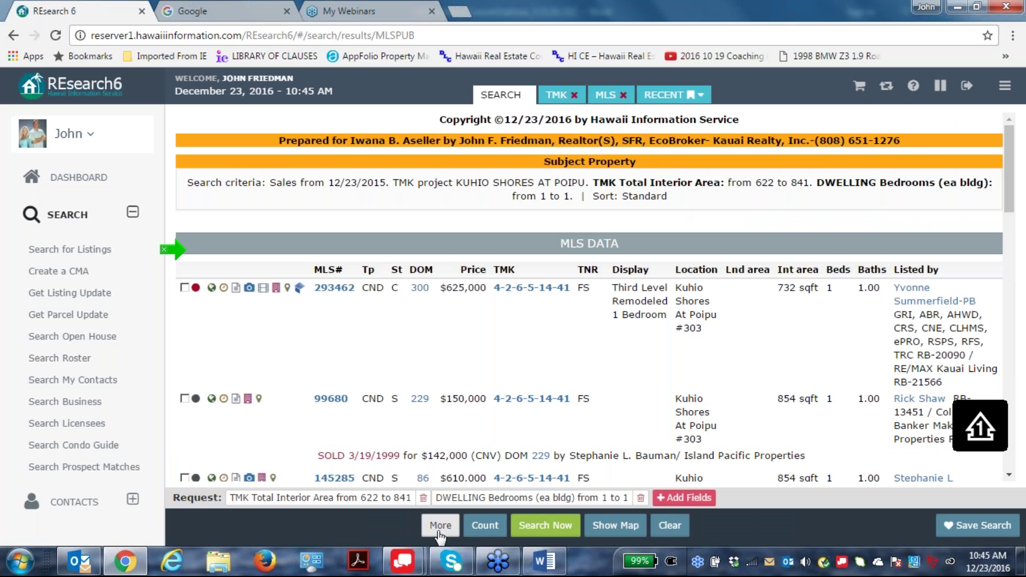
{"action": "scroll", "coordinate": [405, 377], "scroll_direction": "down", "scroll_amount": 1}
{"action": "scroll", "coordinate": [274, 329], "scroll_direction": "down", "scroll_amount": 1}
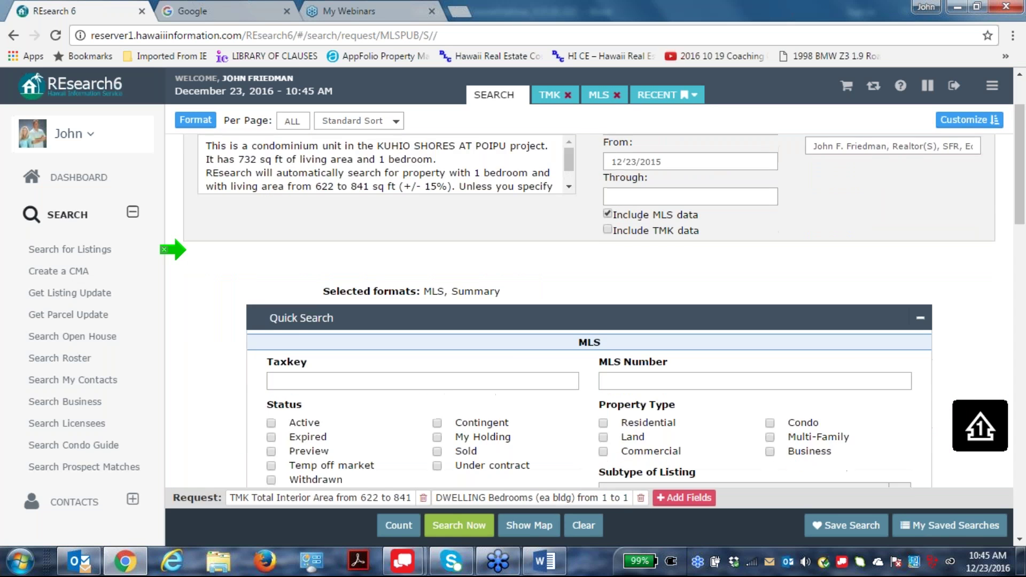
{"action": "right_click", "coordinate": [274, 330]}
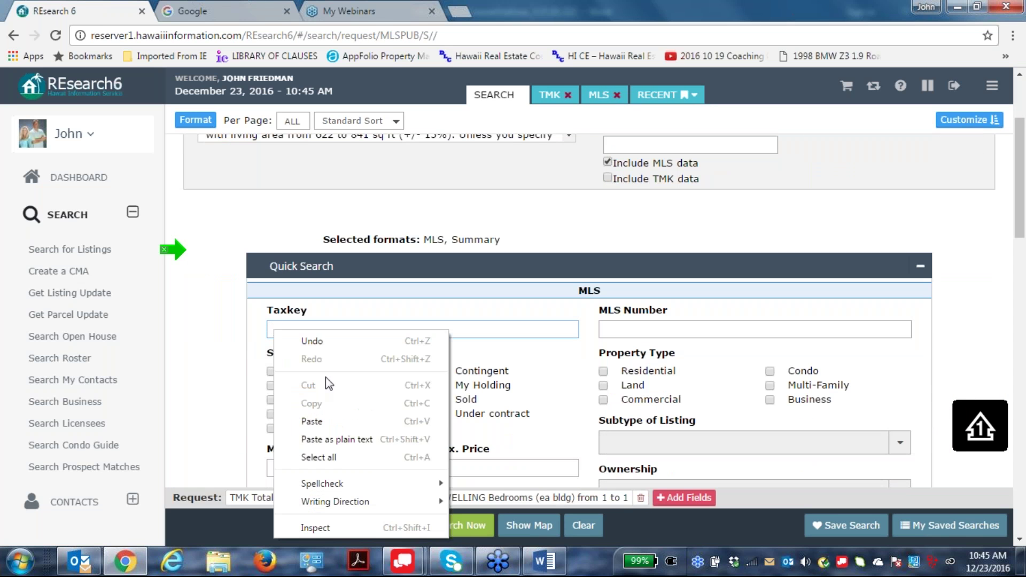
{"action": "left_click", "coordinate": [319, 421]}
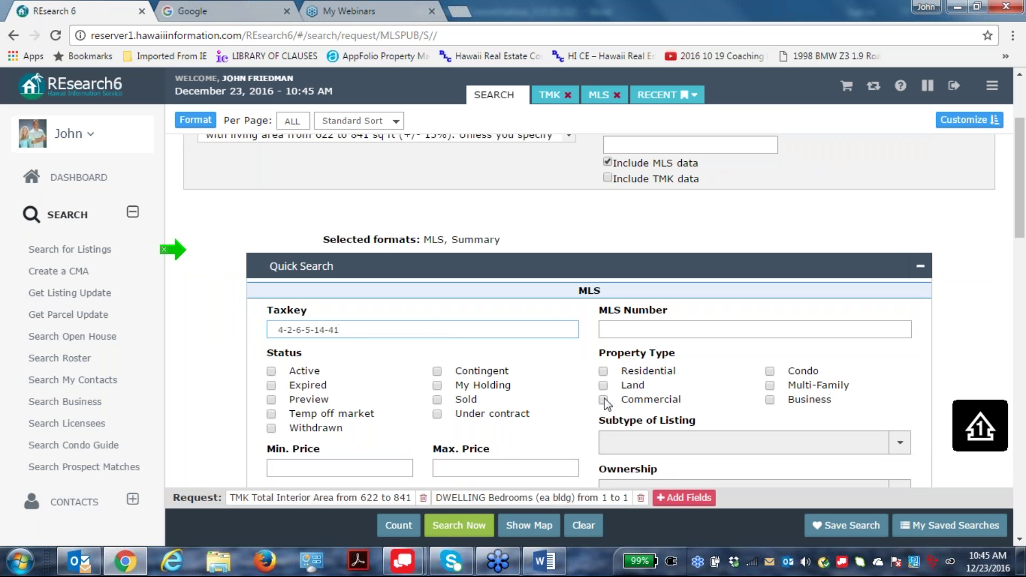
{"action": "key", "text": "BackSpace"}
{"action": "key", "text": "BackSpace"}
{"action": "key", "text": "BackSpace"}
{"action": "key", "text": "BackSpace"}
{"action": "left_click", "coordinate": [629, 394]}
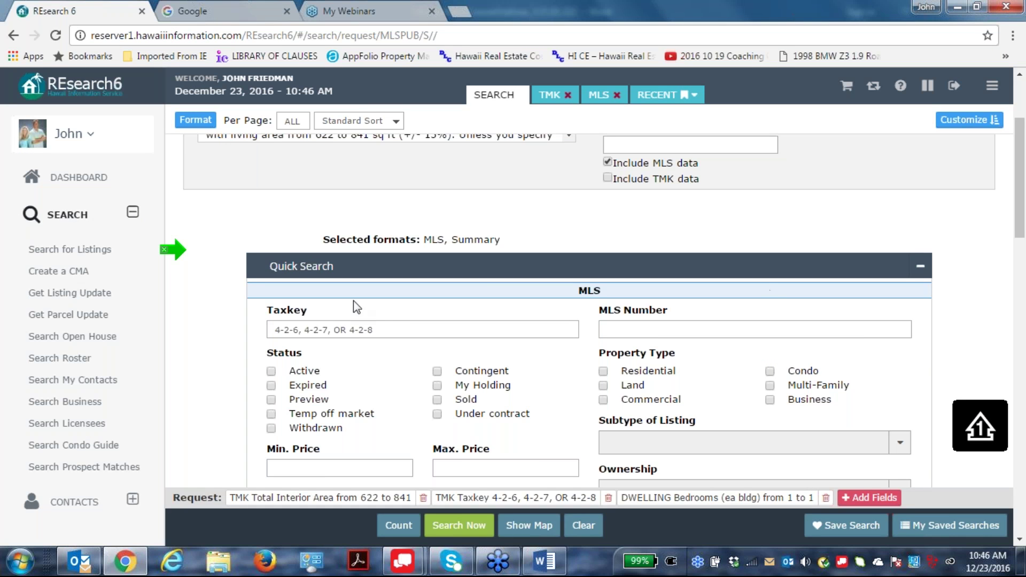
Change the taxkey list to 4-2-6, 4-2-8 or 4-2-9.
{"action": "left_click_drag", "start_coordinate": [303, 331], "coordinate": [335, 330]}
{"action": "key", "text": "BackSpace"}
{"action": "type", "text": "8"}
{"action": "key", "text": "BackSpace"}
{"action": "type", "text": "8,9"}
{"action": "key", "text": "Delete"}
{"action": "key", "text": "Delete"}
{"action": "key", "text": "Delete"}
{"action": "key", "text": "Delete"}
{"action": "key", "text": "Delete"}
{"action": "key", "text": "Delete"}
{"action": "key", "text": "Delete"}
{"action": "left_click", "coordinate": [380, 282]}
Require an oceanfront parcel and run the search.
{"action": "scroll", "coordinate": [834, 322], "scroll_direction": "down", "scroll_amount": 2}
{"action": "scroll", "coordinate": [833, 323], "scroll_direction": "down", "scroll_amount": 5}
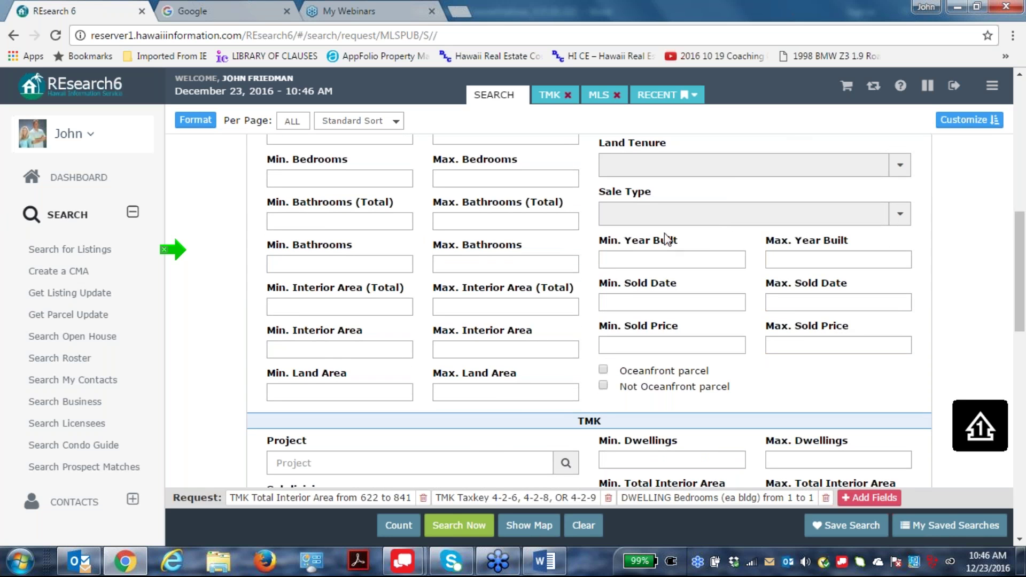
{"action": "left_click", "coordinate": [603, 371]}
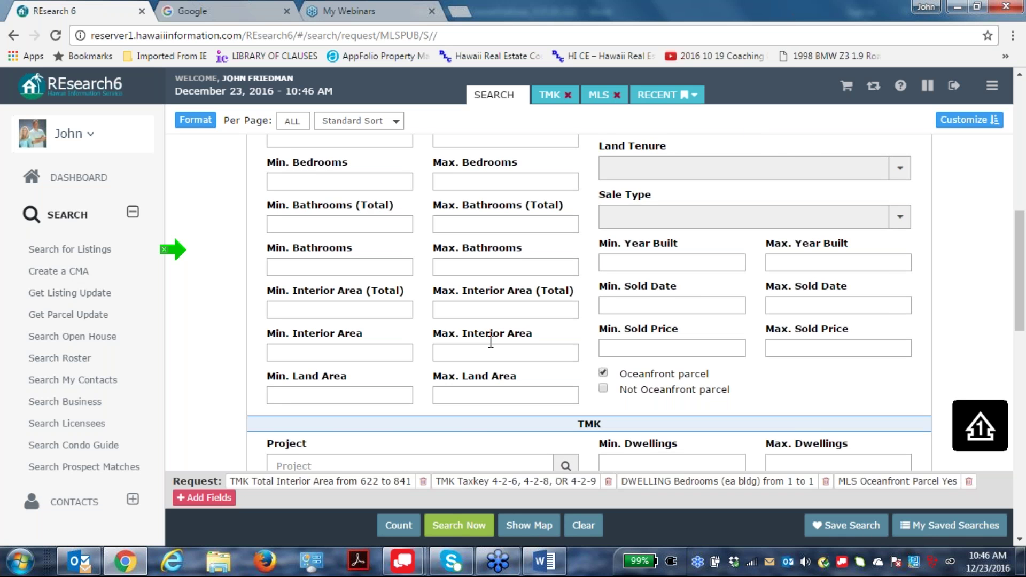
{"action": "scroll", "coordinate": [491, 337], "scroll_direction": "up", "scroll_amount": 8}
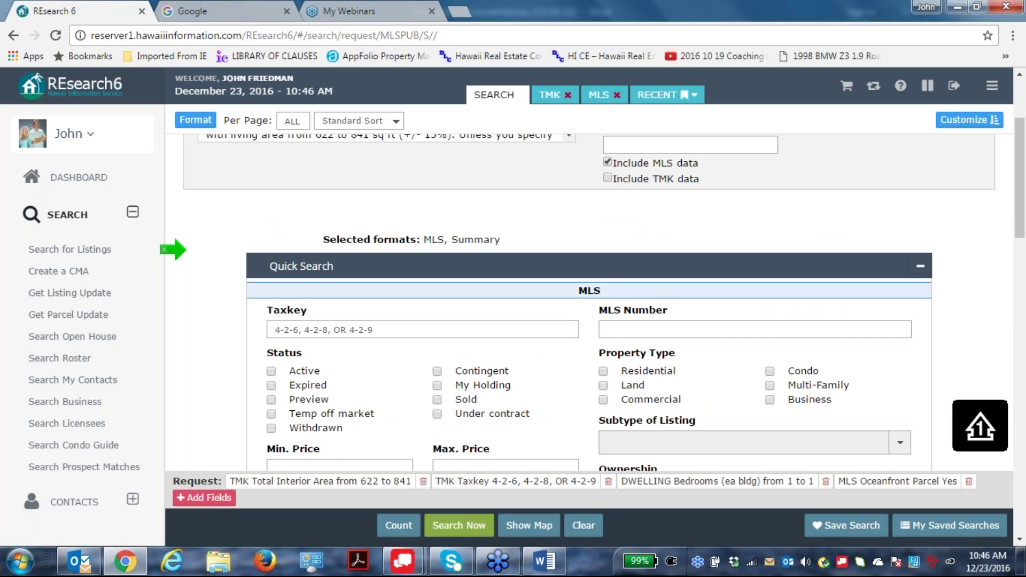
{"action": "left_click", "coordinate": [461, 526]}
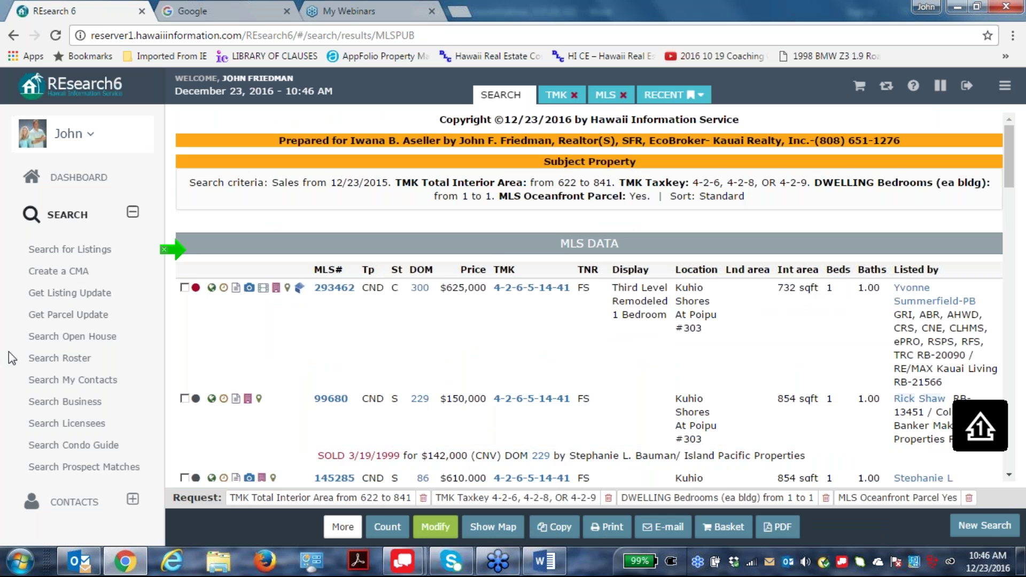
Scroll through the comparable, contingent and sold report sections, then reopen the search form with Modify.
{"action": "scroll", "coordinate": [496, 257], "scroll_direction": "down", "scroll_amount": 7}
{"action": "scroll", "coordinate": [497, 257], "scroll_direction": "up", "scroll_amount": 2}
{"action": "scroll", "coordinate": [497, 256], "scroll_direction": "down", "scroll_amount": 5}
{"action": "scroll", "coordinate": [561, 294], "scroll_direction": "down", "scroll_amount": 4}
{"action": "scroll", "coordinate": [561, 291], "scroll_direction": "down", "scroll_amount": 5}
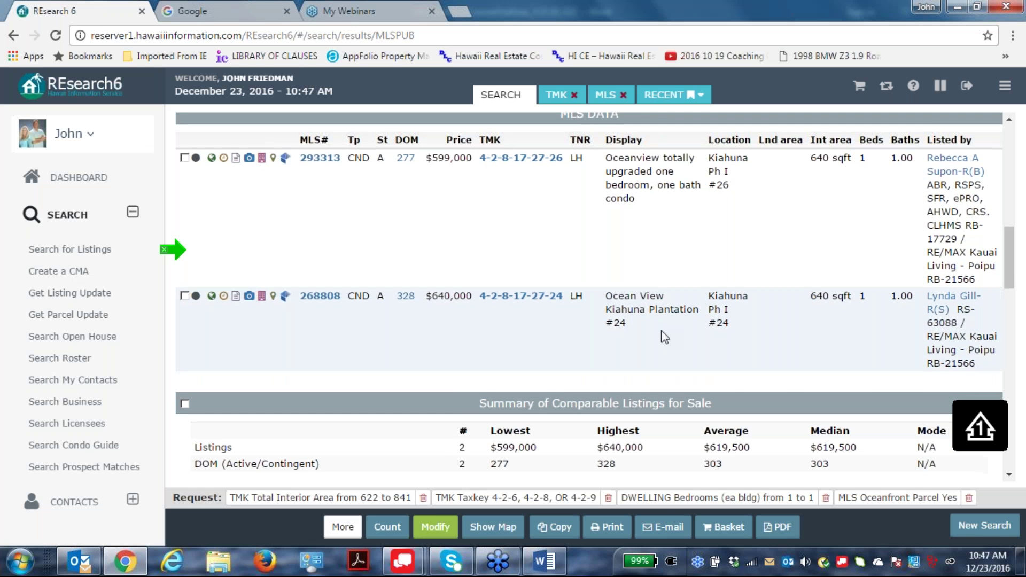
{"action": "scroll", "coordinate": [661, 335], "scroll_direction": "down", "scroll_amount": 5}
{"action": "scroll", "coordinate": [473, 340], "scroll_direction": "down", "scroll_amount": 2}
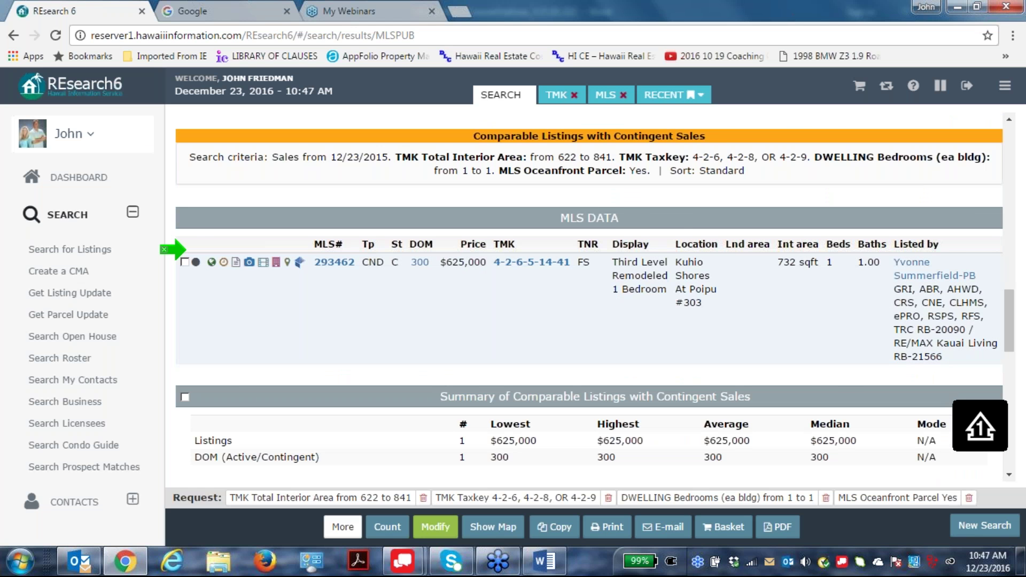
{"action": "scroll", "coordinate": [778, 293], "scroll_direction": "down", "scroll_amount": 1}
{"action": "scroll", "coordinate": [778, 293], "scroll_direction": "down", "scroll_amount": 9}
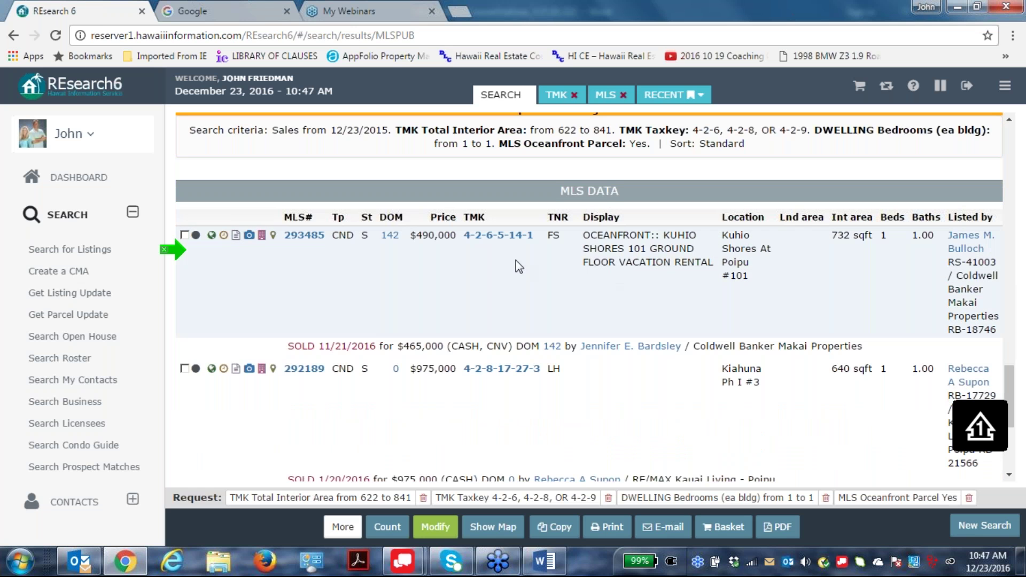
{"action": "scroll", "coordinate": [553, 316], "scroll_direction": "up", "scroll_amount": 2}
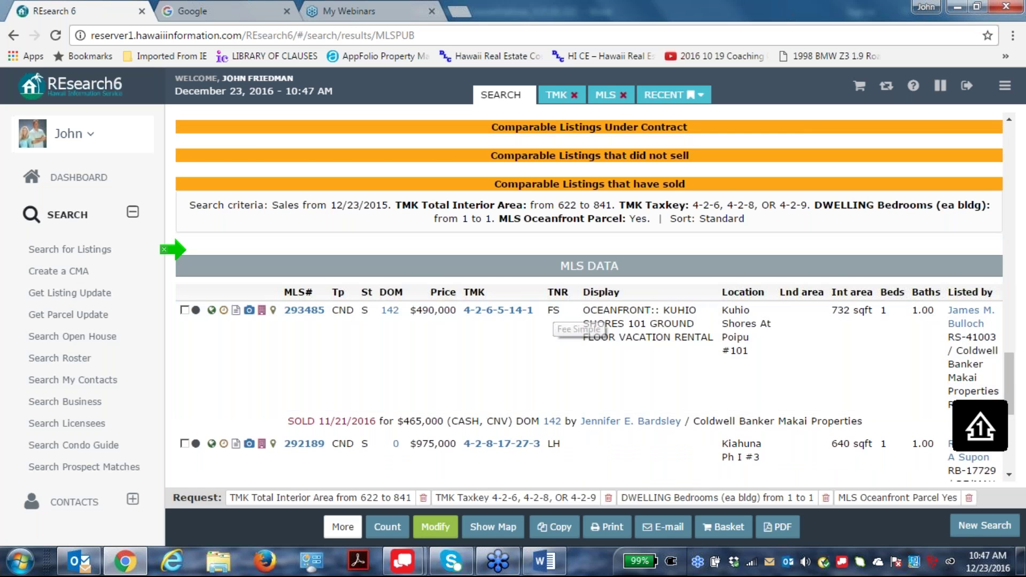
{"action": "scroll", "coordinate": [585, 342], "scroll_direction": "down", "scroll_amount": 3}
{"action": "scroll", "coordinate": [433, 245], "scroll_direction": "down", "scroll_amount": 3}
{"action": "scroll", "coordinate": [523, 203], "scroll_direction": "up", "scroll_amount": 3}
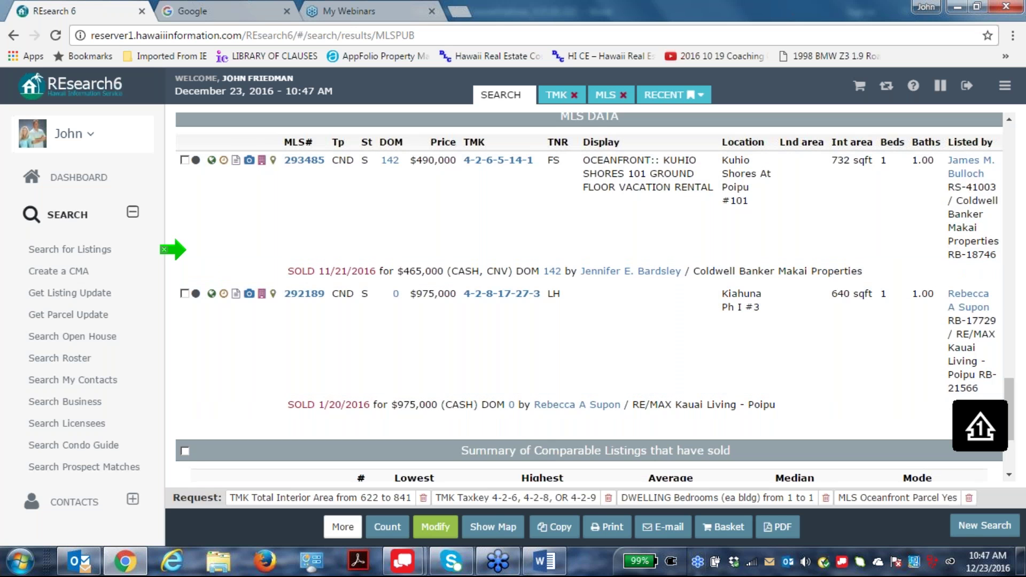
{"action": "left_click", "coordinate": [438, 528]}
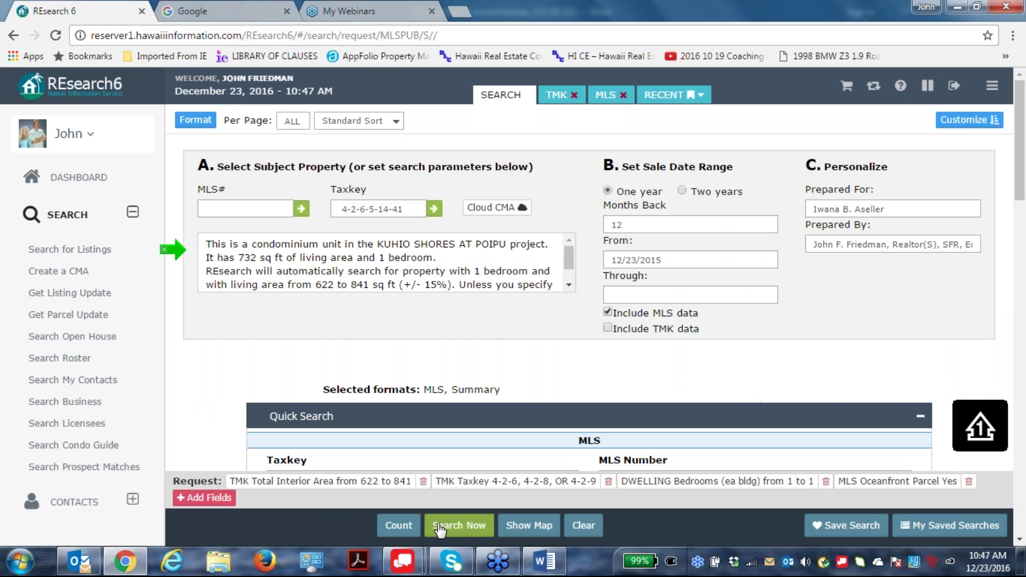
Limit the land tenure to Fee Simple.
{"action": "scroll", "coordinate": [816, 347], "scroll_direction": "down", "scroll_amount": 4}
{"action": "scroll", "coordinate": [813, 341], "scroll_direction": "down", "scroll_amount": 3}
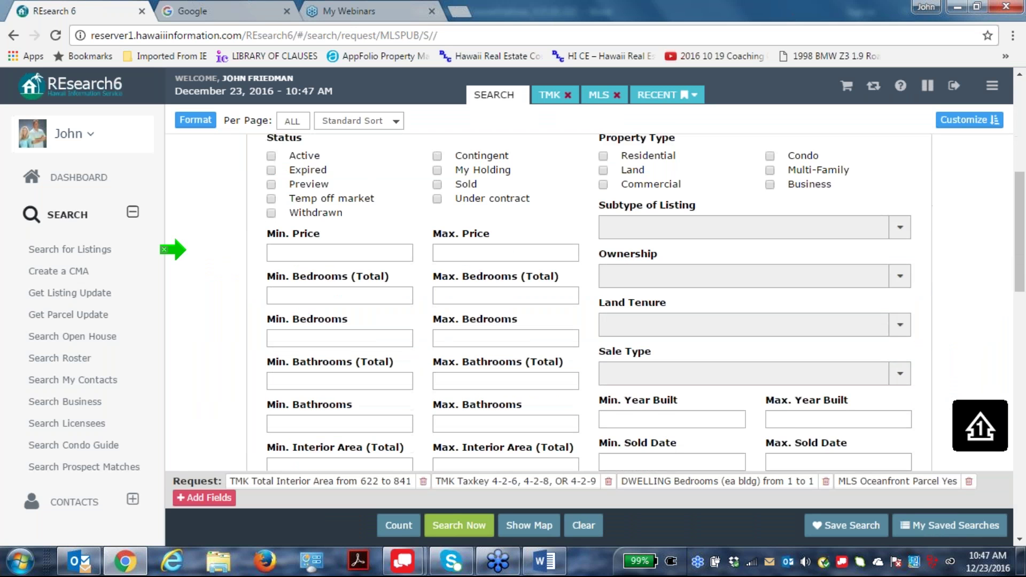
{"action": "left_click", "coordinate": [893, 321]}
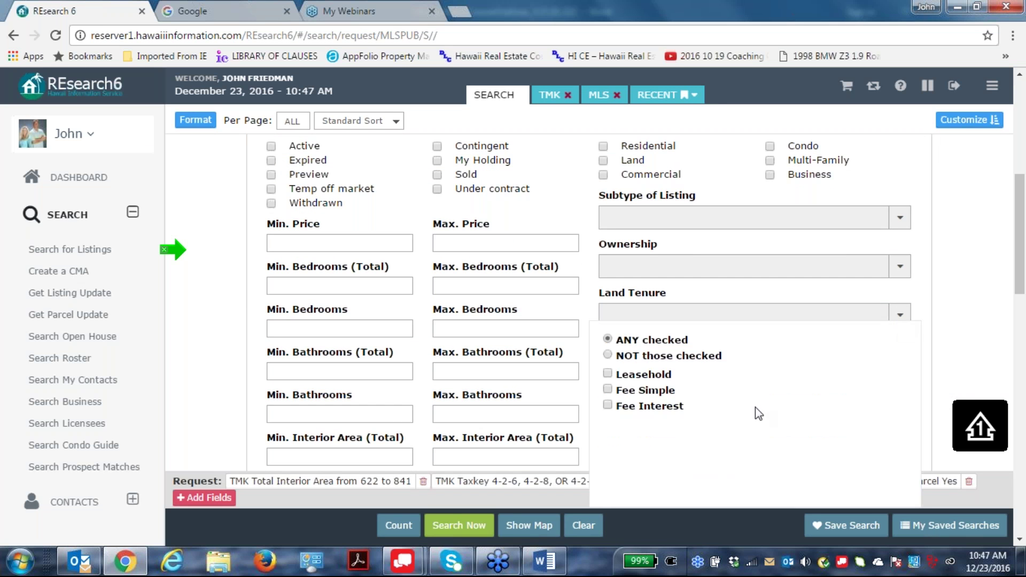
{"action": "left_click", "coordinate": [607, 392]}
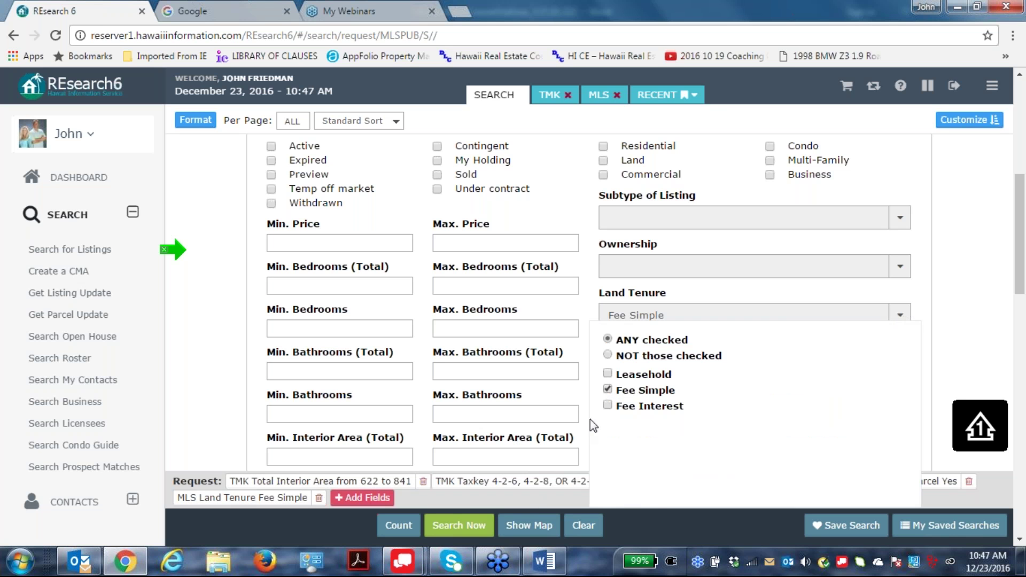
Include TMK data and remove the 'MLS Oceanfront Parcel Yes' criterion.
{"action": "scroll", "coordinate": [781, 422], "scroll_direction": "up", "scroll_amount": 5}
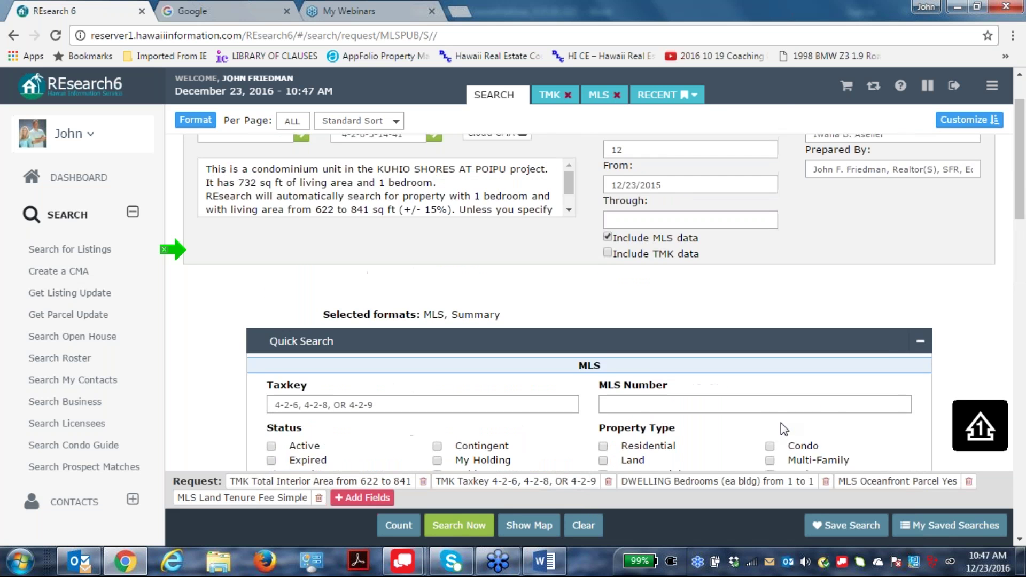
{"action": "scroll", "coordinate": [777, 429], "scroll_direction": "up", "scroll_amount": 2}
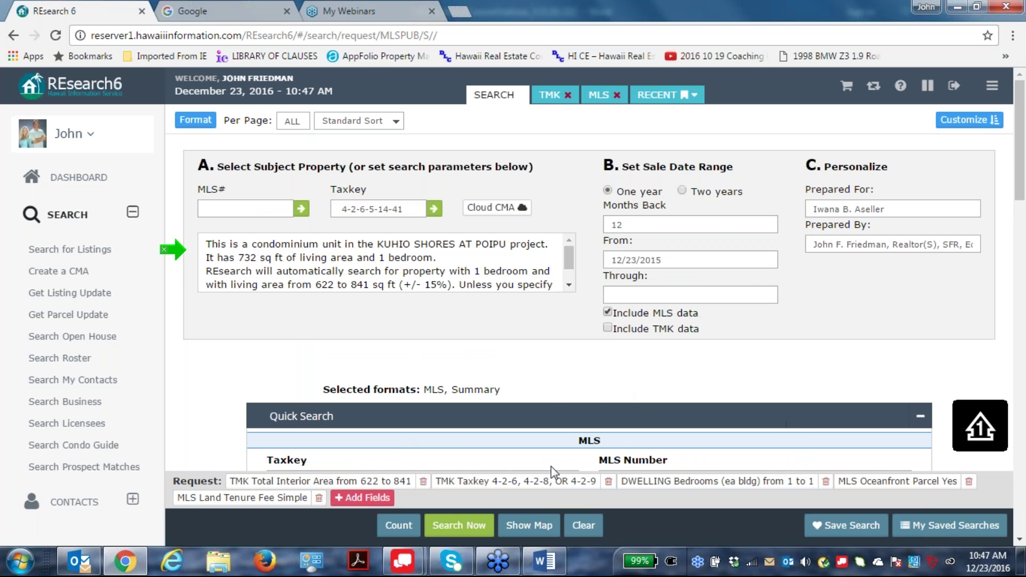
{"action": "left_click", "coordinate": [607, 328]}
{"action": "scroll", "coordinate": [690, 362], "scroll_direction": "down", "scroll_amount": 1}
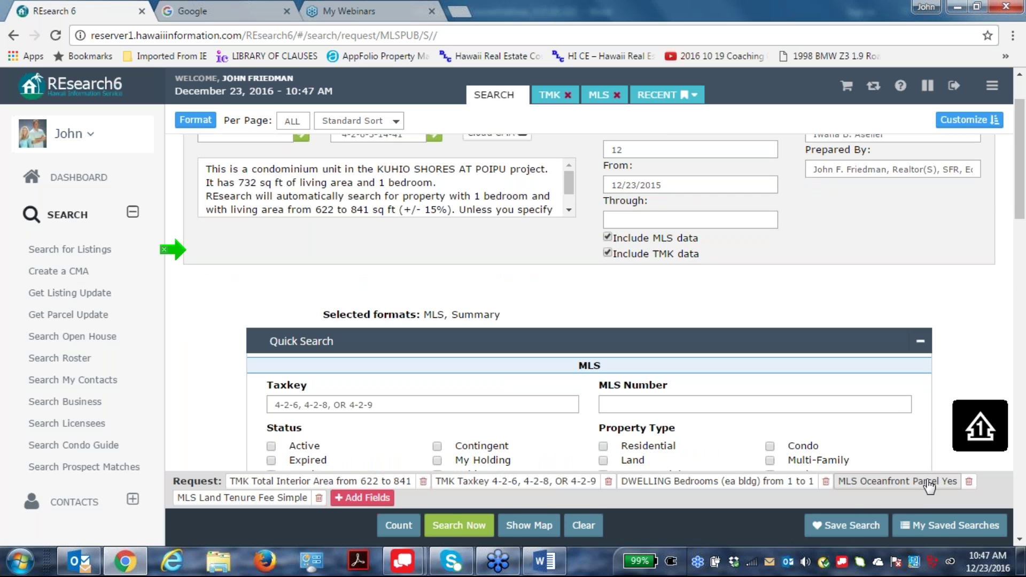
{"action": "left_click", "coordinate": [968, 481]}
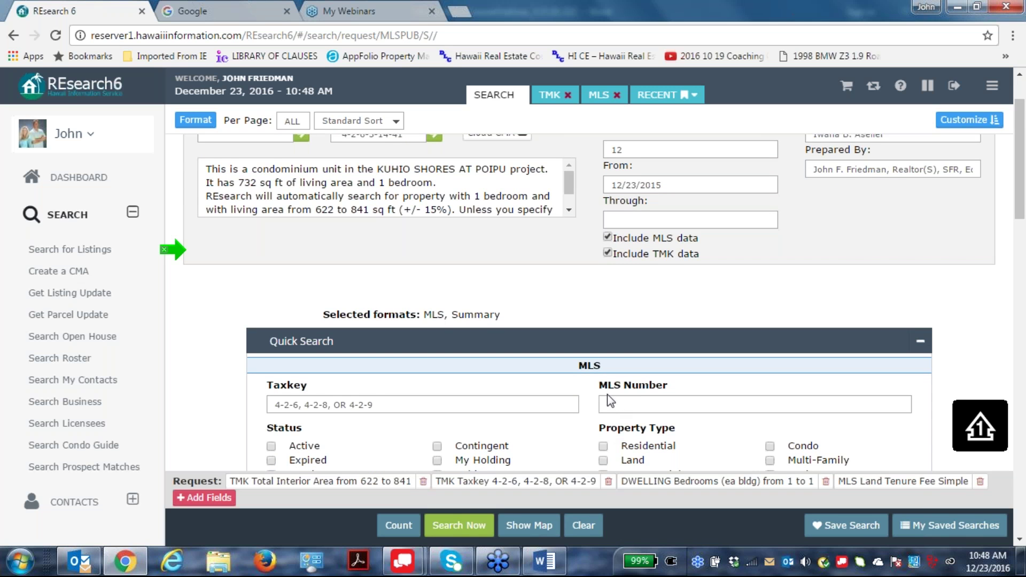
{"action": "scroll", "coordinate": [742, 409], "scroll_direction": "down", "scroll_amount": 2}
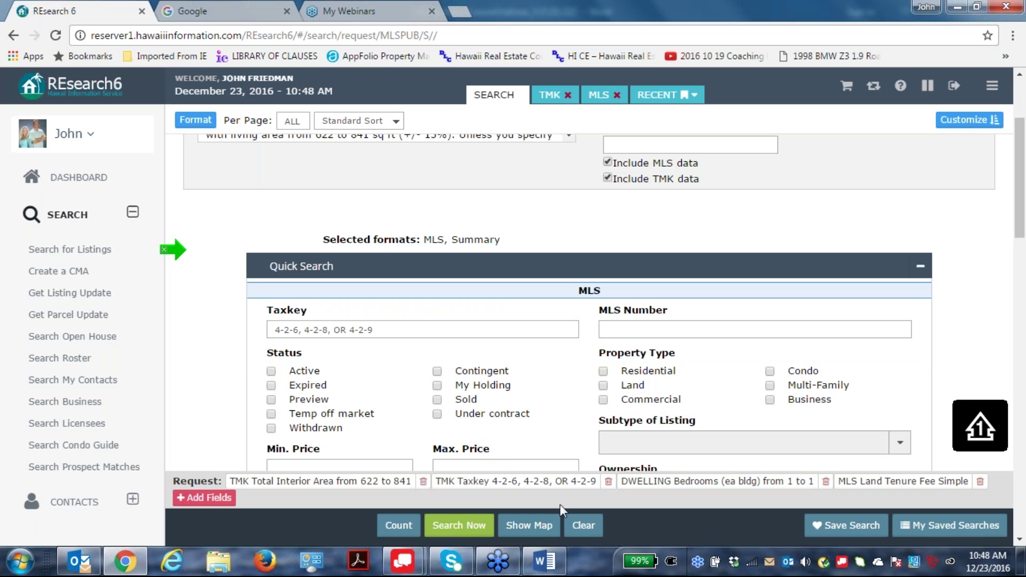
Search the additional fields for 'fr' and choose Frontage.
{"action": "left_click", "coordinate": [212, 498]}
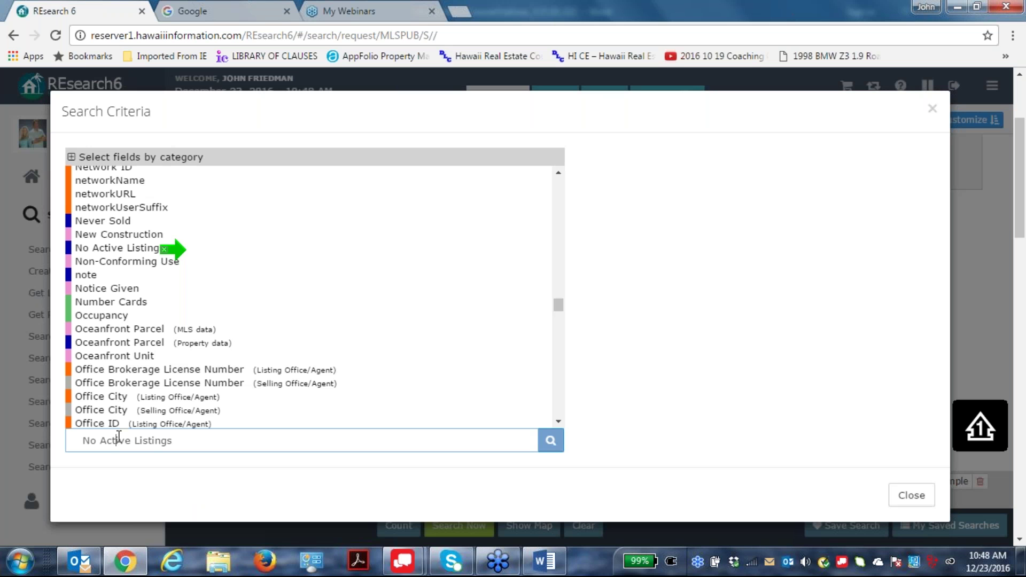
{"action": "left_click", "coordinate": [176, 440]}
{"action": "type", "text": "fr"}
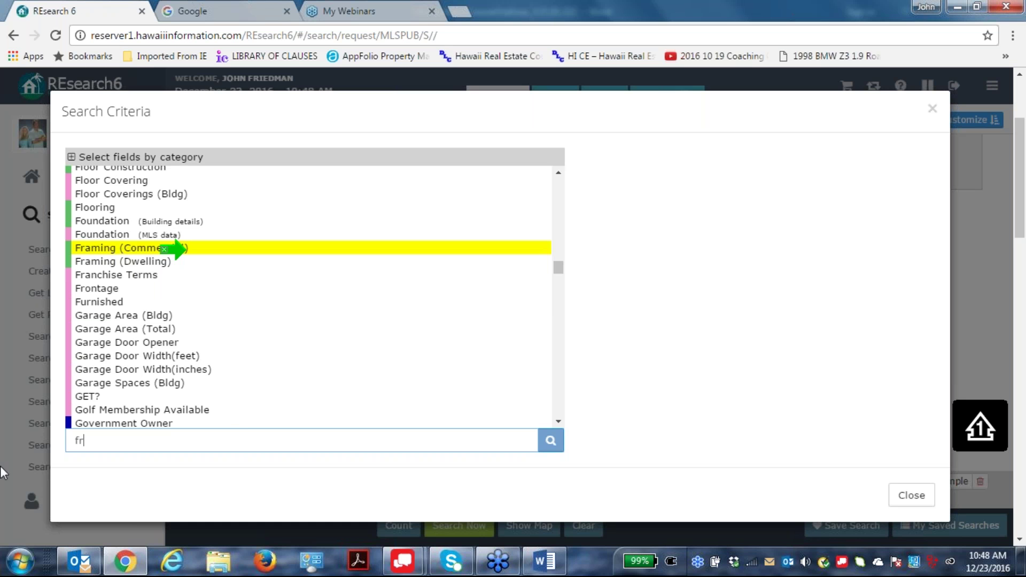
{"action": "left_click", "coordinate": [86, 291]}
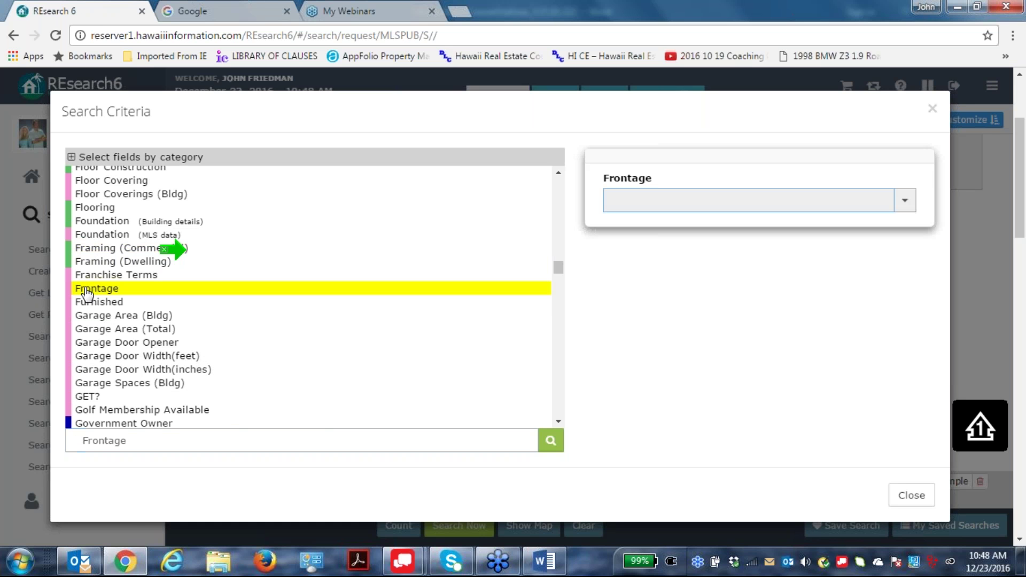
Select Almost Oceanfront, Rocky Beach and Sandy Beach frontage and confirm.
{"action": "left_click", "coordinate": [907, 202]}
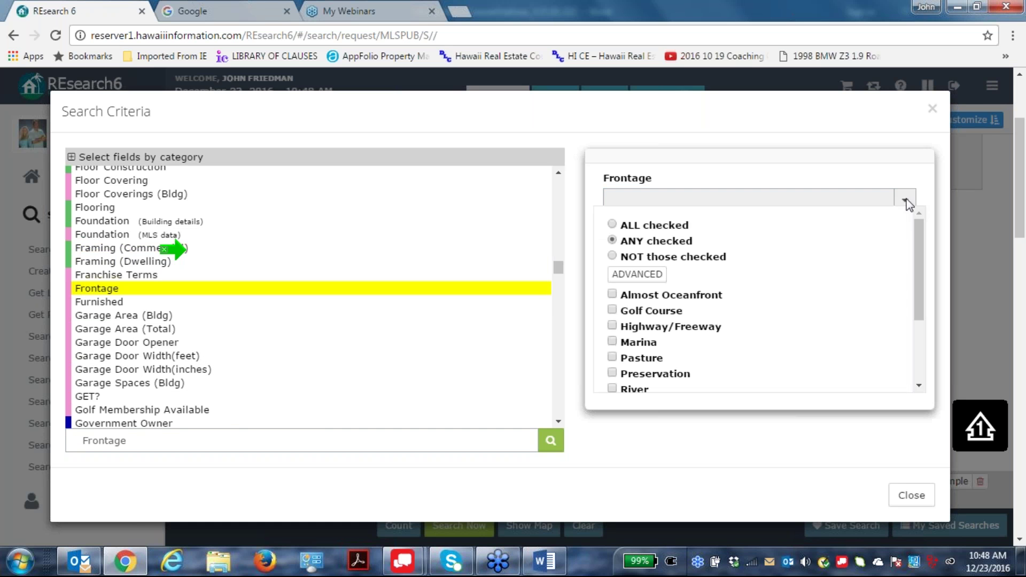
{"action": "left_click", "coordinate": [612, 294]}
{"action": "scroll", "coordinate": [780, 331], "scroll_direction": "down", "scroll_amount": 2}
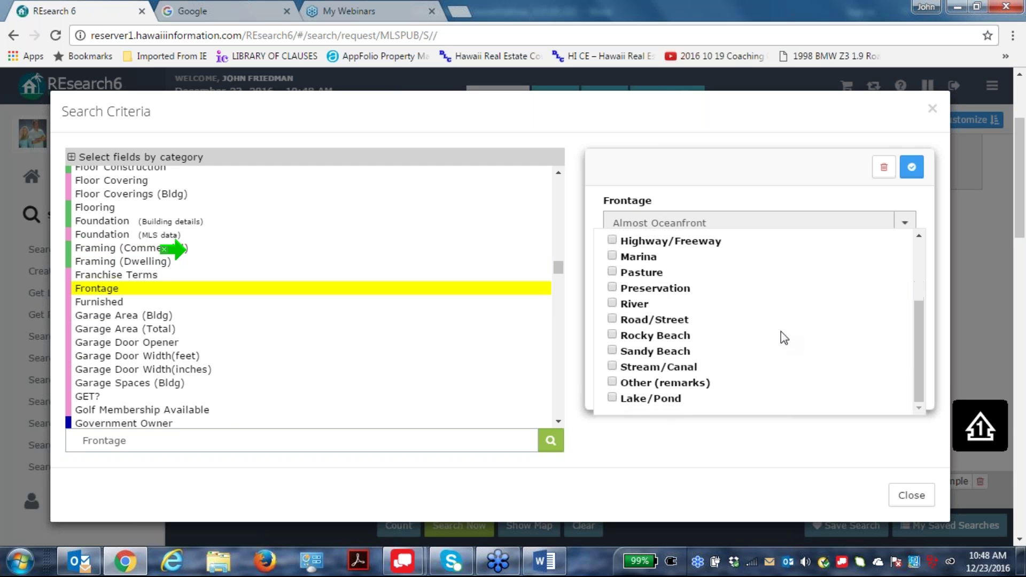
{"action": "scroll", "coordinate": [781, 331], "scroll_direction": "up", "scroll_amount": 2}
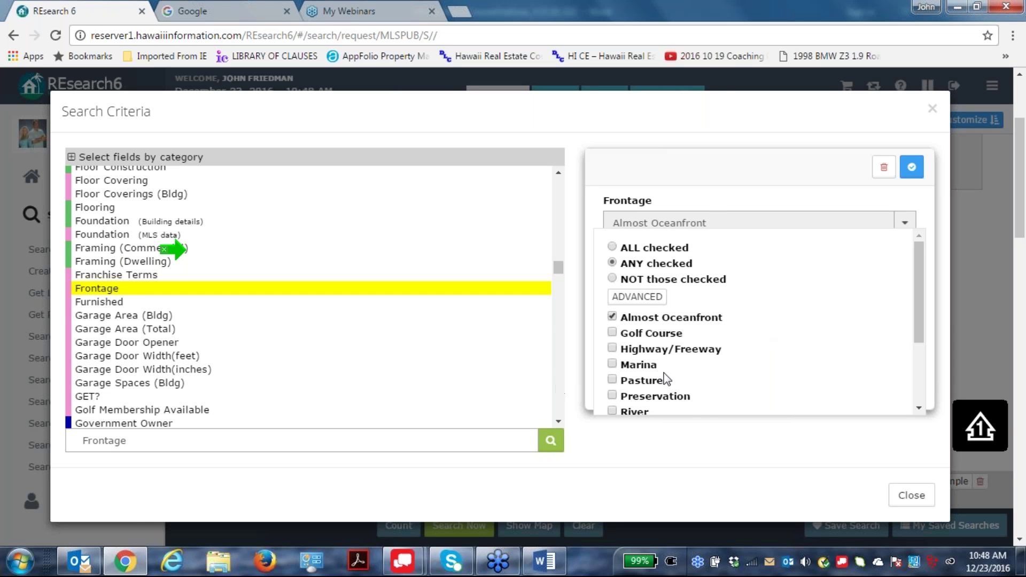
{"action": "scroll", "coordinate": [664, 372], "scroll_direction": "down", "scroll_amount": 2}
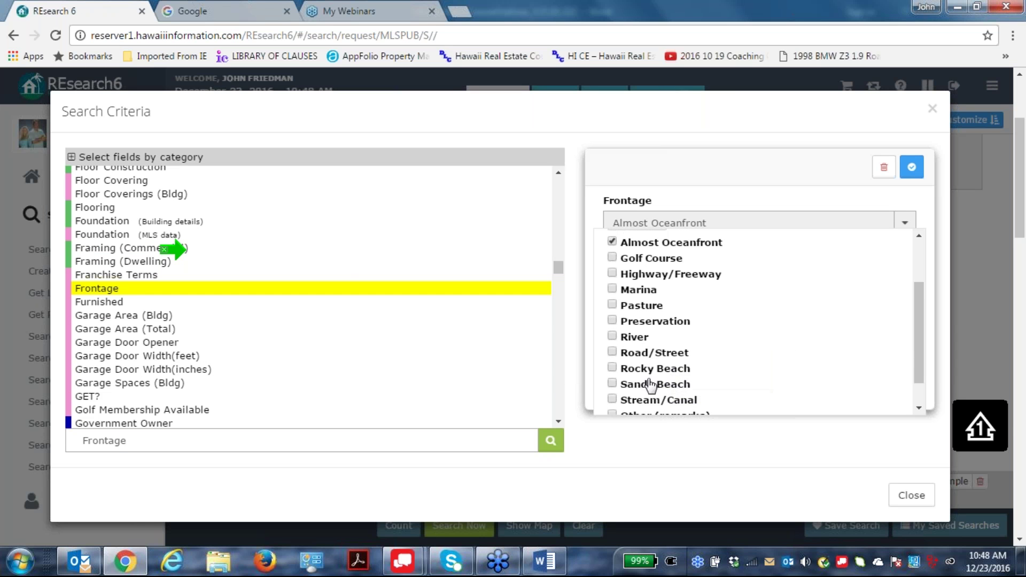
{"action": "scroll", "coordinate": [766, 361], "scroll_direction": "down", "scroll_amount": 1}
{"action": "scroll", "coordinate": [765, 360], "scroll_direction": "down", "scroll_amount": 1}
{"action": "left_click", "coordinate": [612, 335]}
{"action": "left_click", "coordinate": [612, 350]}
{"action": "scroll", "coordinate": [847, 316], "scroll_direction": "down", "scroll_amount": 2}
{"action": "scroll", "coordinate": [847, 316], "scroll_direction": "up", "scroll_amount": 5}
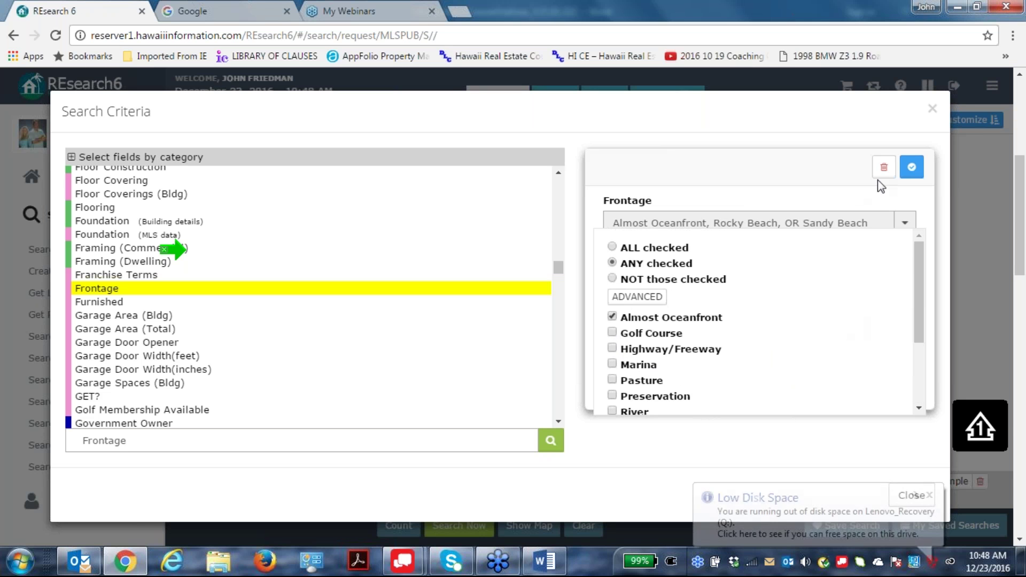
{"action": "left_click", "coordinate": [912, 167]}
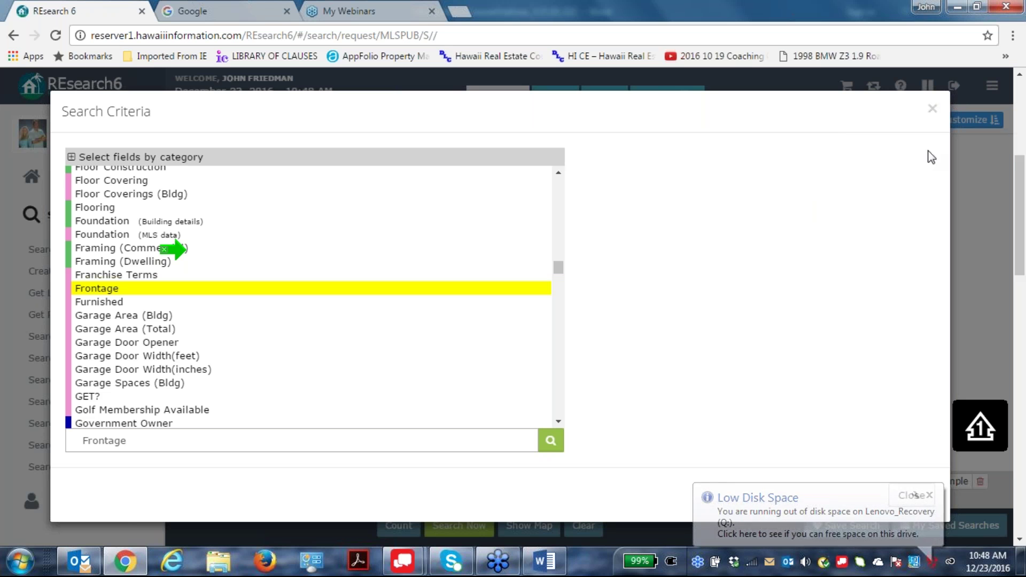
Recheck the Frontage values, confirm the criterion, and close the field selection window.
{"action": "left_click", "coordinate": [167, 275]}
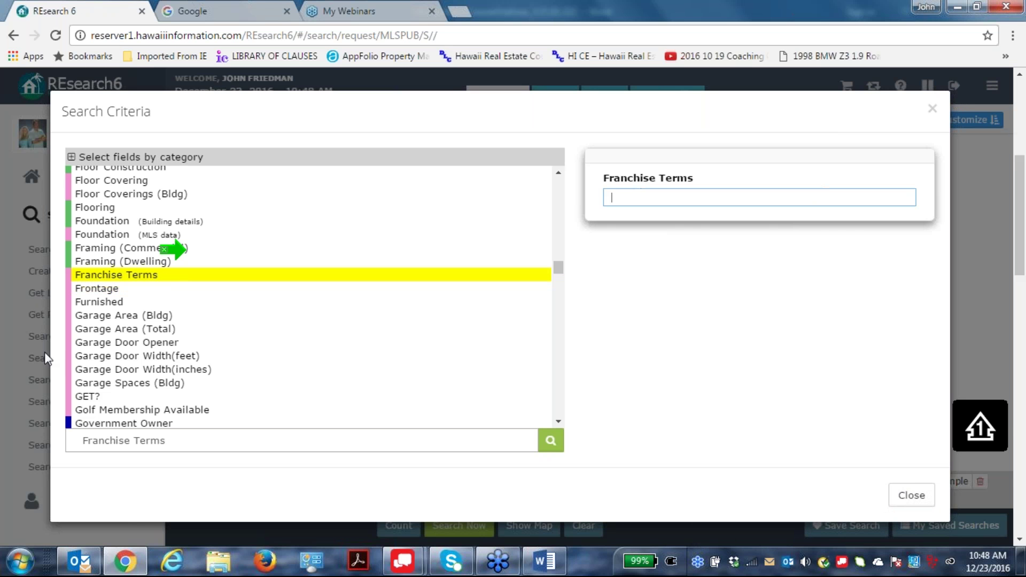
{"action": "left_click", "coordinate": [97, 288]}
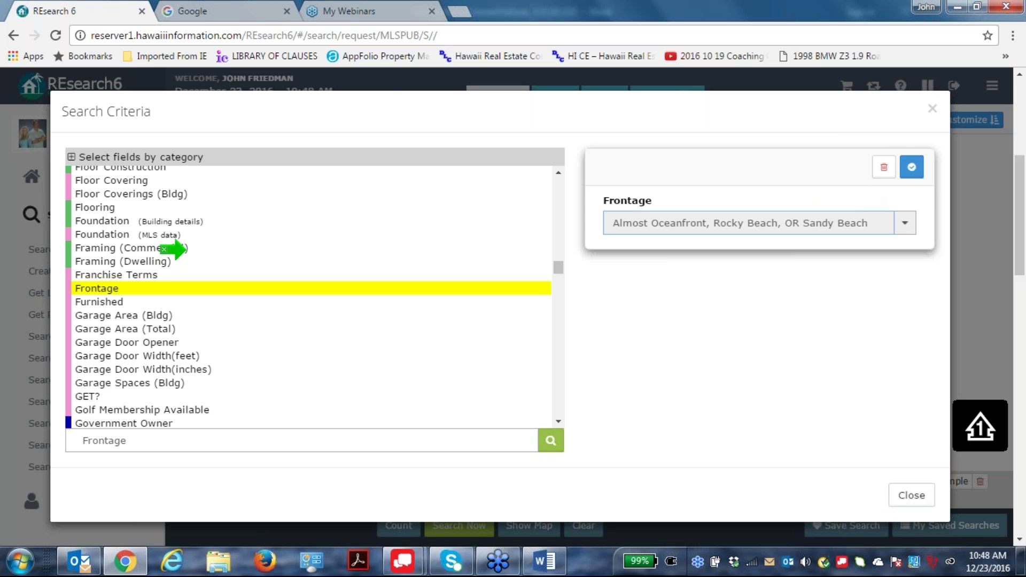
{"action": "left_click", "coordinate": [911, 167]}
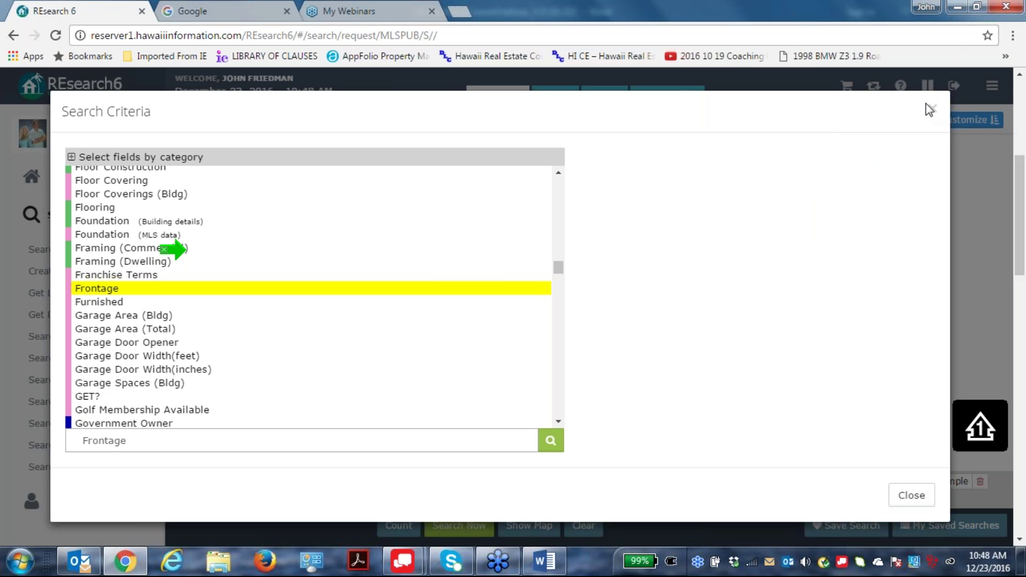
{"action": "left_click", "coordinate": [933, 107]}
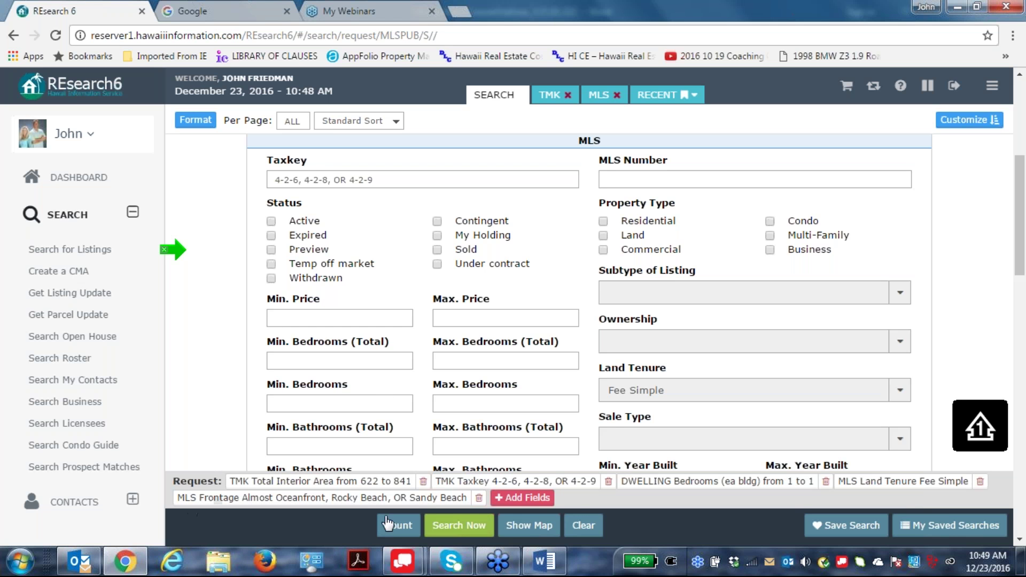
{"action": "left_click", "coordinate": [458, 527]}
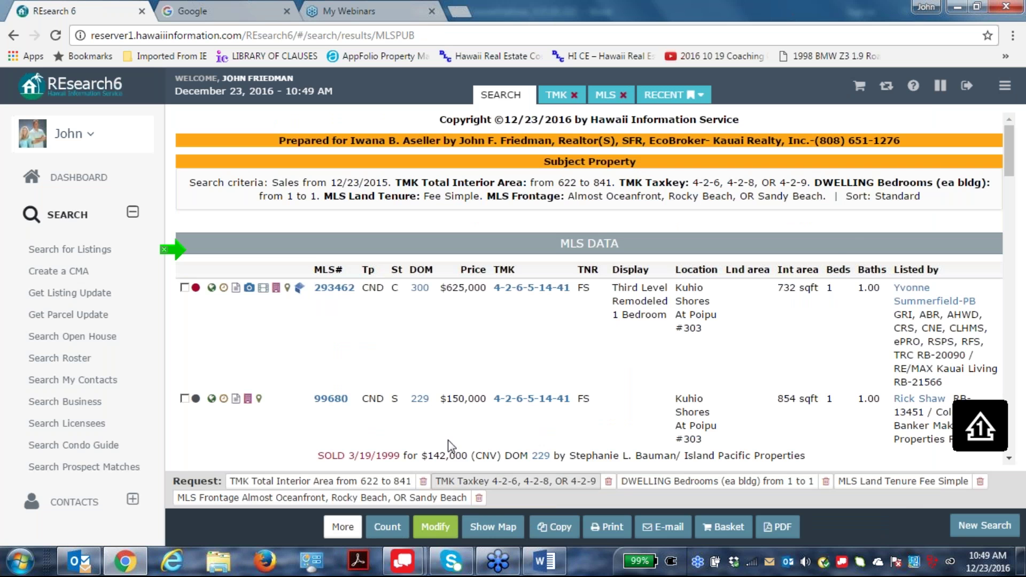
{"action": "scroll", "coordinate": [835, 258], "scroll_direction": "down", "scroll_amount": 3}
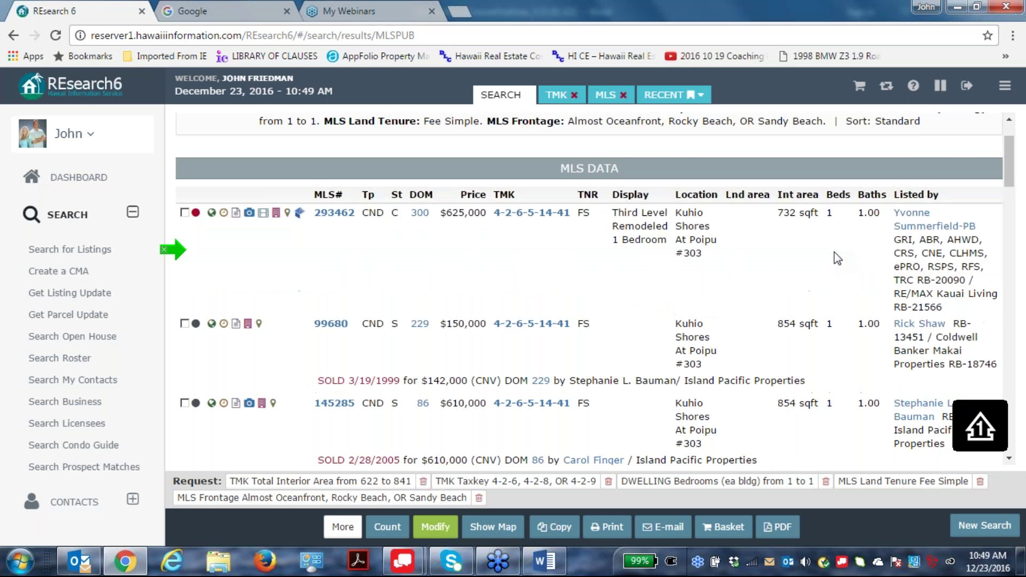
{"action": "scroll", "coordinate": [834, 258], "scroll_direction": "up", "scroll_amount": 1}
{"action": "scroll", "coordinate": [834, 258], "scroll_direction": "down", "scroll_amount": 8}
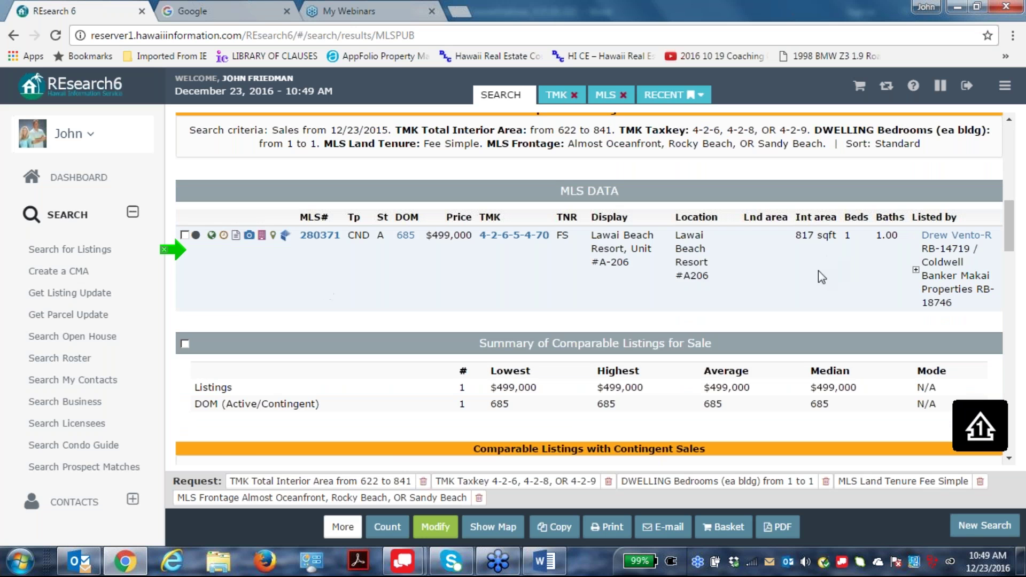
{"action": "scroll", "coordinate": [665, 307], "scroll_direction": "down", "scroll_amount": 1}
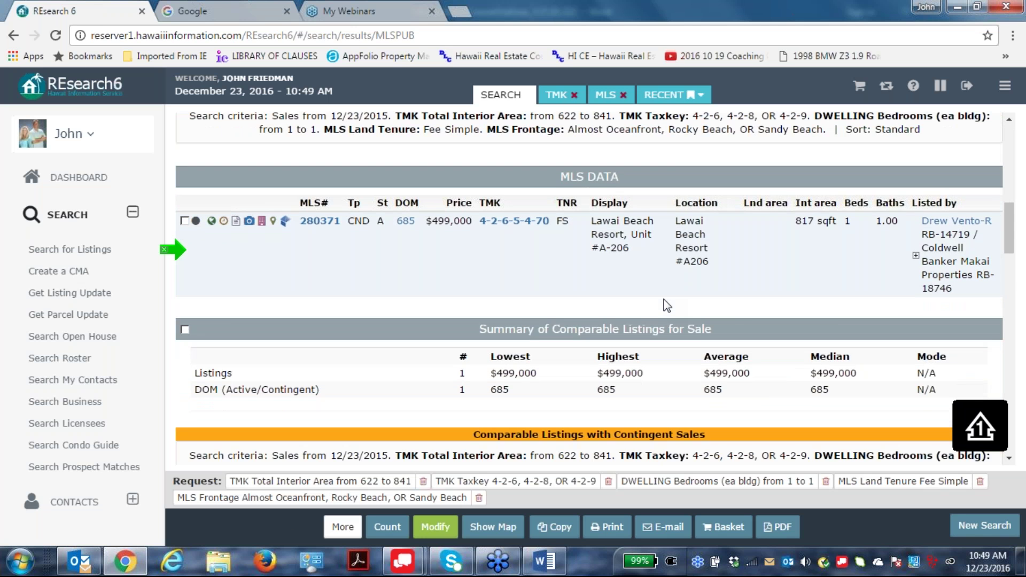
{"action": "scroll", "coordinate": [651, 289], "scroll_direction": "up", "scroll_amount": 1}
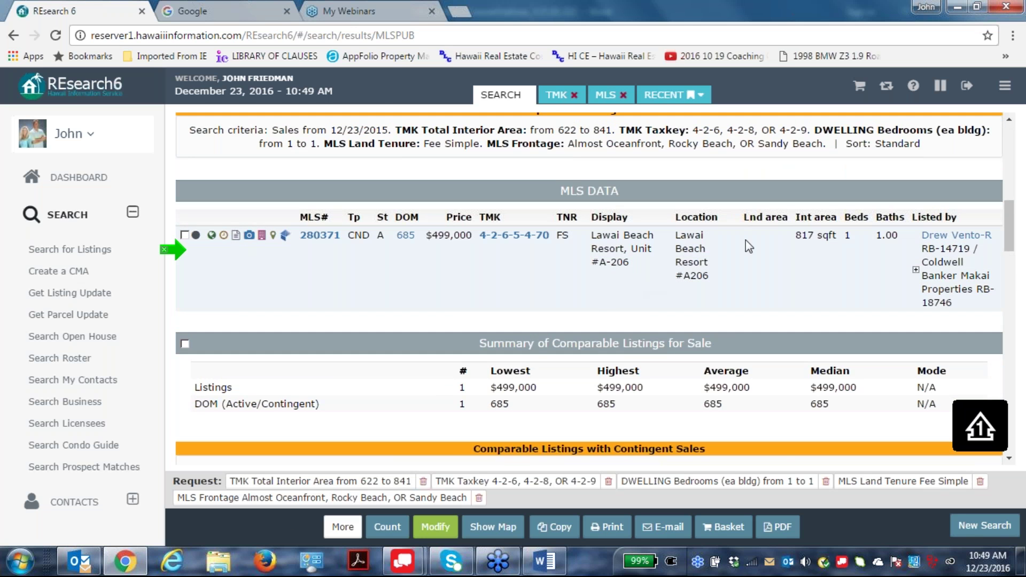
{"action": "scroll", "coordinate": [790, 248], "scroll_direction": "down", "scroll_amount": 1}
{"action": "scroll", "coordinate": [597, 410], "scroll_direction": "down", "scroll_amount": 1}
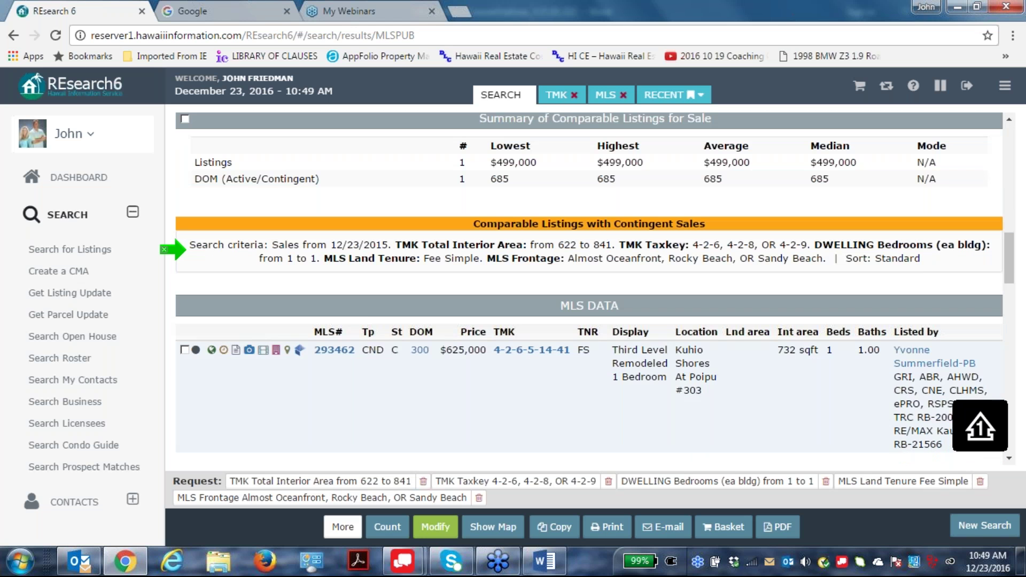
{"action": "scroll", "coordinate": [716, 390], "scroll_direction": "down", "scroll_amount": 8}
{"action": "scroll", "coordinate": [589, 288], "scroll_direction": "down", "scroll_amount": 4}
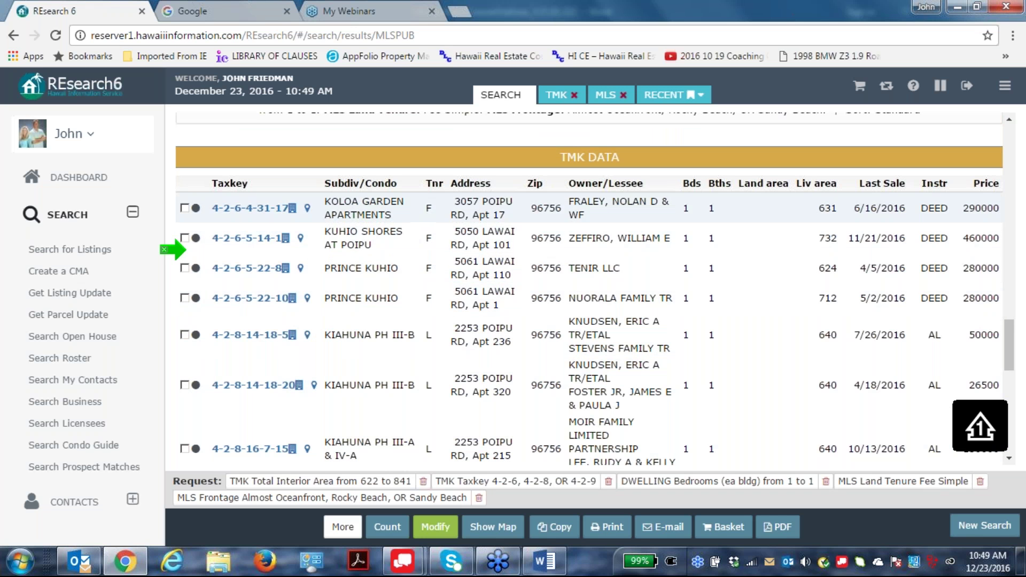
Check the Koloa Garden, Prince Kuhio and four Kiahuna sales in TMK DATA.
{"action": "left_click", "coordinate": [184, 208]}
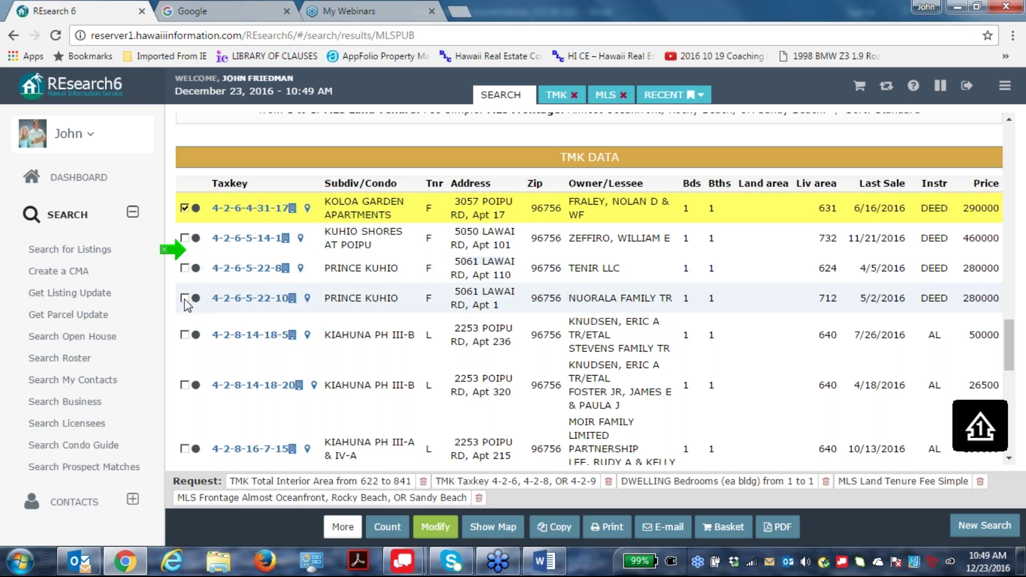
{"action": "left_click", "coordinate": [185, 269]}
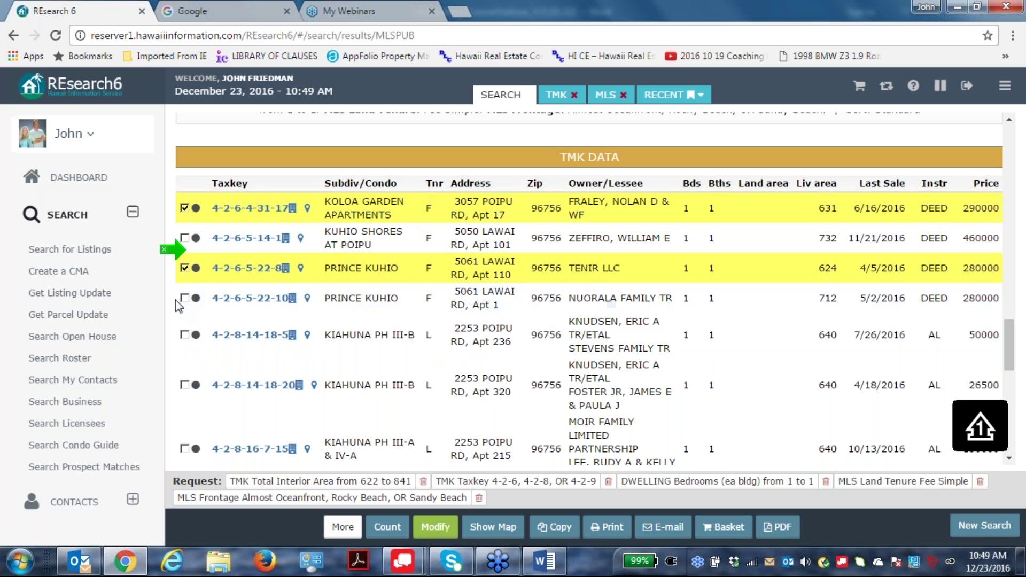
{"action": "left_click", "coordinate": [185, 335]}
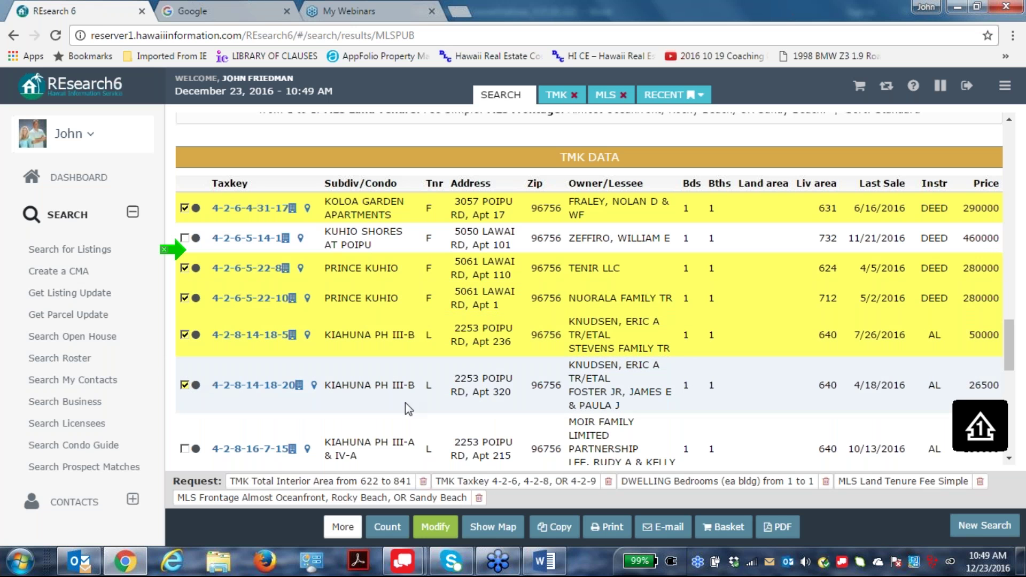
{"action": "scroll", "coordinate": [434, 406], "scroll_direction": "down", "scroll_amount": 3}
{"action": "left_click", "coordinate": [184, 299]}
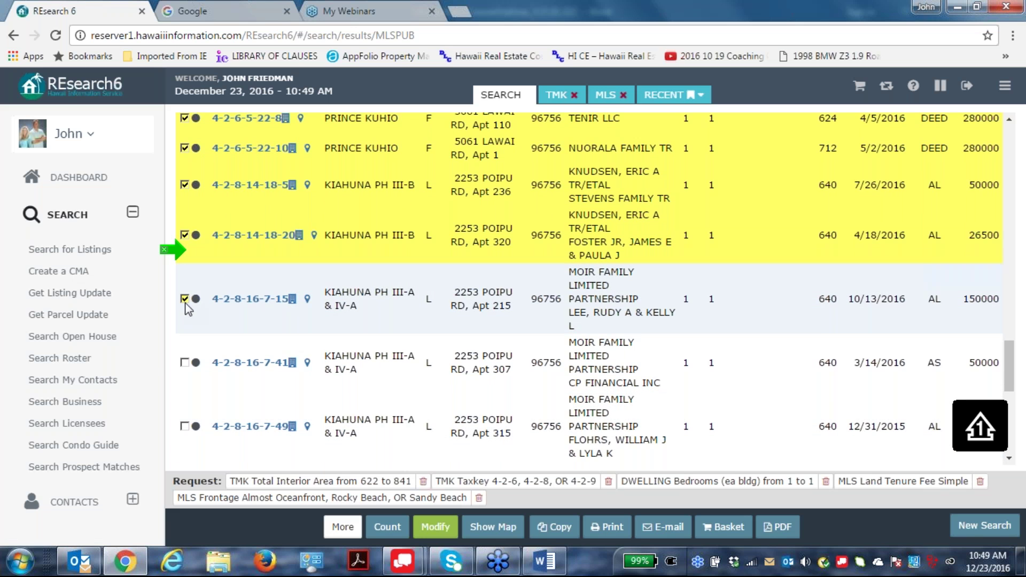
{"action": "left_click", "coordinate": [185, 362]}
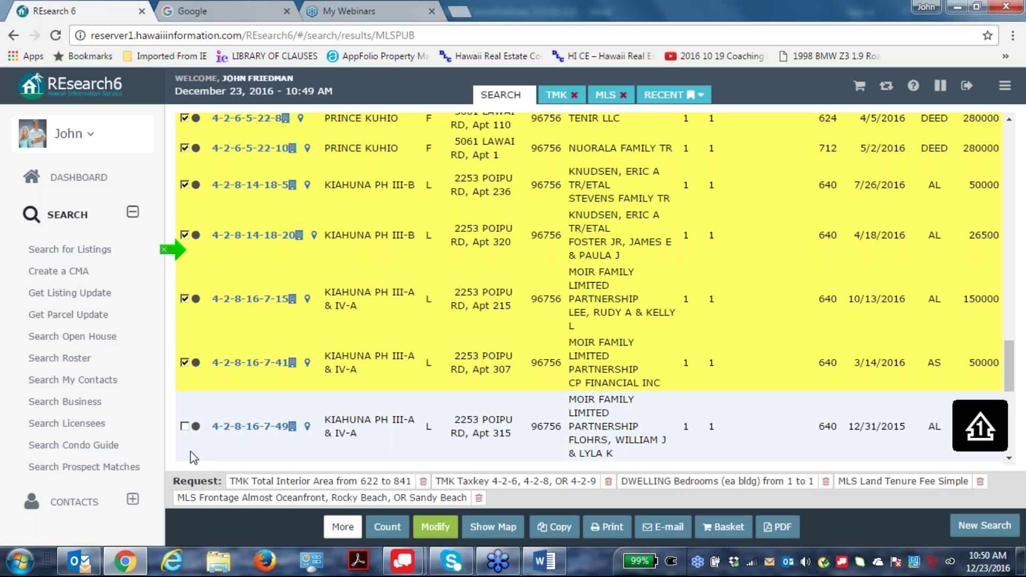
{"action": "left_click", "coordinate": [184, 426]}
Check the two Kiahuna Plantation sales and the Kiahuna PH I sale 4-2-8-17-27-3.
{"action": "scroll", "coordinate": [321, 363], "scroll_direction": "down", "scroll_amount": 3}
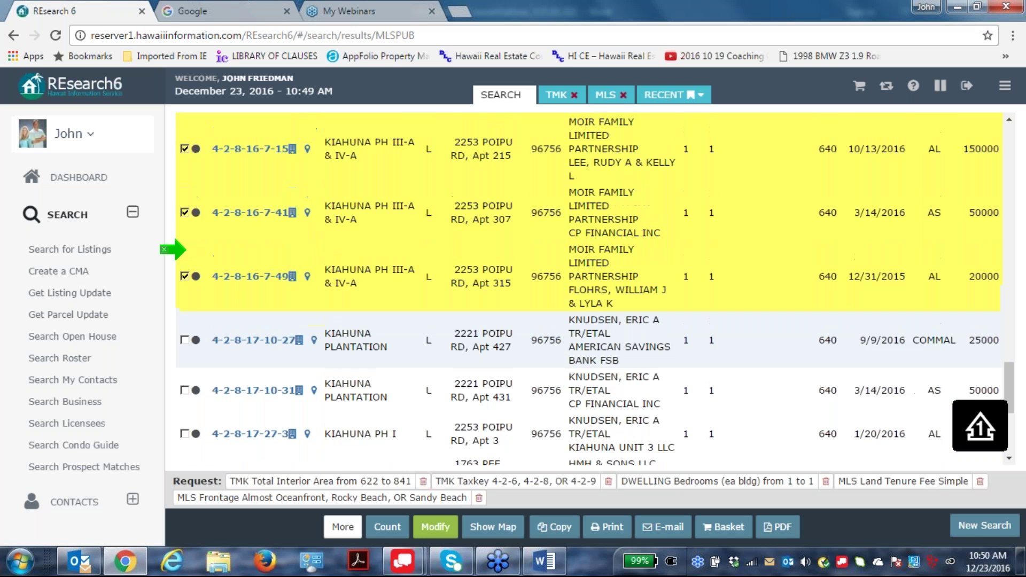
{"action": "left_click", "coordinate": [184, 340]}
{"action": "left_click", "coordinate": [185, 390]}
{"action": "left_click", "coordinate": [184, 433]}
{"action": "scroll", "coordinate": [394, 369], "scroll_direction": "down", "scroll_amount": 3}
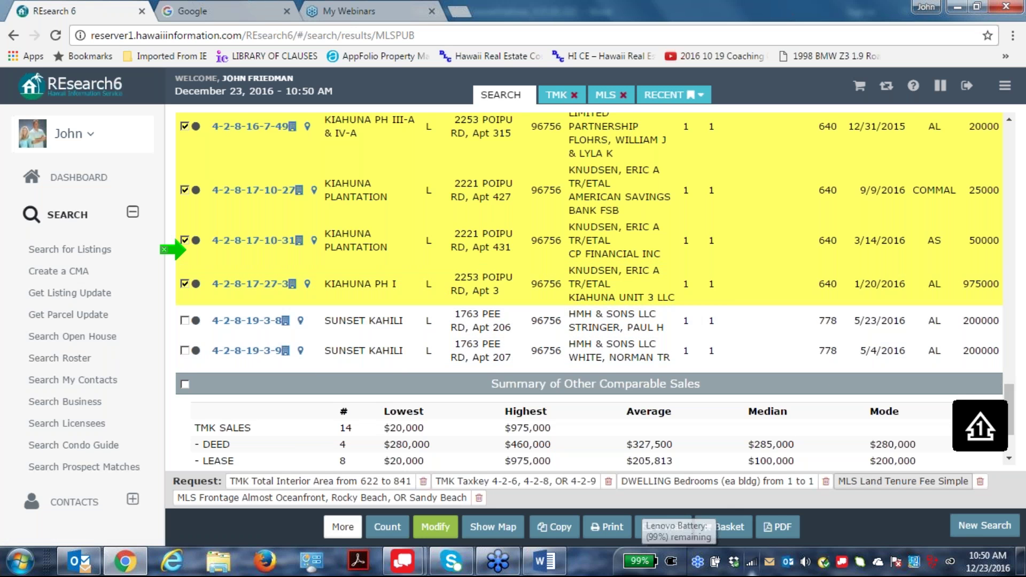
{"action": "scroll", "coordinate": [860, 419], "scroll_direction": "down", "scroll_amount": 3}
{"action": "scroll", "coordinate": [853, 450], "scroll_direction": "up", "scroll_amount": 5}
{"action": "scroll", "coordinate": [849, 450], "scroll_direction": "up", "scroll_amount": 8}
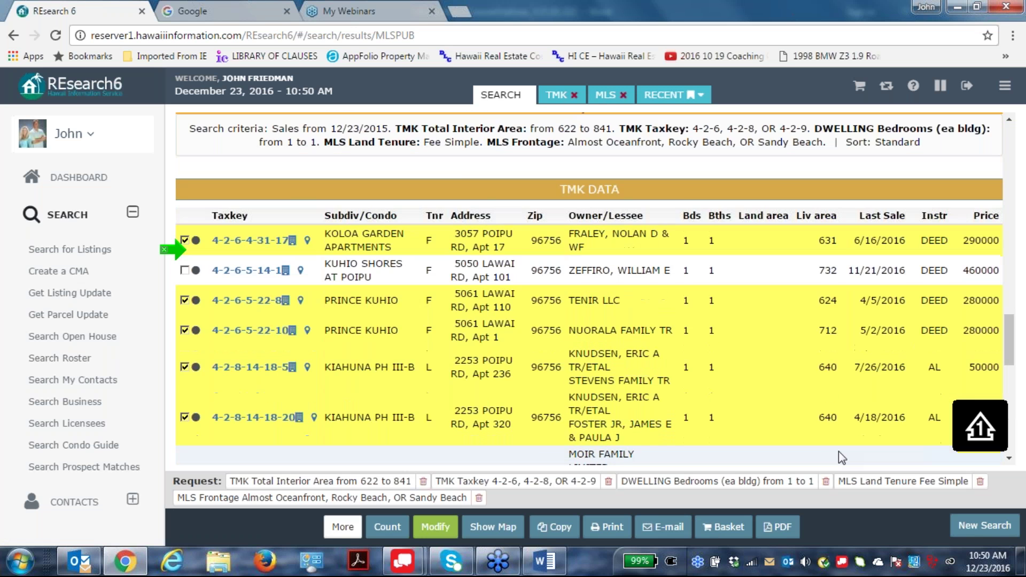
Reopen the search request and highlight the +/- 15% area rule in the description.
{"action": "left_click", "coordinate": [440, 526]}
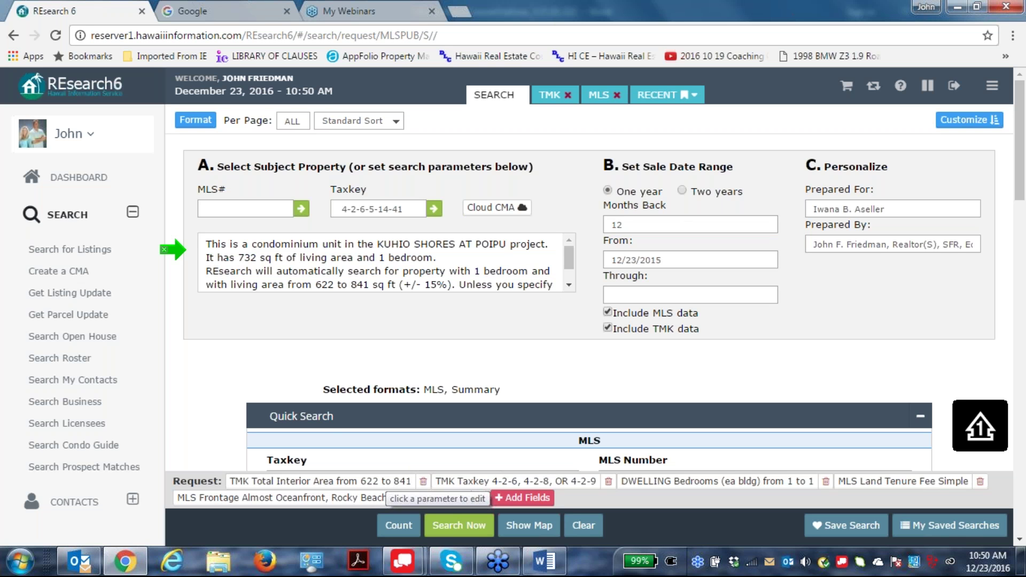
{"action": "left_click_drag", "start_coordinate": [396, 285], "coordinate": [479, 275]}
{"action": "left_click", "coordinate": [547, 353]}
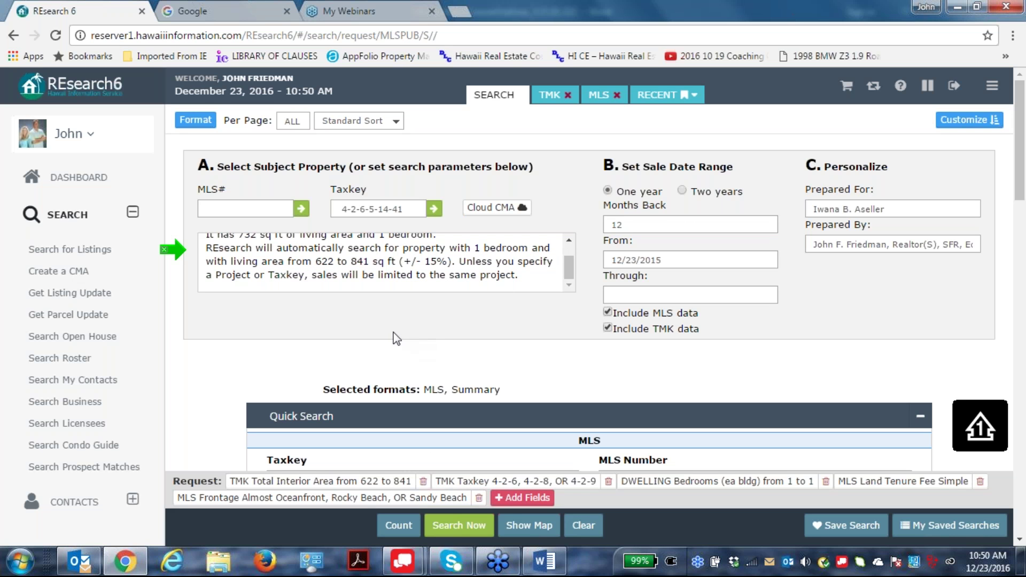
{"action": "left_click_drag", "start_coordinate": [571, 265], "coordinate": [572, 261]}
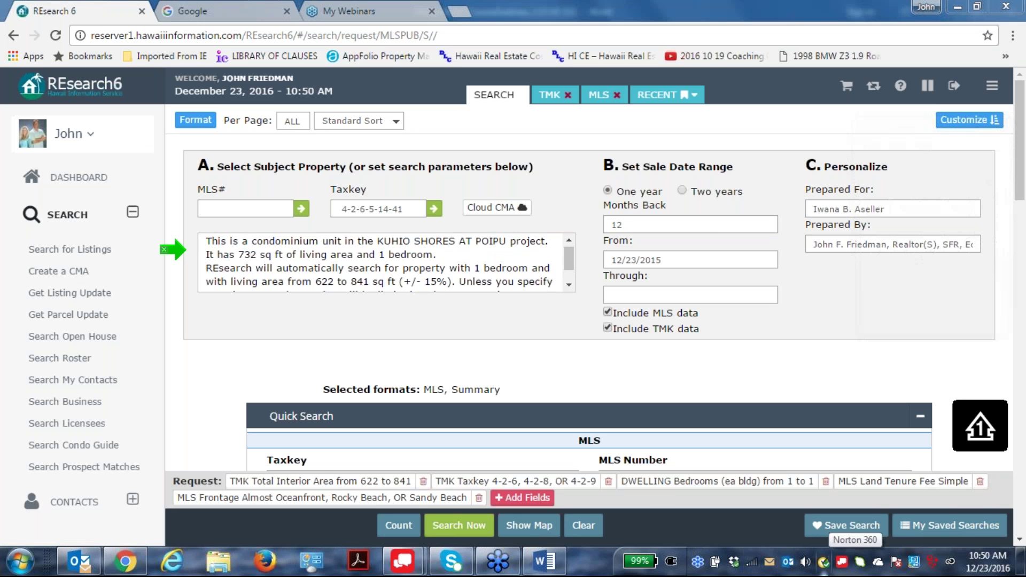
In Calculator, compute 732 plus 20 percent, giving 878.4.
{"action": "key", "text": "Num_Lock"}
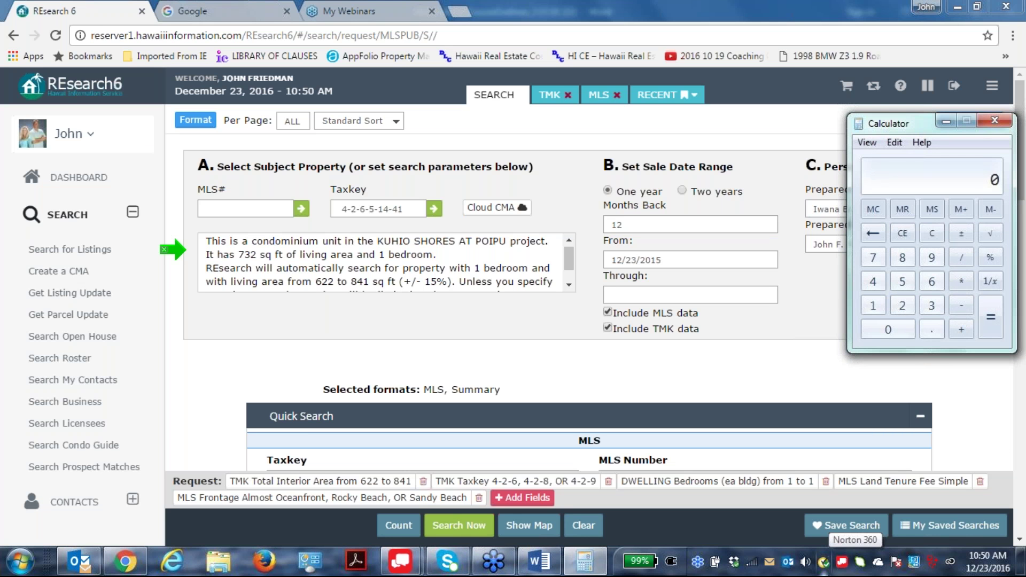
{"action": "key", "text": "Num_Lock"}
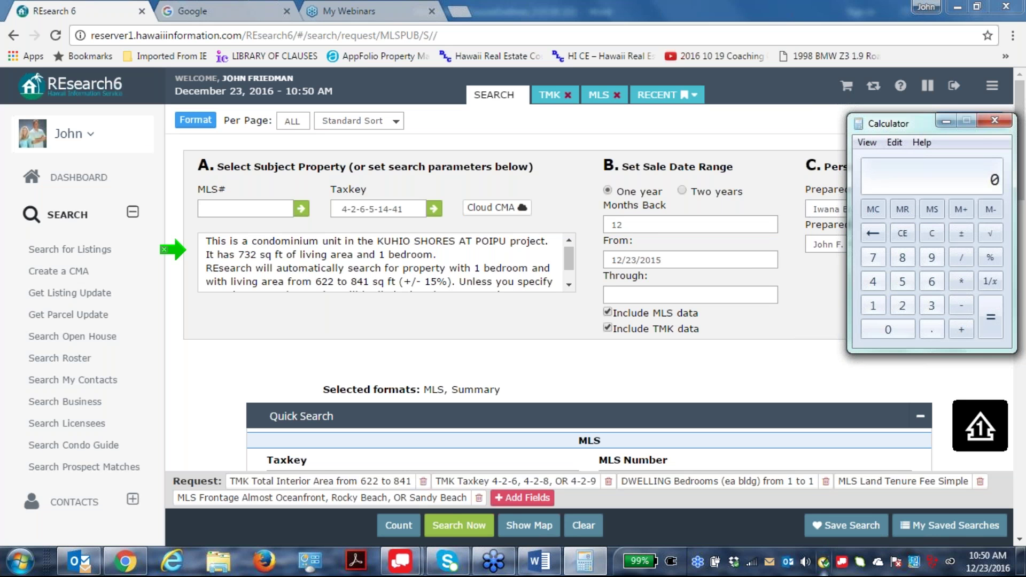
{"action": "type", "text": "32"}
{"action": "type", "text": "20"}
{"action": "left_click", "coordinate": [990, 259]}
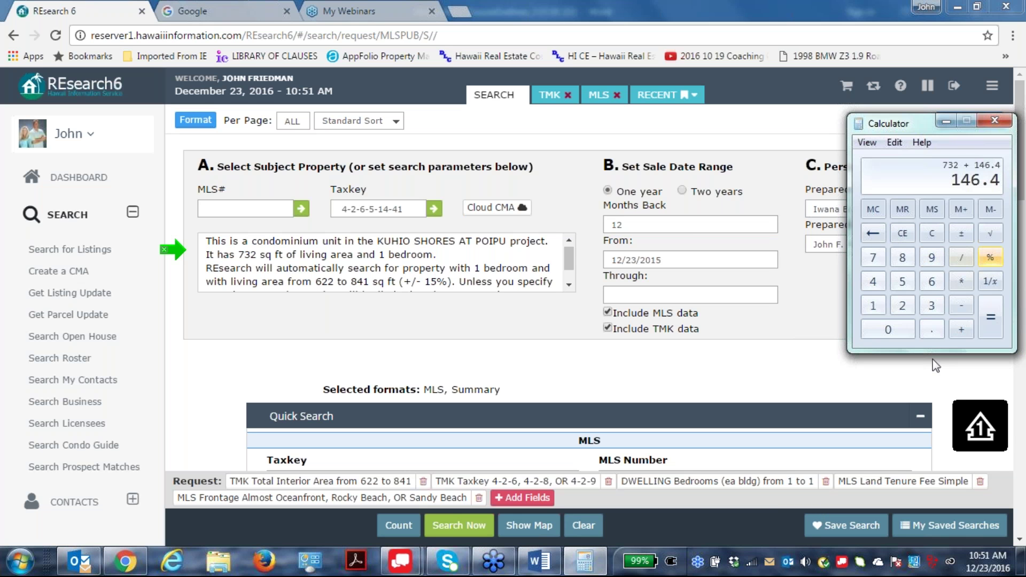
{"action": "left_click", "coordinate": [989, 326]}
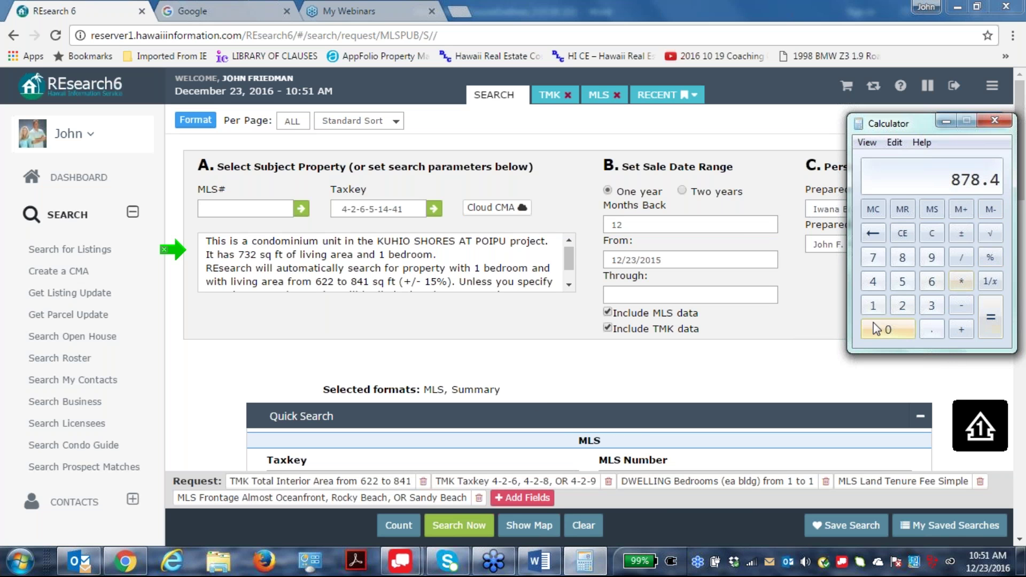
Compute 732 minus 20 percent, giving 585.6, and return to the search form.
{"action": "left_click", "coordinate": [931, 233]}
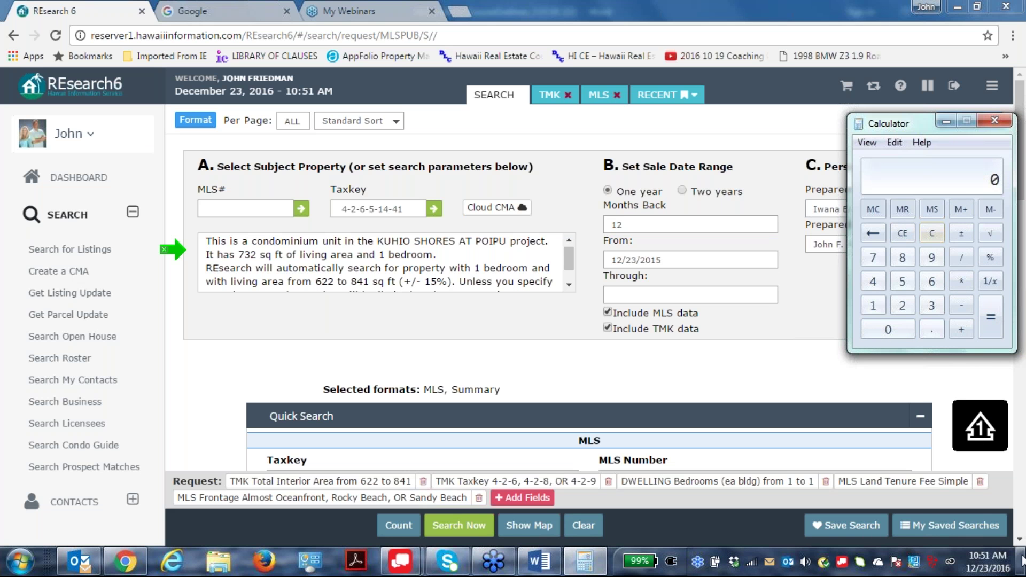
{"action": "mouse_move", "coordinate": [1022, 560]}
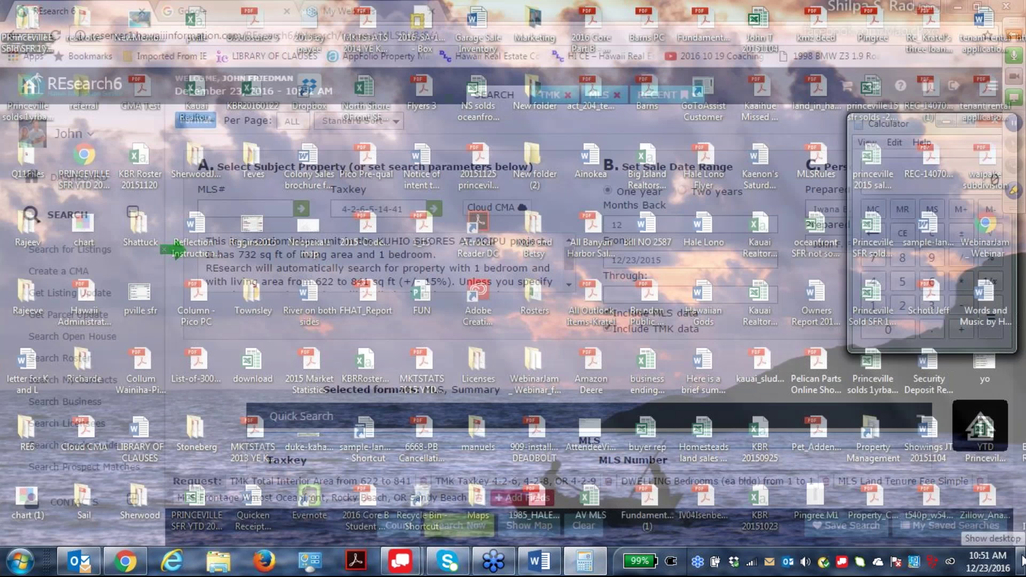
{"action": "type", "text": "732"}
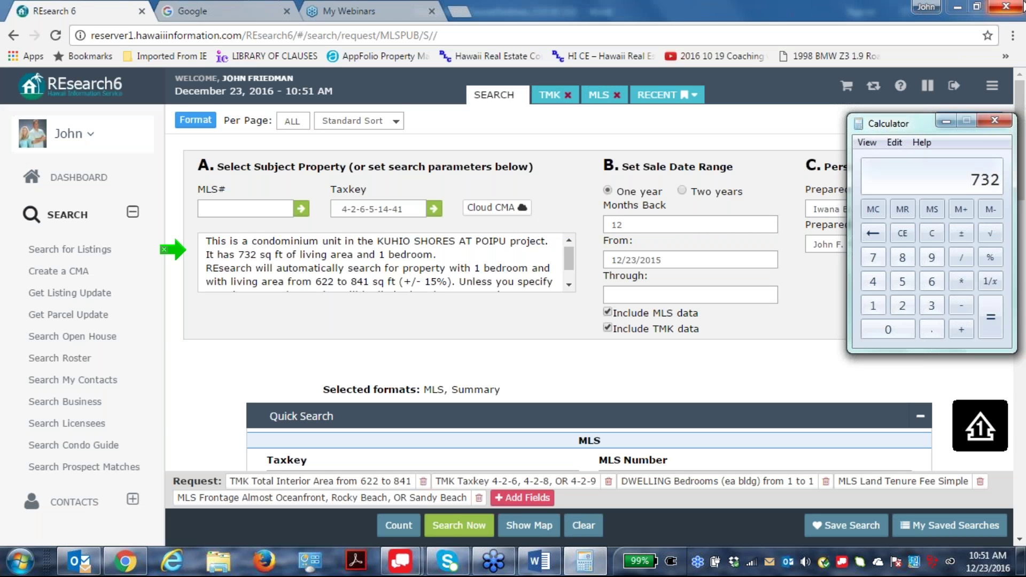
{"action": "left_click", "coordinate": [960, 305]}
{"action": "left_click", "coordinate": [903, 306]}
{"action": "left_click", "coordinate": [887, 329]}
{"action": "left_click", "coordinate": [990, 258]}
{"action": "left_click", "coordinate": [986, 311]}
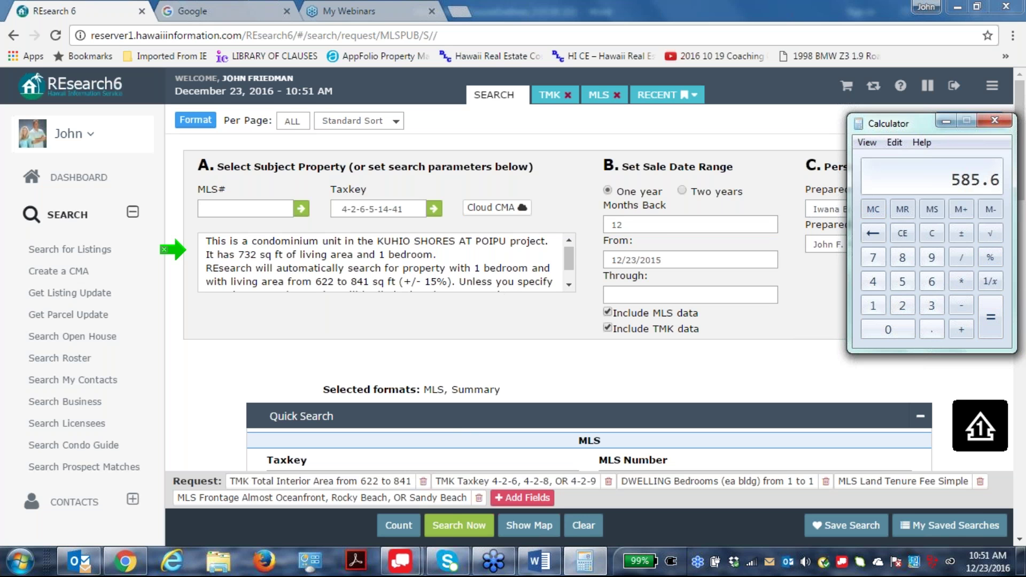
{"action": "left_click", "coordinate": [376, 483]}
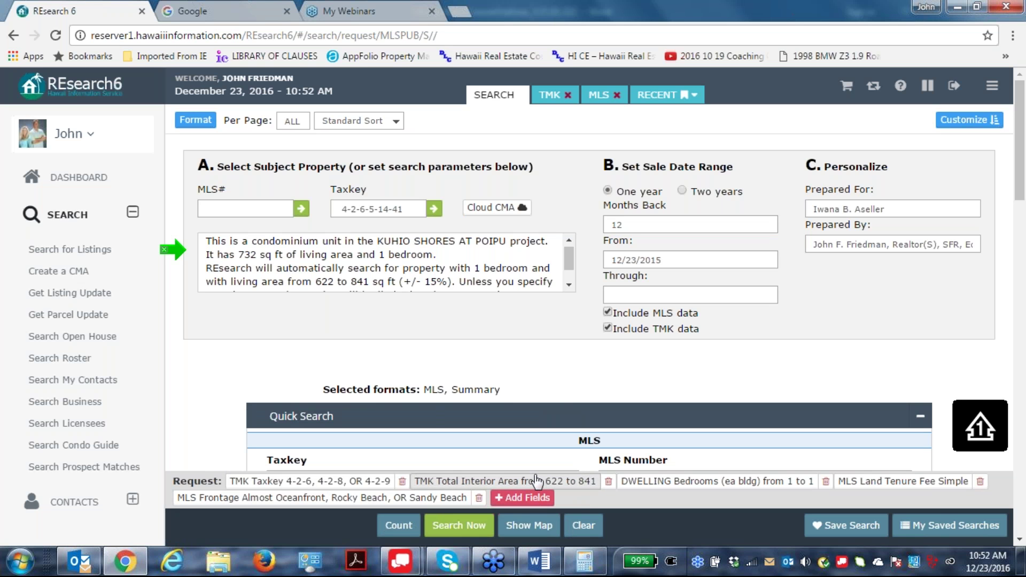
{"action": "left_click", "coordinate": [466, 533]}
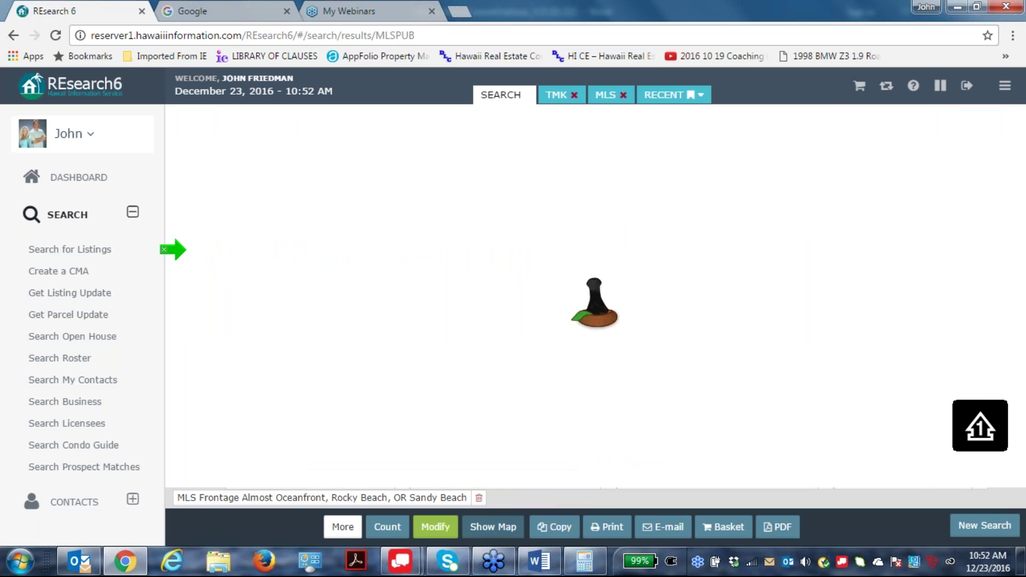
{"action": "left_click", "coordinate": [437, 534]}
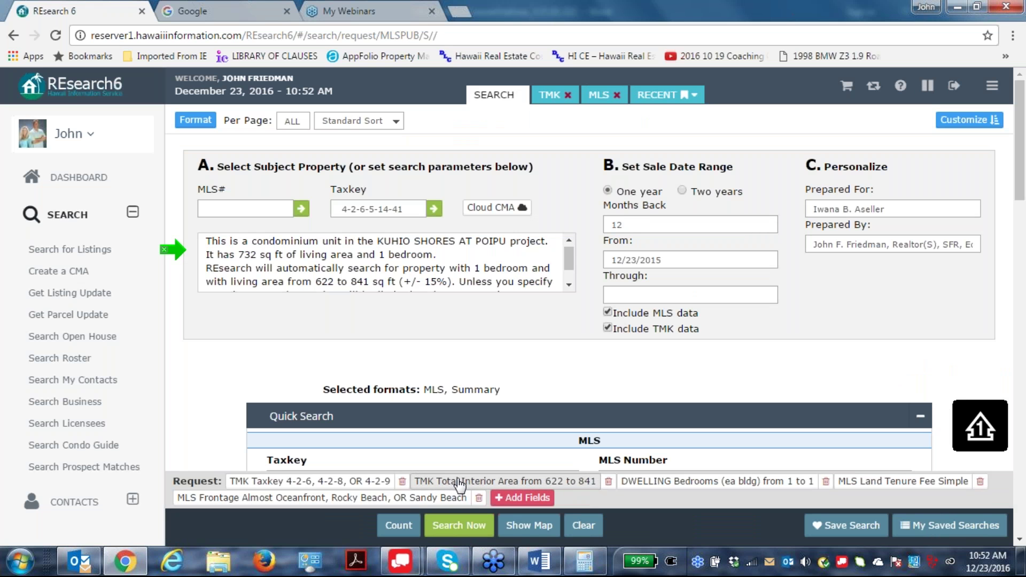
{"action": "scroll", "coordinate": [718, 400], "scroll_direction": "down", "scroll_amount": 4}
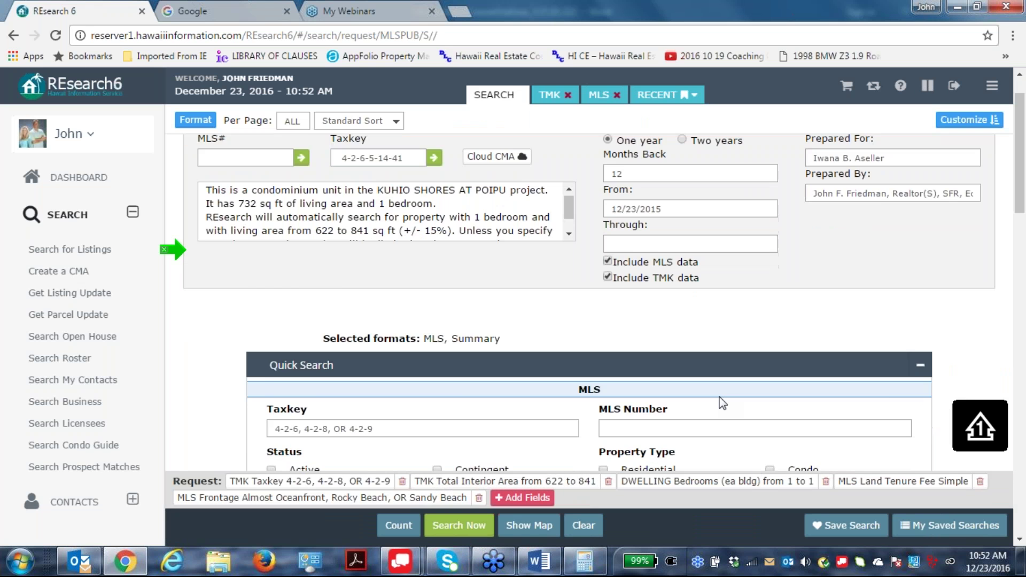
{"action": "scroll", "coordinate": [718, 400], "scroll_direction": "down", "scroll_amount": 15}
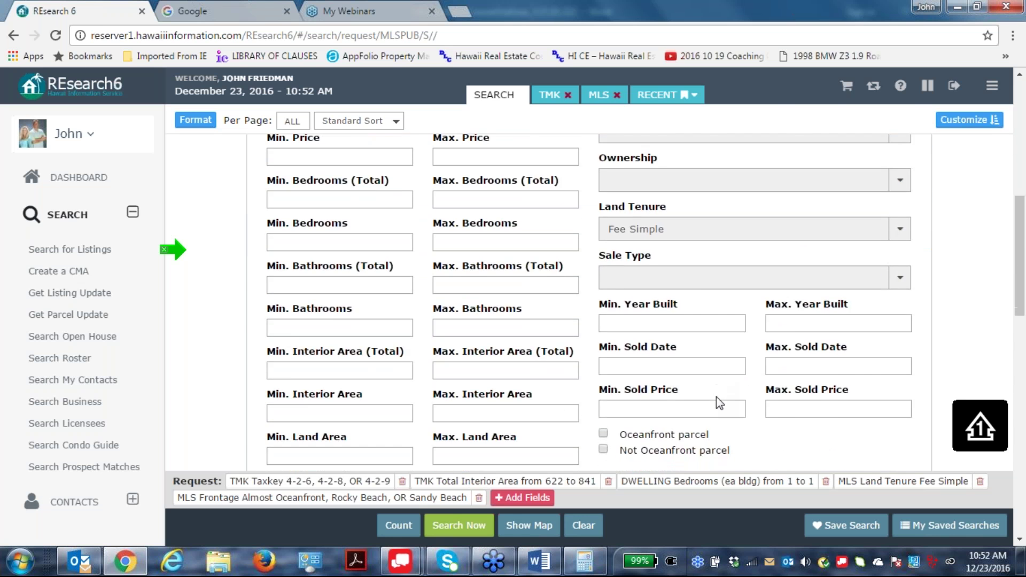
{"action": "scroll", "coordinate": [549, 514], "scroll_direction": "down", "scroll_amount": 5}
{"action": "scroll", "coordinate": [550, 513], "scroll_direction": "up", "scroll_amount": 5}
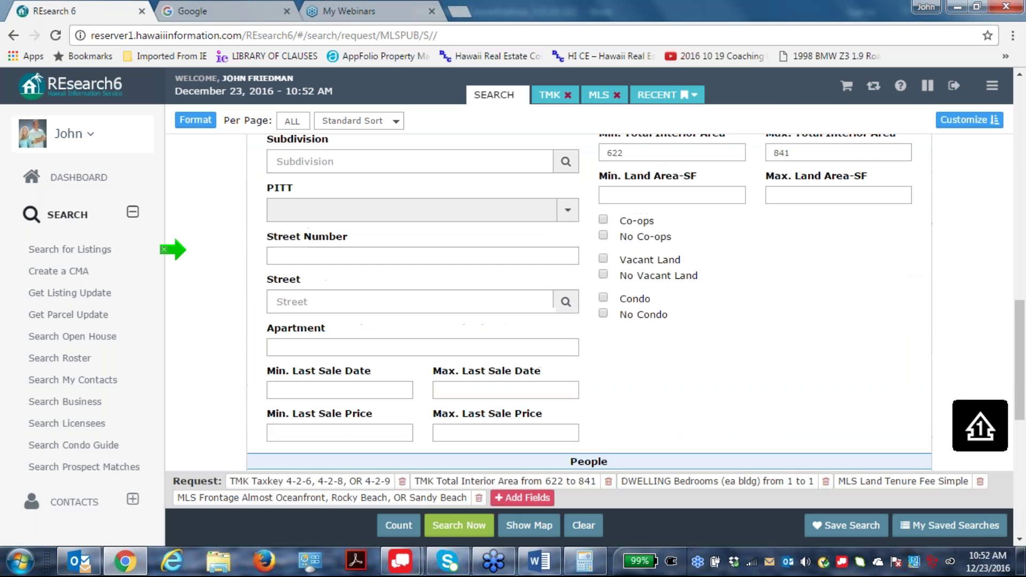
{"action": "right_click", "coordinate": [566, 483]}
{"action": "left_click", "coordinate": [566, 483]}
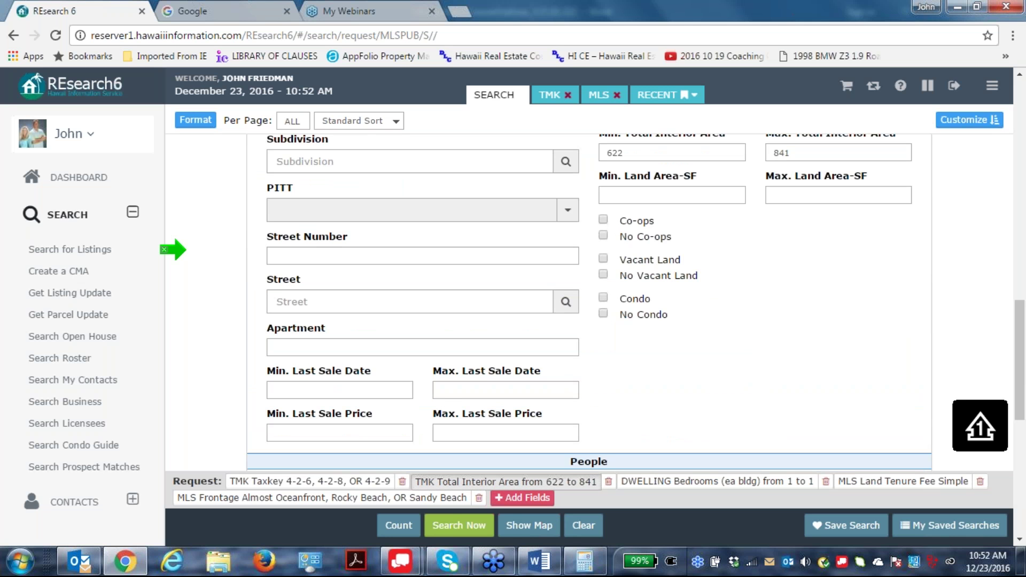
{"action": "scroll", "coordinate": [562, 484], "scroll_direction": "up", "scroll_amount": 15}
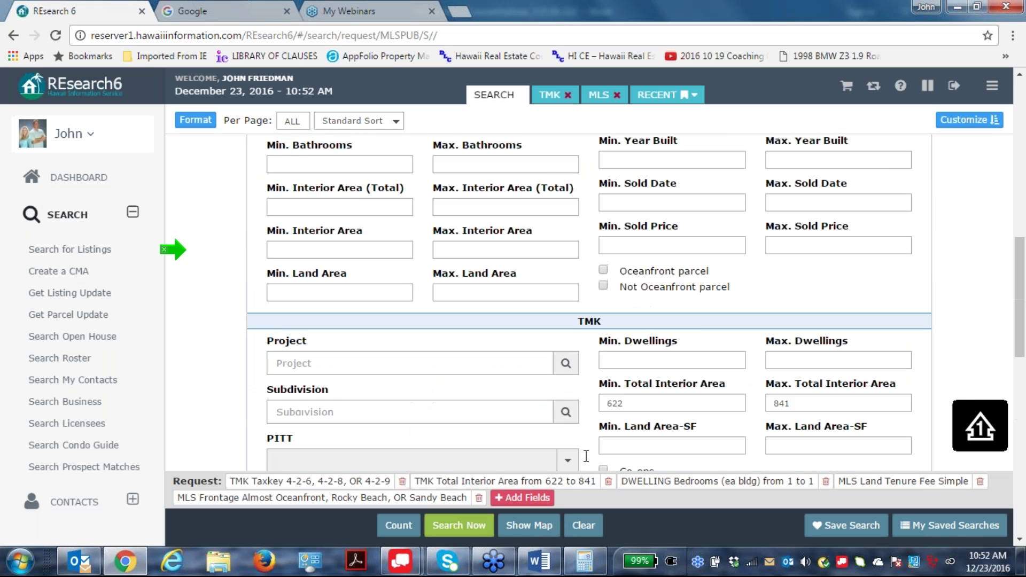
{"action": "scroll", "coordinate": [586, 459], "scroll_direction": "up", "scroll_amount": 2}
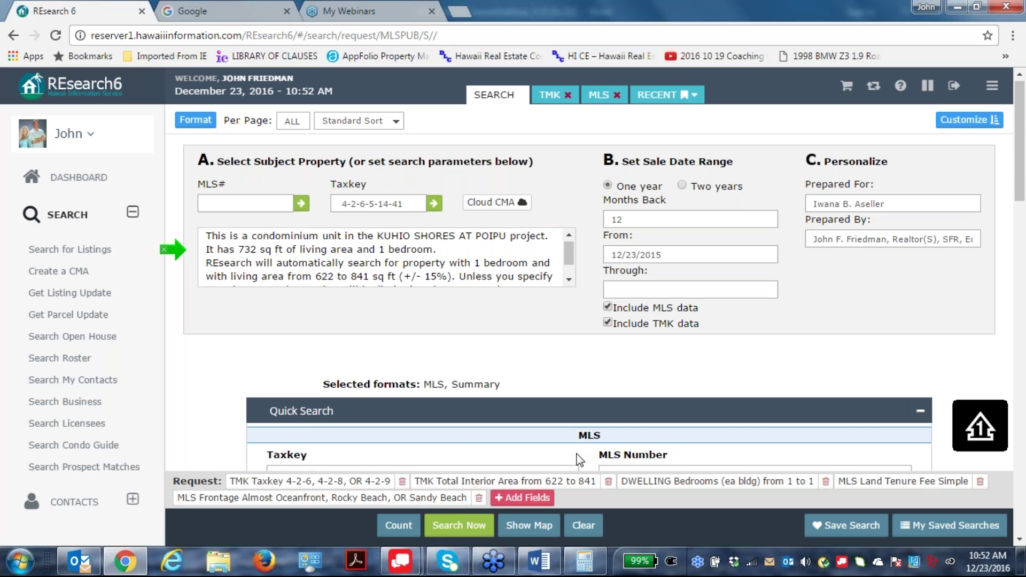
{"action": "scroll", "coordinate": [579, 459], "scroll_direction": "down", "scroll_amount": 10}
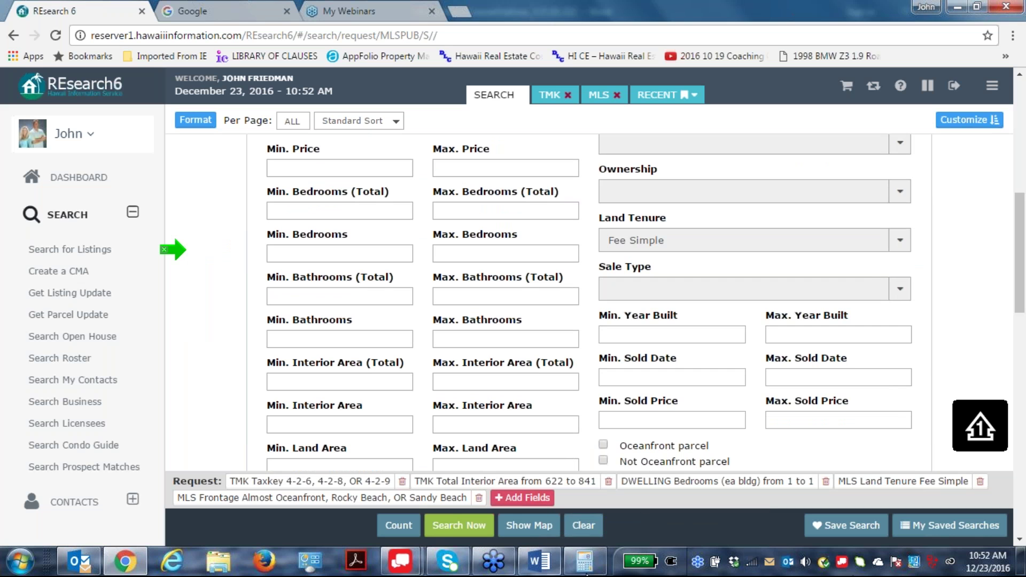
{"action": "left_click", "coordinate": [585, 562]}
{"action": "left_click", "coordinate": [585, 564]}
Set total interior area to 580–880 sq ft and remove the TMK 622–841 sq ft criterion.
{"action": "left_click", "coordinate": [986, 87]}
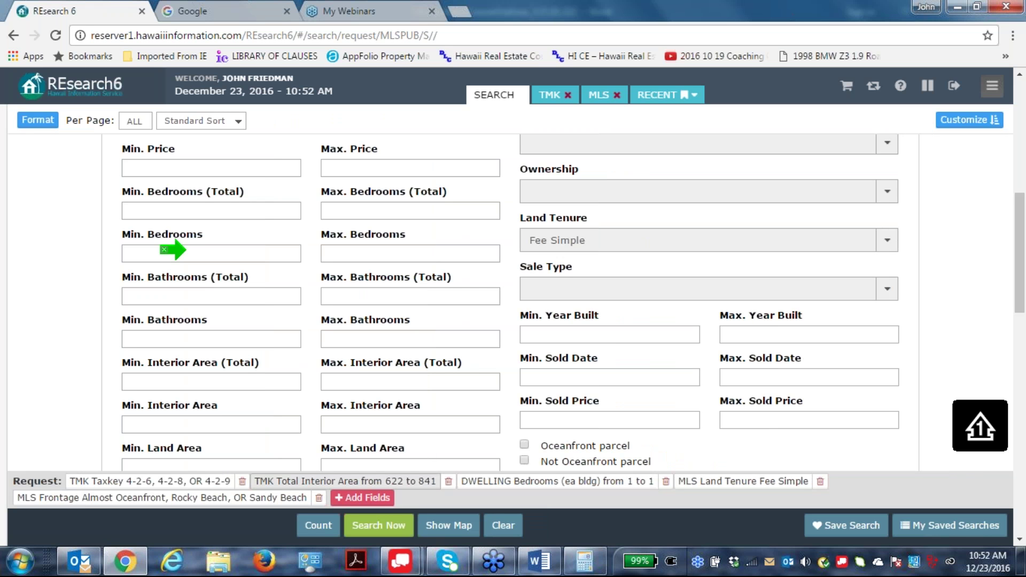
{"action": "scroll", "coordinate": [172, 250], "scroll_direction": "down", "scroll_amount": 2}
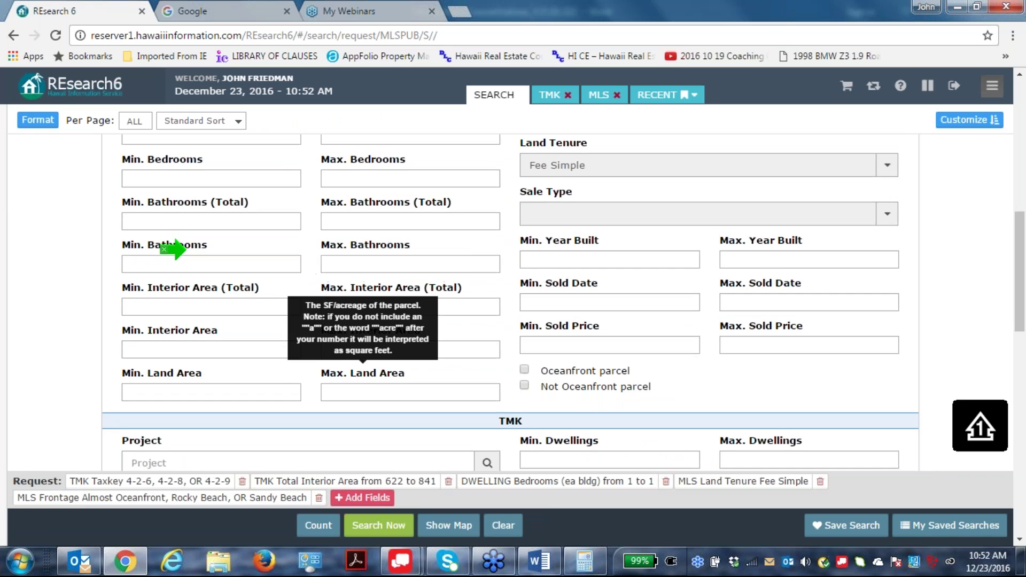
{"action": "scroll", "coordinate": [172, 249], "scroll_direction": "up", "scroll_amount": 1}
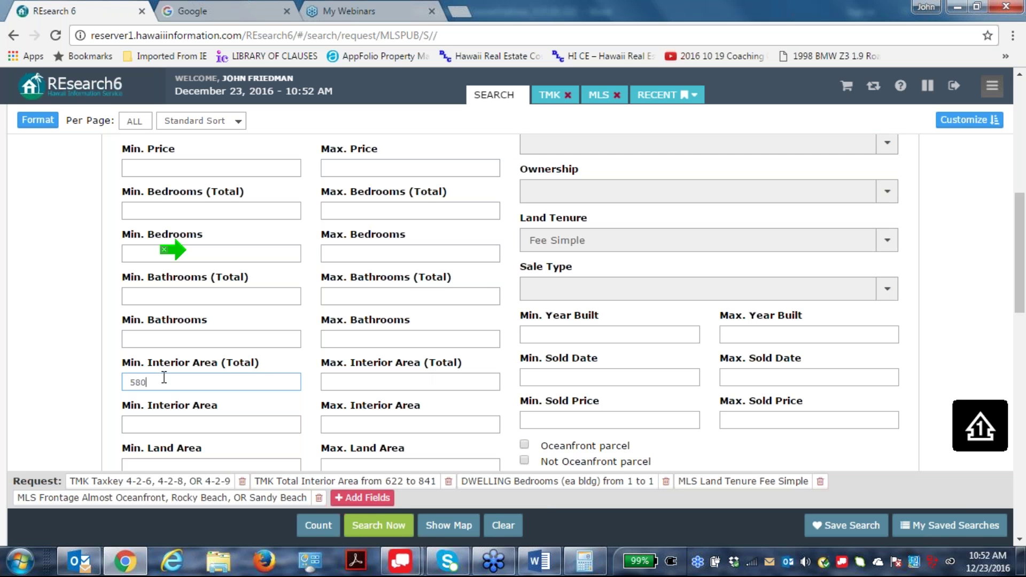
{"action": "left_click", "coordinate": [335, 376]}
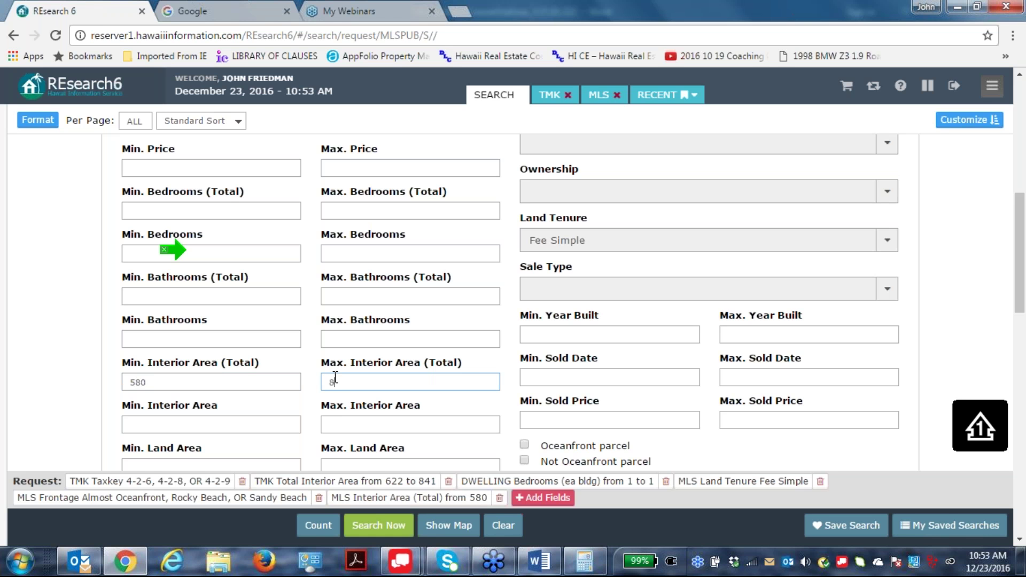
{"action": "type", "text": "0"}
{"action": "left_click", "coordinate": [502, 413]}
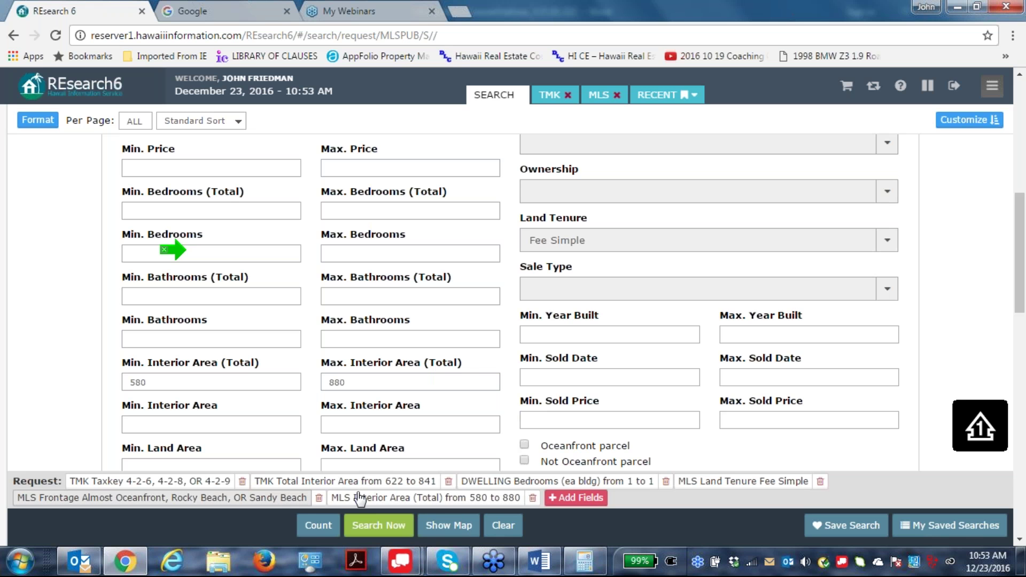
{"action": "left_click", "coordinate": [447, 482]}
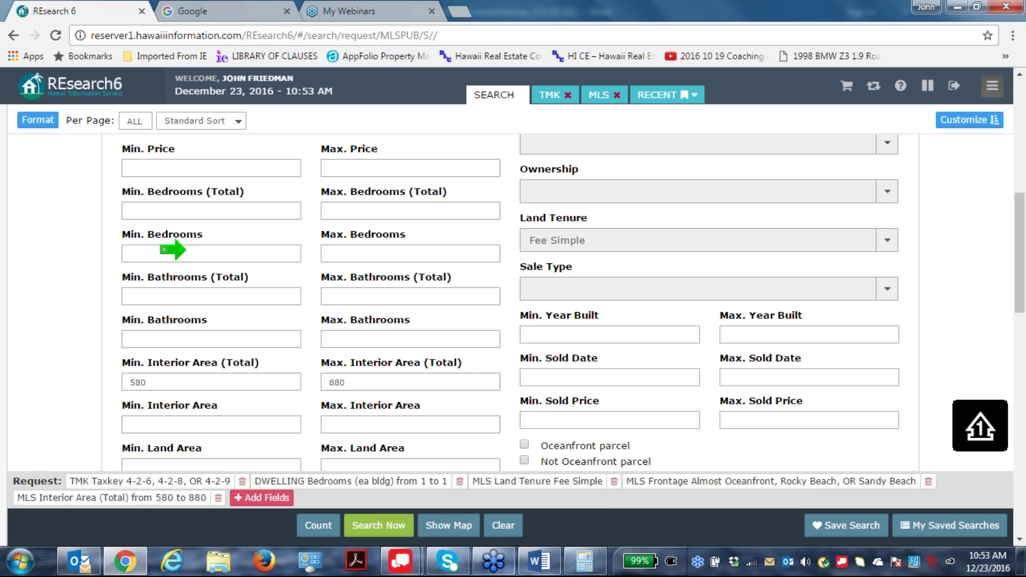
Run the CMA search with the 580–880 sq ft area and review the listings found.
{"action": "left_click", "coordinate": [379, 525]}
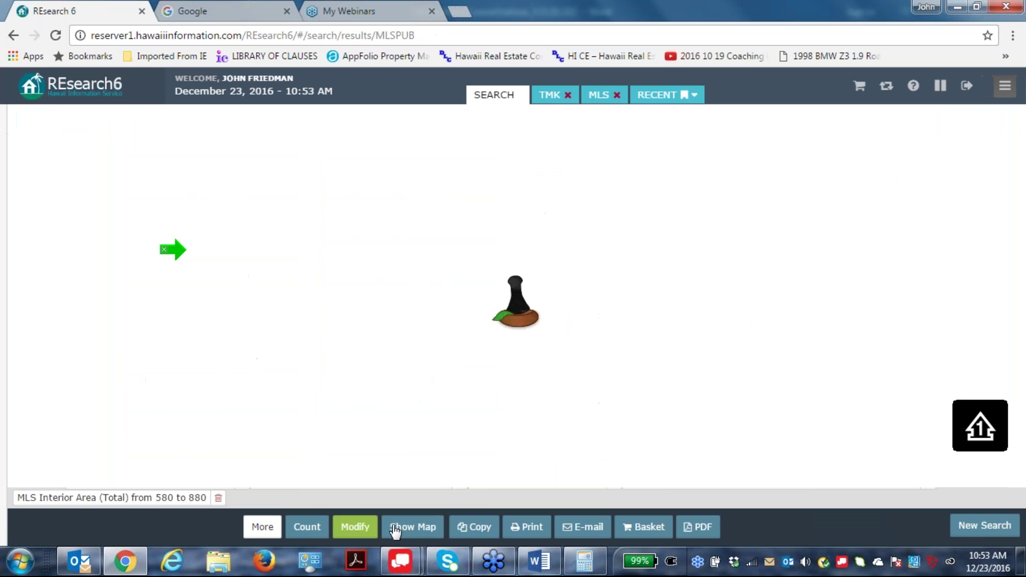
{"action": "scroll", "coordinate": [744, 316], "scroll_direction": "down", "scroll_amount": 20}
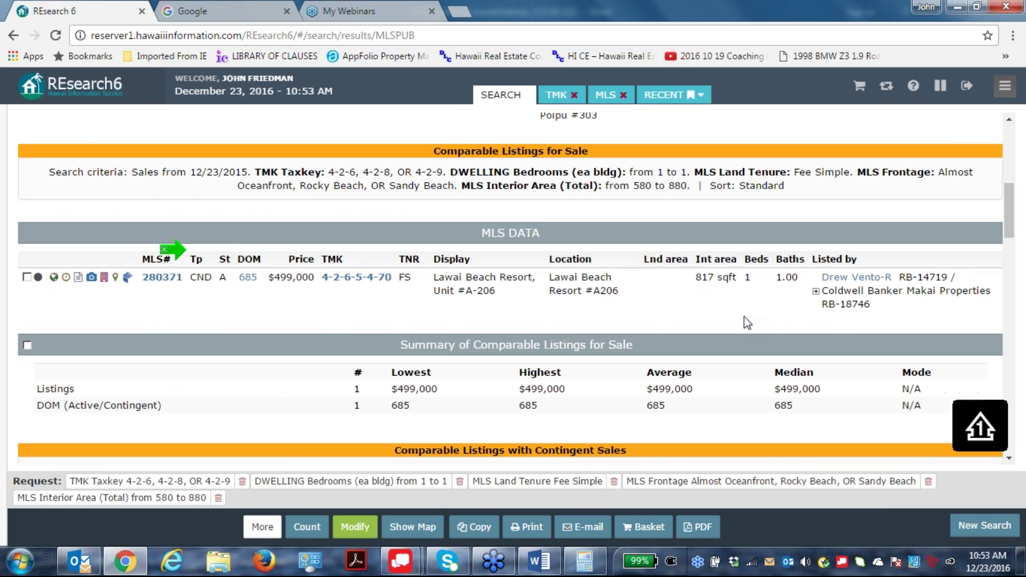
{"action": "scroll", "coordinate": [744, 315], "scroll_direction": "down", "scroll_amount": 3}
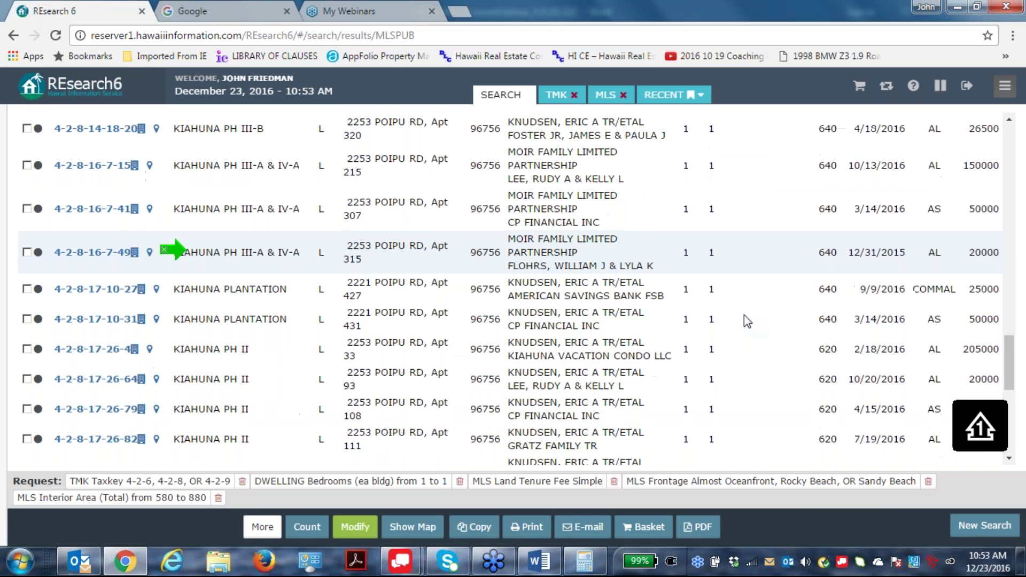
{"action": "scroll", "coordinate": [744, 315], "scroll_direction": "up", "scroll_amount": 8}
{"action": "scroll", "coordinate": [744, 315], "scroll_direction": "up", "scroll_amount": 5}
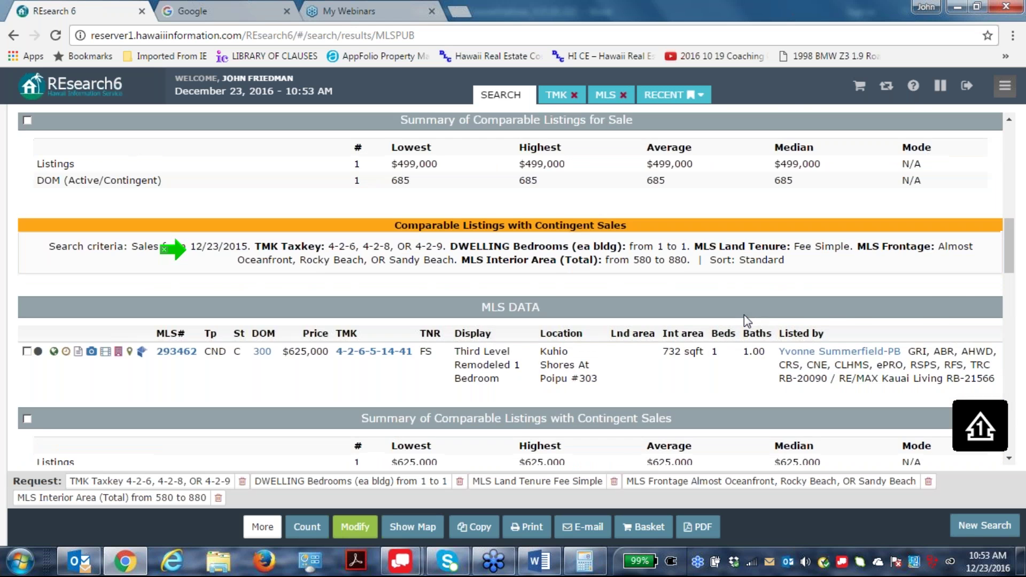
{"action": "scroll", "coordinate": [743, 315], "scroll_direction": "up", "scroll_amount": 3}
Return from the results to the editable CMA request form.
{"action": "left_click", "coordinate": [356, 526]}
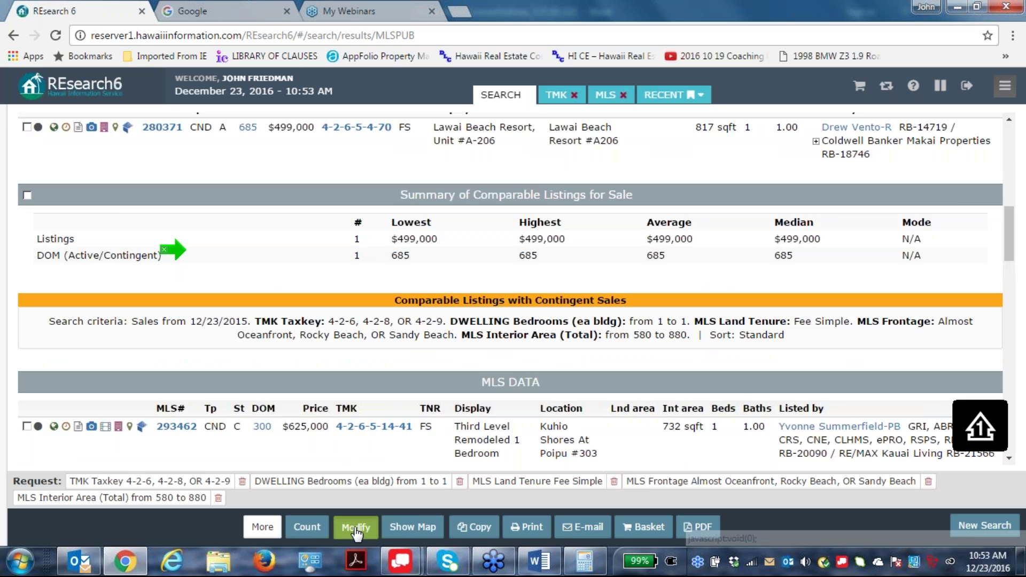
{"action": "scroll", "coordinate": [596, 466], "scroll_direction": "down", "scroll_amount": 5}
{"action": "scroll", "coordinate": [600, 380], "scroll_direction": "up", "scroll_amount": 5}
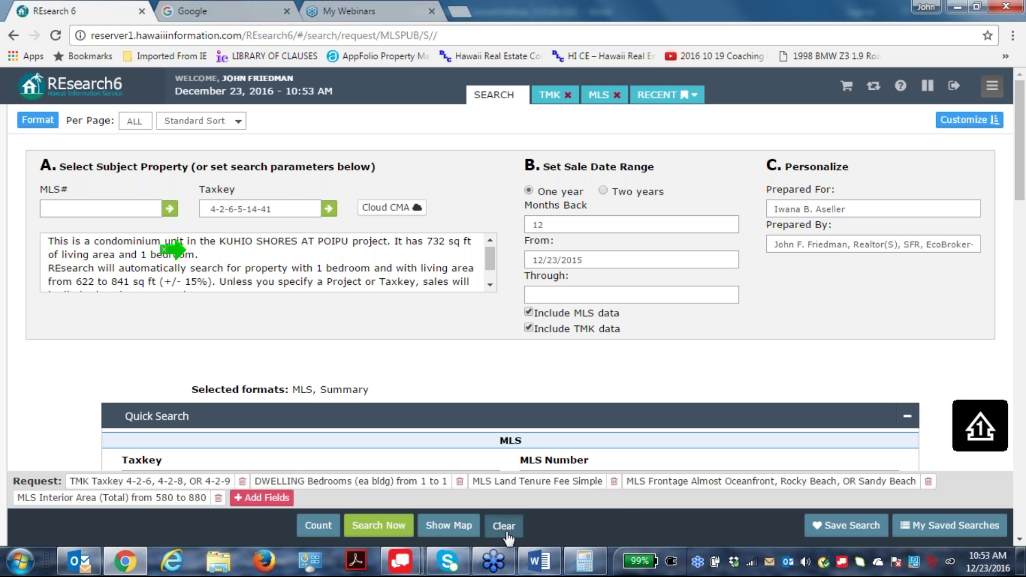
Copy the subject taxkey 4-2-6-5-14-41 from the Taxkey field to the clipboard.
{"action": "key", "text": "ctrl+a"}
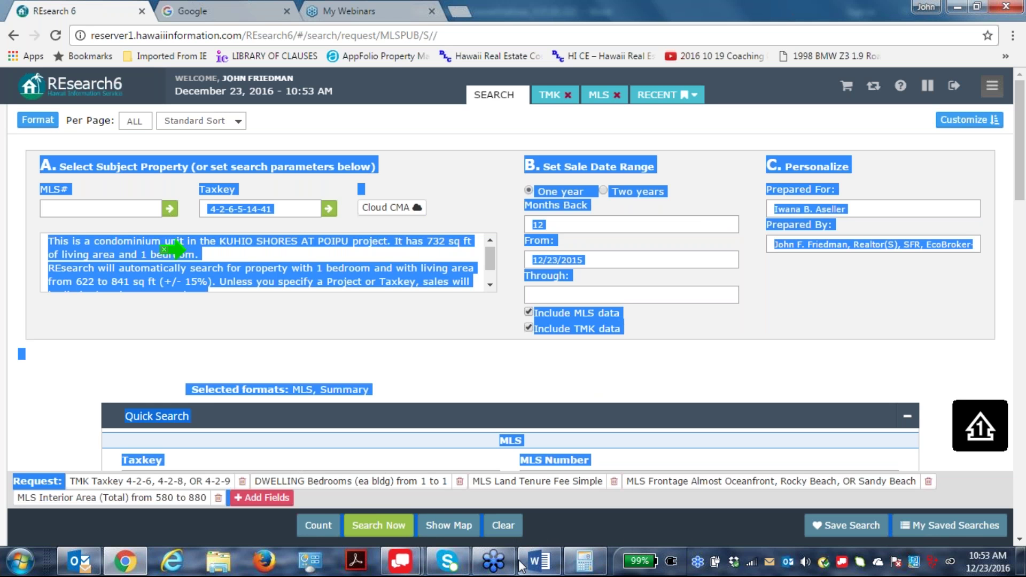
{"action": "left_click", "coordinate": [266, 213]}
{"action": "left_click_drag", "start_coordinate": [275, 210], "coordinate": [203, 210]}
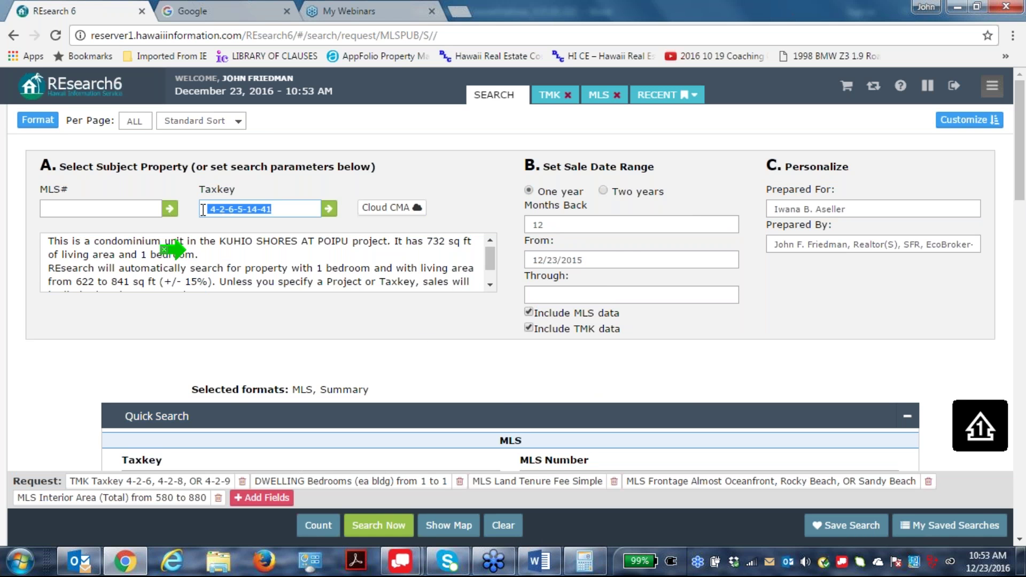
{"action": "right_click", "coordinate": [258, 213]}
{"action": "left_click", "coordinate": [283, 243]}
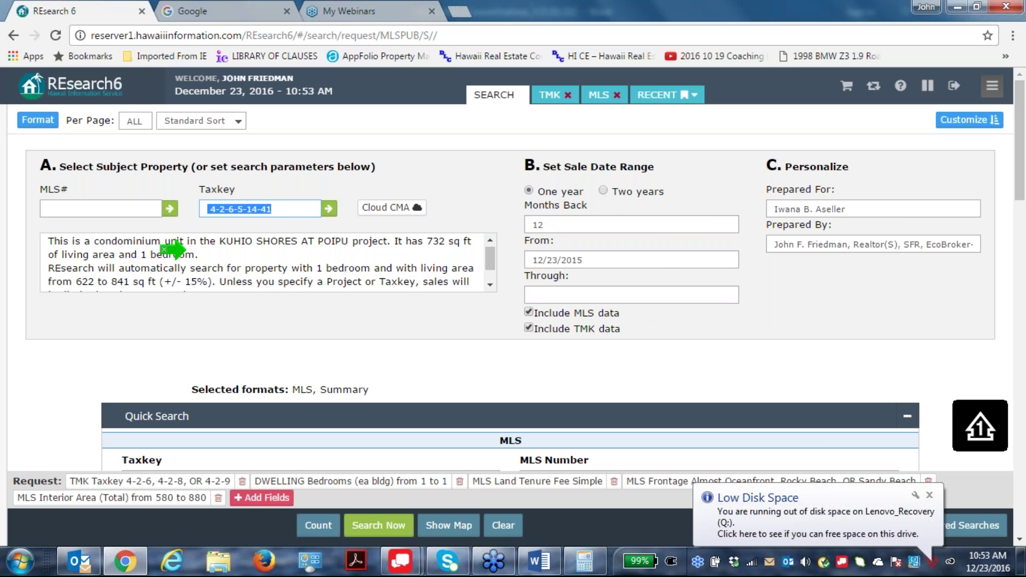
Clear the form, paste 4-2-6-5-14-41 as Subject Taxkey, and set sales range to Two years.
{"action": "left_click", "coordinate": [507, 529]}
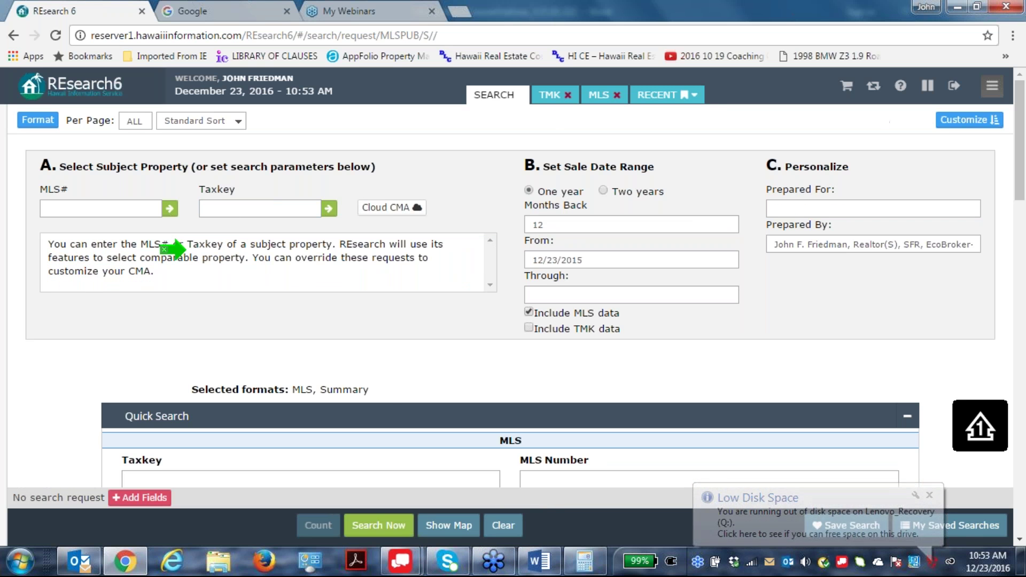
{"action": "right_click", "coordinate": [218, 208]}
{"action": "left_click", "coordinate": [251, 300]}
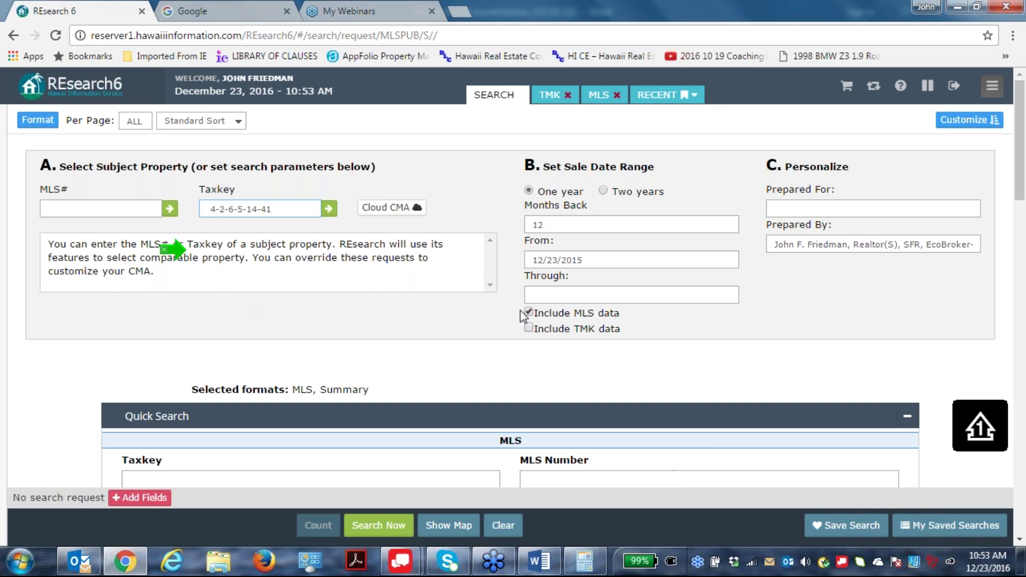
{"action": "left_click", "coordinate": [602, 190]}
Paste the taxkey into Quick Search Taxkey and trim it to 4-2-6,8,9.
{"action": "scroll", "coordinate": [72, 417], "scroll_direction": "down", "scroll_amount": 1}
{"action": "scroll", "coordinate": [167, 328], "scroll_direction": "down", "scroll_amount": 3}
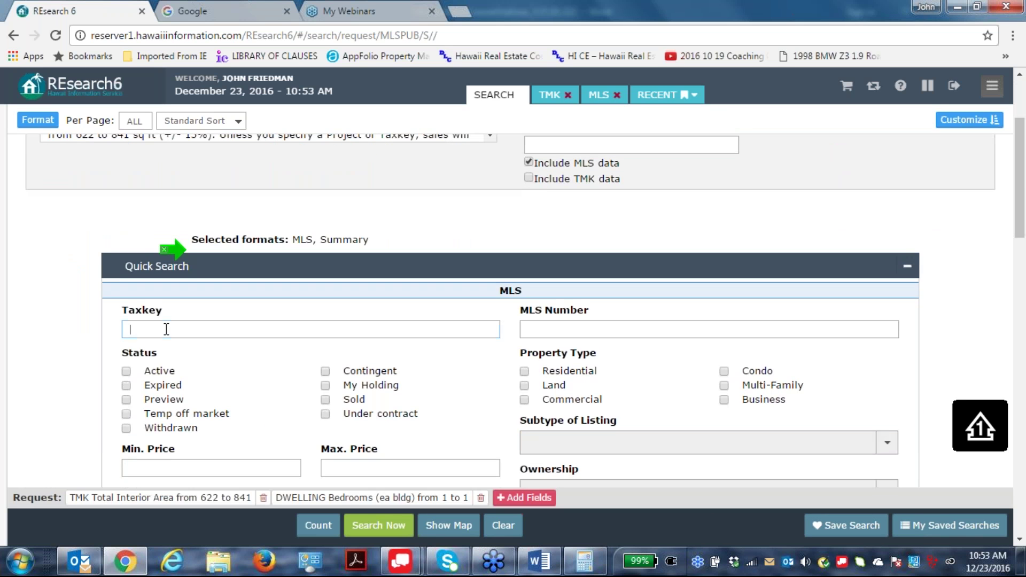
{"action": "right_click", "coordinate": [167, 328]}
{"action": "left_click", "coordinate": [203, 420]}
{"action": "key", "text": "BackSpace"}
{"action": "key", "text": "BackSpace"}
Apply the 4-2-6, 4-2-8 or 4-2-9 taxkey filter and limit property type to condos.
{"action": "left_click", "coordinate": [450, 365]}
{"action": "scroll", "coordinate": [717, 342], "scroll_direction": "up", "scroll_amount": 3}
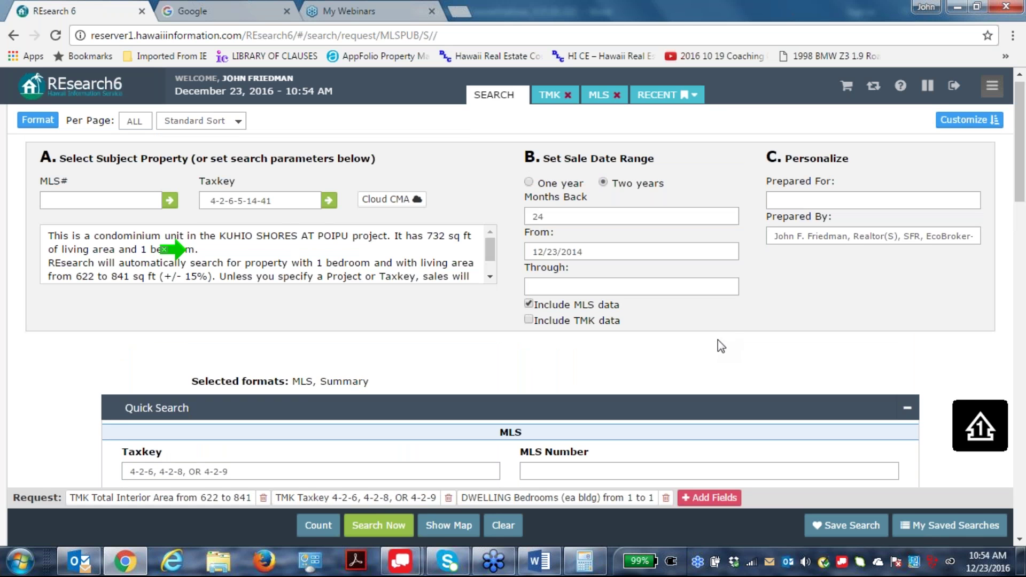
{"action": "scroll", "coordinate": [768, 337], "scroll_direction": "down", "scroll_amount": 4}
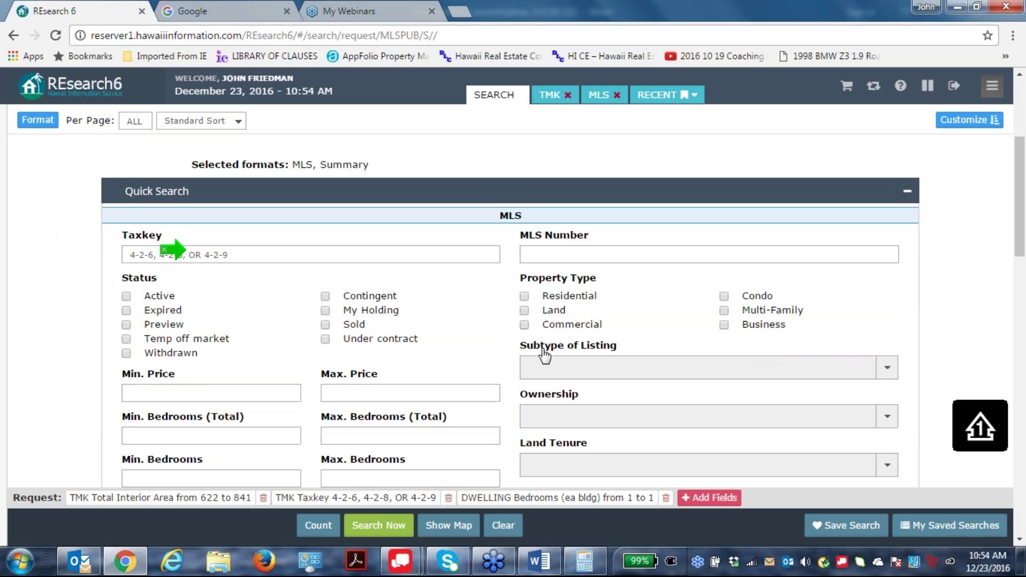
{"action": "left_click", "coordinate": [757, 296]}
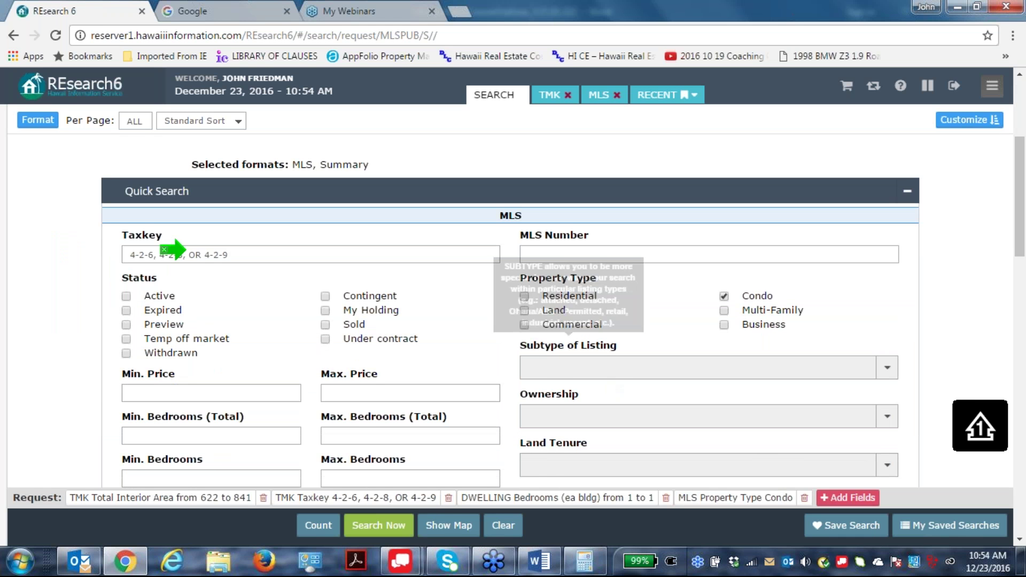
{"action": "scroll", "coordinate": [607, 380], "scroll_direction": "down", "scroll_amount": 4}
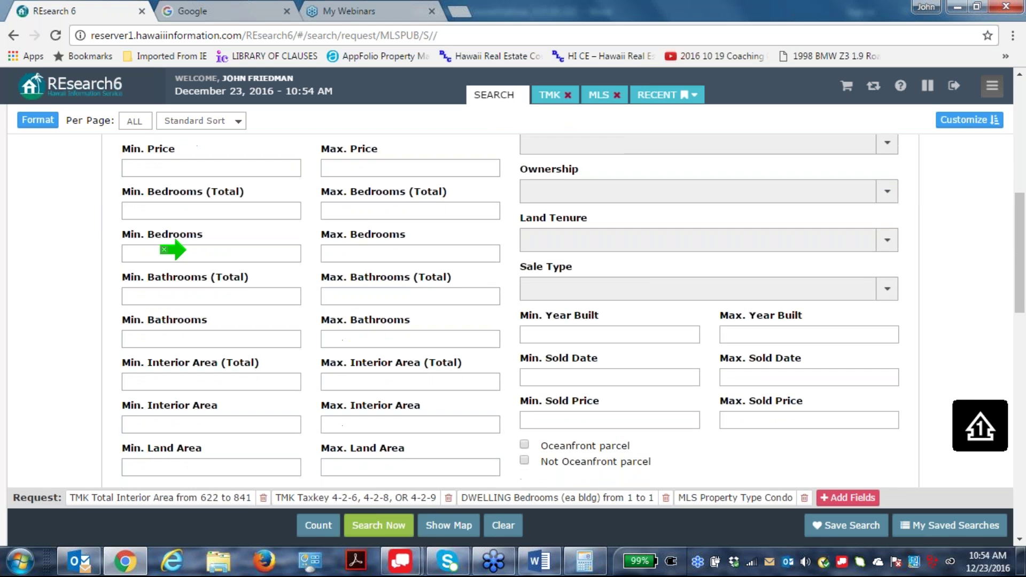
{"action": "scroll", "coordinate": [396, 340], "scroll_direction": "up", "scroll_amount": 8}
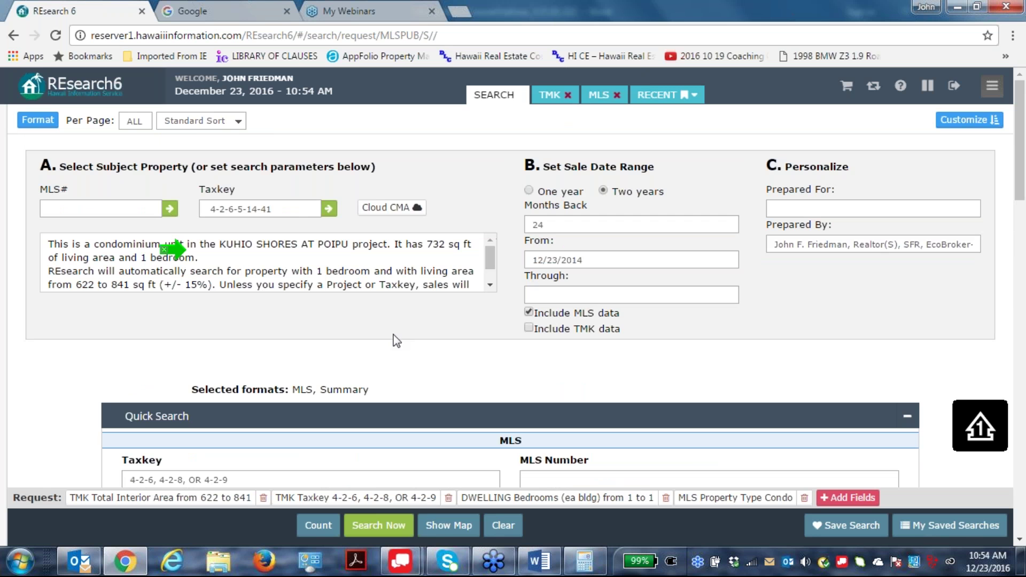
{"action": "scroll", "coordinate": [396, 340], "scroll_direction": "down", "scroll_amount": 3}
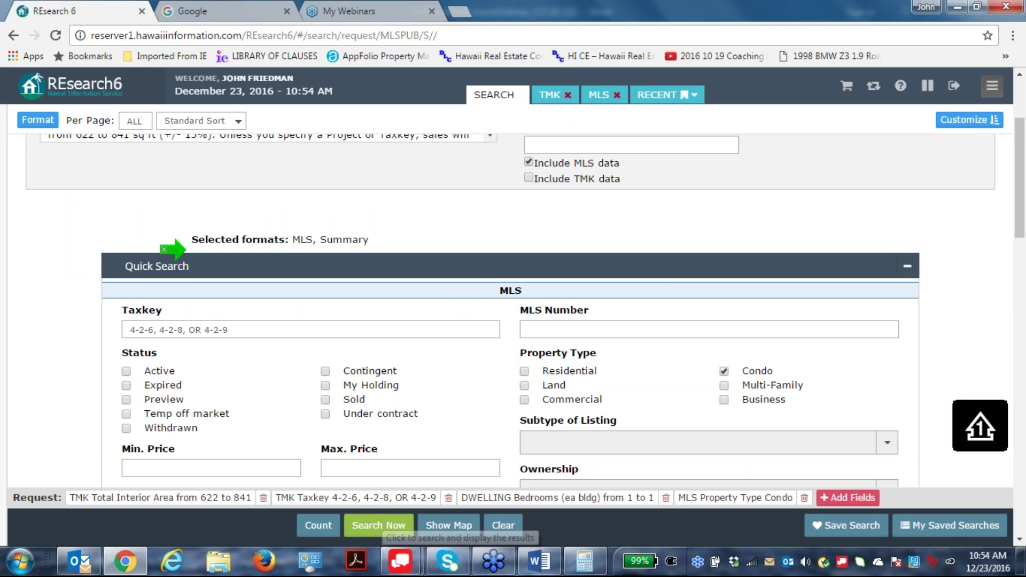
Run the condo search and scroll through its results.
{"action": "left_click", "coordinate": [378, 525]}
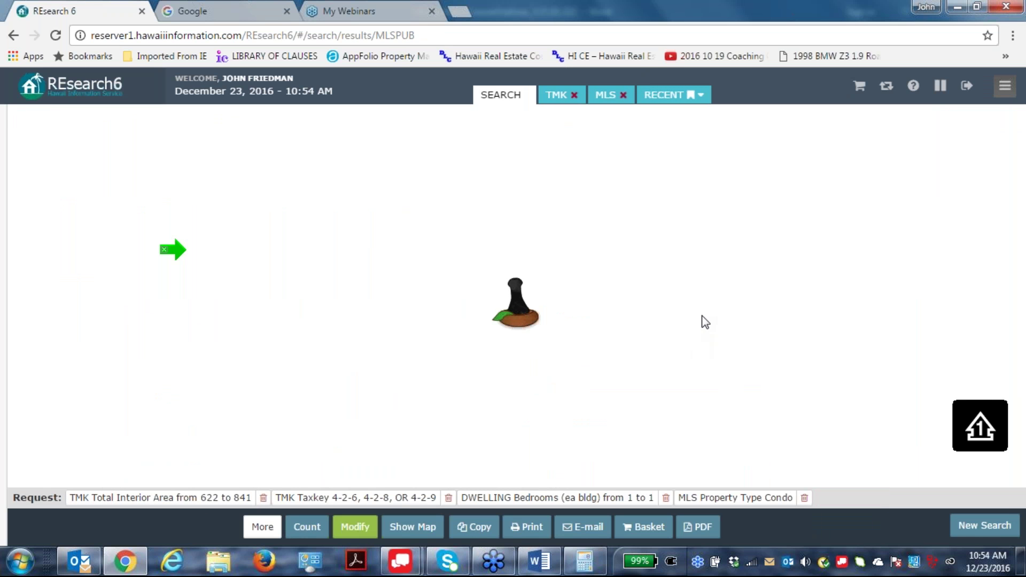
{"action": "scroll", "coordinate": [337, 454], "scroll_direction": "down", "scroll_amount": 10}
{"action": "scroll", "coordinate": [473, 414], "scroll_direction": "down", "scroll_amount": 4}
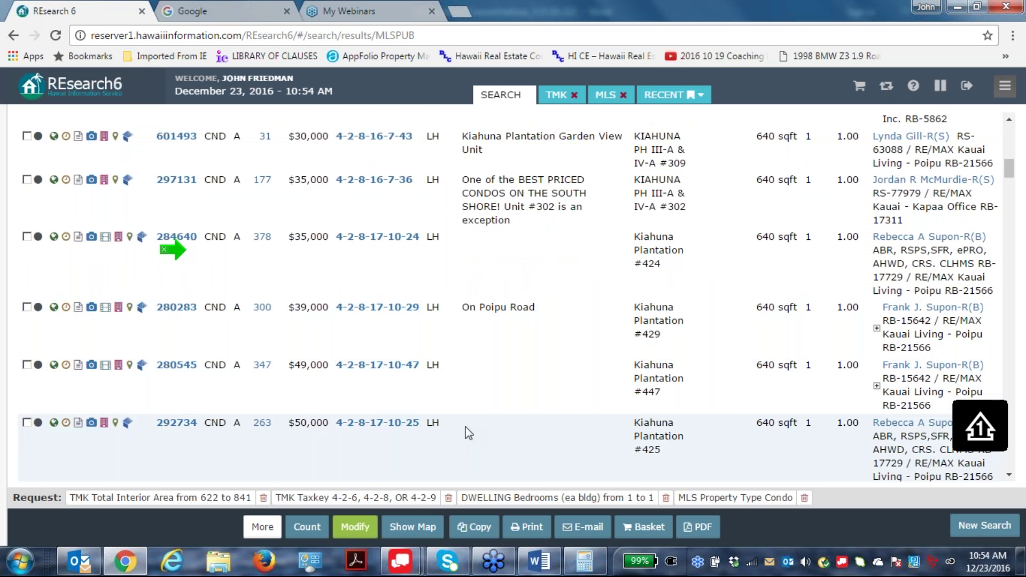
Restrict land tenure to Fee Simple and rerun the search for the comparables report.
{"action": "left_click", "coordinate": [355, 526]}
{"action": "scroll", "coordinate": [809, 279], "scroll_direction": "down", "scroll_amount": 8}
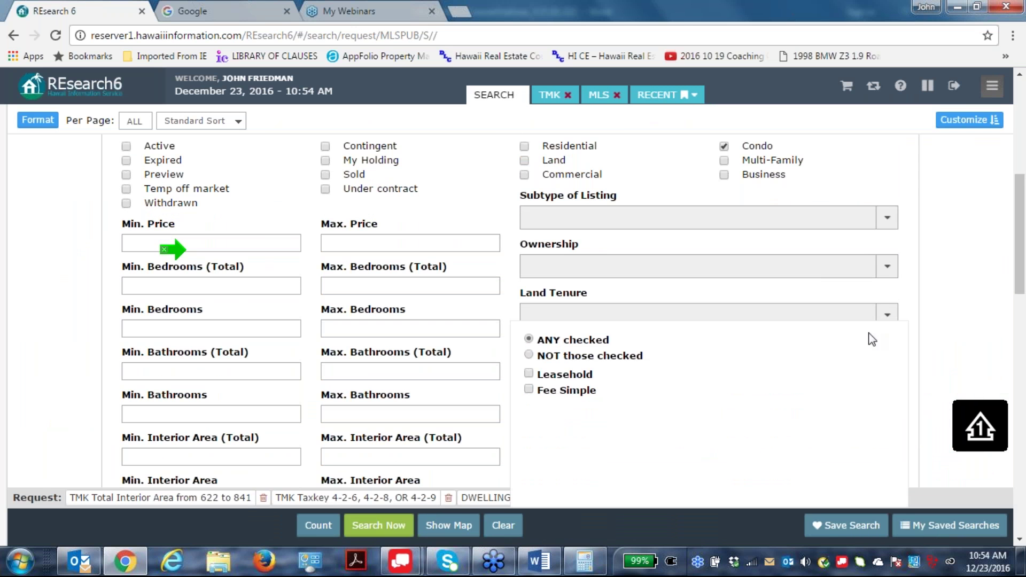
{"action": "left_click", "coordinate": [529, 389]}
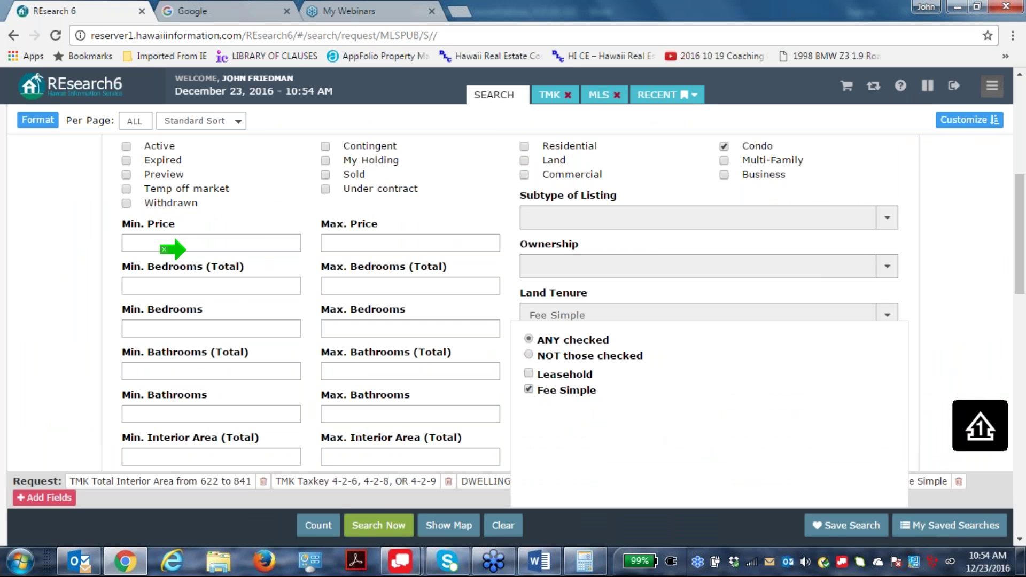
{"action": "left_click", "coordinate": [383, 526]}
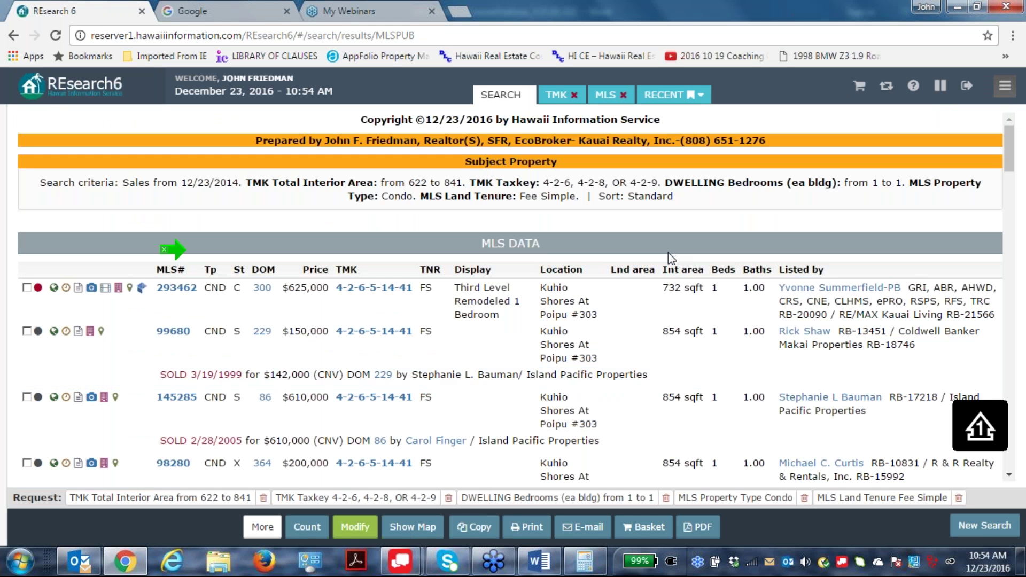
{"action": "scroll", "coordinate": [668, 252], "scroll_direction": "down", "scroll_amount": 12}
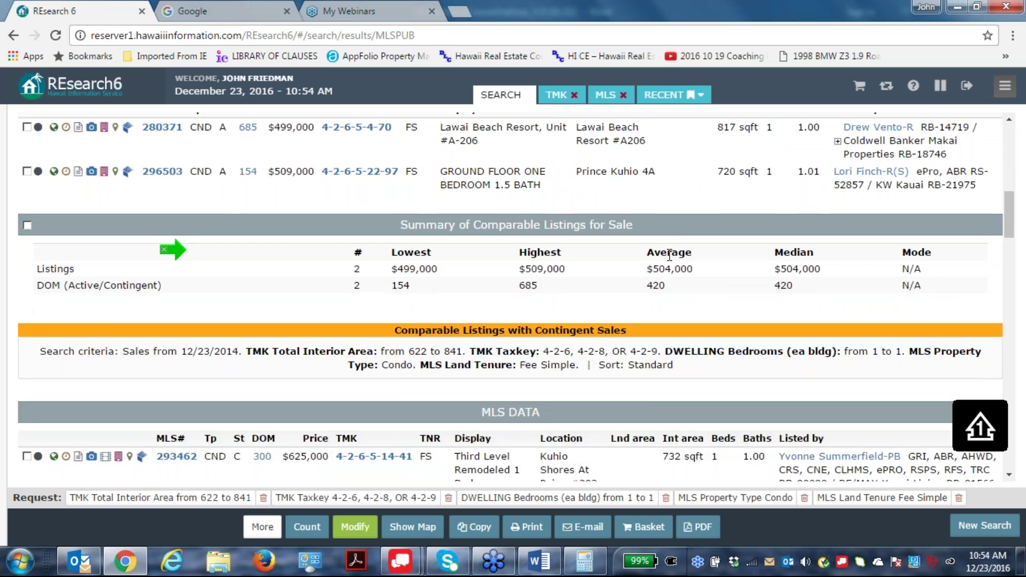
{"action": "scroll", "coordinate": [669, 256], "scroll_direction": "up", "scroll_amount": 3}
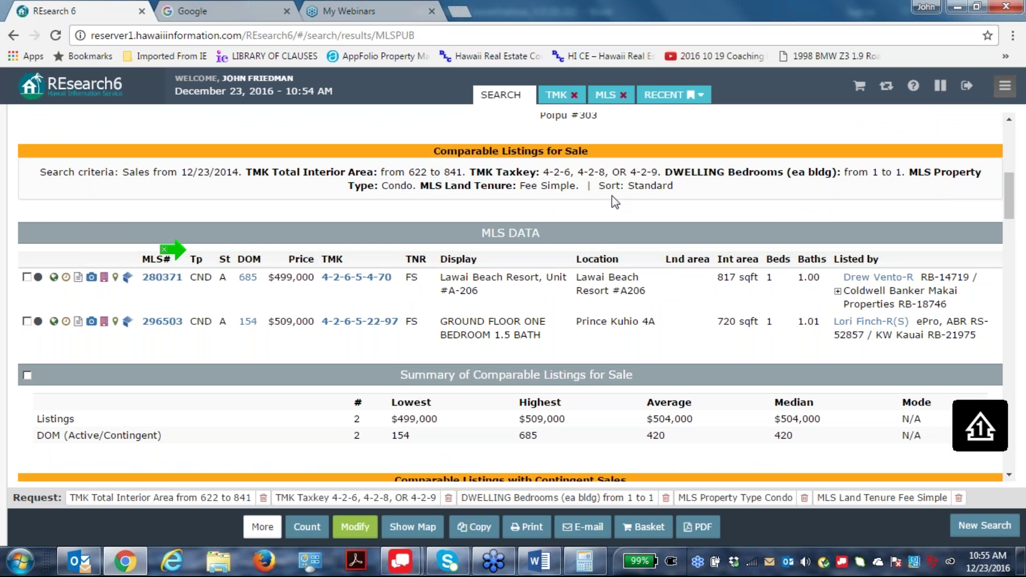
{"action": "scroll", "coordinate": [610, 242], "scroll_direction": "down", "scroll_amount": 7}
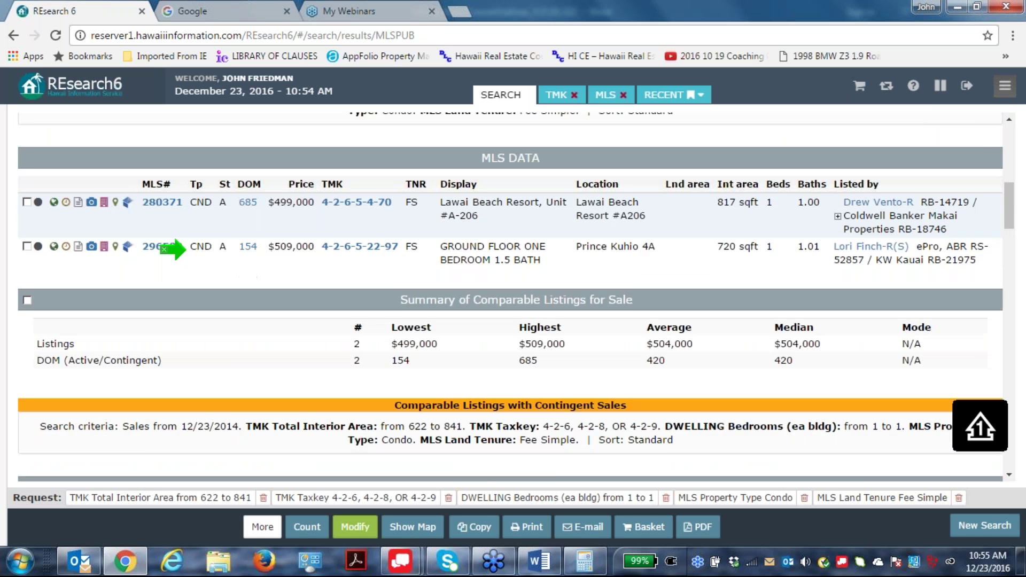
{"action": "scroll", "coordinate": [609, 276], "scroll_direction": "down", "scroll_amount": 13}
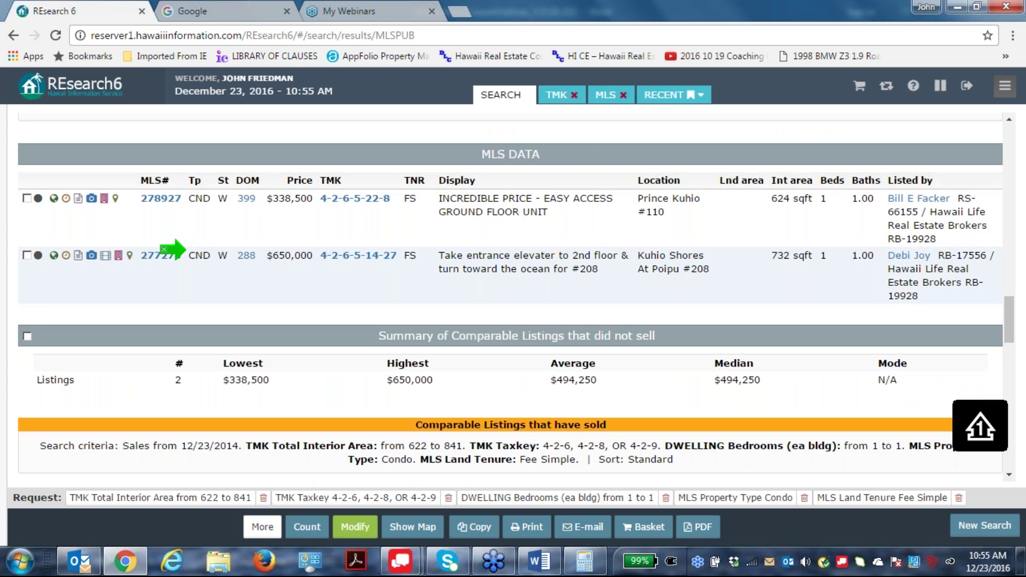
{"action": "scroll", "coordinate": [668, 228], "scroll_direction": "down", "scroll_amount": 7}
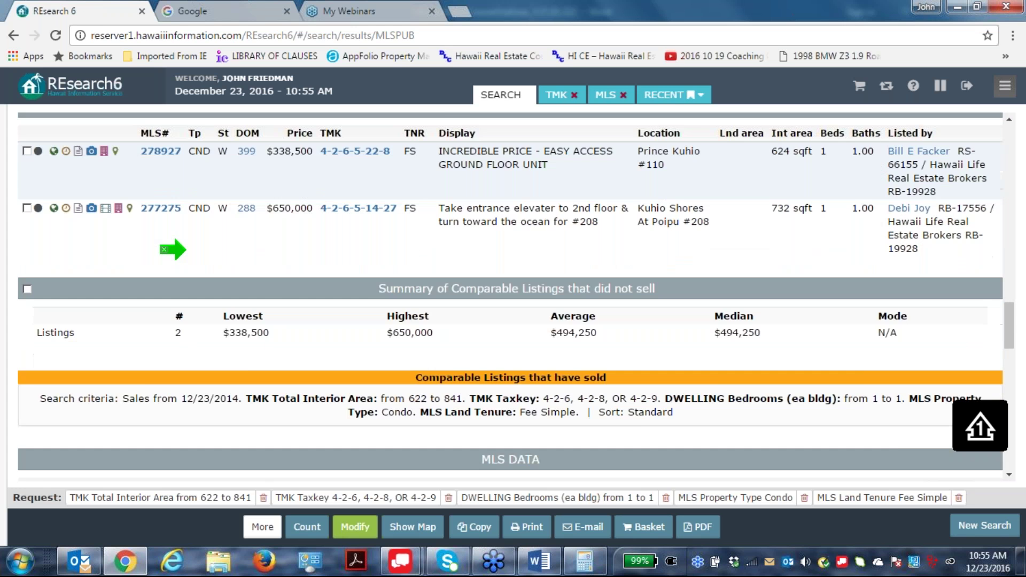
{"action": "scroll", "coordinate": [656, 235], "scroll_direction": "up", "scroll_amount": 1}
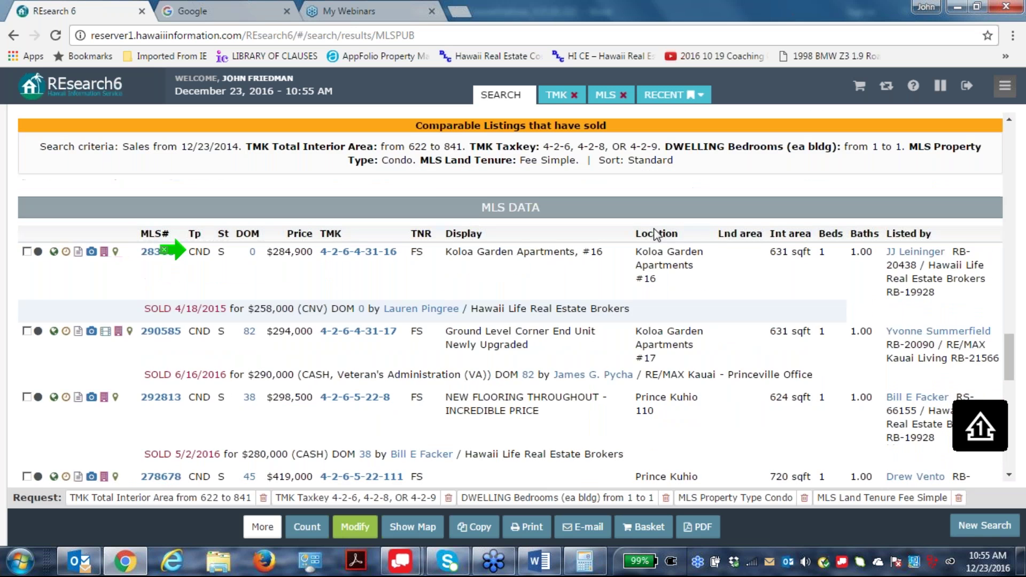
{"action": "scroll", "coordinate": [656, 235], "scroll_direction": "down", "scroll_amount": 4}
{"action": "scroll", "coordinate": [652, 235], "scroll_direction": "down", "scroll_amount": 5}
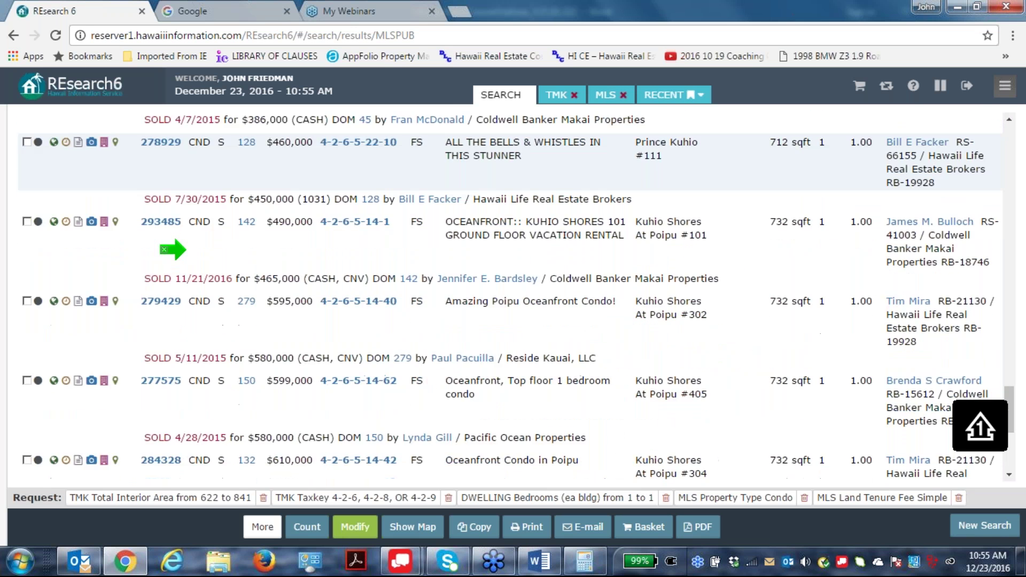
{"action": "scroll", "coordinate": [652, 236], "scroll_direction": "down", "scroll_amount": 1}
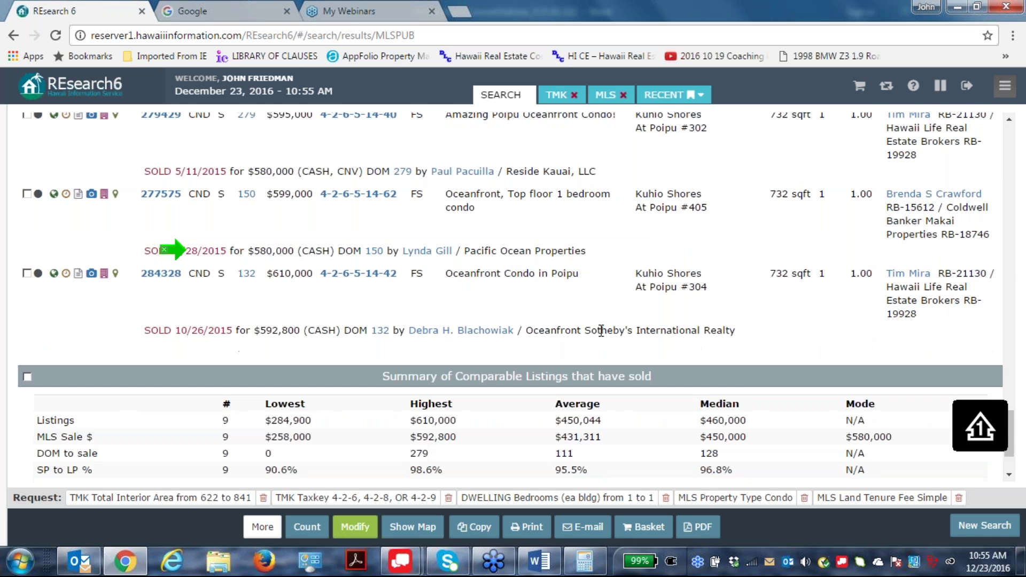
{"action": "scroll", "coordinate": [758, 329], "scroll_direction": "up", "scroll_amount": 1}
{"action": "scroll", "coordinate": [761, 327], "scroll_direction": "up", "scroll_amount": 5}
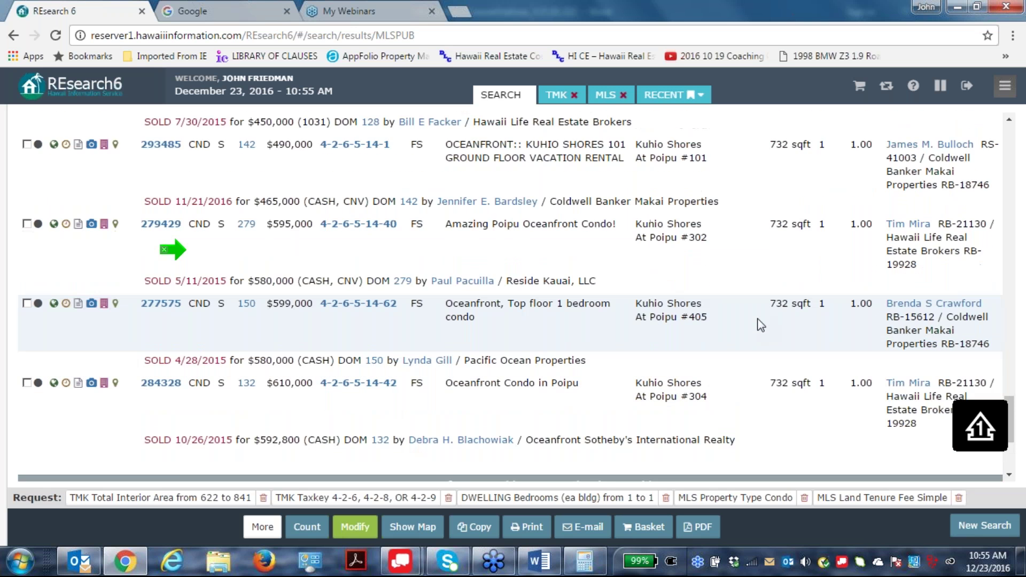
{"action": "scroll", "coordinate": [785, 309], "scroll_direction": "up", "scroll_amount": 4}
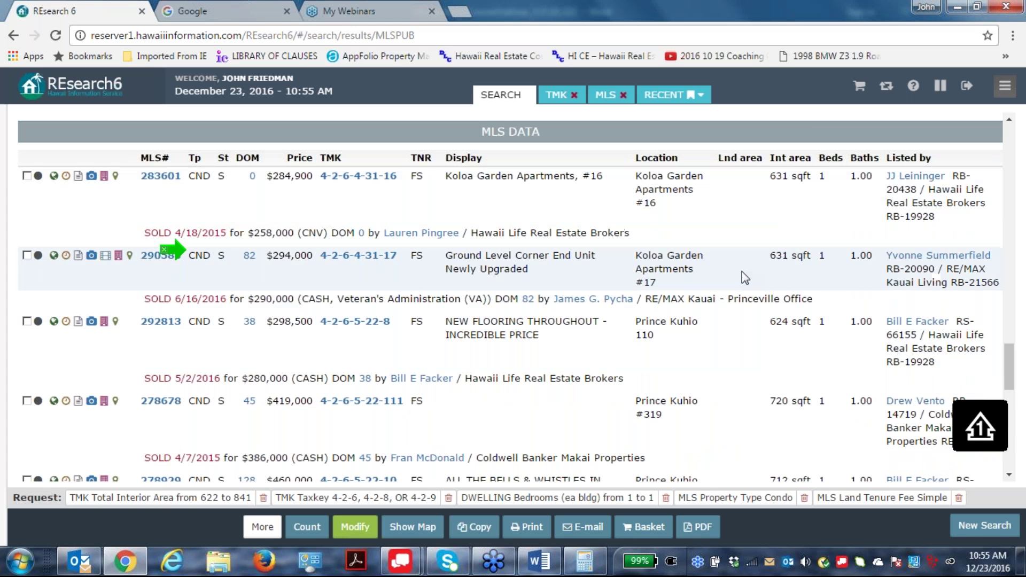
{"action": "scroll", "coordinate": [748, 218], "scroll_direction": "down", "scroll_amount": 1}
{"action": "scroll", "coordinate": [748, 218], "scroll_direction": "down", "scroll_amount": 10}
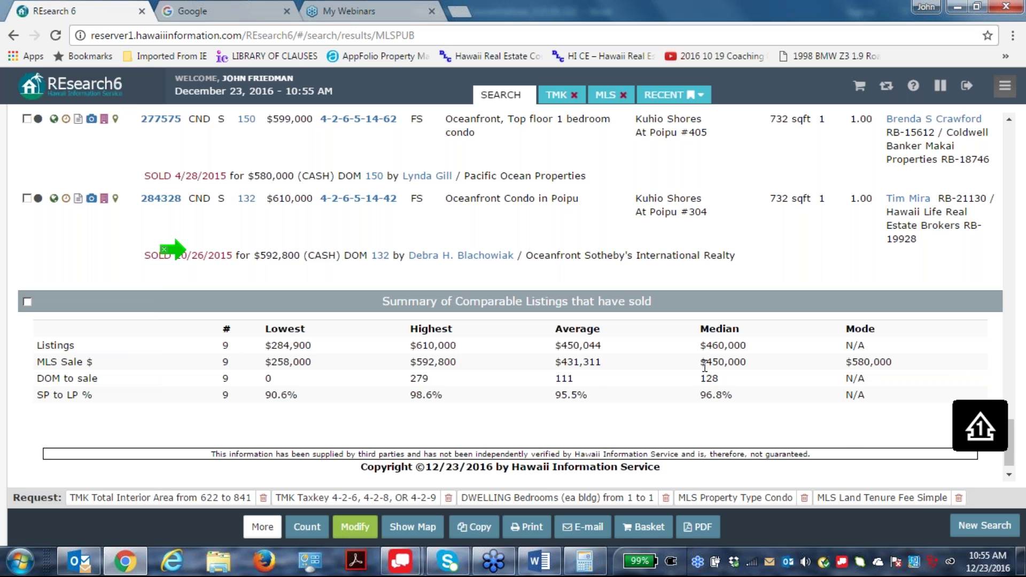
{"action": "scroll", "coordinate": [711, 351], "scroll_direction": "down", "scroll_amount": 10}
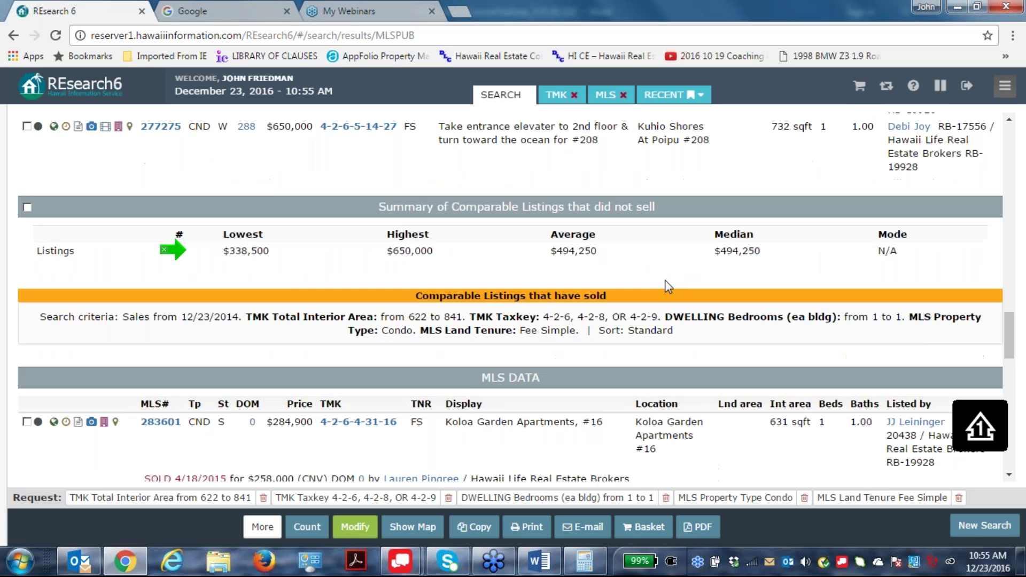
{"action": "scroll", "coordinate": [666, 270], "scroll_direction": "up", "scroll_amount": 15}
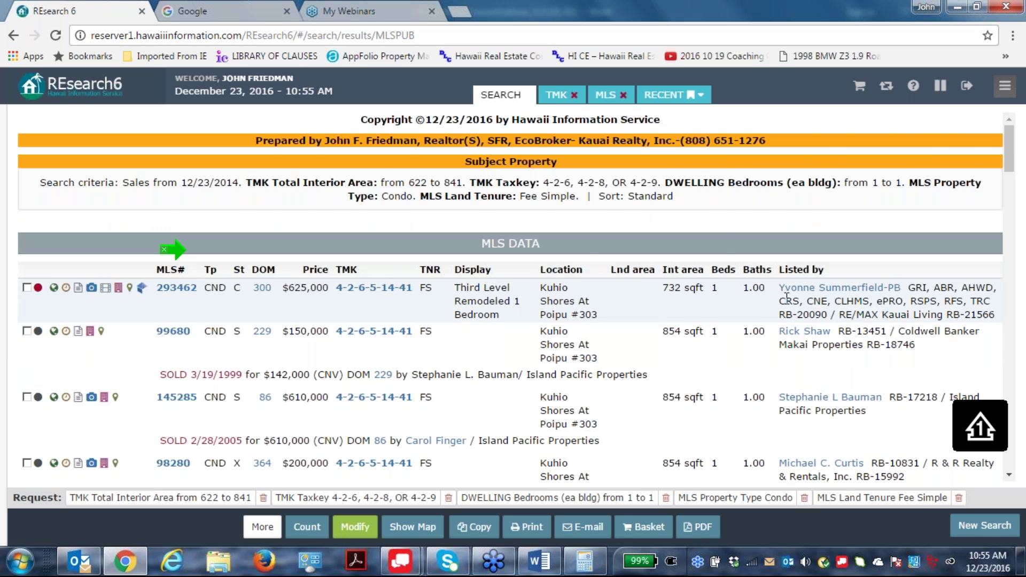
{"action": "scroll", "coordinate": [718, 240], "scroll_direction": "down", "scroll_amount": 20}
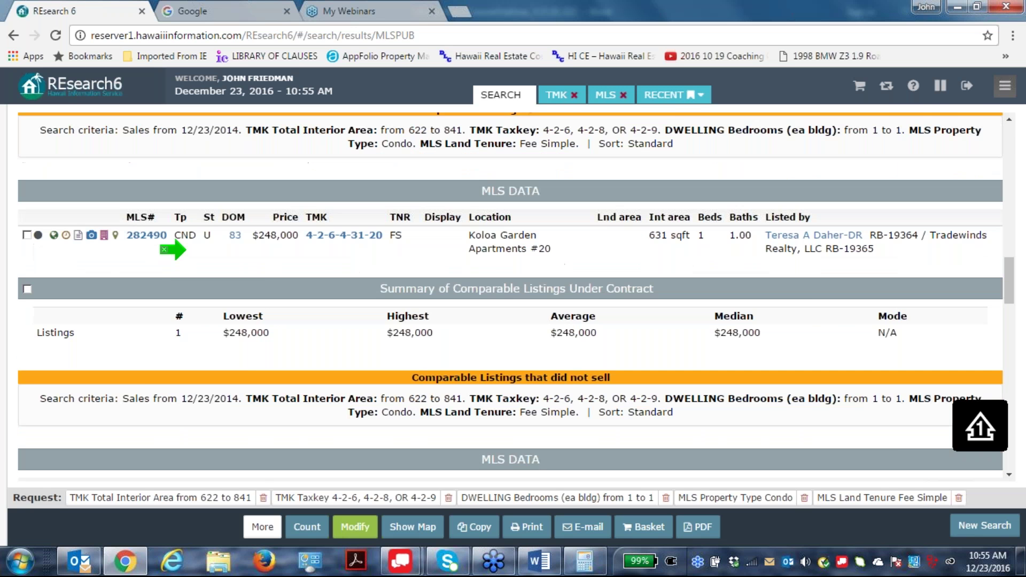
{"action": "scroll", "coordinate": [689, 245], "scroll_direction": "down", "scroll_amount": 8}
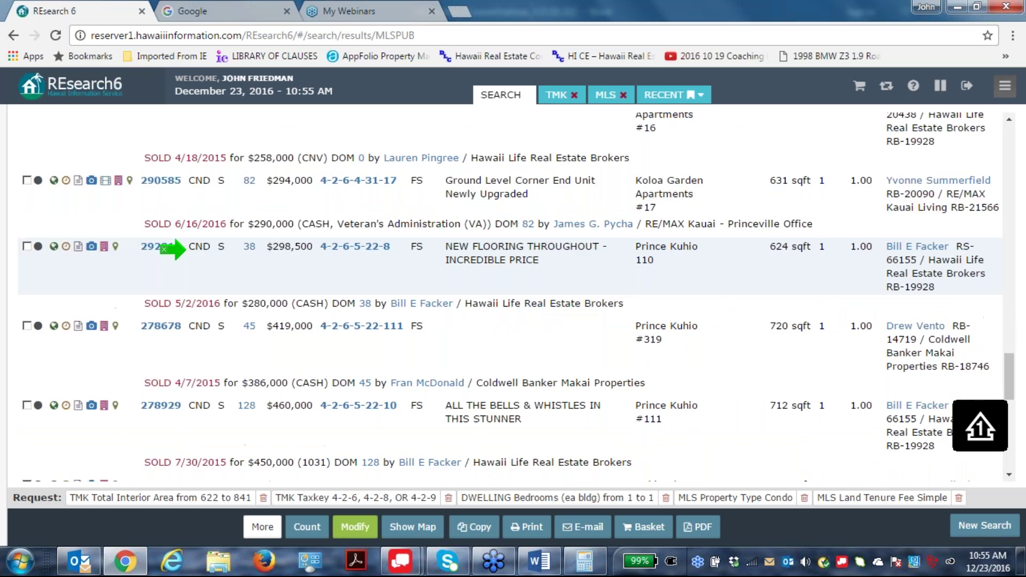
{"action": "scroll", "coordinate": [690, 251], "scroll_direction": "up", "scroll_amount": 2}
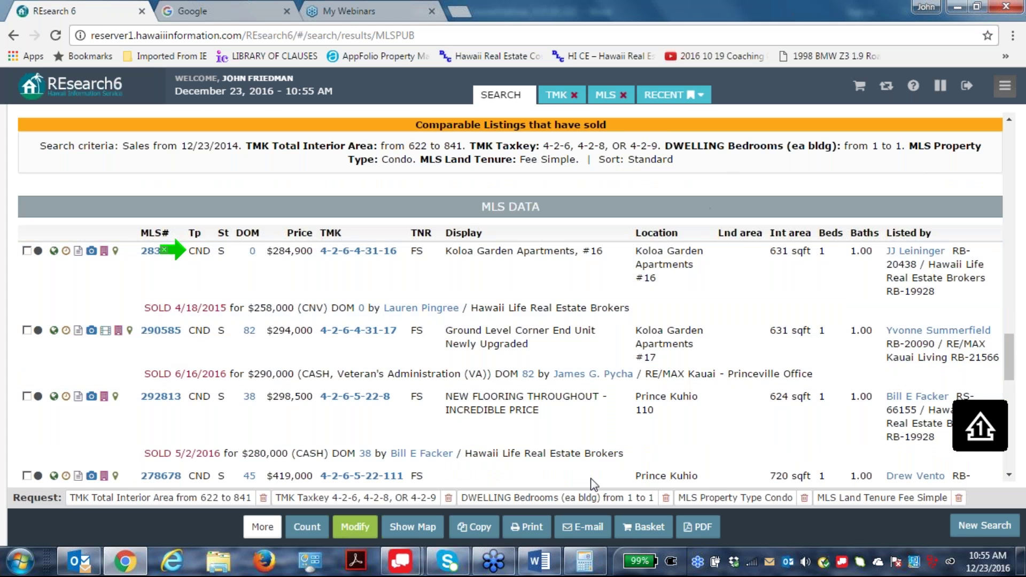
{"action": "scroll", "coordinate": [652, 338], "scroll_direction": "down", "scroll_amount": 6}
{"action": "scroll", "coordinate": [653, 342], "scroll_direction": "down", "scroll_amount": 8}
{"action": "scroll", "coordinate": [652, 342], "scroll_direction": "up", "scroll_amount": 11}
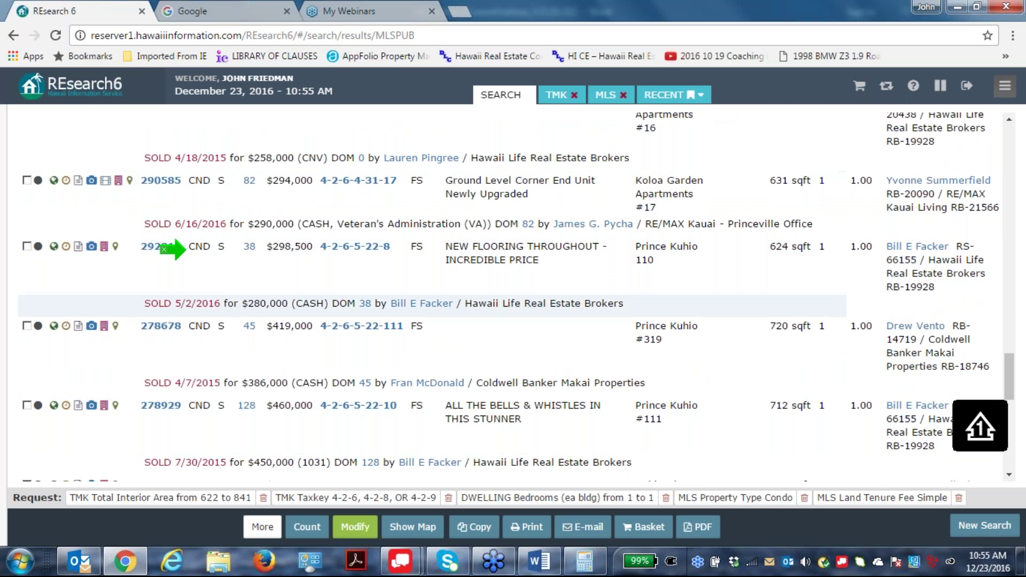
{"action": "scroll", "coordinate": [823, 170], "scroll_direction": "up", "scroll_amount": 1}
{"action": "scroll", "coordinate": [823, 171], "scroll_direction": "up", "scroll_amount": 1}
{"action": "scroll", "coordinate": [823, 171], "scroll_direction": "down", "scroll_amount": 1}
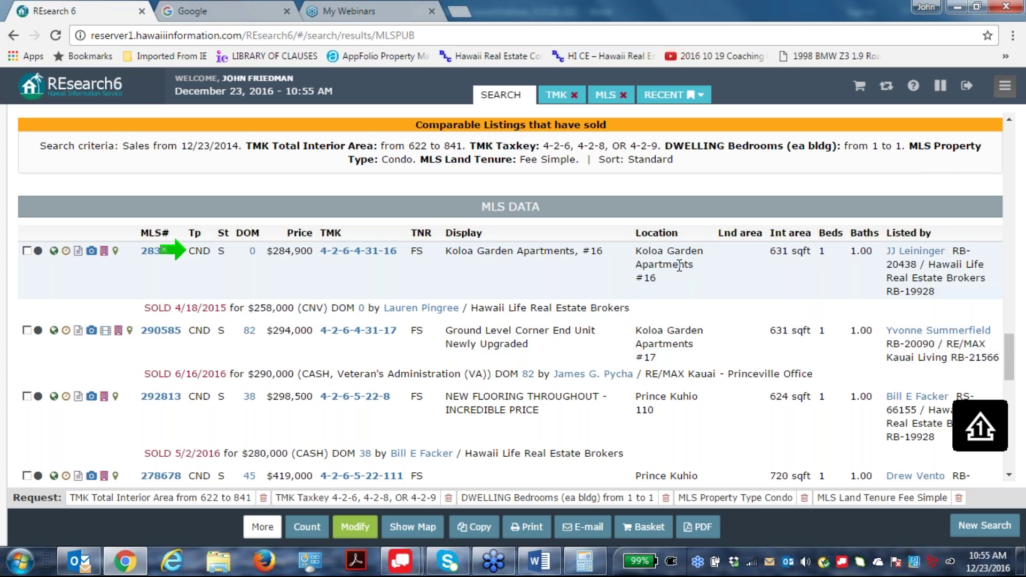
Check sold listings 283601, 290585 and 292813 as CMA comparables.
{"action": "left_click", "coordinate": [27, 250]}
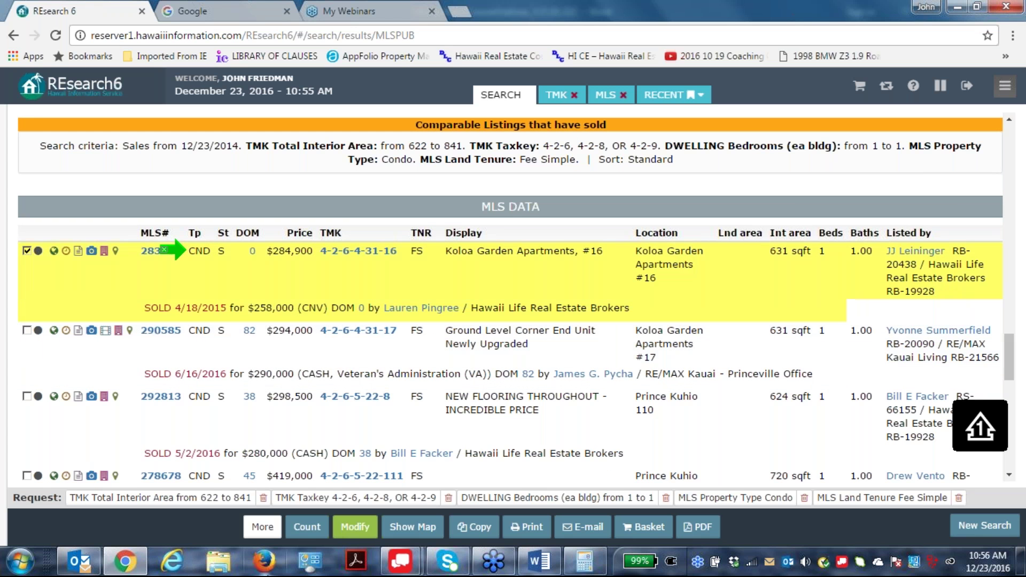
{"action": "scroll", "coordinate": [436, 412], "scroll_direction": "down", "scroll_amount": 1}
{"action": "scroll", "coordinate": [436, 413], "scroll_direction": "down", "scroll_amount": 1}
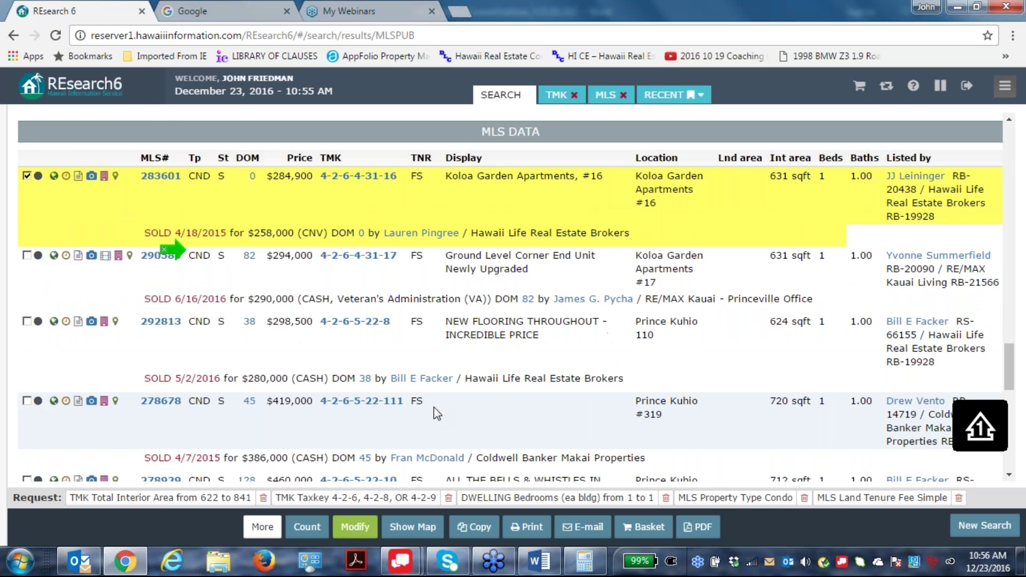
{"action": "left_click", "coordinate": [27, 255]}
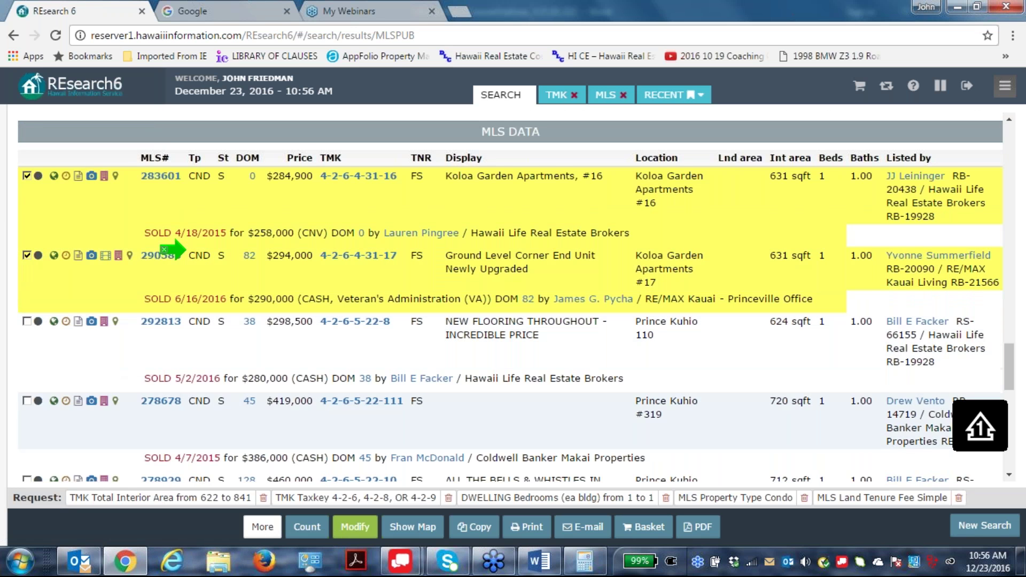
{"action": "scroll", "coordinate": [836, 256], "scroll_direction": "down", "scroll_amount": 1}
{"action": "scroll", "coordinate": [835, 253], "scroll_direction": "down", "scroll_amount": 1}
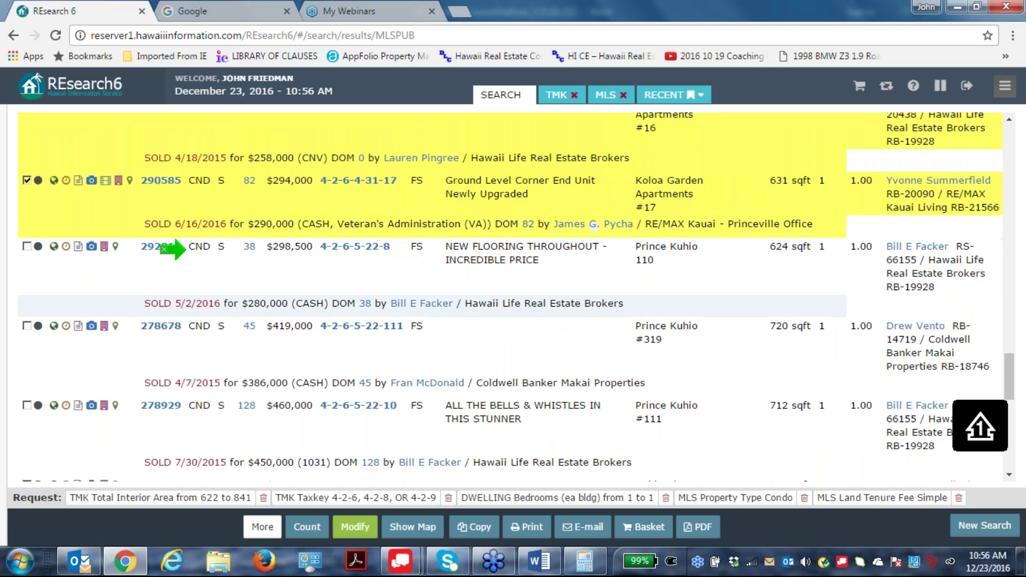
{"action": "left_click", "coordinate": [27, 247]}
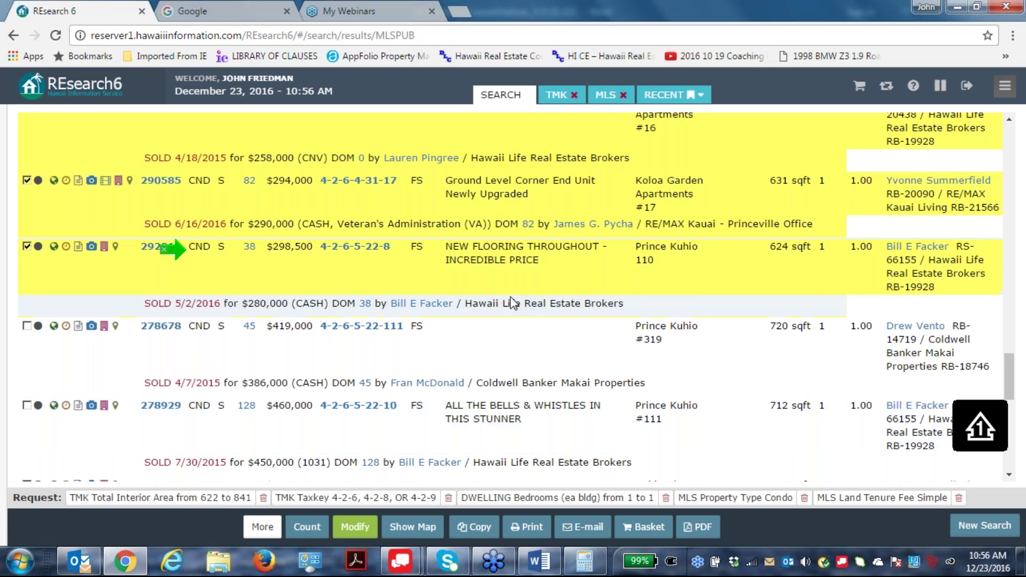
{"action": "scroll", "coordinate": [588, 294], "scroll_direction": "down", "scroll_amount": 1}
{"action": "scroll", "coordinate": [645, 291], "scroll_direction": "down", "scroll_amount": 1}
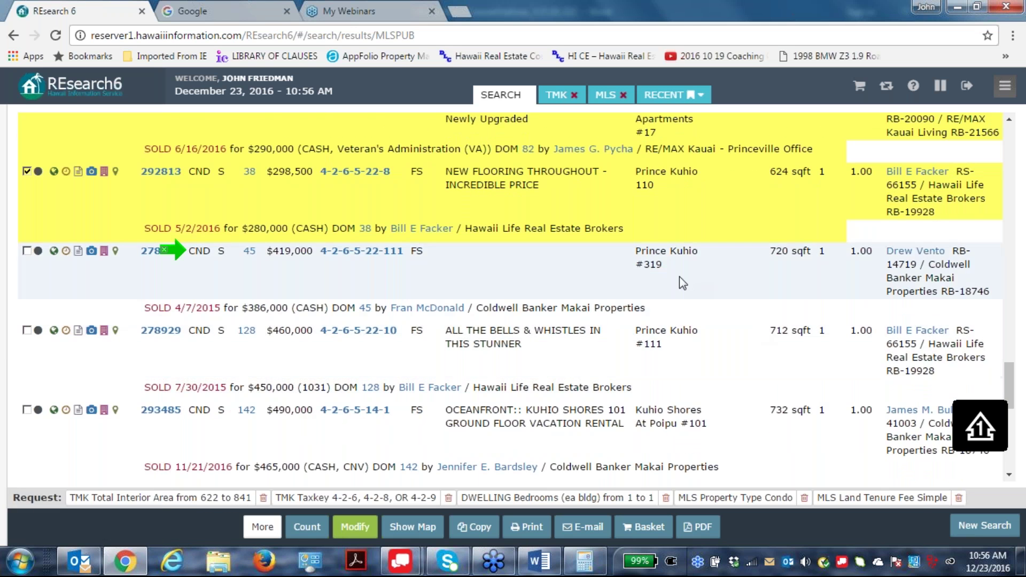
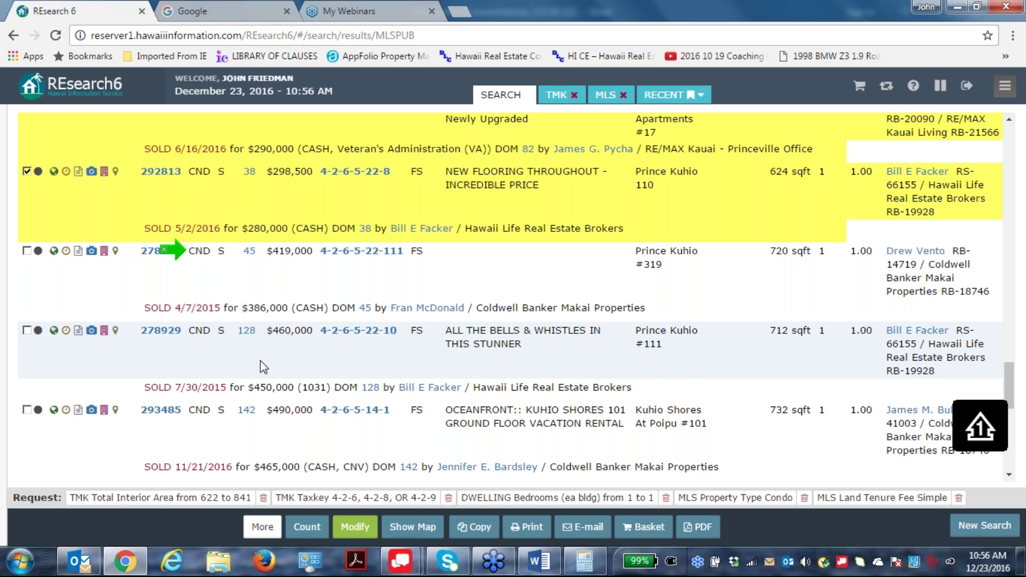
Scroll through the sold condos and tick listings 278929 and 293485 as comparables.
{"action": "scroll", "coordinate": [407, 383], "scroll_direction": "down", "scroll_amount": 1}
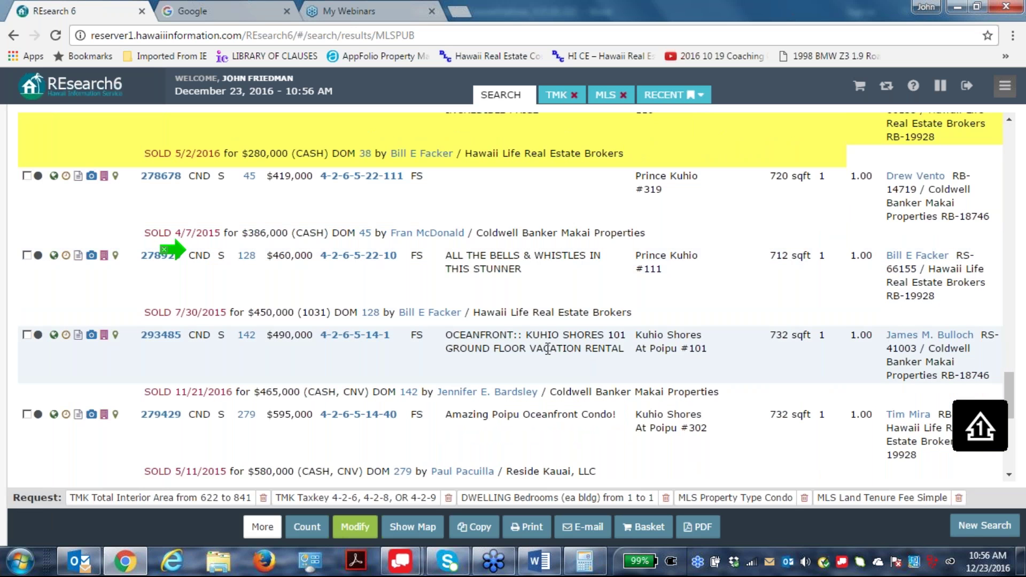
{"action": "scroll", "coordinate": [570, 347], "scroll_direction": "down", "scroll_amount": 1}
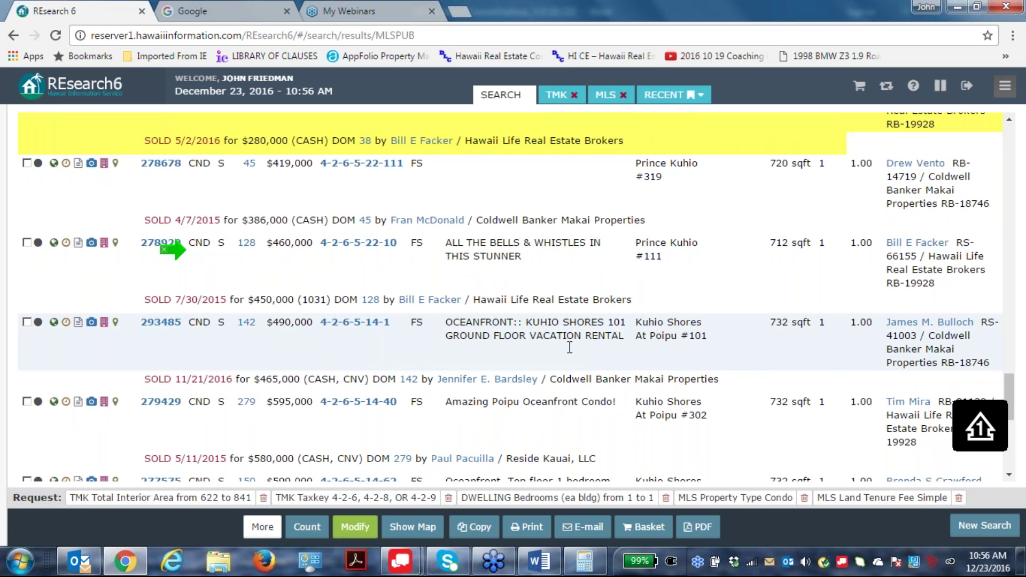
{"action": "scroll", "coordinate": [570, 347], "scroll_direction": "down", "scroll_amount": 1}
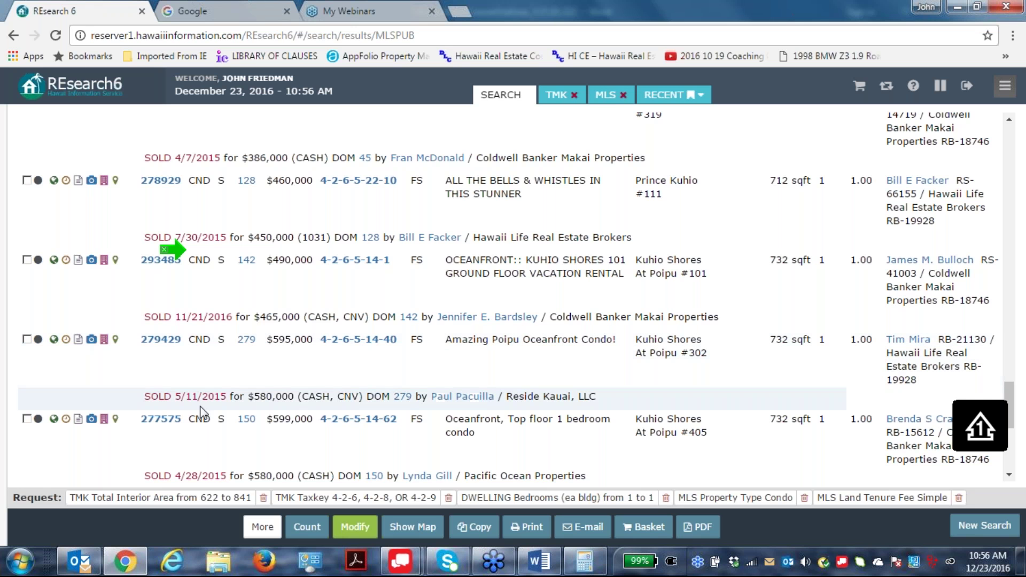
{"action": "scroll", "coordinate": [172, 248], "scroll_direction": "down", "scroll_amount": 2}
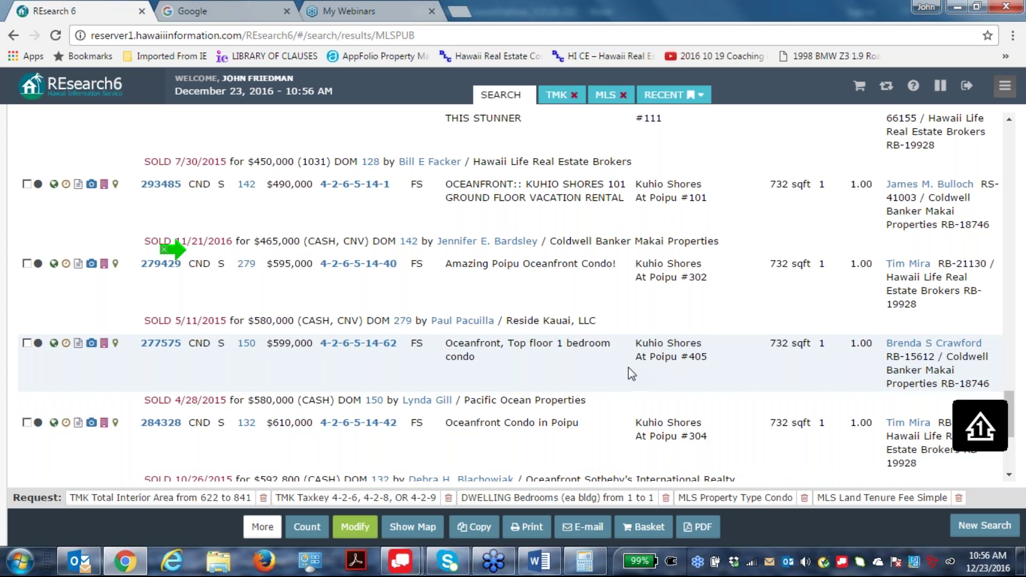
{"action": "scroll", "coordinate": [631, 373], "scroll_direction": "down", "scroll_amount": 1}
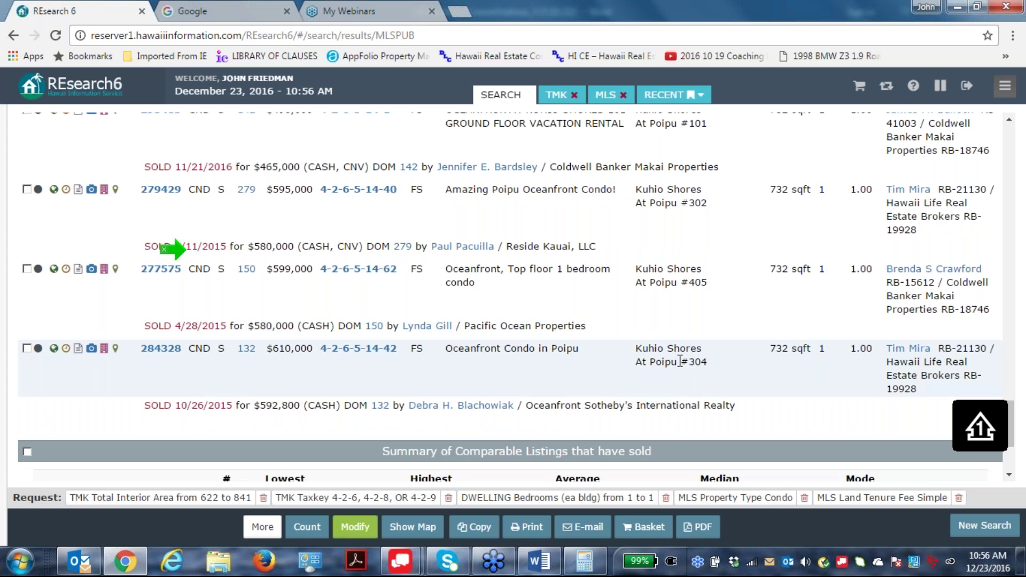
{"action": "scroll", "coordinate": [679, 361], "scroll_direction": "up", "scroll_amount": 1}
{"action": "scroll", "coordinate": [328, 218], "scroll_direction": "up", "scroll_amount": 1}
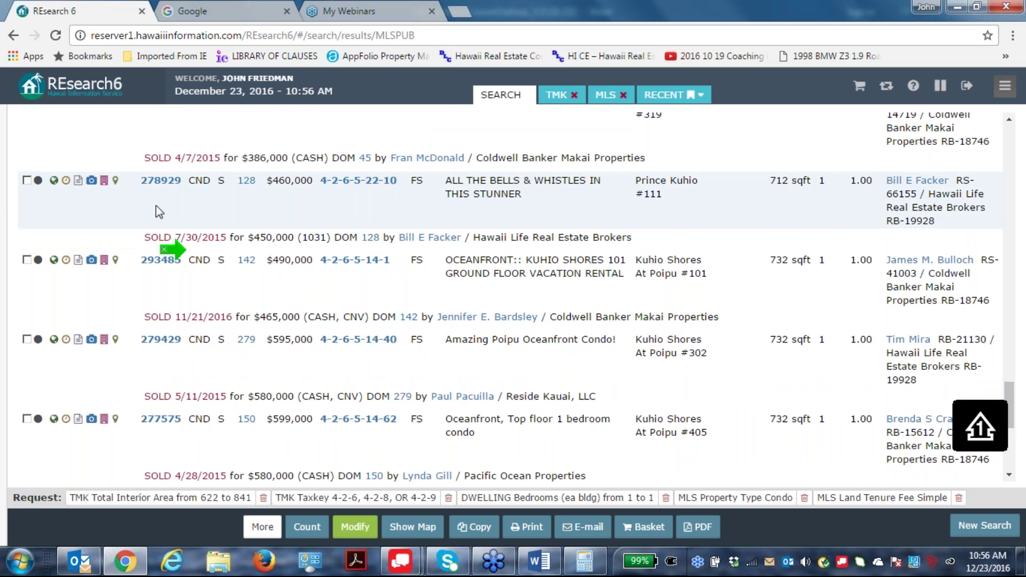
{"action": "left_click", "coordinate": [27, 180]}
{"action": "left_click", "coordinate": [26, 259]}
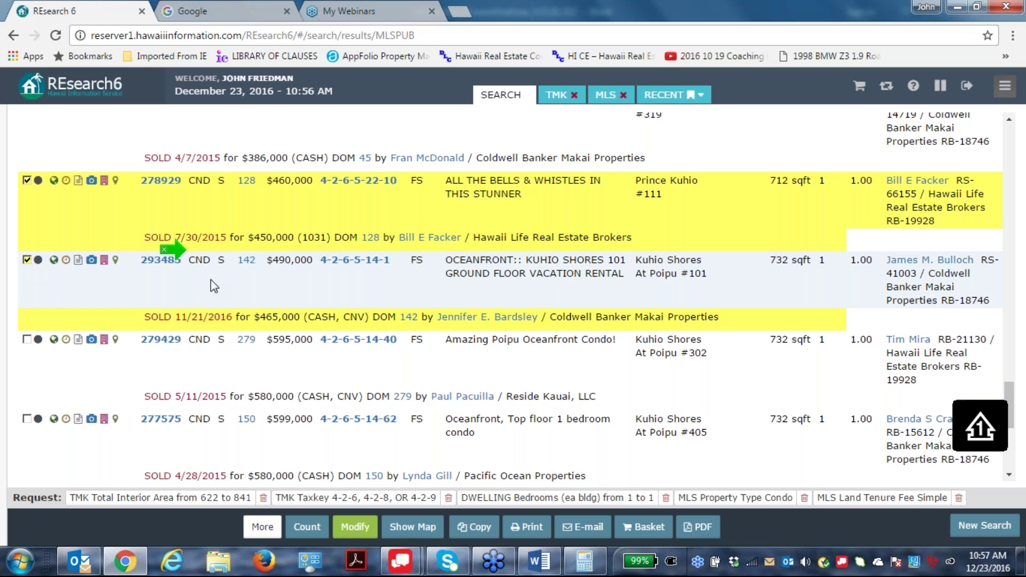
Tick listing 278678 as well, then scroll back through the checked results.
{"action": "scroll", "coordinate": [457, 250], "scroll_direction": "down", "scroll_amount": 2}
{"action": "scroll", "coordinate": [754, 270], "scroll_direction": "up", "scroll_amount": 3}
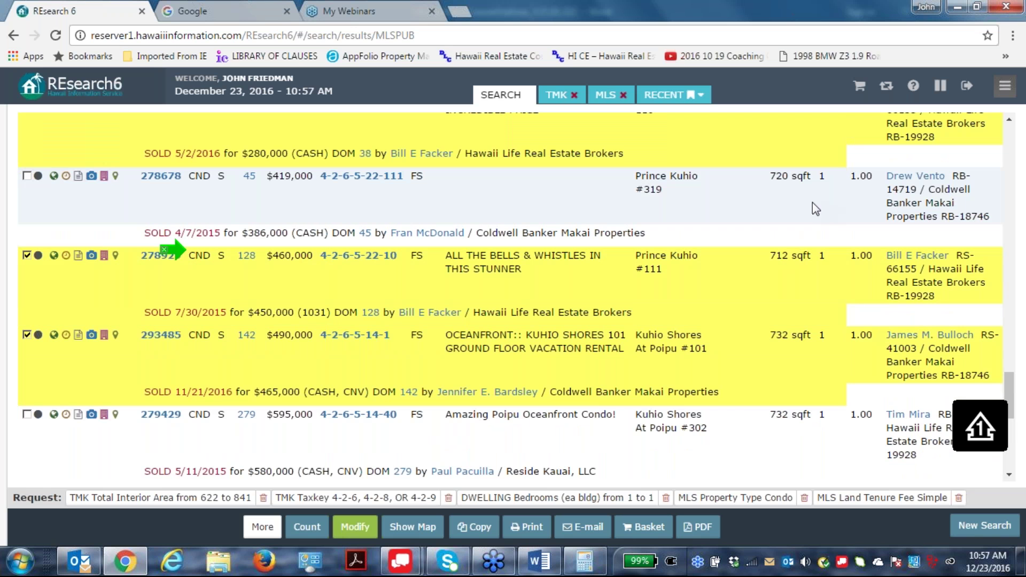
{"action": "left_click", "coordinate": [25, 176]}
{"action": "scroll", "coordinate": [398, 337], "scroll_direction": "down", "scroll_amount": 1}
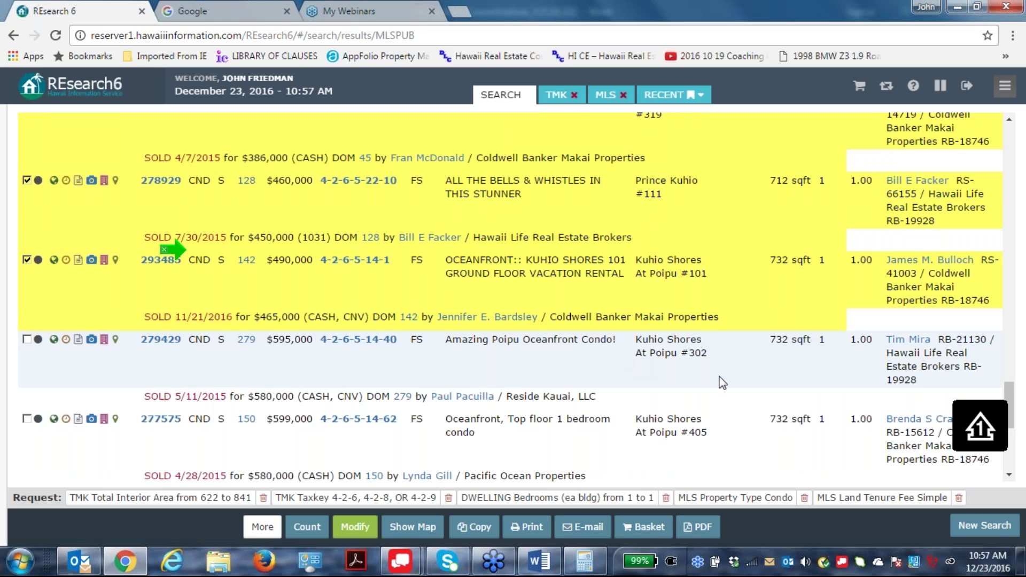
{"action": "scroll", "coordinate": [752, 374], "scroll_direction": "down", "scroll_amount": 2}
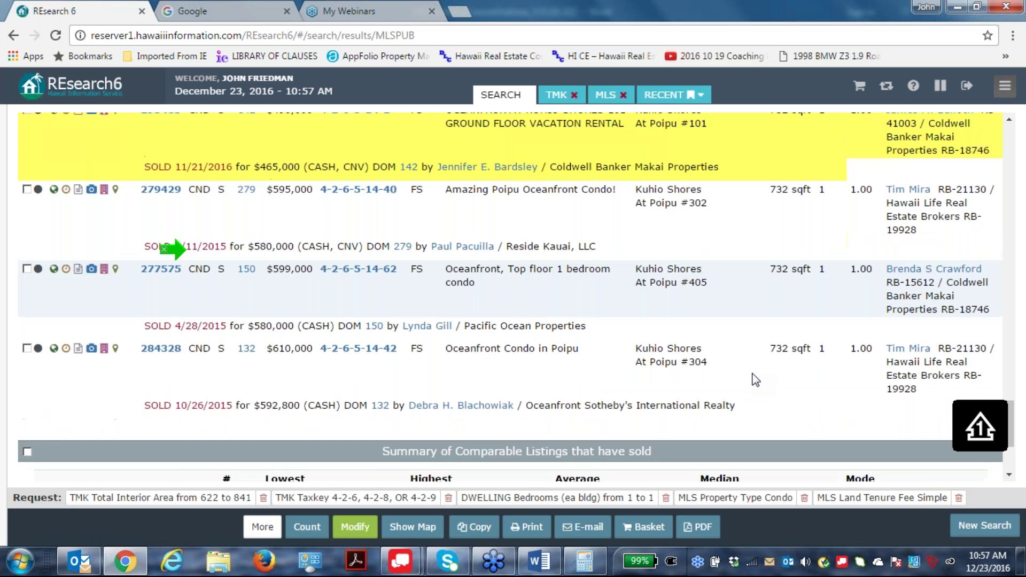
{"action": "scroll", "coordinate": [754, 379], "scroll_direction": "up", "scroll_amount": 2}
{"action": "scroll", "coordinate": [755, 380], "scroll_direction": "up", "scroll_amount": 4}
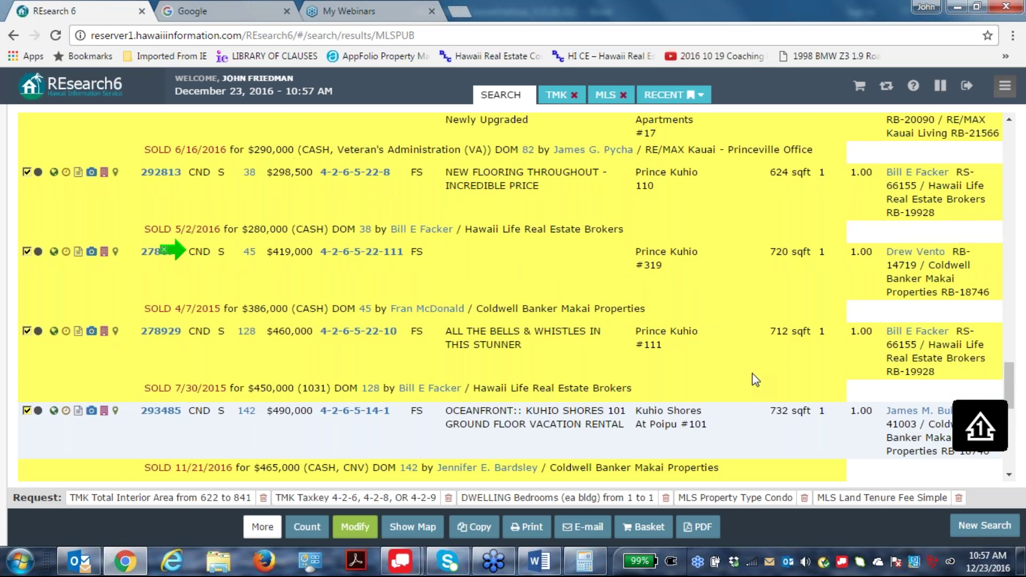
{"action": "scroll", "coordinate": [758, 382], "scroll_direction": "down", "scroll_amount": 4}
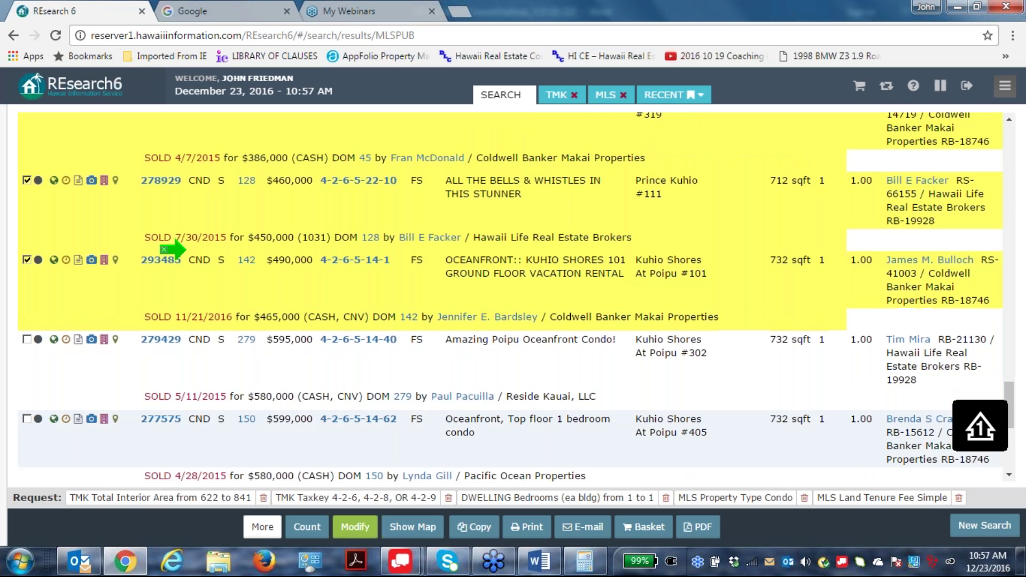
{"action": "scroll", "coordinate": [706, 454], "scroll_direction": "down", "scroll_amount": 1}
{"action": "scroll", "coordinate": [707, 454], "scroll_direction": "down", "scroll_amount": 1}
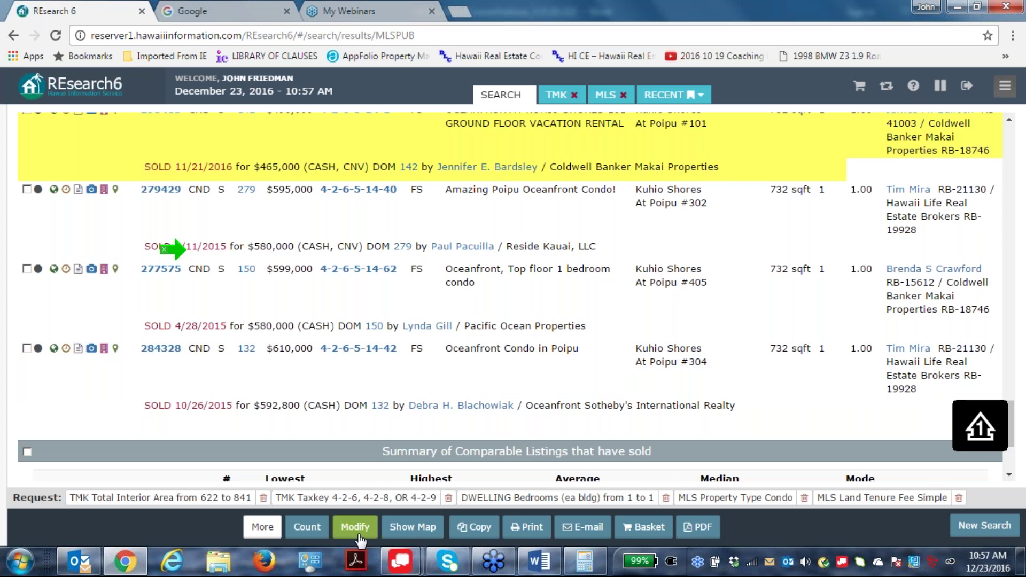
Remove taxkeys 4-2-8 and 4-2-9, keeping only 4-2-6, and rerun the search.
{"action": "left_click", "coordinate": [356, 527]}
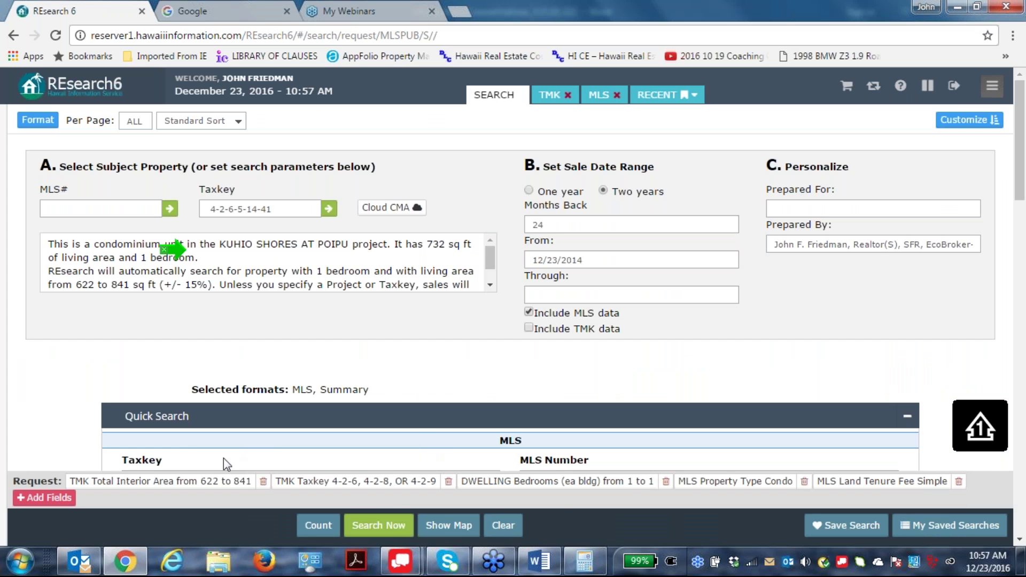
{"action": "left_click", "coordinate": [357, 482]}
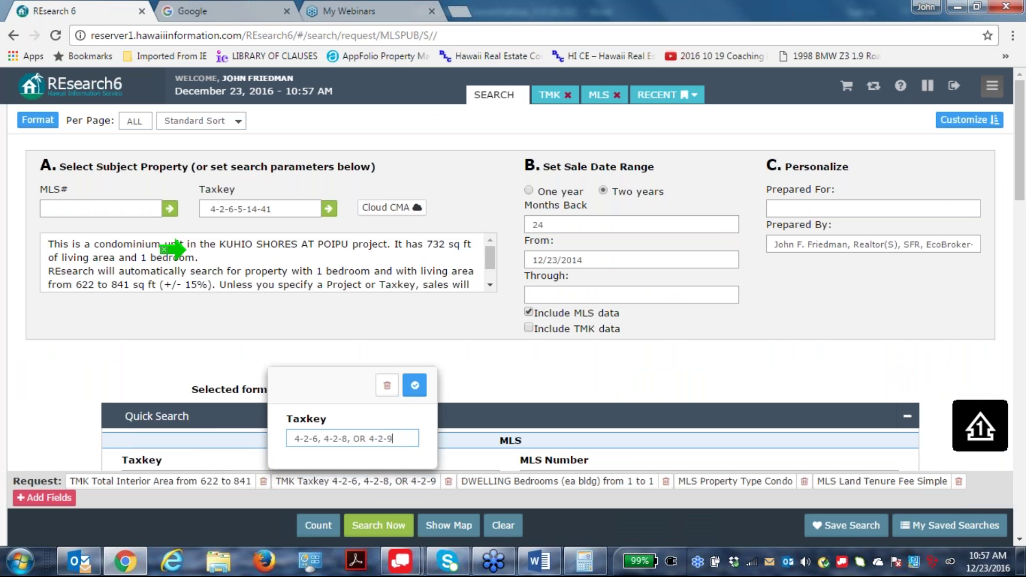
{"action": "key", "text": "BackSpace"}
{"action": "key", "text": "BackSpace"}
{"action": "key", "text": "BackSpace"}
{"action": "key", "text": "BackSpace"}
{"action": "key", "text": "BackSpace"}
{"action": "key", "text": "BackSpace"}
{"action": "key", "text": "BackSpace"}
{"action": "key", "text": "BackSpace"}
{"action": "key", "text": "BackSpace"}
{"action": "key", "text": "BackSpace"}
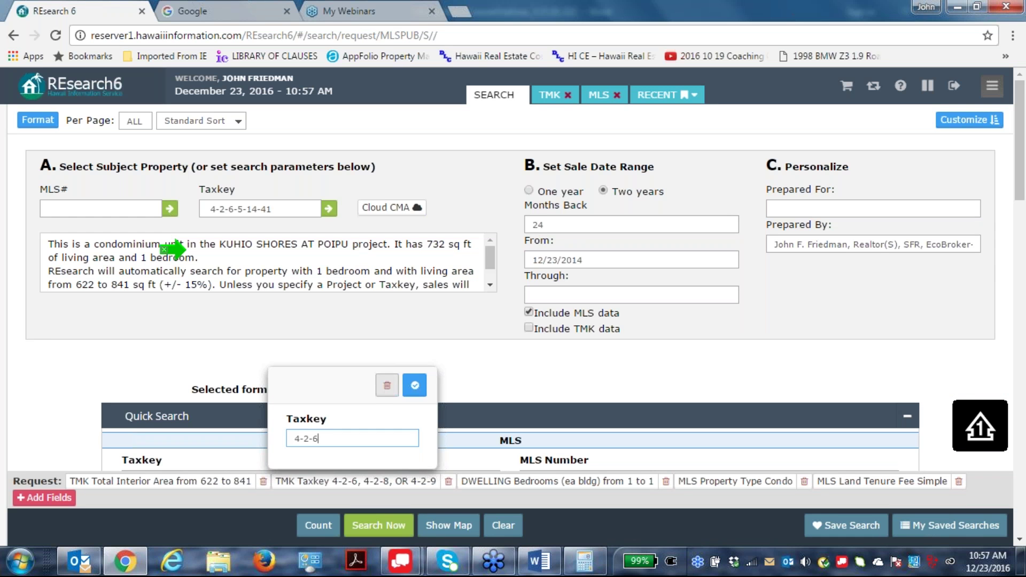
{"action": "left_click", "coordinate": [414, 384]}
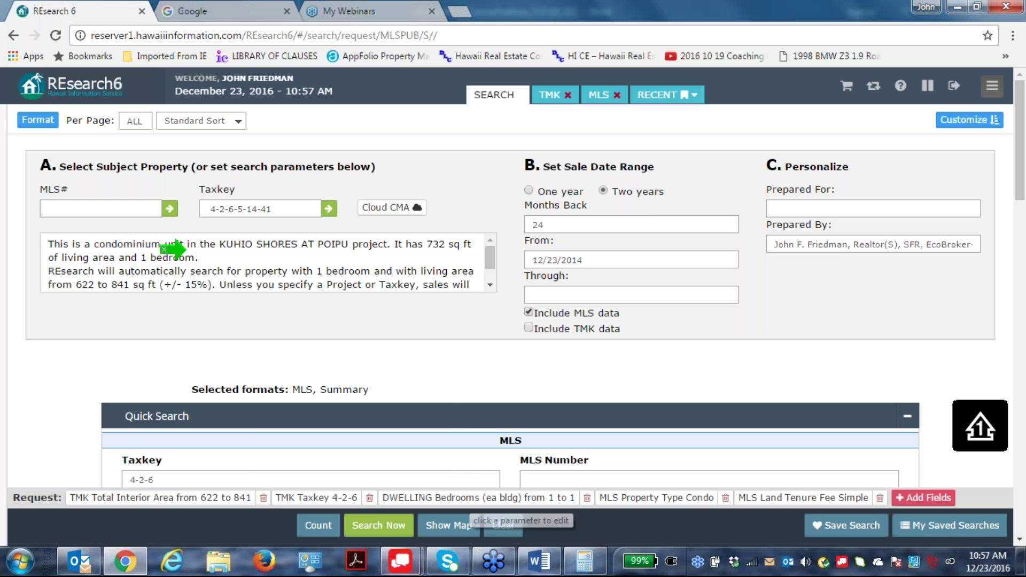
{"action": "left_click", "coordinate": [374, 525]}
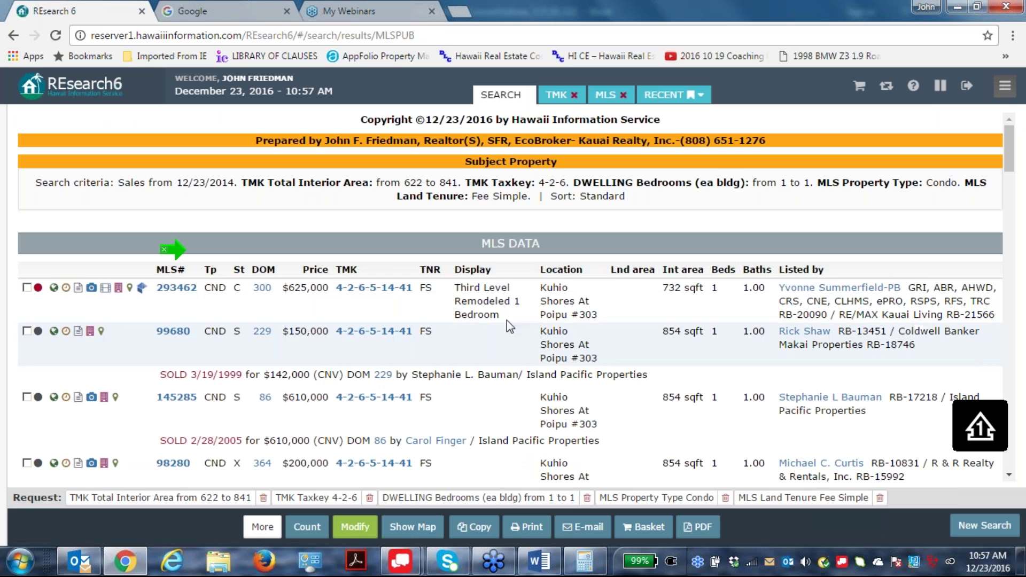
{"action": "scroll", "coordinate": [604, 309], "scroll_direction": "down", "scroll_amount": 1}
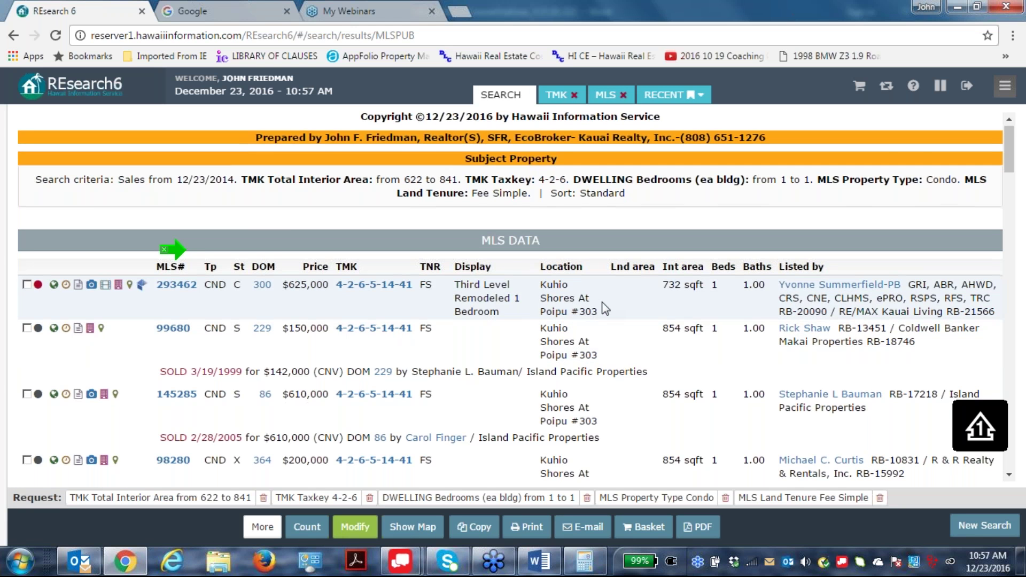
{"action": "scroll", "coordinate": [604, 308], "scroll_direction": "down", "scroll_amount": 15}
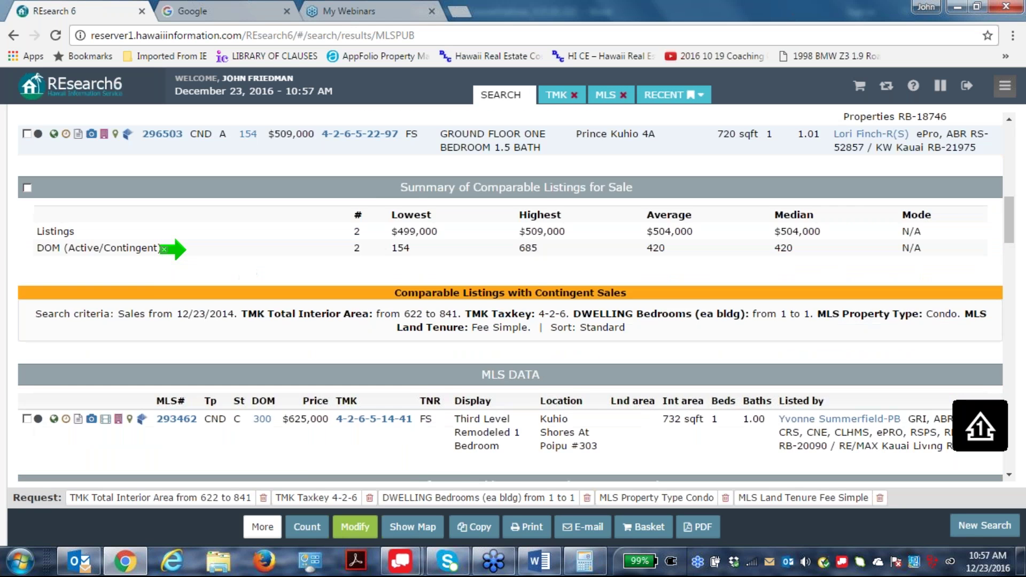
{"action": "scroll", "coordinate": [628, 319], "scroll_direction": "down", "scroll_amount": 10}
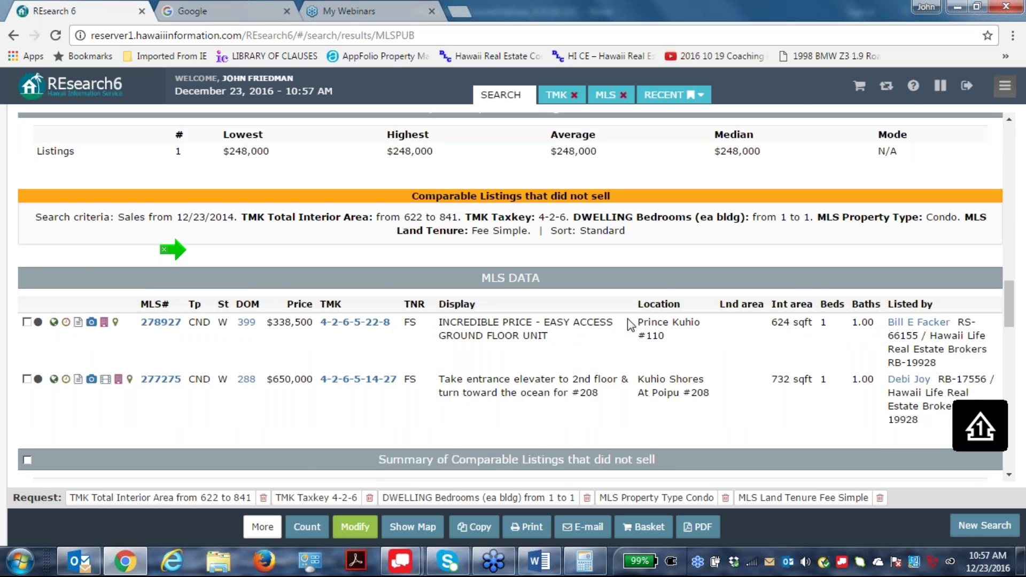
{"action": "scroll", "coordinate": [627, 318], "scroll_direction": "down", "scroll_amount": 10}
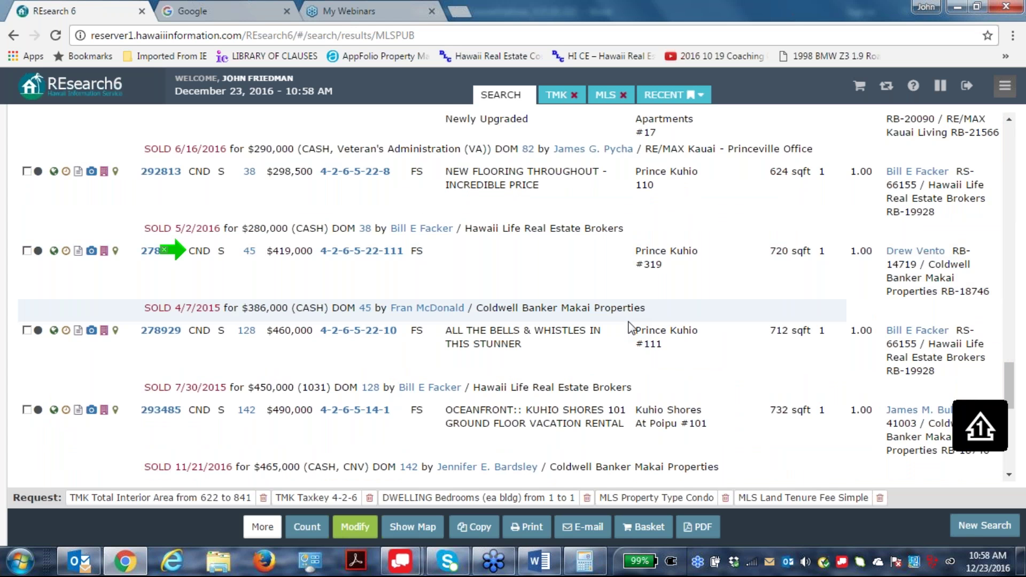
{"action": "scroll", "coordinate": [628, 321], "scroll_direction": "up", "scroll_amount": 5}
{"action": "scroll", "coordinate": [628, 323], "scroll_direction": "up", "scroll_amount": 1}
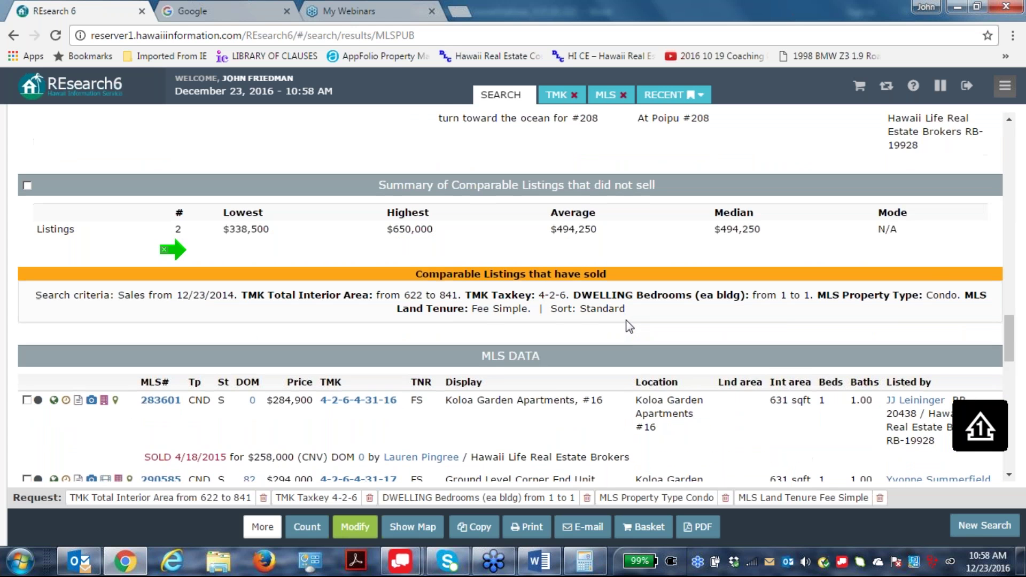
{"action": "scroll", "coordinate": [629, 325], "scroll_direction": "down", "scroll_amount": 2}
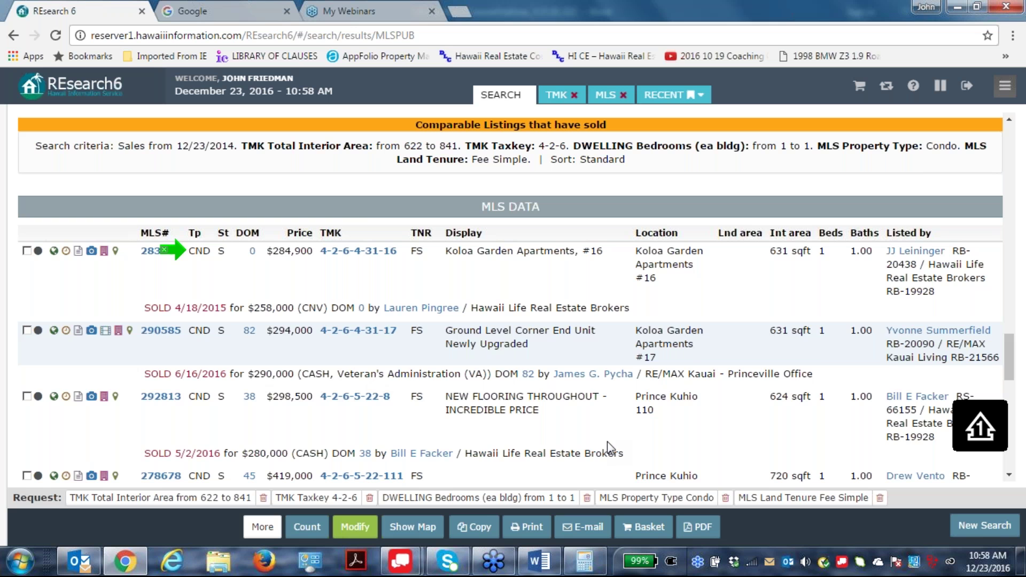
{"action": "left_click", "coordinate": [355, 527]}
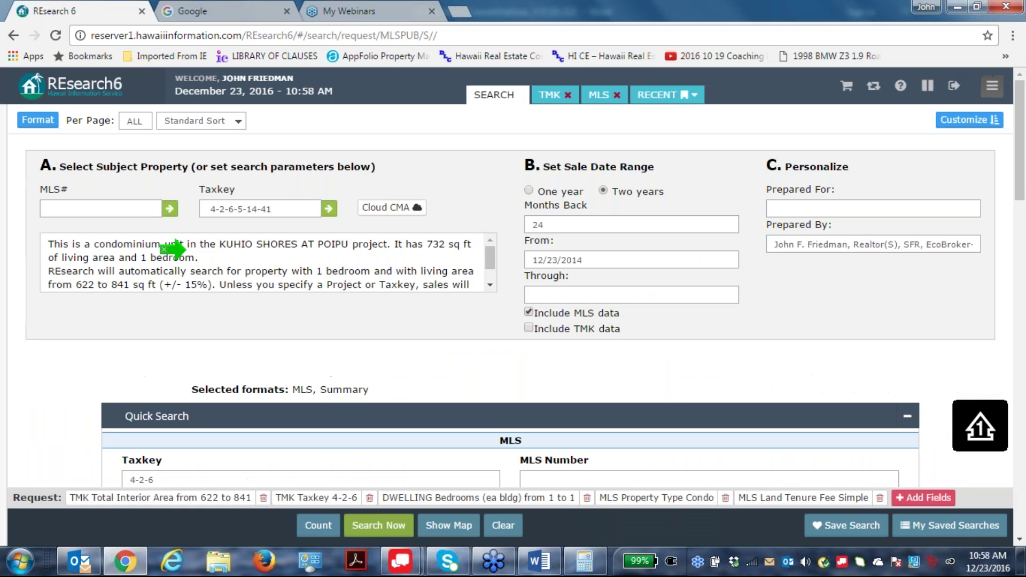
{"action": "scroll", "coordinate": [606, 327], "scroll_direction": "down", "scroll_amount": 10}
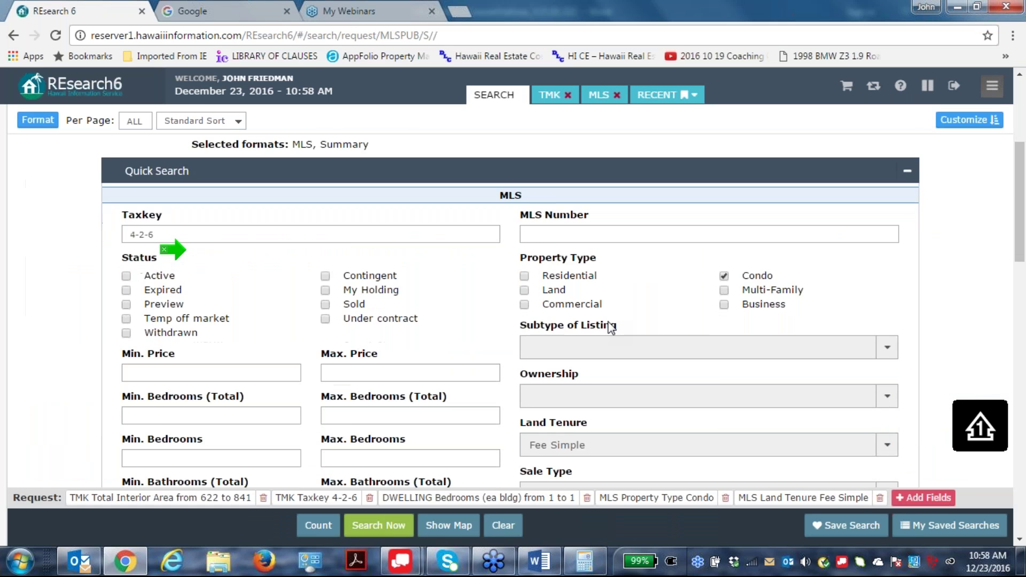
{"action": "left_click", "coordinate": [524, 295]}
{"action": "left_click", "coordinate": [381, 525]}
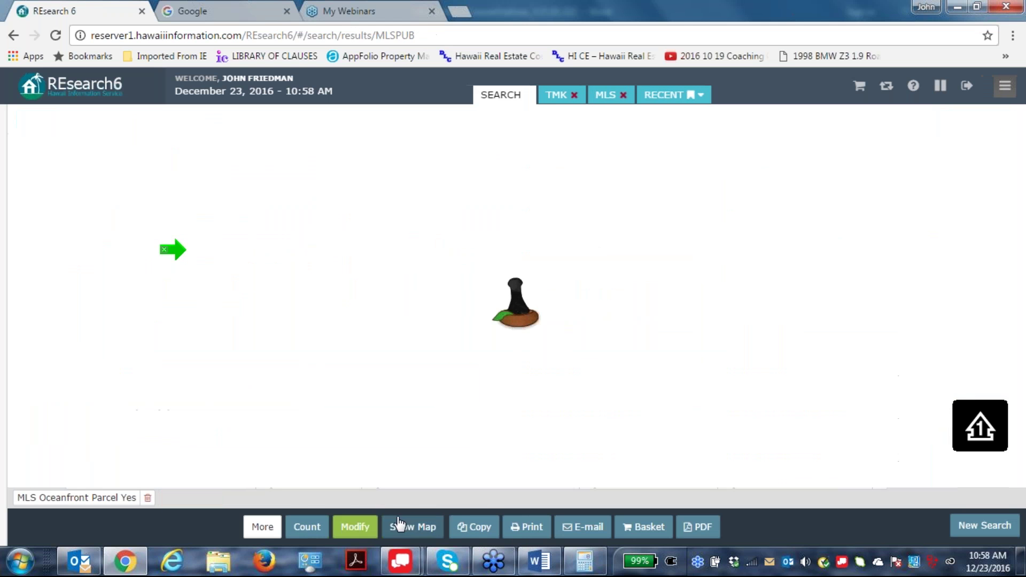
{"action": "scroll", "coordinate": [172, 249], "scroll_direction": "down", "scroll_amount": 8}
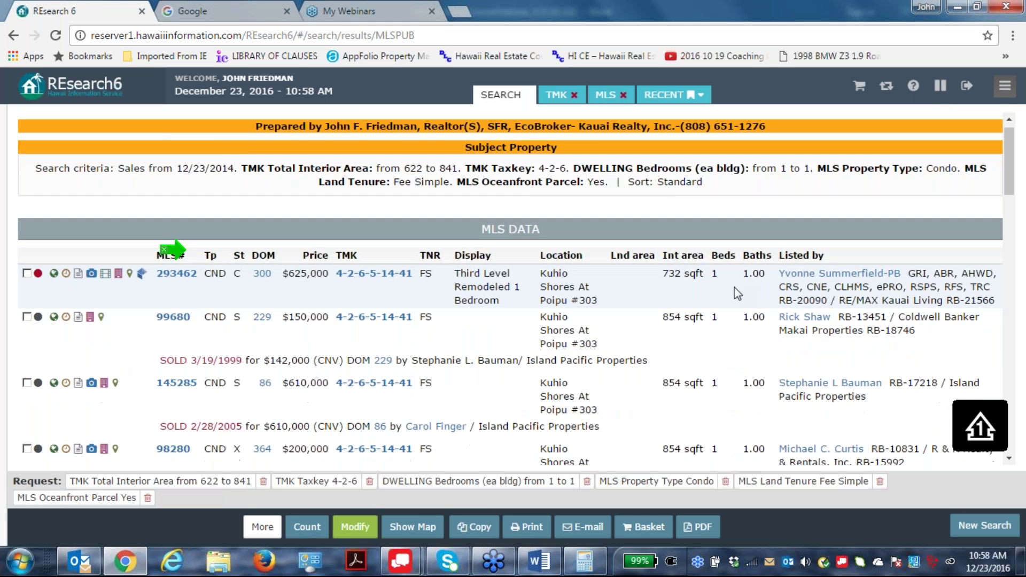
{"action": "scroll", "coordinate": [172, 249], "scroll_direction": "down", "scroll_amount": 10}
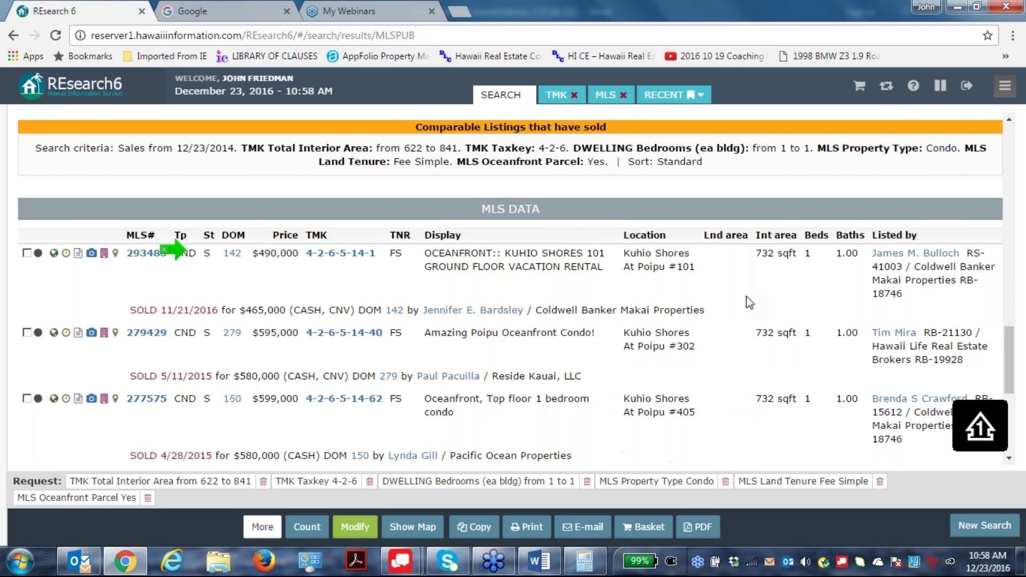
{"action": "scroll", "coordinate": [172, 249], "scroll_direction": "up", "scroll_amount": 5}
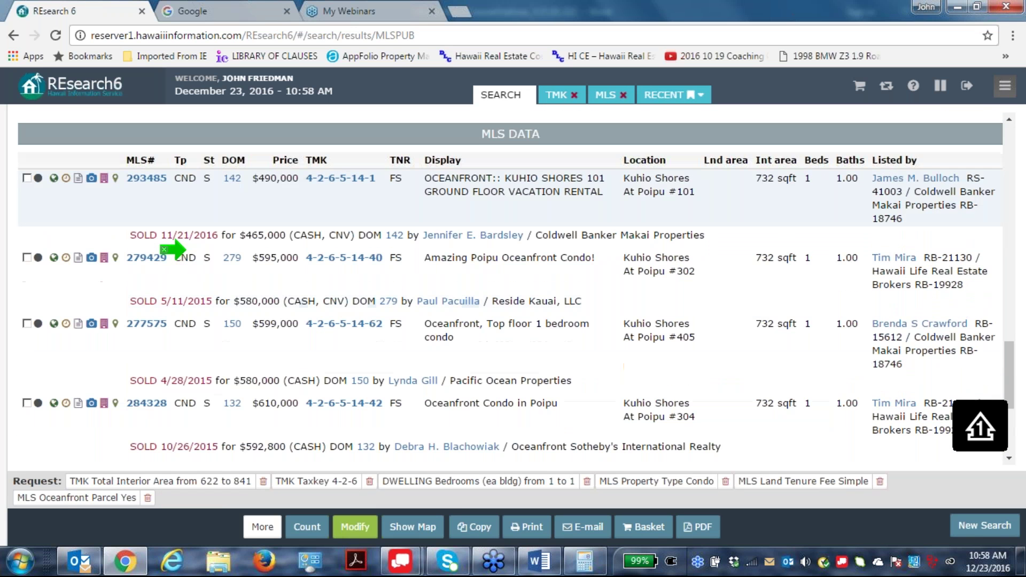
{"action": "scroll", "coordinate": [172, 249], "scroll_direction": "down", "scroll_amount": 2}
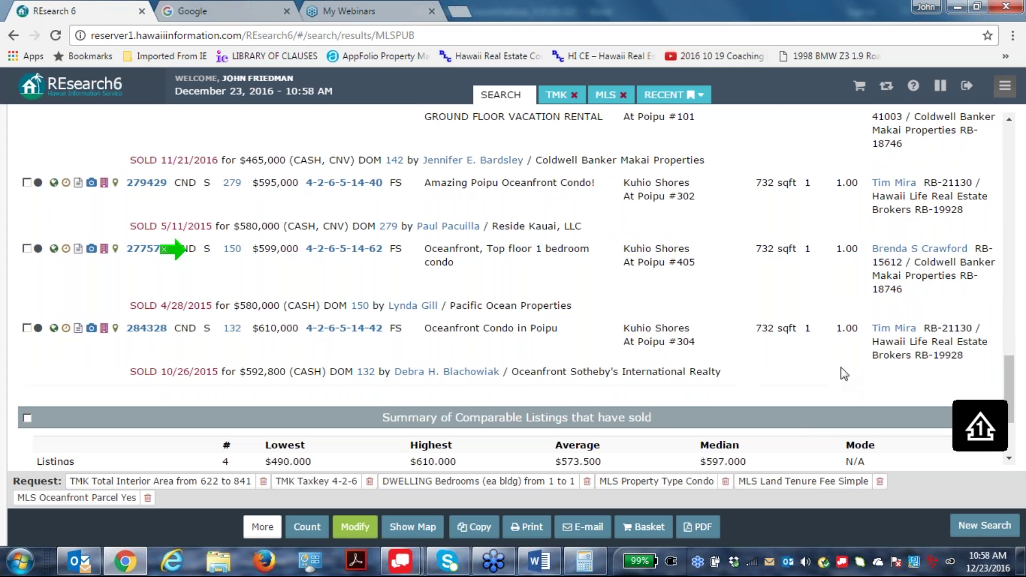
{"action": "scroll", "coordinate": [843, 374], "scroll_direction": "up", "scroll_amount": 2}
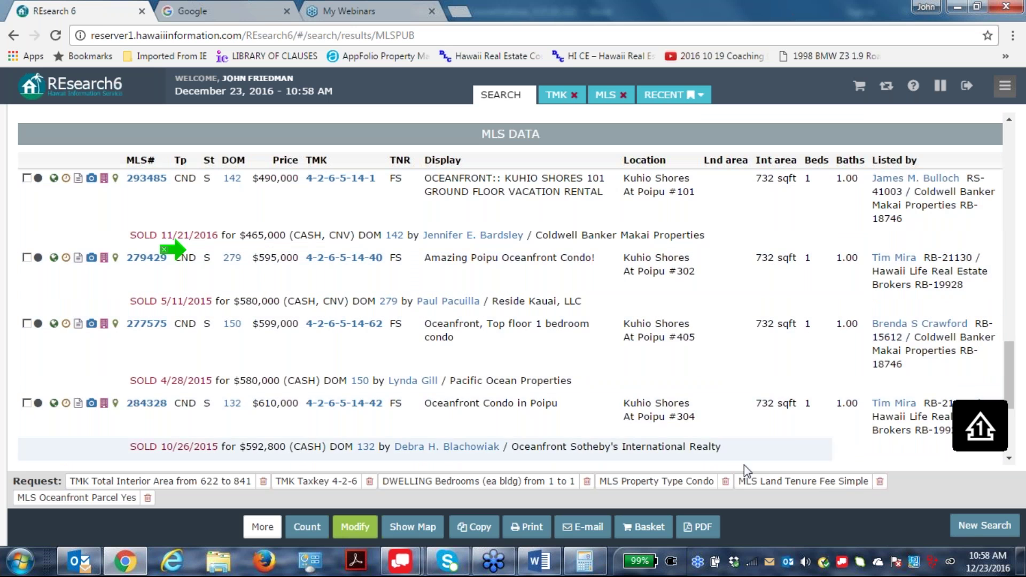
{"action": "scroll", "coordinate": [440, 269], "scroll_direction": "down", "scroll_amount": 1}
{"action": "scroll", "coordinate": [438, 265], "scroll_direction": "down", "scroll_amount": 4}
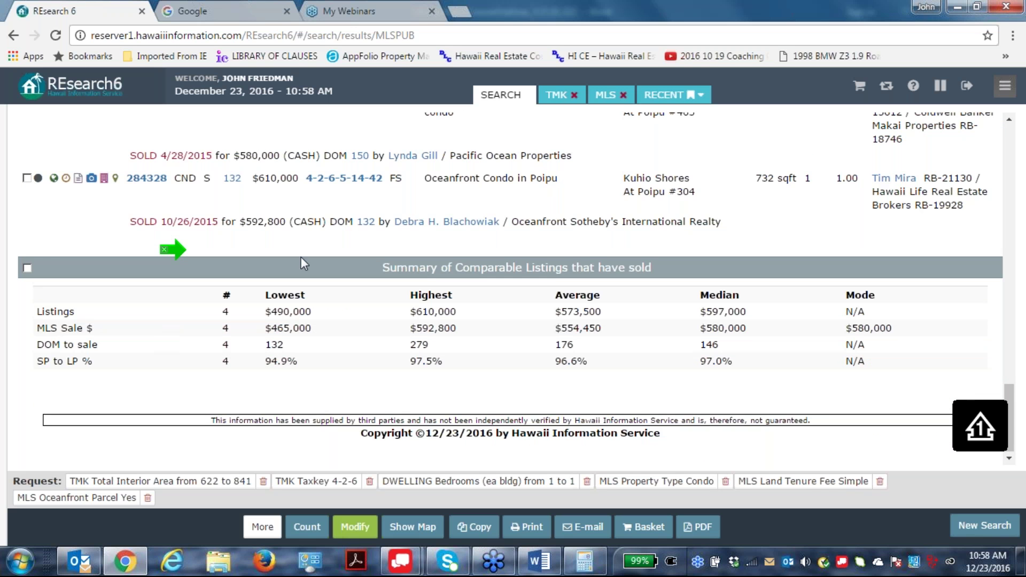
{"action": "scroll", "coordinate": [160, 337], "scroll_direction": "up", "scroll_amount": 3}
{"action": "scroll", "coordinate": [171, 250], "scroll_direction": "up", "scroll_amount": 2}
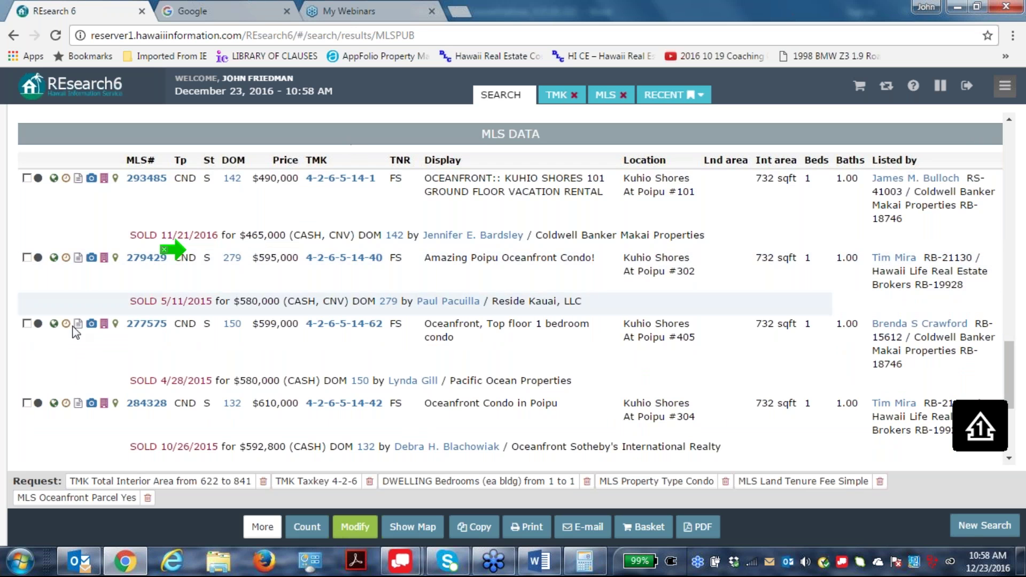
{"action": "scroll", "coordinate": [713, 342], "scroll_direction": "down", "scroll_amount": 1}
{"action": "scroll", "coordinate": [713, 342], "scroll_direction": "down", "scroll_amount": 5}
{"action": "scroll", "coordinate": [713, 342], "scroll_direction": "up", "scroll_amount": 12}
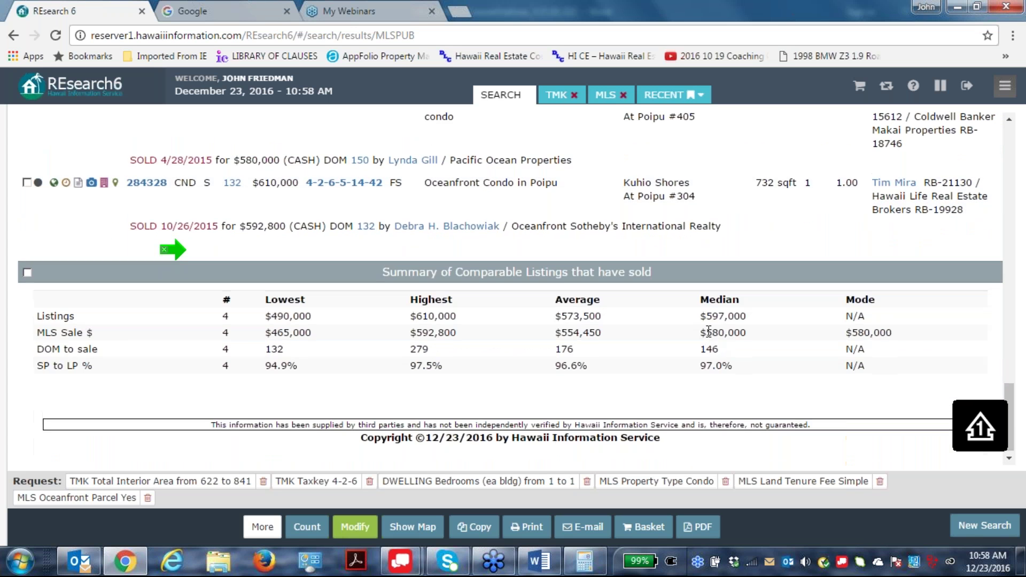
{"action": "scroll", "coordinate": [174, 249], "scroll_direction": "up", "scroll_amount": 15}
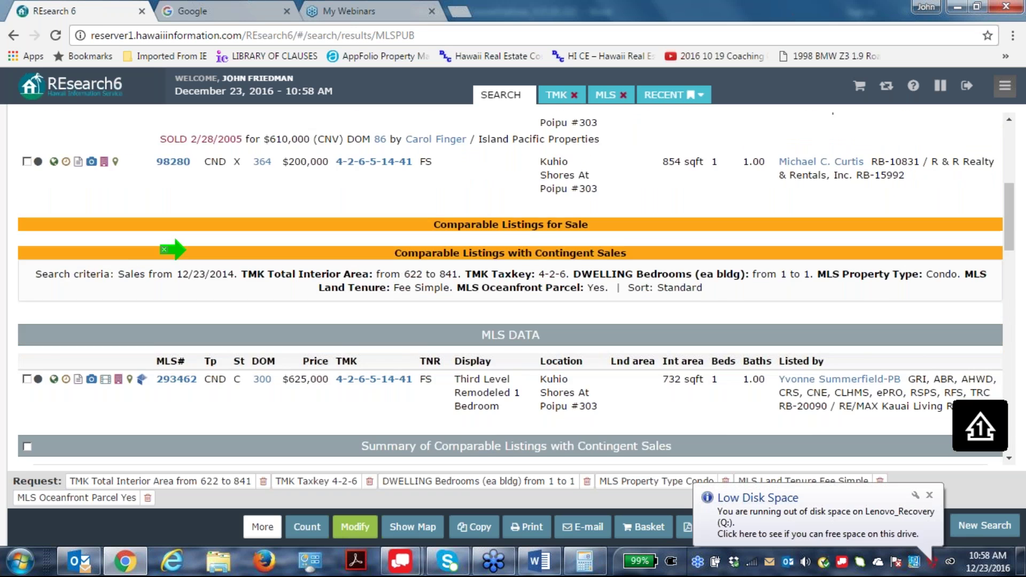
{"action": "scroll", "coordinate": [711, 351], "scroll_direction": "down", "scroll_amount": 8}
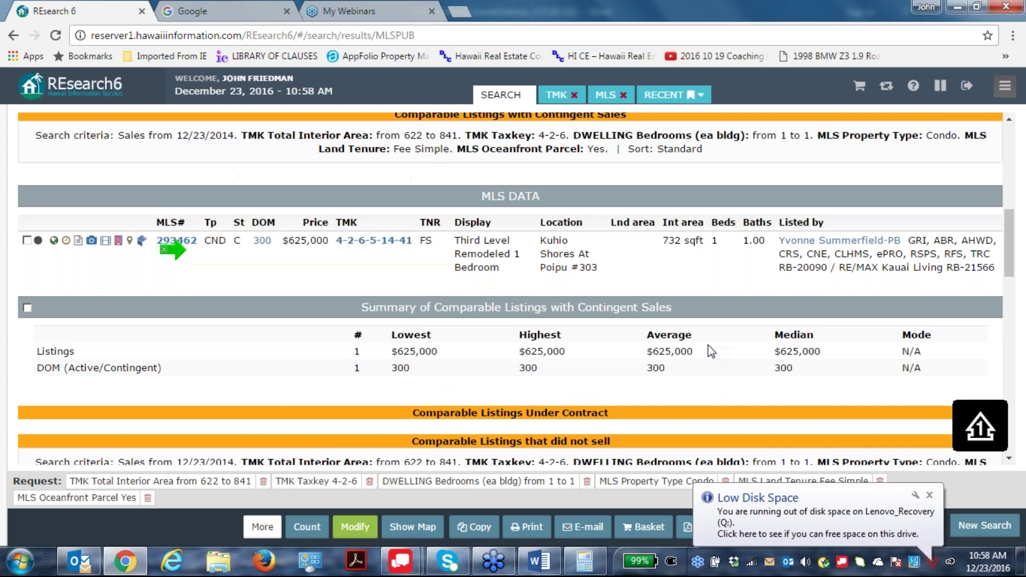
{"action": "scroll", "coordinate": [711, 351], "scroll_direction": "down", "scroll_amount": 10}
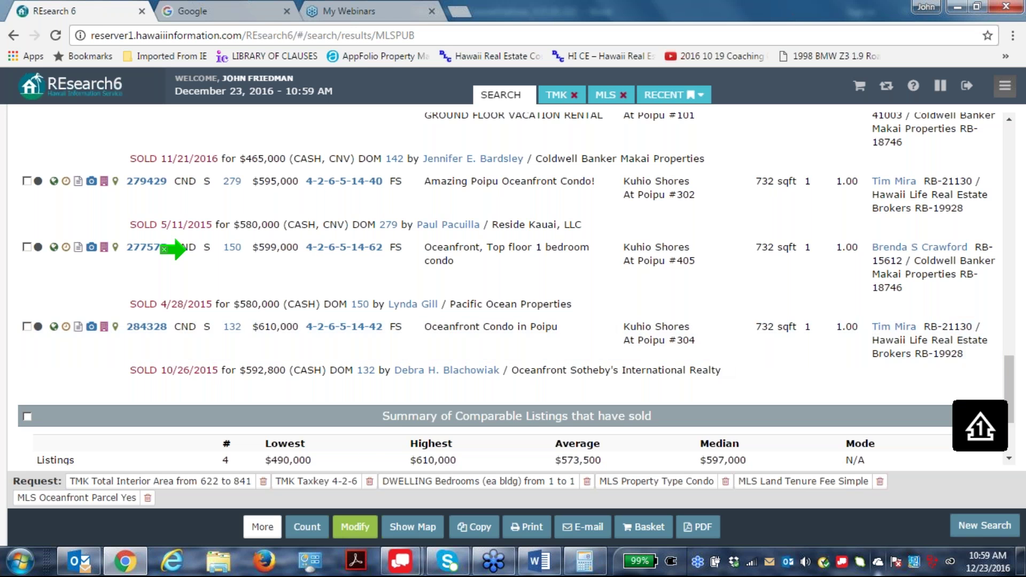
Clear the criteria, reload the recent Kuhio Shores at Poipu search, and return to its form.
{"action": "left_click", "coordinate": [361, 525]}
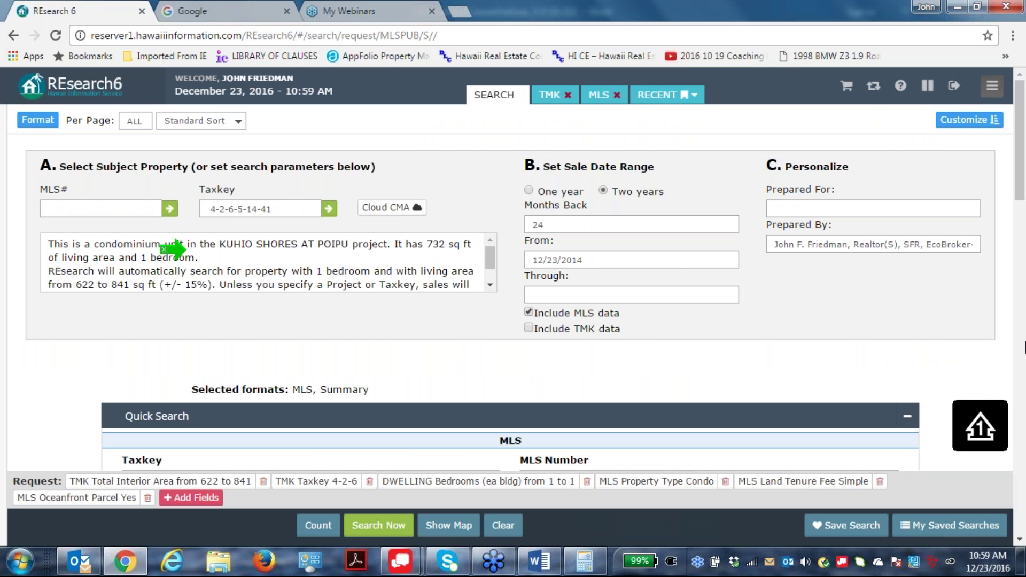
{"action": "scroll", "coordinate": [1024, 295], "scroll_direction": "down", "scroll_amount": 1}
{"action": "scroll", "coordinate": [1024, 296], "scroll_direction": "down", "scroll_amount": 6}
{"action": "scroll", "coordinate": [1024, 299], "scroll_direction": "up", "scroll_amount": 7}
{"action": "left_click", "coordinate": [502, 525]}
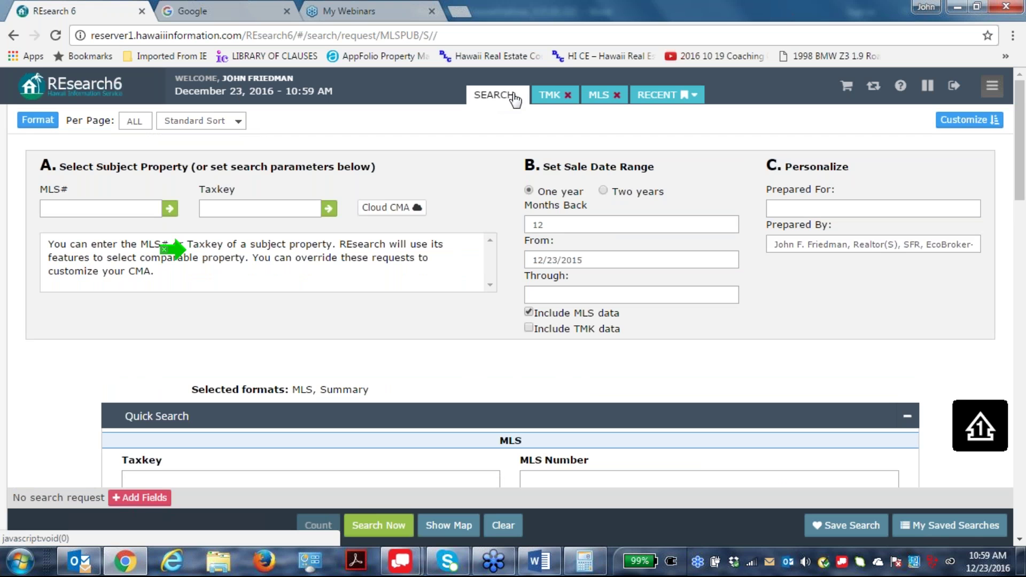
{"action": "left_click", "coordinate": [694, 96]}
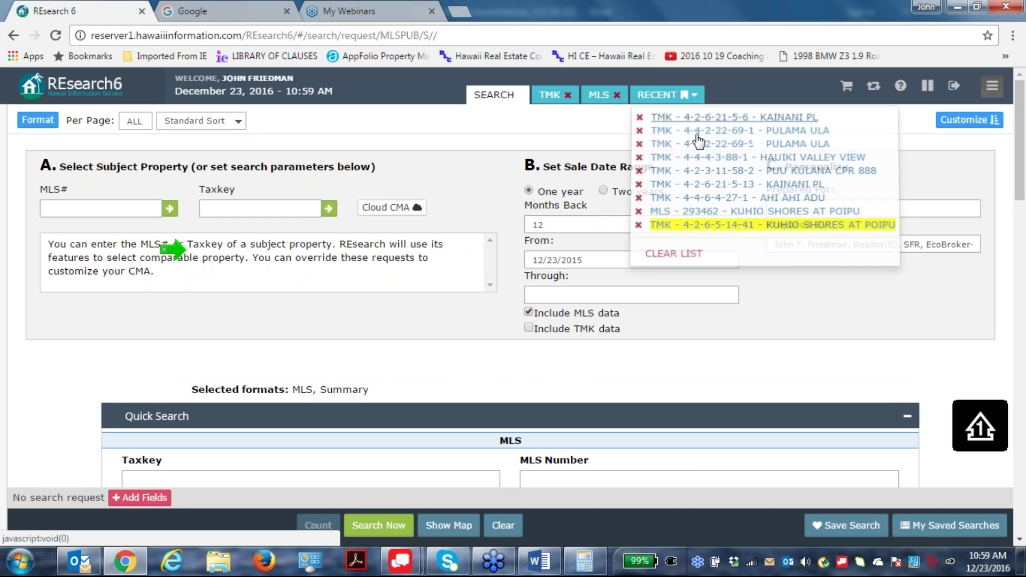
{"action": "left_click", "coordinate": [719, 222]}
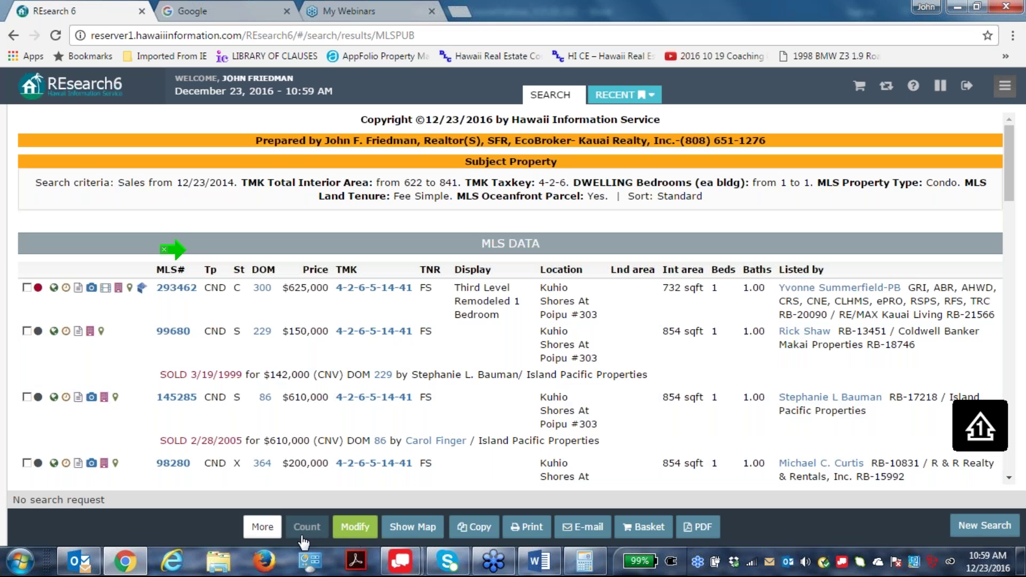
{"action": "left_click", "coordinate": [356, 529]}
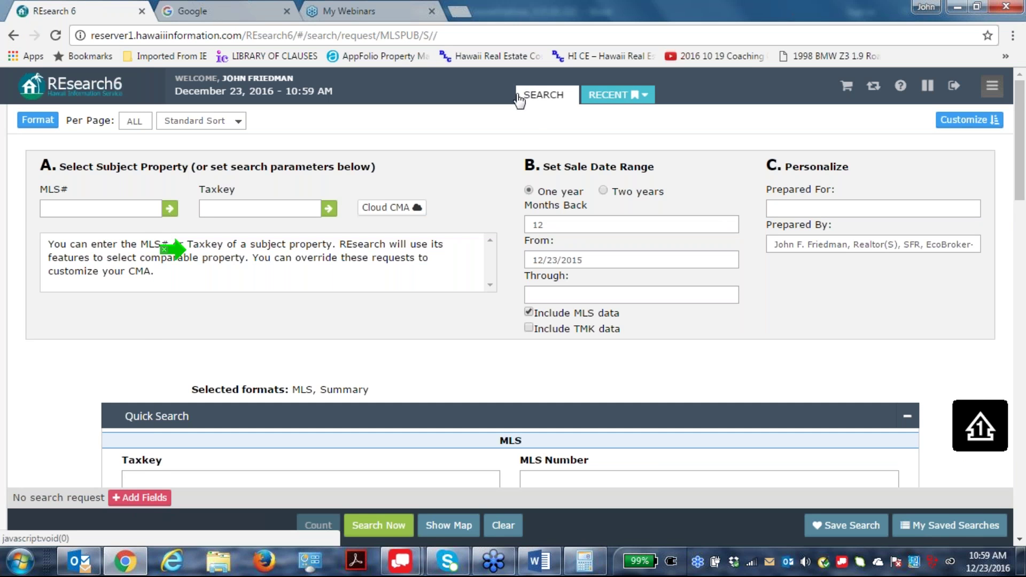
Start a listings search limited to taxkey 4-5-4, Active status and Residential type.
{"action": "mouse_move", "coordinate": [60, 278]}
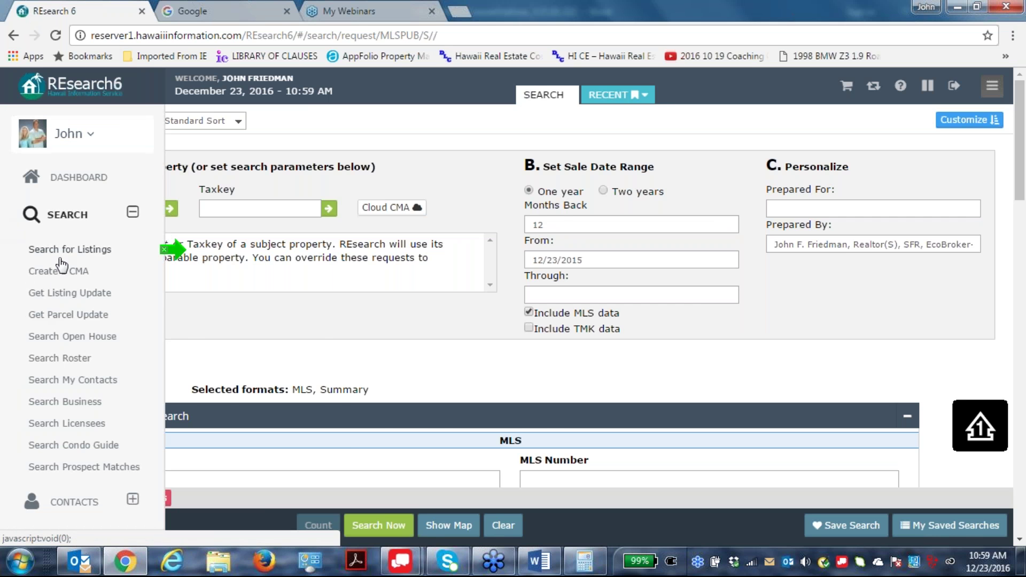
{"action": "left_click", "coordinate": [63, 253]}
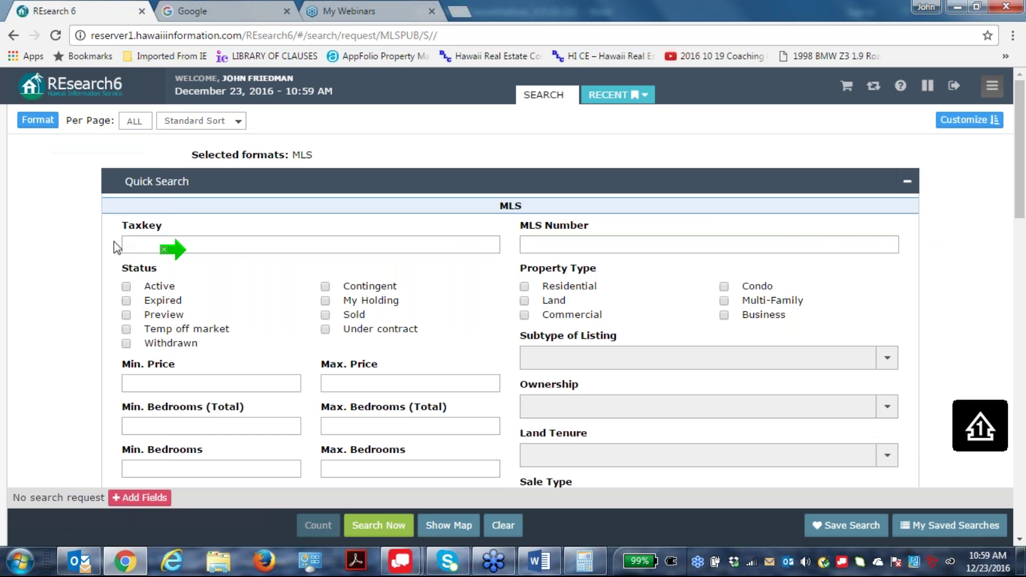
{"action": "left_click", "coordinate": [146, 243]}
{"action": "type", "text": "4-"}
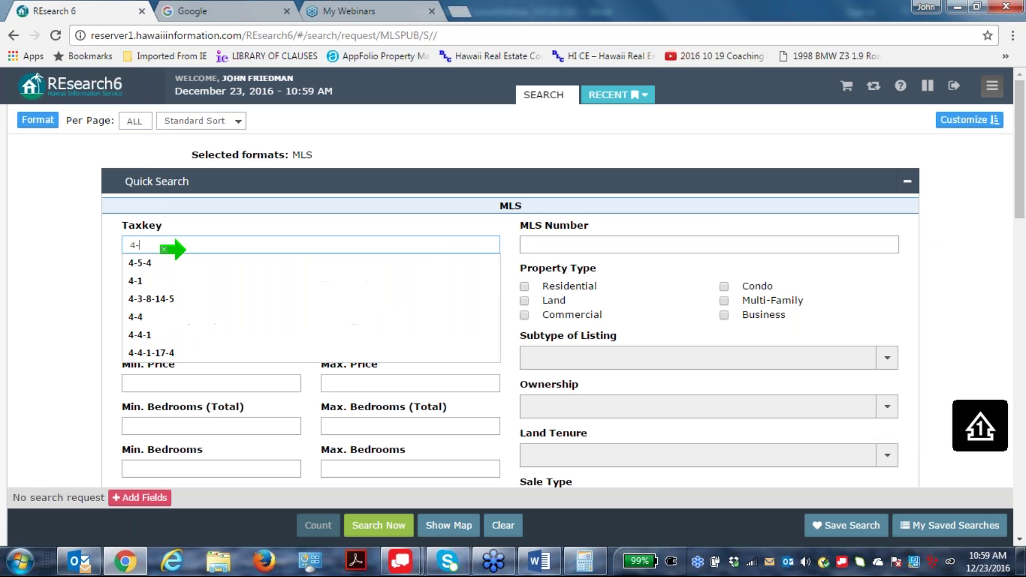
{"action": "type", "text": "5-4"}
{"action": "left_click", "coordinate": [152, 261]}
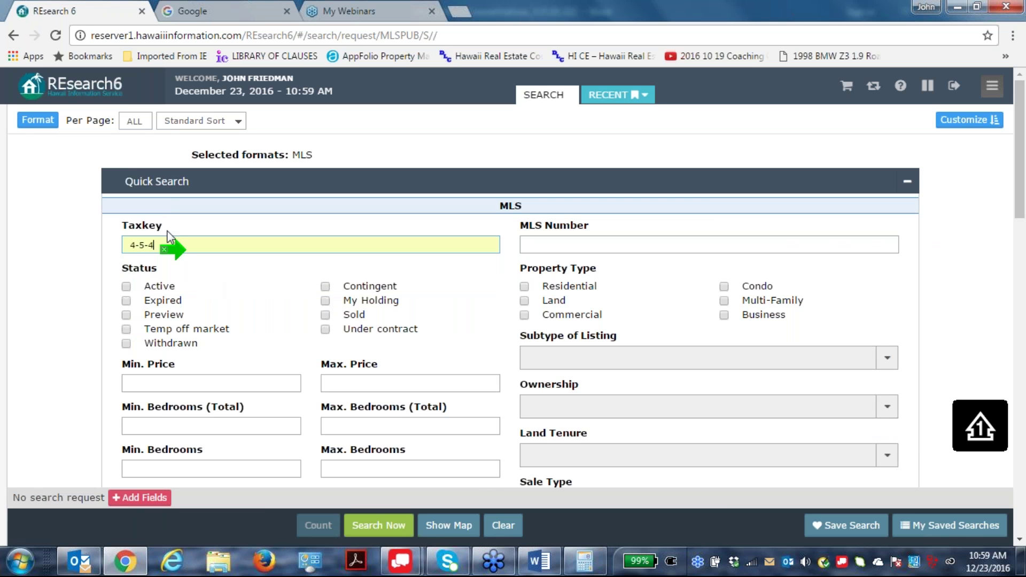
{"action": "left_click", "coordinate": [126, 286]}
{"action": "left_click", "coordinate": [524, 287]}
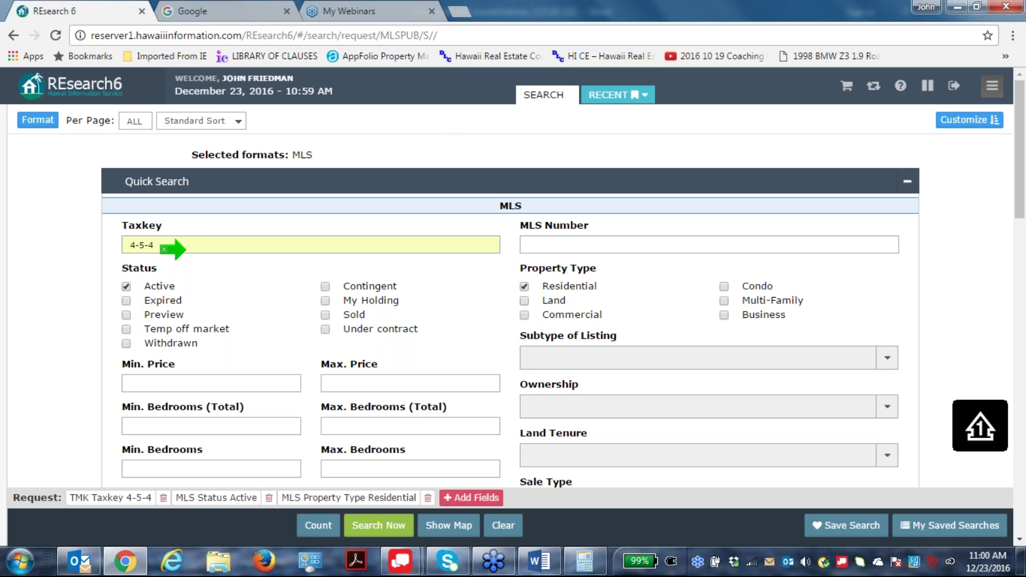
Set the price range to 1000,000–1300,000 and count the matches (9).
{"action": "left_click", "coordinate": [331, 376]}
{"action": "type", "text": "1300,000"}
{"action": "left_click", "coordinate": [651, 299]}
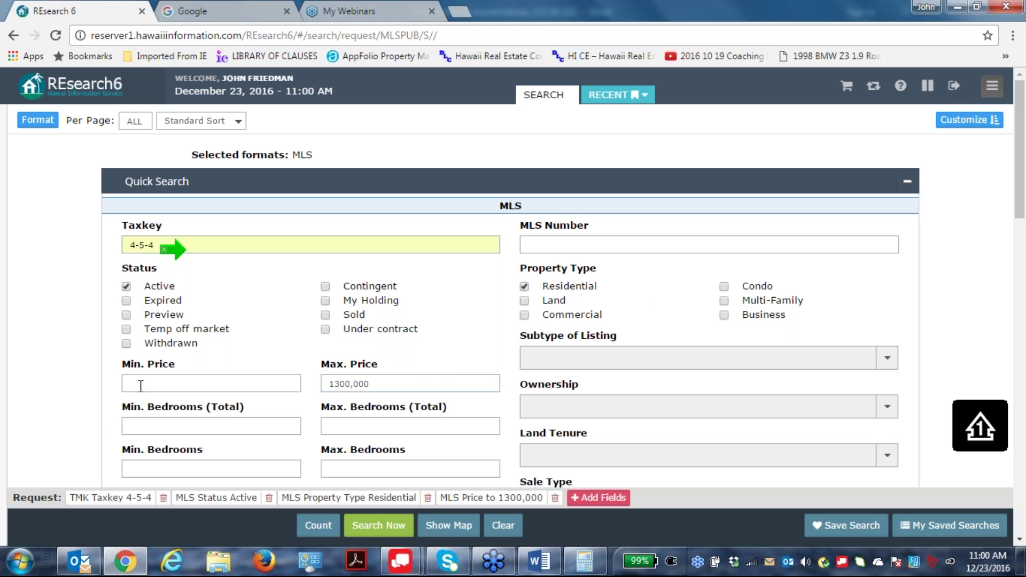
{"action": "type", "text": "100,000"}
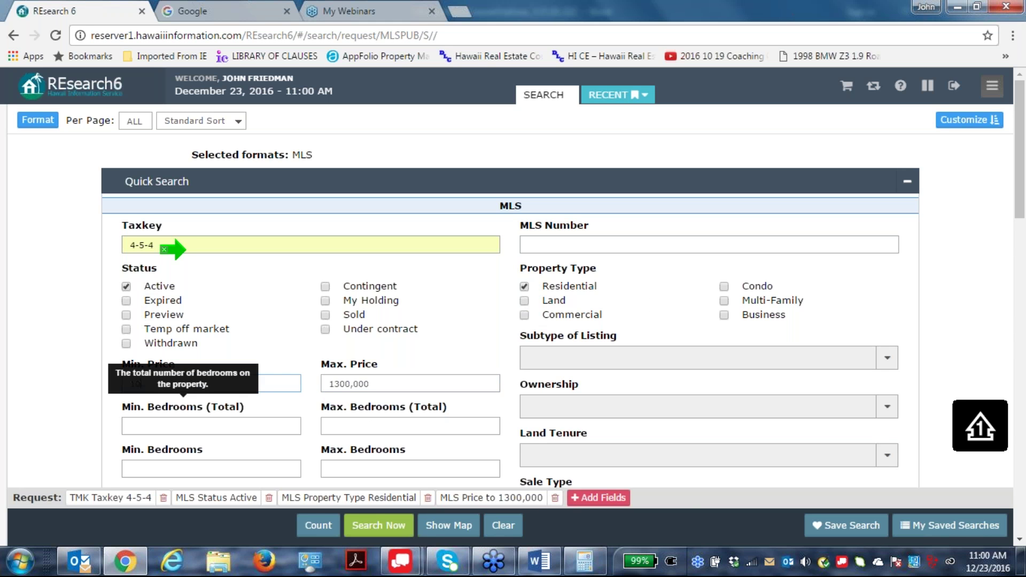
{"action": "left_click", "coordinate": [711, 266]}
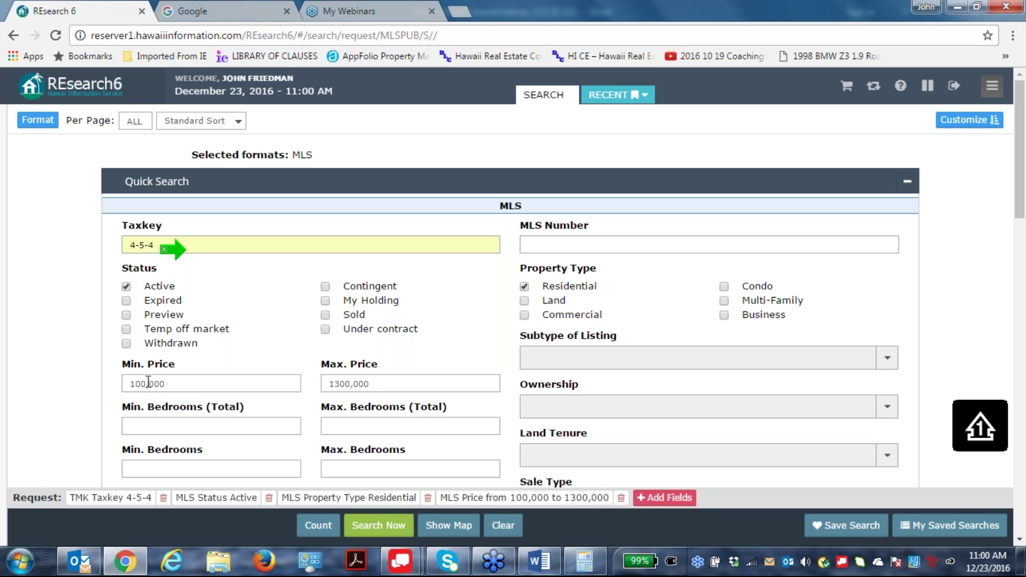
{"action": "left_click", "coordinate": [162, 384]}
{"action": "left_click", "coordinate": [708, 268]}
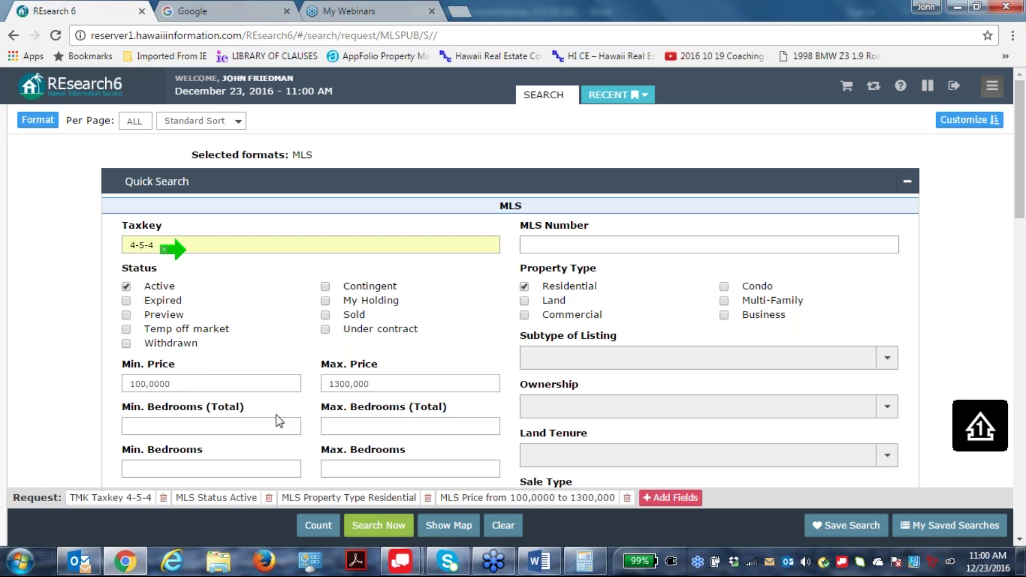
{"action": "double_click", "coordinate": [175, 385]}
{"action": "mouse_move", "coordinate": [7, 434]}
{"action": "type", "text": "1000"}
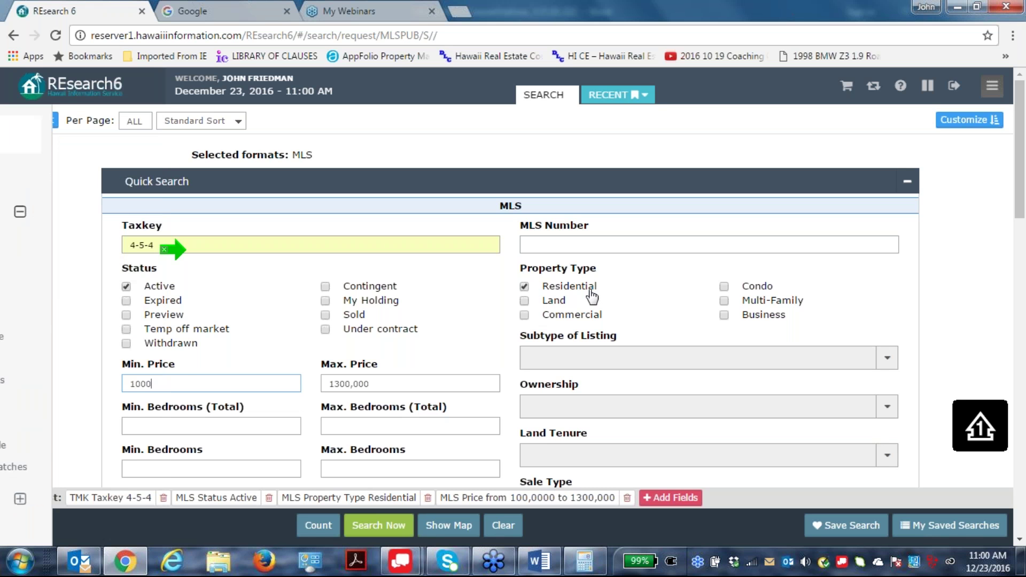
{"action": "type", "text": ",000"}
{"action": "left_click", "coordinate": [389, 525]}
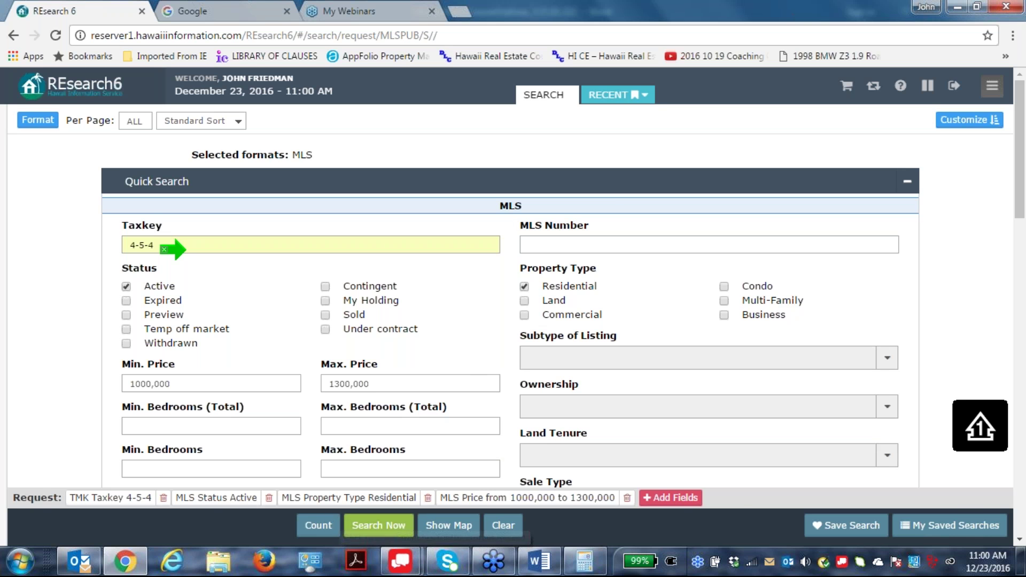
{"action": "left_click", "coordinate": [316, 530]}
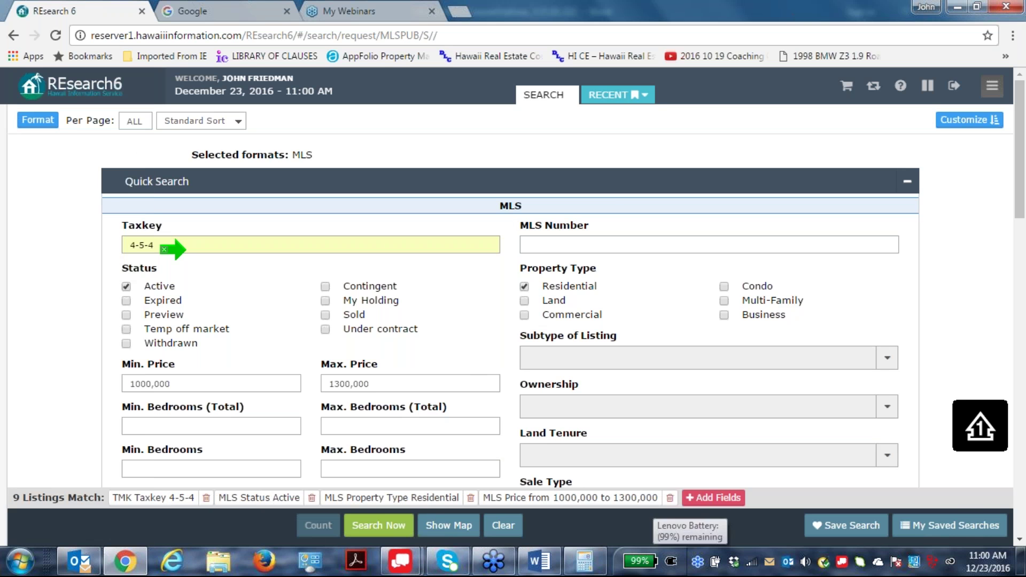
Run the search and move down the 9 results to listing 295337.
{"action": "left_click", "coordinate": [374, 526]}
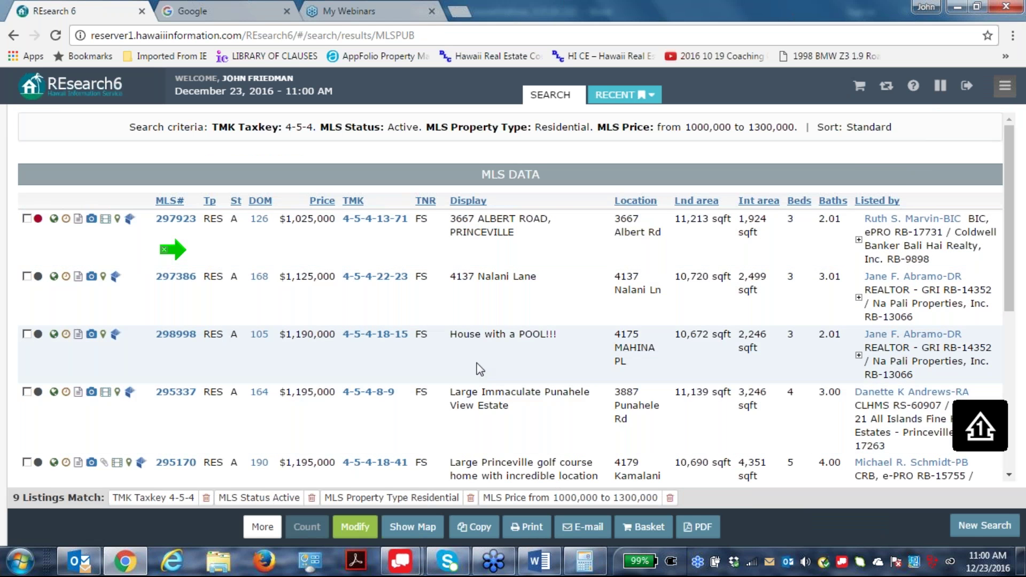
{"action": "key", "text": "Down"}
{"action": "key", "text": "Down"}
{"action": "key", "text": "Down"}
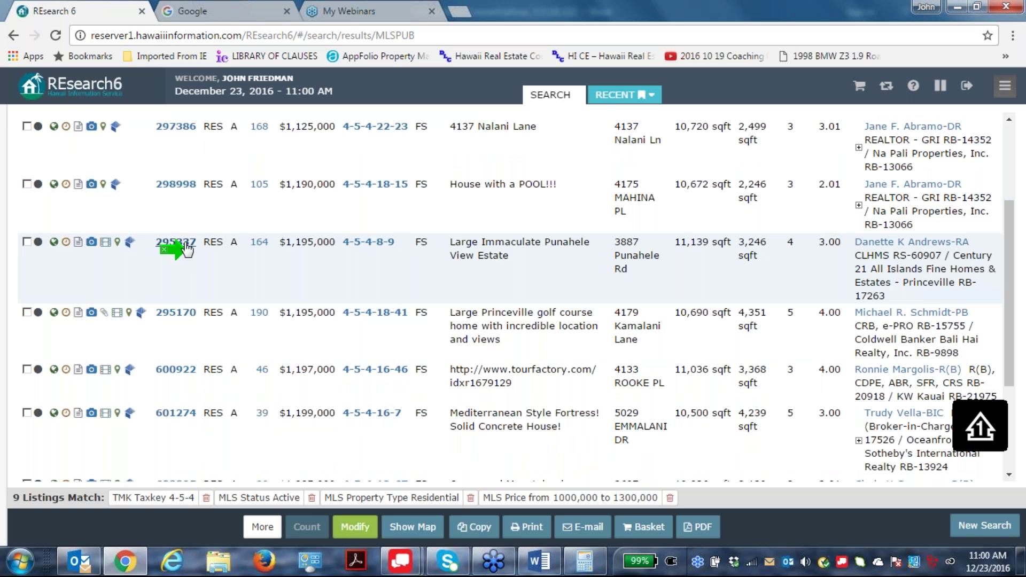
{"action": "left_click", "coordinate": [186, 246]}
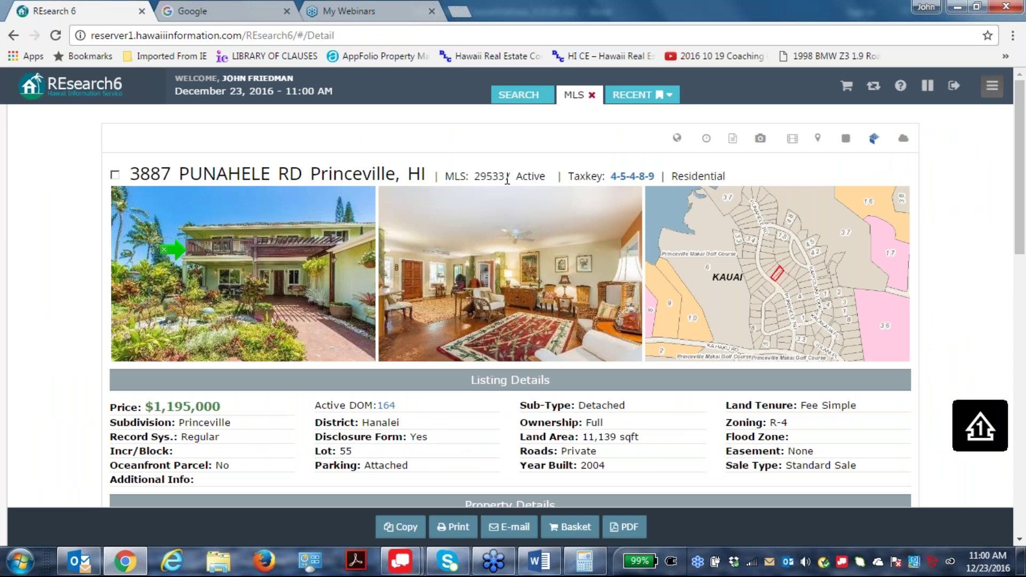
{"action": "left_click_drag", "start_coordinate": [513, 176], "coordinate": [482, 176]}
{"action": "key", "text": "ctrl+c"}
{"action": "right_click", "coordinate": [481, 176]}
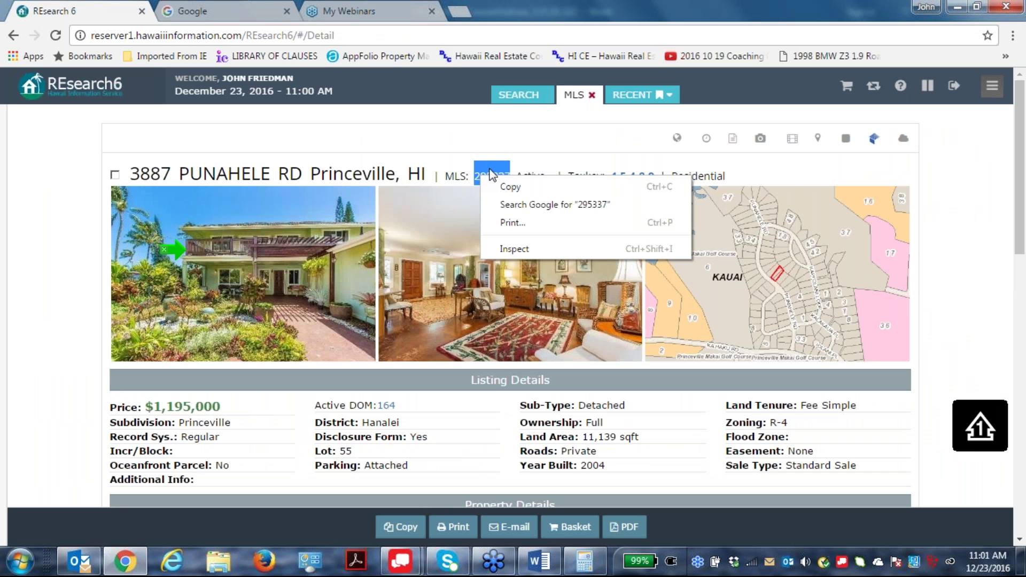
{"action": "left_click", "coordinate": [517, 187]}
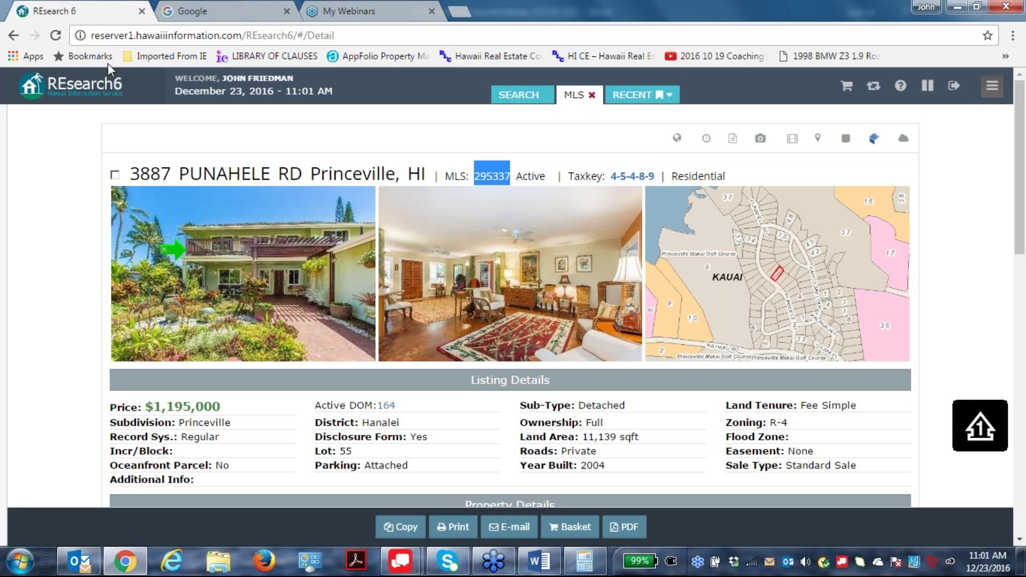
{"action": "left_click", "coordinate": [14, 35]}
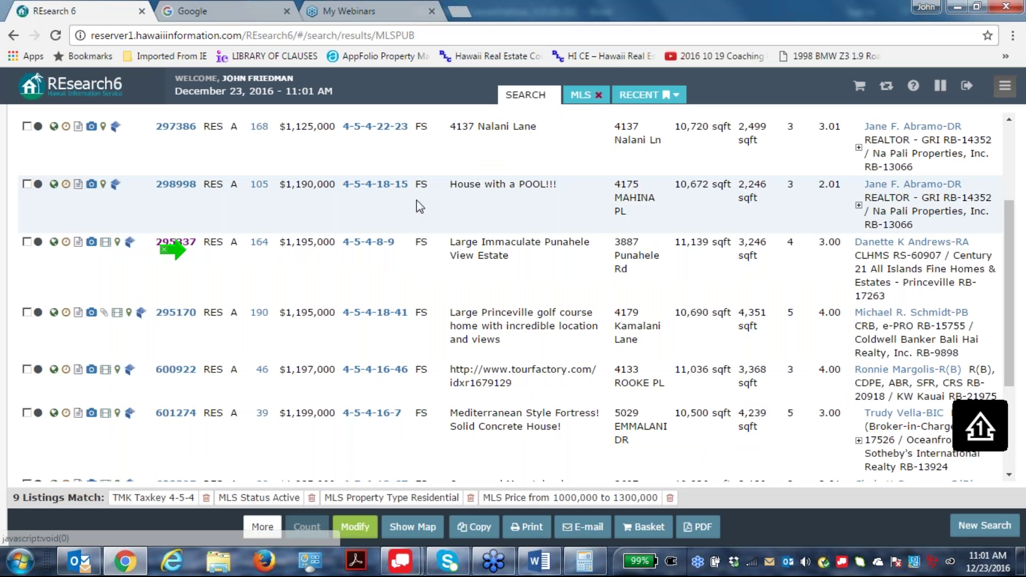
{"action": "scroll", "coordinate": [171, 249], "scroll_direction": "up", "scroll_amount": 3}
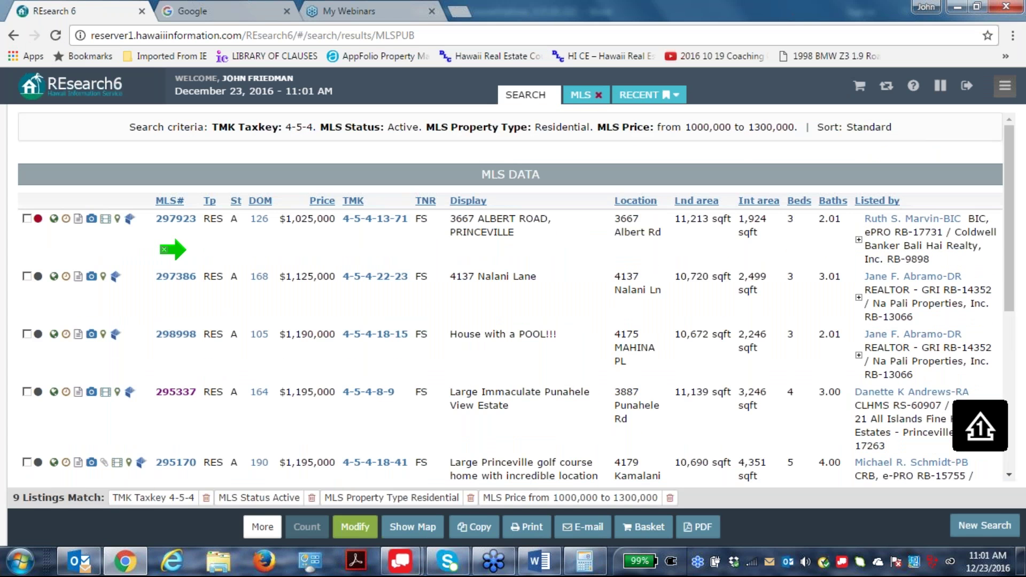
Start a CMA with subject MLS# 295337 and fill in the Prepared For and Prepared By fields.
{"action": "left_click", "coordinate": [354, 527]}
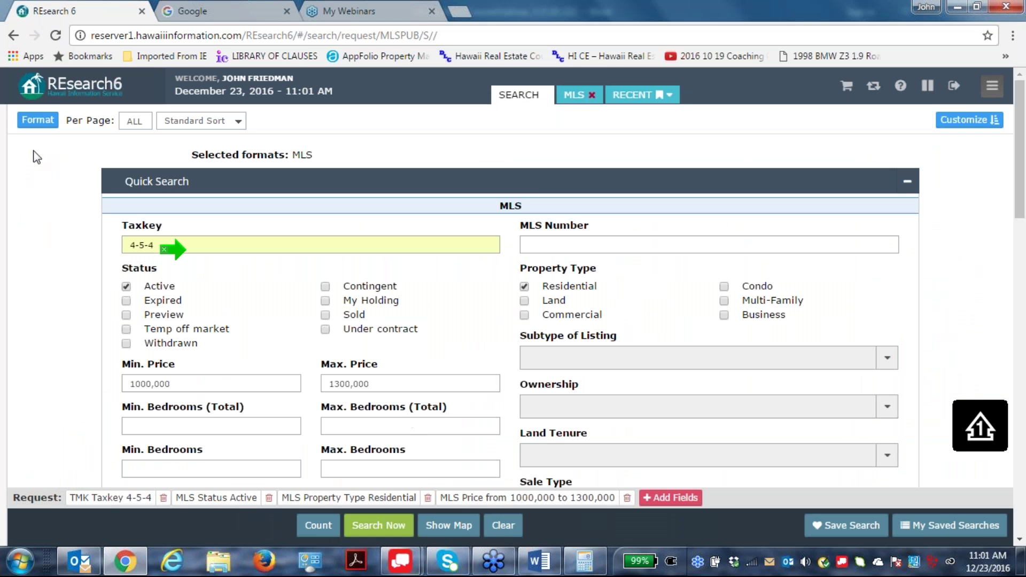
{"action": "left_click", "coordinate": [36, 122]}
{"action": "left_click", "coordinate": [37, 122]}
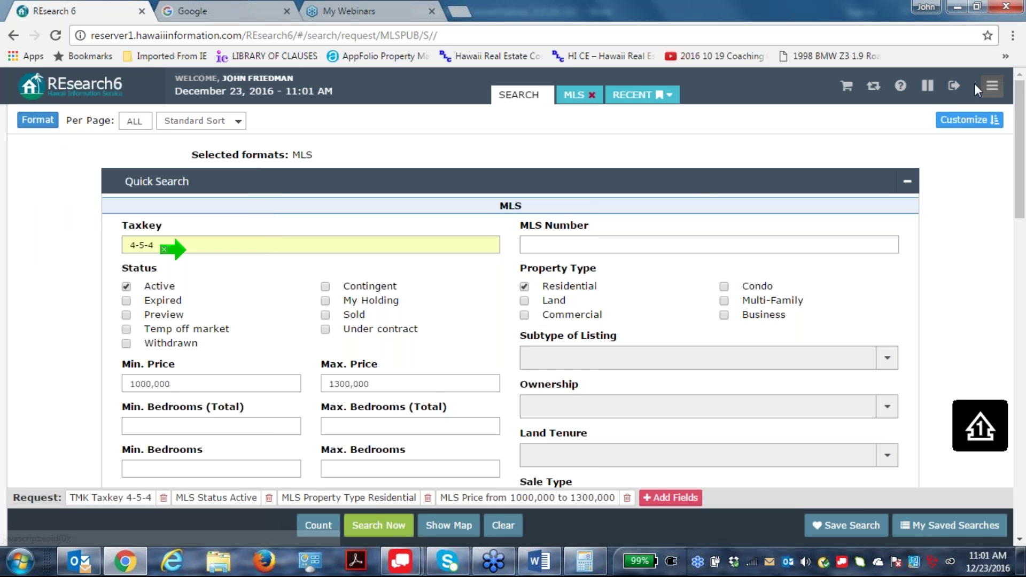
{"action": "left_click", "coordinate": [991, 86]}
{"action": "left_click", "coordinate": [49, 272]}
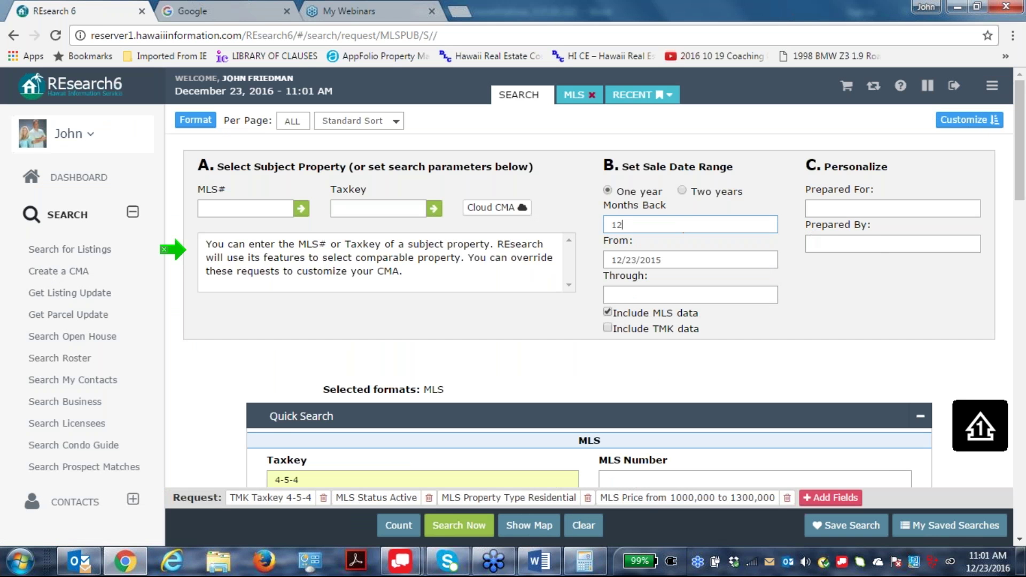
{"action": "right_click", "coordinate": [225, 208]}
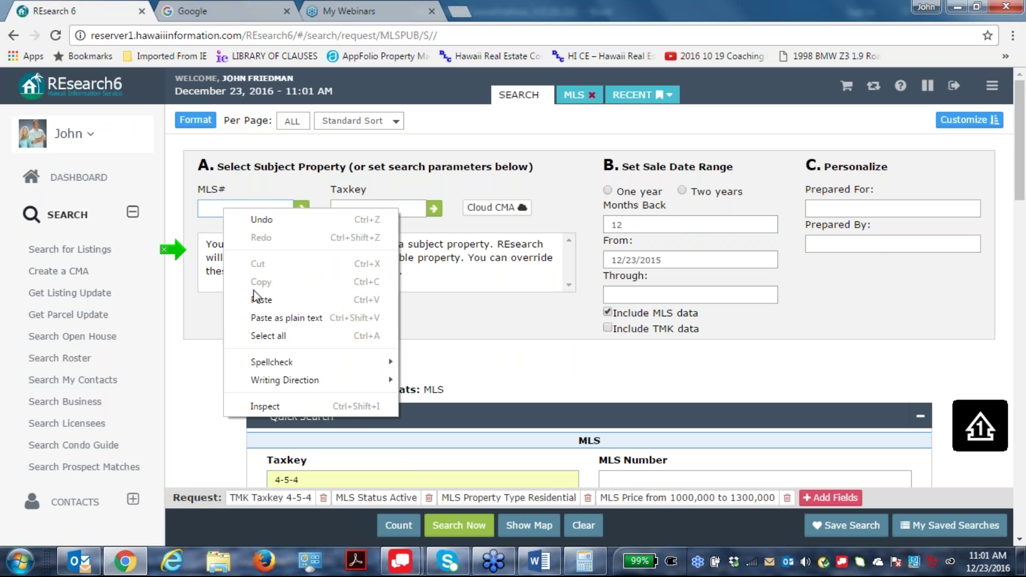
{"action": "left_click", "coordinate": [268, 299]}
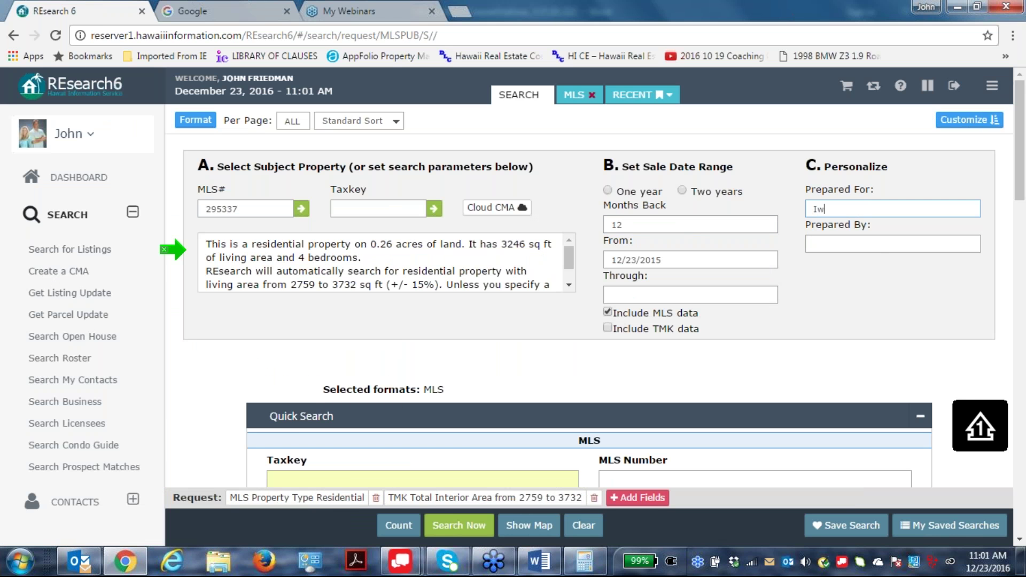
{"action": "type", "text": "ana B. Abuyer"}
{"action": "left_click", "coordinate": [839, 241]}
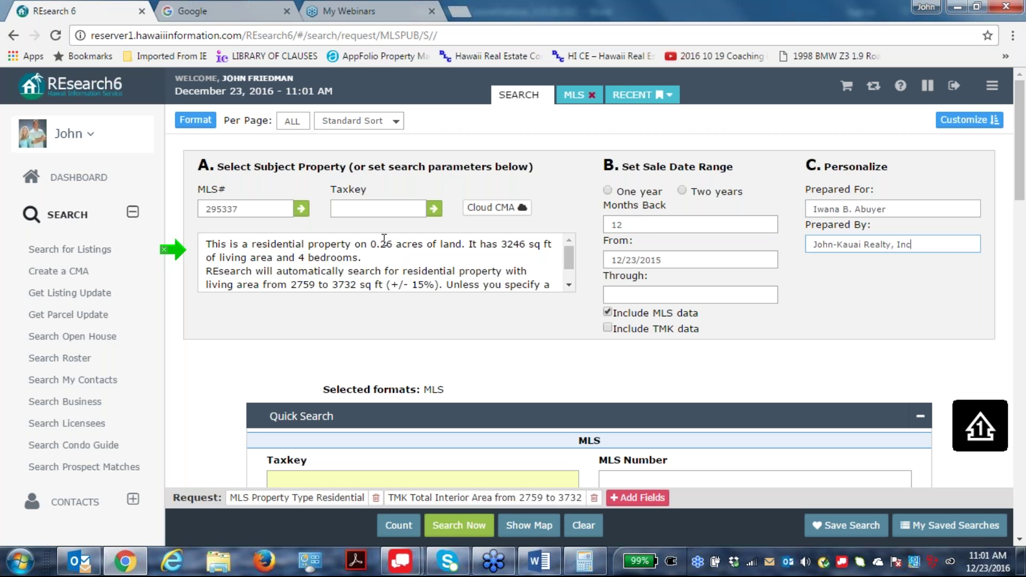
Review the description's 0.26 acre land size and 2759–3732 sq ft living-area range.
{"action": "left_click_drag", "start_coordinate": [360, 244], "coordinate": [552, 244]}
{"action": "scroll", "coordinate": [551, 256], "scroll_direction": "down", "scroll_amount": 1}
{"action": "left_click_drag", "start_coordinate": [296, 264], "coordinate": [362, 265]}
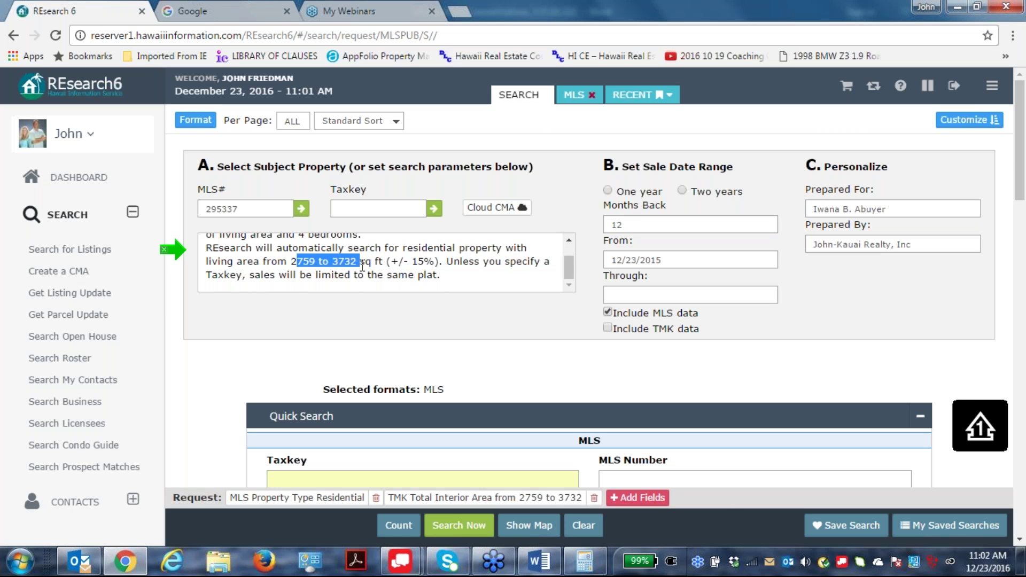
{"action": "left_click", "coordinate": [728, 505]}
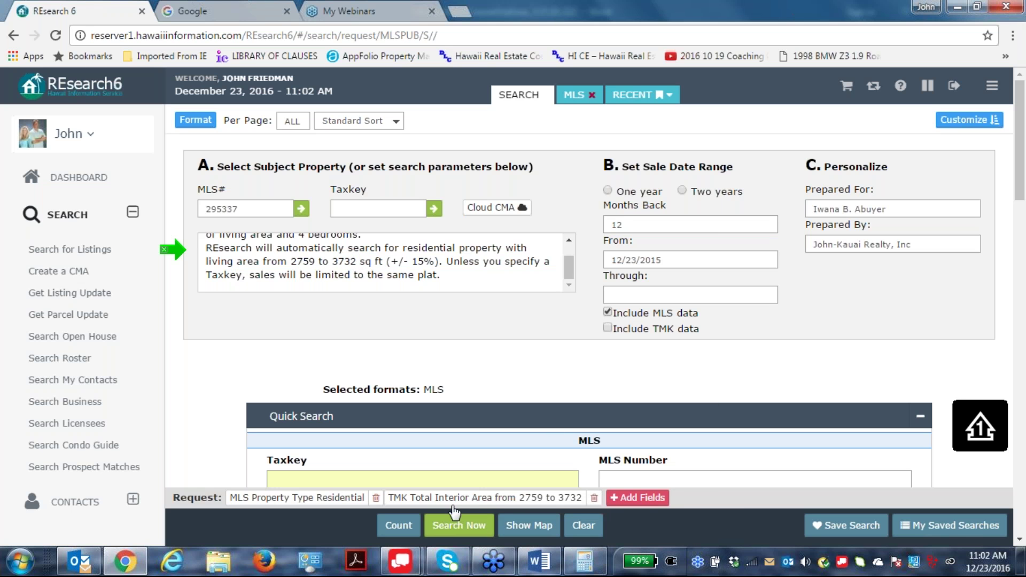
{"action": "left_click", "coordinate": [472, 526]}
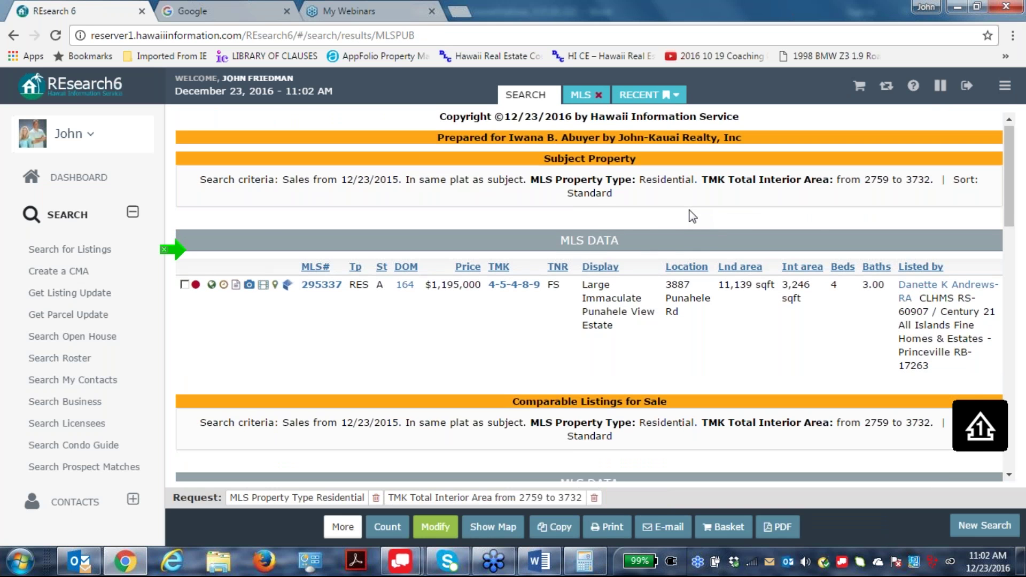
{"action": "scroll", "coordinate": [689, 210], "scroll_direction": "down", "scroll_amount": 6}
{"action": "scroll", "coordinate": [690, 210], "scroll_direction": "up", "scroll_amount": 3}
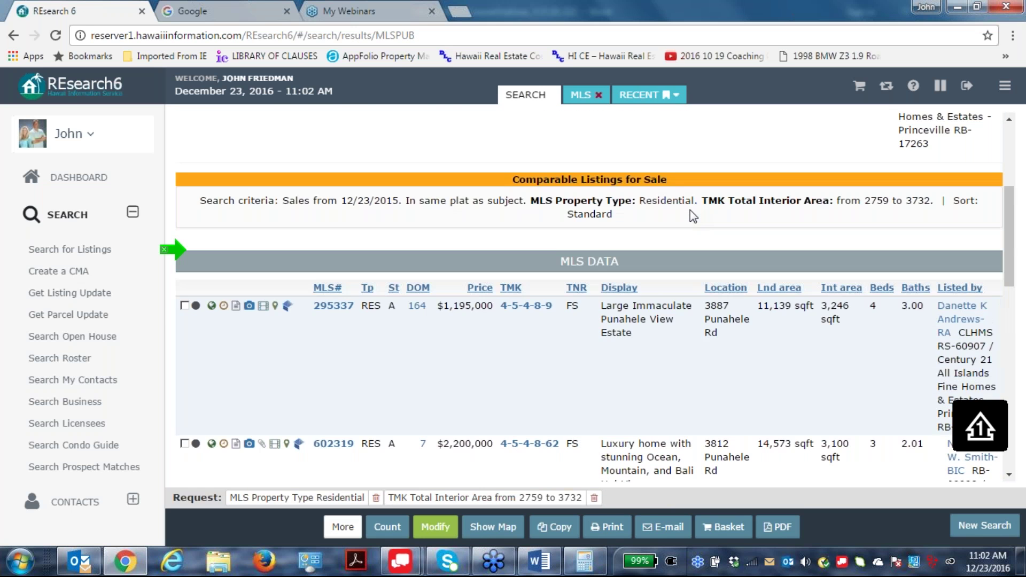
{"action": "scroll", "coordinate": [691, 210], "scroll_direction": "down", "scroll_amount": 6}
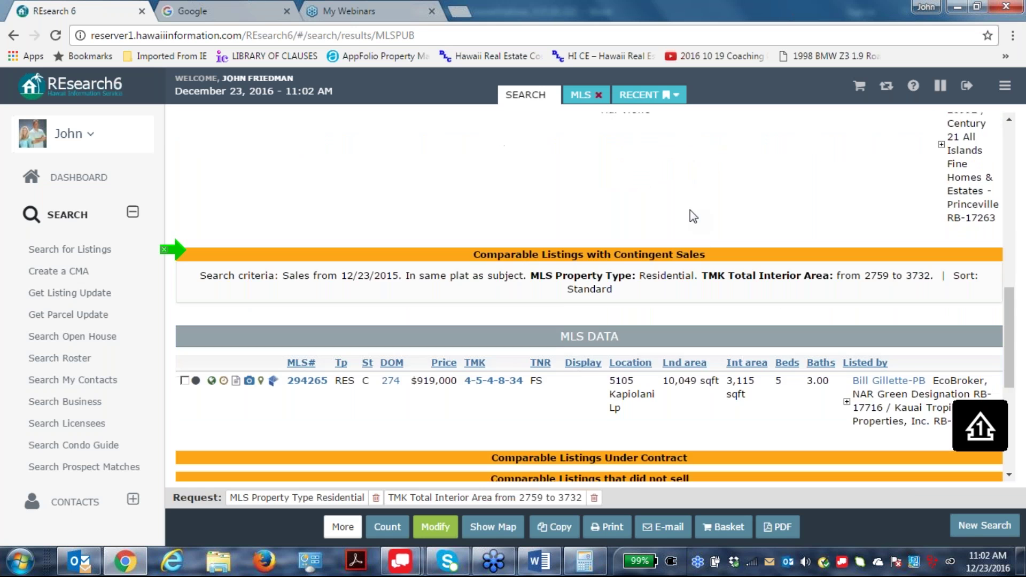
{"action": "scroll", "coordinate": [690, 217], "scroll_direction": "down", "scroll_amount": 4}
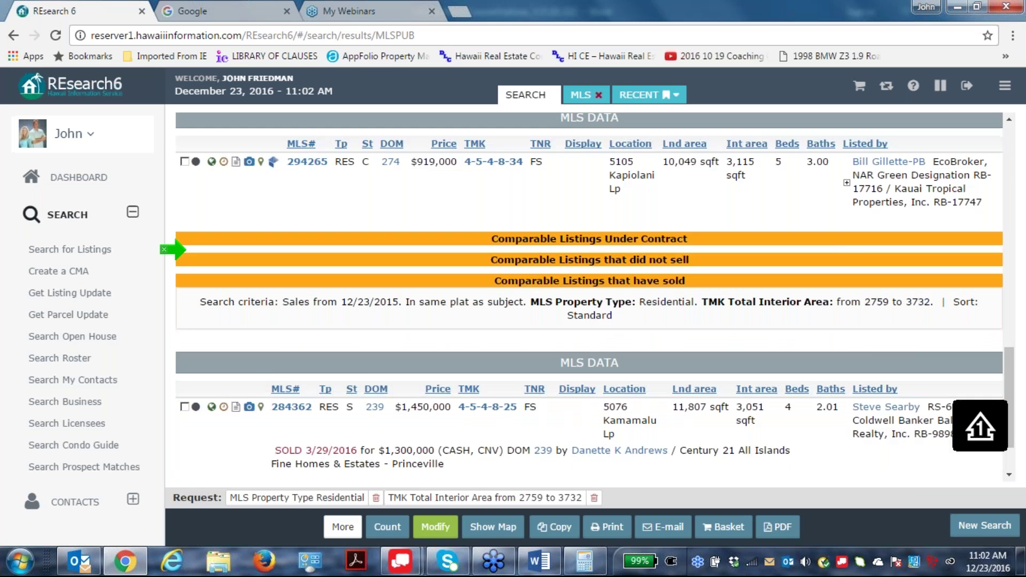
{"action": "scroll", "coordinate": [689, 202], "scroll_direction": "down", "scroll_amount": 2}
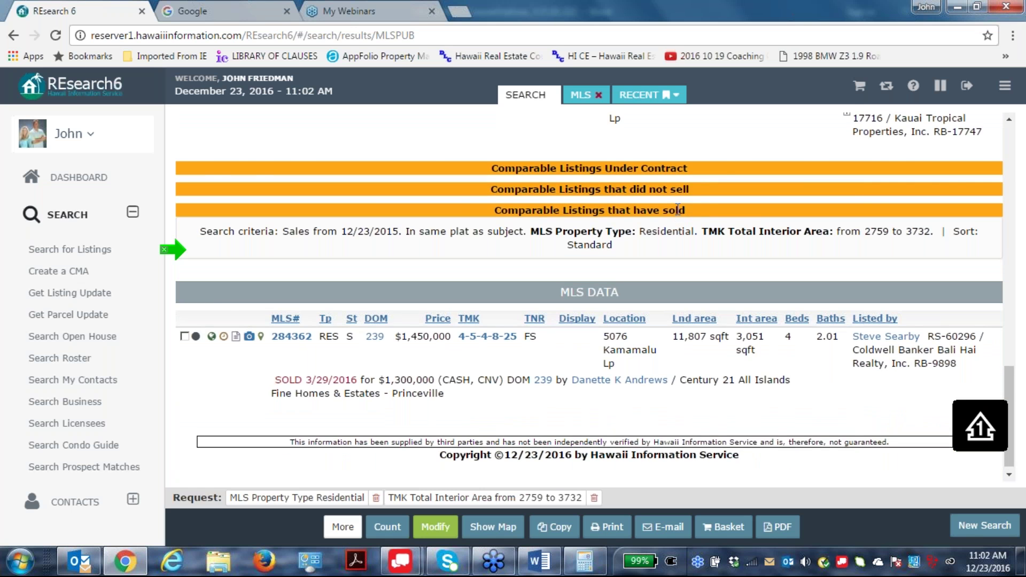
{"action": "scroll", "coordinate": [677, 210], "scroll_direction": "up", "scroll_amount": 2}
{"action": "scroll", "coordinate": [667, 321], "scroll_direction": "down", "scroll_amount": 2}
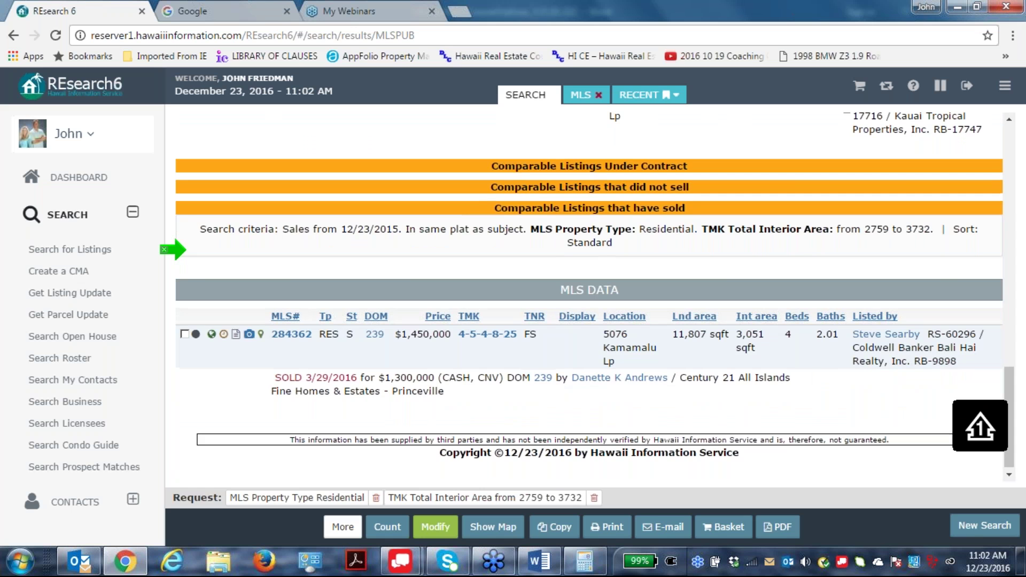
{"action": "left_click", "coordinate": [430, 532]}
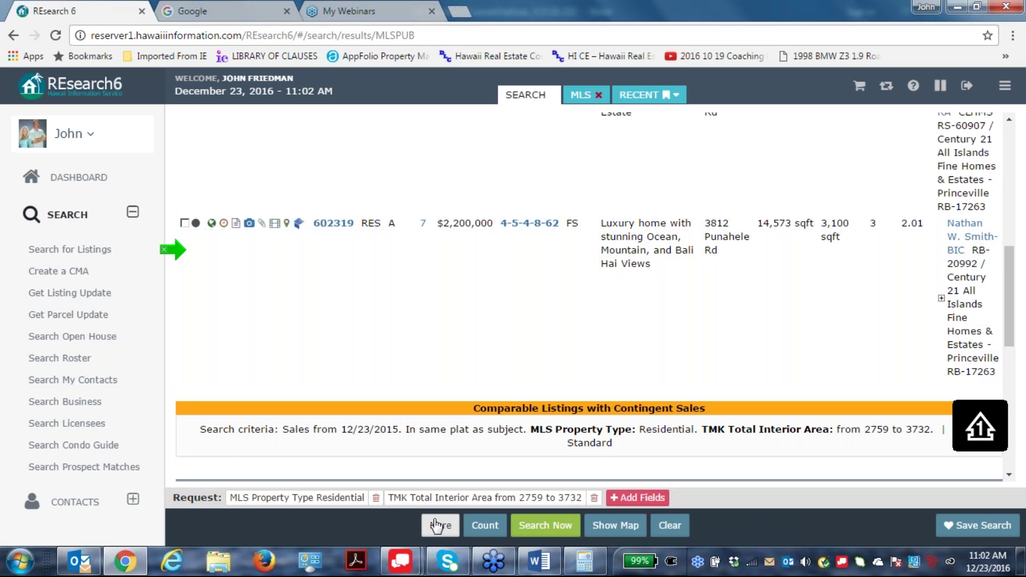
{"action": "scroll", "coordinate": [341, 294], "scroll_direction": "up", "scroll_amount": 1}
{"action": "scroll", "coordinate": [341, 294], "scroll_direction": "down", "scroll_amount": 1}
{"action": "scroll", "coordinate": [341, 293], "scroll_direction": "up", "scroll_amount": 1}
{"action": "scroll", "coordinate": [340, 294], "scroll_direction": "down", "scroll_amount": 2}
{"action": "scroll", "coordinate": [258, 261], "scroll_direction": "up", "scroll_amount": 1}
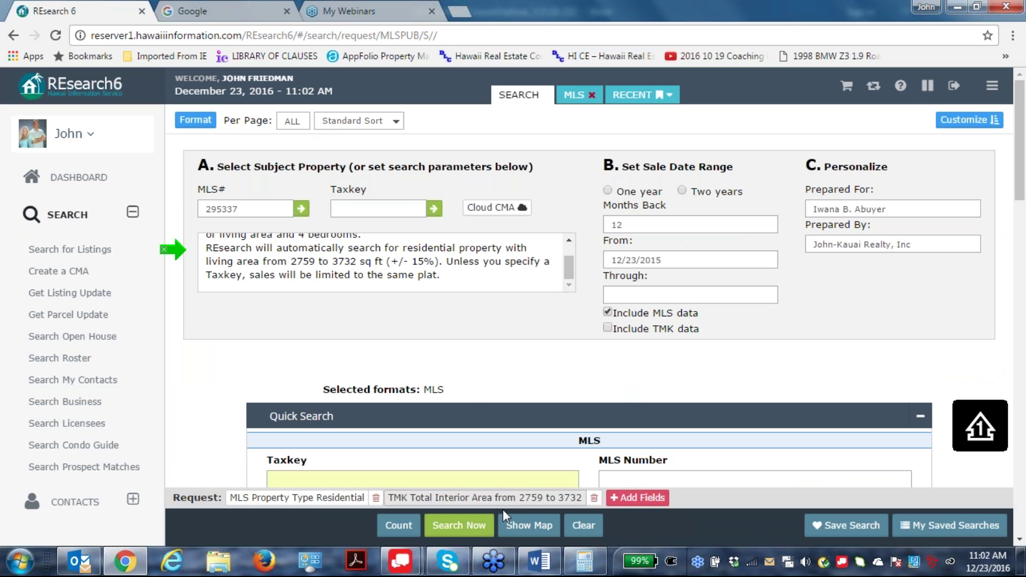
Rerun the CMA, then add Taxkey 4-5-4 to the criteria through Quick Search.
{"action": "left_click", "coordinate": [460, 526]}
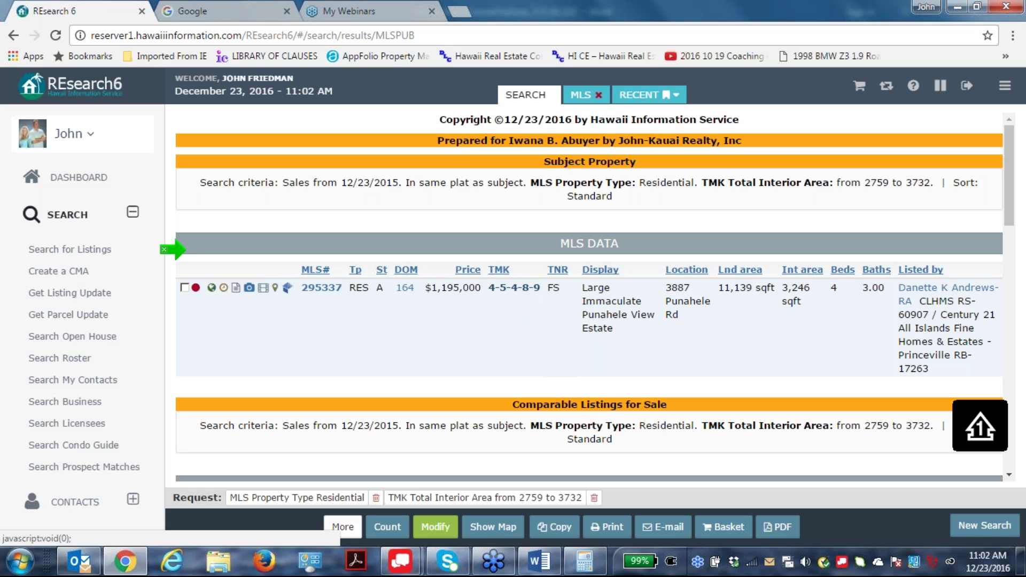
{"action": "left_click", "coordinate": [432, 527]}
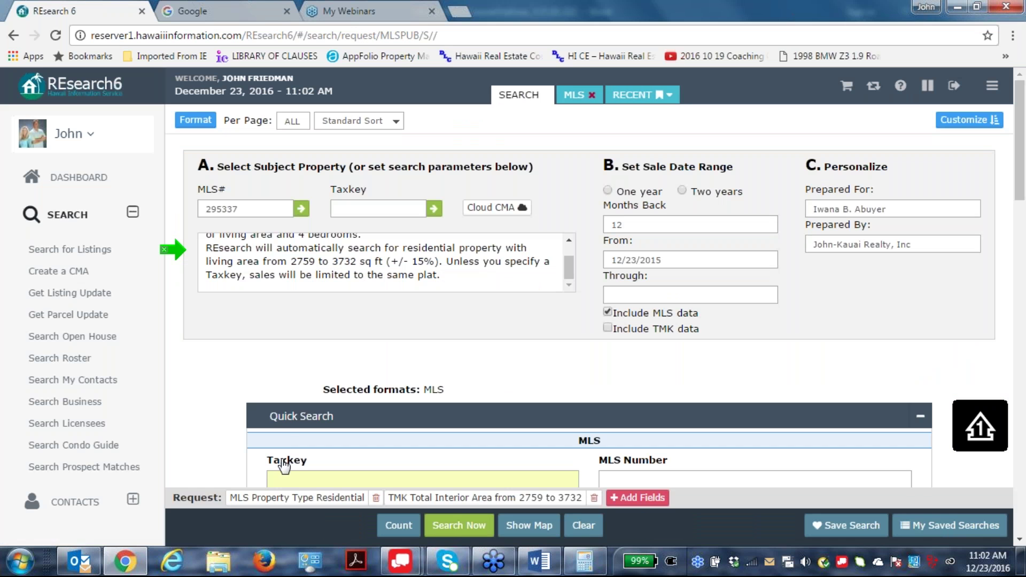
{"action": "type", "text": "4-=5-"}
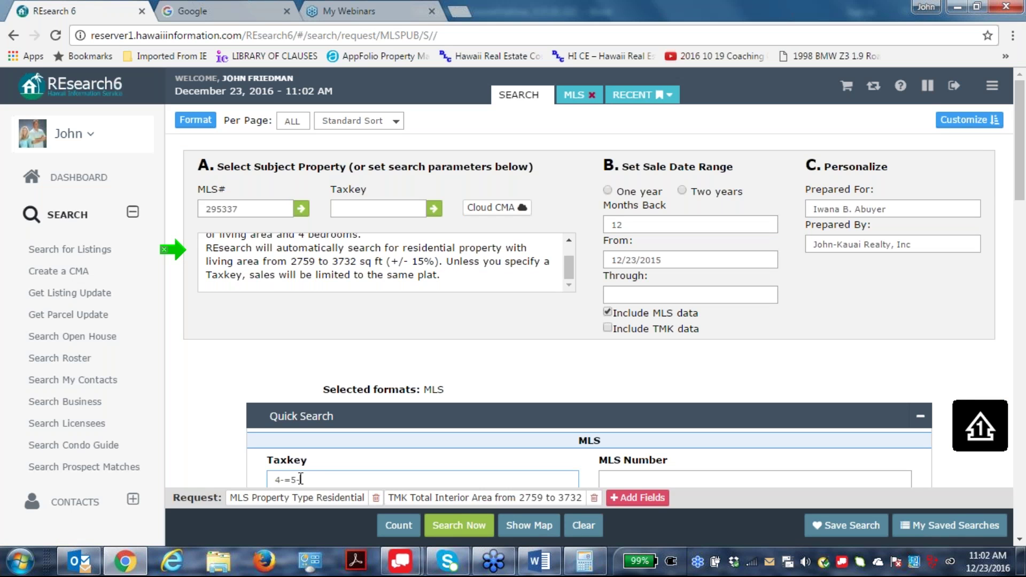
{"action": "key", "text": "BackSpace"}
{"action": "key", "text": "BackSpace"}
{"action": "key", "text": "BackSpace"}
{"action": "type", "text": "5"}
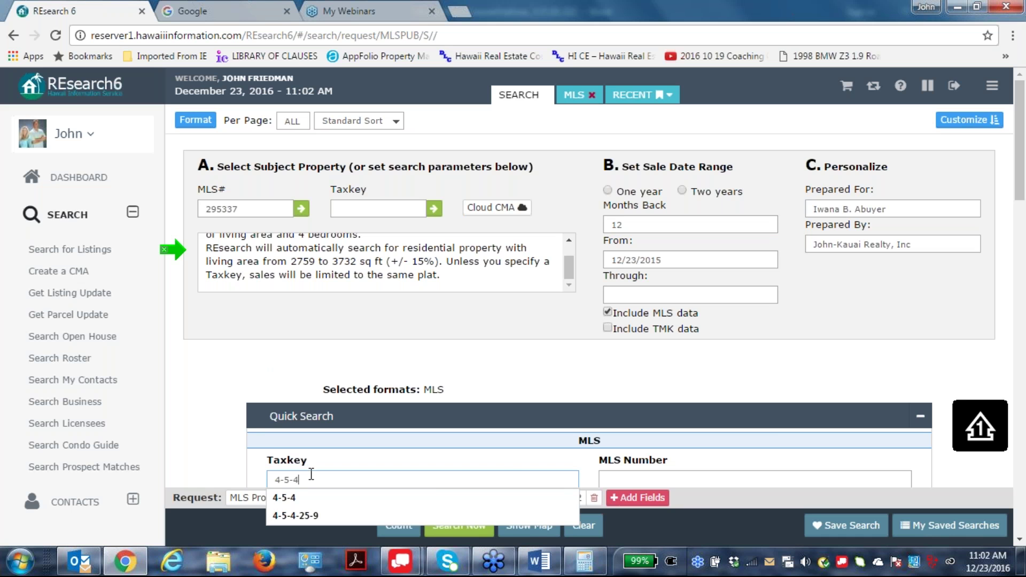
{"action": "left_click", "coordinate": [731, 335]}
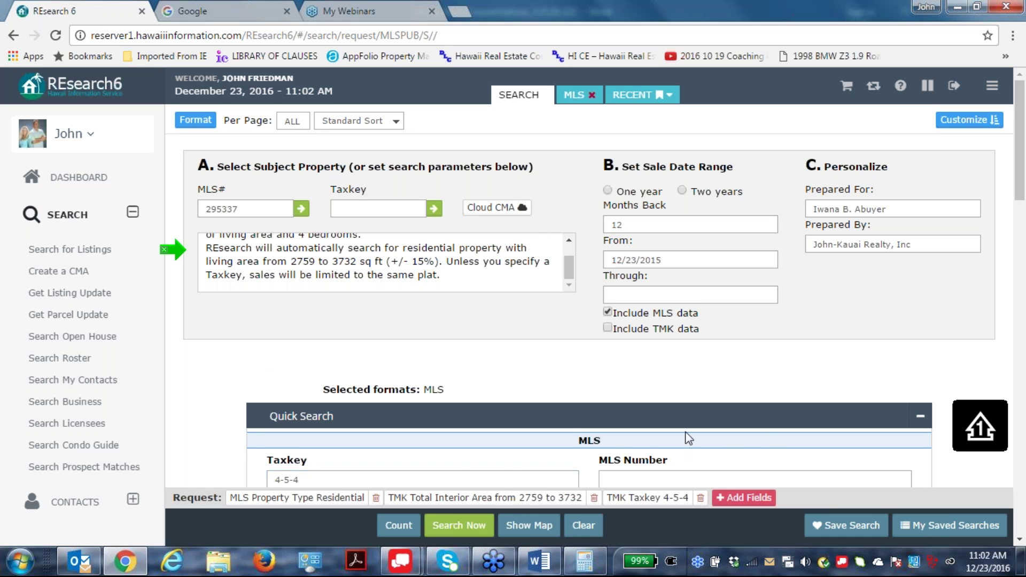
{"action": "scroll", "coordinate": [687, 436], "scroll_direction": "down", "scroll_amount": 1}
Run the taxkey 4-5-4 CMA and scroll through the for-sale, contingent, unsold and sold comparables.
{"action": "left_click", "coordinate": [468, 531]}
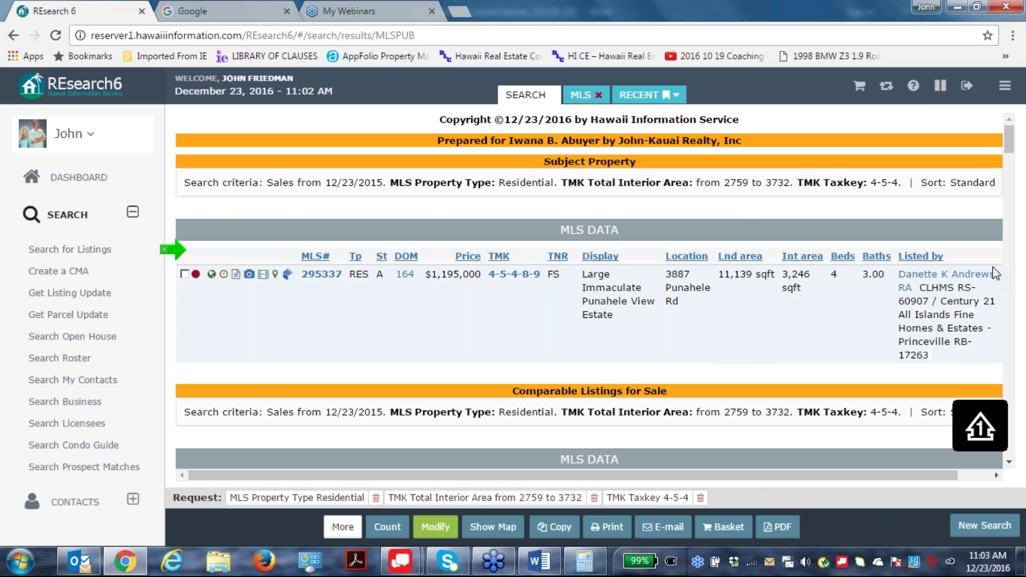
{"action": "scroll", "coordinate": [932, 273], "scroll_direction": "down", "scroll_amount": 1}
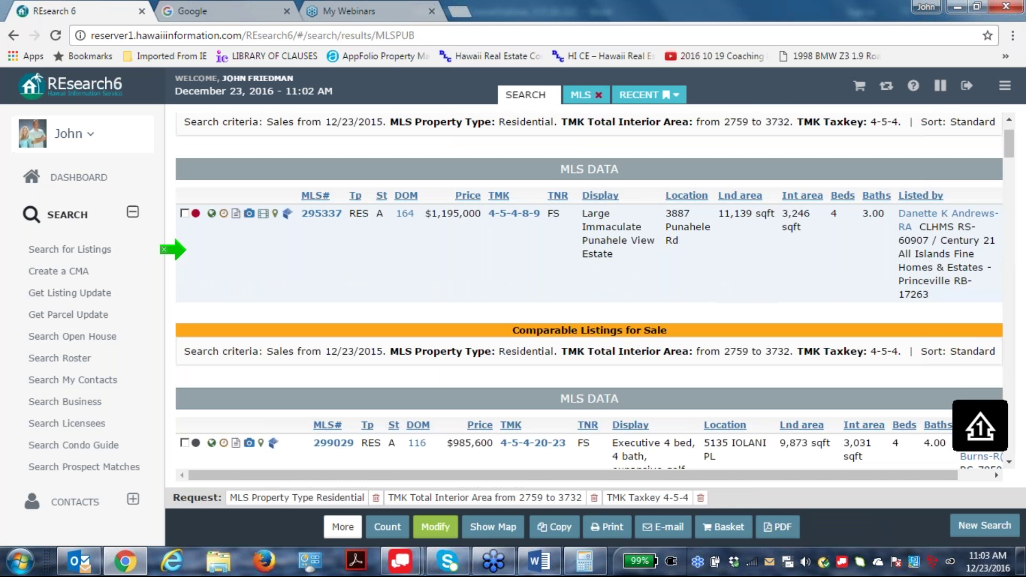
{"action": "scroll", "coordinate": [758, 291], "scroll_direction": "down", "scroll_amount": 10}
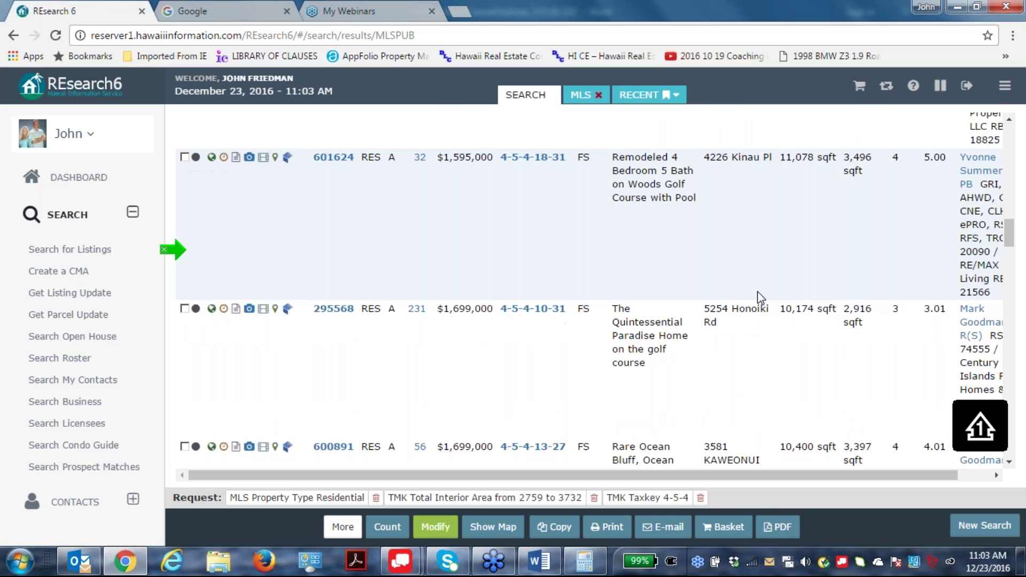
{"action": "scroll", "coordinate": [759, 291], "scroll_direction": "down", "scroll_amount": 10}
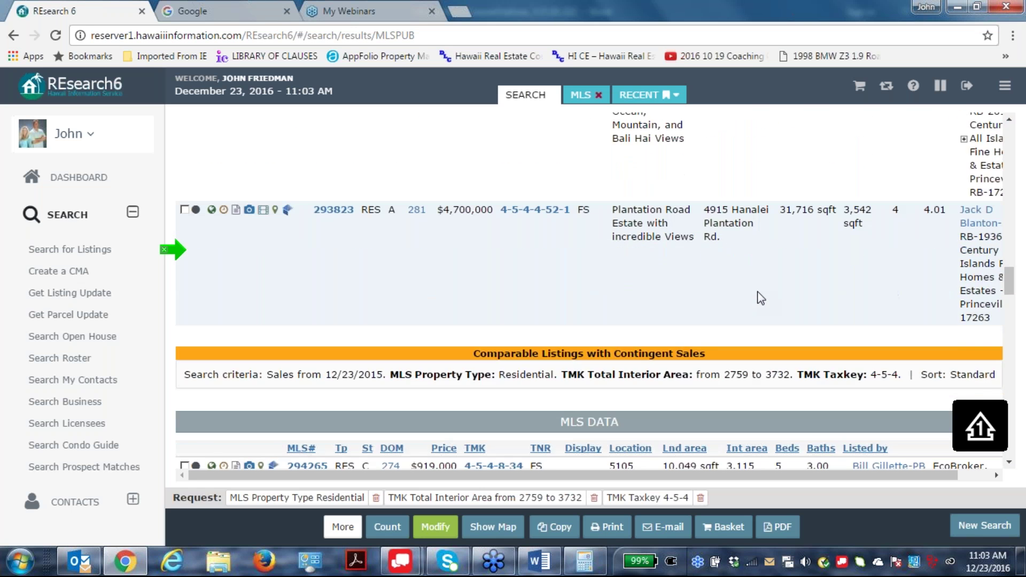
{"action": "scroll", "coordinate": [757, 291], "scroll_direction": "down", "scroll_amount": 8}
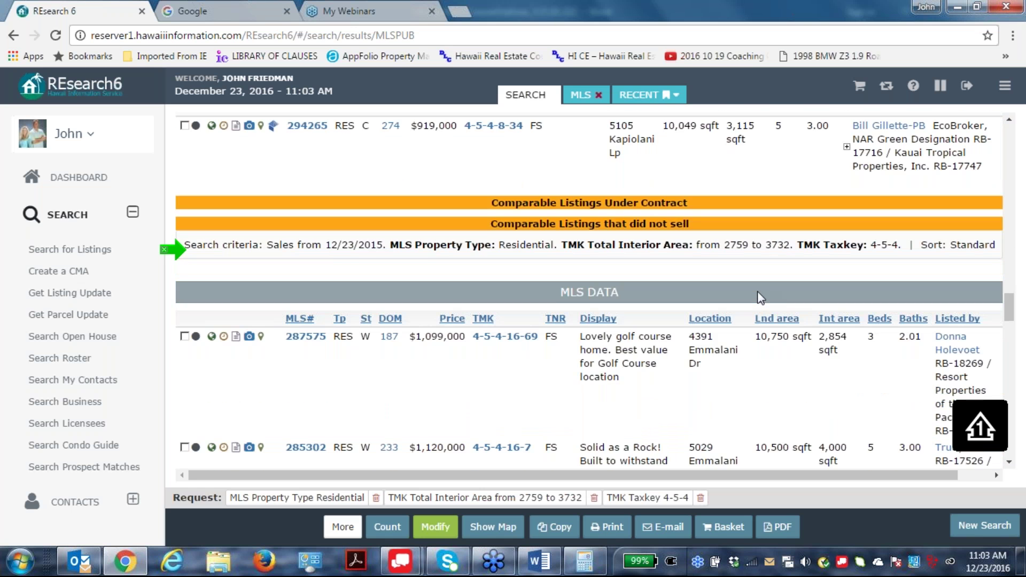
{"action": "scroll", "coordinate": [760, 298], "scroll_direction": "down", "scroll_amount": 10}
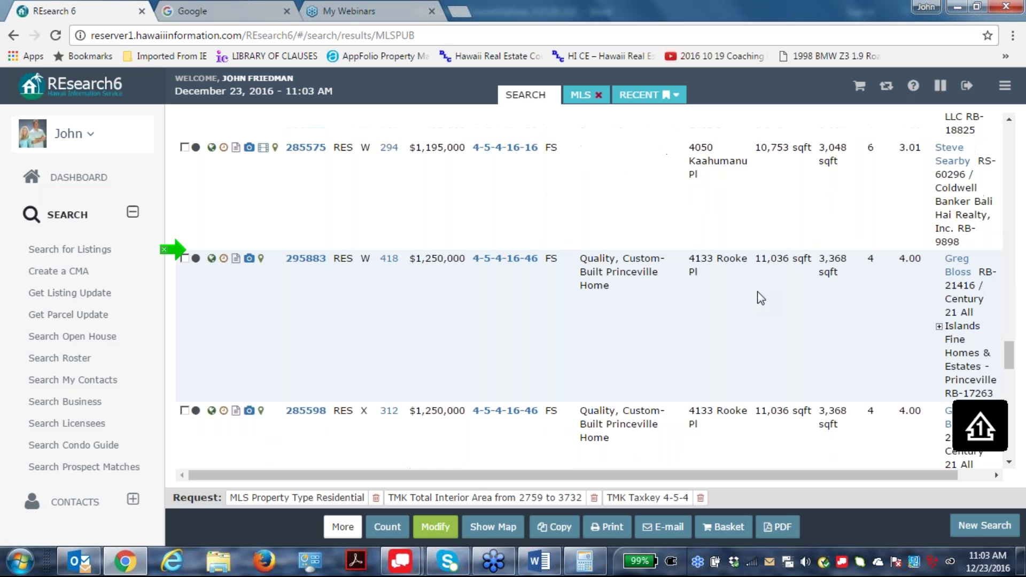
{"action": "scroll", "coordinate": [761, 298], "scroll_direction": "down", "scroll_amount": 10}
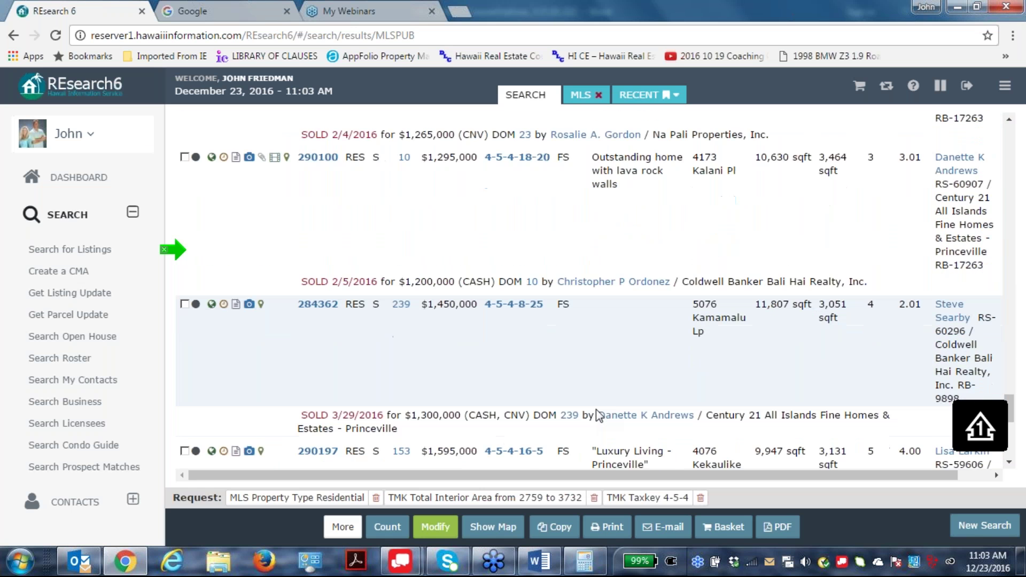
Add the Summary format alongside MLS and rerun, showing a $1,412,500 median sold price.
{"action": "left_click", "coordinate": [435, 526]}
{"action": "left_click", "coordinate": [195, 120]}
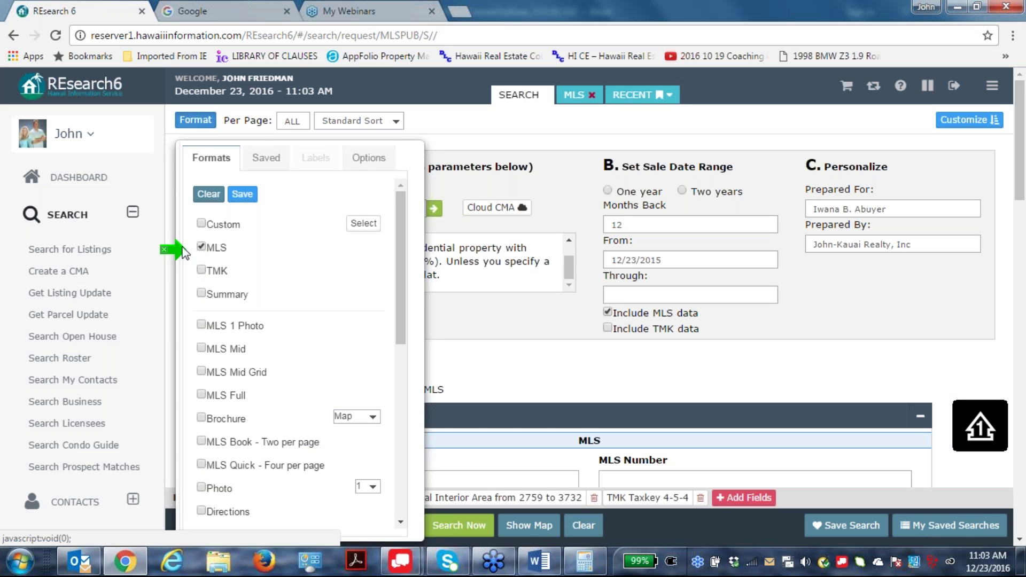
{"action": "left_click", "coordinate": [201, 293]}
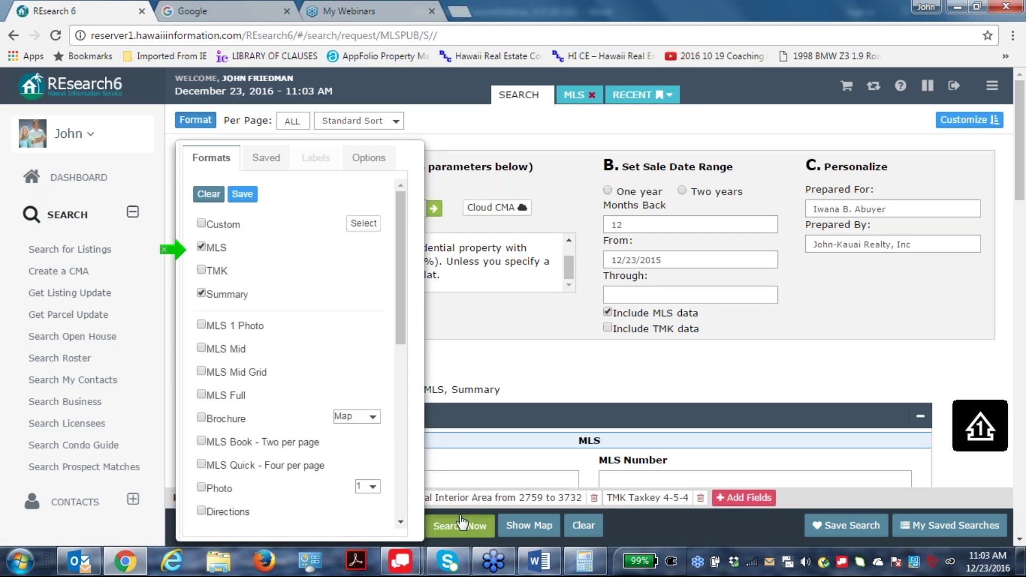
{"action": "left_click", "coordinate": [463, 525]}
{"action": "scroll", "coordinate": [301, 205], "scroll_direction": "down", "scroll_amount": 15}
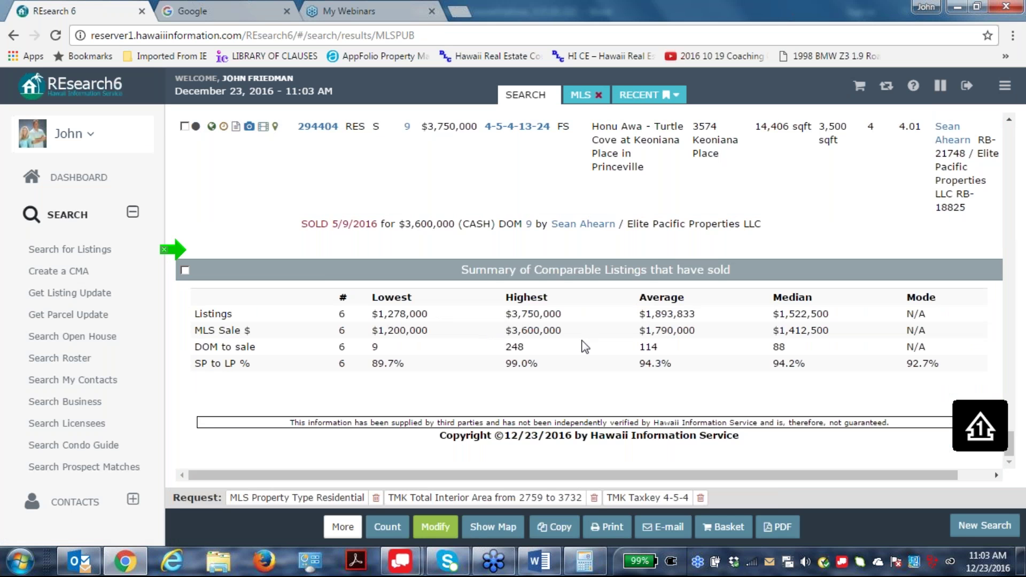
{"action": "scroll", "coordinate": [703, 367], "scroll_direction": "up", "scroll_amount": 3}
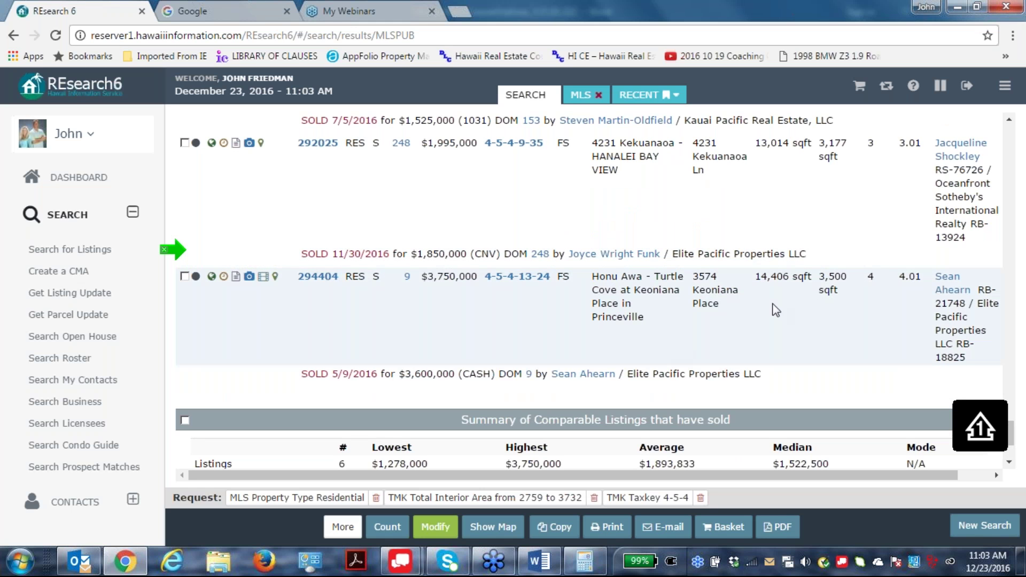
{"action": "scroll", "coordinate": [797, 303], "scroll_direction": "up", "scroll_amount": 1}
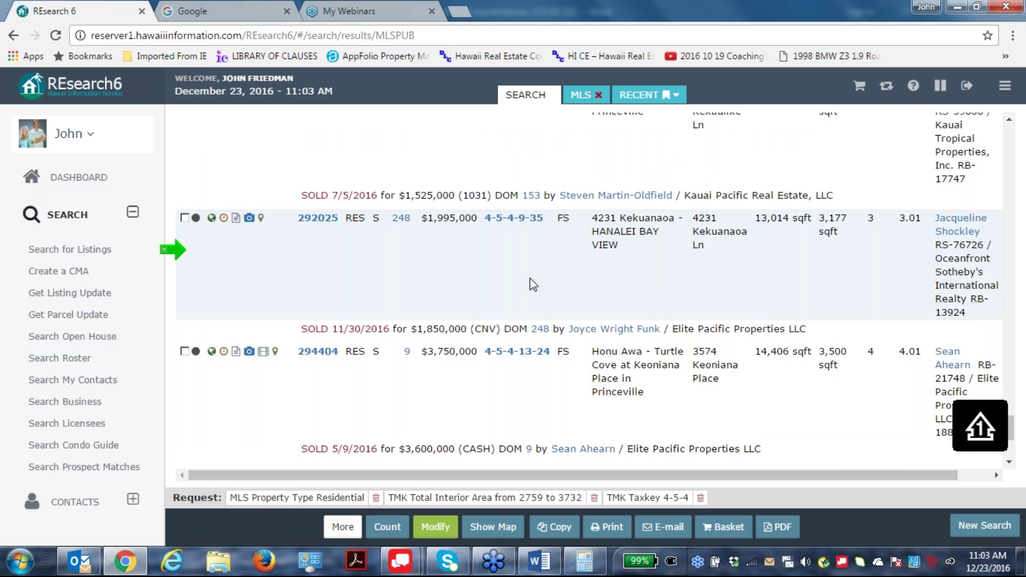
{"action": "scroll", "coordinate": [674, 251], "scroll_direction": "up", "scroll_amount": 2}
{"action": "scroll", "coordinate": [679, 262], "scroll_direction": "up", "scroll_amount": 8}
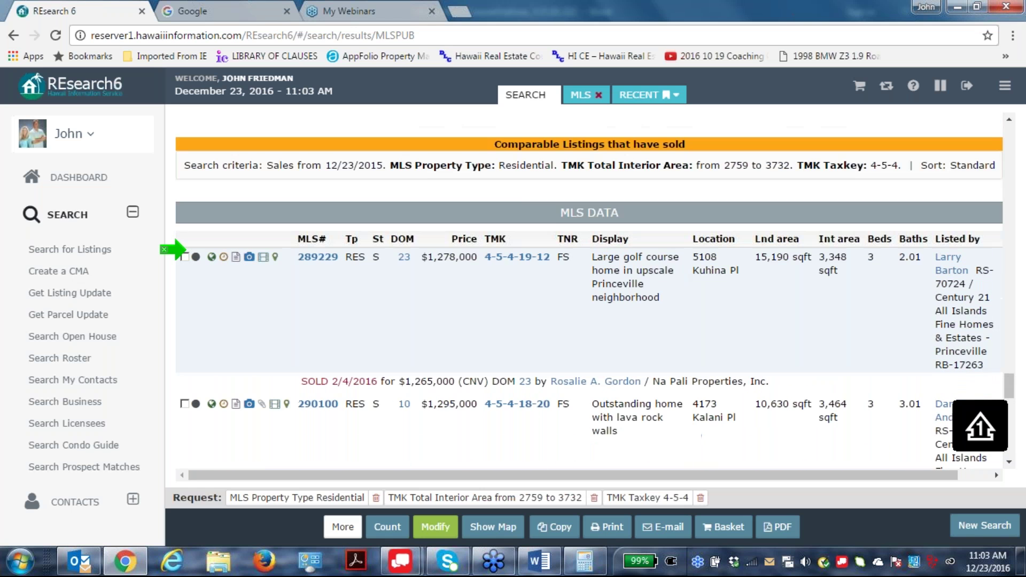
{"action": "scroll", "coordinate": [326, 255], "scroll_direction": "down", "scroll_amount": 1}
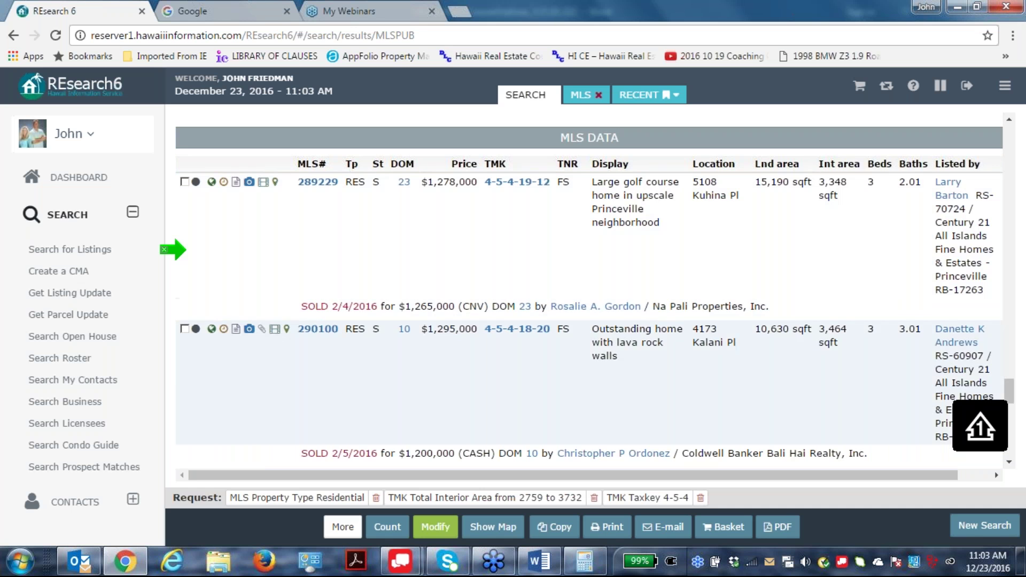
{"action": "scroll", "coordinate": [655, 369], "scroll_direction": "down", "scroll_amount": 3}
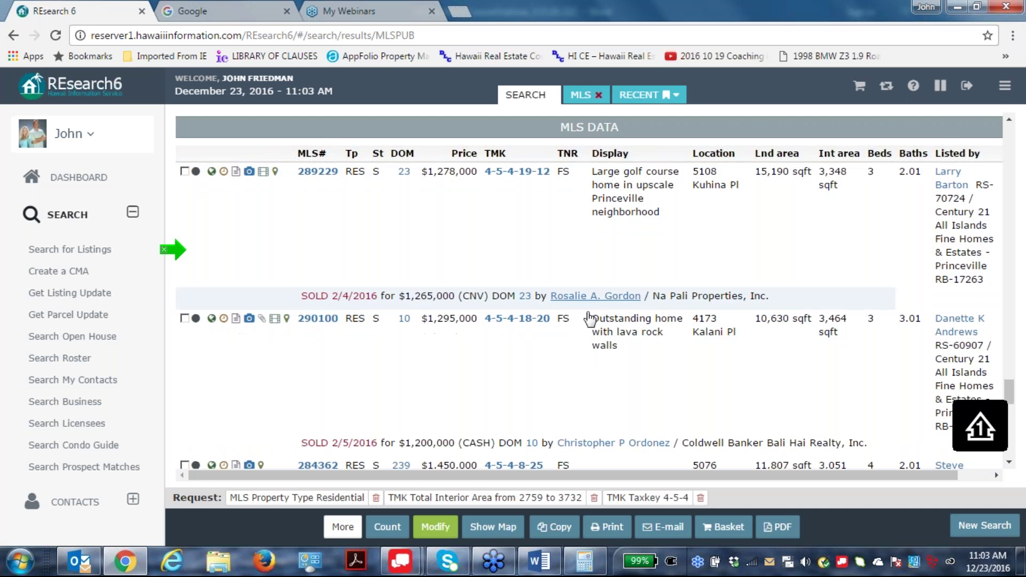
{"action": "scroll", "coordinate": [590, 319], "scroll_direction": "up", "scroll_amount": 4}
{"action": "scroll", "coordinate": [589, 318], "scroll_direction": "up", "scroll_amount": 3}
{"action": "scroll", "coordinate": [728, 387], "scroll_direction": "down", "scroll_amount": 2}
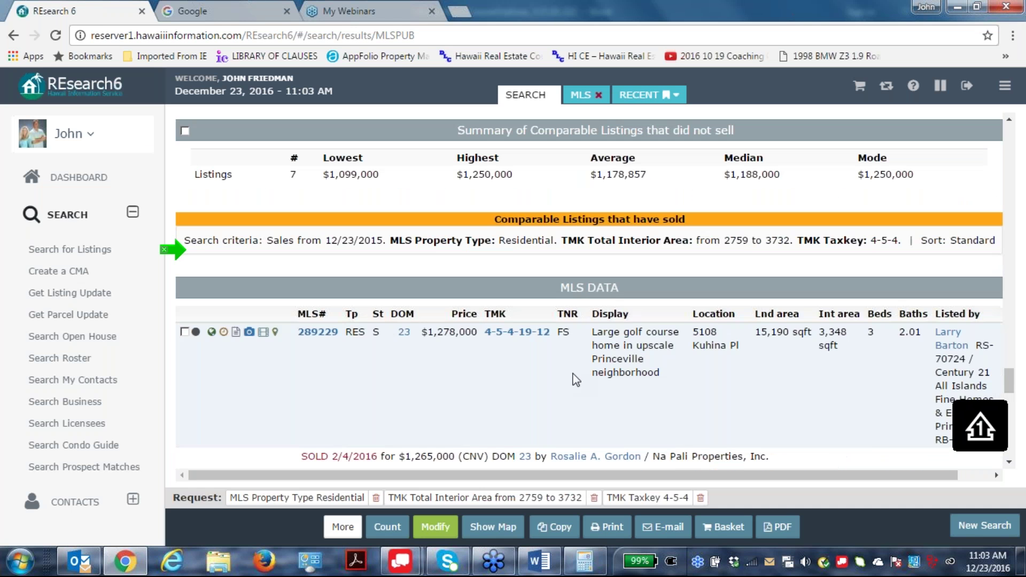
{"action": "scroll", "coordinate": [735, 387], "scroll_direction": "down", "scroll_amount": 3}
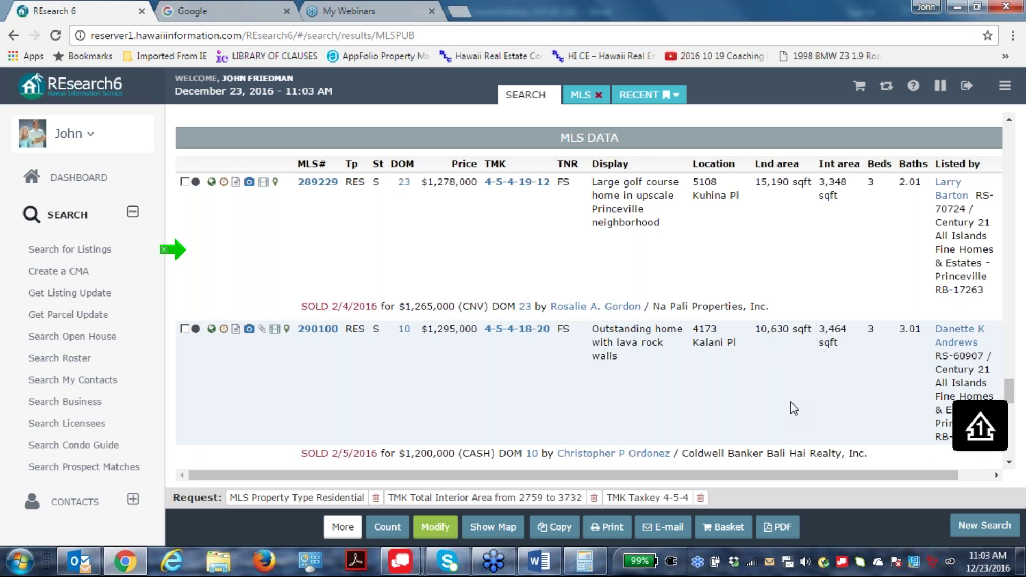
{"action": "scroll", "coordinate": [749, 332], "scroll_direction": "down", "scroll_amount": 2}
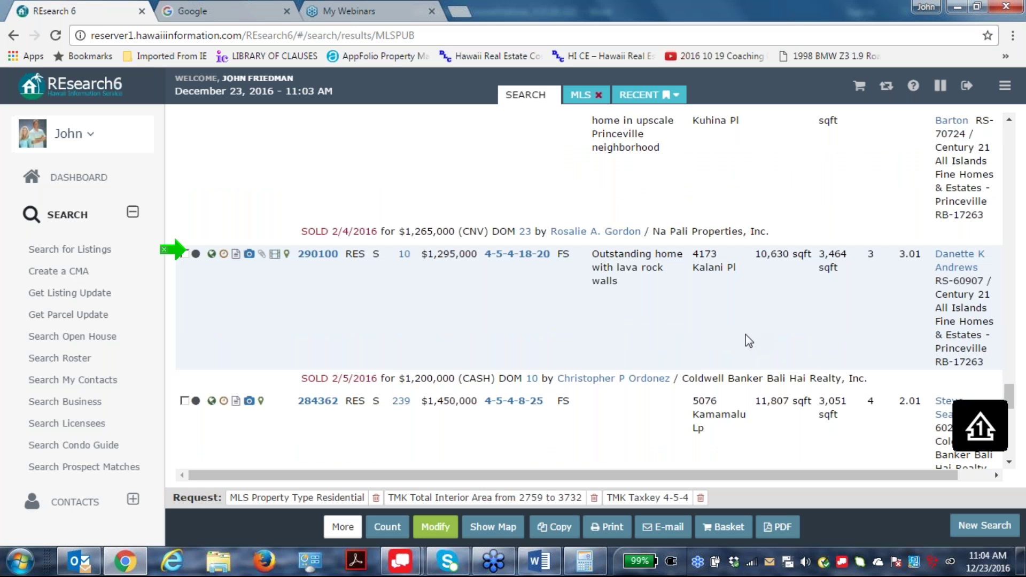
{"action": "scroll", "coordinate": [625, 415], "scroll_direction": "down", "scroll_amount": 2}
{"action": "scroll", "coordinate": [590, 356], "scroll_direction": "down", "scroll_amount": 4}
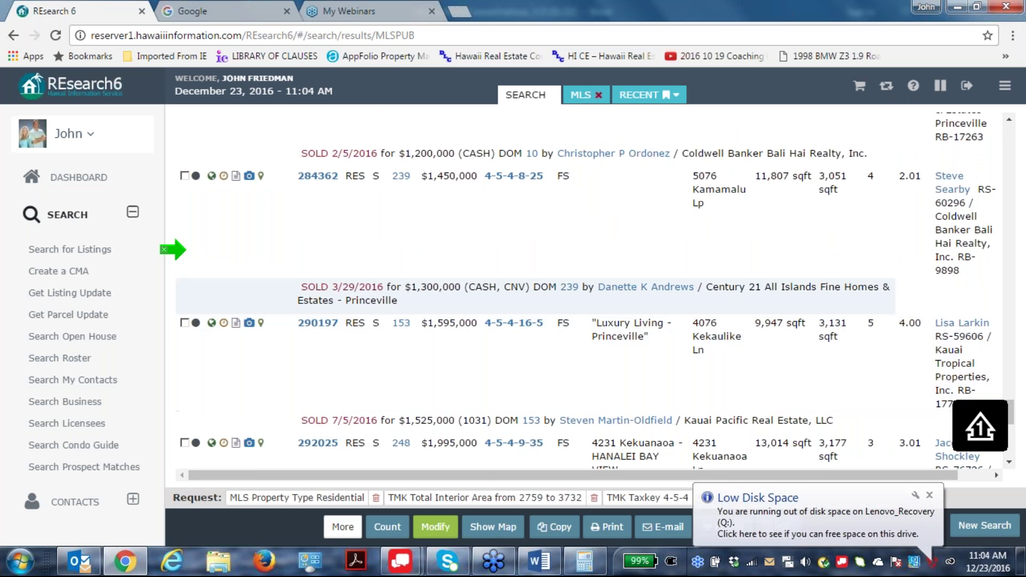
{"action": "scroll", "coordinate": [746, 326], "scroll_direction": "down", "scroll_amount": 4}
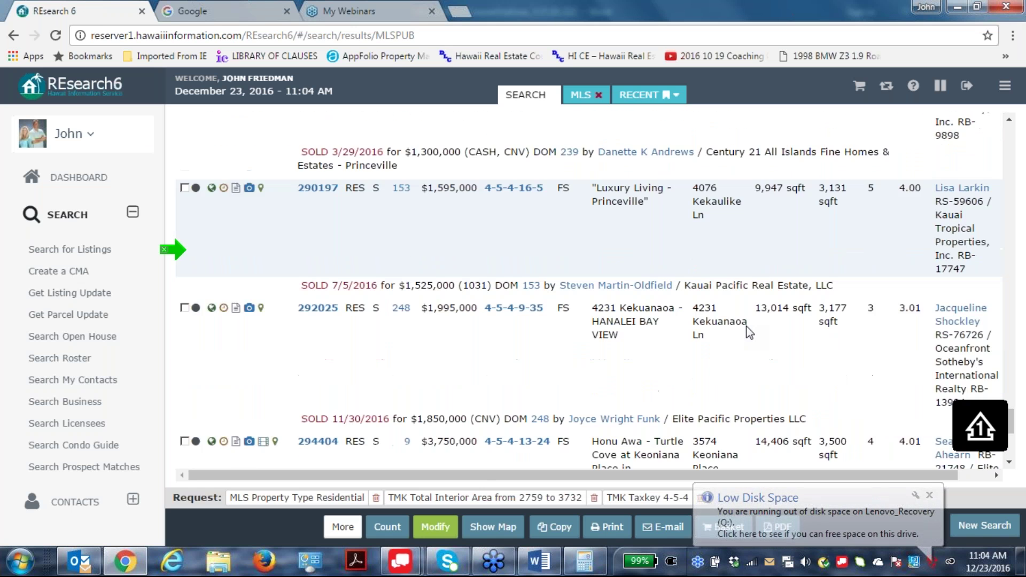
{"action": "scroll", "coordinate": [641, 329], "scroll_direction": "down", "scroll_amount": 1}
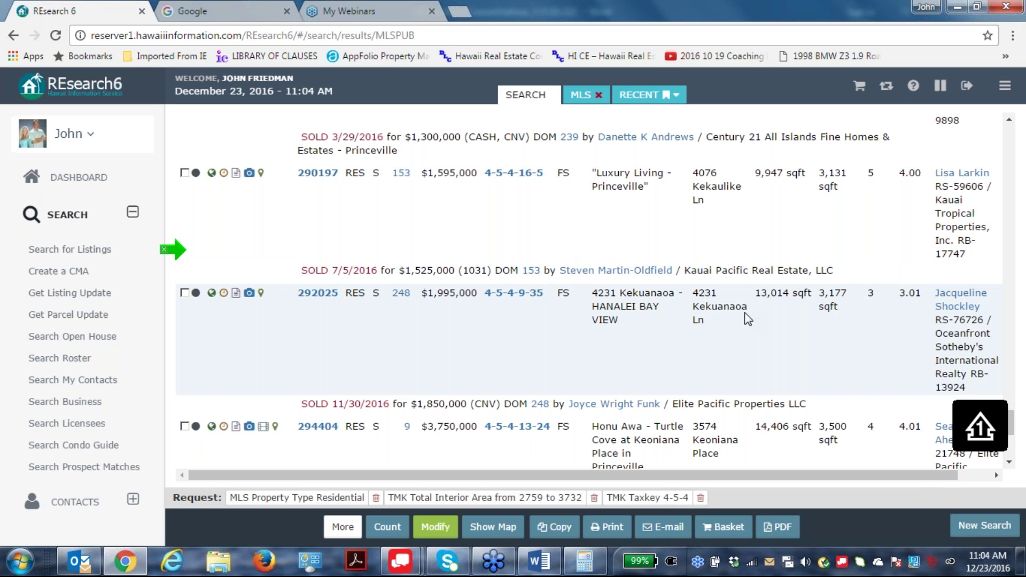
{"action": "scroll", "coordinate": [747, 318], "scroll_direction": "down", "scroll_amount": 2}
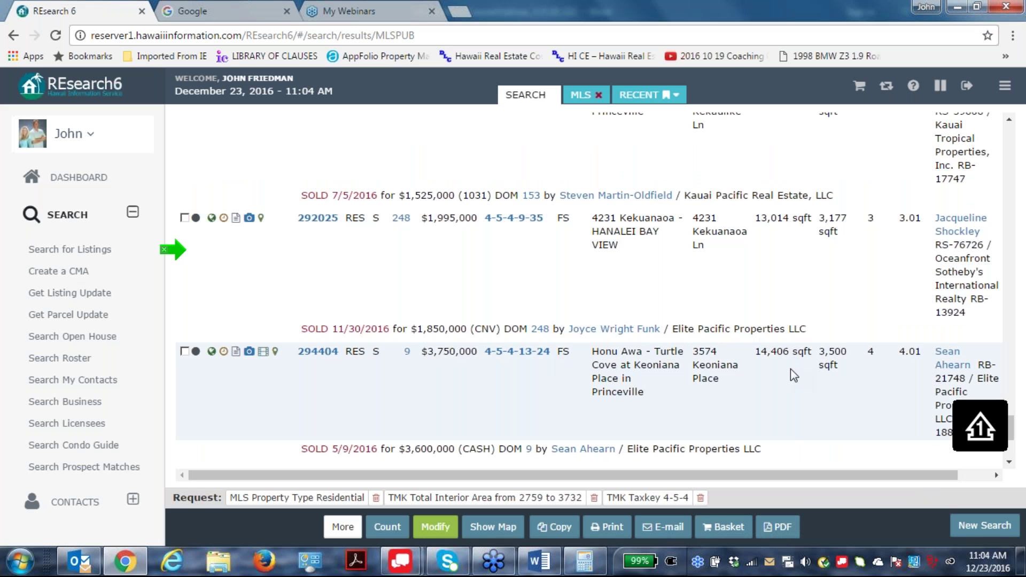
Check the $3,750,000 Keoniana Place sale (294404), then try Cloud CMA and close it.
{"action": "left_click", "coordinate": [185, 351]}
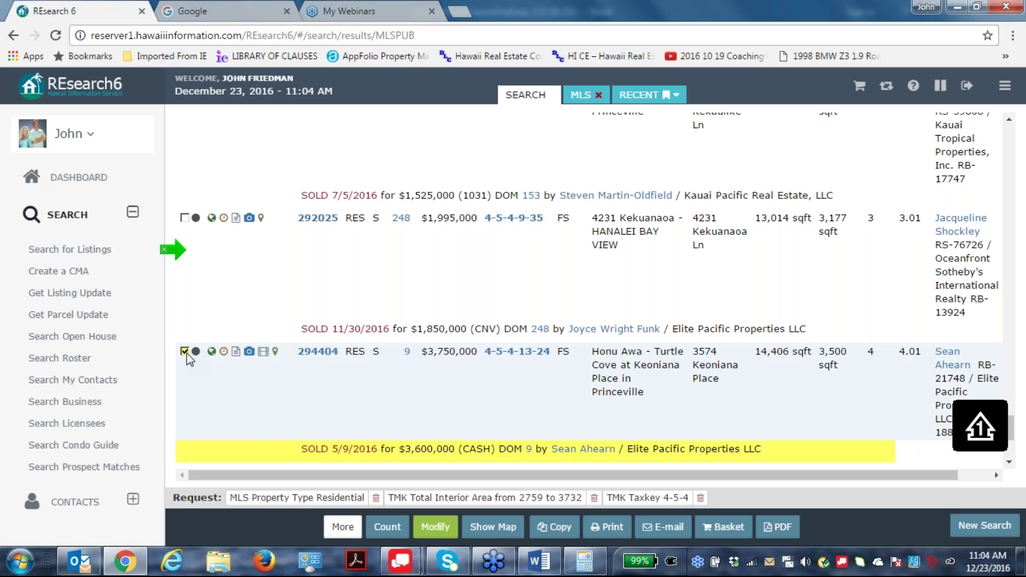
{"action": "left_click", "coordinate": [344, 527]}
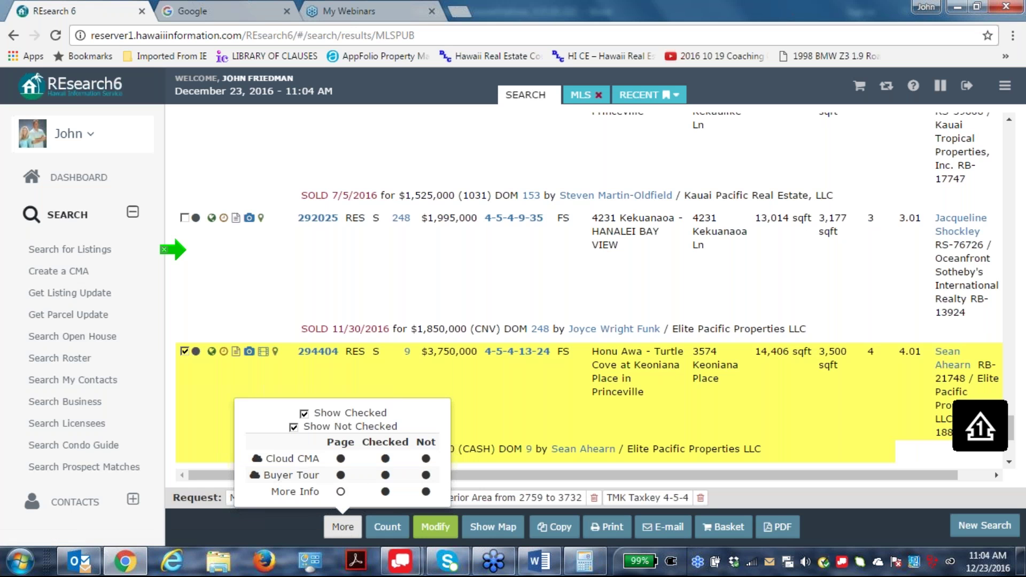
{"action": "left_click", "coordinate": [425, 458]}
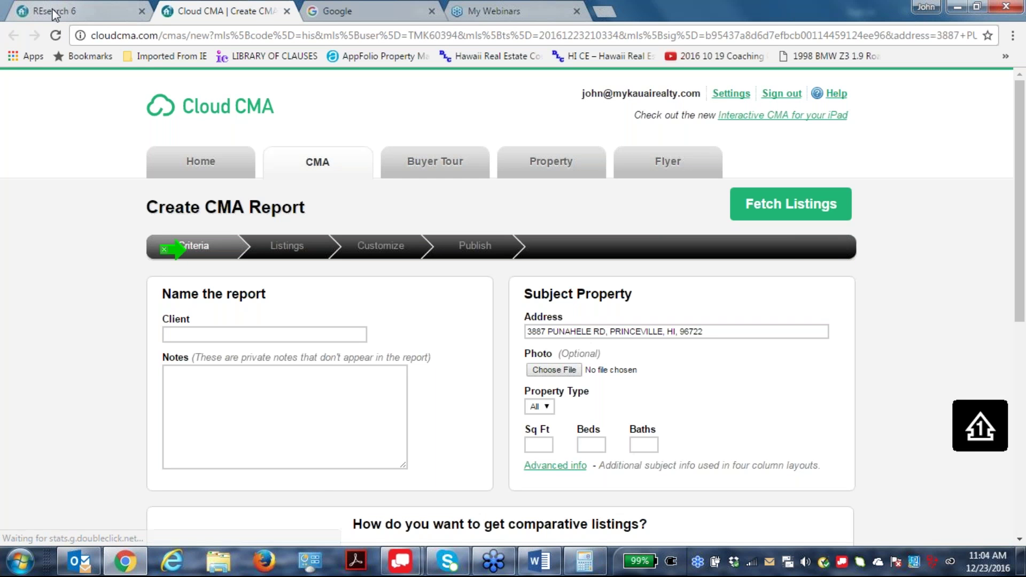
{"action": "left_click", "coordinate": [287, 11]}
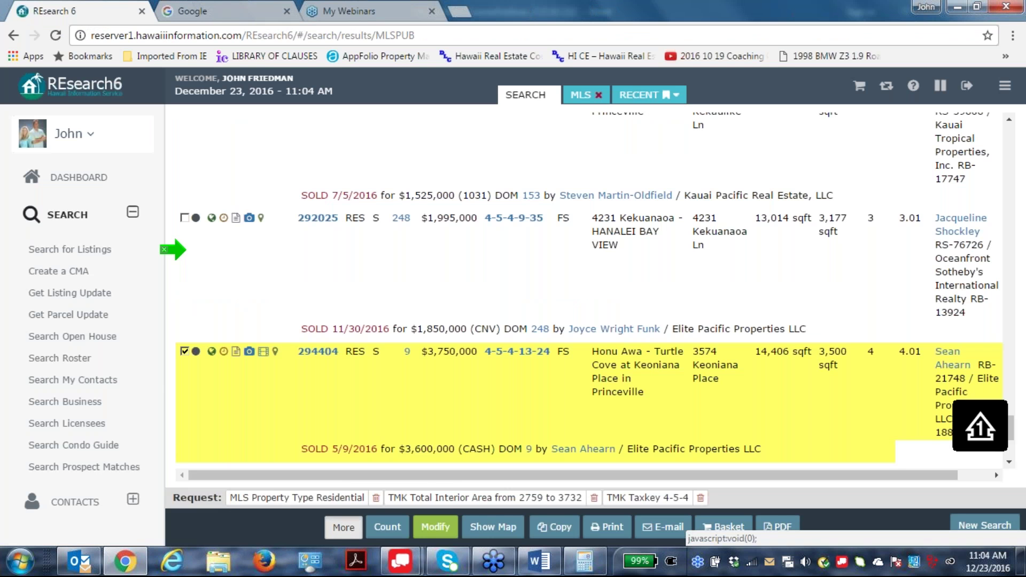
Show only the unchecked listings so 294404 is hidden from the results.
{"action": "left_click", "coordinate": [342, 526]}
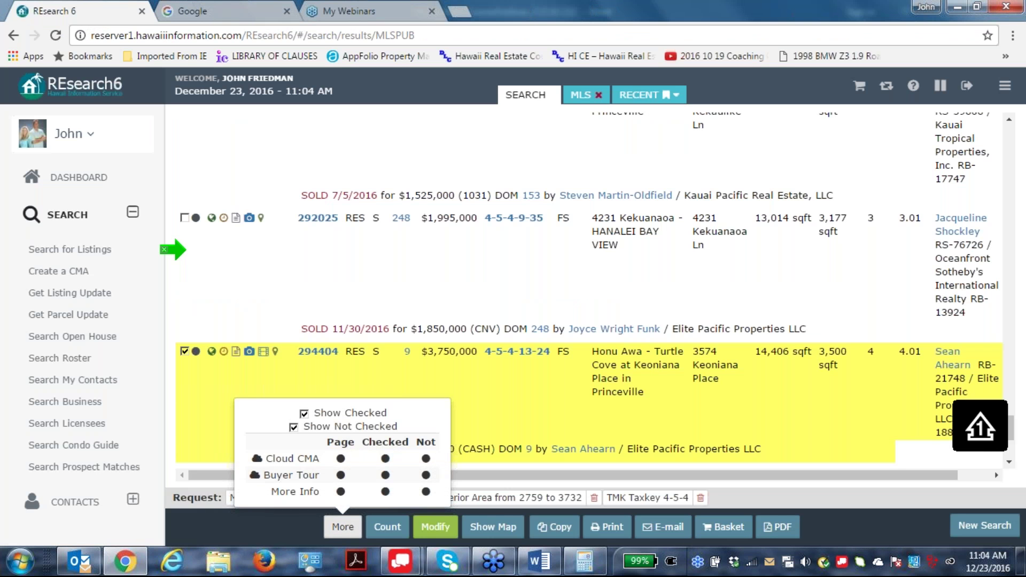
{"action": "left_click", "coordinate": [294, 426]}
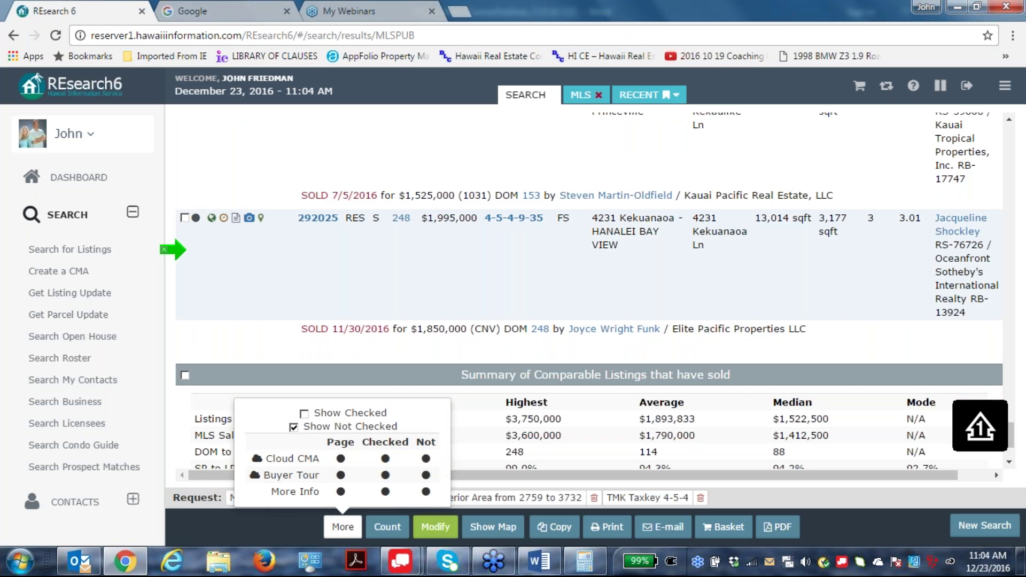
{"action": "scroll", "coordinate": [767, 393], "scroll_direction": "down", "scroll_amount": 2}
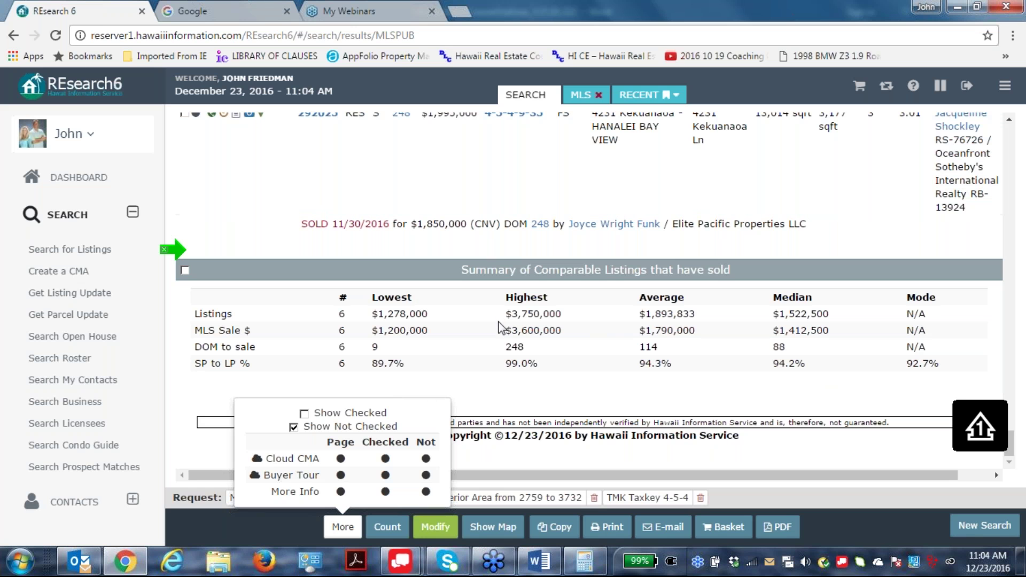
Rerun the search to reach the sold summary: 6 sales averaging $1,790,000, median $1,412,500.
{"action": "left_click", "coordinate": [428, 533]}
{"action": "scroll", "coordinate": [611, 369], "scroll_direction": "down", "scroll_amount": 7}
{"action": "scroll", "coordinate": [611, 368], "scroll_direction": "up", "scroll_amount": 3}
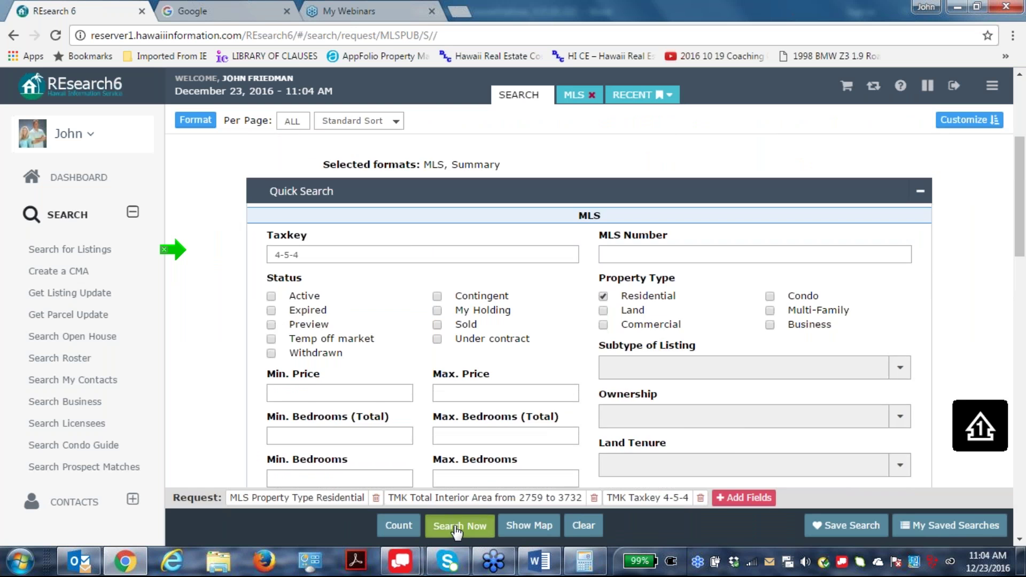
{"action": "left_click", "coordinate": [456, 526]}
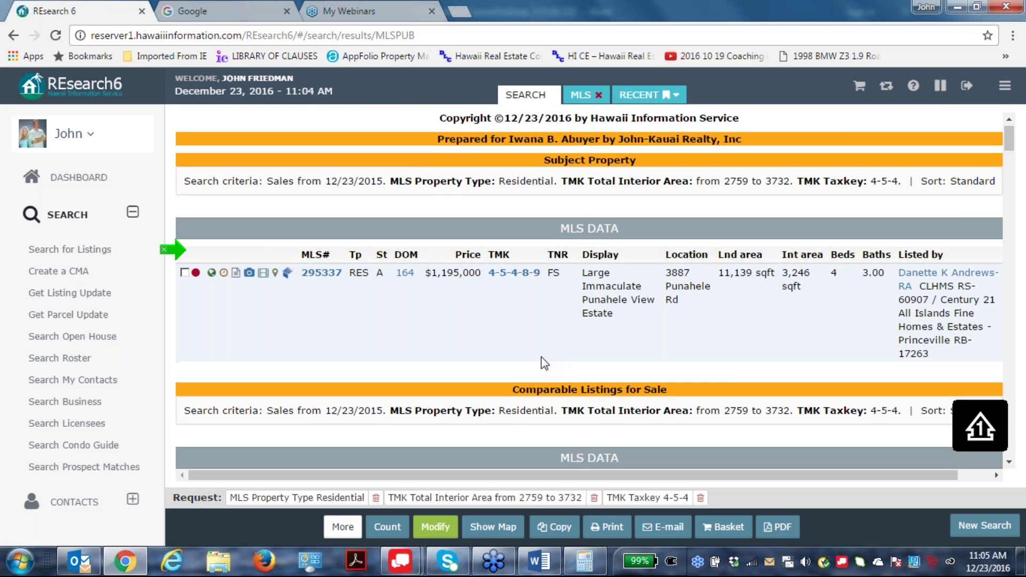
{"action": "scroll", "coordinate": [544, 363], "scroll_direction": "down", "scroll_amount": 15}
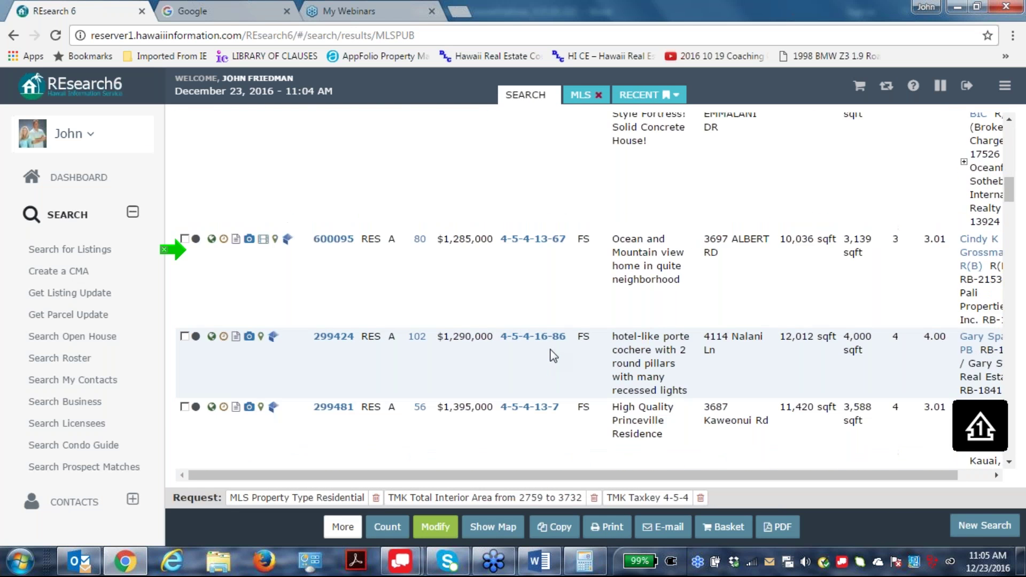
{"action": "scroll", "coordinate": [553, 355], "scroll_direction": "down", "scroll_amount": 5}
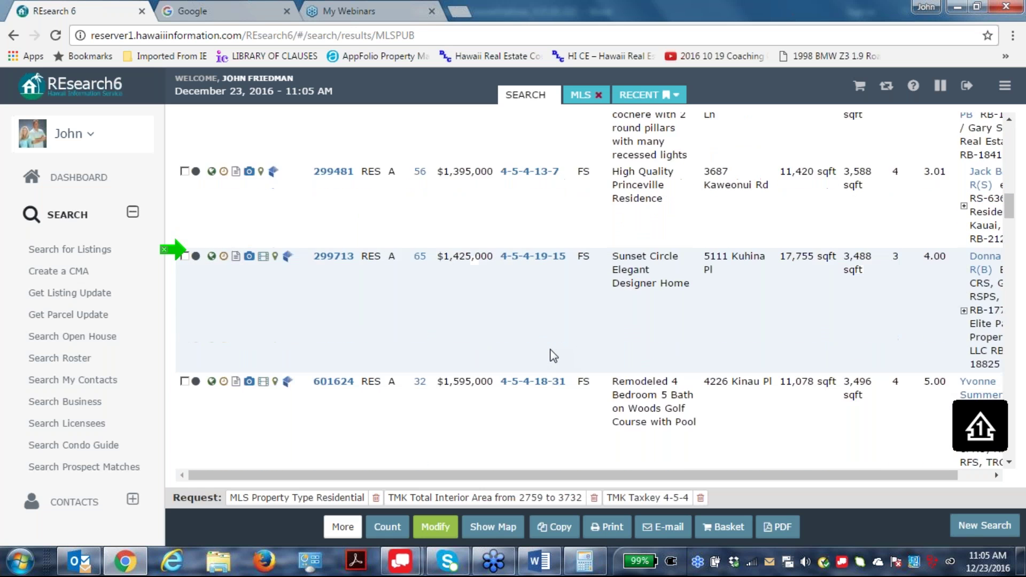
{"action": "scroll", "coordinate": [553, 355], "scroll_direction": "down", "scroll_amount": 3}
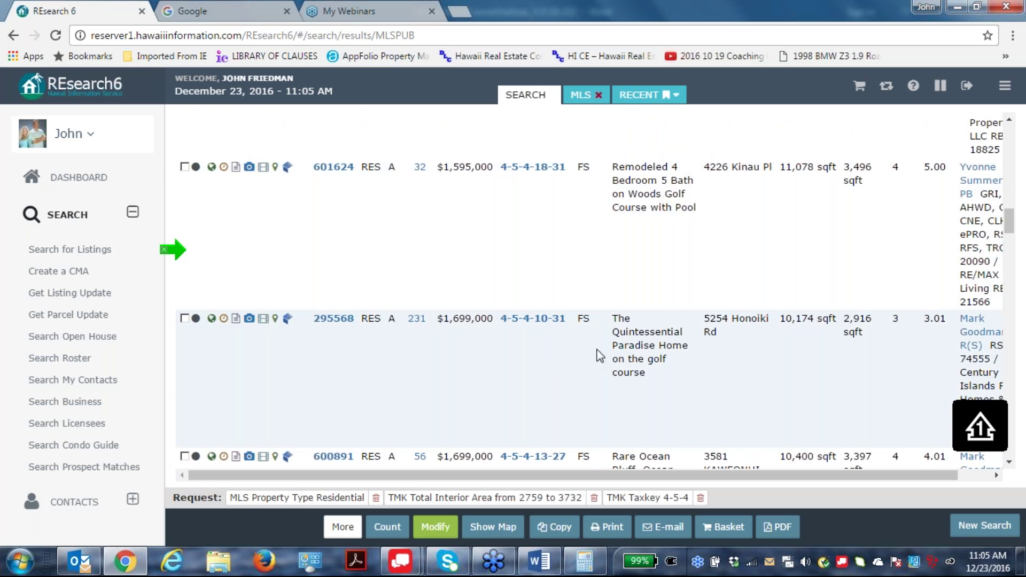
{"action": "scroll", "coordinate": [594, 354], "scroll_direction": "down", "scroll_amount": 15}
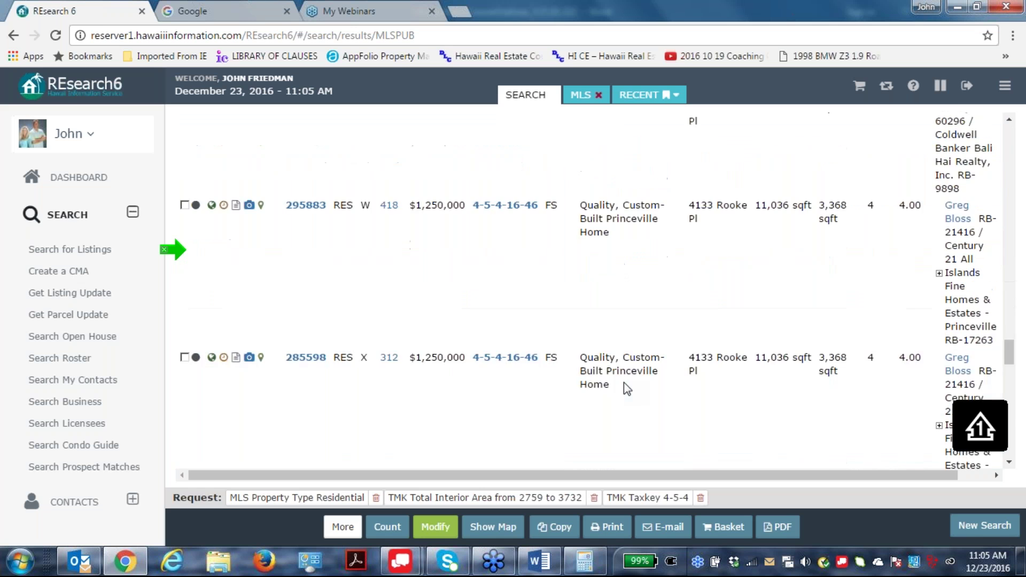
{"action": "scroll", "coordinate": [623, 383], "scroll_direction": "down", "scroll_amount": 10}
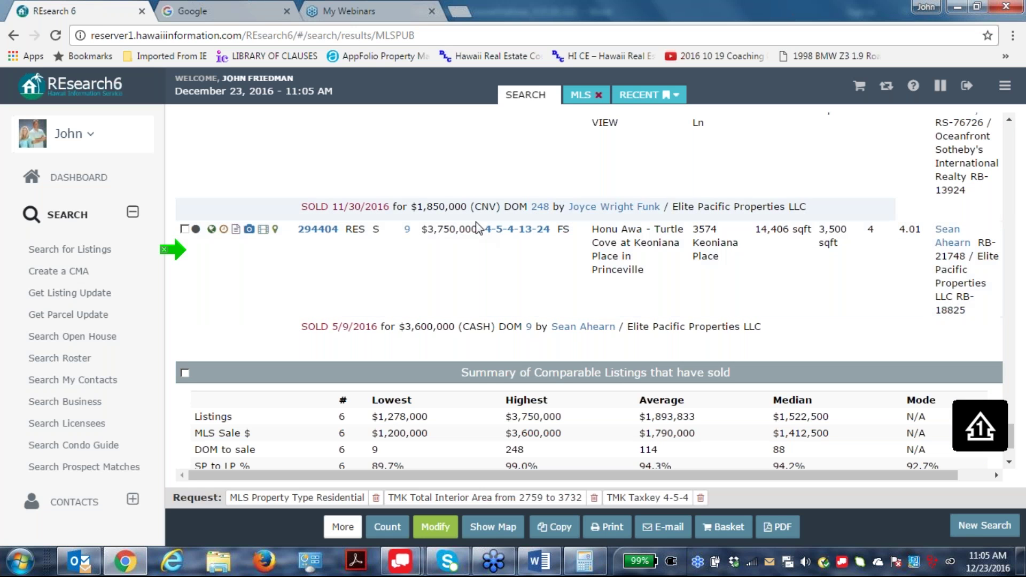
Copy the taxkey 4-5-4-13-24 from that parcel's tax record.
{"action": "left_click", "coordinate": [508, 233]}
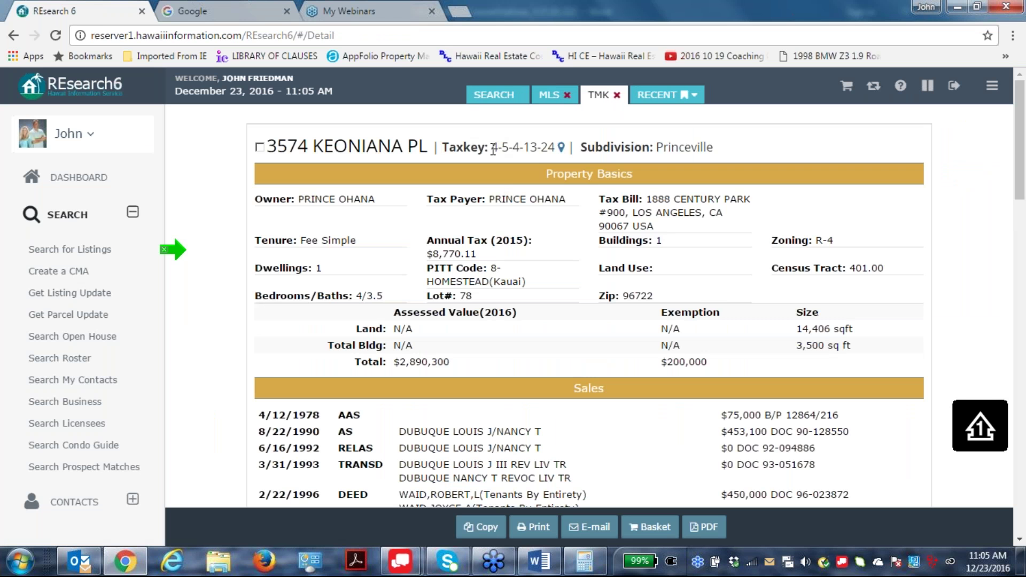
{"action": "left_click_drag", "start_coordinate": [492, 148], "coordinate": [558, 149]}
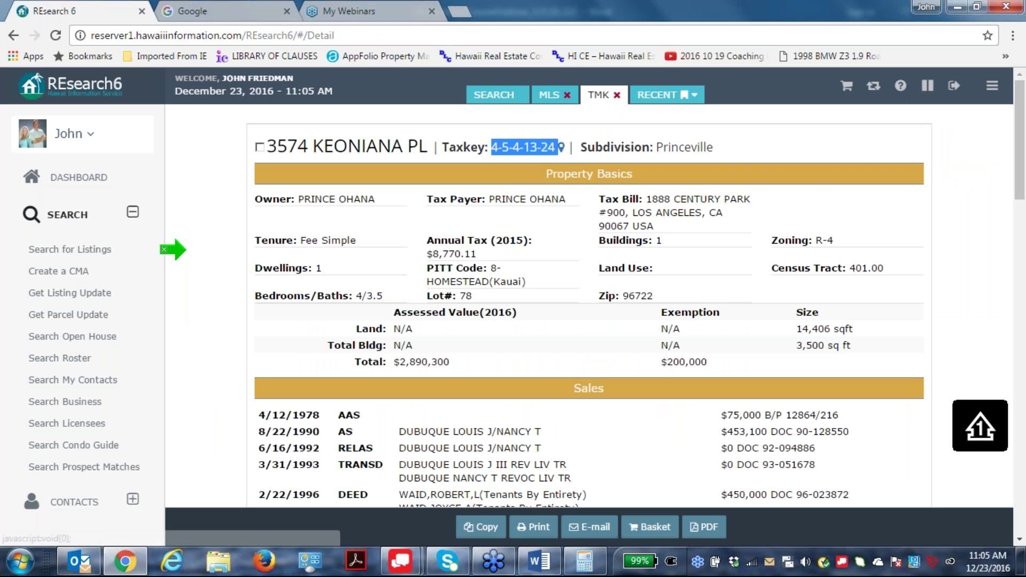
{"action": "right_click", "coordinate": [529, 158]}
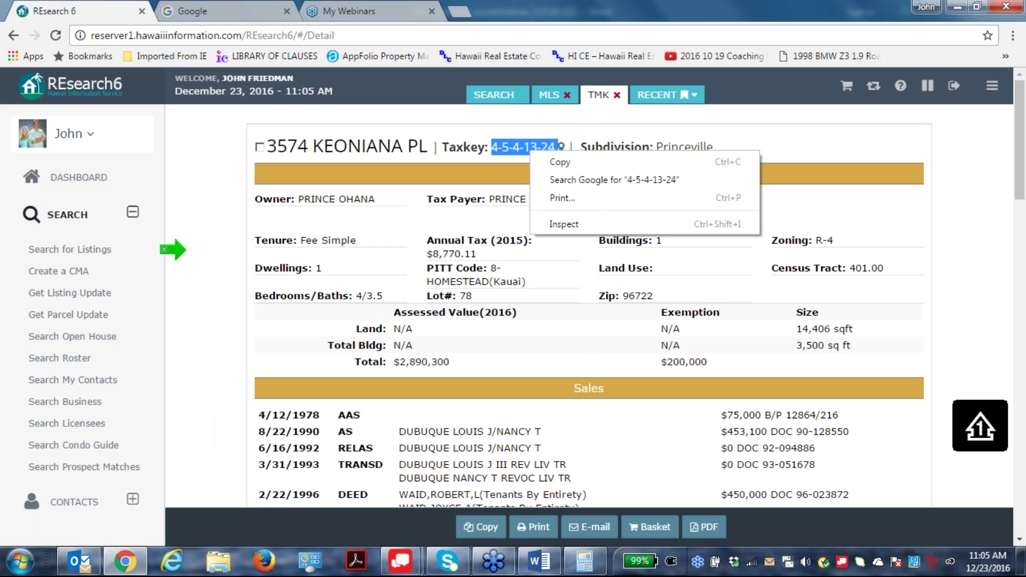
{"action": "left_click", "coordinate": [556, 161]}
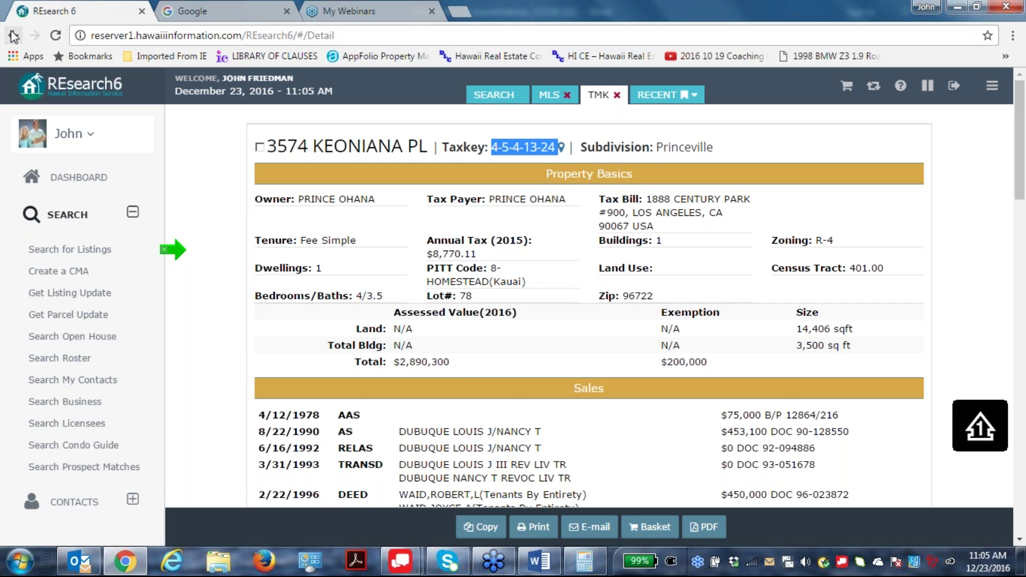
Change the taxkey criterion to '4-5-4 and not 4-5-4-13-24' and rerun the search.
{"action": "left_click", "coordinate": [13, 35]}
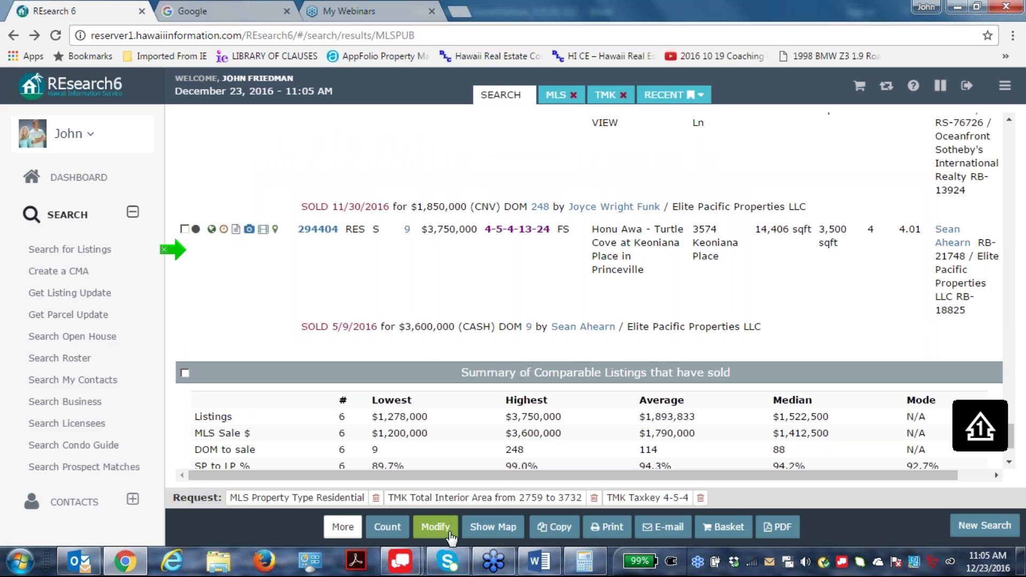
{"action": "left_click", "coordinate": [437, 527]}
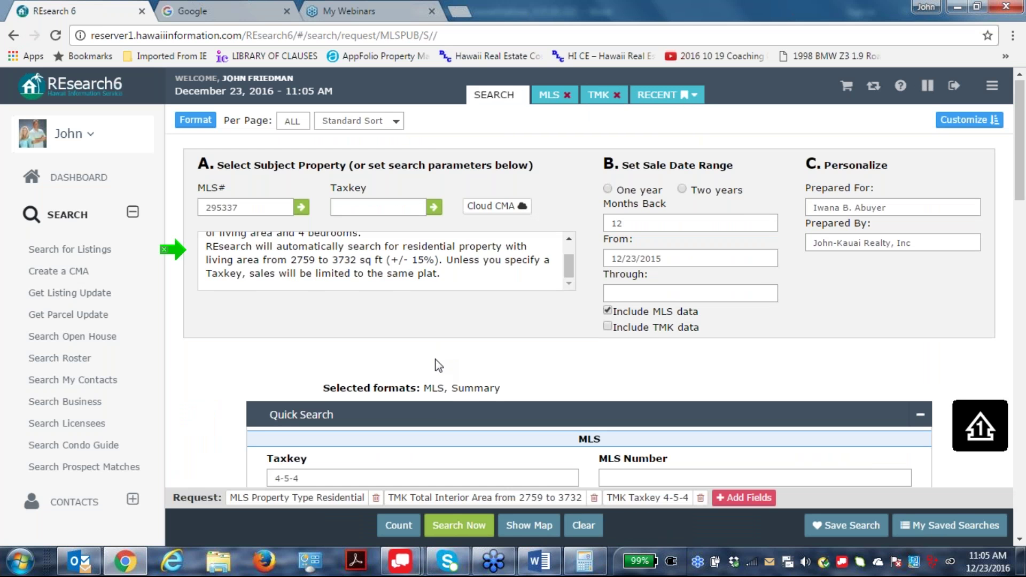
{"action": "scroll", "coordinate": [438, 366], "scroll_direction": "down", "scroll_amount": 4}
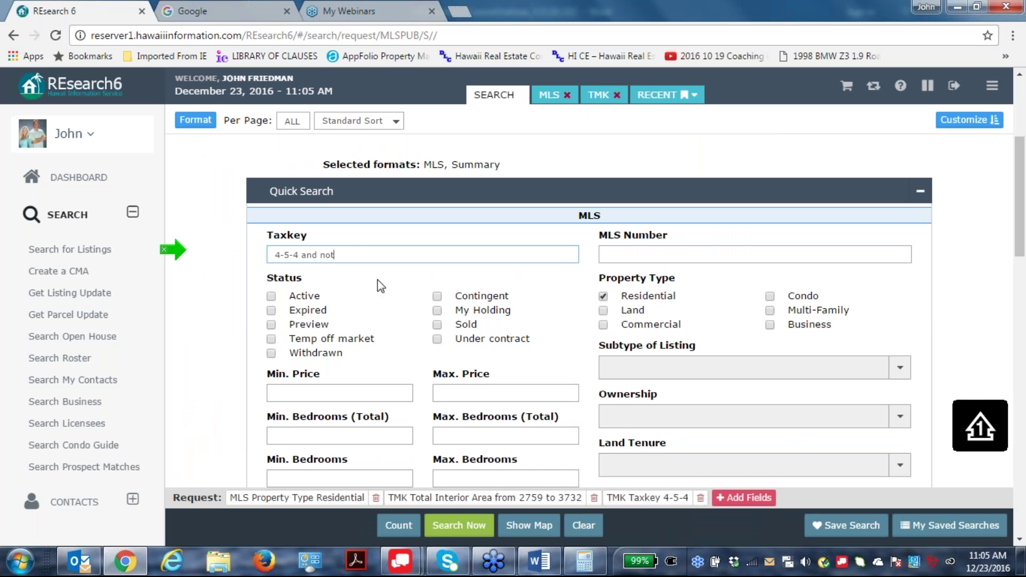
{"action": "right_click", "coordinate": [347, 250]}
{"action": "left_click", "coordinate": [383, 344]}
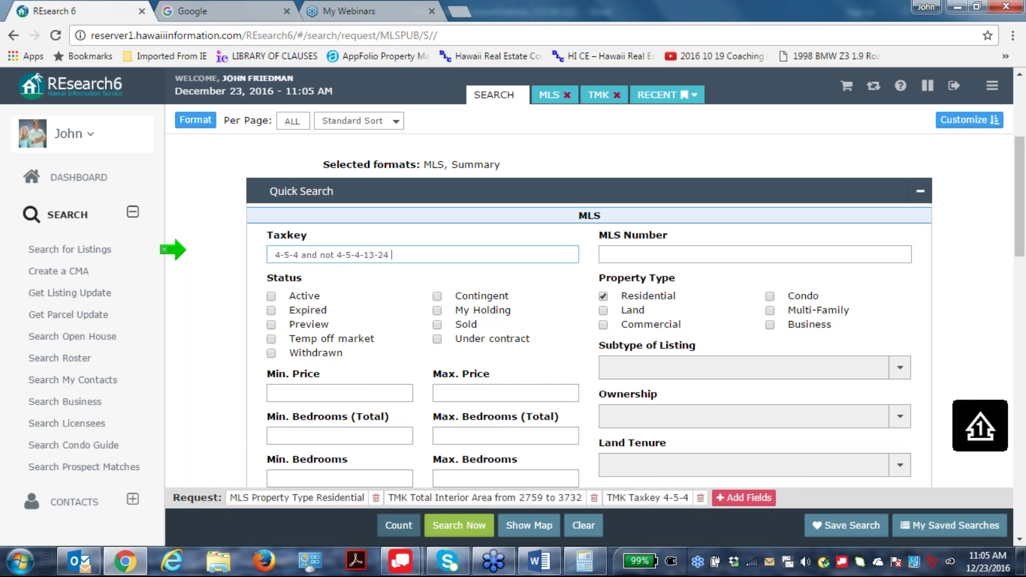
{"action": "left_click", "coordinate": [457, 528]}
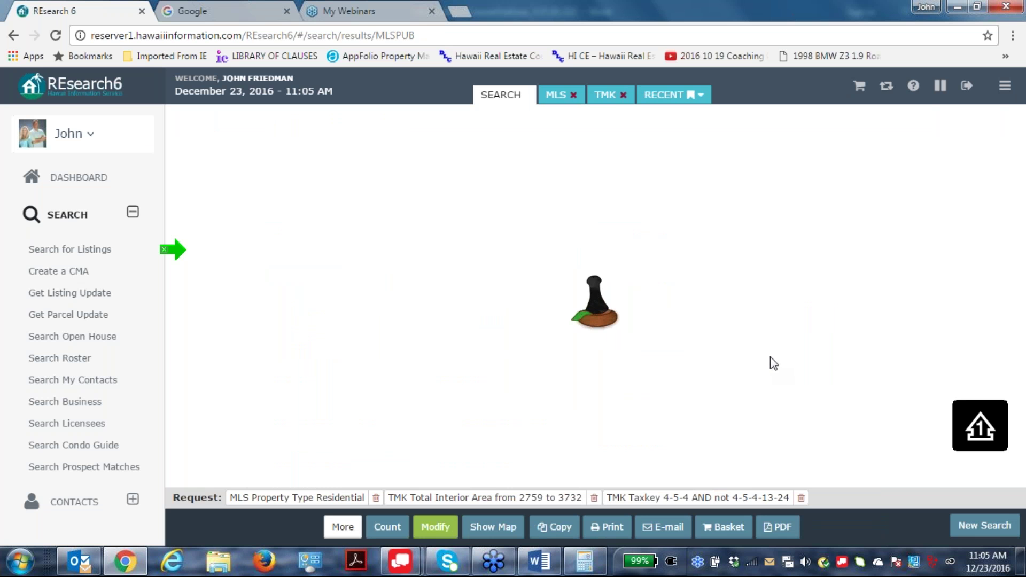
In the sold summary, select median list price $1,450,000 and median sale price $1,300,000.
{"action": "scroll", "coordinate": [768, 389], "scroll_direction": "down", "scroll_amount": 8}
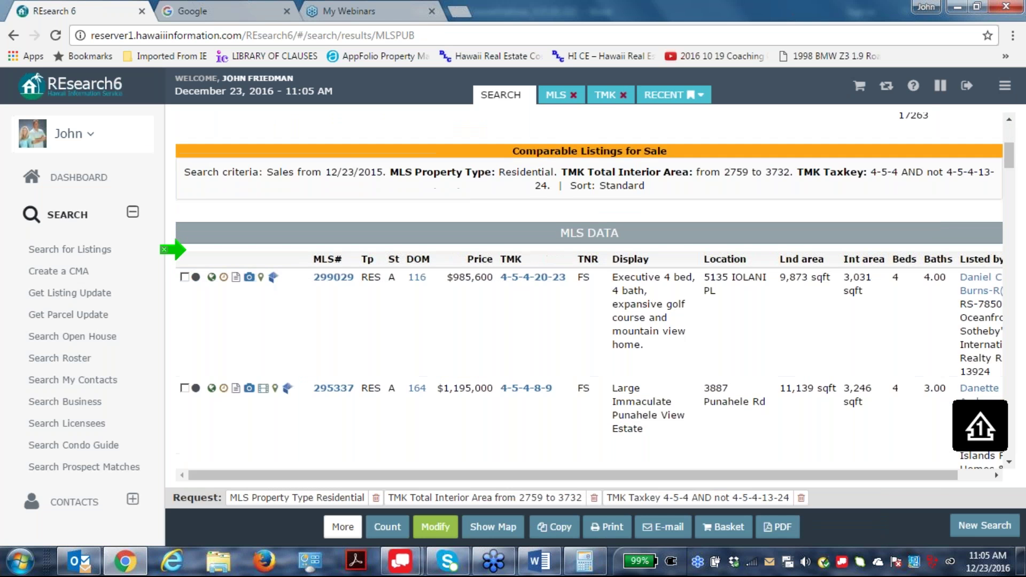
{"action": "scroll", "coordinate": [772, 284], "scroll_direction": "down", "scroll_amount": 10}
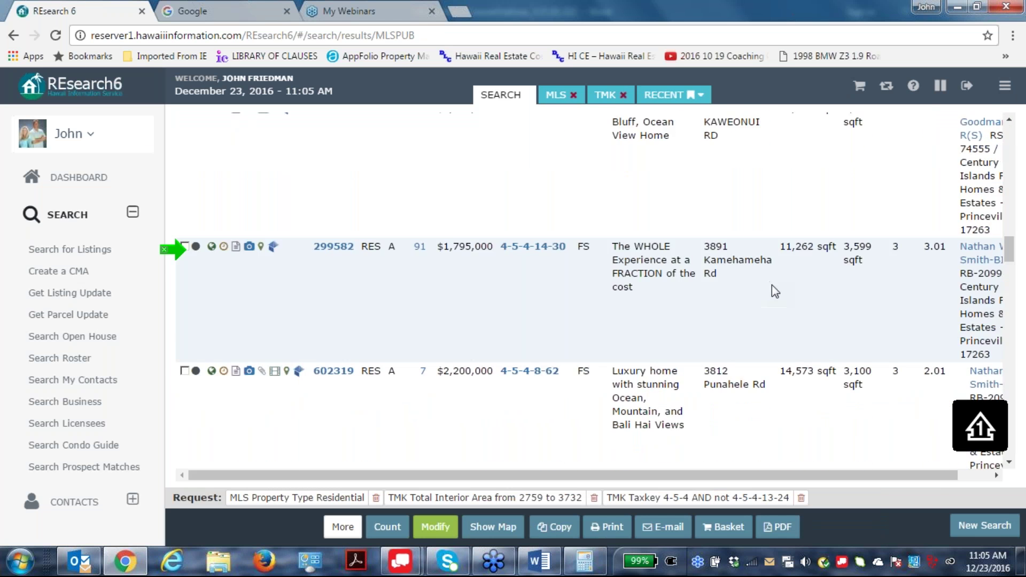
{"action": "scroll", "coordinate": [775, 292], "scroll_direction": "down", "scroll_amount": 10}
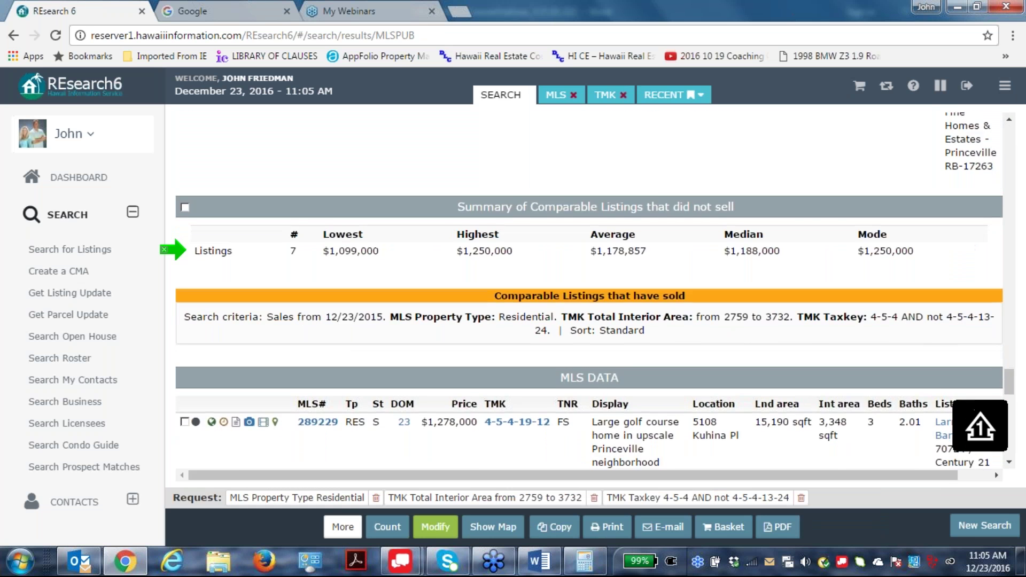
{"action": "scroll", "coordinate": [779, 299], "scroll_direction": "down", "scroll_amount": 10}
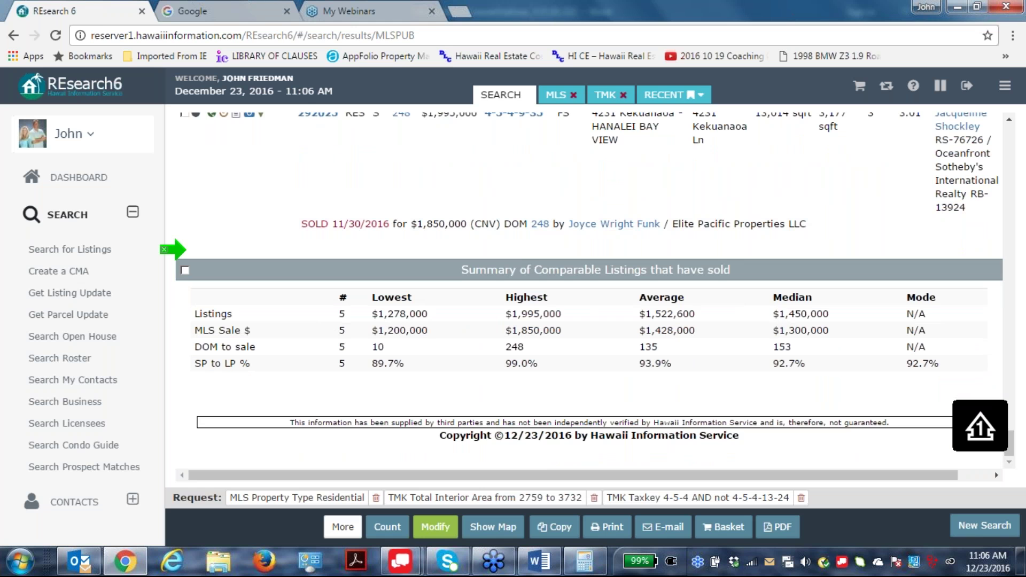
{"action": "double_click", "coordinate": [780, 314]}
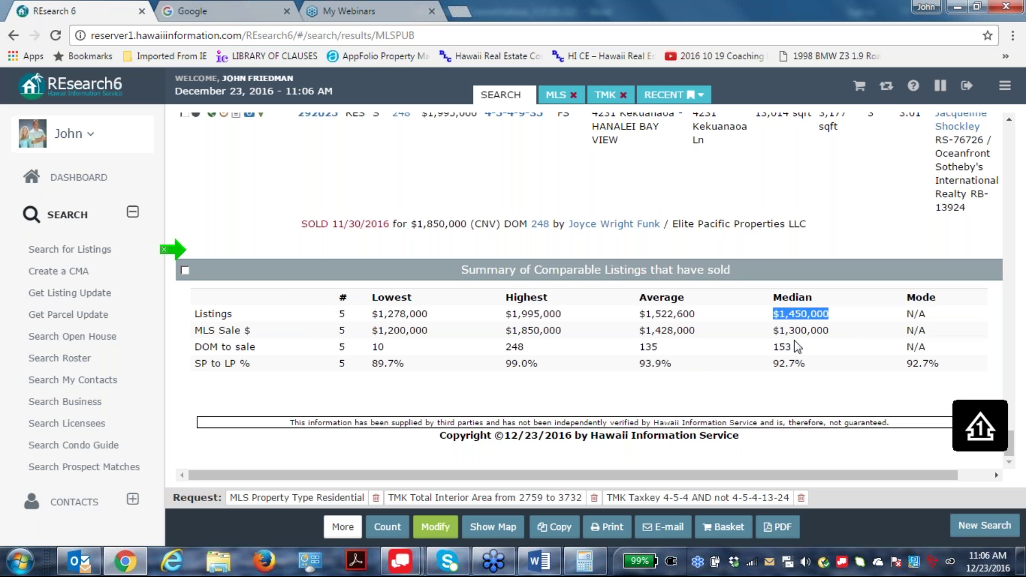
{"action": "left_click", "coordinate": [775, 332]}
{"action": "left_click_drag", "start_coordinate": [775, 332], "coordinate": [838, 332]}
{"action": "scroll", "coordinate": [820, 392], "scroll_direction": "up", "scroll_amount": 15}
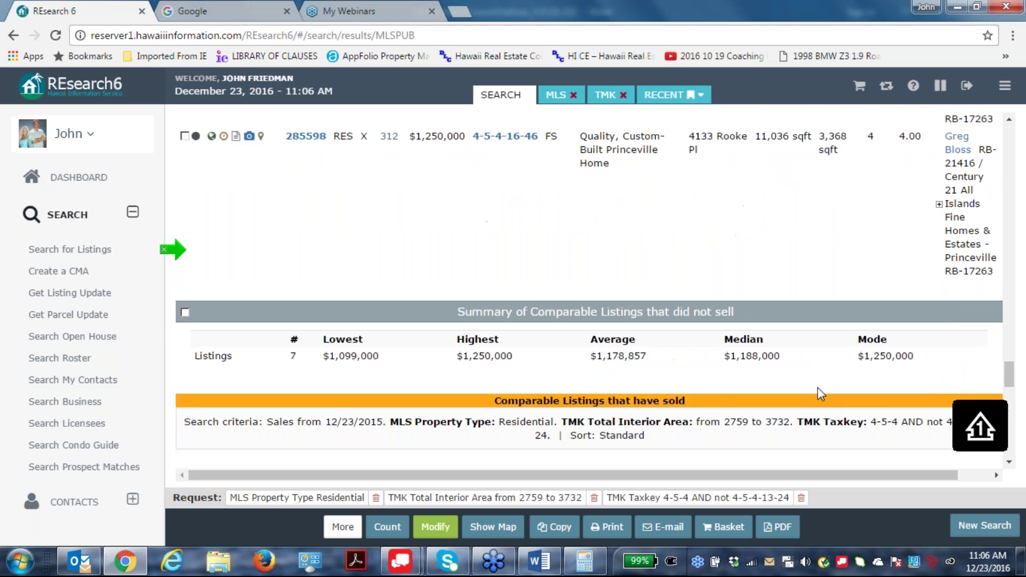
{"action": "scroll", "coordinate": [816, 390], "scroll_direction": "up", "scroll_amount": 10}
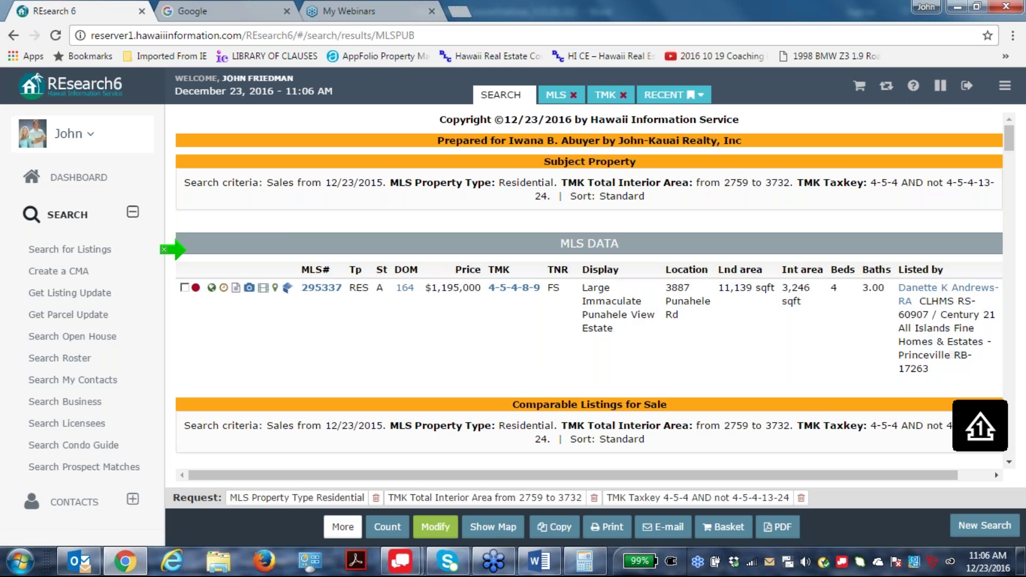
Clear the stray text selection and toggle the Cloud CMA 'Not' option under More.
{"action": "left_click_drag", "start_coordinate": [1021, 295], "coordinate": [1017, 469]}
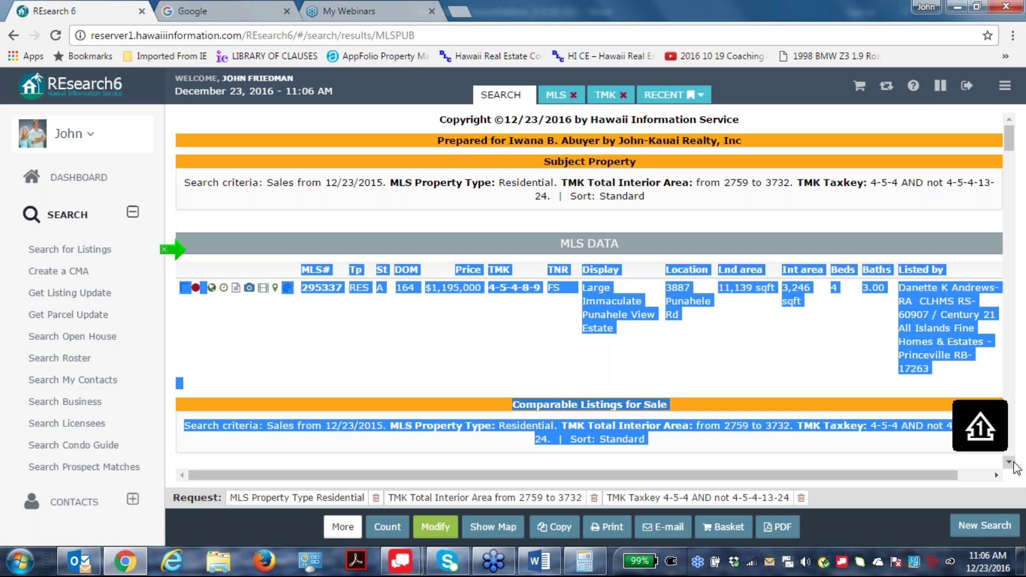
{"action": "left_click", "coordinate": [1008, 463]}
{"action": "left_click", "coordinate": [1009, 463]}
{"action": "left_click", "coordinate": [1008, 463]}
{"action": "scroll", "coordinate": [894, 396], "scroll_direction": "down", "scroll_amount": 12}
{"action": "scroll", "coordinate": [893, 395], "scroll_direction": "down", "scroll_amount": 15}
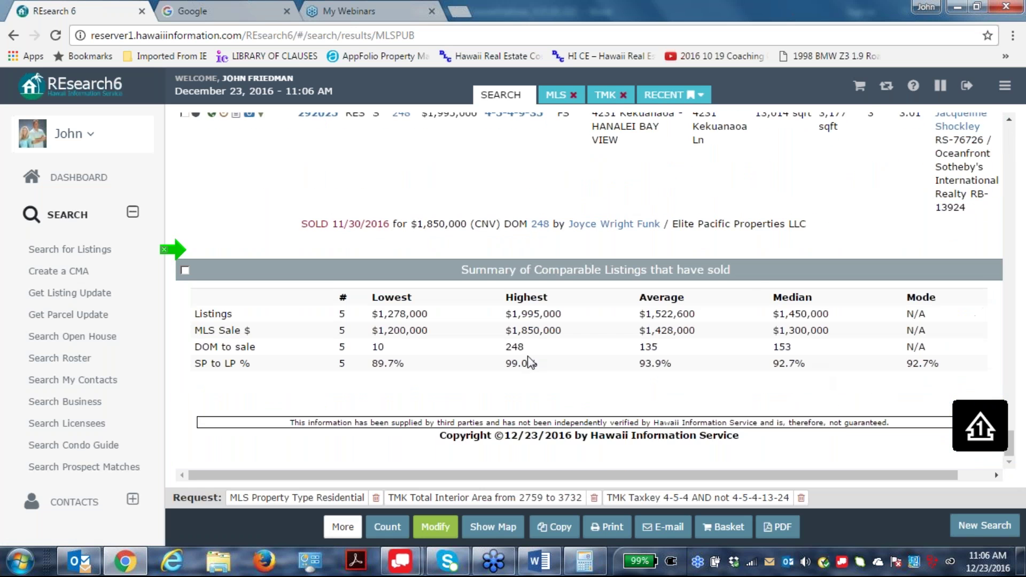
{"action": "scroll", "coordinate": [575, 290], "scroll_direction": "up", "scroll_amount": 10}
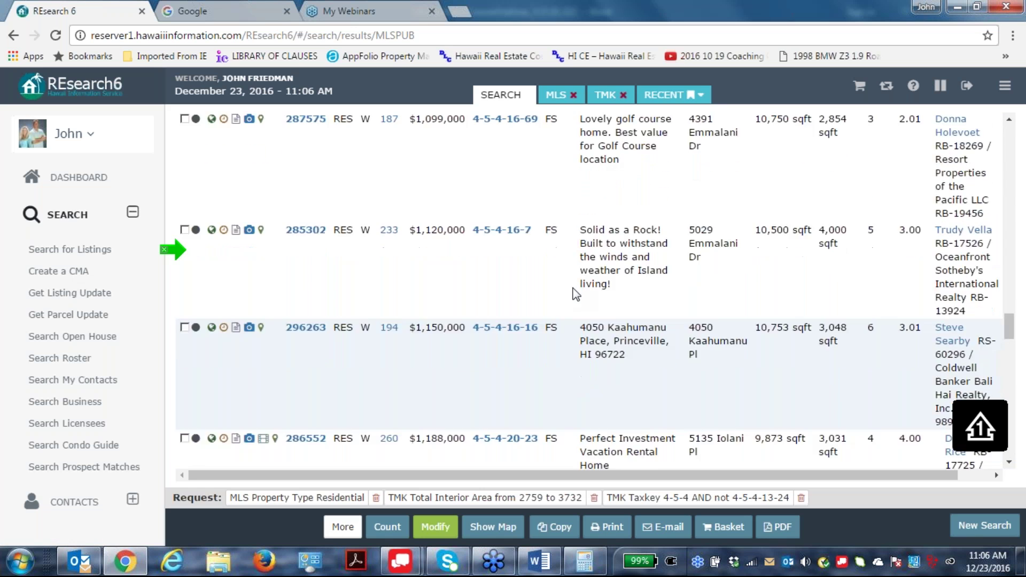
{"action": "scroll", "coordinate": [573, 290], "scroll_direction": "up", "scroll_amount": 20}
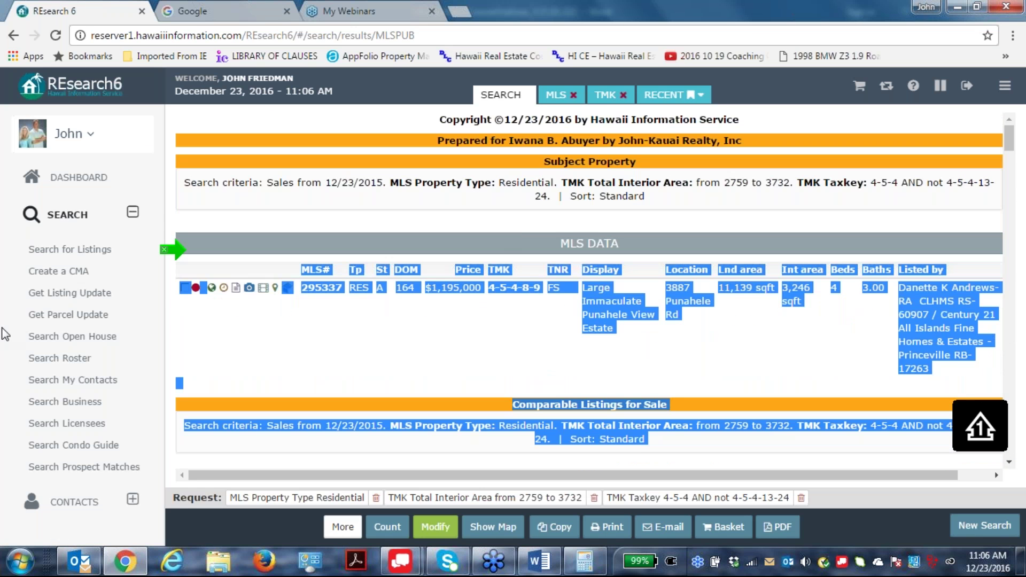
{"action": "left_click", "coordinate": [436, 329]}
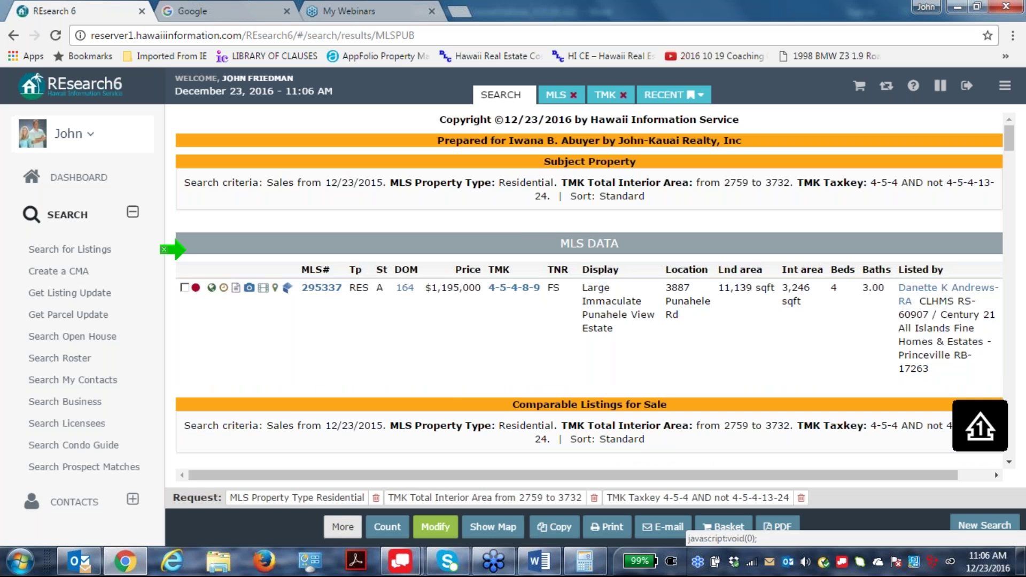
{"action": "left_click", "coordinate": [342, 527]}
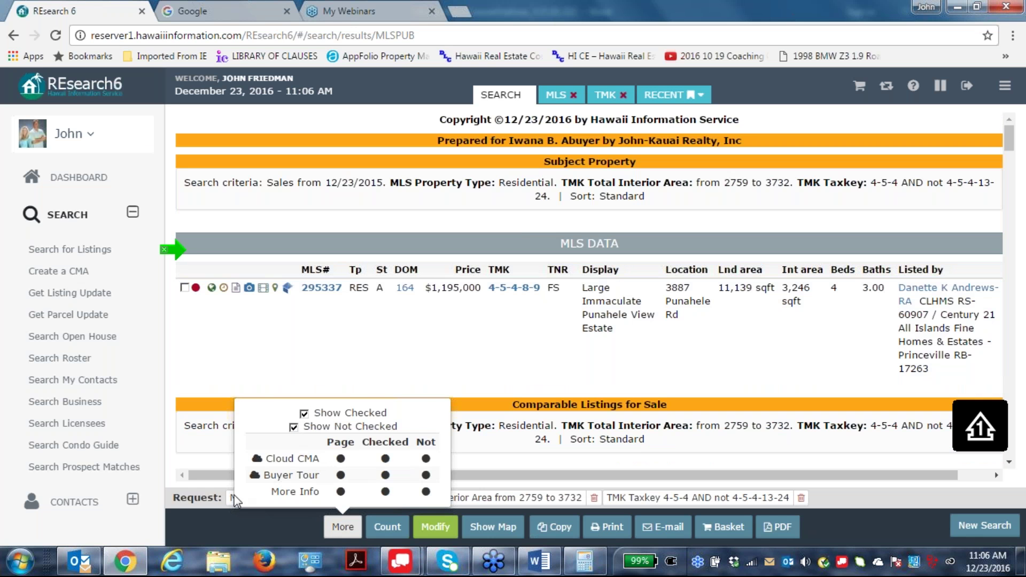
{"action": "left_click", "coordinate": [426, 458]}
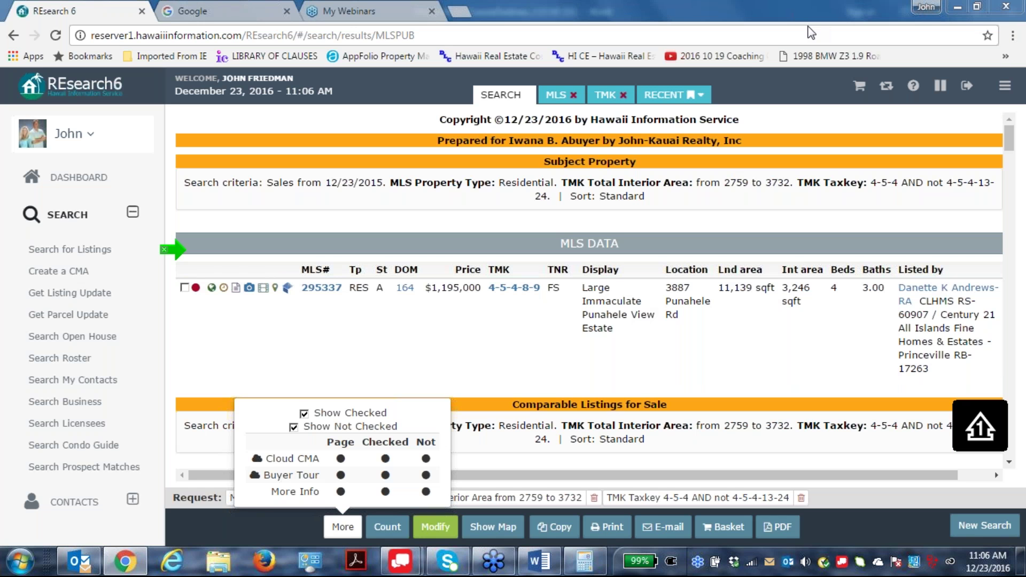
Remove the subject property's MLS number and reset the search form.
{"action": "left_click", "coordinate": [435, 526]}
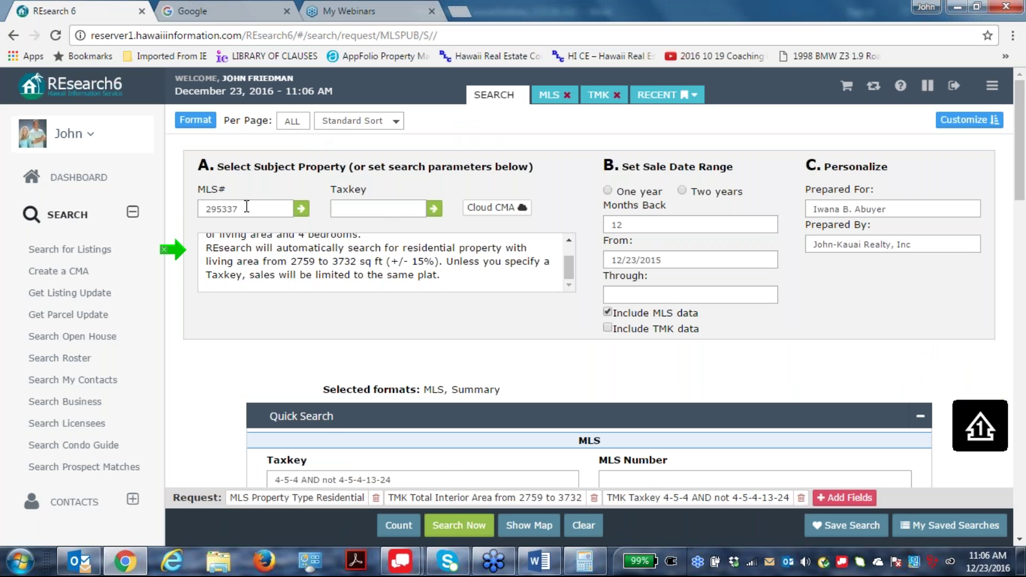
{"action": "double_click", "coordinate": [226, 205]}
{"action": "key", "text": "BackSpace"}
{"action": "left_click", "coordinate": [583, 525]}
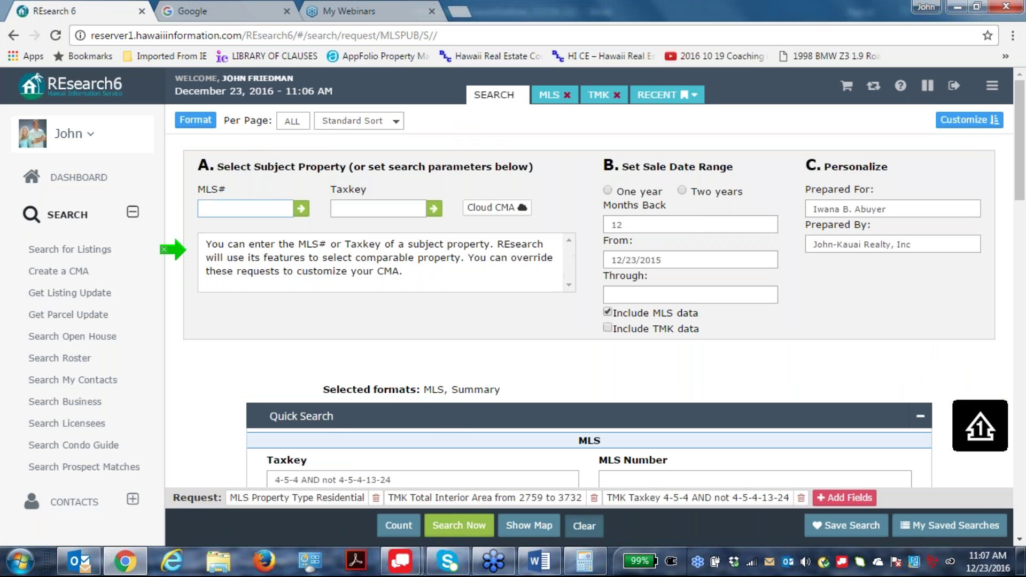
{"action": "scroll", "coordinate": [309, 348], "scroll_direction": "down", "scroll_amount": 3}
Enter taxkey 4-5-4 and limit the search to Residential property.
{"action": "left_click", "coordinate": [295, 330]}
{"action": "type", "text": "4-5"}
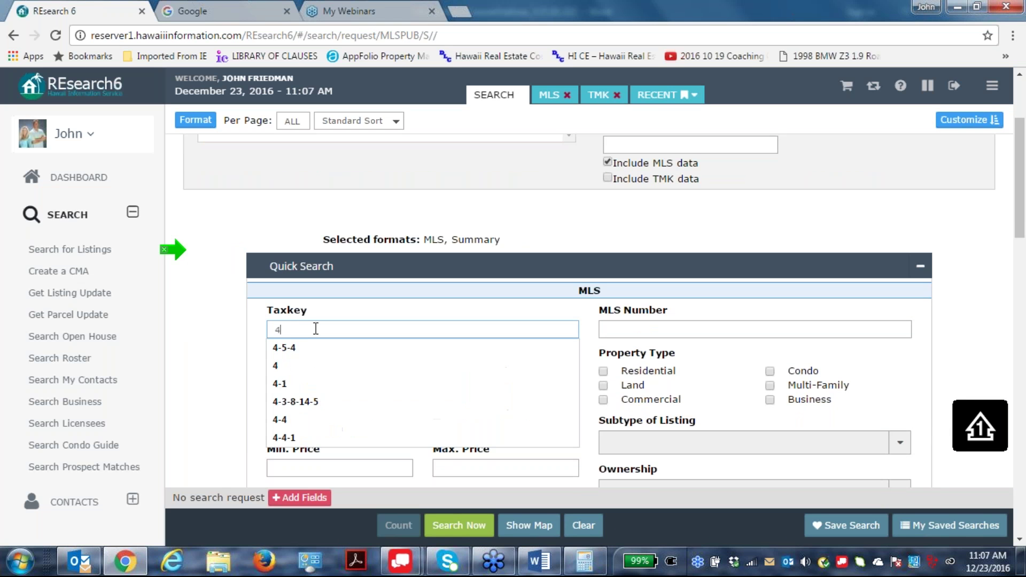
{"action": "type", "text": "-4"}
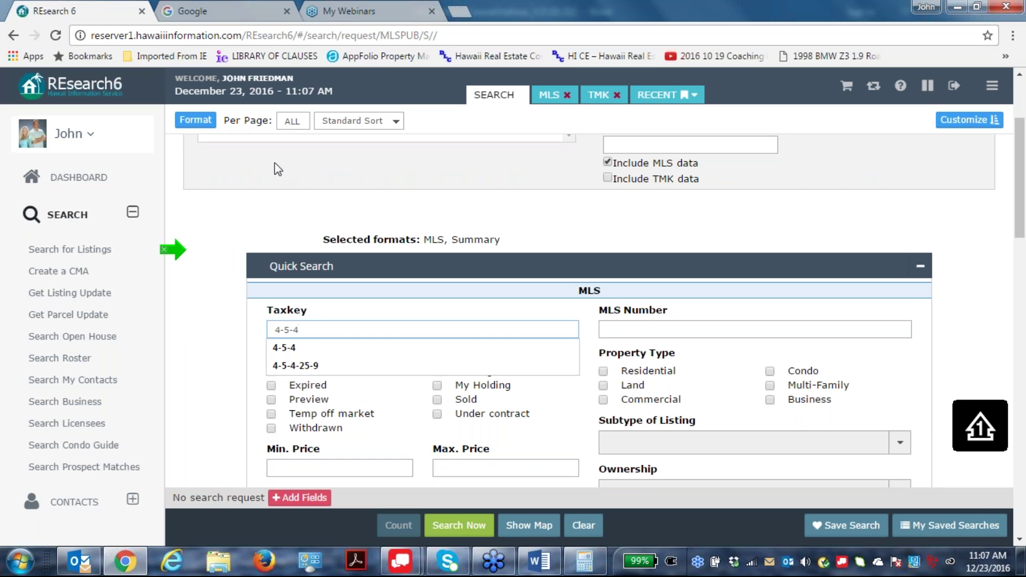
{"action": "left_click", "coordinate": [594, 427]}
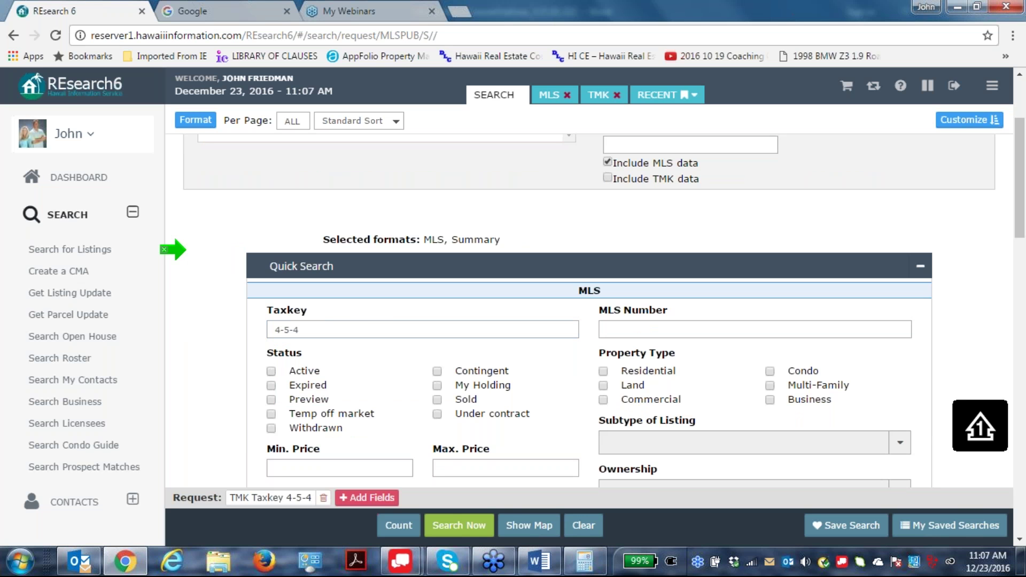
{"action": "left_click", "coordinate": [602, 370]}
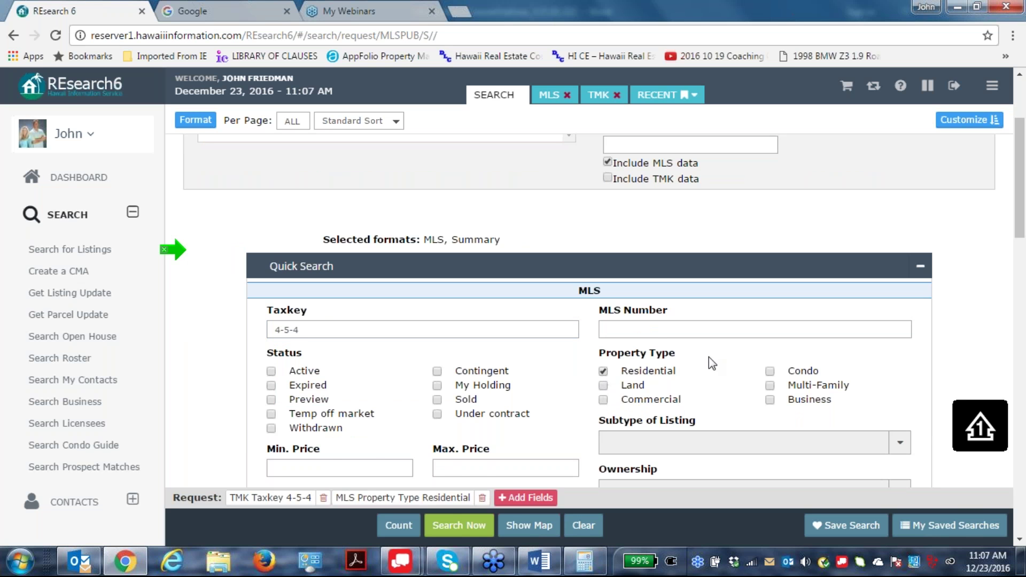
{"action": "scroll", "coordinate": [753, 315], "scroll_direction": "down", "scroll_amount": 3}
{"action": "scroll", "coordinate": [754, 314], "scroll_direction": "up", "scroll_amount": 2}
{"action": "scroll", "coordinate": [753, 309], "scroll_direction": "down", "scroll_amount": 2}
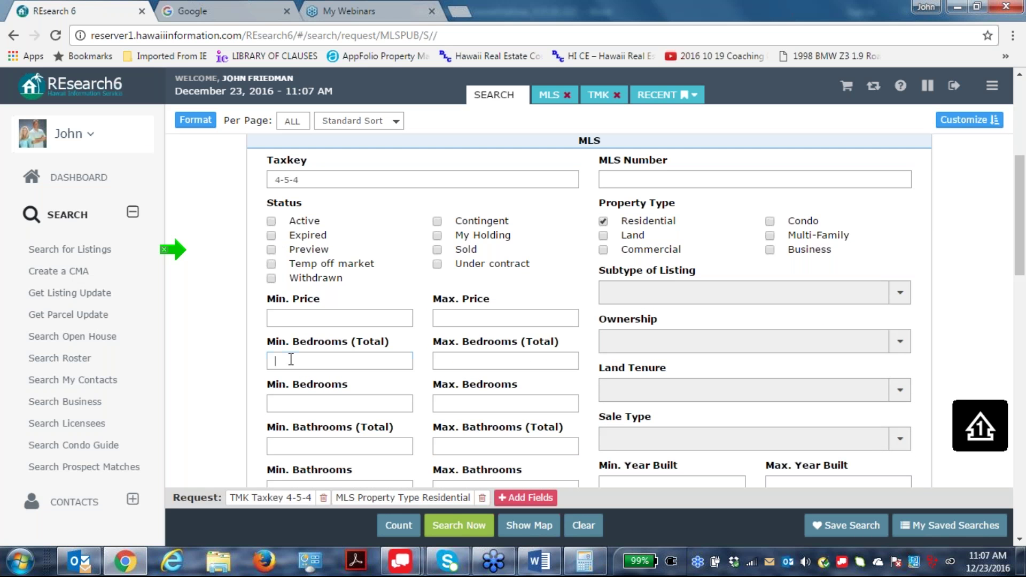
Set bedrooms to exactly 3 and bathrooms to at least 2.
{"action": "type", "text": "3"}
{"action": "left_click", "coordinate": [448, 361]}
{"action": "type", "text": "3"}
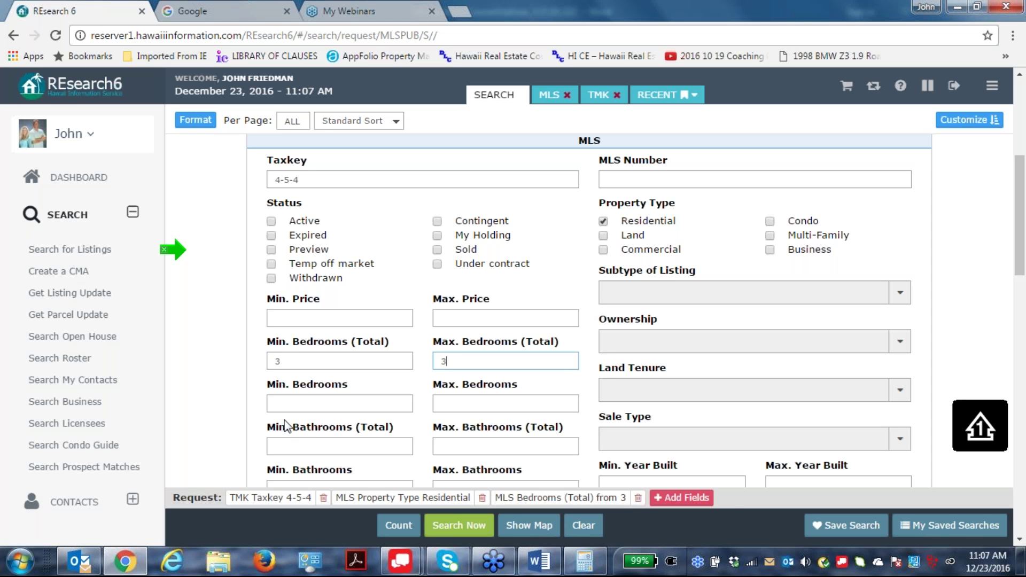
{"action": "left_click", "coordinate": [292, 444]}
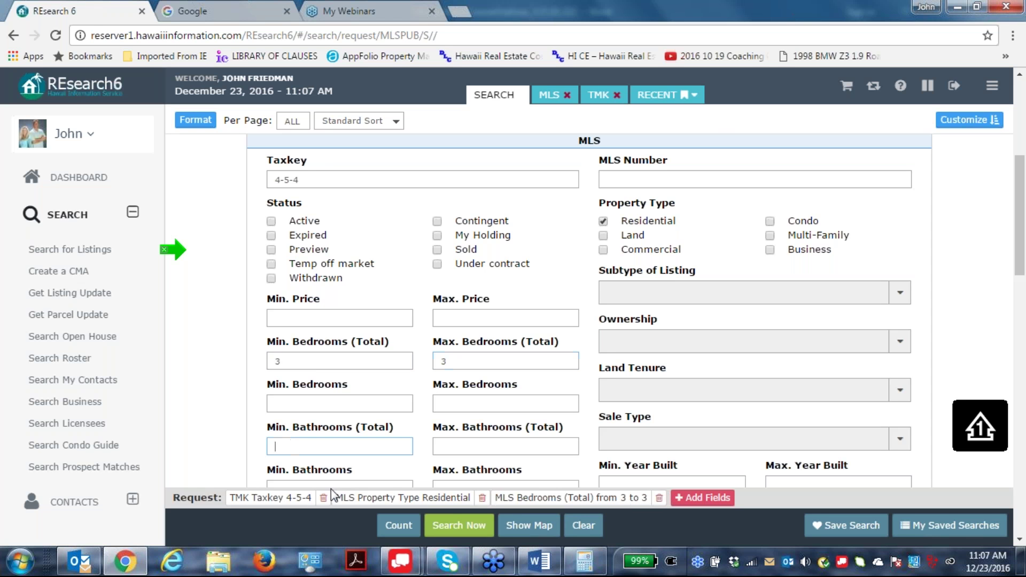
{"action": "type", "text": "2"}
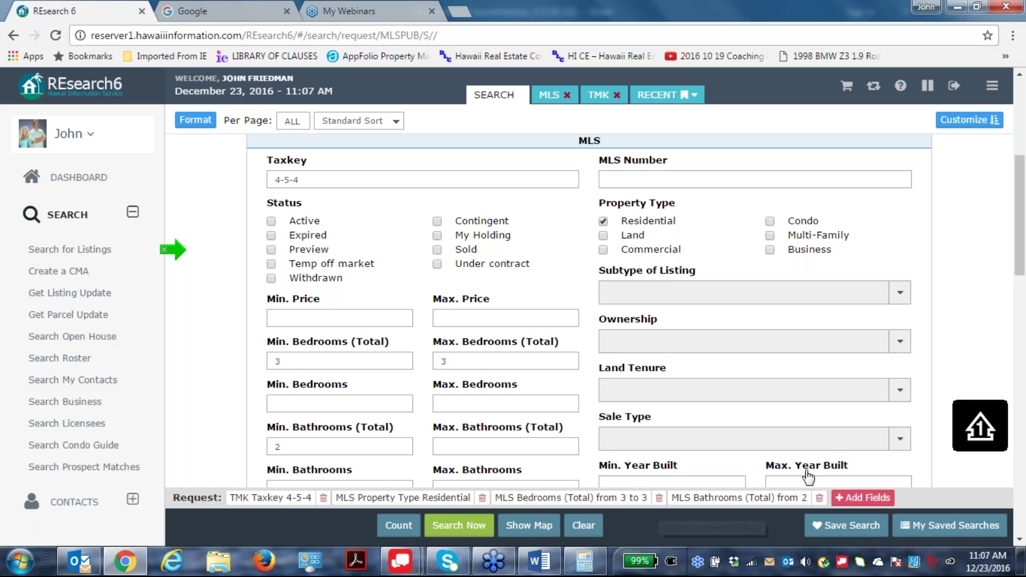
Set the land area range to 10000–13000 SqFt.
{"action": "scroll", "coordinate": [179, 453], "scroll_direction": "down", "scroll_amount": 3}
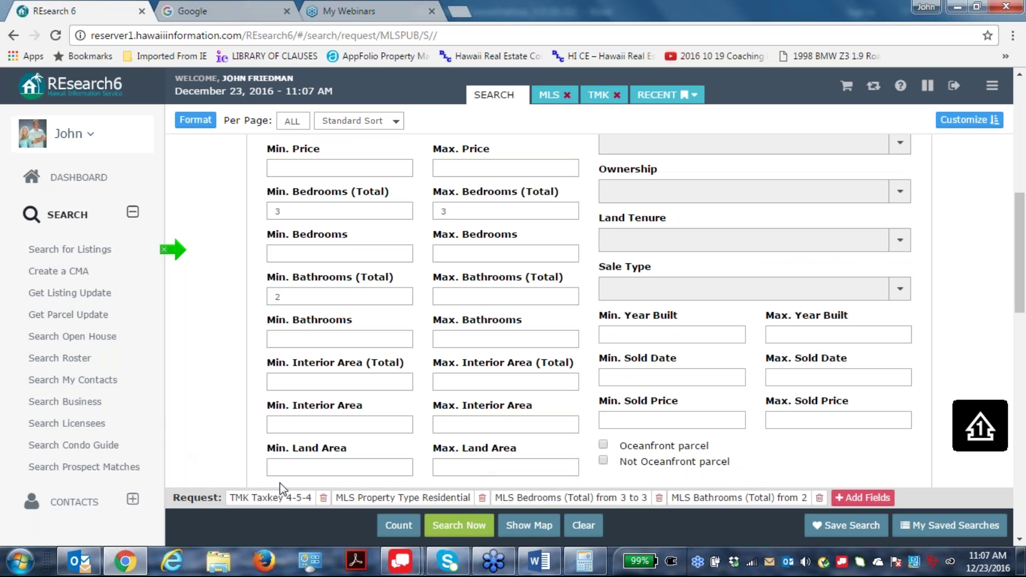
{"action": "left_click", "coordinate": [282, 469]}
{"action": "type", "text": "10000"}
{"action": "key", "text": "Tab"}
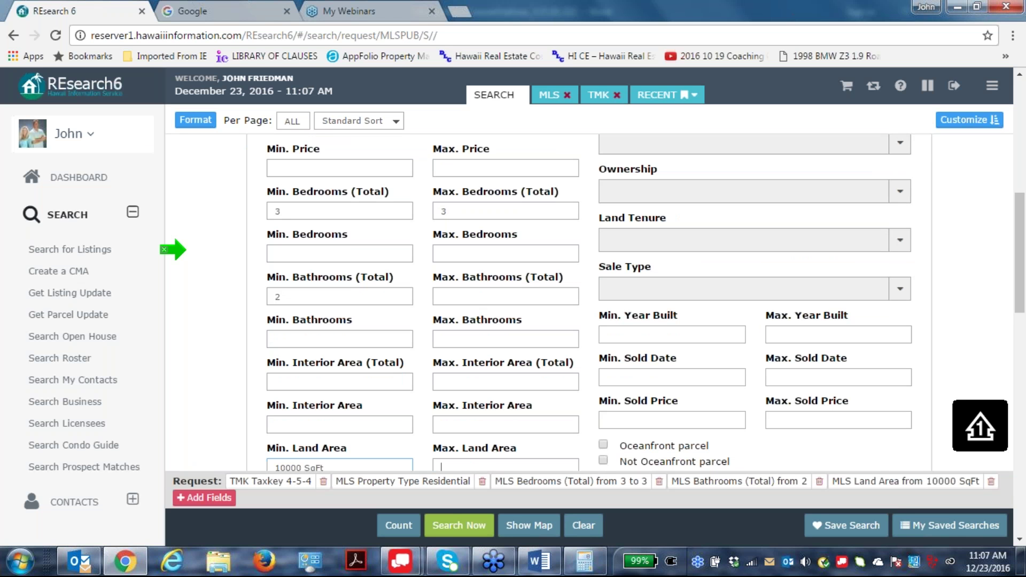
{"action": "type", "text": "3000"}
{"action": "key", "text": "Tab"}
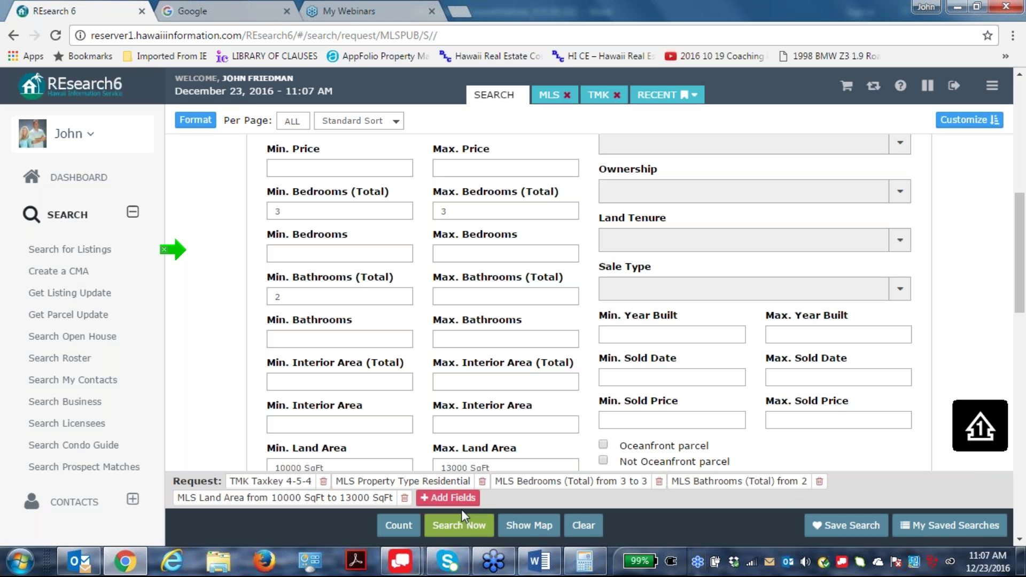
Run the search with the new criteria and scroll into the results.
{"action": "left_click", "coordinate": [454, 525]}
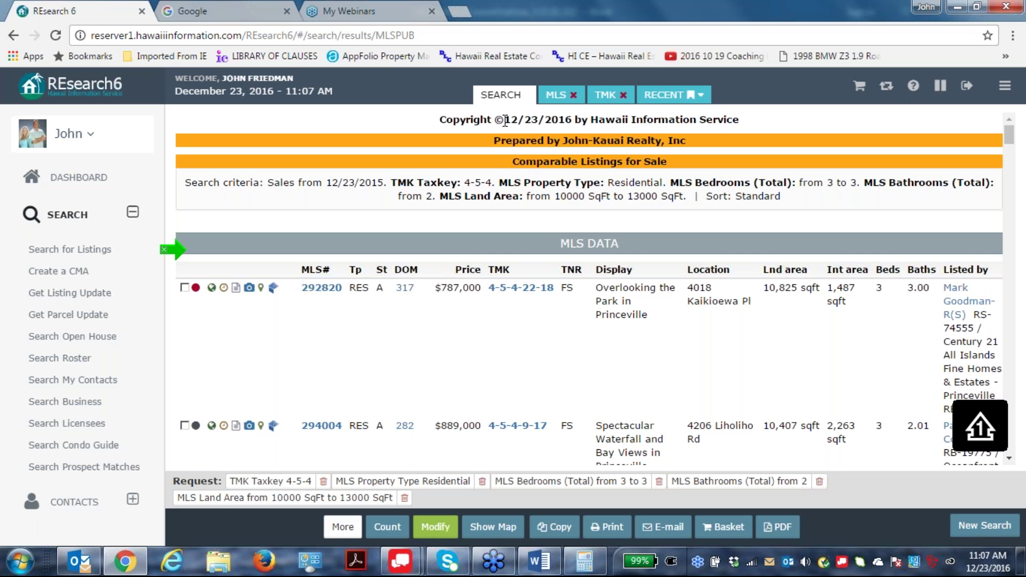
{"action": "scroll", "coordinate": [629, 348], "scroll_direction": "down", "scroll_amount": 5}
{"action": "scroll", "coordinate": [630, 348], "scroll_direction": "up", "scroll_amount": 5}
{"action": "scroll", "coordinate": [630, 348], "scroll_direction": "down", "scroll_amount": 10}
{"action": "scroll", "coordinate": [435, 294], "scroll_direction": "down", "scroll_amount": 7}
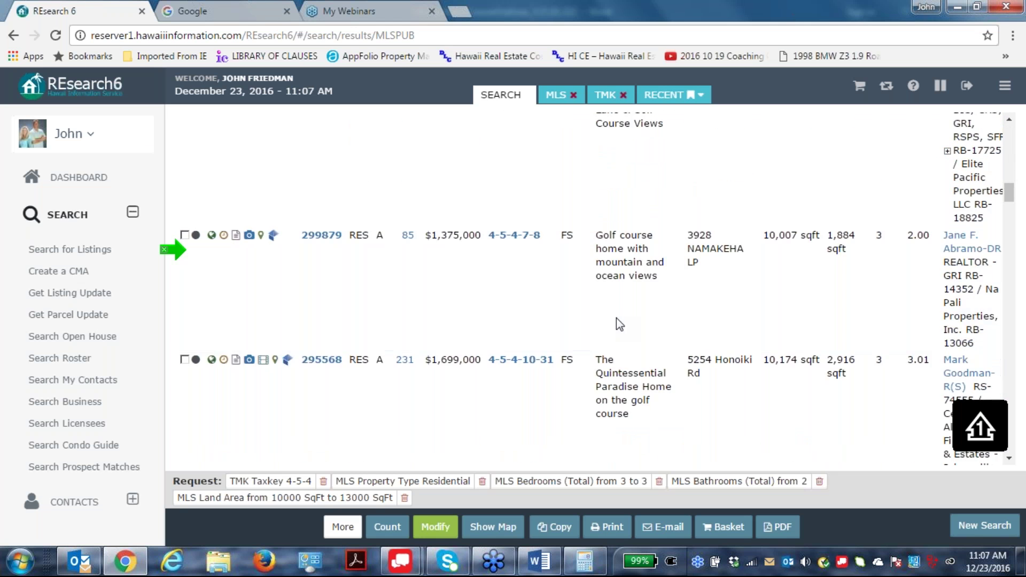
{"action": "scroll", "coordinate": [435, 294], "scroll_direction": "up", "scroll_amount": 8}
{"action": "scroll", "coordinate": [361, 276], "scroll_direction": "down", "scroll_amount": 10}
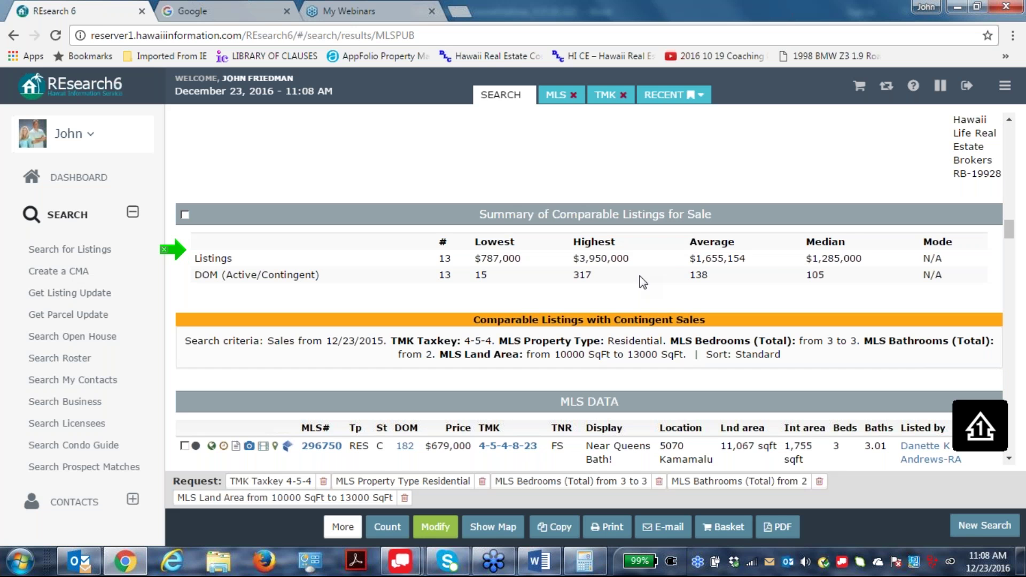
Pick out median list $1,285,000 and average $1,655,154, then reach the sold summary.
{"action": "left_click_drag", "start_coordinate": [806, 259], "coordinate": [867, 256]}
{"action": "left_click_drag", "start_coordinate": [695, 258], "coordinate": [749, 256]}
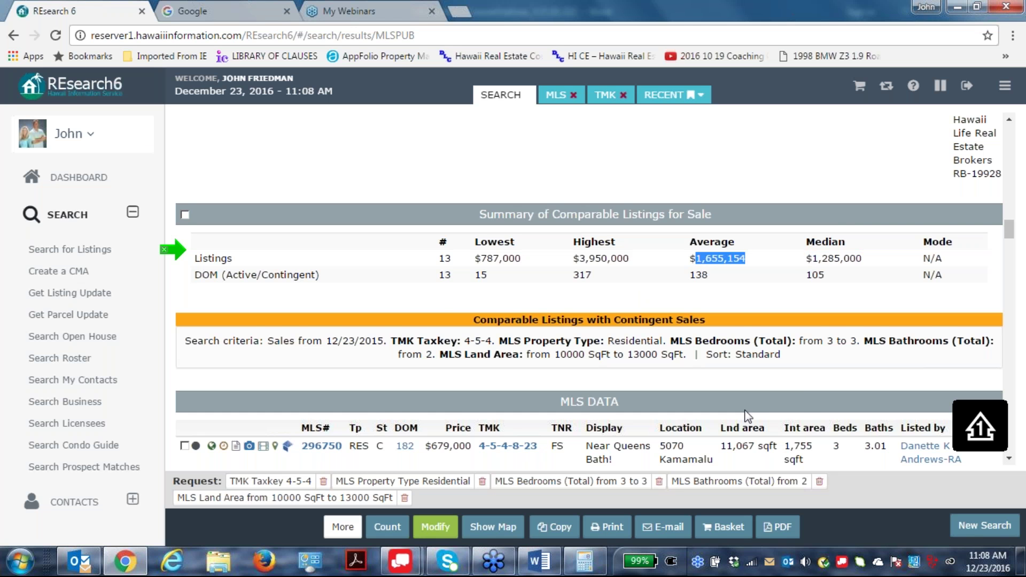
{"action": "left_click", "coordinate": [736, 309]}
{"action": "scroll", "coordinate": [804, 297], "scroll_direction": "down", "scroll_amount": 10}
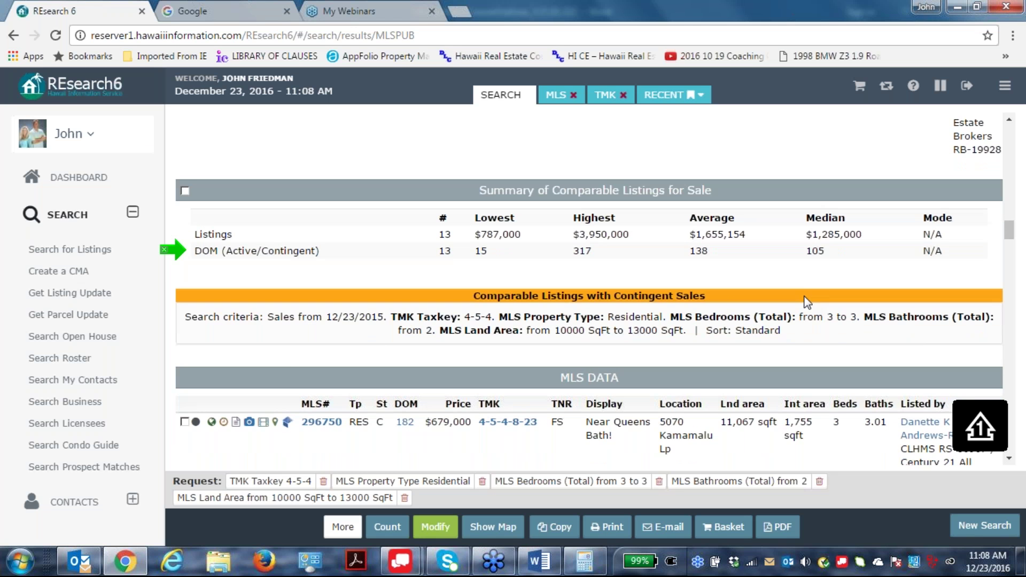
{"action": "scroll", "coordinate": [816, 342], "scroll_direction": "down", "scroll_amount": 15}
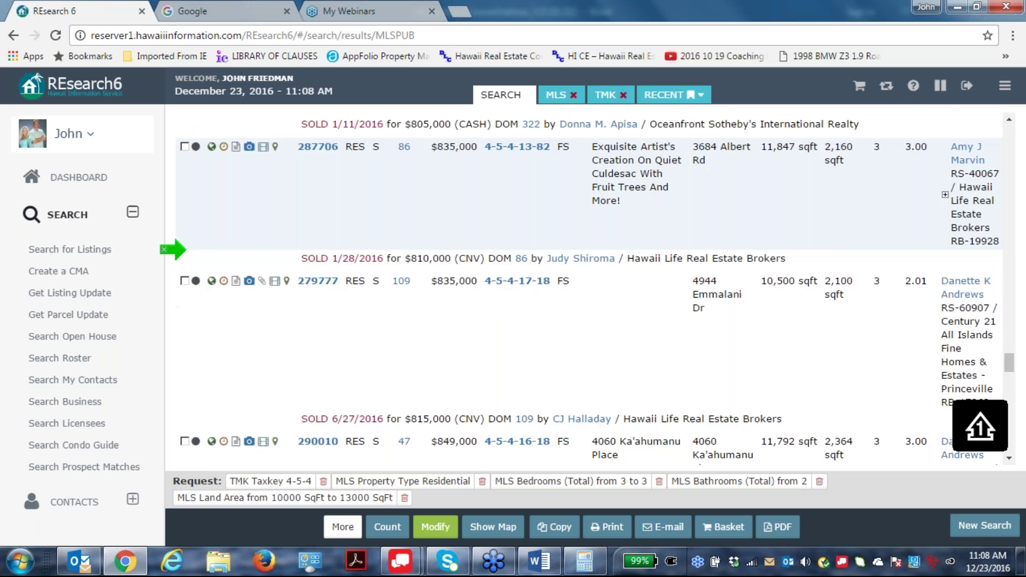
{"action": "scroll", "coordinate": [812, 331], "scroll_direction": "down", "scroll_amount": 6}
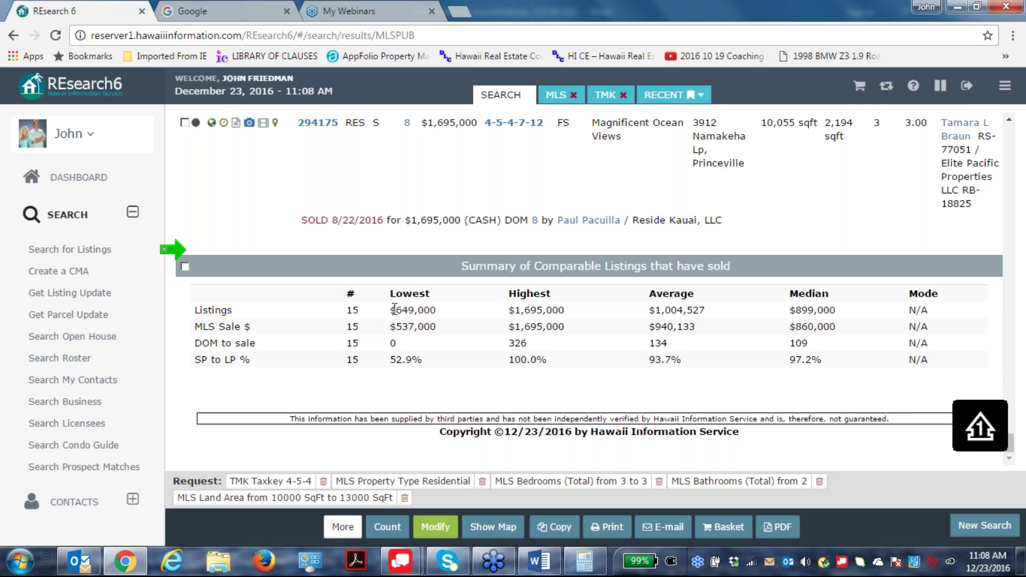
{"action": "left_click_drag", "start_coordinate": [393, 309], "coordinate": [571, 309]}
{"action": "left_click", "coordinate": [653, 310]}
{"action": "left_click_drag", "start_coordinate": [653, 310], "coordinate": [866, 355]}
{"action": "left_click", "coordinate": [879, 393]}
{"action": "left_click_drag", "start_coordinate": [788, 345], "coordinate": [853, 345]}
{"action": "left_click", "coordinate": [802, 426]}
{"action": "double_click", "coordinate": [514, 343]}
{"action": "left_click", "coordinate": [830, 447]}
{"action": "left_click_drag", "start_coordinate": [787, 360], "coordinate": [835, 368]}
{"action": "left_click", "coordinate": [847, 376]}
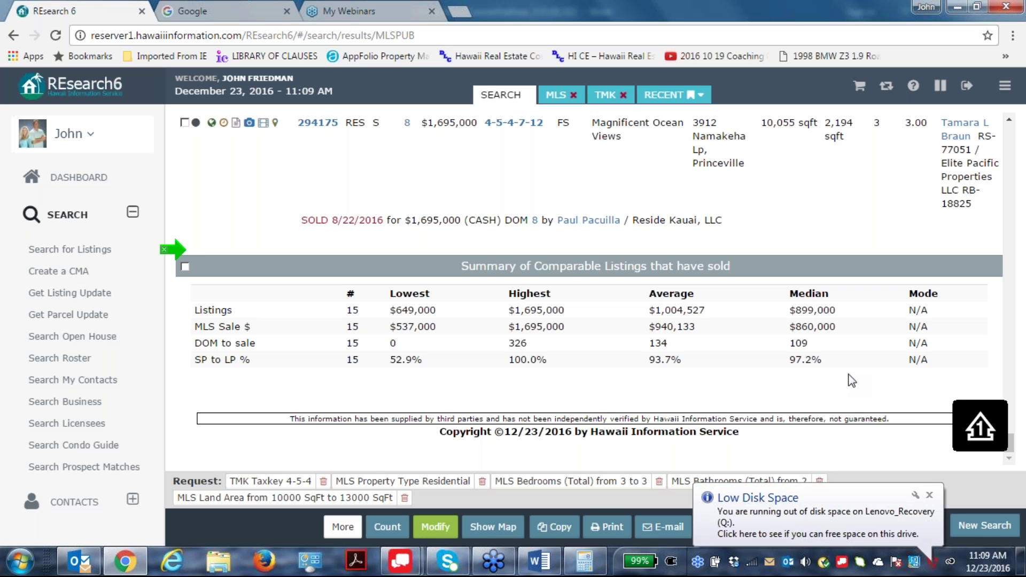
{"action": "scroll", "coordinate": [841, 315], "scroll_direction": "up", "scroll_amount": 10}
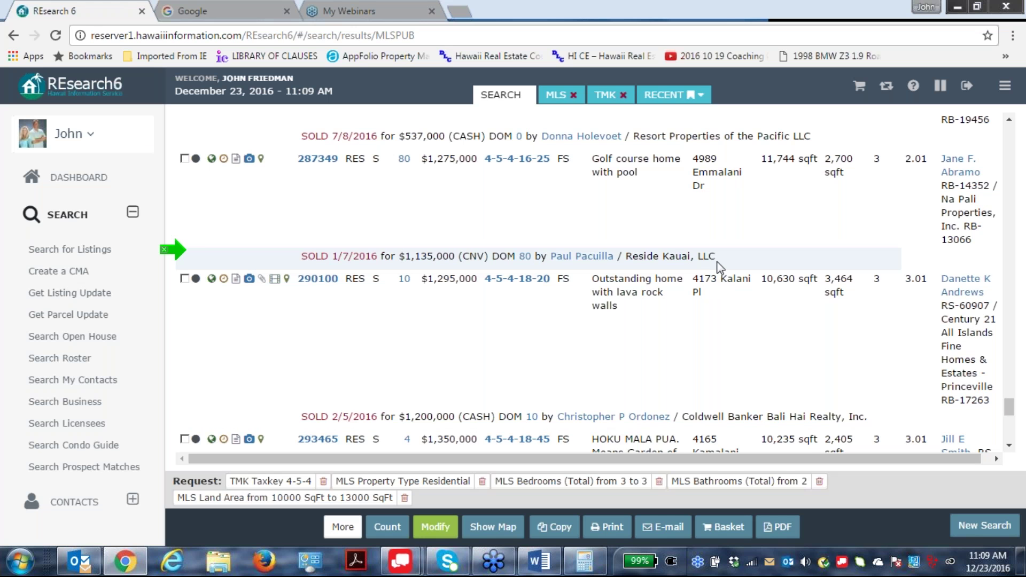
{"action": "scroll", "coordinate": [718, 266], "scroll_direction": "up", "scroll_amount": 1}
{"action": "scroll", "coordinate": [588, 278], "scroll_direction": "up", "scroll_amount": 3}
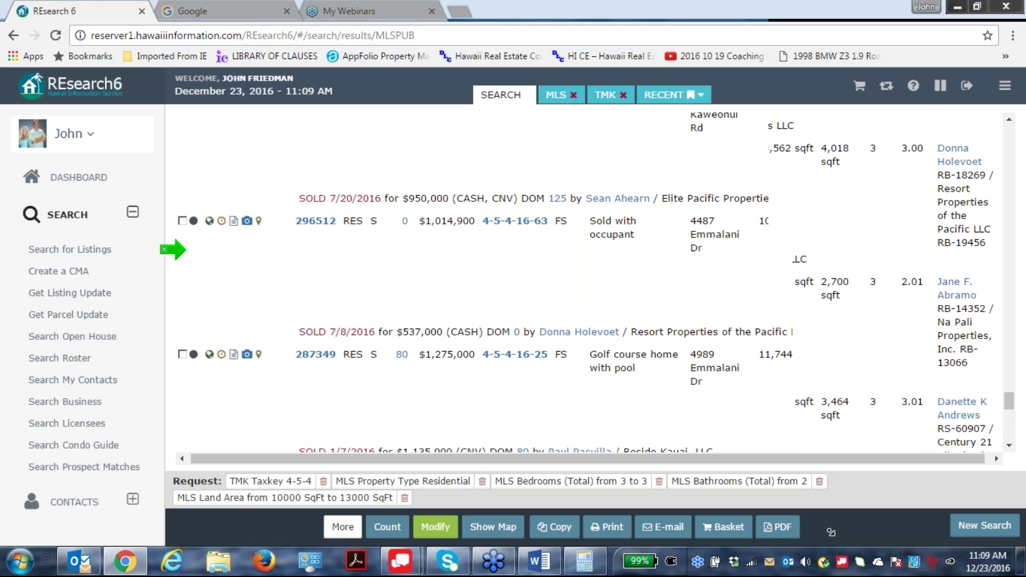
{"action": "scroll", "coordinate": [588, 278], "scroll_direction": "down", "scroll_amount": 10}
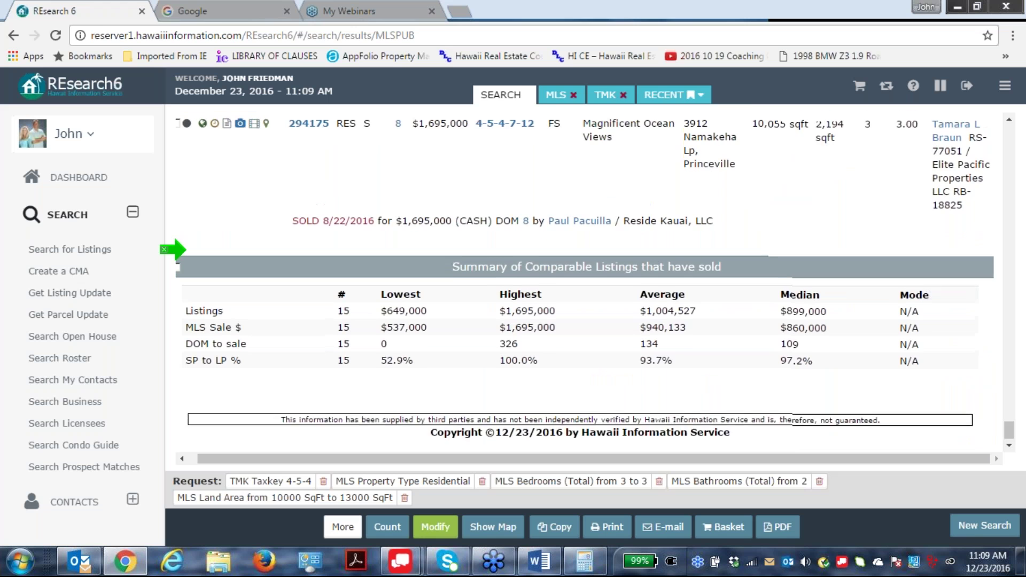
{"action": "scroll", "coordinate": [814, 218], "scroll_direction": "up", "scroll_amount": 1}
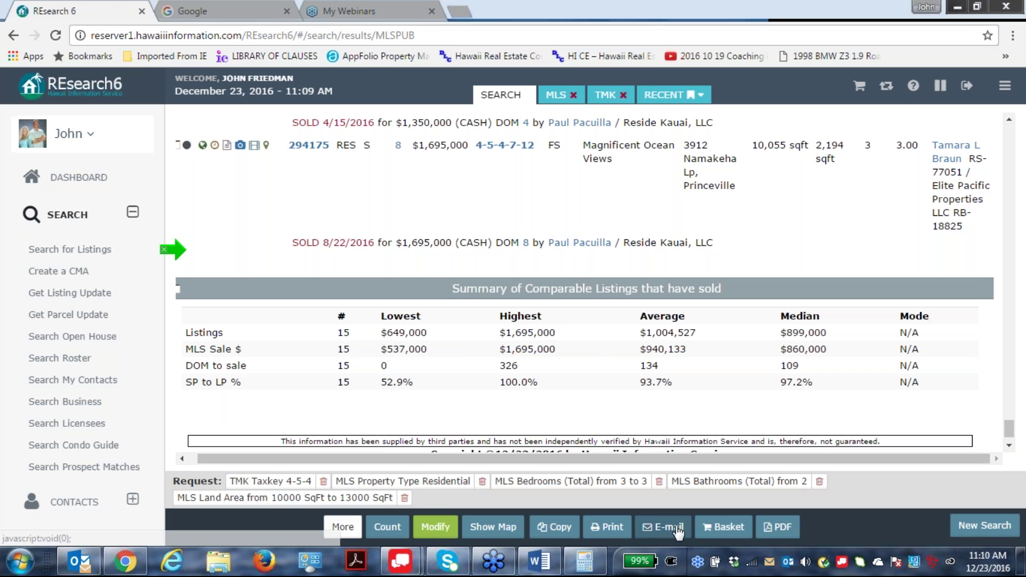
Open the e-mail options and toggle Customer Format on, then back off.
{"action": "left_click", "coordinate": [662, 527]}
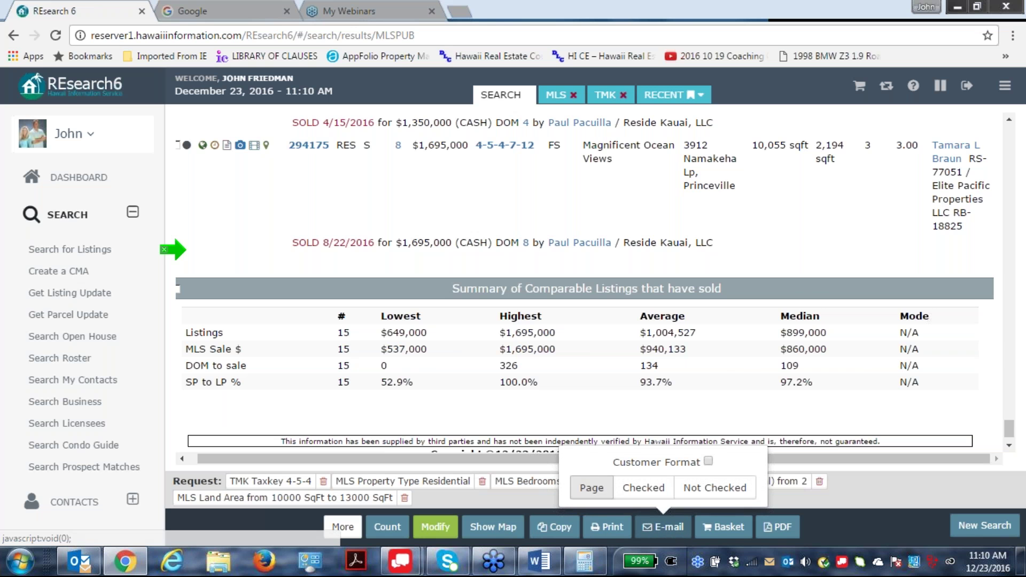
{"action": "left_click", "coordinate": [707, 461]}
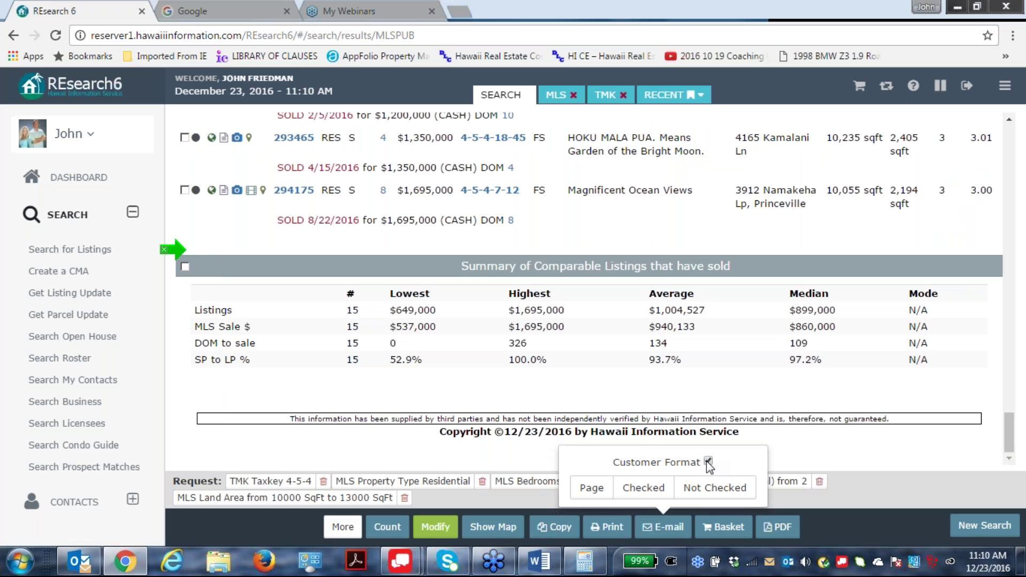
{"action": "left_click", "coordinate": [707, 462]}
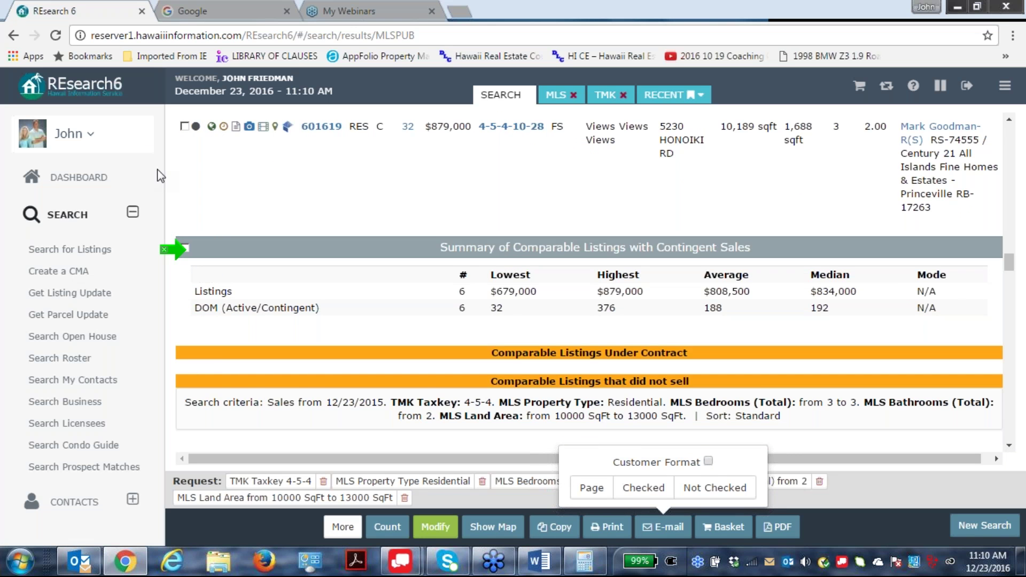
{"action": "scroll", "coordinate": [184, 287], "scroll_direction": "up", "scroll_amount": 15}
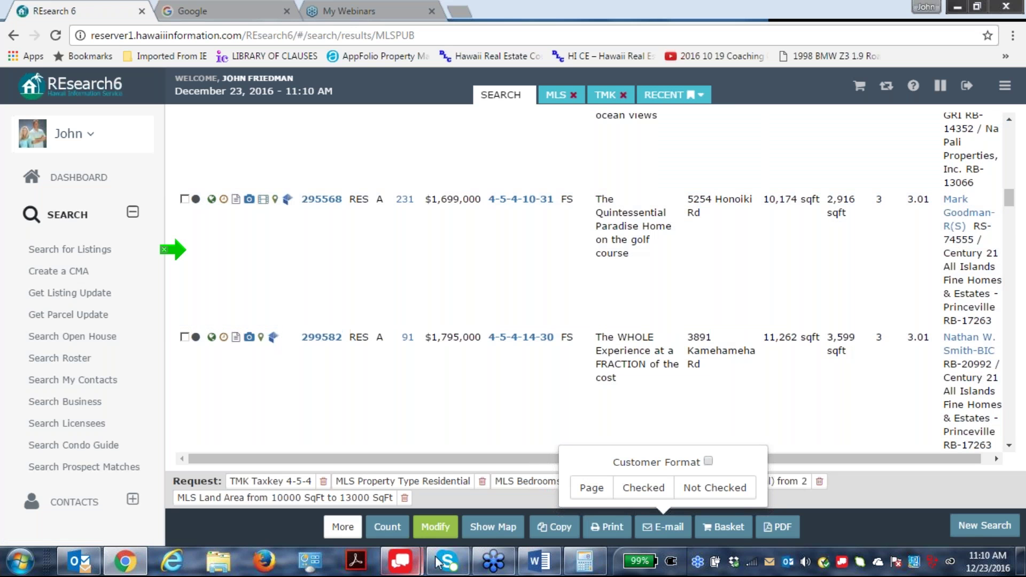
Enable 'Include TMK data' in the search criteria and rerun the search.
{"action": "left_click", "coordinate": [436, 526]}
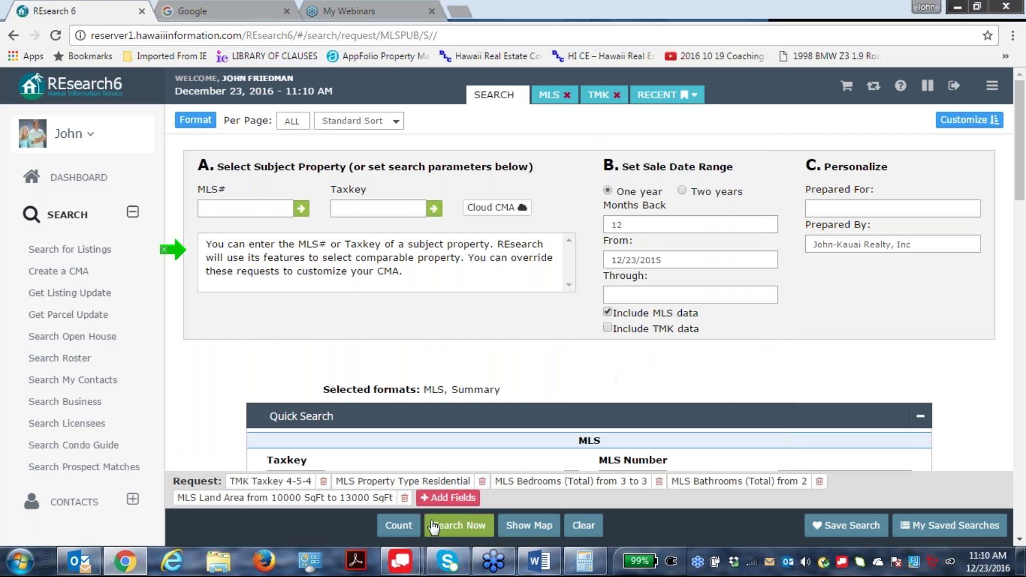
{"action": "left_click", "coordinate": [607, 328]}
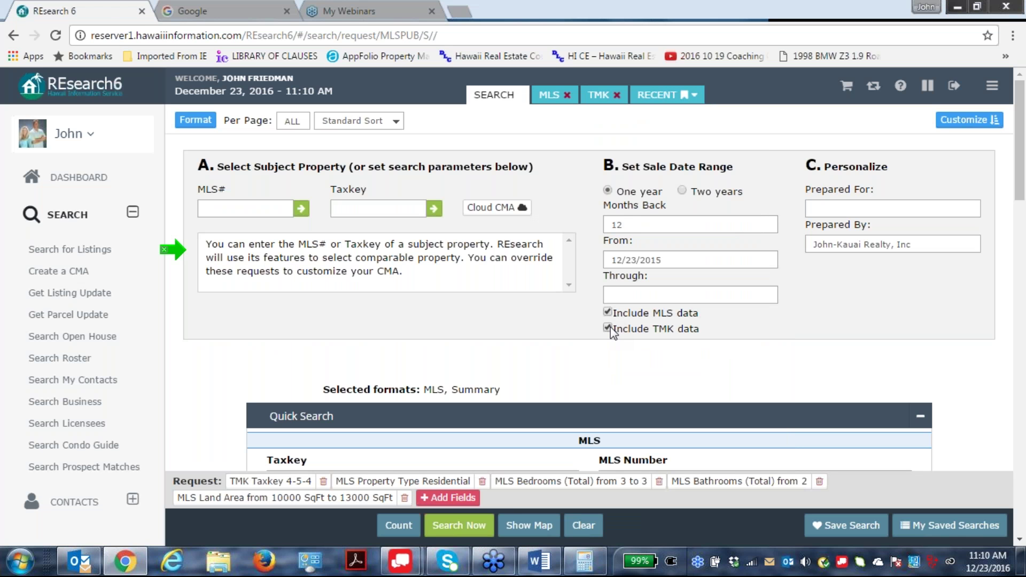
{"action": "left_click", "coordinate": [608, 328]}
{"action": "left_click", "coordinate": [607, 327]}
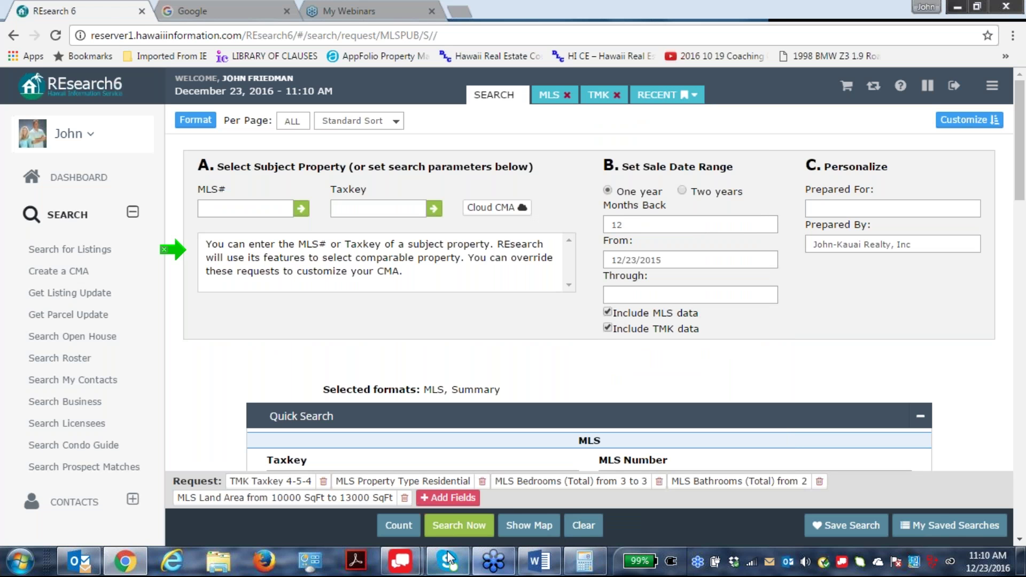
{"action": "left_click", "coordinate": [458, 526]}
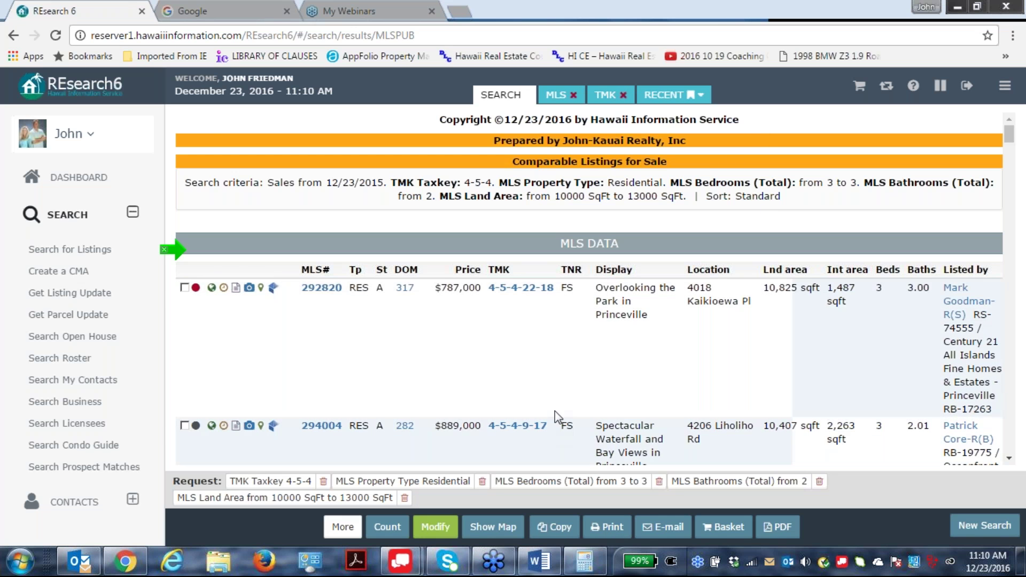
Scroll to the TMK DATA table: 3 deed sales, $875,000–$1,300,000, median $1,080,000.
{"action": "scroll", "coordinate": [655, 346], "scroll_direction": "down", "scroll_amount": 15}
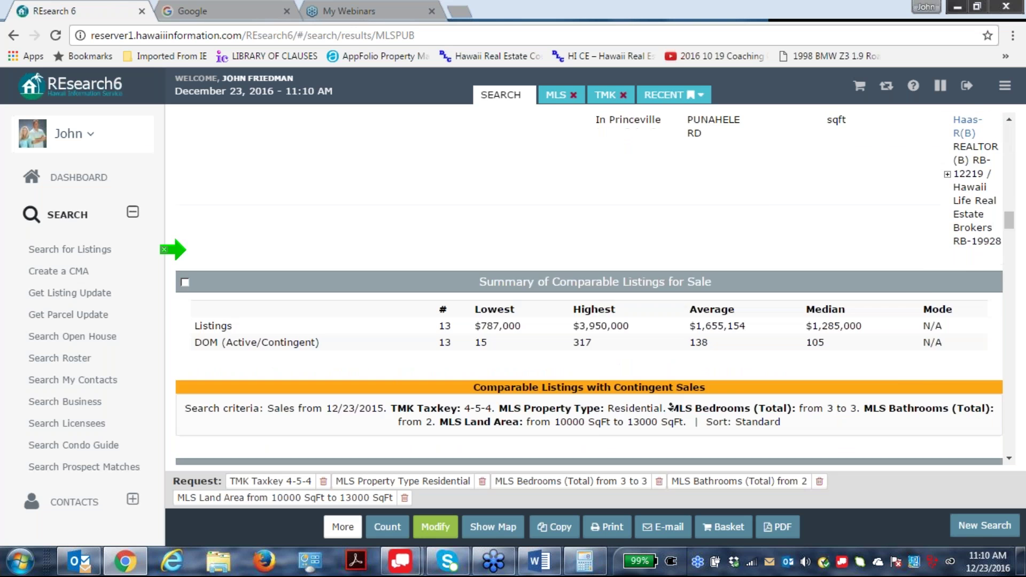
{"action": "scroll", "coordinate": [182, 249], "scroll_direction": "down", "scroll_amount": 15}
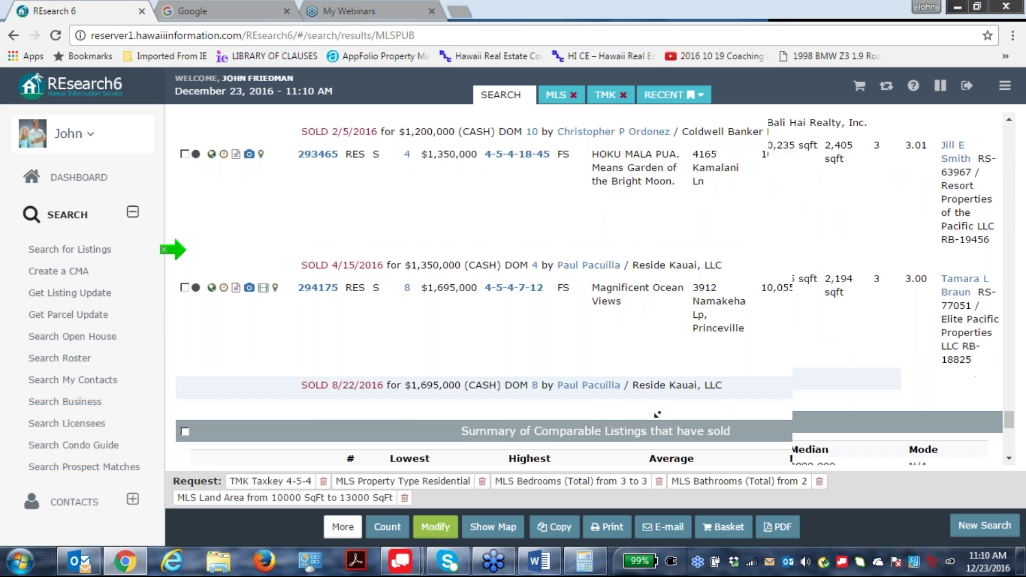
{"action": "scroll", "coordinate": [174, 249], "scroll_direction": "up", "scroll_amount": 15}
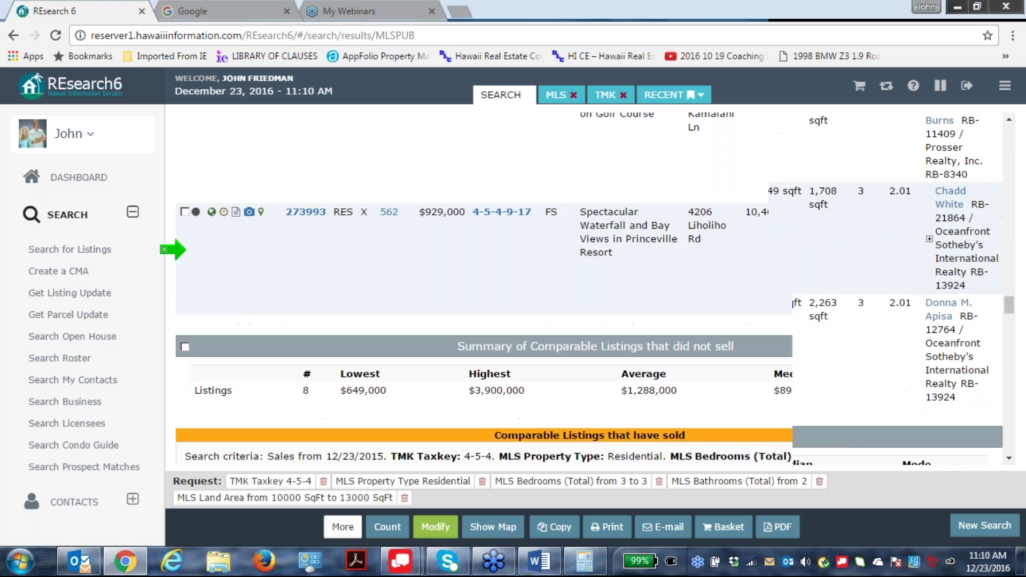
{"action": "scroll", "coordinate": [173, 250], "scroll_direction": "down", "scroll_amount": 10}
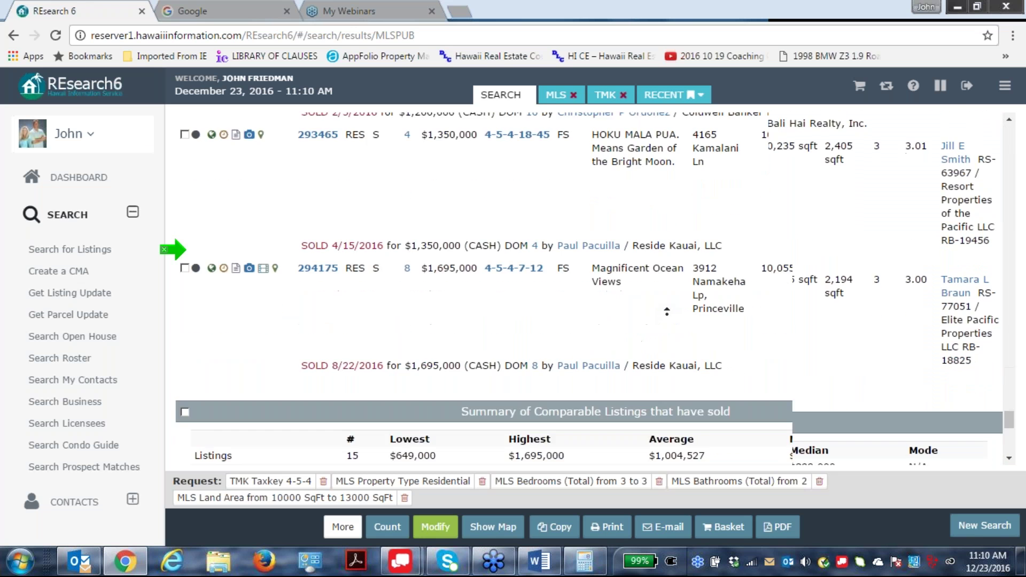
{"action": "scroll", "coordinate": [174, 249], "scroll_direction": "up", "scroll_amount": 4}
{"action": "scroll", "coordinate": [173, 249], "scroll_direction": "down", "scroll_amount": 4}
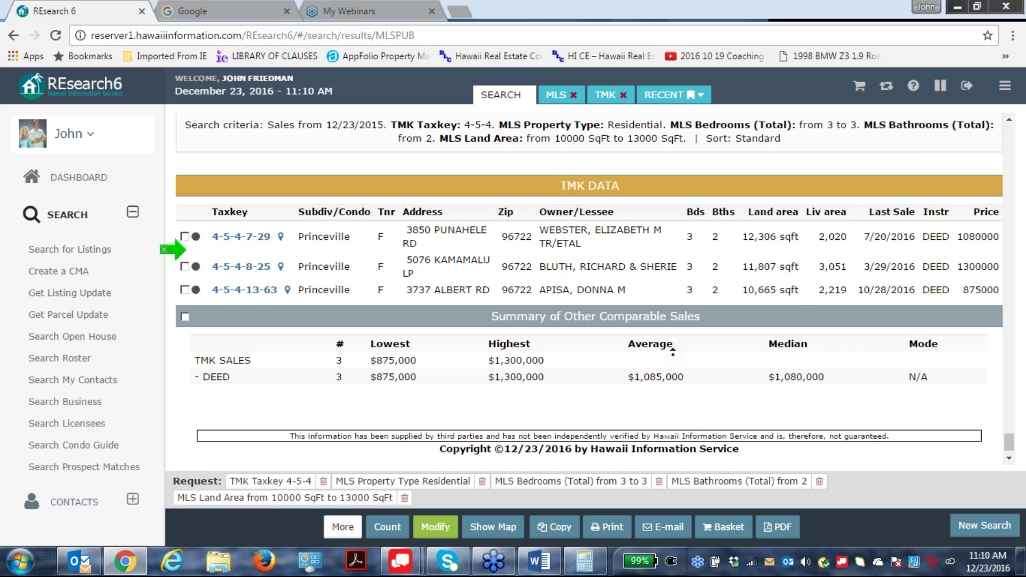
{"action": "scroll", "coordinate": [173, 250], "scroll_direction": "up", "scroll_amount": 8}
{"action": "scroll", "coordinate": [173, 250], "scroll_direction": "down", "scroll_amount": 8}
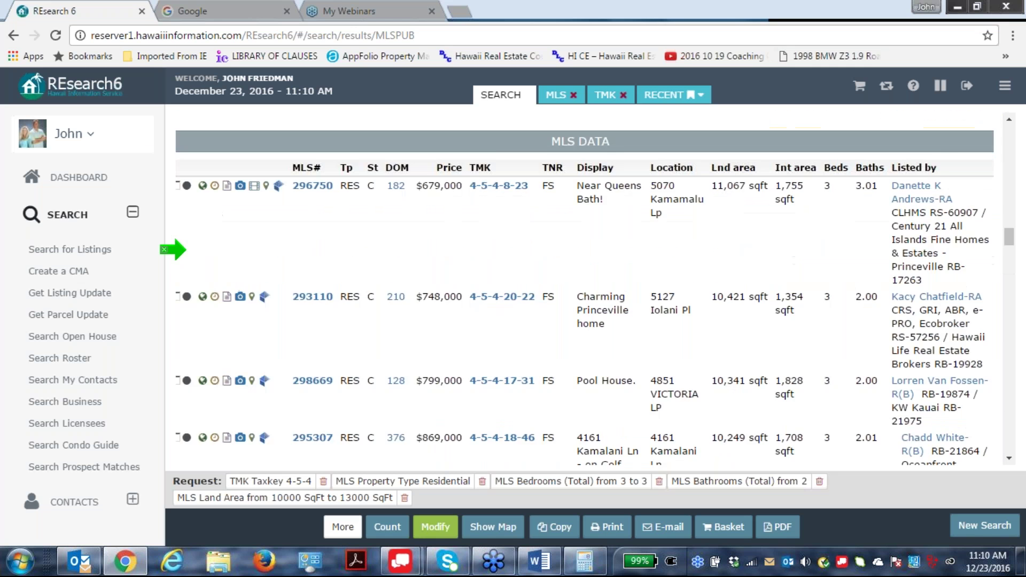
{"action": "scroll", "coordinate": [174, 250], "scroll_direction": "up", "scroll_amount": 5}
{"action": "scroll", "coordinate": [174, 249], "scroll_direction": "down", "scroll_amount": 10}
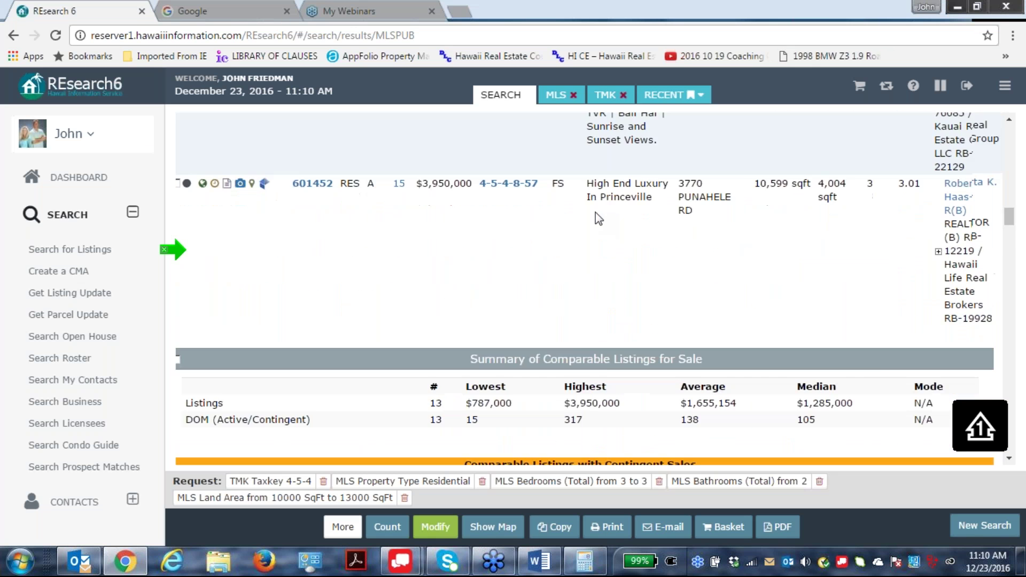
{"action": "scroll", "coordinate": [614, 359], "scroll_direction": "down", "scroll_amount": 10}
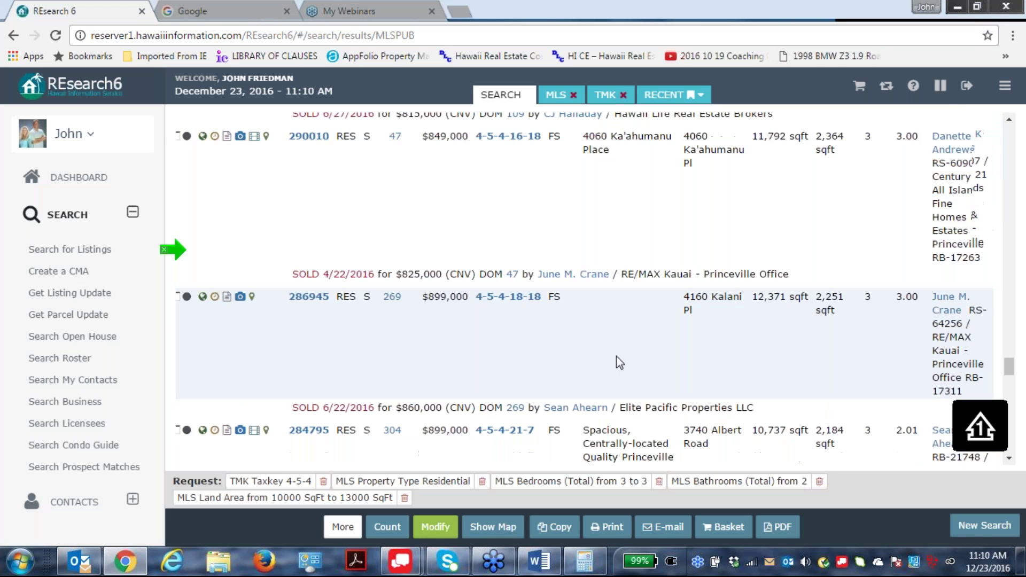
{"action": "scroll", "coordinate": [615, 377], "scroll_direction": "down", "scroll_amount": 2}
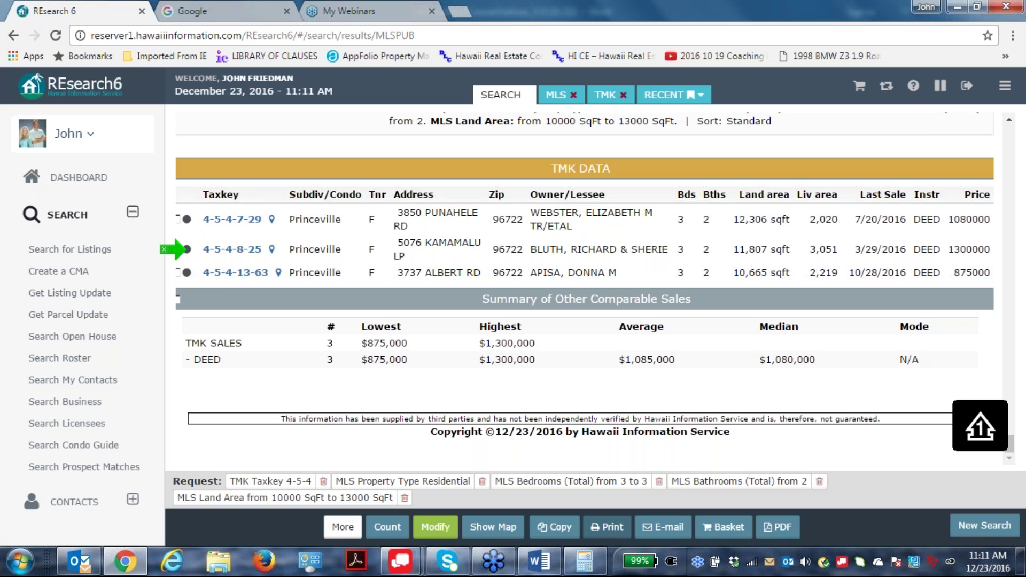
Change Months Back from 12 to 62 so the sale range starts 10/23/2011.
{"action": "left_click", "coordinate": [435, 526]}
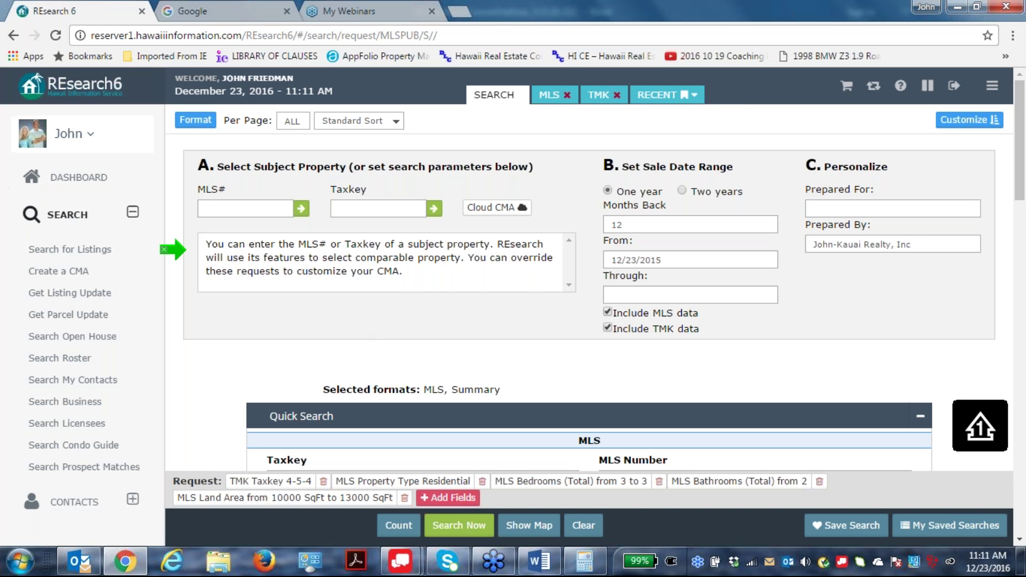
{"action": "left_click", "coordinate": [618, 224]}
{"action": "type", "text": "6"}
{"action": "left_click", "coordinate": [1018, 36]}
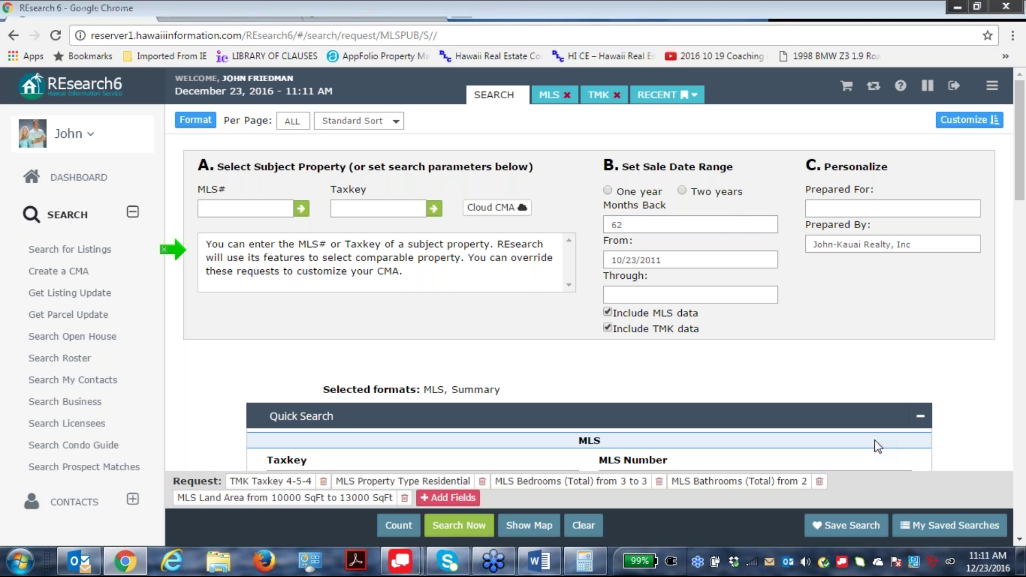